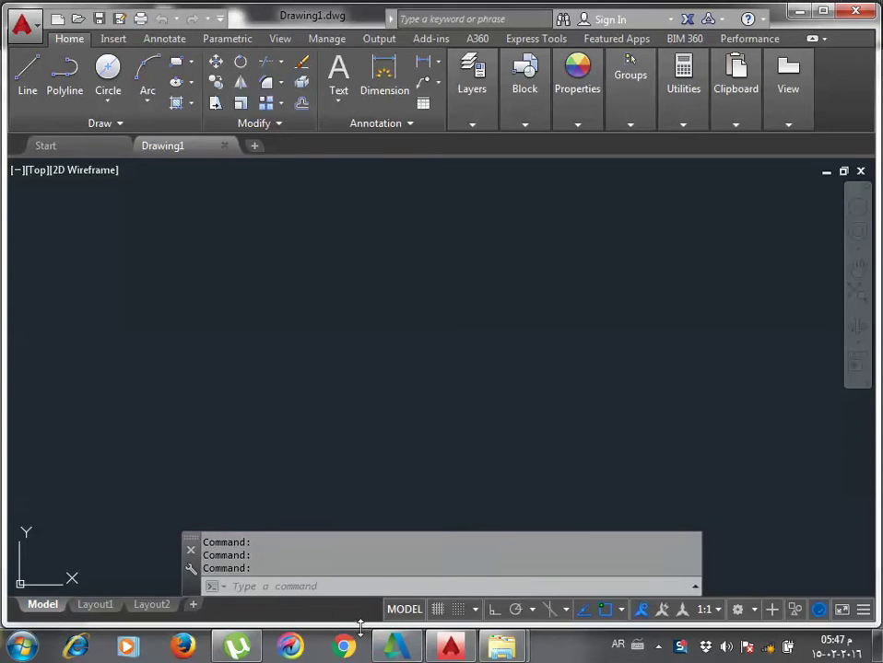
# Switch input to English and draw a test rectangle with REC.
pyautogui.hotkey('alt', 'shift')
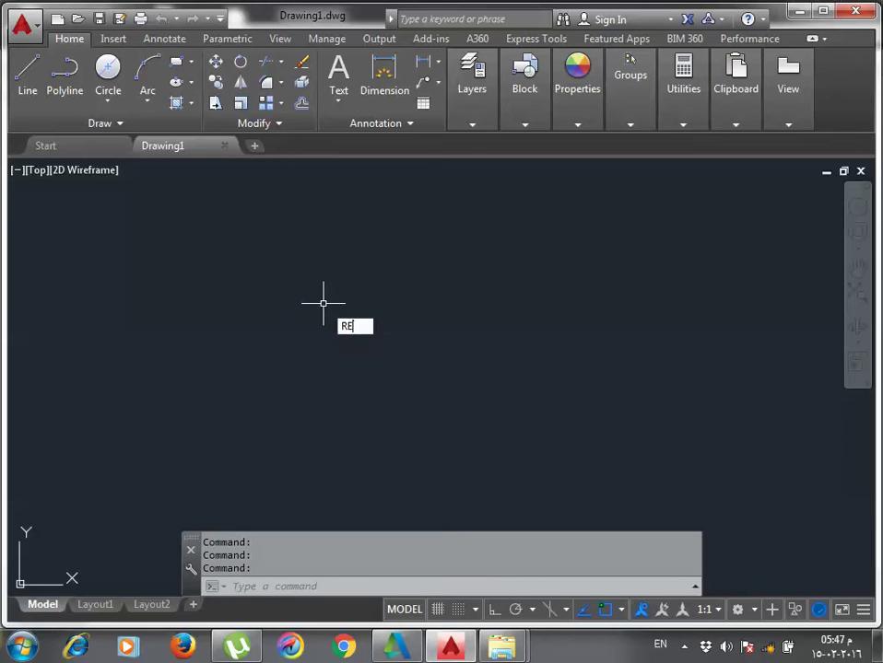
pyautogui.write('rec')
pyautogui.press('Return')
pyautogui.click(261, 224)
pyautogui.click(496, 402)
pyautogui.press('Escape')
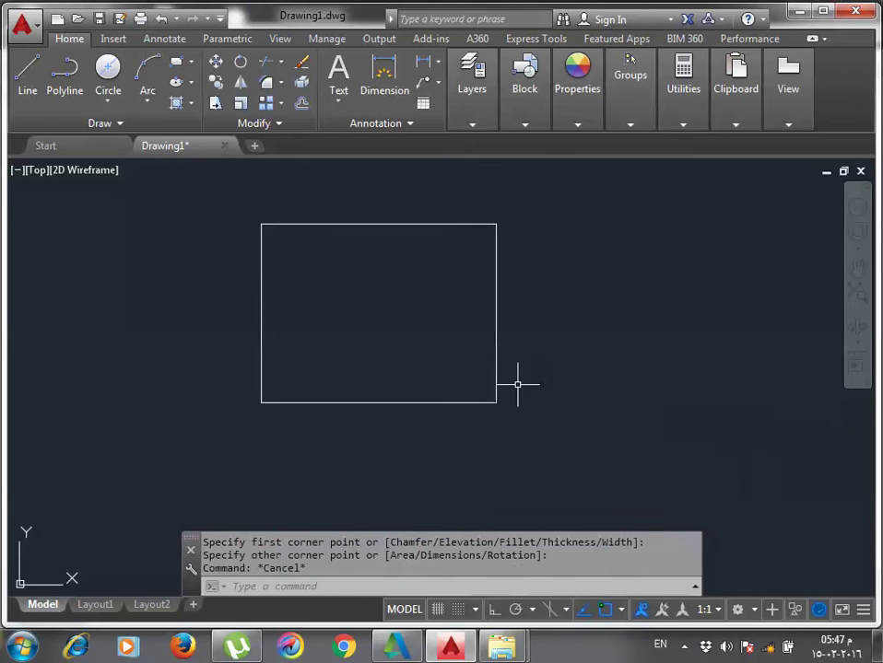
# Draw a circle inside the rectangle with C.
pyautogui.write('v')
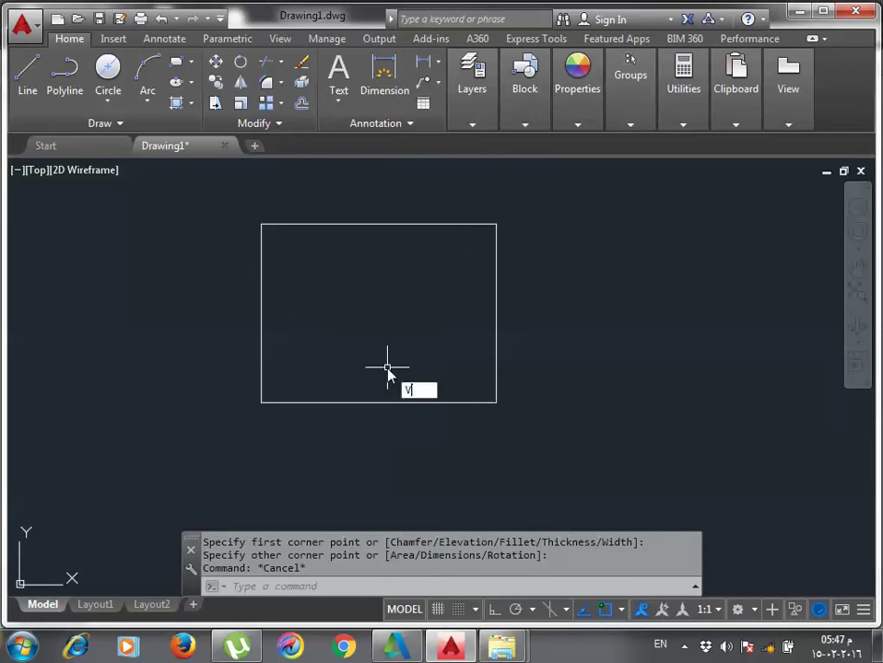
pyautogui.press('Return')
pyautogui.press('Escape')
pyautogui.write('c')
pyautogui.press('Return')
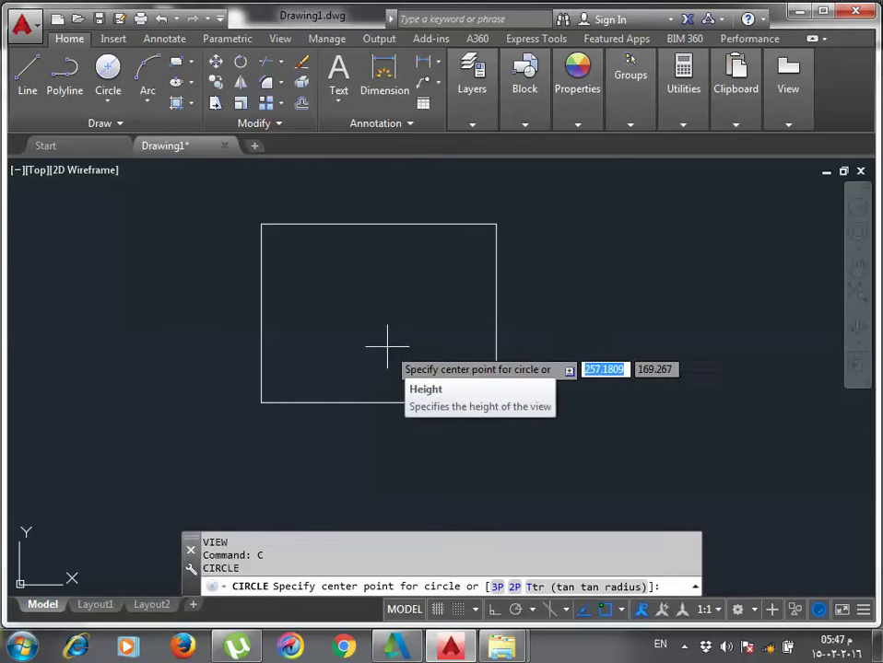
pyautogui.click(374, 347)
pyautogui.click(406, 322)
# Erase the test rectangle and circle, and bring up the recent drawings list.
pyautogui.click(408, 322)
pyautogui.click(374, 322)
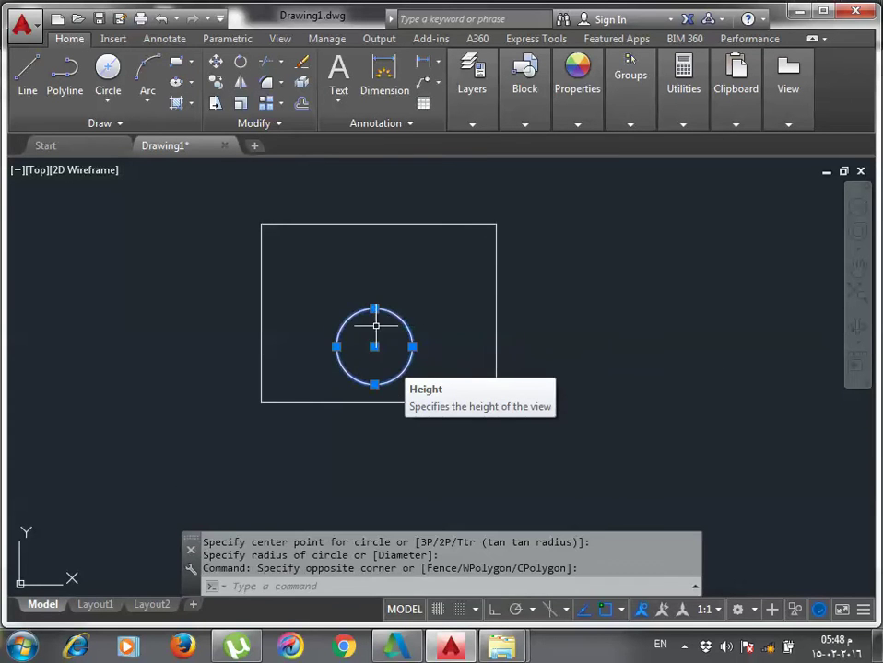
pyautogui.press('Escape')
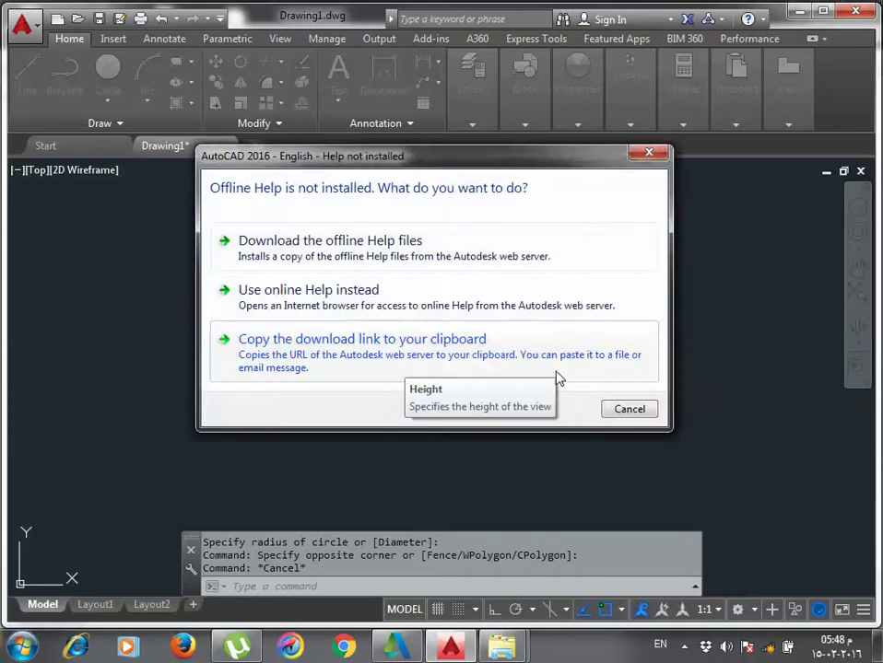
pyautogui.click(602, 390)
pyautogui.click(264, 325)
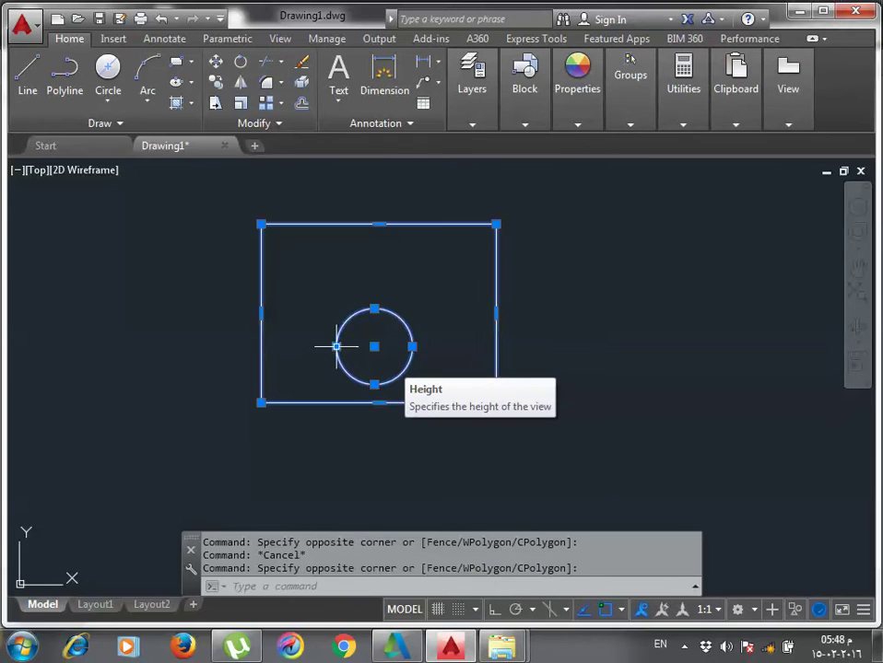
pyautogui.press('Delete')
pyautogui.click(27, 33)
pyautogui.moveTo(174, 136)
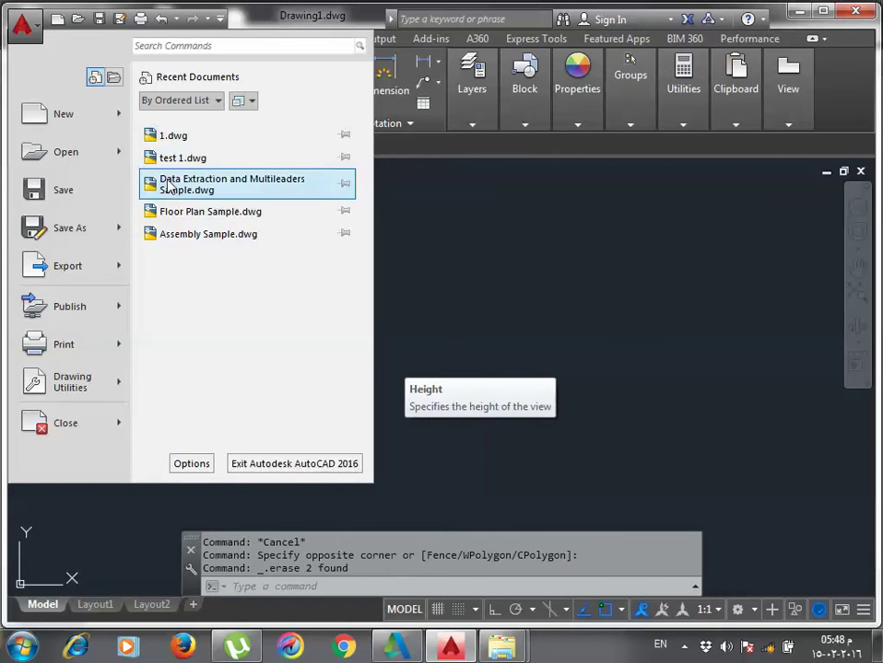
# Open 1.dwg from the recent drawings and look over its floor plans.
pyautogui.click(185, 138)
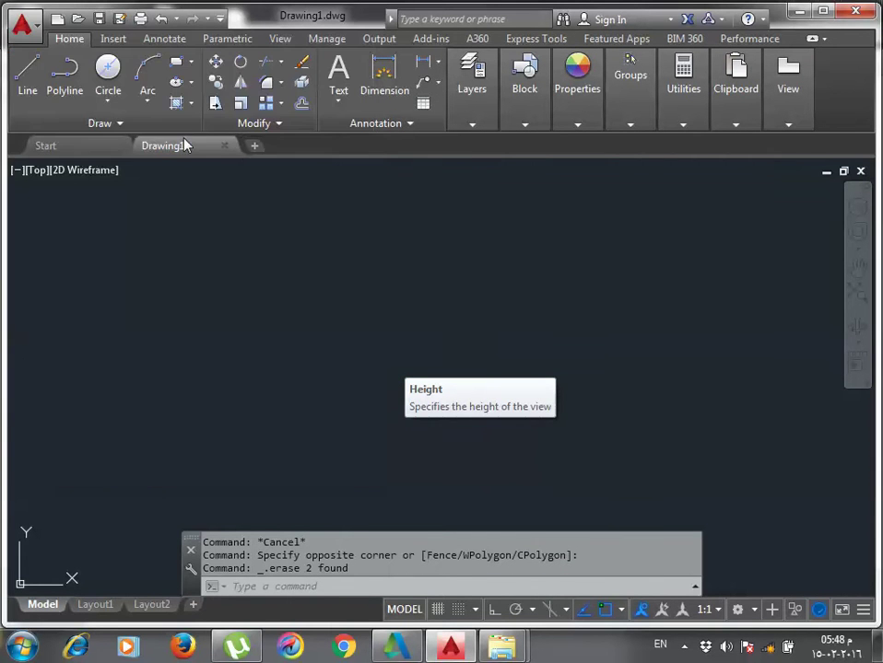
pyautogui.scroll(2, 369, 321)
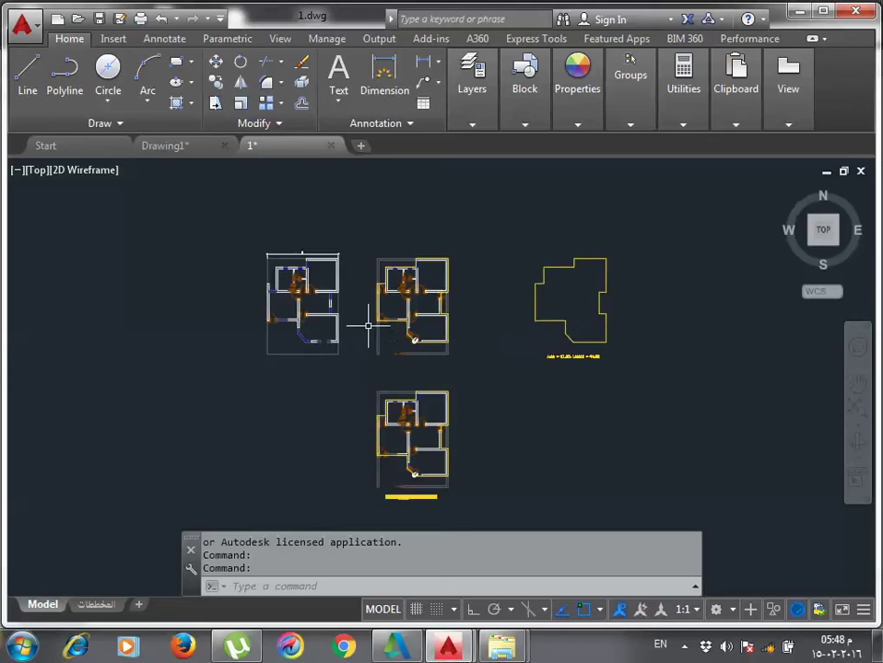
pyautogui.scroll(2, 351, 292)
pyautogui.moveTo(351, 293); pyautogui.dragTo(396, 279, button='middle')
pyautogui.scroll(-3, 406, 291)
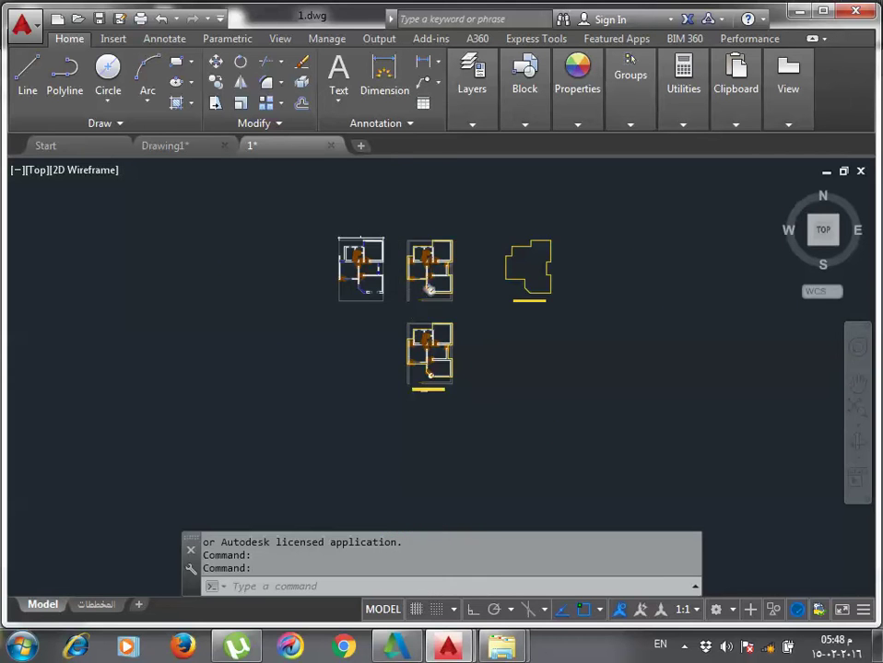
pyautogui.scroll(5, 430, 292)
pyautogui.click(426, 298)
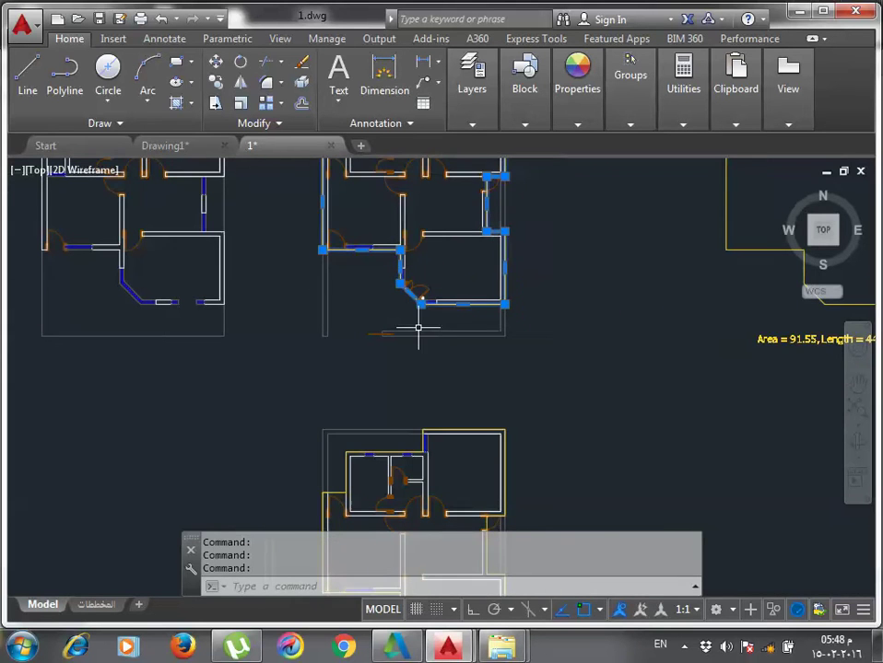
# Turn all layers on from the expanded Layers panel.
pyautogui.click(472, 125)
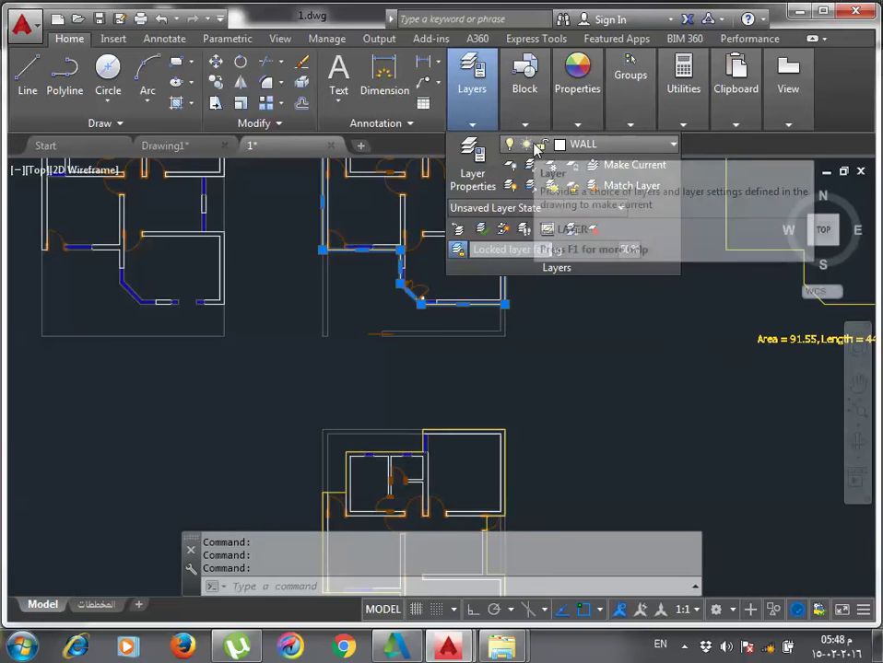
pyautogui.click(525, 150)
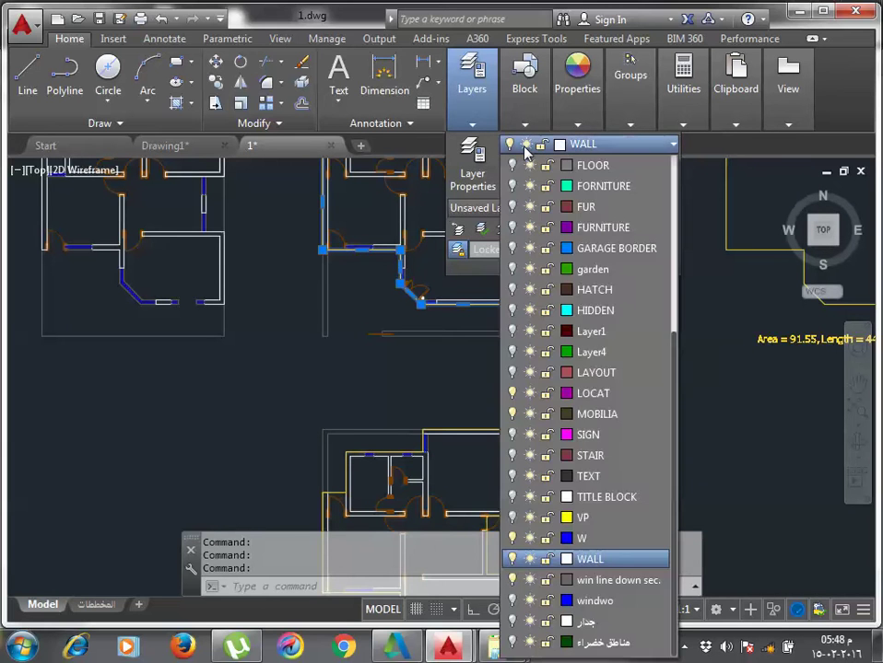
pyautogui.click(525, 147)
pyautogui.click(509, 187)
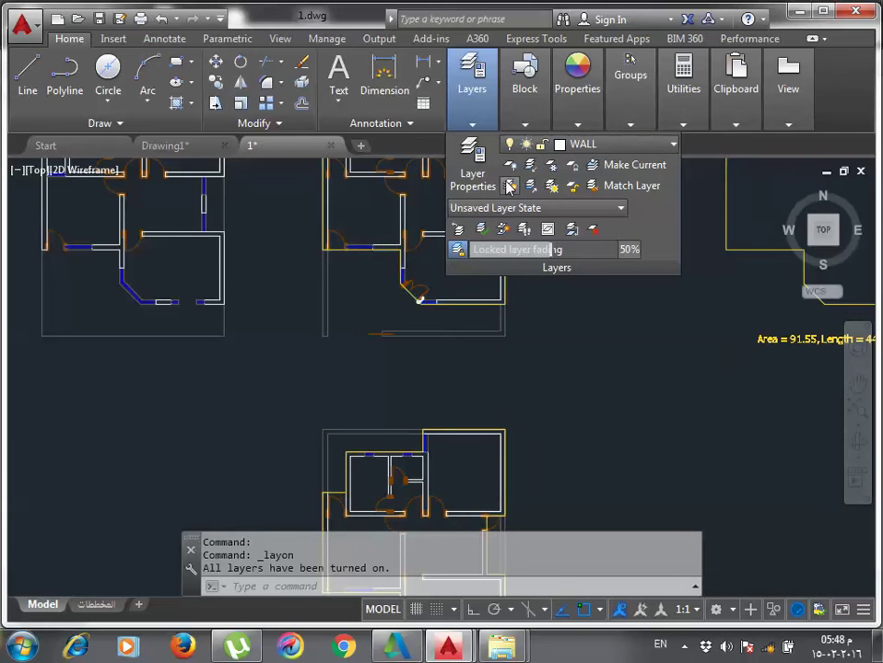
pyautogui.click(525, 145)
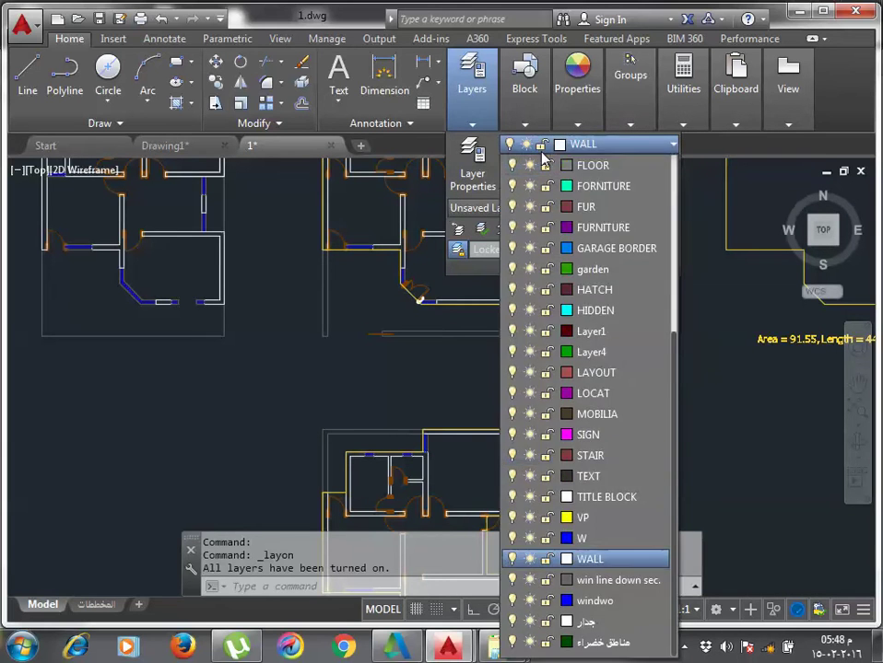
pyautogui.click(396, 384)
pyautogui.scroll(-5, 540, 338)
# Pan across the plans and window-select near the area label.
pyautogui.scroll(3, 540, 346)
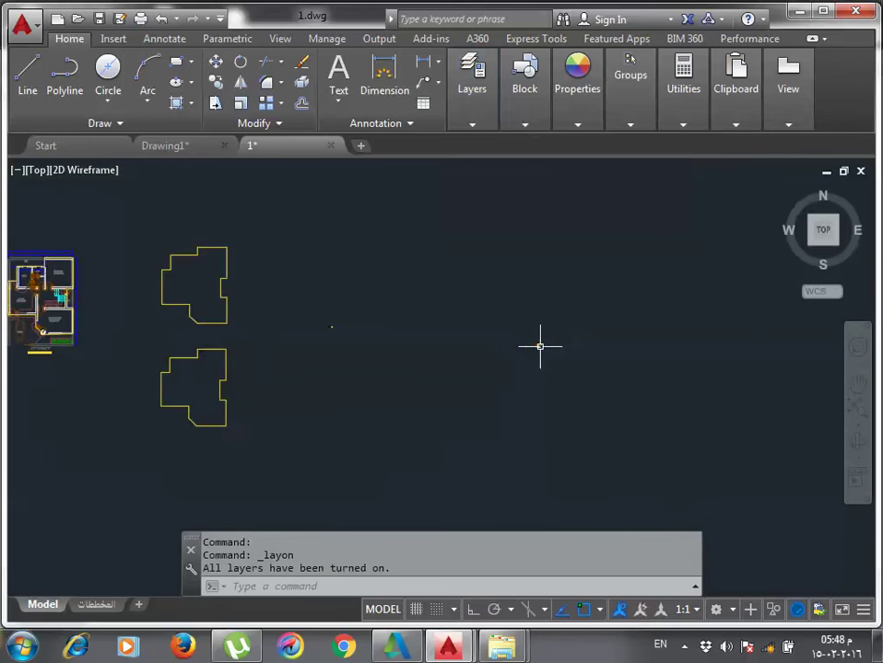
pyautogui.scroll(-1, 286, 374)
pyautogui.moveTo(286, 375)
pyautogui.mouseDown(button='middle')
pyautogui.moveTo(220, 332)
pyautogui.moveTo(492, 350)
pyautogui.mouseUp(button='middle')
pyautogui.scroll(6, 486, 349)
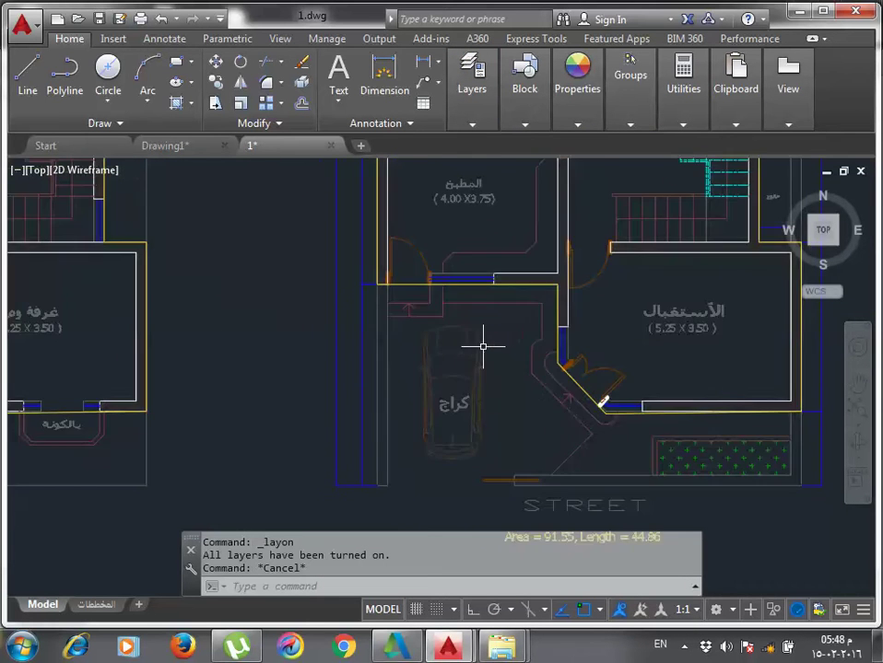
pyautogui.scroll(-7, 400, 365)
pyautogui.scroll(5, 429, 351)
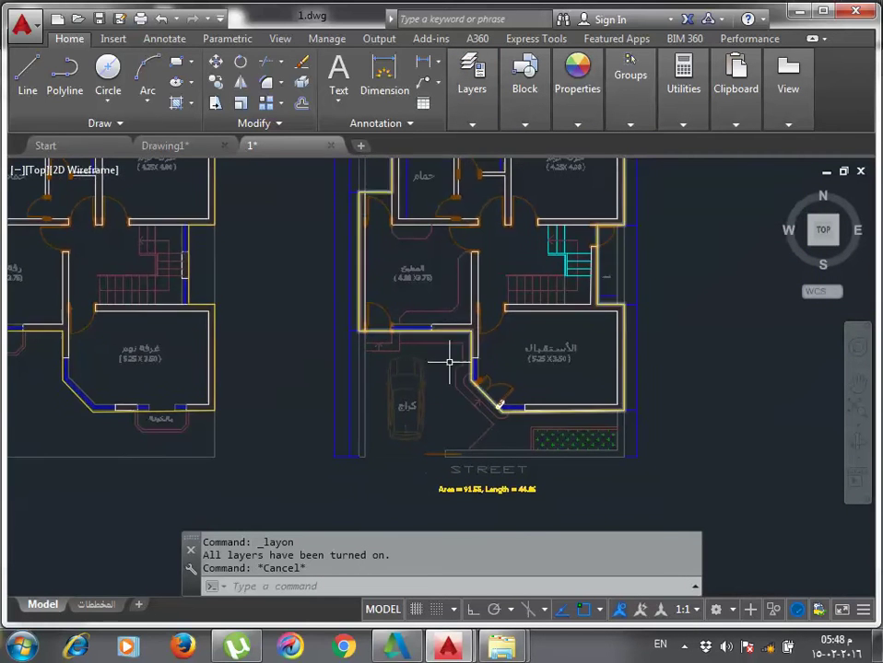
pyautogui.scroll(5, 490, 504)
pyautogui.scroll(-7, 495, 433)
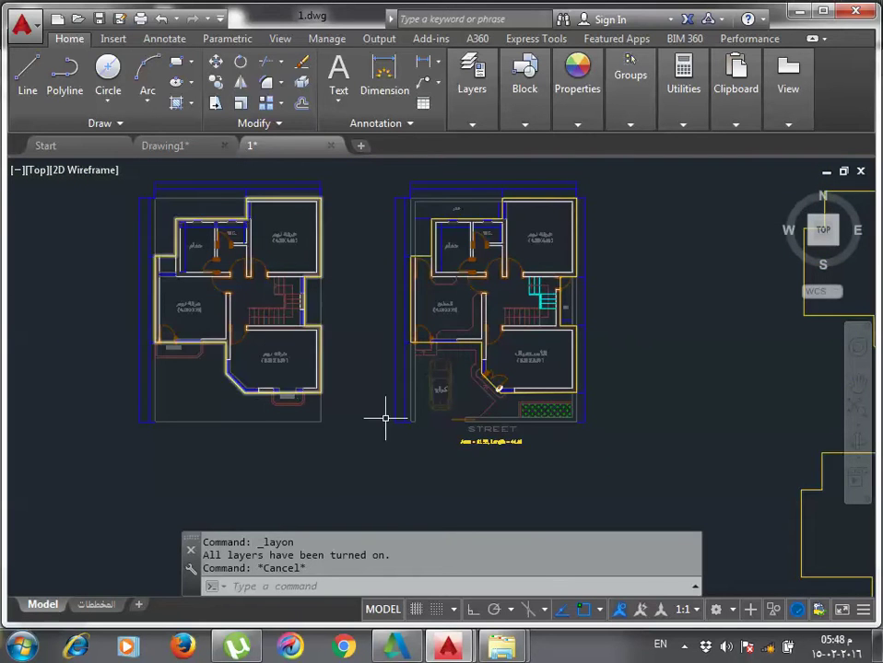
pyautogui.click(488, 439)
pyautogui.click(462, 453)
# Crossing-select and erase the 440 stray objects around the plans.
pyautogui.scroll(-4, 344, 394)
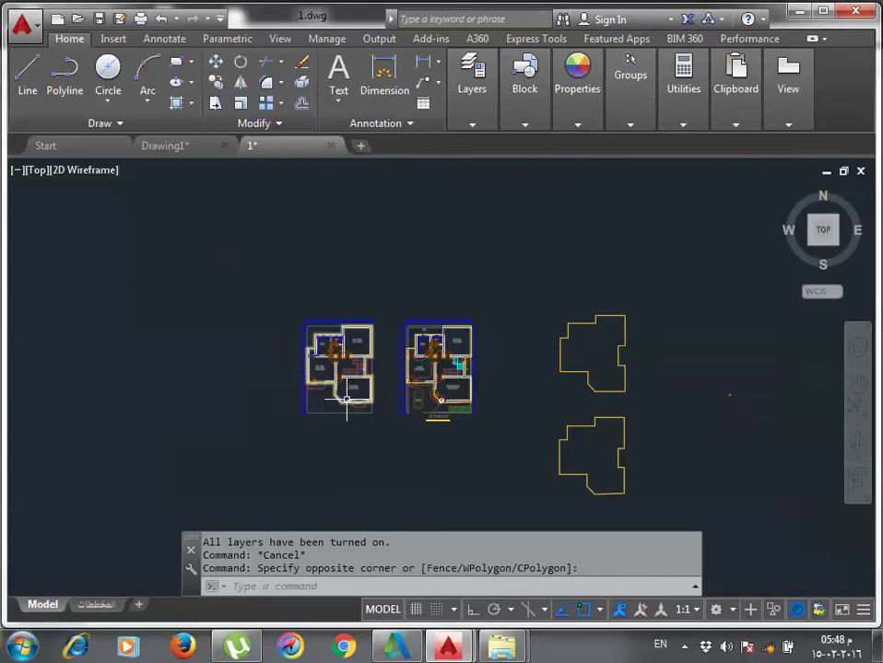
pyautogui.scroll(-6, 349, 394)
pyautogui.click(526, 428)
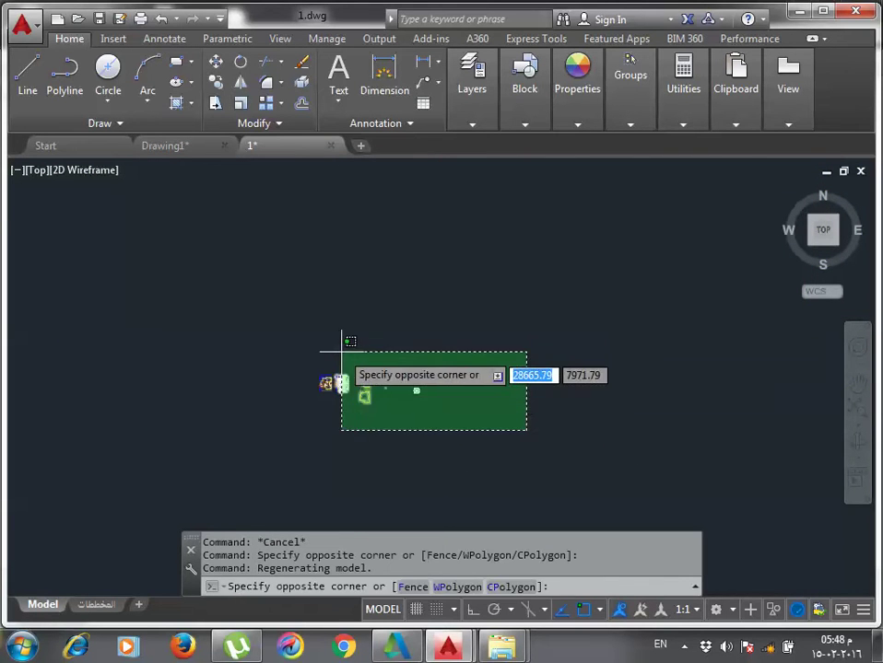
pyautogui.click(351, 355)
pyautogui.press('Delete')
# Erase the yellow line under STREET.
pyautogui.scroll(3, 605, 231)
pyautogui.click(629, 247)
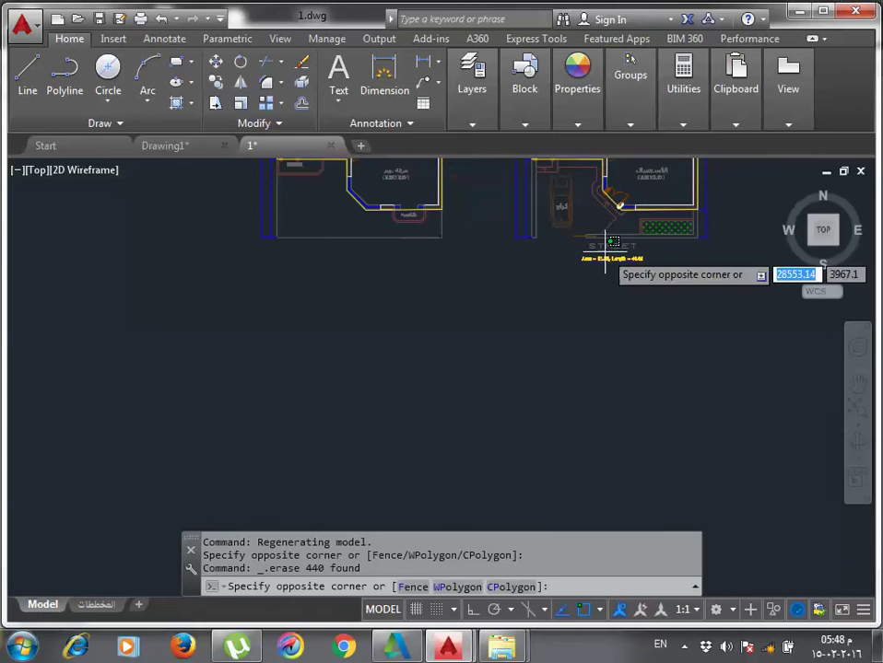
pyautogui.click(588, 263)
pyautogui.press('Delete')
pyautogui.moveTo(562, 287); pyautogui.dragTo(444, 368, button='middle')
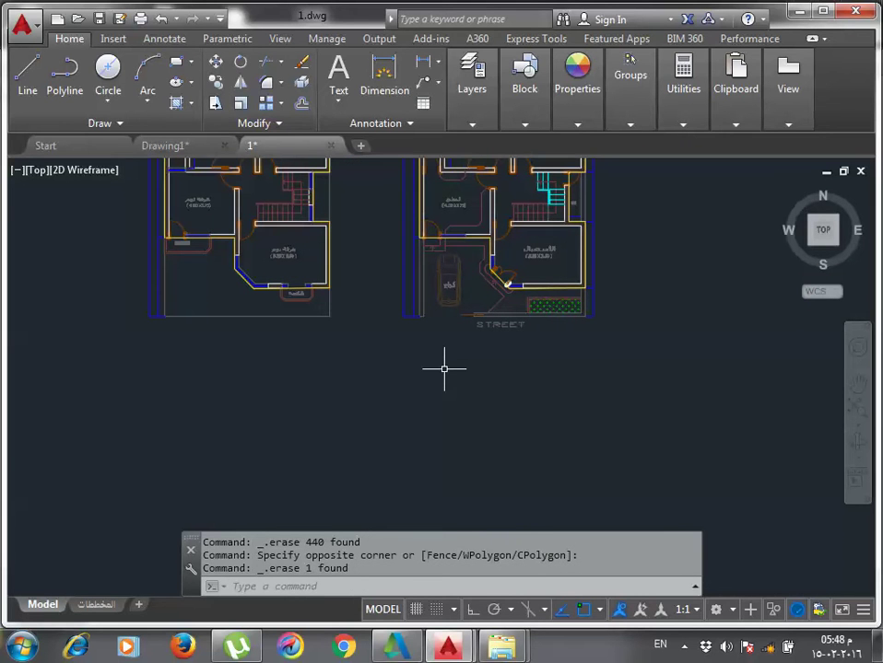
# Zoom to the drawing extents with ZOOM > Extents.
pyautogui.write('a')
pyautogui.press('Escape')
pyautogui.write('z')
pyautogui.press('Return')
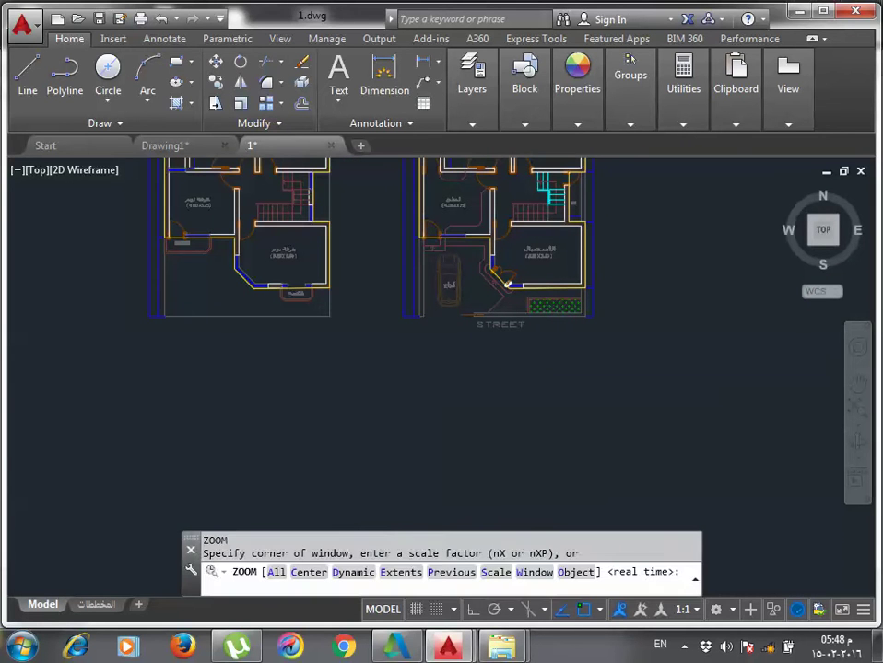
pyautogui.scroll(2, 450, 363)
pyautogui.write('e')
pyautogui.press('Return')
# Zoom and pan to frame the right floor plan.
pyautogui.scroll(5, 427, 392)
pyautogui.scroll(-8, 428, 392)
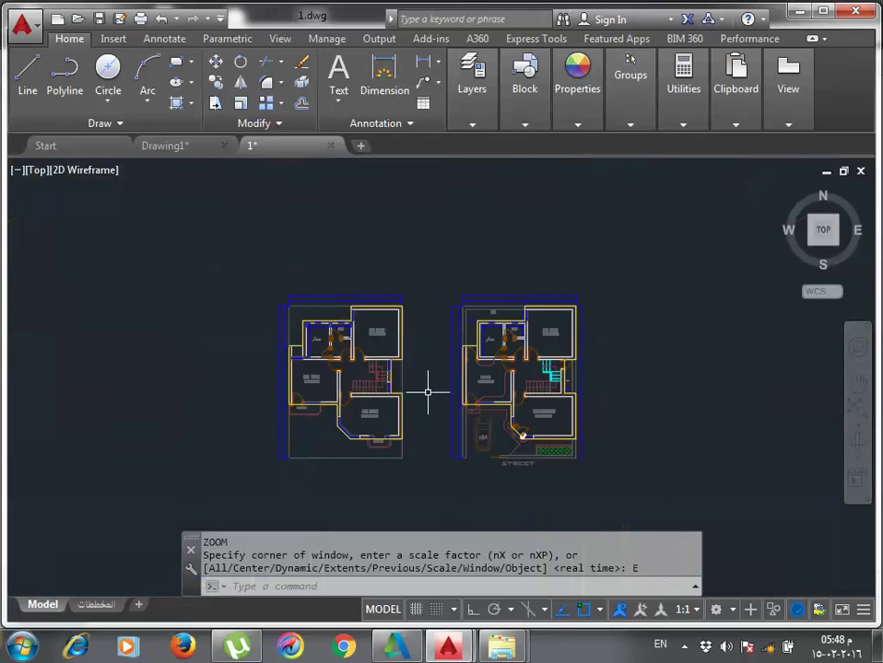
pyautogui.moveTo(466, 450); pyautogui.dragTo(417, 400, button='middle')
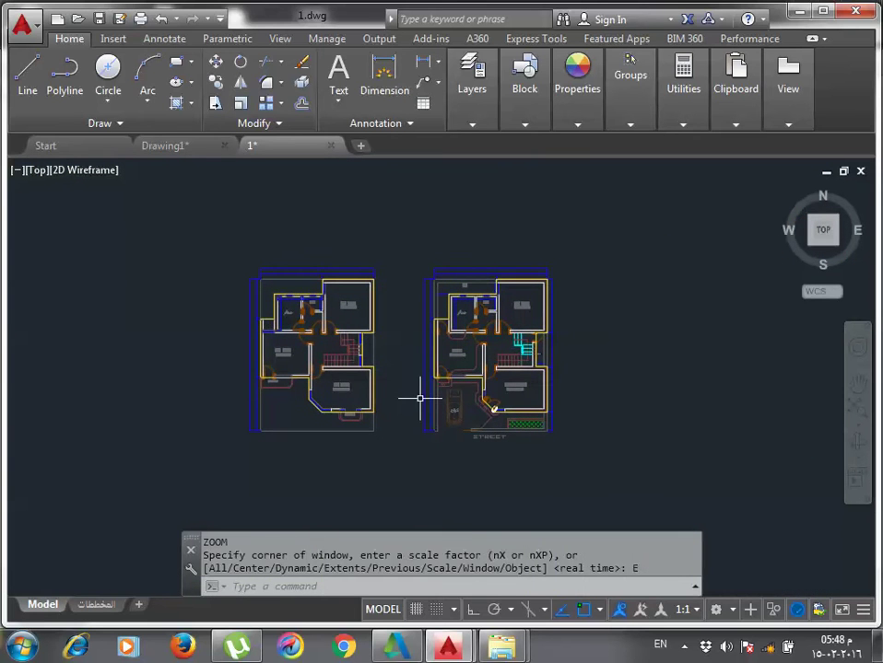
pyautogui.scroll(-2, 369, 369)
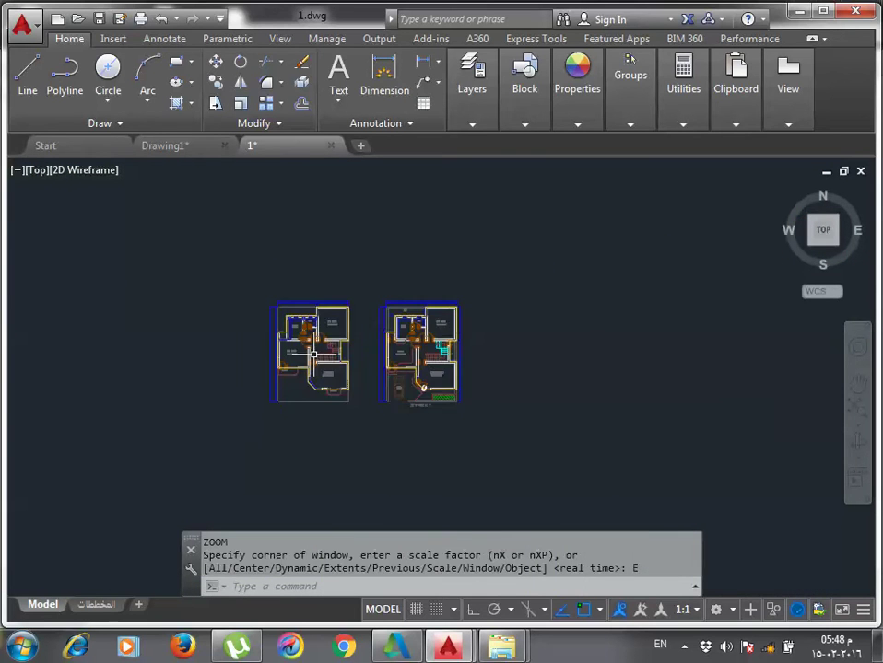
pyautogui.moveTo(324, 340); pyautogui.dragTo(284, 333, button='middle')
pyautogui.scroll(3, 359, 368)
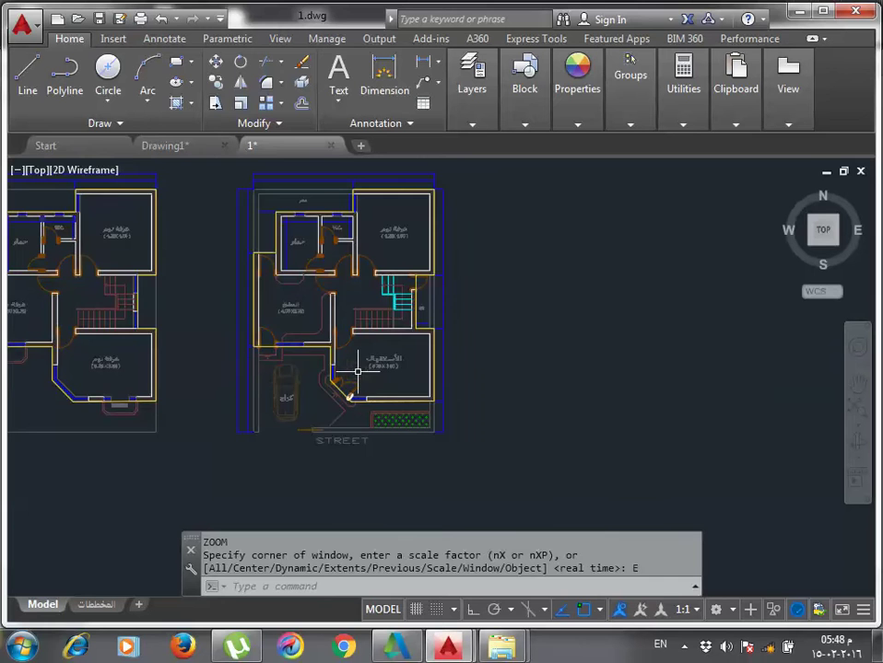
pyautogui.moveTo(346, 388); pyautogui.dragTo(369, 420, button='middle')
pyautogui.scroll(2, 367, 229)
pyautogui.scroll(2, 367, 230)
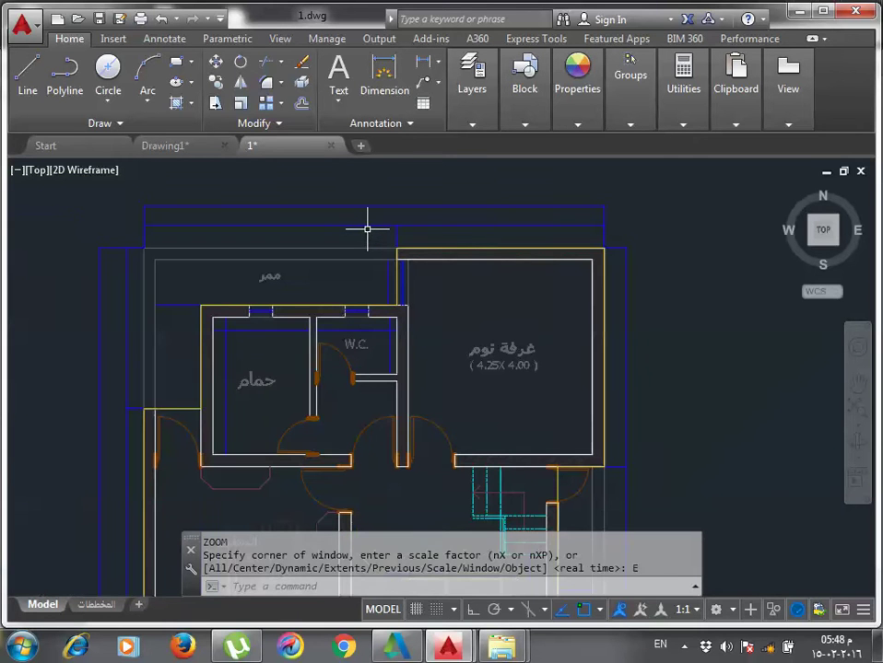
# Modify the CM100 dimension style and select its Use overall scale value.
pyautogui.write('d')
pyautogui.press('Return')
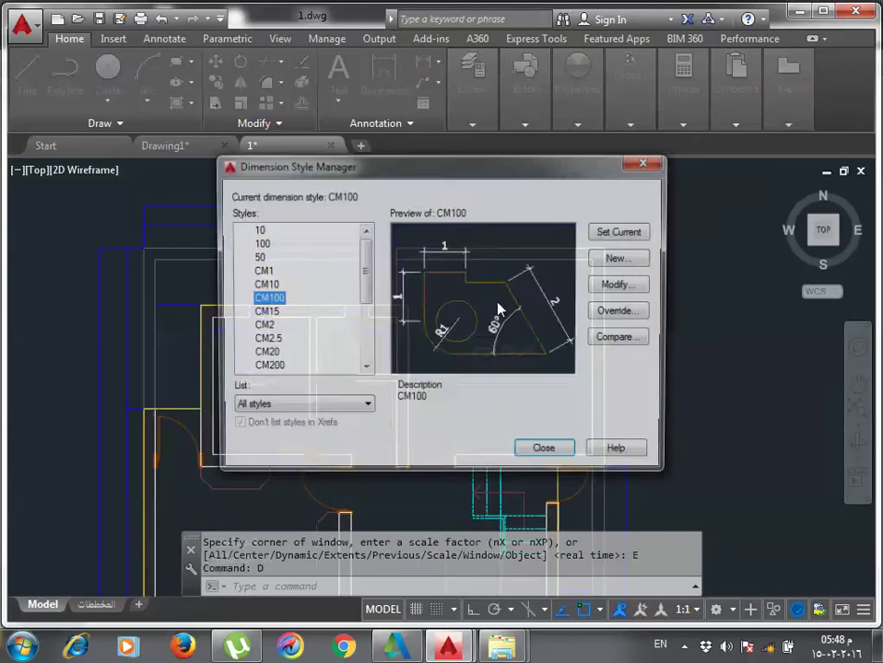
pyautogui.click(619, 285)
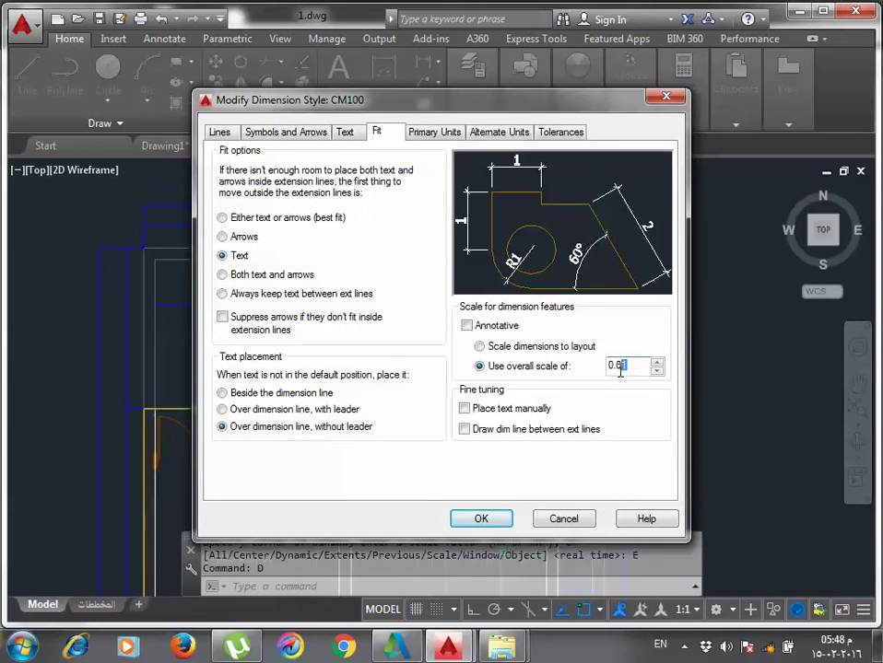
pyautogui.doubleClick(620, 366)
pyautogui.click(482, 518)
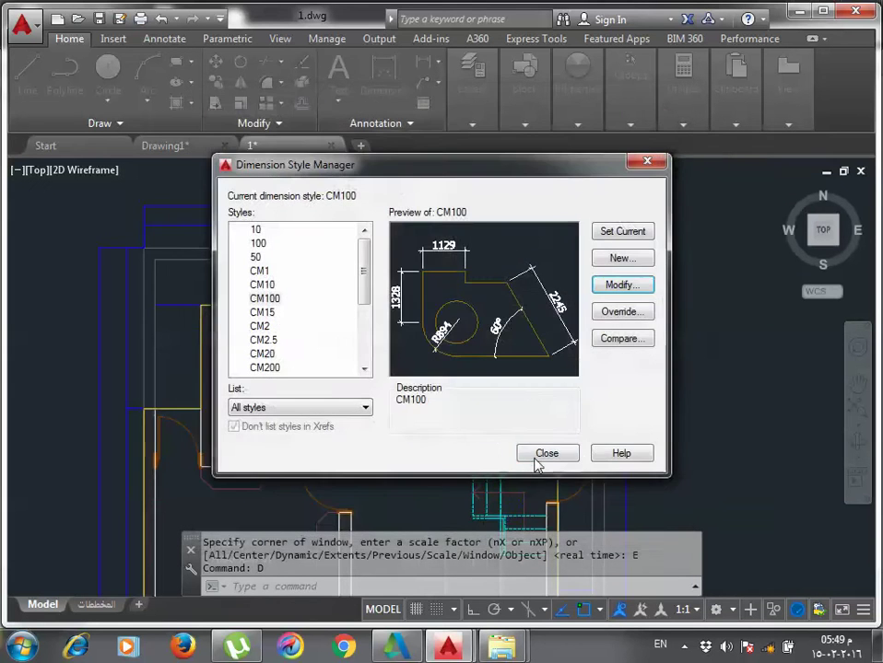
pyautogui.click(536, 462)
# Set CM100's Use overall scale of to 1 and close Dimension Style Manager.
pyautogui.write('d')
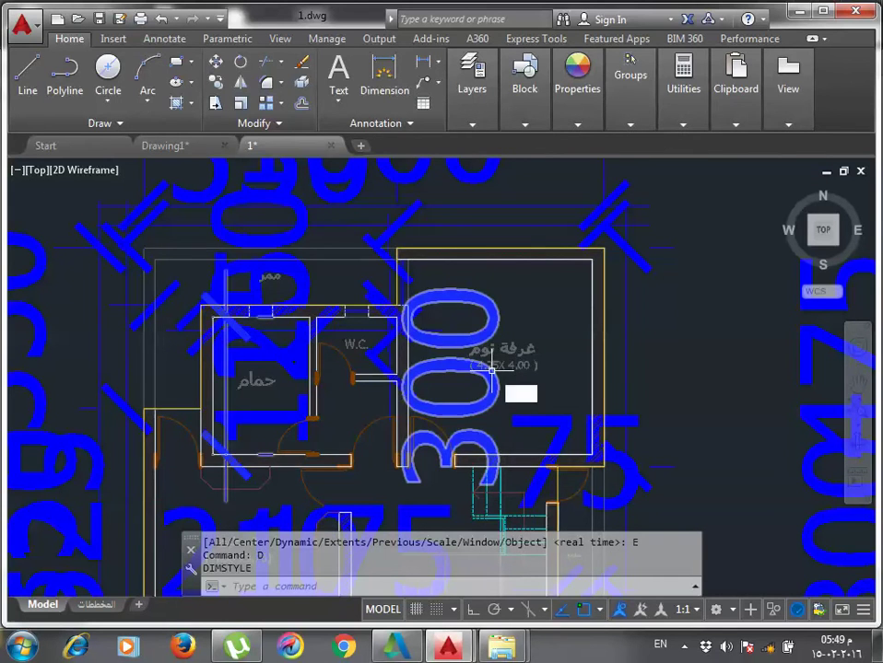
pyautogui.press('Return')
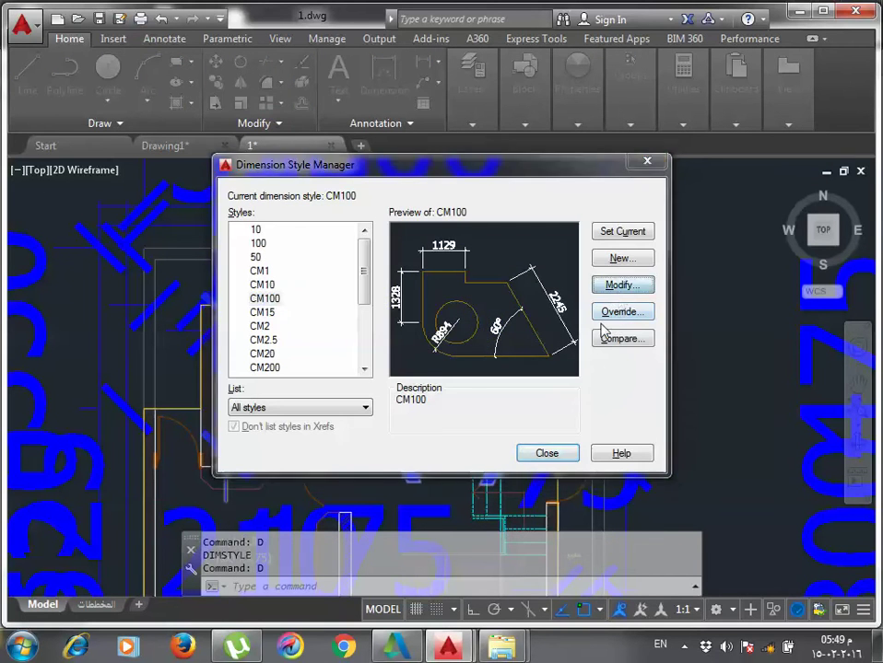
pyautogui.click(620, 285)
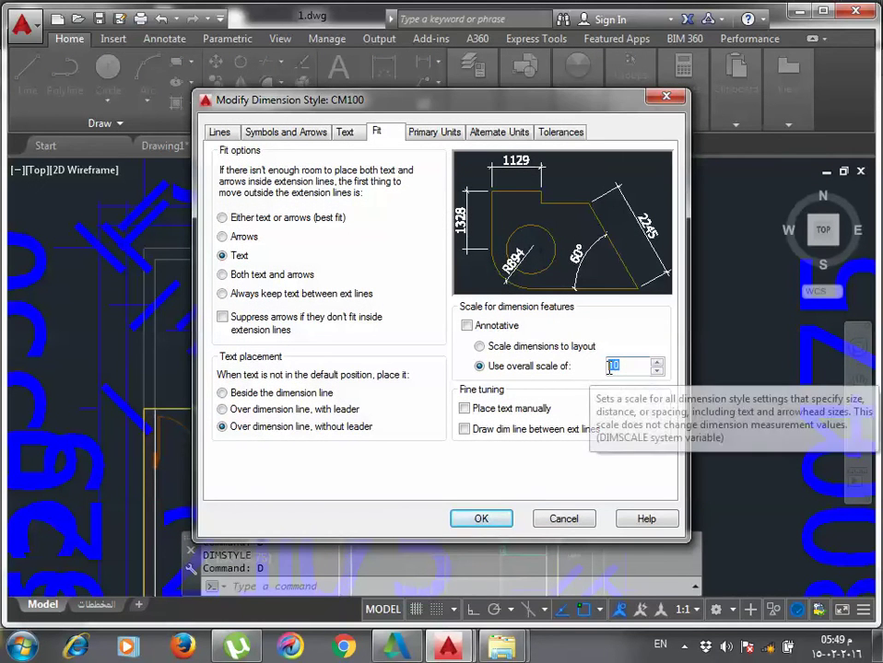
pyautogui.write('1')
pyautogui.click(481, 517)
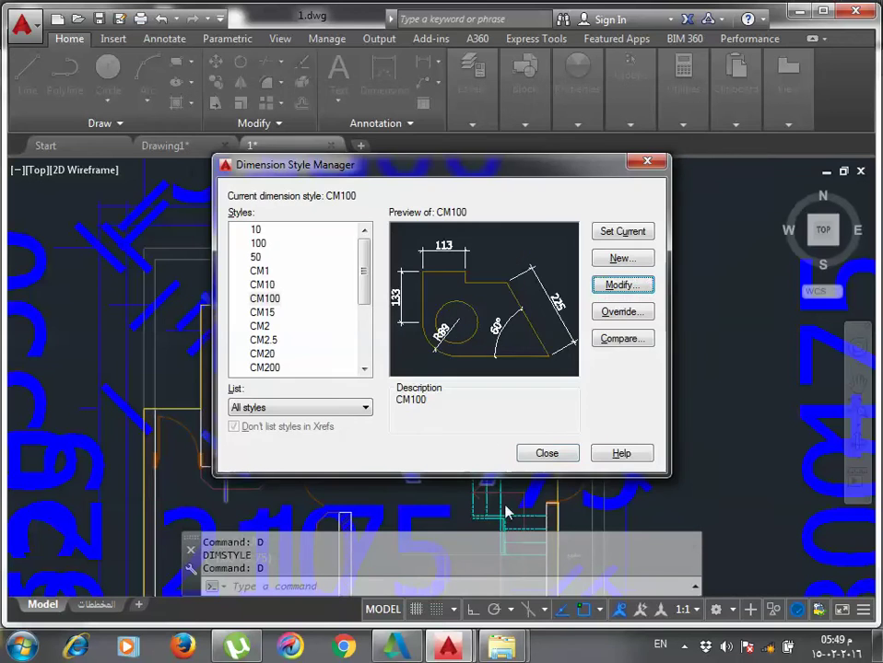
pyautogui.click(546, 453)
# Zoom and pan to check the 1000 and 550 dimensions on the plans.
pyautogui.scroll(-3, 420, 451)
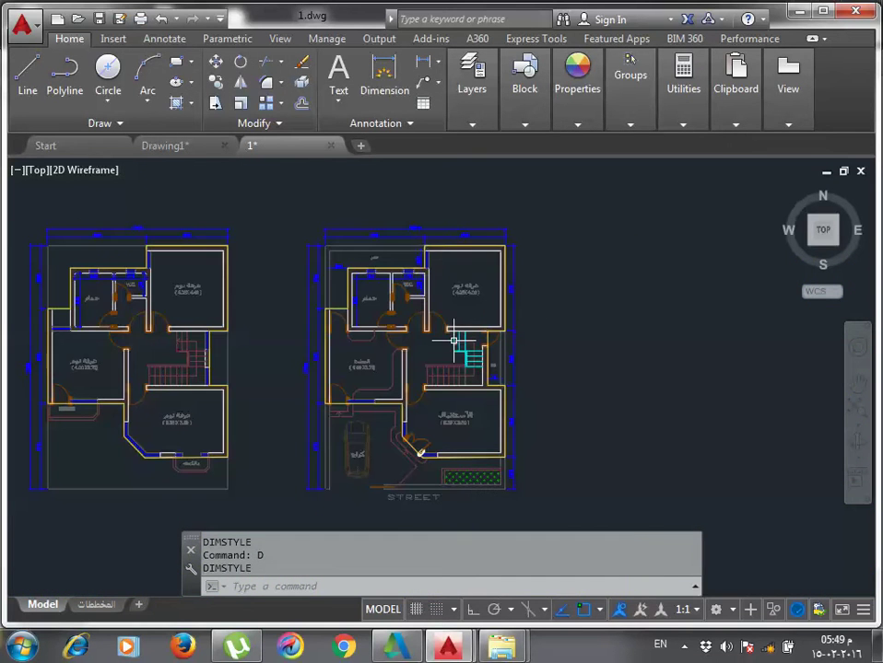
pyautogui.scroll(10, 395, 227)
pyautogui.scroll(-4, 481, 221)
pyautogui.scroll(-4, 502, 223)
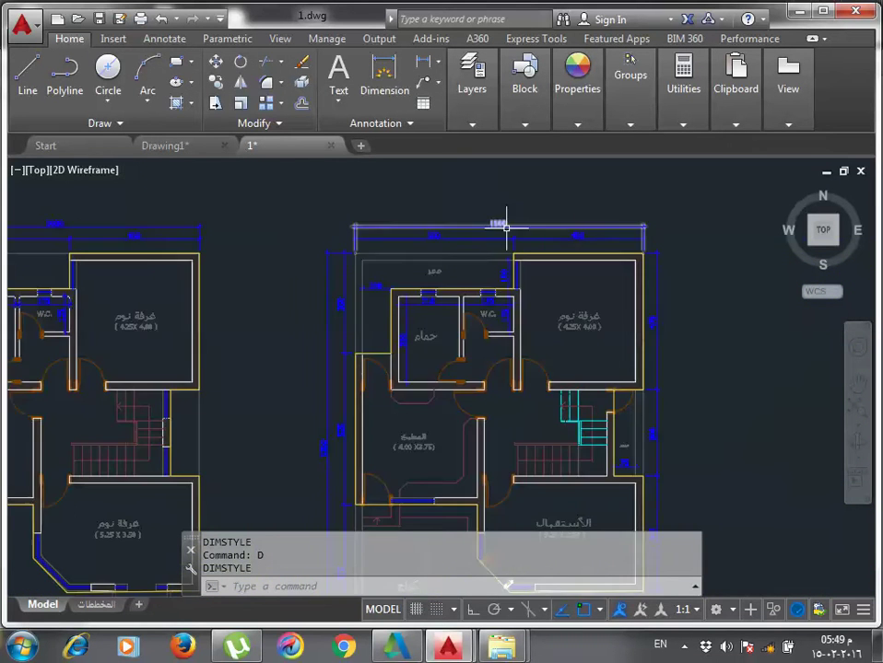
pyautogui.scroll(8, 469, 216)
pyautogui.moveTo(470, 217); pyautogui.dragTo(481, 280, button='middle')
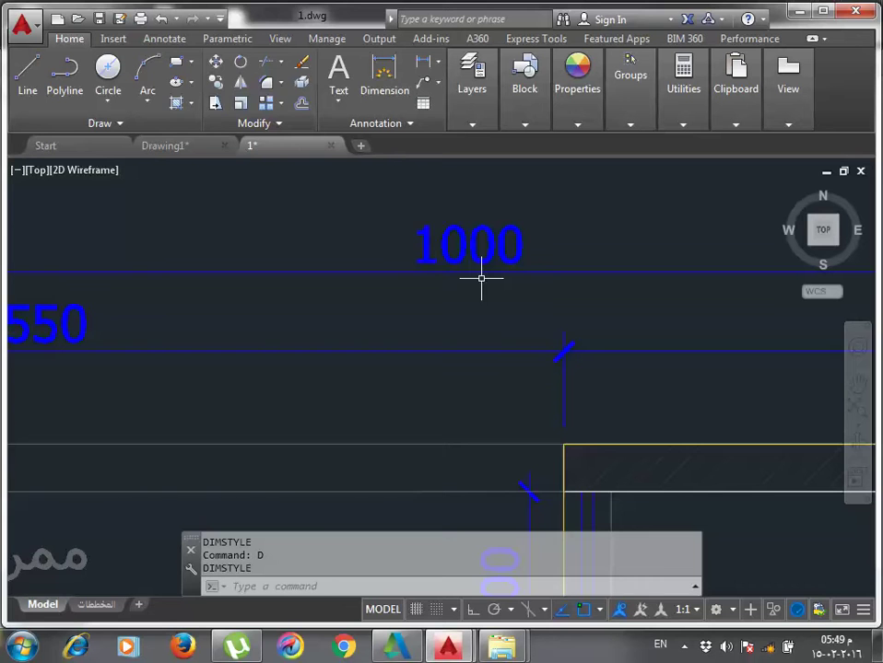
pyautogui.scroll(-3, 469, 260)
pyautogui.scroll(-2, 469, 260)
pyautogui.scroll(-2, 469, 260)
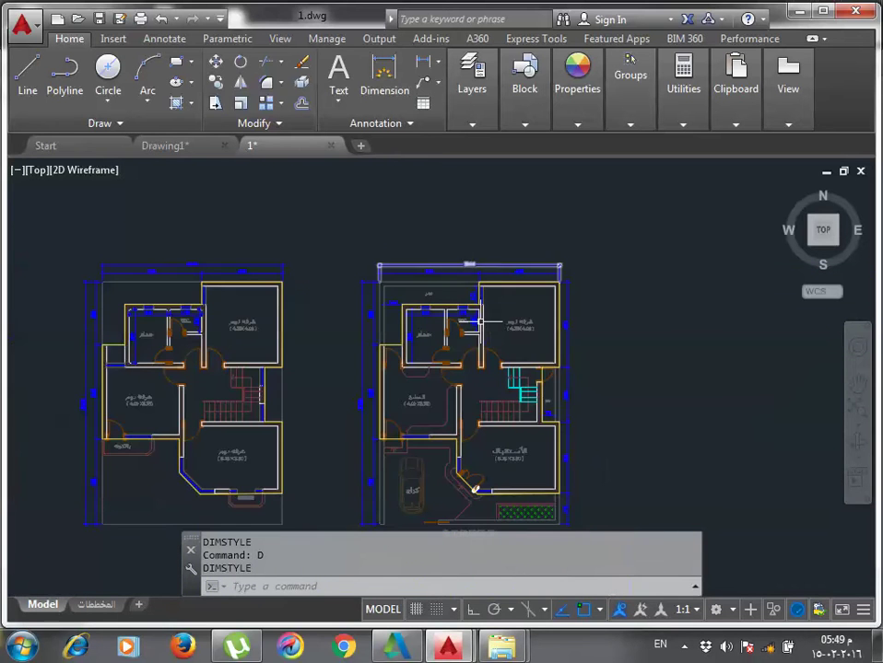
pyautogui.scroll(-2, 449, 276)
pyautogui.scroll(-2, 448, 295)
pyautogui.scroll(2, 446, 301)
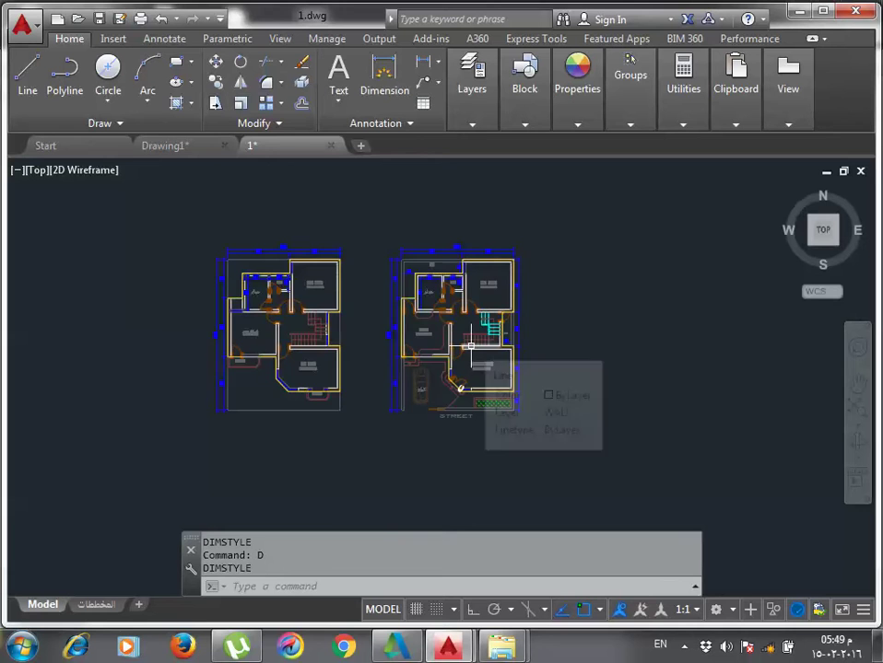
pyautogui.moveTo(470, 346); pyautogui.dragTo(358, 351, button='middle')
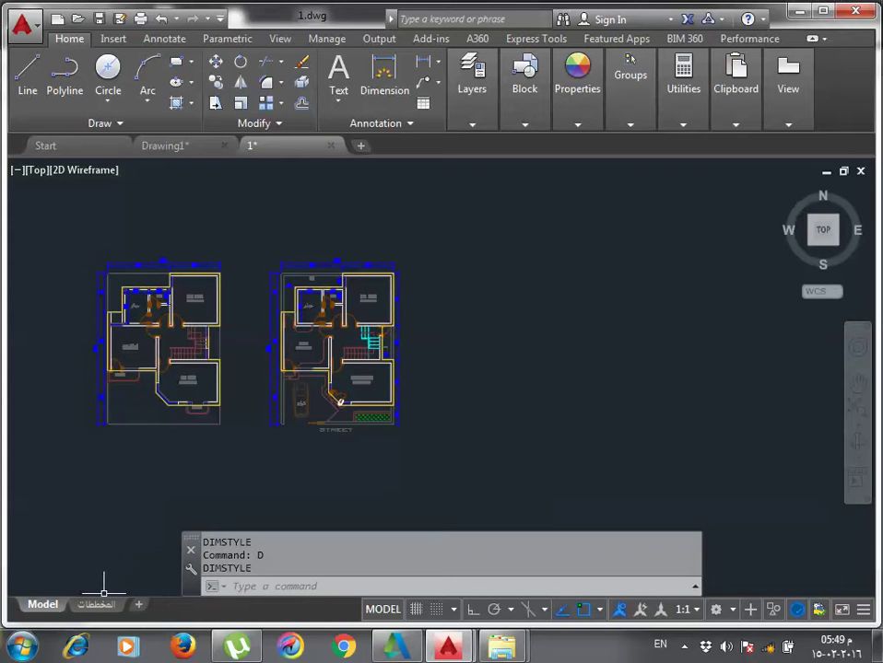
pyautogui.moveTo(97, 604)
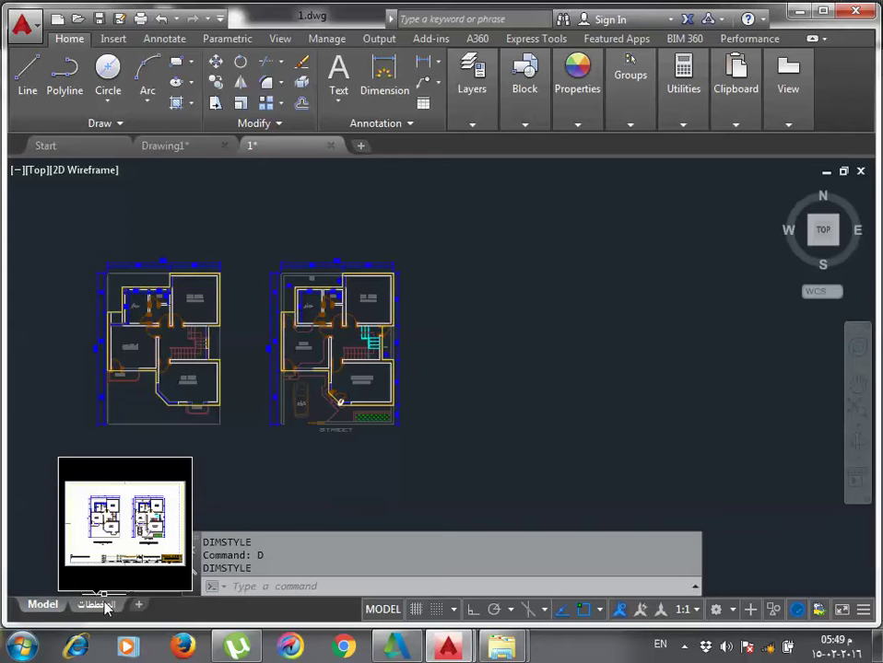
# Switch to the المخططات layout and zoom into the sheet.
pyautogui.click(106, 606)
pyautogui.moveTo(579, 424)
pyautogui.mouseDown(button='middle')
pyautogui.moveTo(555, 443)
pyautogui.moveTo(549, 474)
pyautogui.moveTo(559, 429)
pyautogui.moveTo(545, 490)
pyautogui.mouseUp(button='middle')
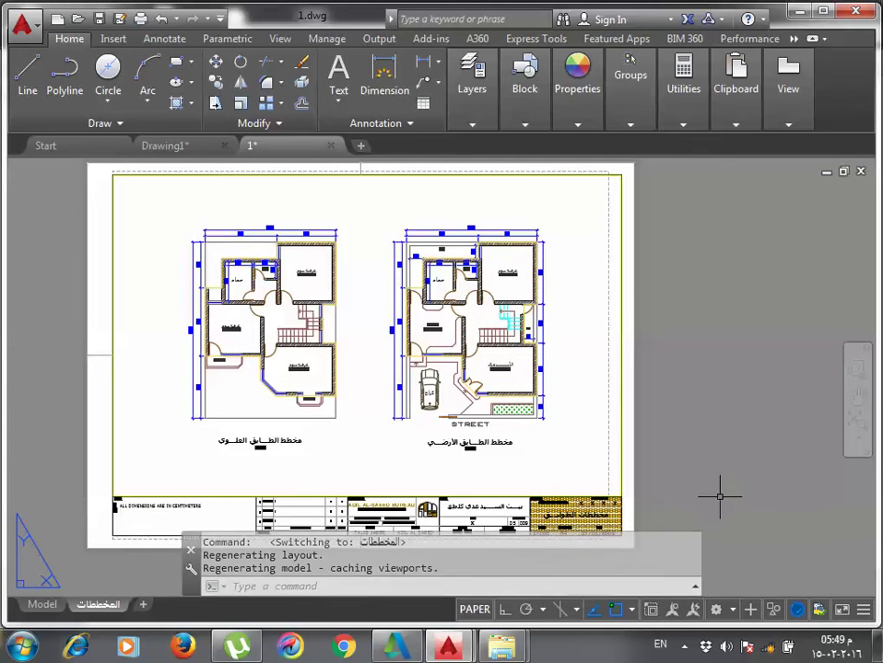
pyautogui.moveTo(638, 533); pyautogui.dragTo(651, 571)
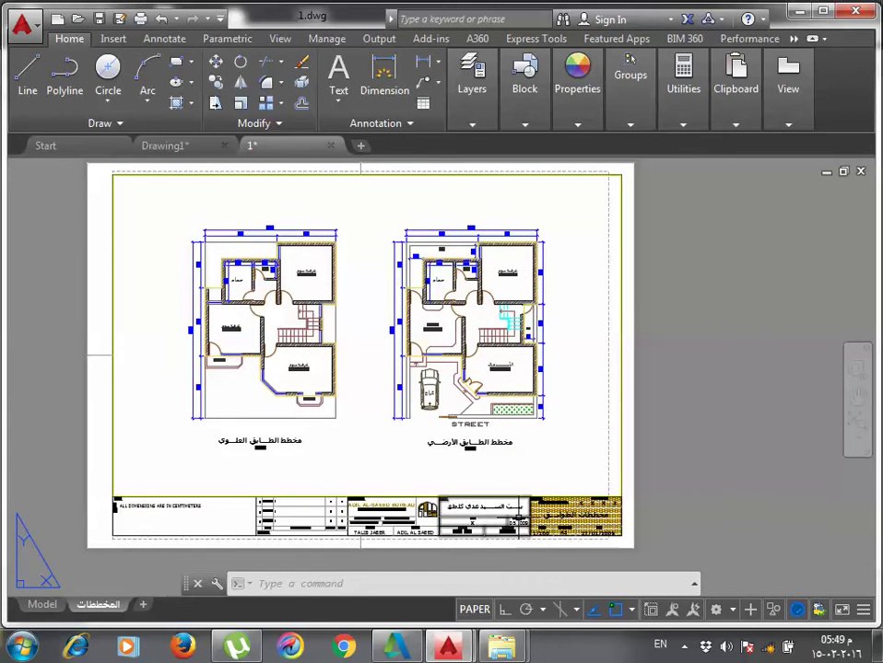
pyautogui.scroll(2, 388, 546)
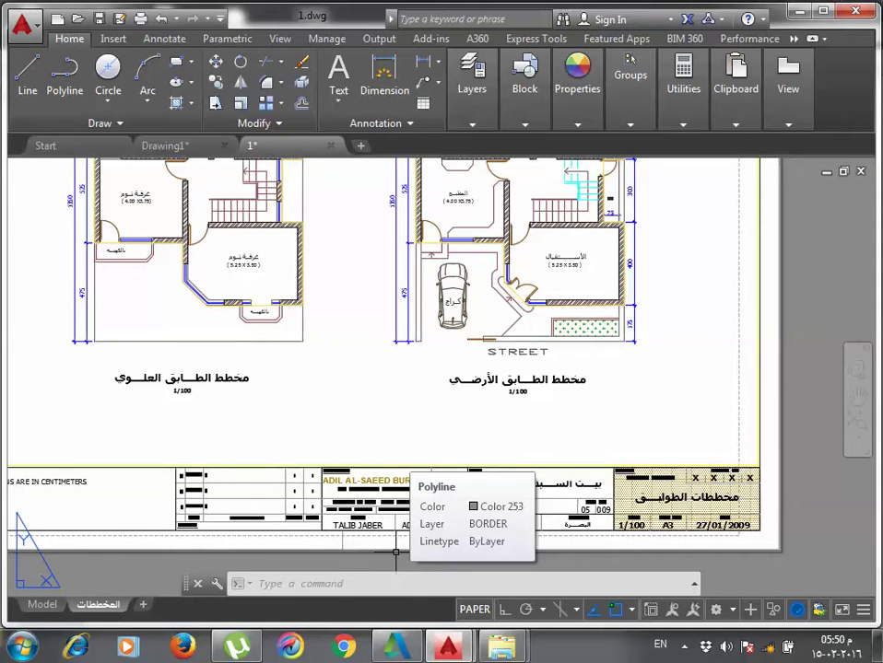
pyautogui.scroll(-4, 401, 435)
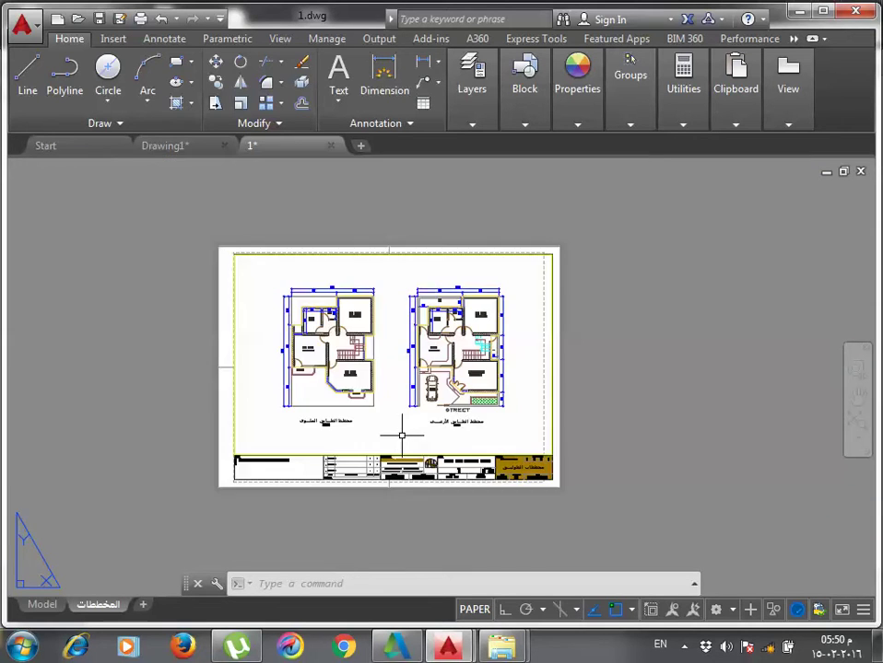
pyautogui.scroll(4, 494, 479)
pyautogui.scroll(2, 585, 391)
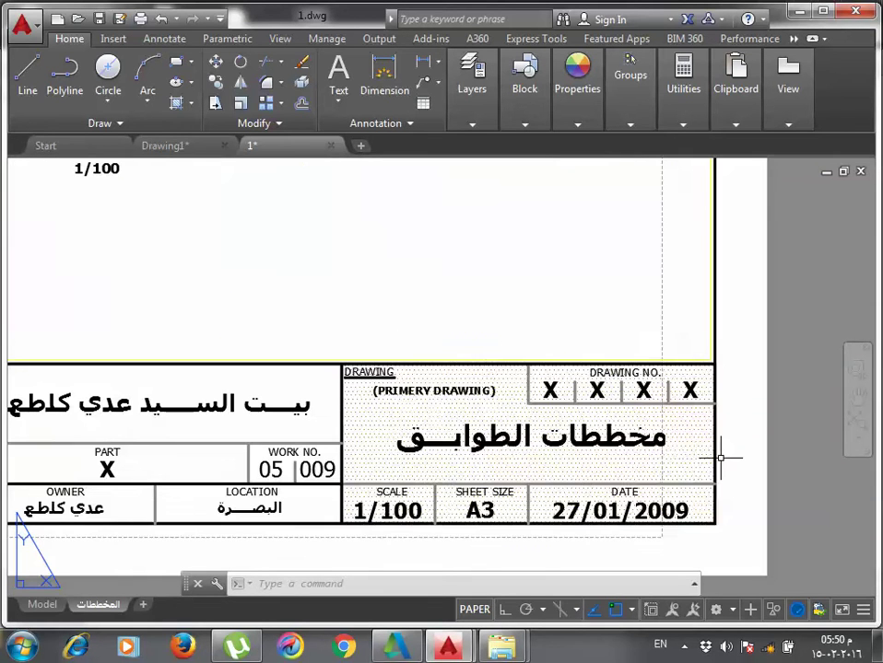
pyautogui.scroll(4, 671, 520)
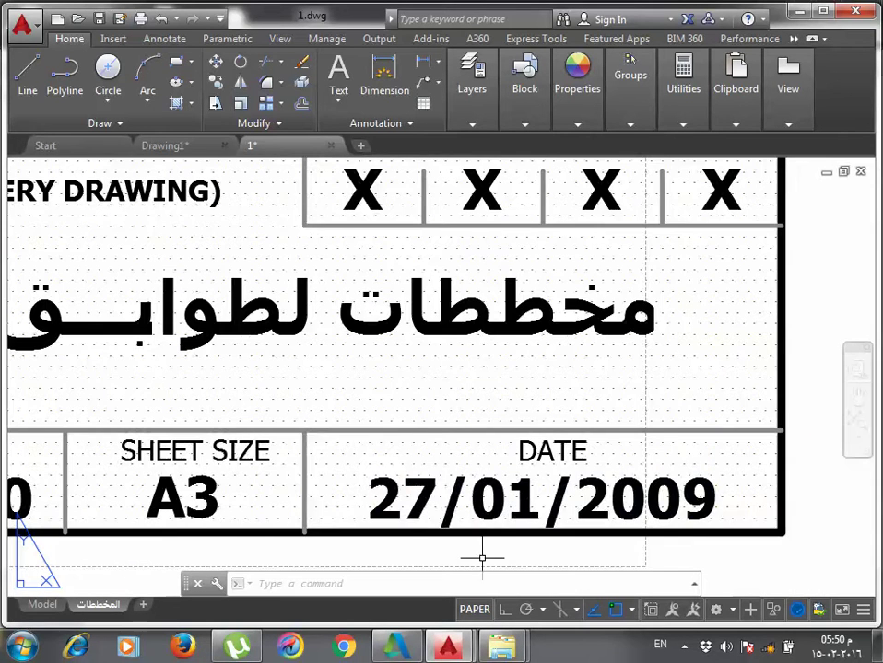
# Pan across the title block's SCALE, WORK NO., WORK and OWNER cells.
pyautogui.moveTo(239, 505); pyautogui.dragTo(562, 465, button='middle')
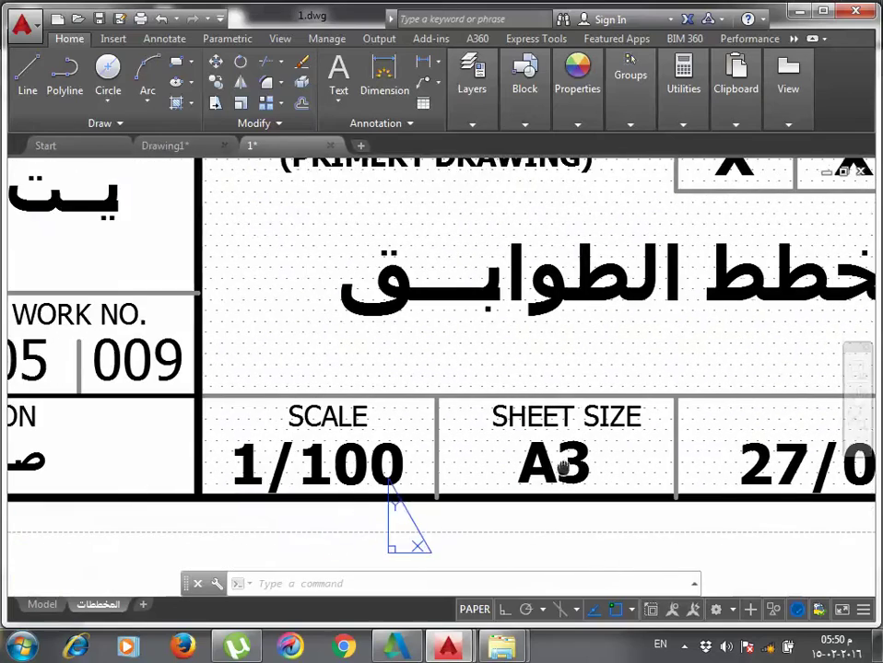
pyautogui.scroll(-3, 245, 518)
pyautogui.scroll(3, 371, 449)
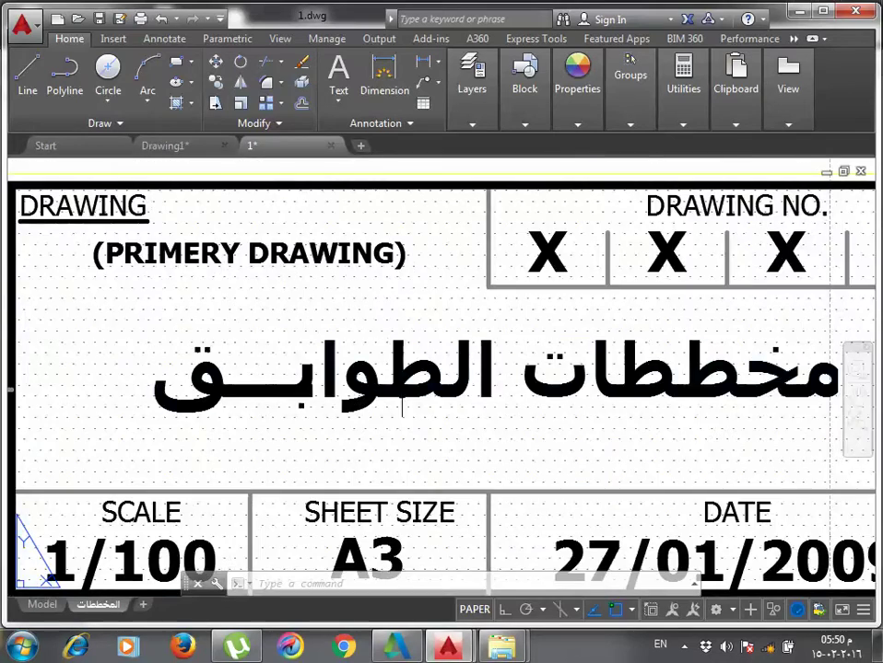
pyautogui.scroll(-5, 402, 405)
pyautogui.scroll(3, 201, 424)
pyautogui.scroll(3, 315, 363)
pyautogui.moveTo(371, 372)
pyautogui.mouseDown(button='middle')
pyautogui.moveTo(519, 364)
pyautogui.moveTo(519, 301)
pyautogui.mouseUp(button='middle')
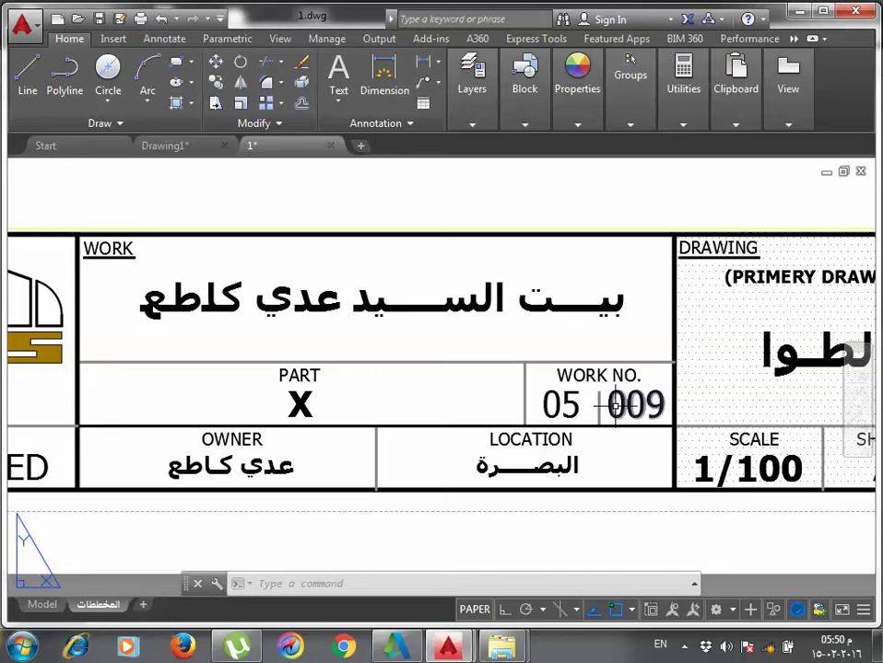
pyautogui.moveTo(386, 412)
pyautogui.mouseDown(button='middle')
pyautogui.moveTo(384, 370)
pyautogui.moveTo(408, 342)
pyautogui.mouseUp(button='middle')
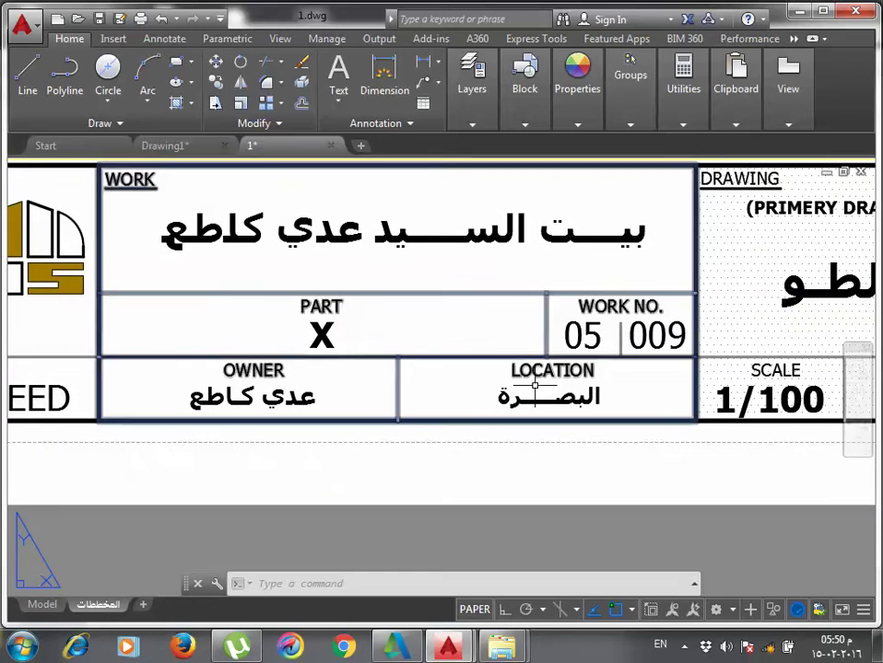
pyautogui.moveTo(488, 393); pyautogui.dragTo(445, 362, button='middle')
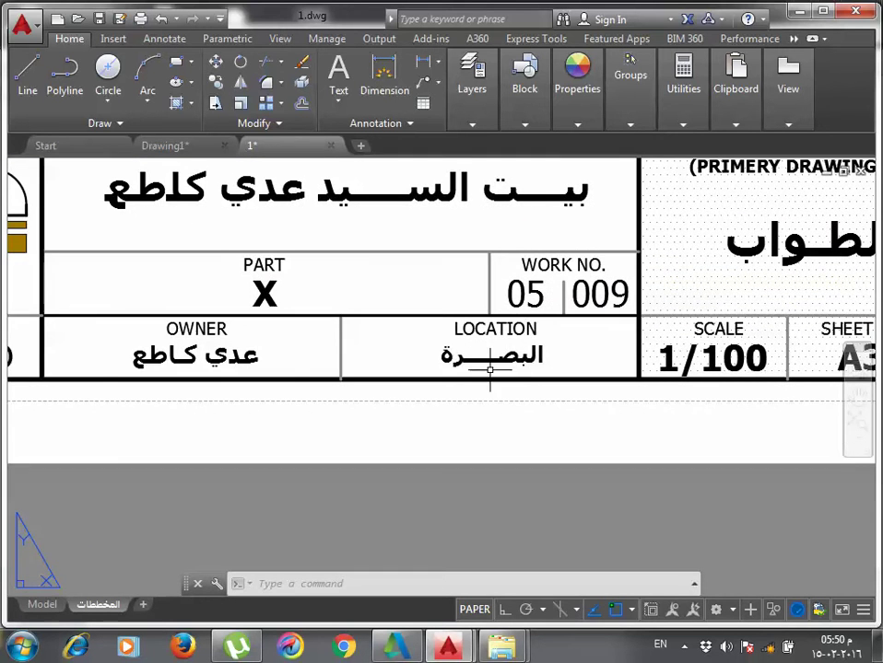
# Inspect the consultant, design and PART cells of the title block.
pyautogui.moveTo(95, 364); pyautogui.dragTo(256, 412, button='middle')
pyautogui.scroll(-2, 387, 426)
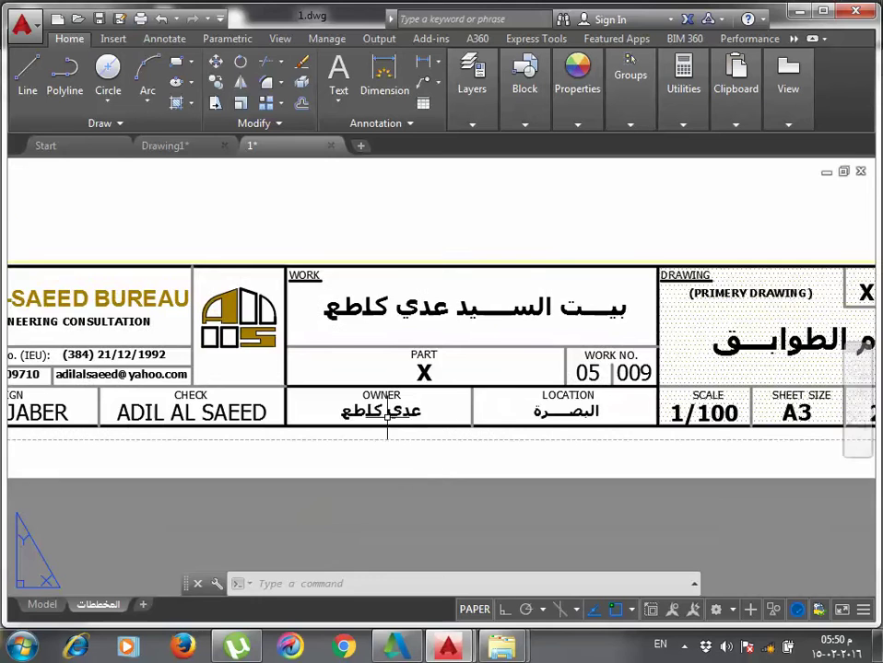
pyautogui.moveTo(387, 416); pyautogui.dragTo(636, 406, button='middle')
pyautogui.scroll(2, 332, 356)
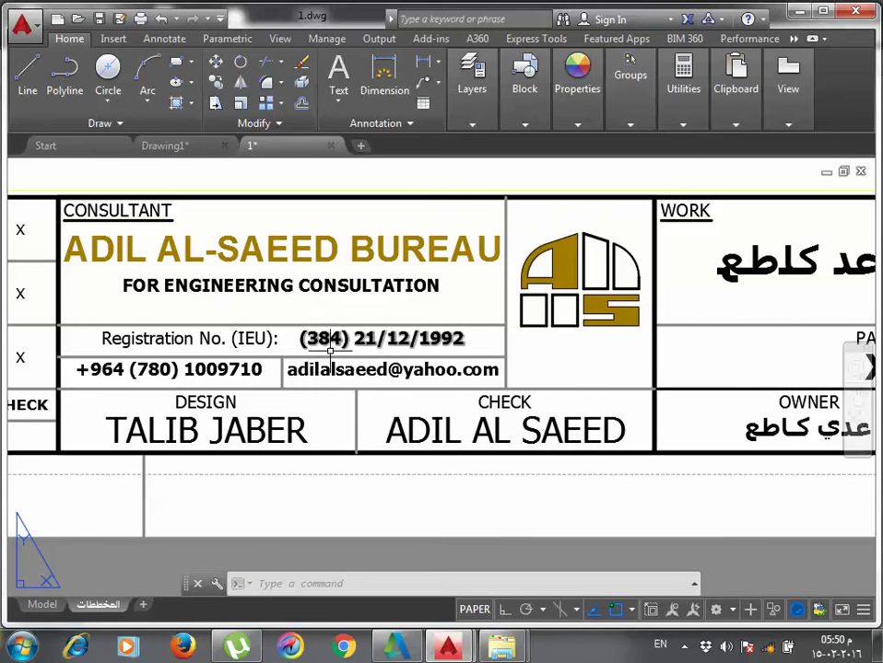
pyautogui.moveTo(154, 445); pyautogui.dragTo(123, 339, button='middle')
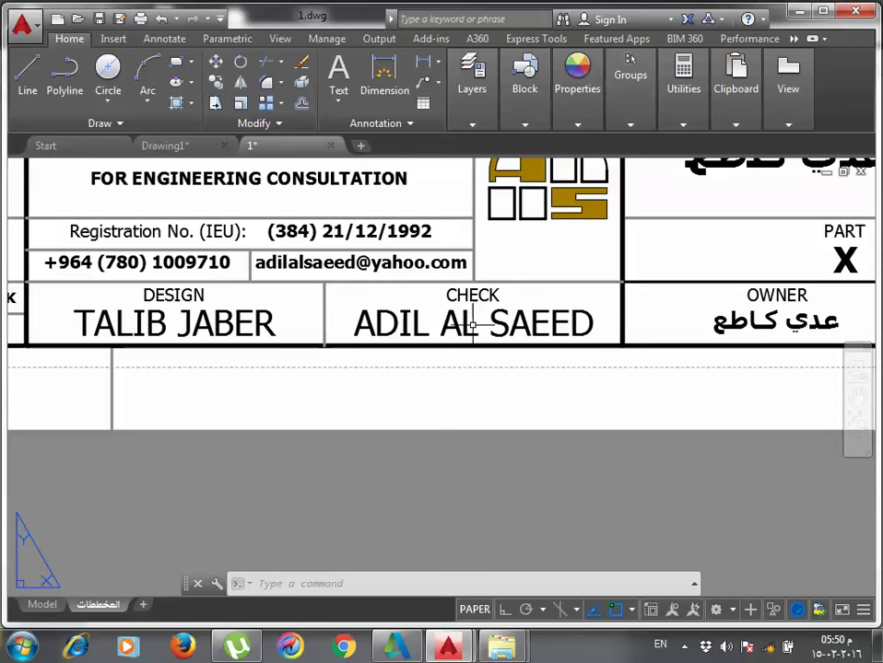
pyautogui.scroll(-4, 472, 323)
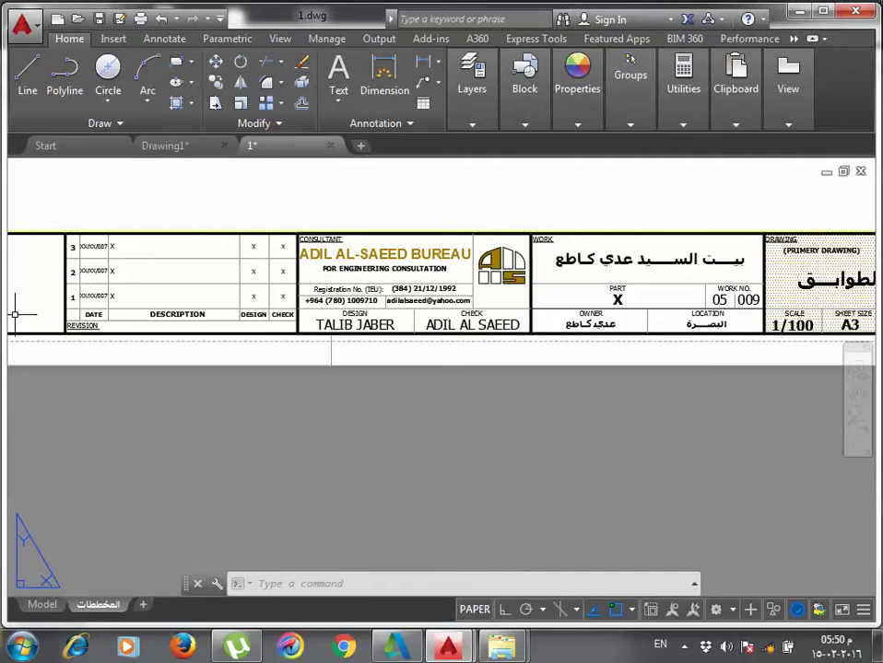
pyautogui.moveTo(16, 311); pyautogui.dragTo(250, 337, button='middle')
pyautogui.scroll(2, 341, 287)
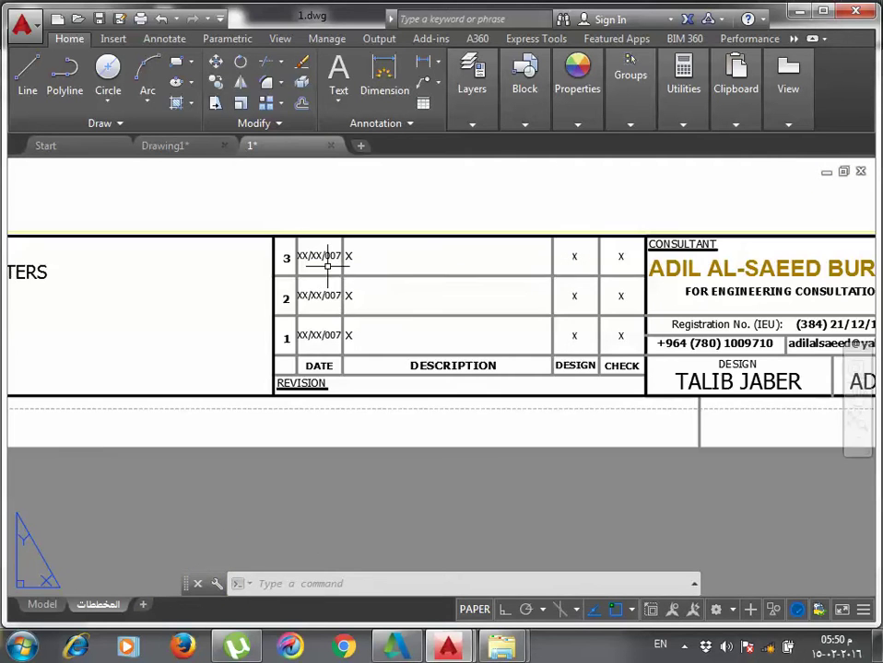
pyautogui.moveTo(315, 286)
pyautogui.mouseDown(button='middle')
pyautogui.moveTo(225, 359)
pyautogui.moveTo(200, 305)
pyautogui.mouseUp(button='middle')
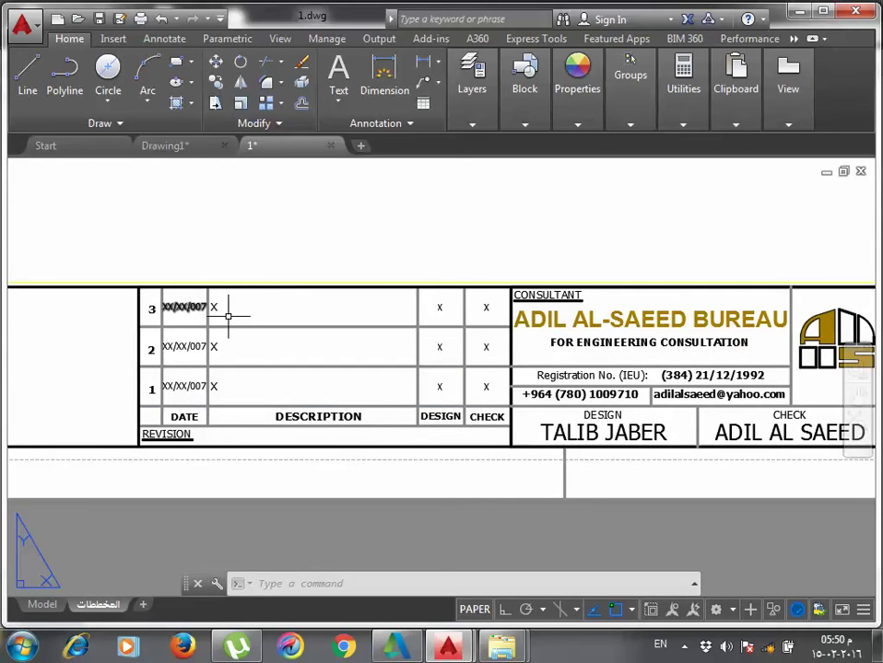
pyautogui.scroll(-2, 365, 388)
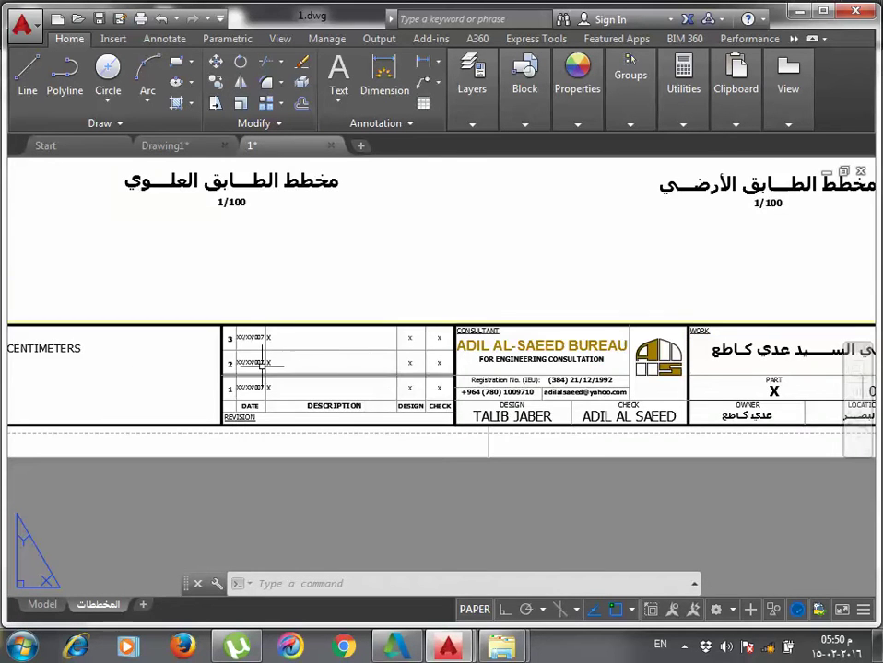
pyautogui.moveTo(240, 362); pyautogui.dragTo(472, 360, button='middle')
pyautogui.scroll(4, 153, 359)
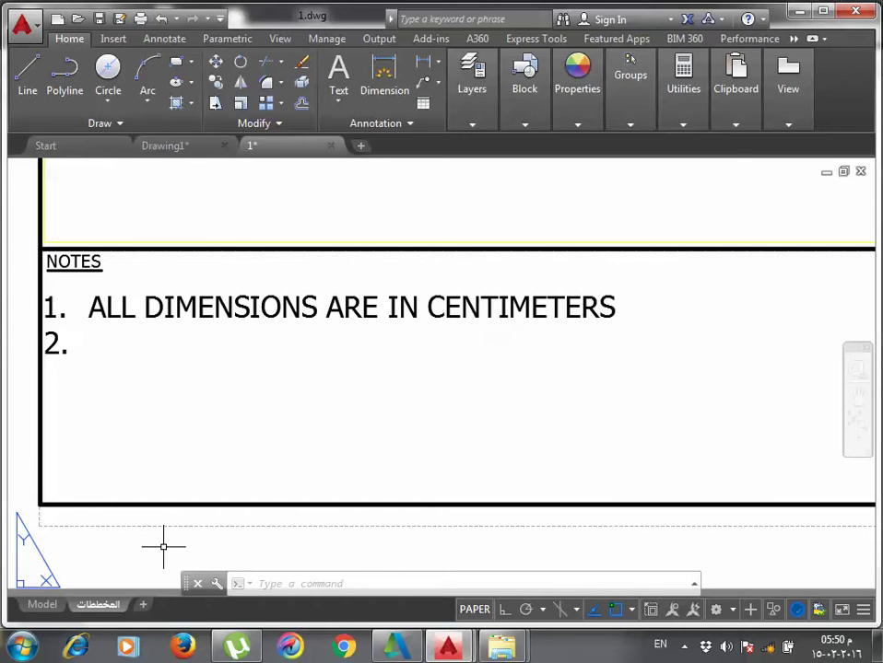
pyautogui.scroll(-4, 253, 442)
pyautogui.scroll(-4, 251, 445)
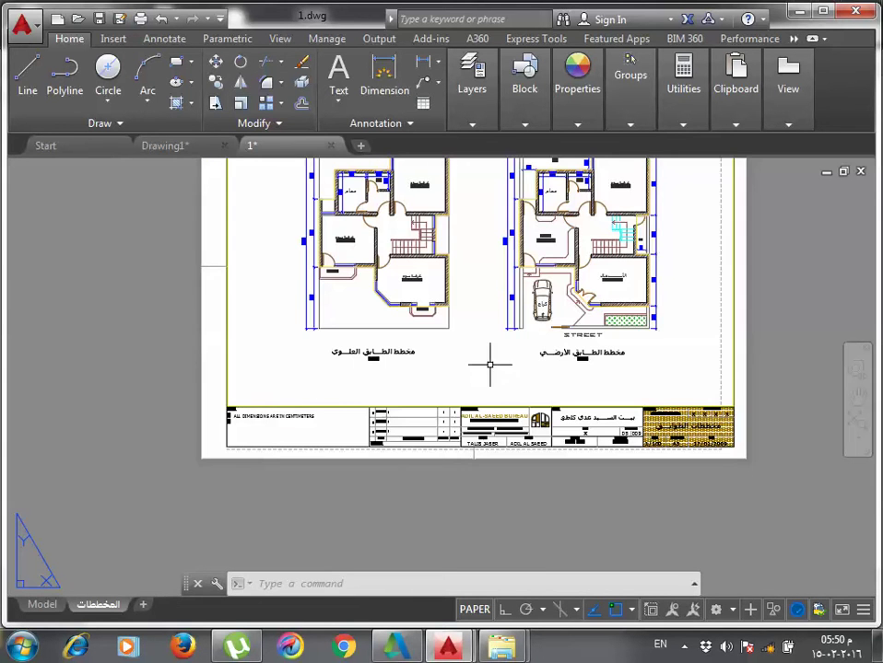
pyautogui.moveTo(489, 360)
pyautogui.mouseDown(button='middle')
pyautogui.moveTo(442, 385)
pyautogui.moveTo(391, 370)
pyautogui.mouseUp(button='middle')
pyautogui.scroll(3, 400, 416)
pyautogui.scroll(3, 493, 395)
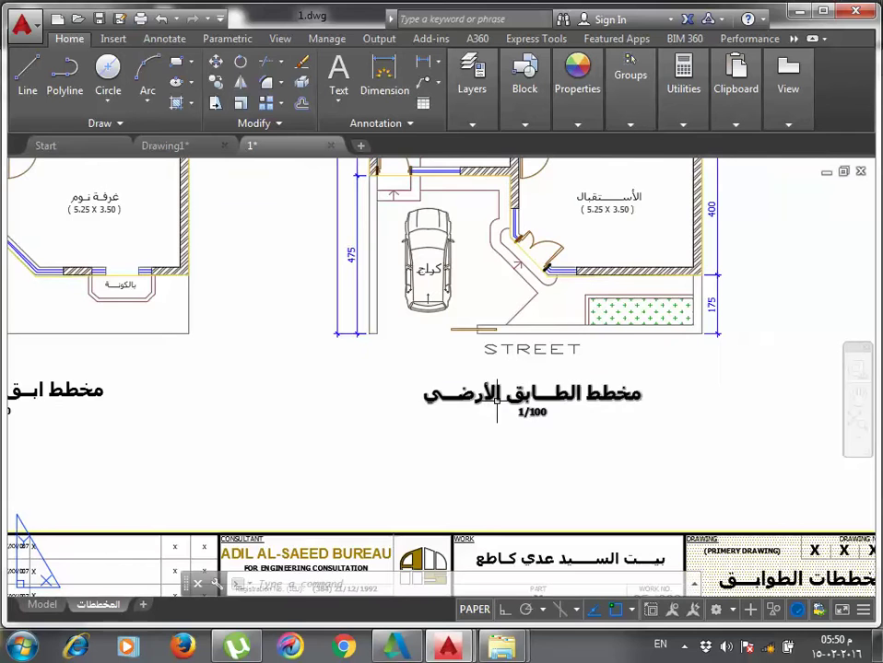
pyautogui.moveTo(313, 400); pyautogui.dragTo(428, 388, button='middle')
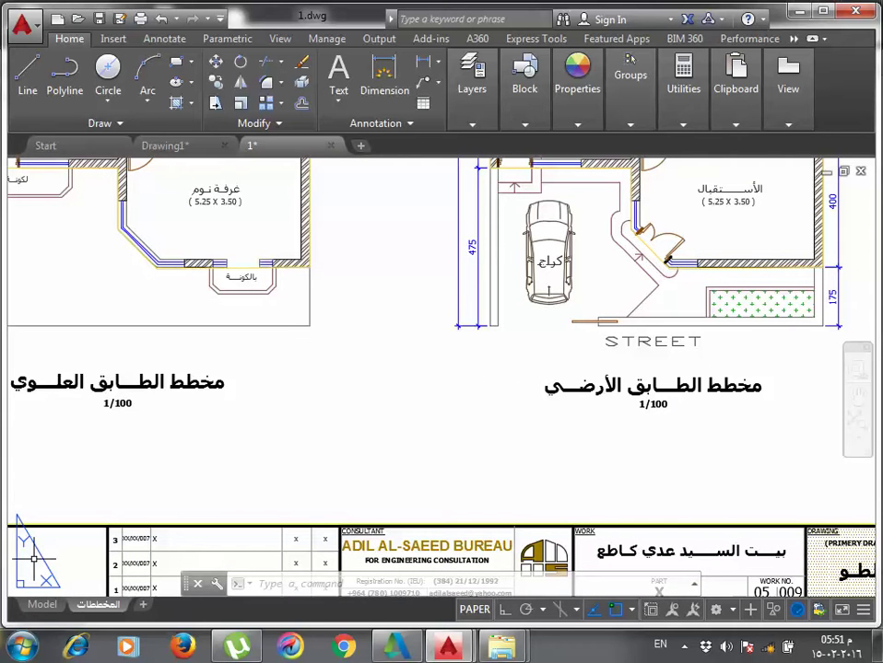
pyautogui.click(40, 604)
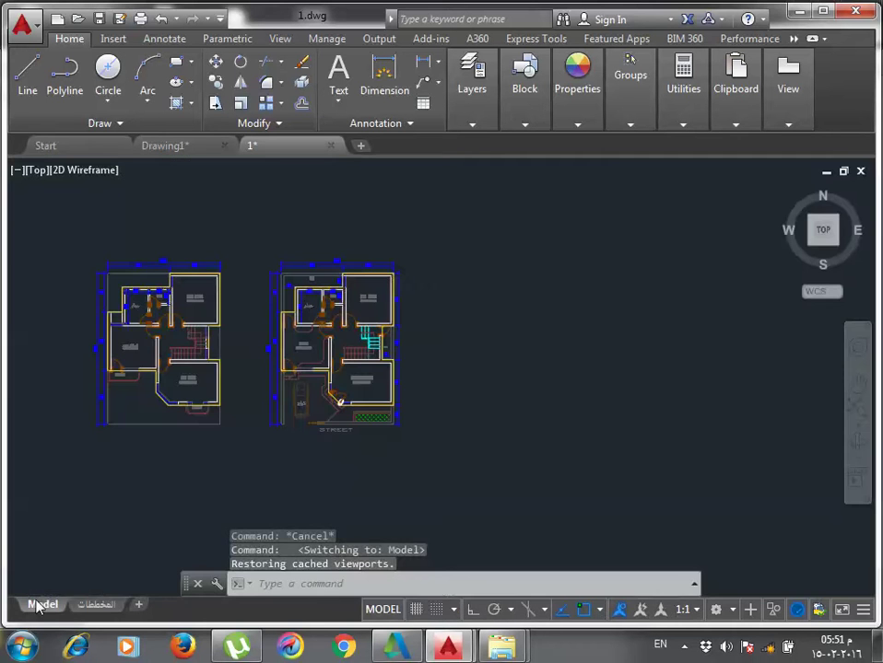
pyautogui.click(97, 605)
pyautogui.scroll(-5, 333, 456)
pyautogui.scroll(4, 393, 398)
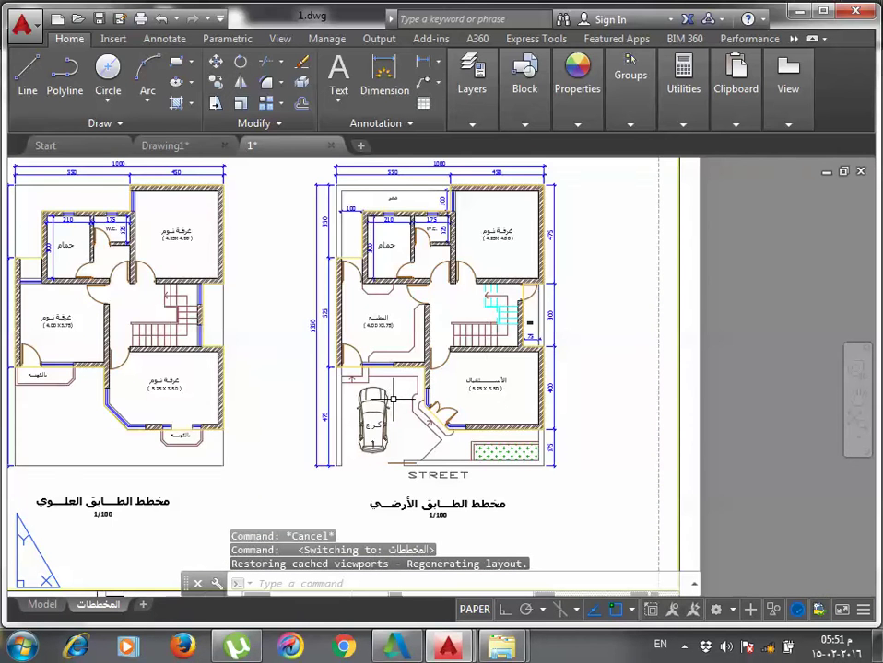
pyautogui.scroll(3, 521, 321)
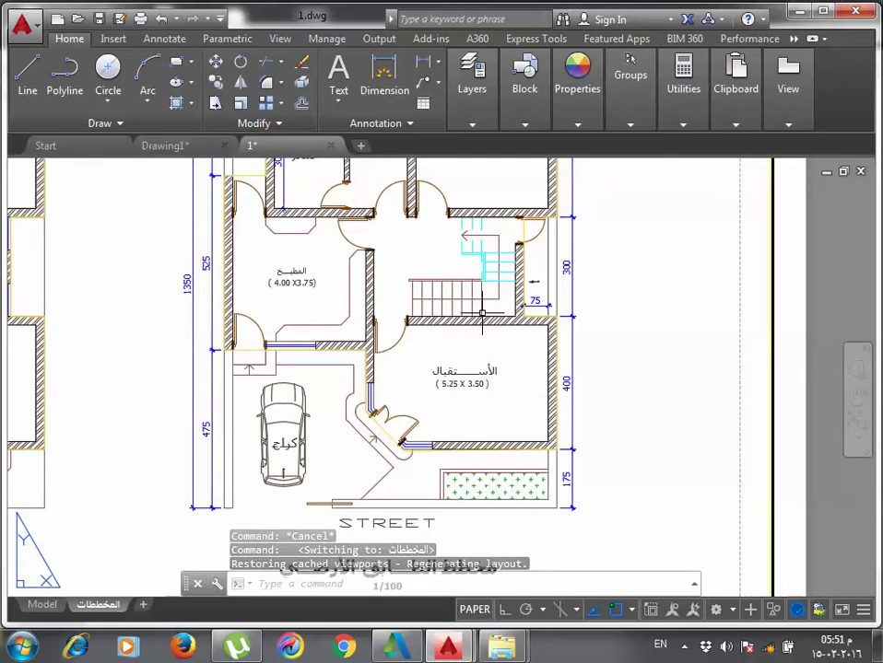
pyautogui.scroll(-4, 529, 345)
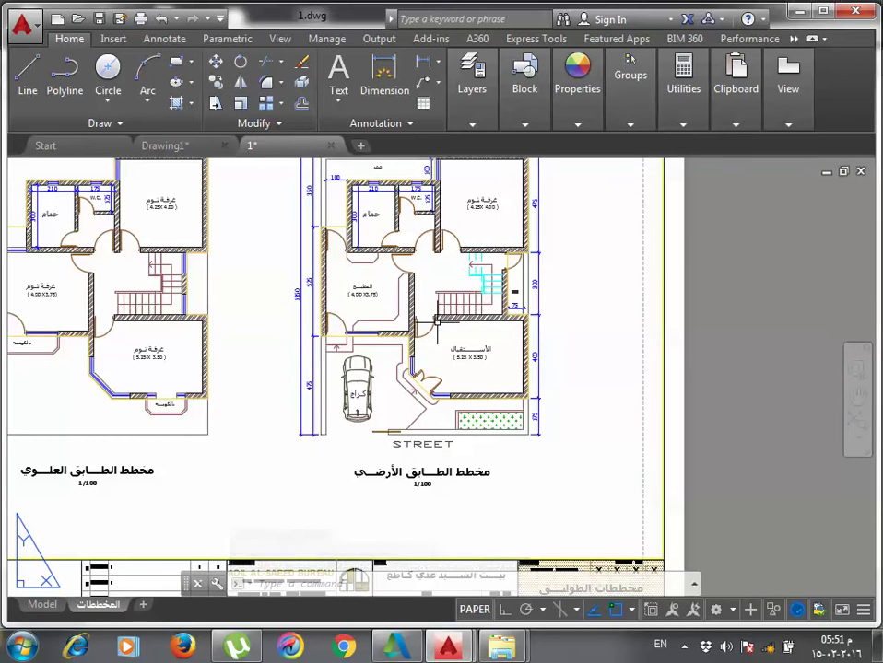
pyautogui.moveTo(317, 325)
pyautogui.mouseDown(button='middle')
pyautogui.moveTo(373, 477)
pyautogui.moveTo(362, 335)
pyautogui.mouseUp(button='middle')
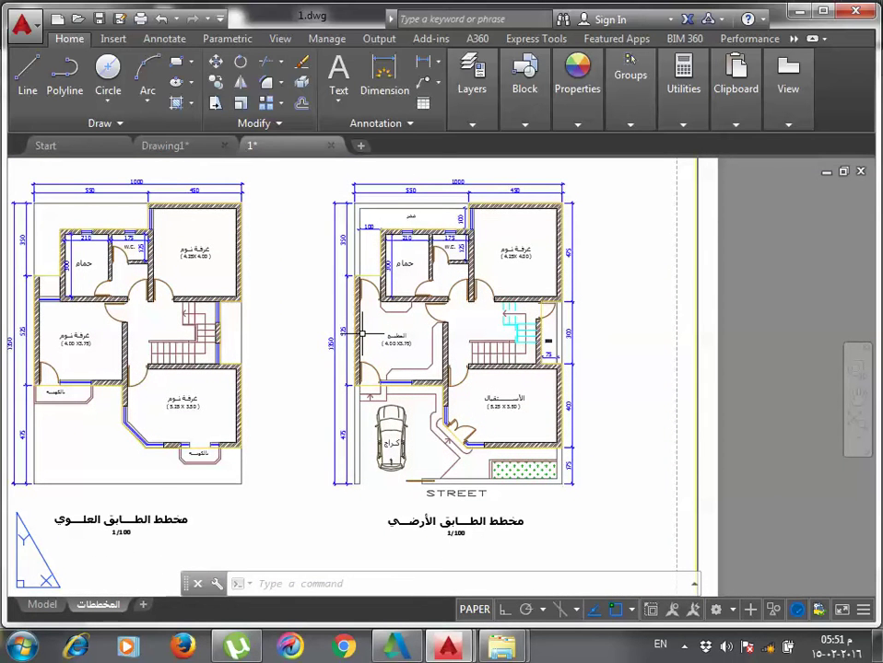
pyautogui.scroll(-4, 438, 366)
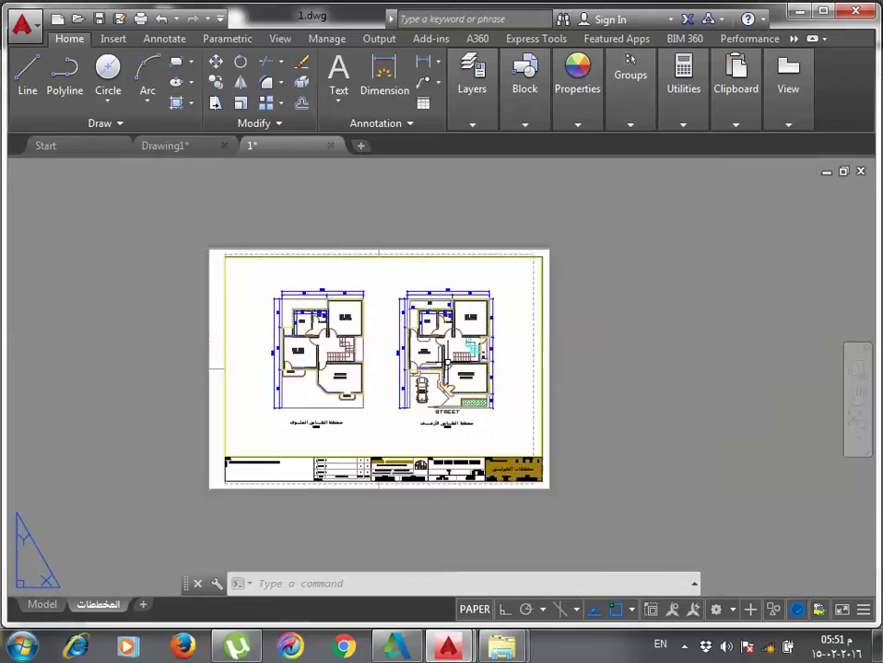
pyautogui.scroll(2, 442, 367)
pyautogui.scroll(1, 488, 534)
pyautogui.scroll(1, 489, 539)
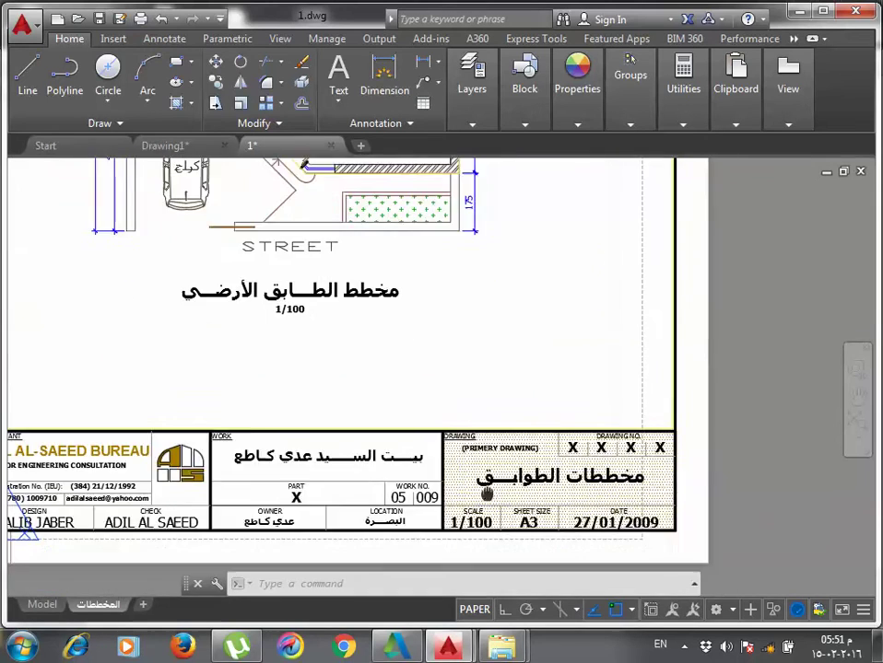
pyautogui.scroll(1, 484, 516)
pyautogui.scroll(2, 474, 479)
pyautogui.scroll(1, 470, 457)
pyautogui.scroll(4, 470, 448)
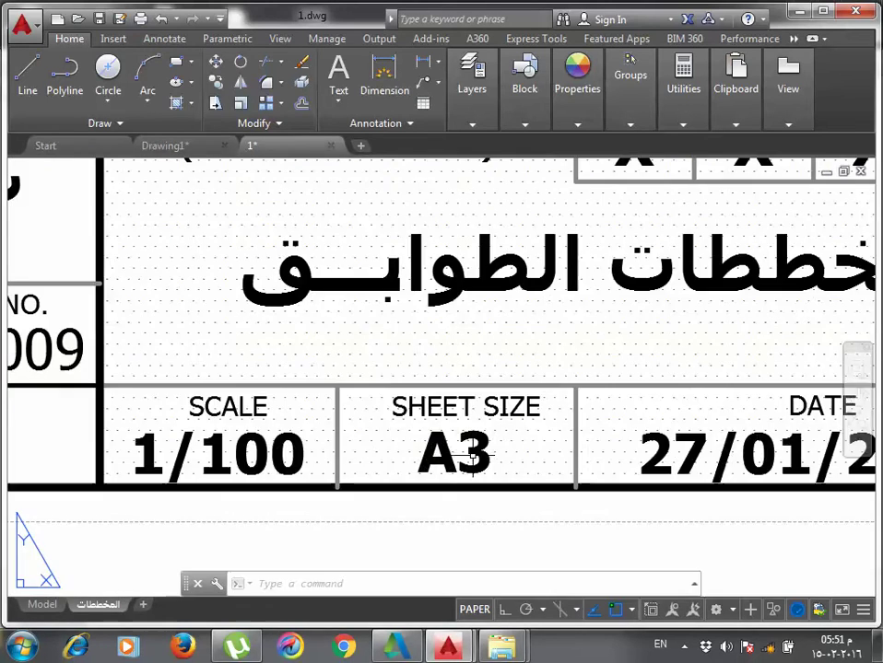
pyautogui.scroll(-5, 491, 479)
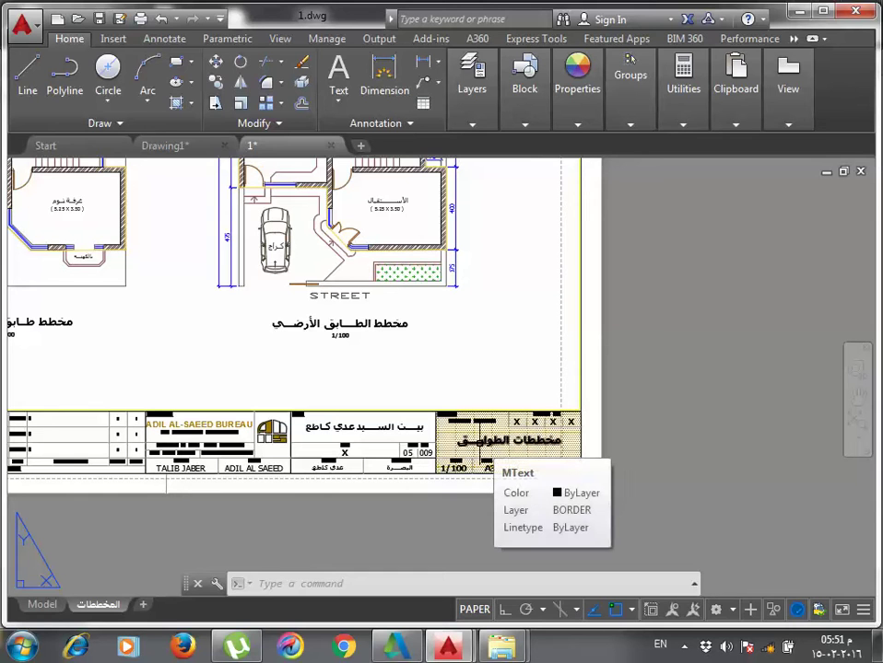
pyautogui.click(475, 465)
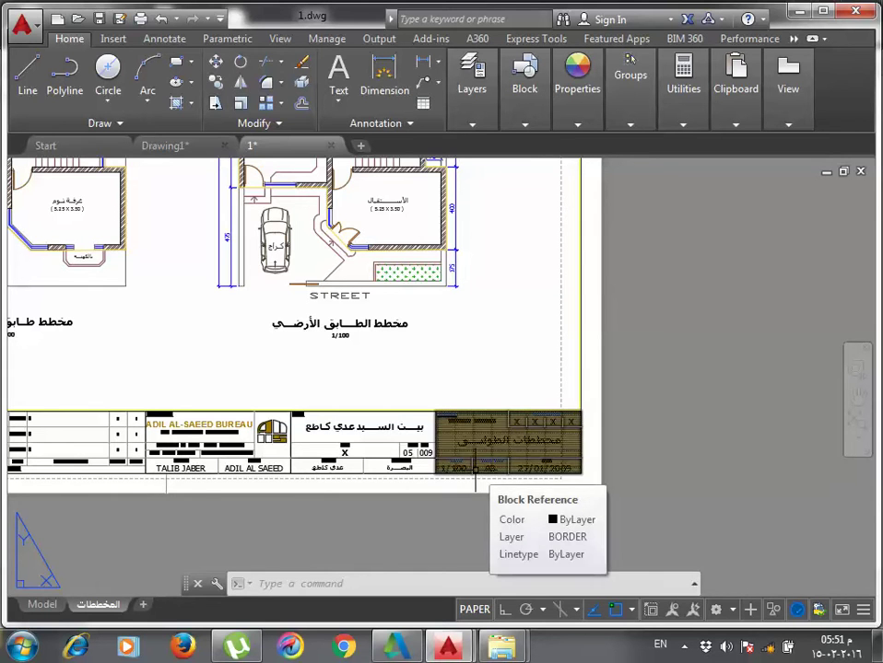
pyautogui.scroll(-1, 458, 475)
pyautogui.scroll(-2, 470, 478)
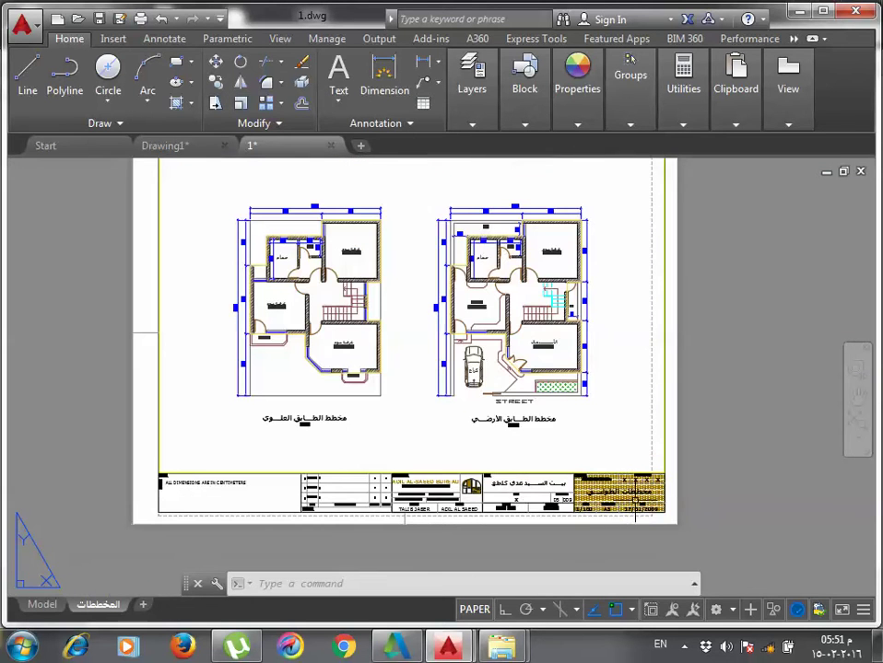
pyautogui.moveTo(613, 373); pyautogui.dragTo(587, 430, button='middle')
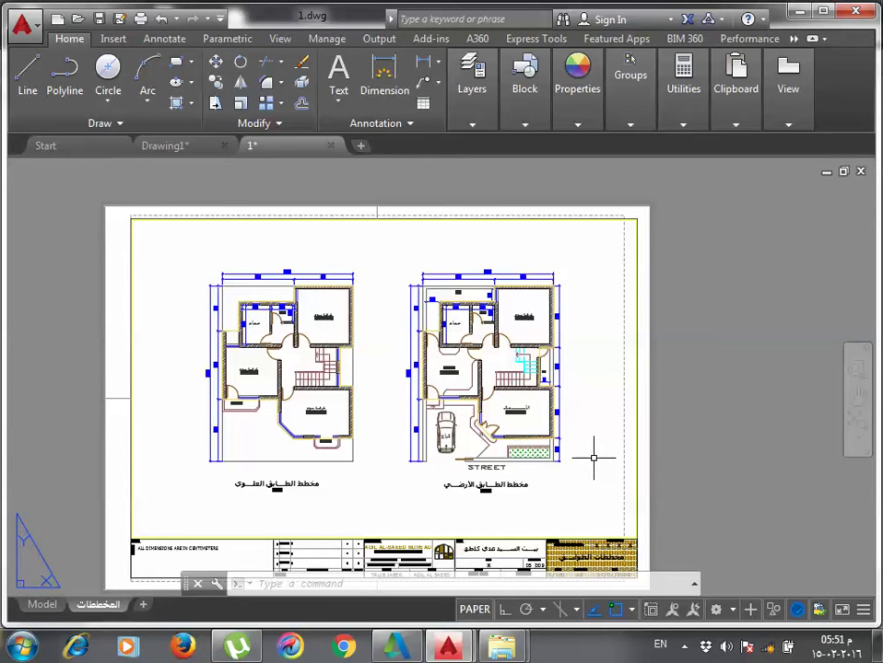
pyautogui.scroll(3, 222, 535)
pyautogui.scroll(3, 211, 521)
pyautogui.moveTo(211, 522); pyautogui.dragTo(402, 504, button='middle')
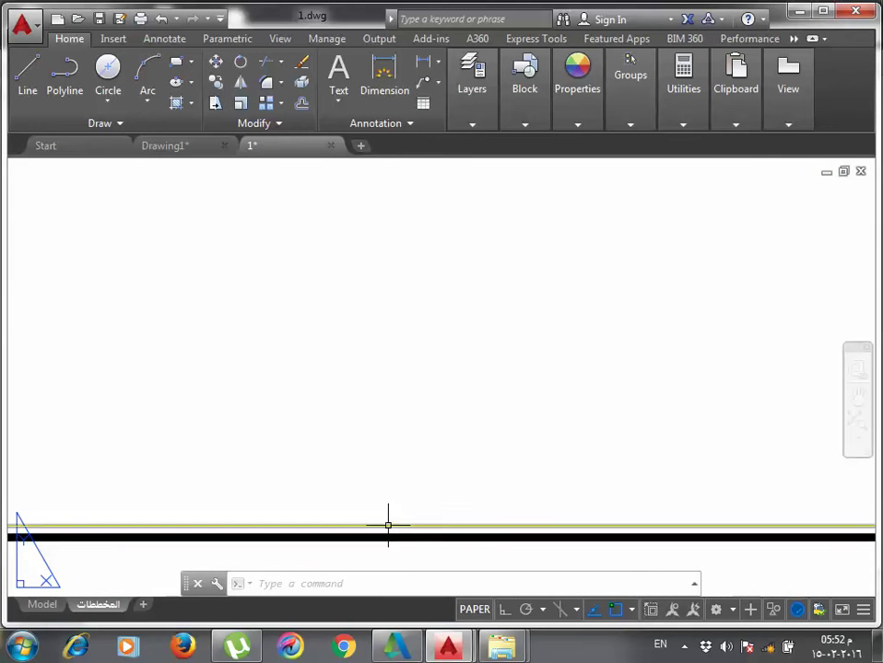
pyautogui.scroll(-2, 388, 526)
pyautogui.scroll(-2, 388, 526)
pyautogui.scroll(-3, 388, 525)
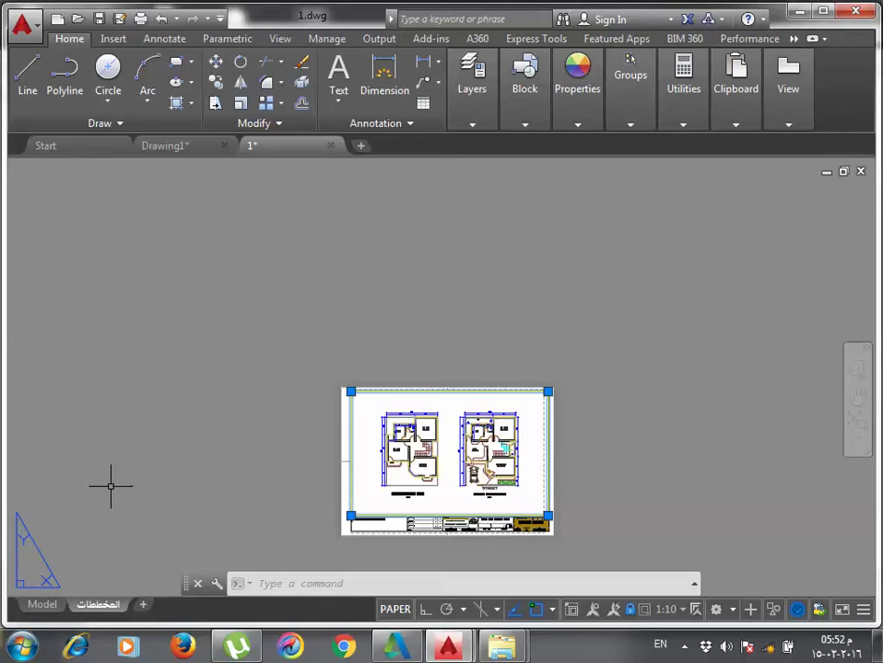
pyautogui.moveTo(493, 458); pyautogui.dragTo(437, 416, button='middle')
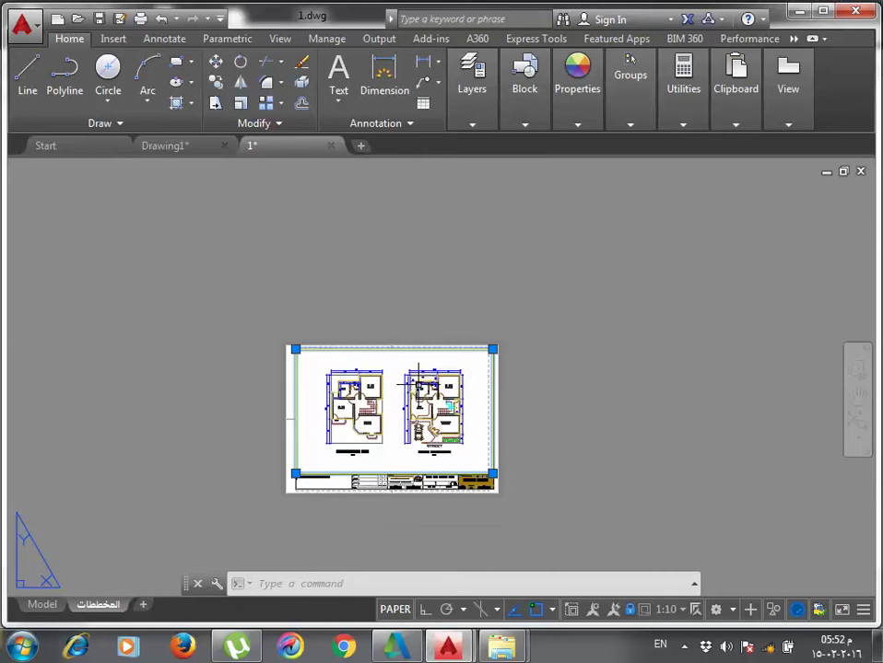
pyautogui.scroll(4, 468, 489)
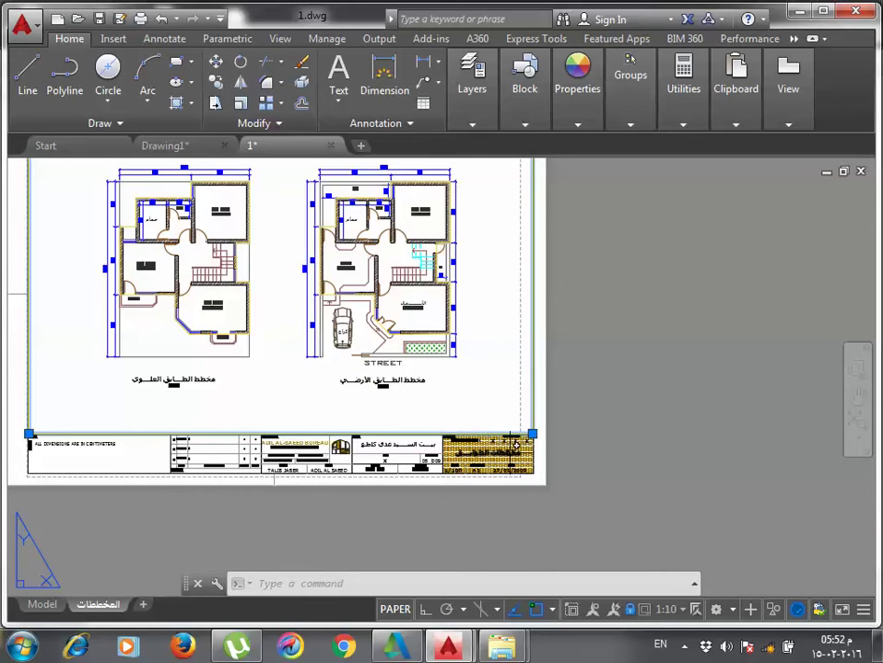
pyautogui.scroll(2, 530, 433)
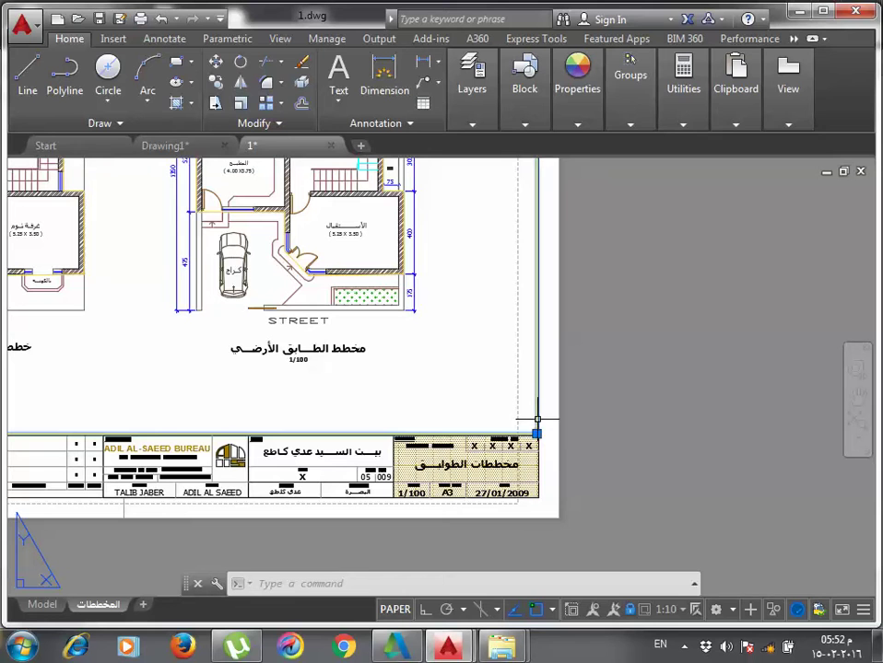
pyautogui.rightClick(536, 429)
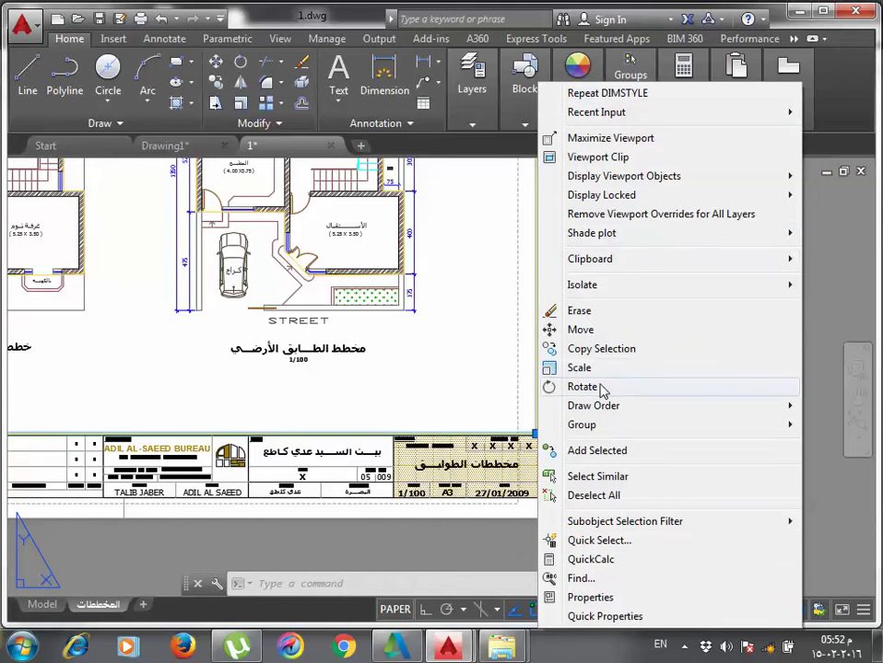
pyautogui.press('Escape')
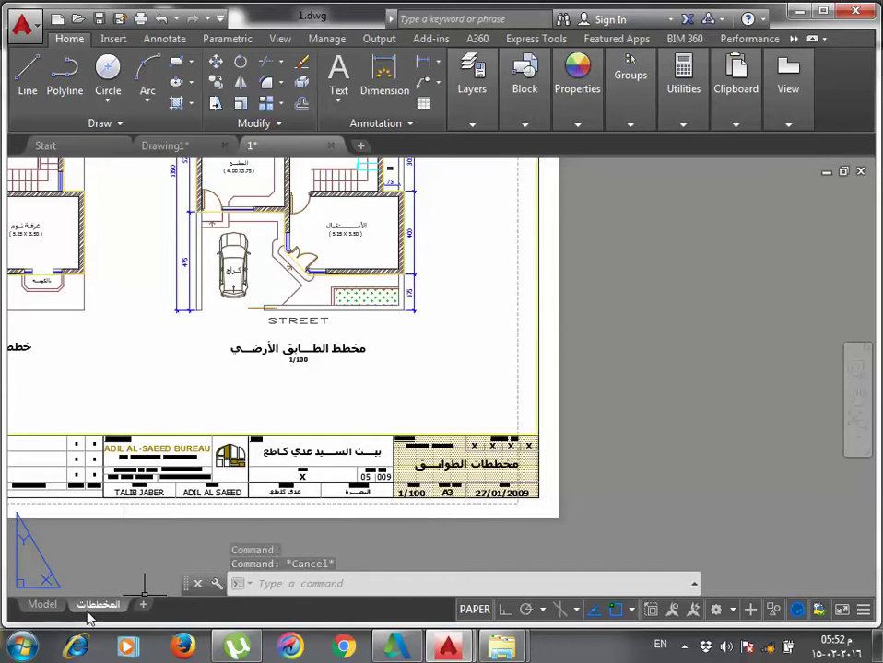
pyautogui.moveTo(143, 605)
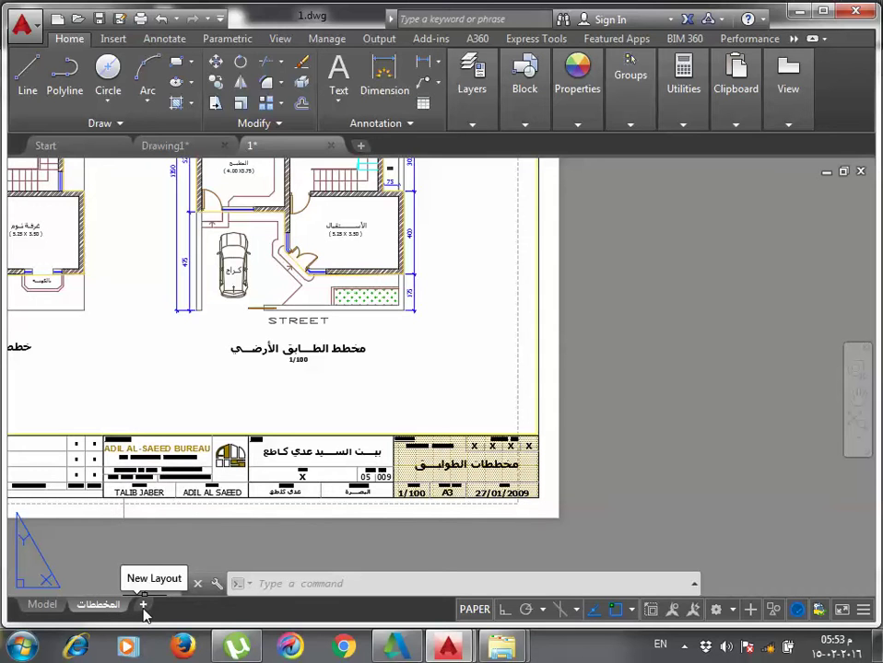
# Create a new Layout1 sheet and enter its floor-plan viewport.
pyautogui.click(144, 605)
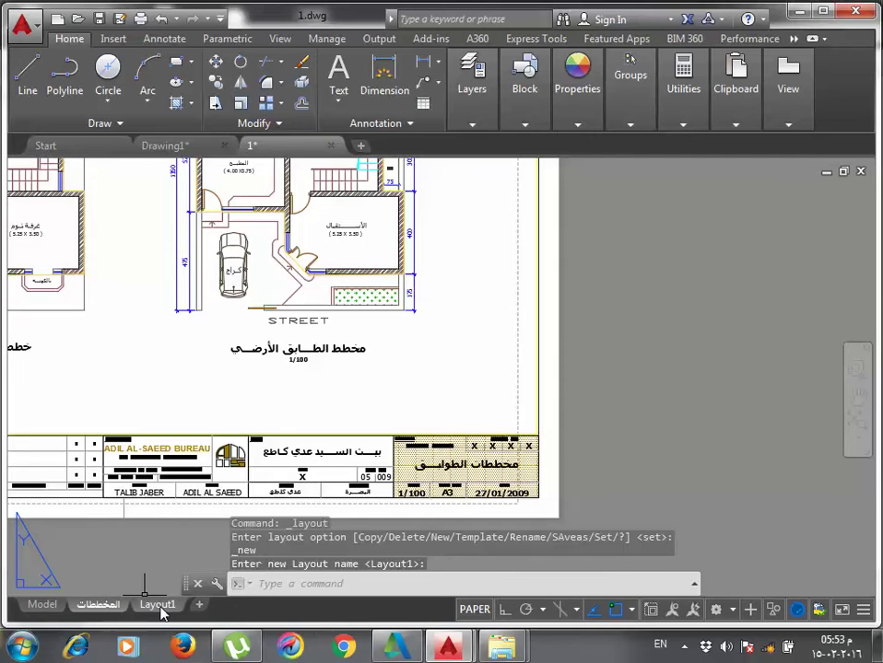
pyautogui.click(158, 607)
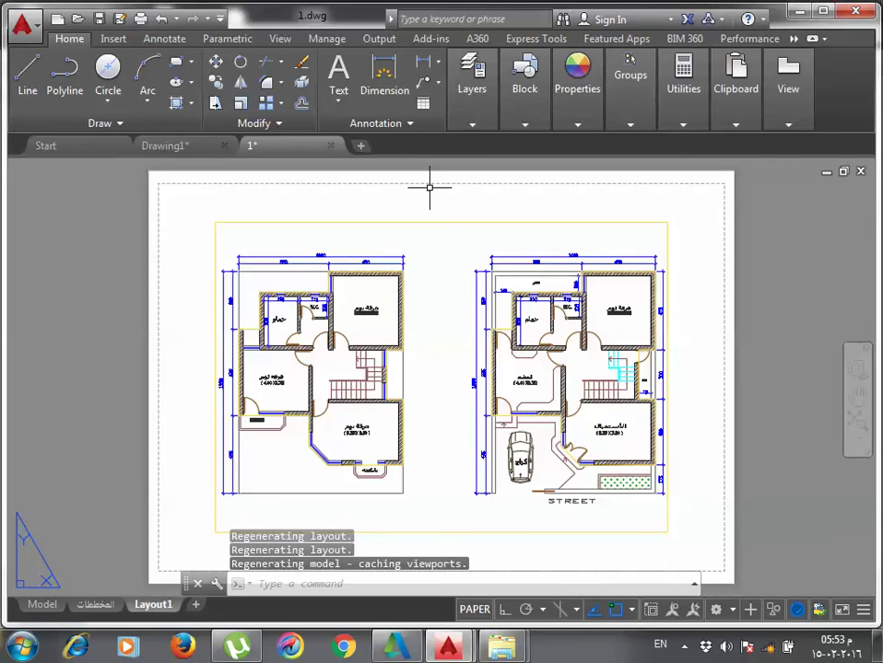
pyautogui.moveTo(368, 238); pyautogui.dragTo(306, 210, button='middle')
pyautogui.click(317, 194)
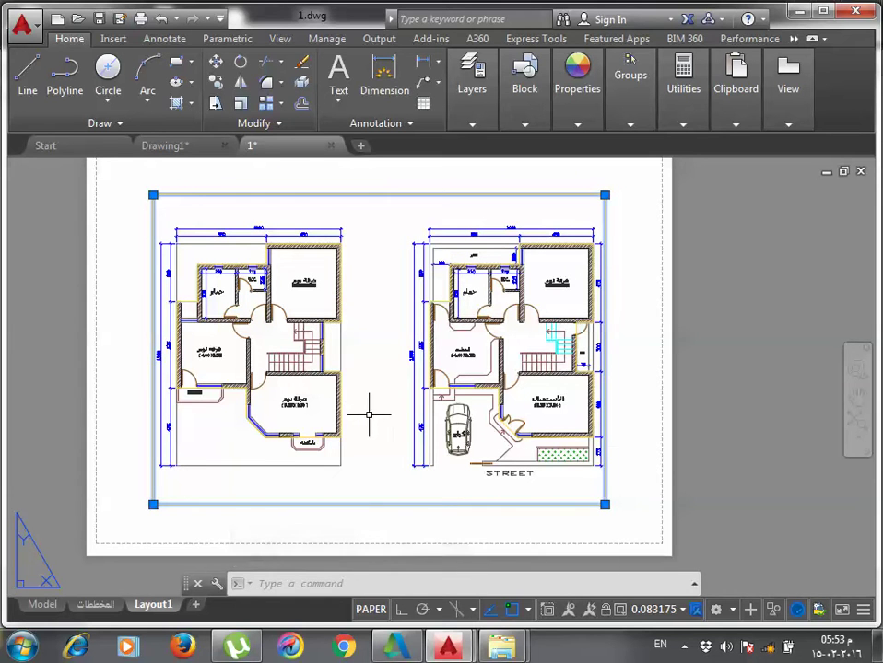
pyautogui.doubleClick(371, 415)
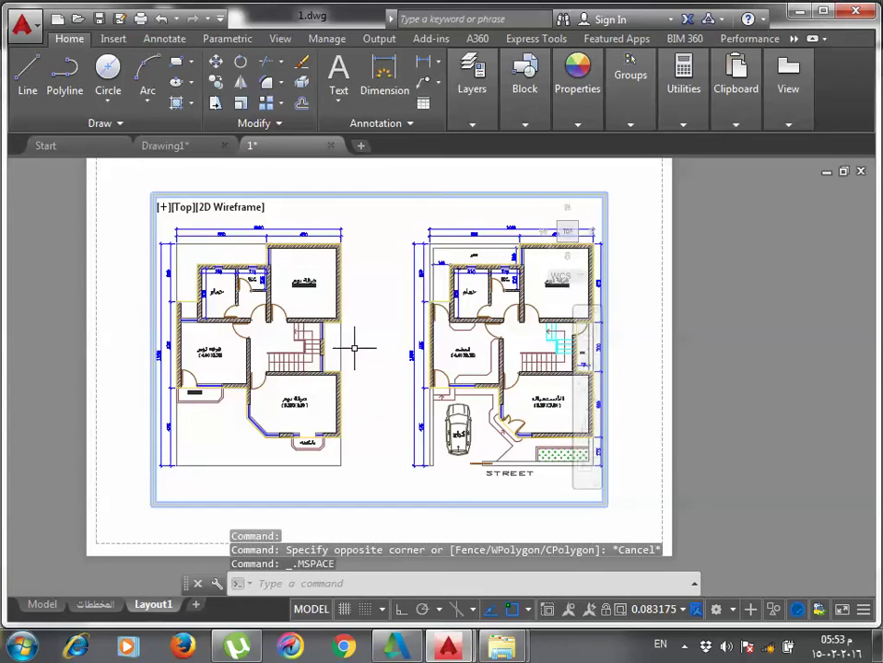
# Frame the ground-floor plan inside the viewport and exit to the sheet.
pyautogui.scroll(-4, 355, 348)
pyautogui.scroll(-4, 354, 349)
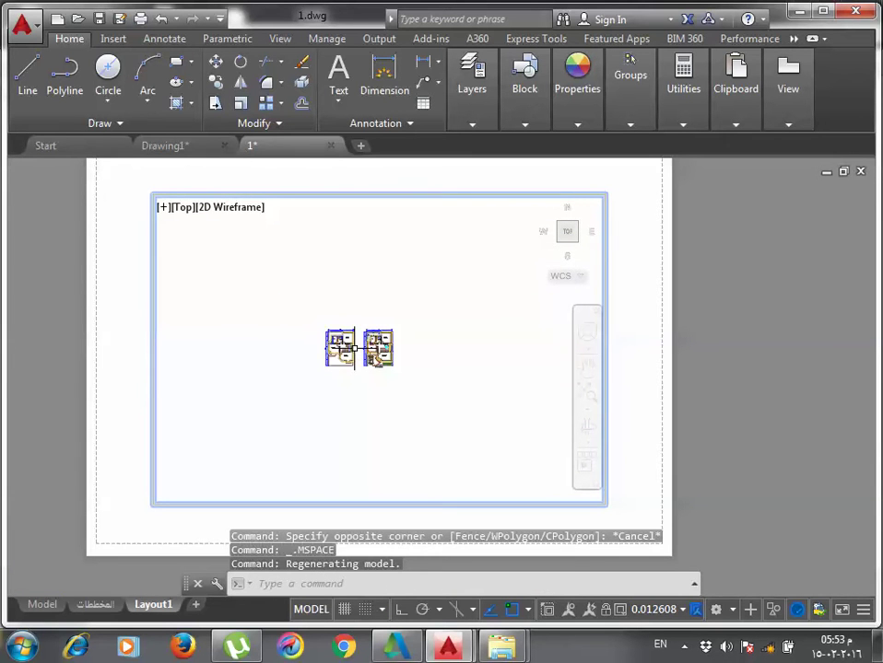
pyautogui.scroll(2, 355, 349)
pyautogui.scroll(4, 355, 348)
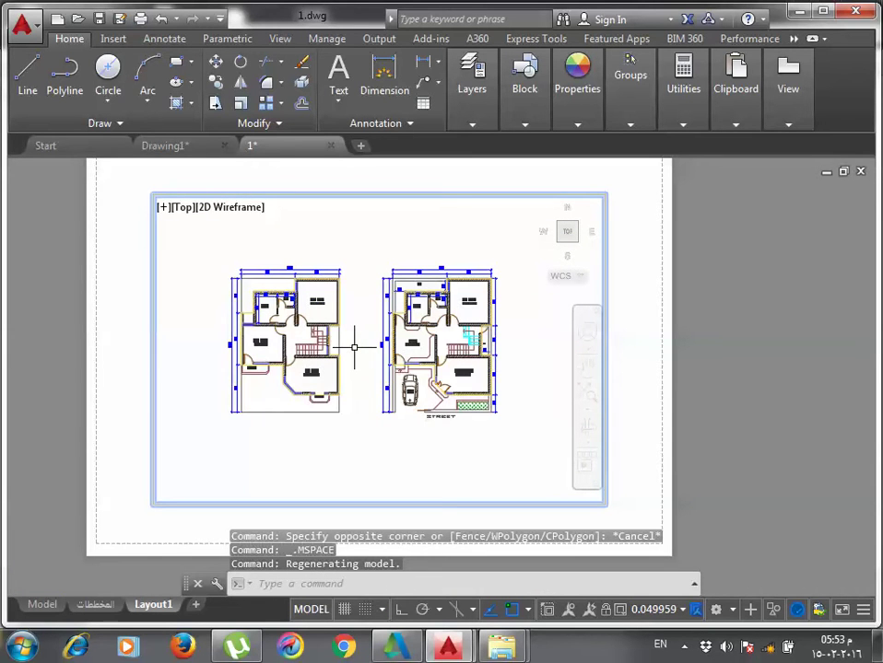
pyautogui.moveTo(355, 349)
pyautogui.mouseDown(button='middle')
pyautogui.moveTo(189, 353)
pyautogui.moveTo(209, 371)
pyautogui.mouseUp(button='middle')
pyautogui.scroll(2, 195, 352)
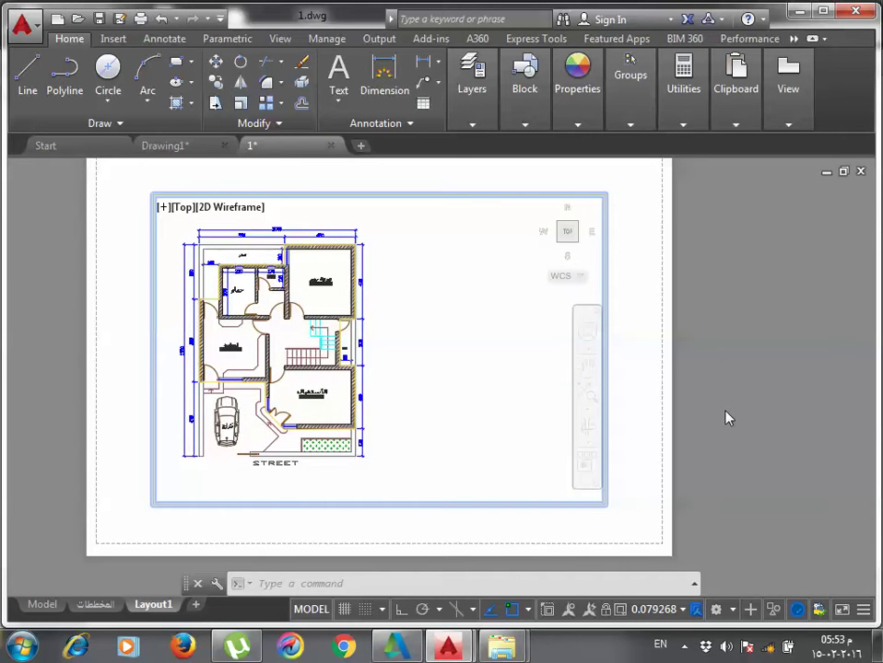
pyautogui.doubleClick(638, 419)
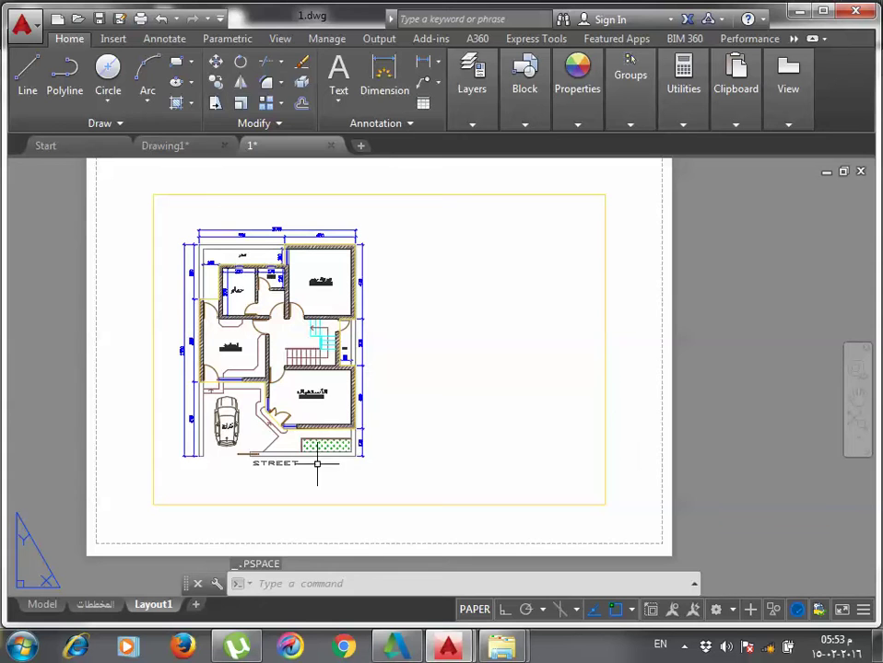
# Nudge the ground-floor plan within the viewport and return to the Model tab.
pyautogui.doubleClick(402, 394)
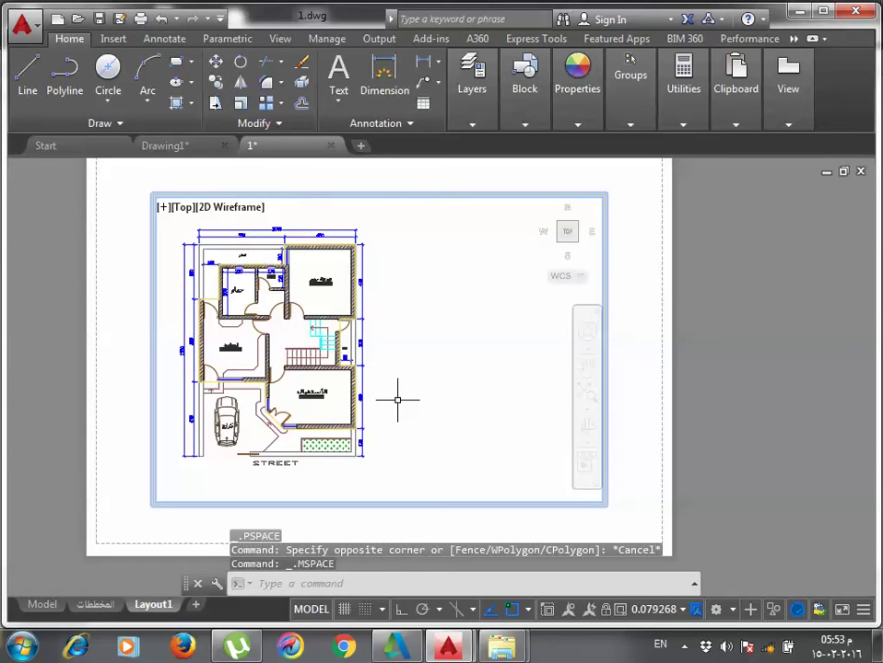
pyautogui.doubleClick(649, 443)
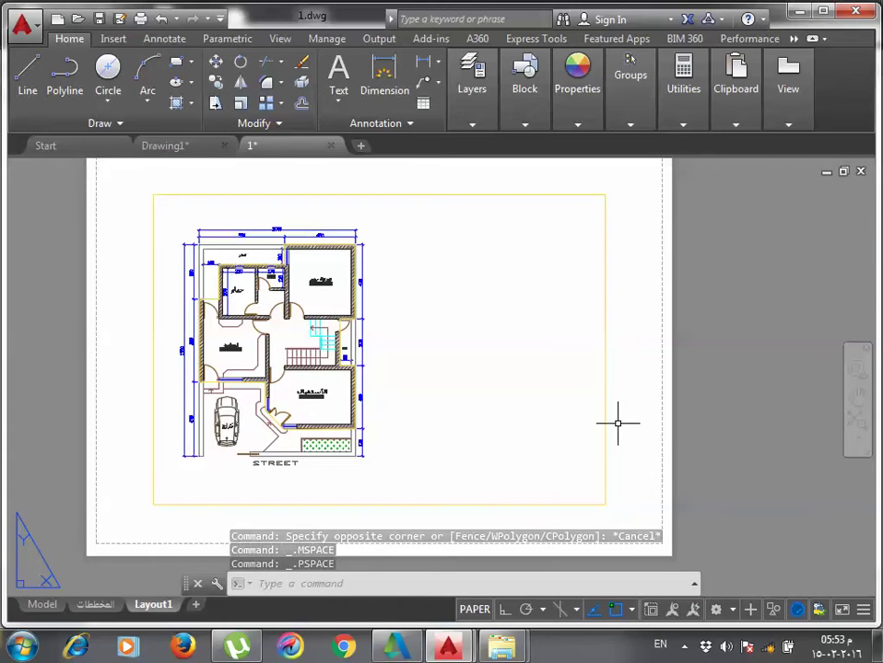
pyautogui.scroll(-2, 618, 419)
pyautogui.moveTo(587, 410)
pyautogui.mouseDown(button='middle')
pyautogui.moveTo(561, 417)
pyautogui.moveTo(506, 405)
pyautogui.mouseUp(button='middle')
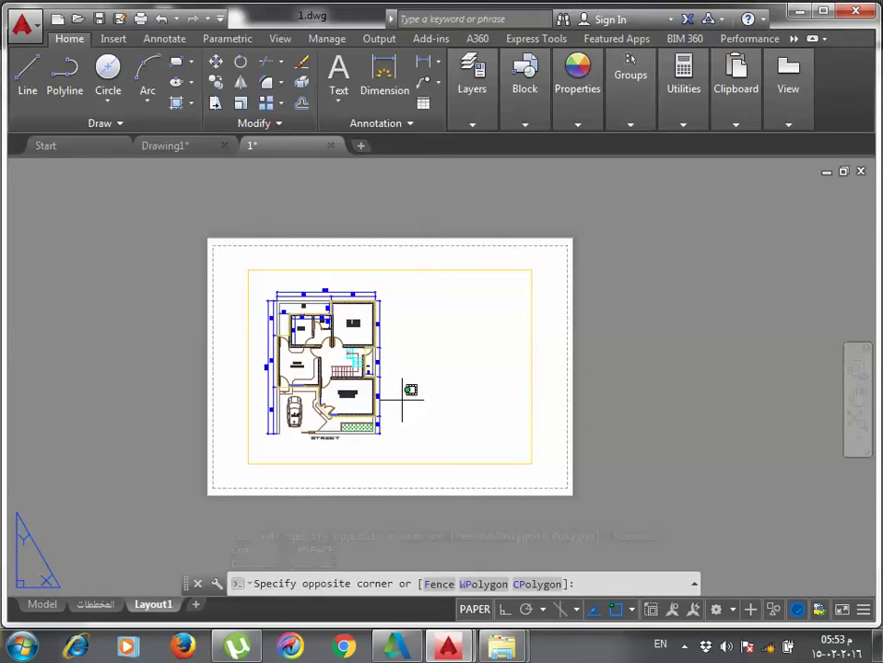
pyautogui.doubleClick(404, 390)
pyautogui.moveTo(427, 375); pyautogui.dragTo(456, 369, button='middle')
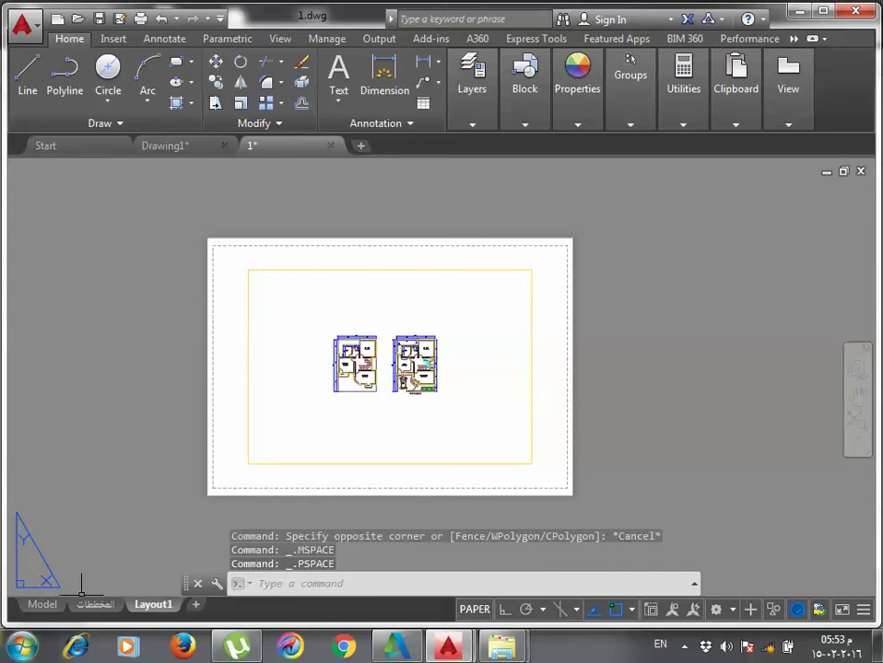
pyautogui.click(42, 604)
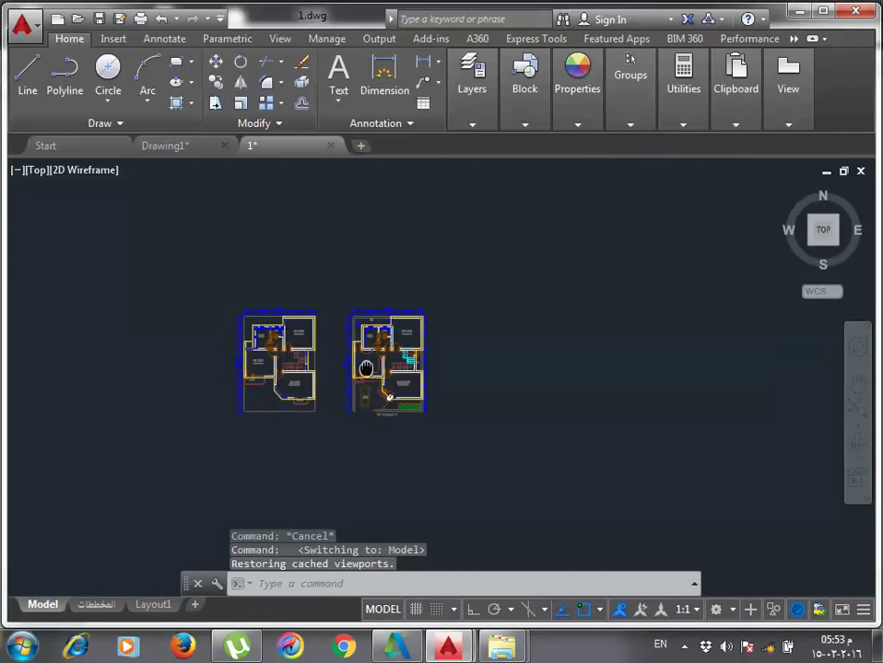
# Draw two stacked rectangles above the floor plans.
pyautogui.moveTo(312, 356); pyautogui.dragTo(367, 399, button='middle')
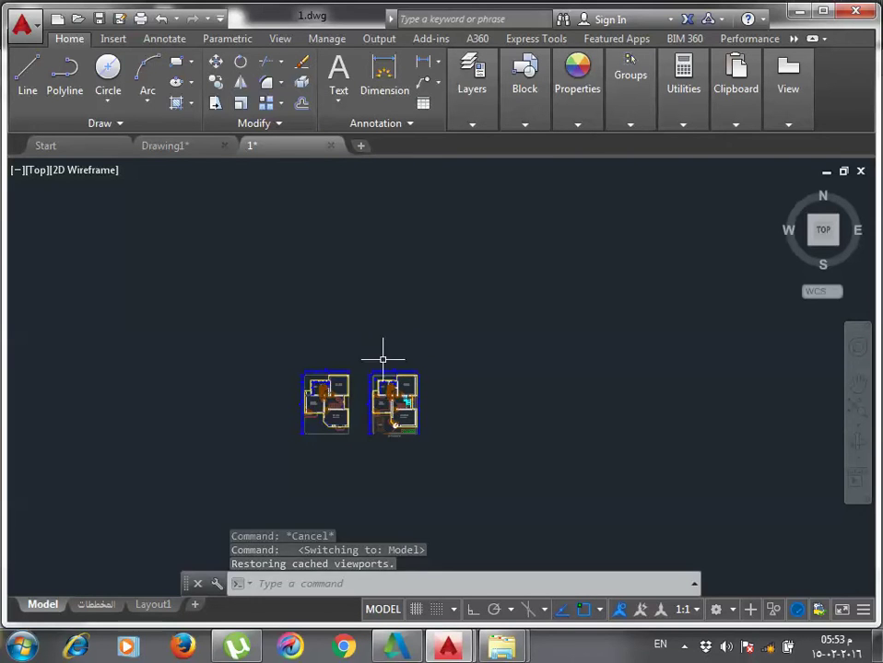
pyautogui.write('REC')
pyautogui.press('Return')
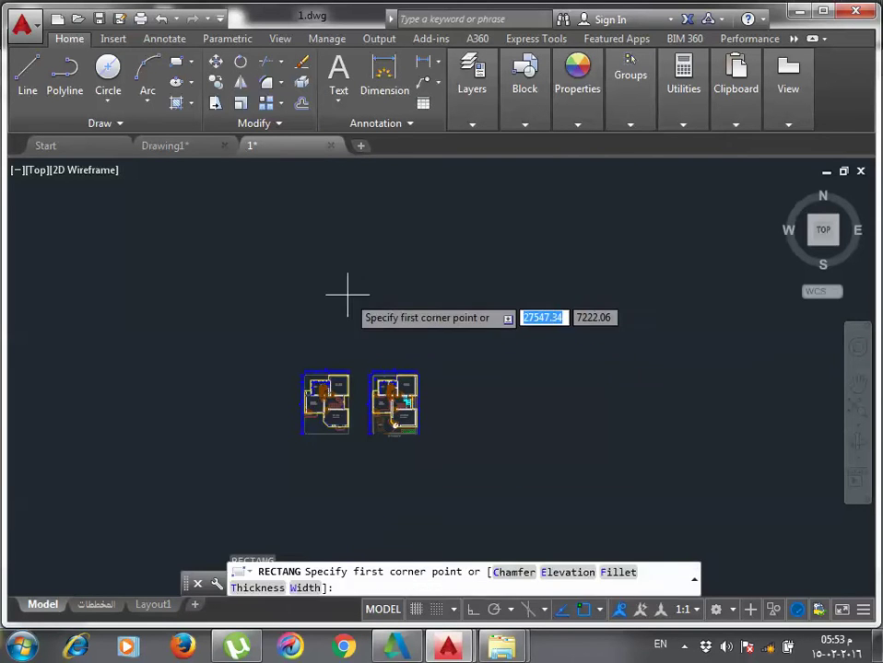
pyautogui.click(321, 263)
pyautogui.click(410, 310)
pyautogui.moveTo(409, 331); pyautogui.dragTo(383, 331, button='middle')
pyautogui.press('Escape')
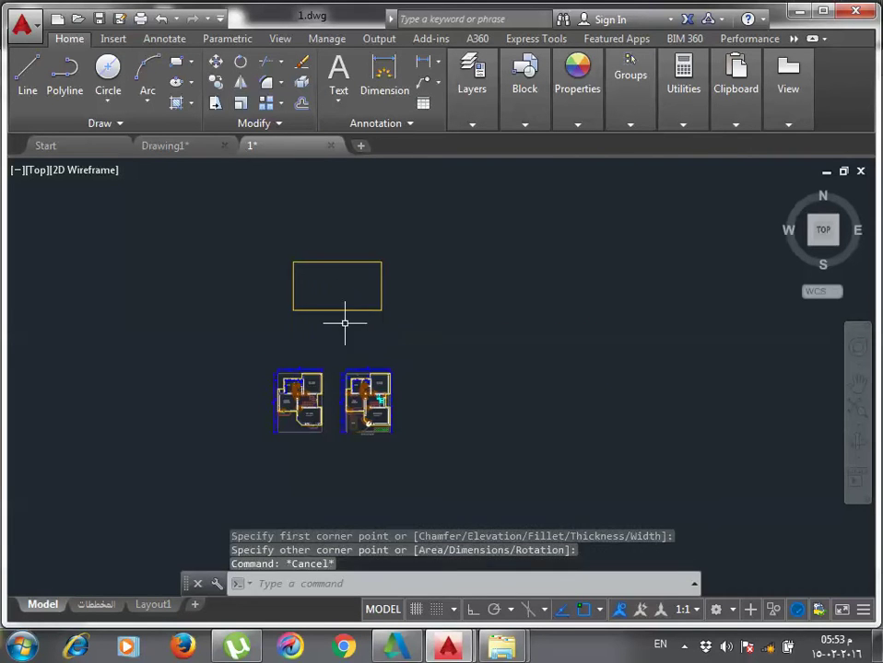
pyautogui.press('Return')
pyautogui.click(293, 288)
pyautogui.press('Escape')
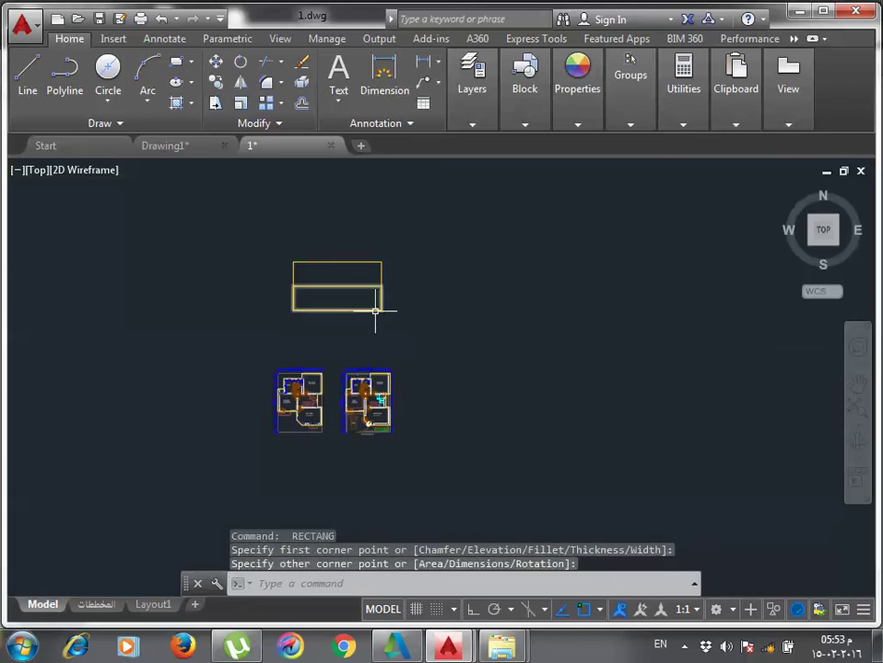
# Draw a circle of radius 400 to the right of the rectangles.
pyautogui.write('c')
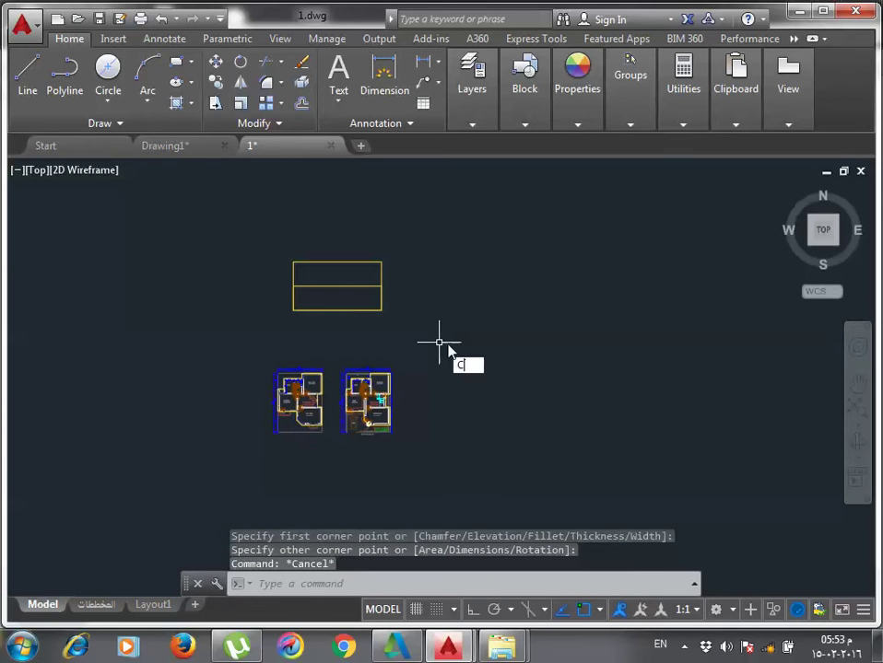
pyautogui.press('Return')
pyautogui.click(461, 344)
pyautogui.press('Escape')
pyautogui.press('Return')
pyautogui.click(507, 293)
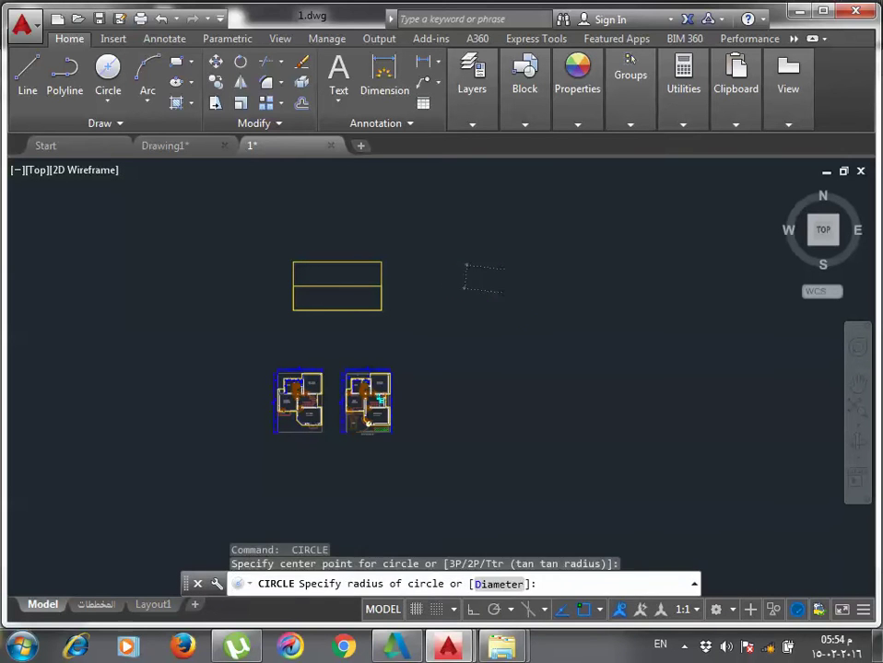
pyautogui.write('400')
pyautogui.press('Return')
pyautogui.moveTo(489, 415)
pyautogui.mouseDown(button='middle')
pyautogui.moveTo(460, 403)
pyautogui.moveTo(433, 371)
pyautogui.mouseUp(button='middle')
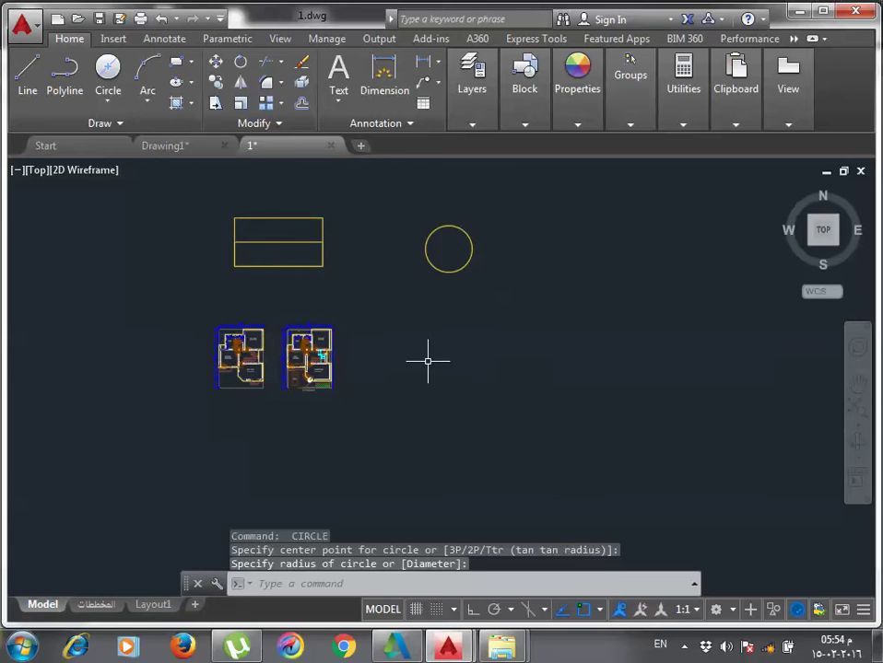
# Draw a small square below the circle.
pyautogui.write('re')
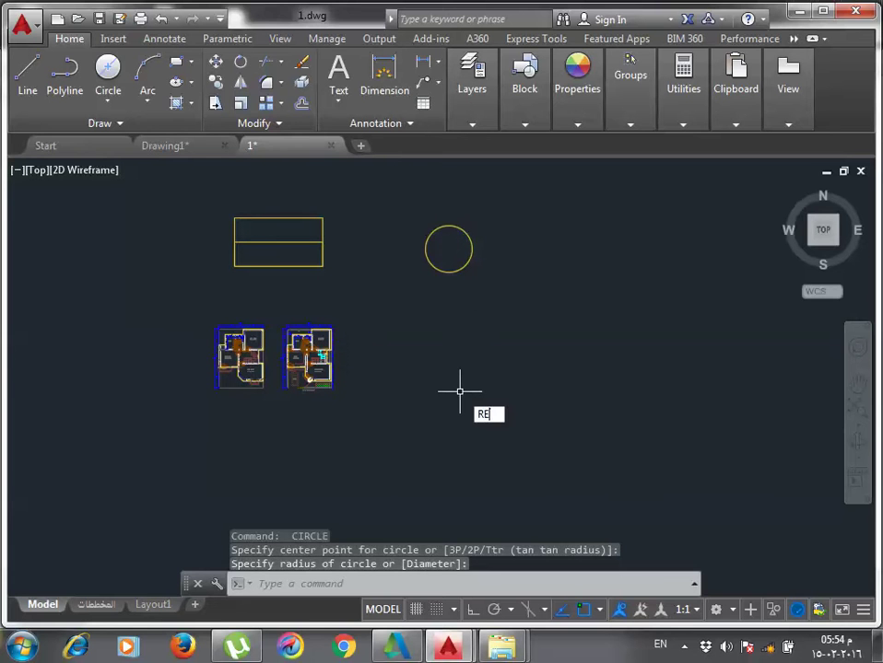
pyautogui.write('c')
pyautogui.press('Return')
pyautogui.click(455, 360)
pyautogui.click(505, 405)
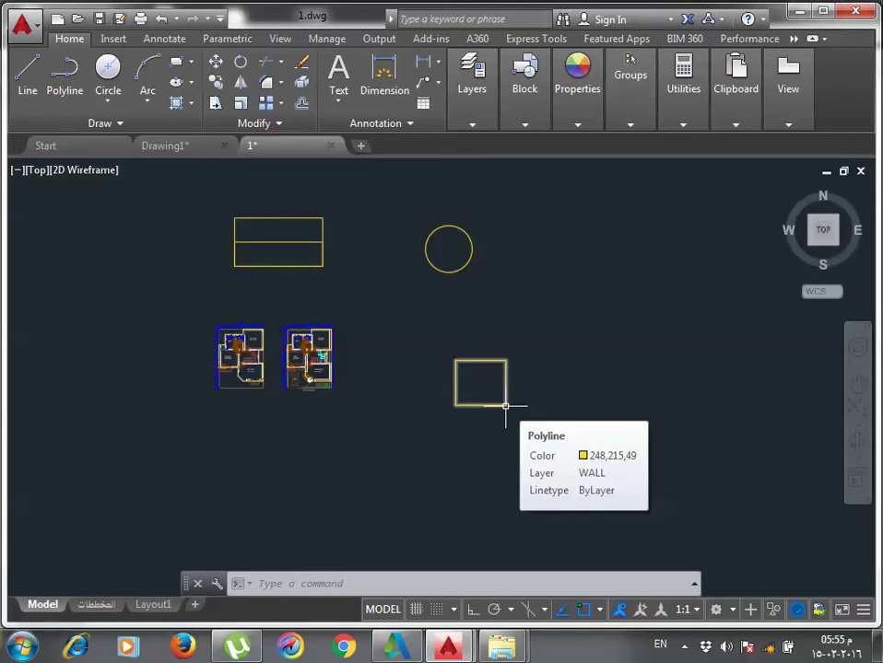
# Draw the large outer sheet frame rectangle.
pyautogui.moveTo(513, 388); pyautogui.dragTo(473, 388, button='middle')
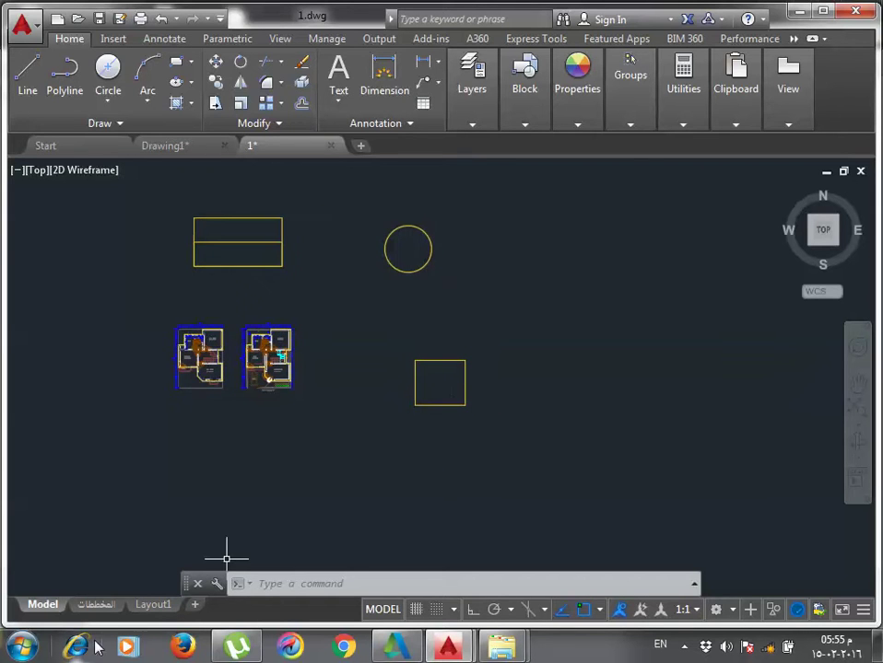
pyautogui.scroll(-2, 239, 449)
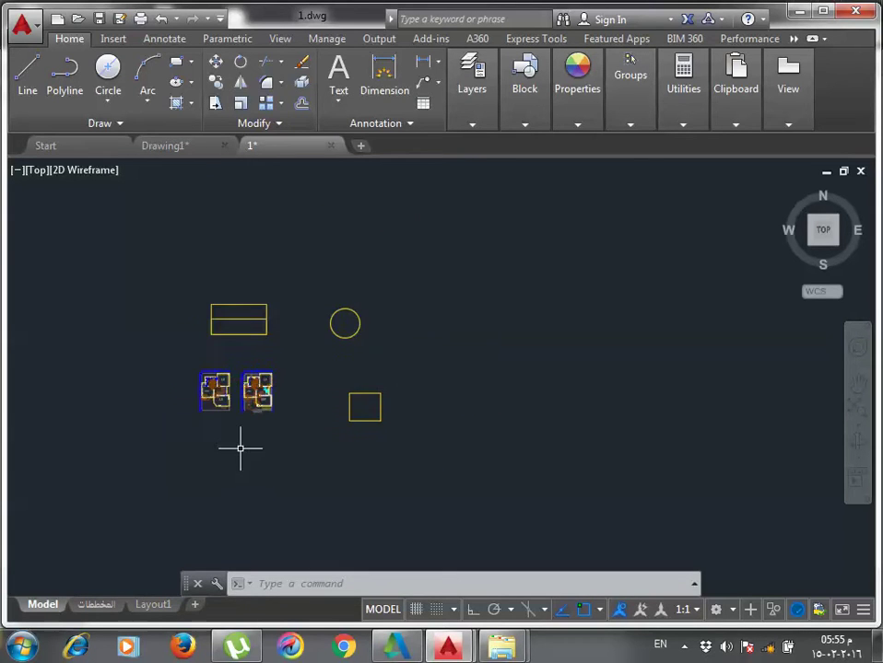
pyautogui.moveTo(500, 402); pyautogui.dragTo(429, 398, button='middle')
pyautogui.write('RE')
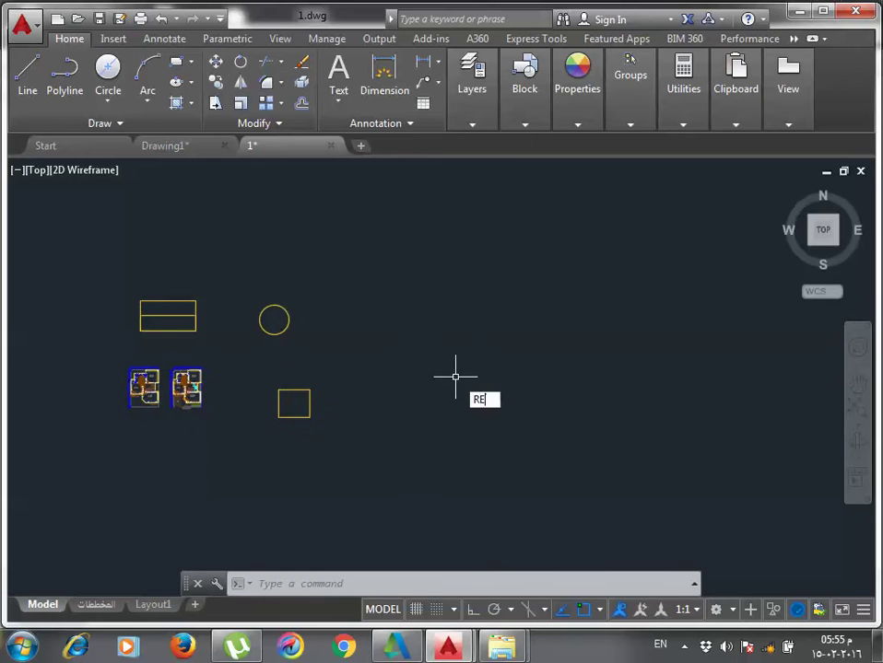
pyautogui.write('C')
pyautogui.press('Return')
pyautogui.click(421, 299)
pyautogui.click(548, 378)
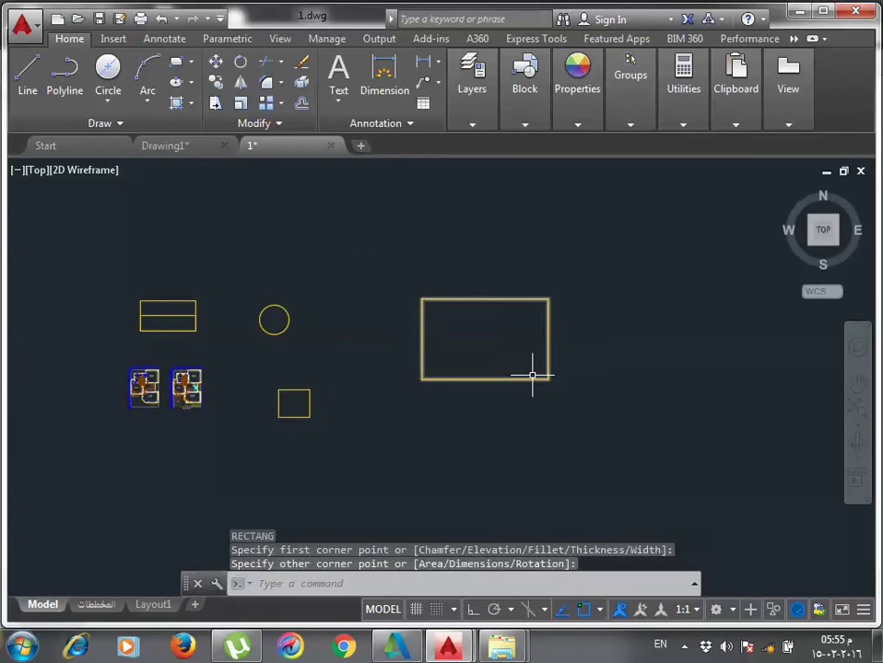
pyautogui.scroll(2, 532, 375)
# Add title strip rectangles along the frame's right and bottom edges.
pyautogui.press('Return')
pyautogui.click(530, 379)
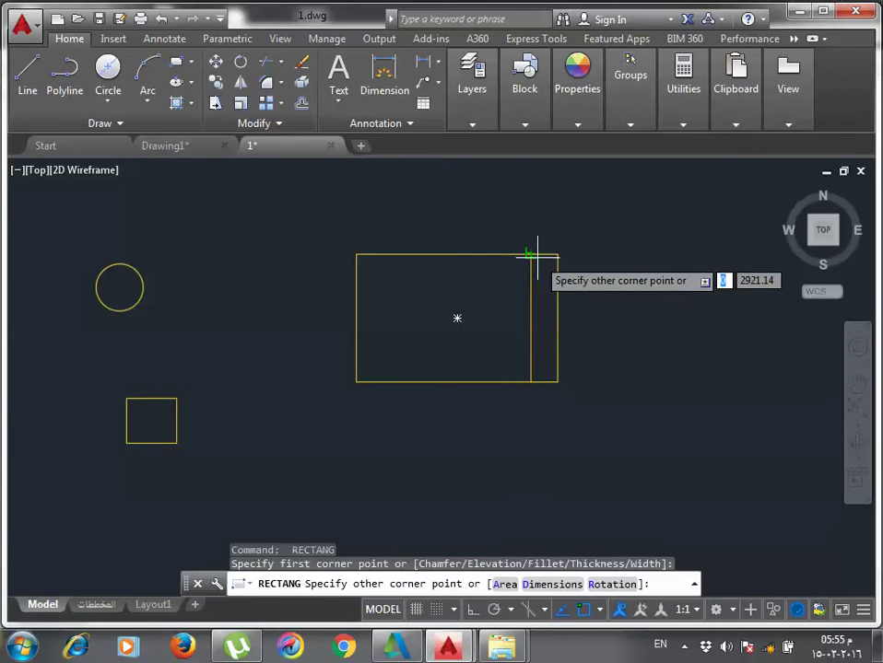
pyautogui.press('Escape')
pyautogui.press('Return')
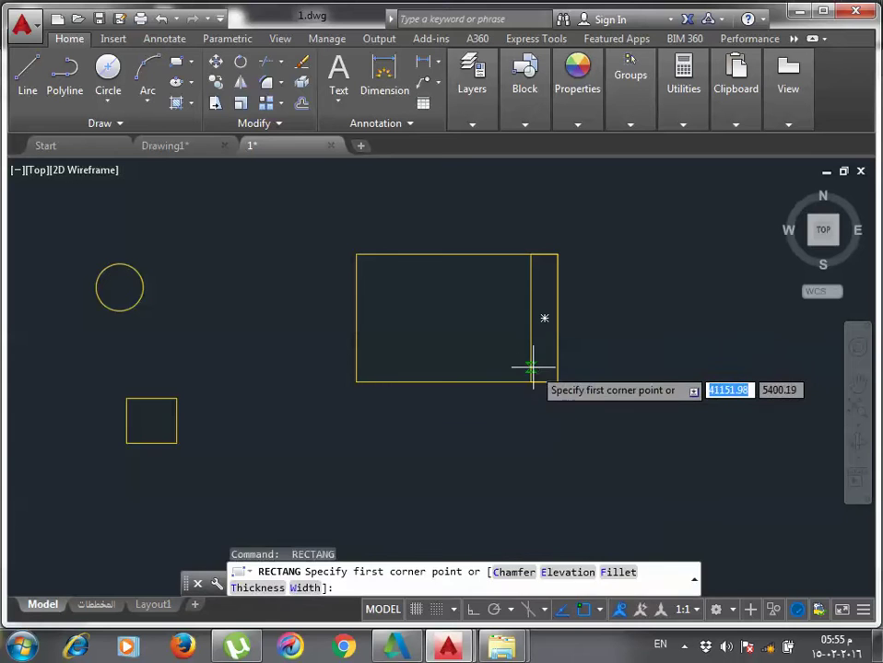
pyautogui.click(529, 364)
pyautogui.click(356, 381)
pyautogui.press('Escape')
pyautogui.scroll(2, 538, 352)
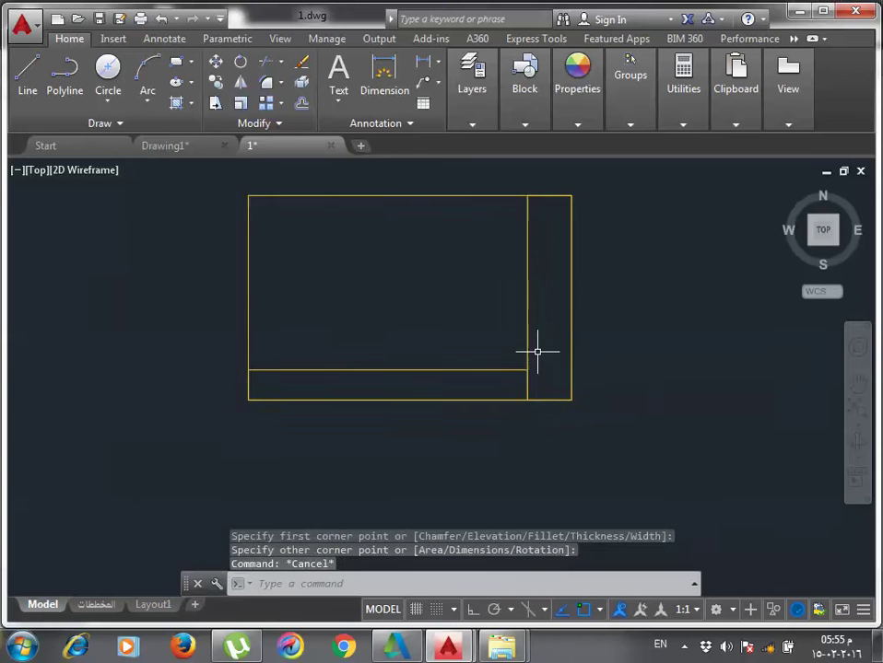
pyautogui.moveTo(537, 352); pyautogui.dragTo(493, 388, button='middle')
# Divide the bottom strip into four cells with three vertical lines.
pyautogui.write('l')
pyautogui.press('Return')
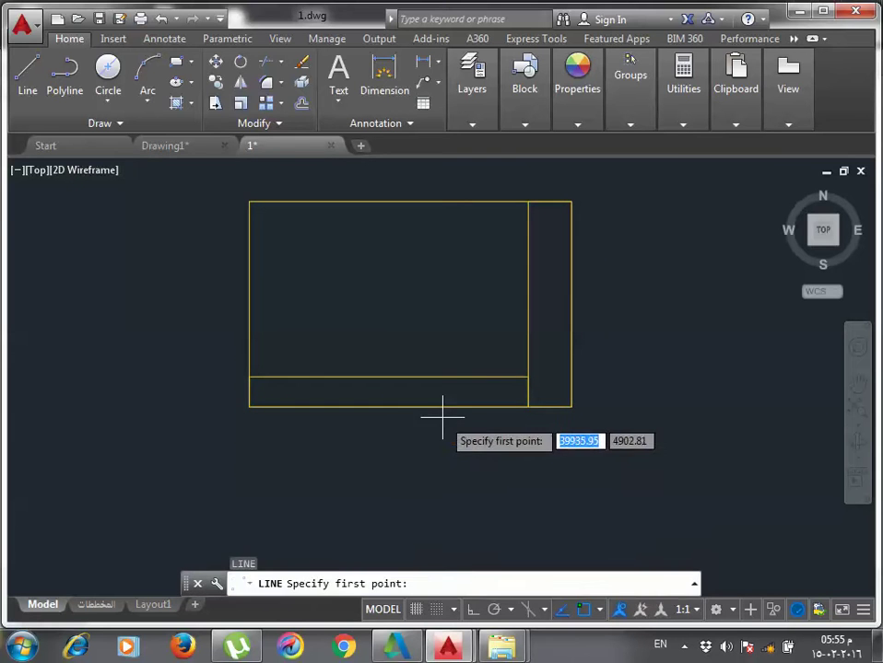
pyautogui.click(446, 406)
pyautogui.click(446, 377)
pyautogui.press('Escape')
pyautogui.click(364, 406)
pyautogui.click(364, 377)
pyautogui.press('Escape')
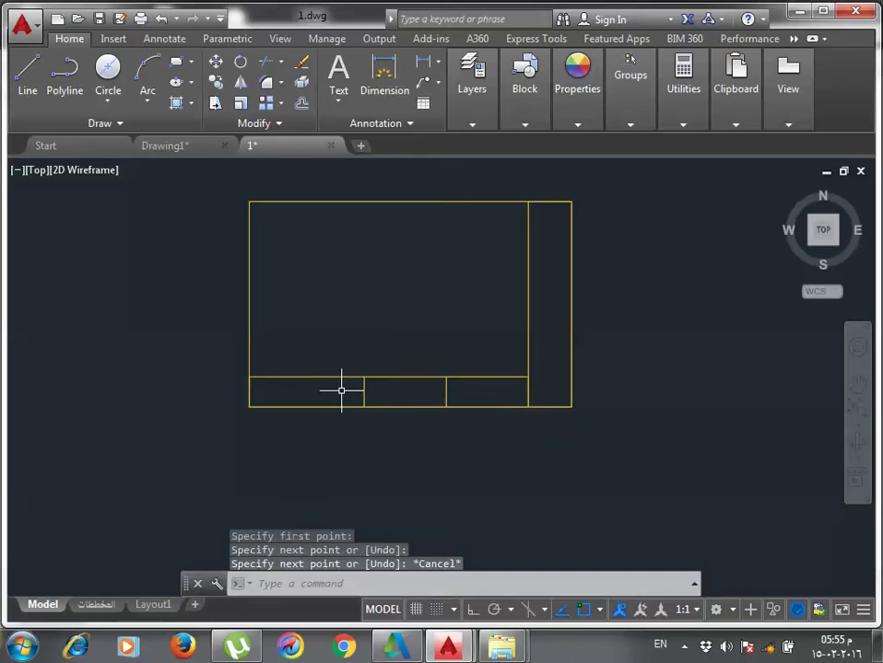
pyautogui.press('Return')
pyautogui.click(300, 407)
pyautogui.click(300, 377)
pyautogui.press('Escape')
# Split the right strip into three cells with two horizontal lines.
pyautogui.press('Return')
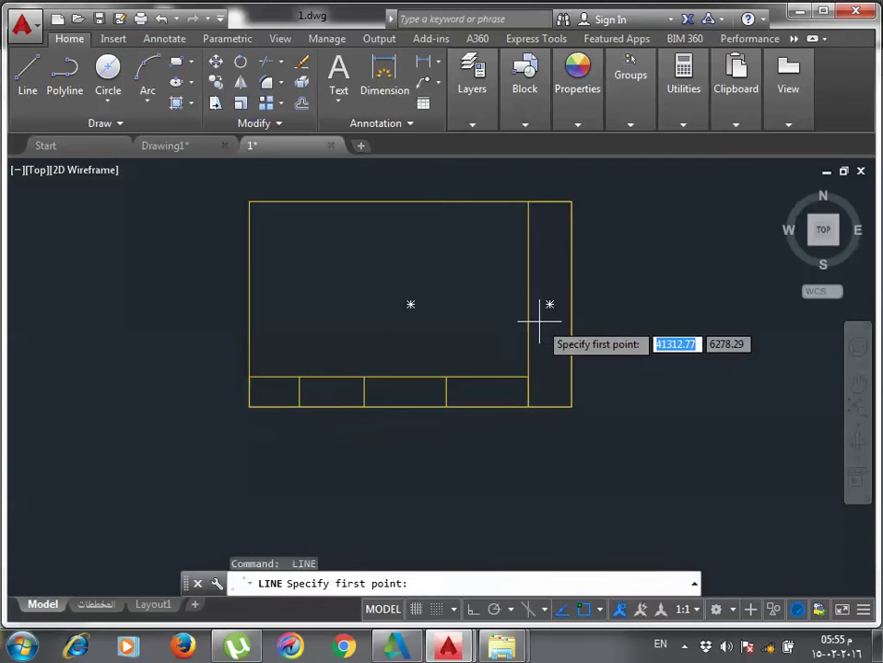
pyautogui.click(528, 320)
pyautogui.click(572, 321)
pyautogui.press('Escape')
pyautogui.press('Return')
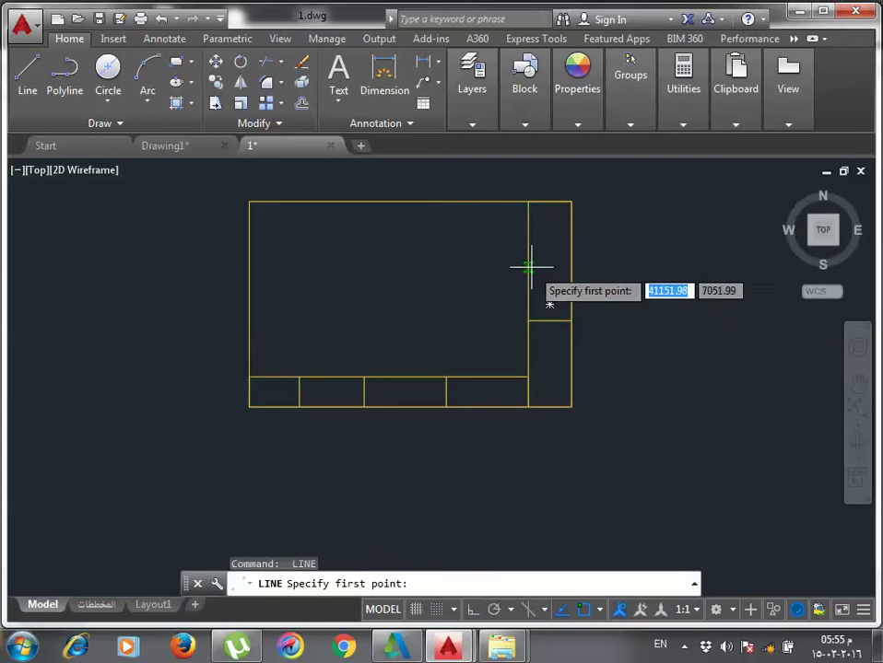
pyautogui.click(528, 265)
pyautogui.click(571, 265)
pyautogui.press('Escape')
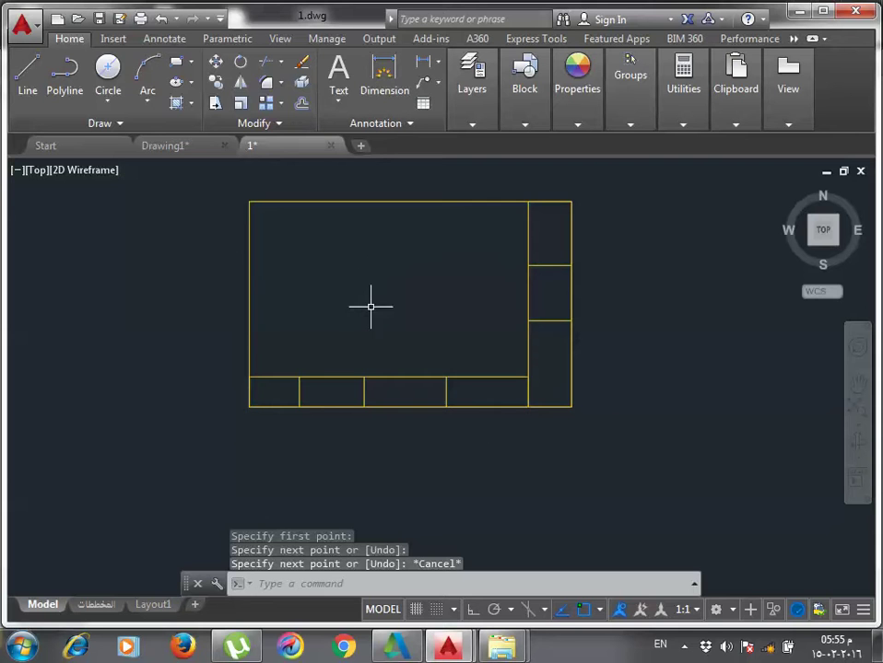
pyautogui.scroll(-2, 378, 309)
# Copy both floor plans with CO into the new frame's main area.
pyautogui.scroll(-2, 463, 319)
pyautogui.click(542, 364)
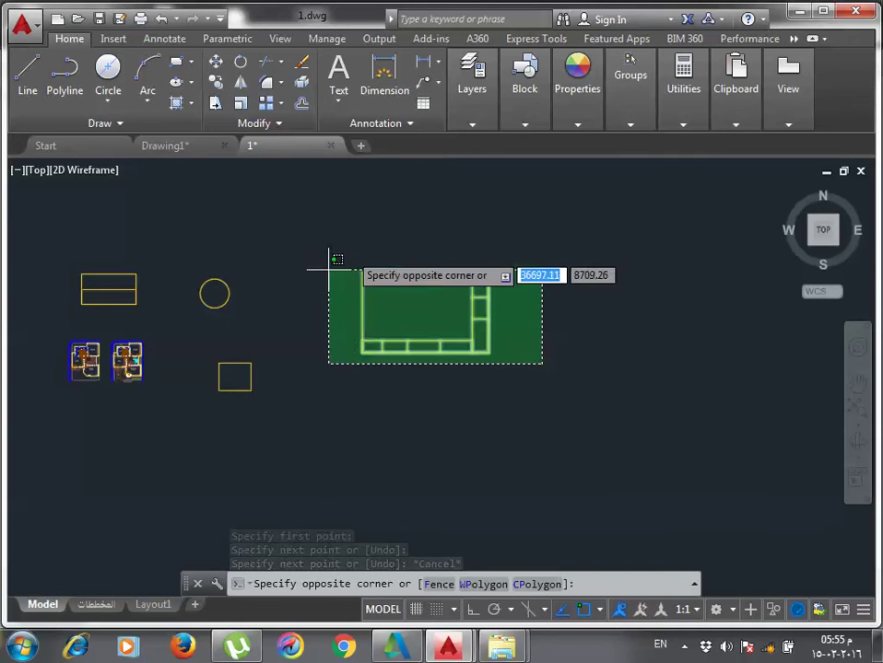
pyautogui.press('Escape')
pyautogui.click(168, 405)
pyautogui.click(59, 330)
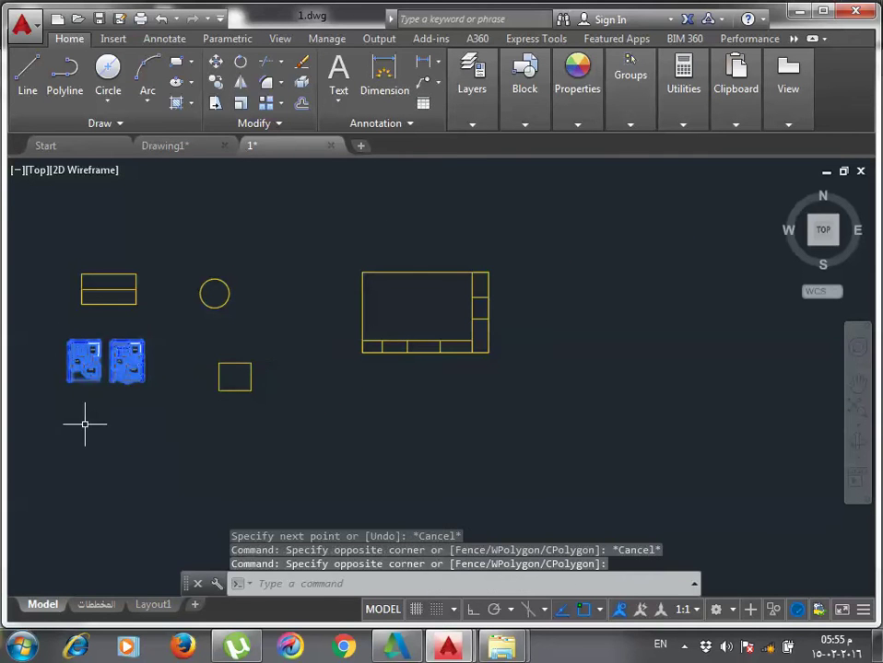
pyautogui.write('co')
pyautogui.press('Return')
pyautogui.click(100, 437)
pyautogui.scroll(2, 464, 388)
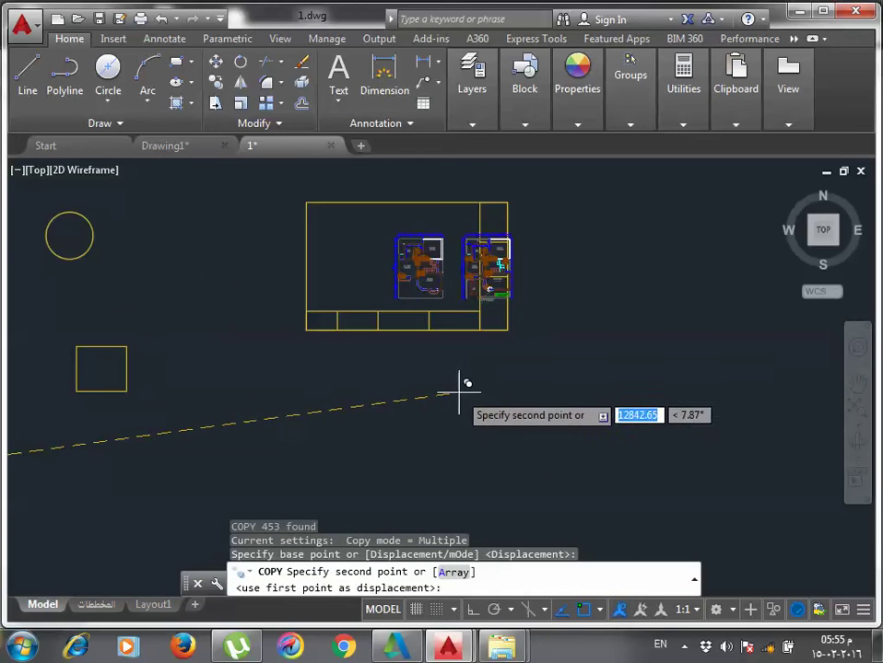
pyautogui.press('Escape')
# Window-select the frame with its contents to check placement, then clear the selection.
pyautogui.moveTo(438, 339); pyautogui.dragTo(472, 380, button='middle')
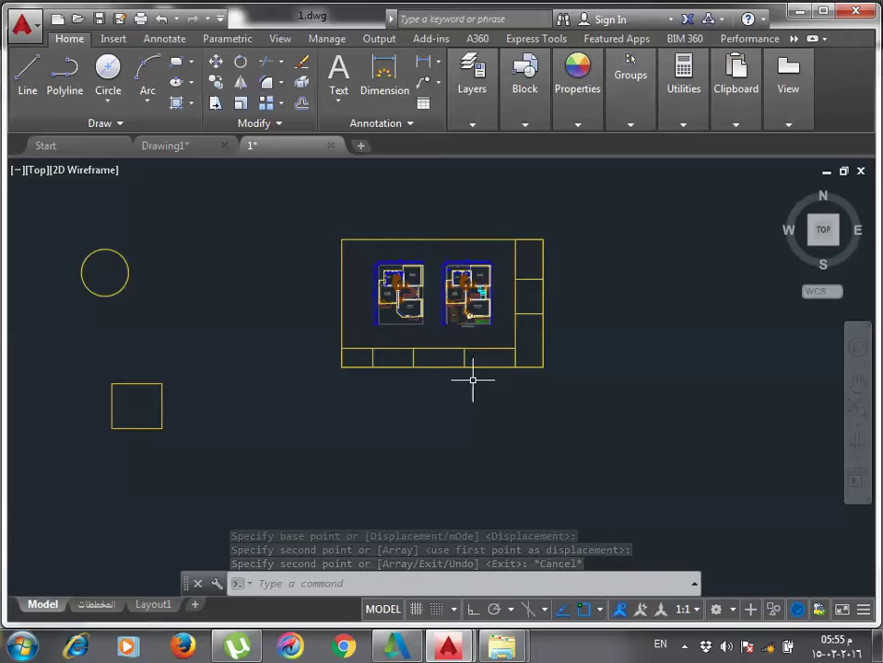
pyautogui.moveTo(495, 365); pyautogui.dragTo(428, 352, button='middle')
pyautogui.click(484, 385)
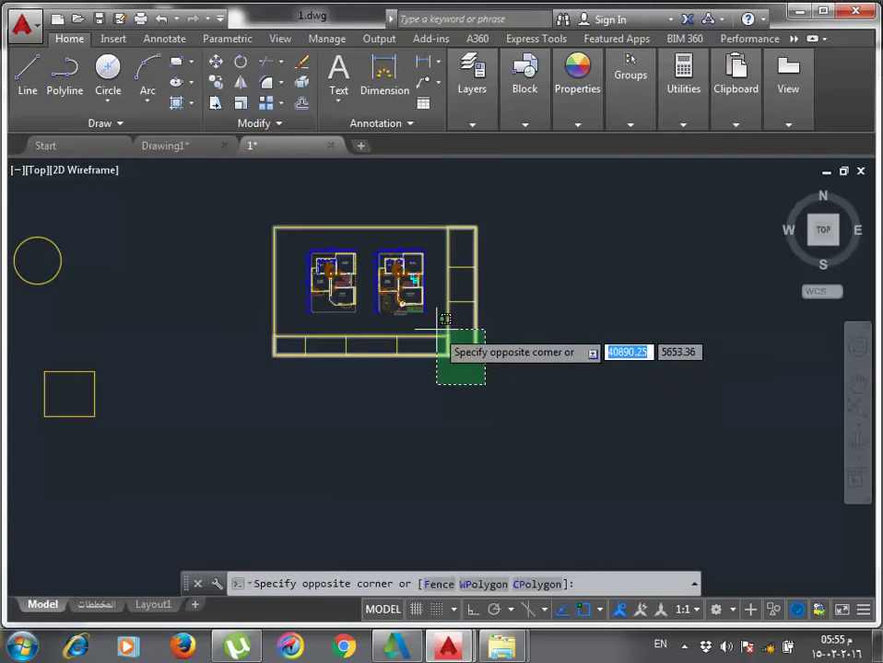
pyautogui.click(436, 330)
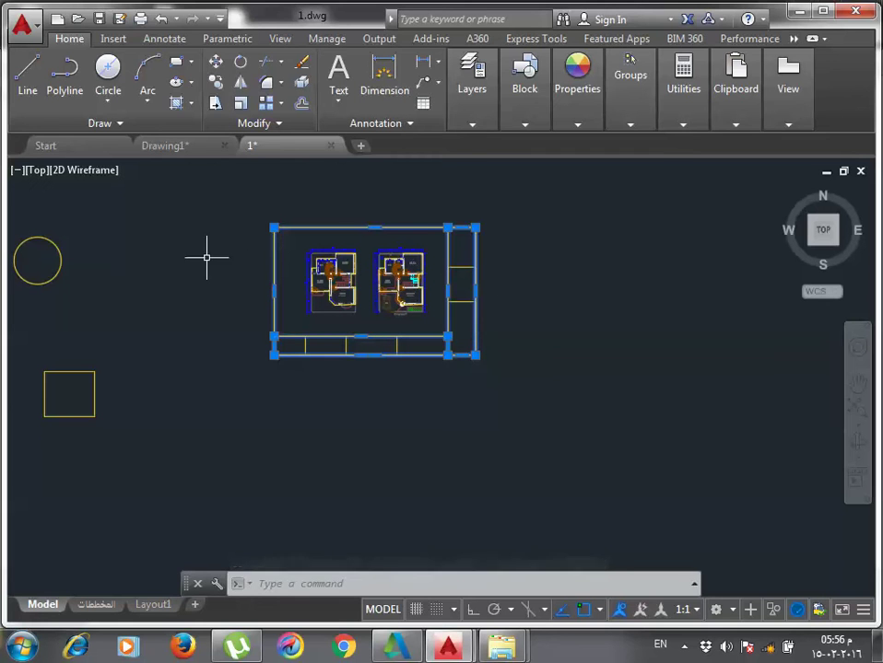
pyautogui.press('Escape')
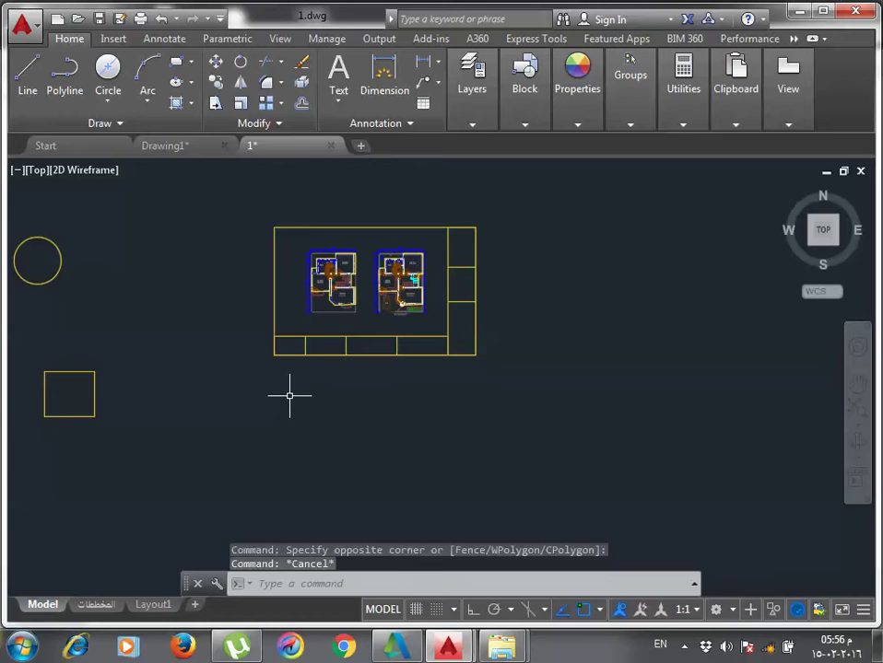
pyautogui.scroll(2, 424, 298)
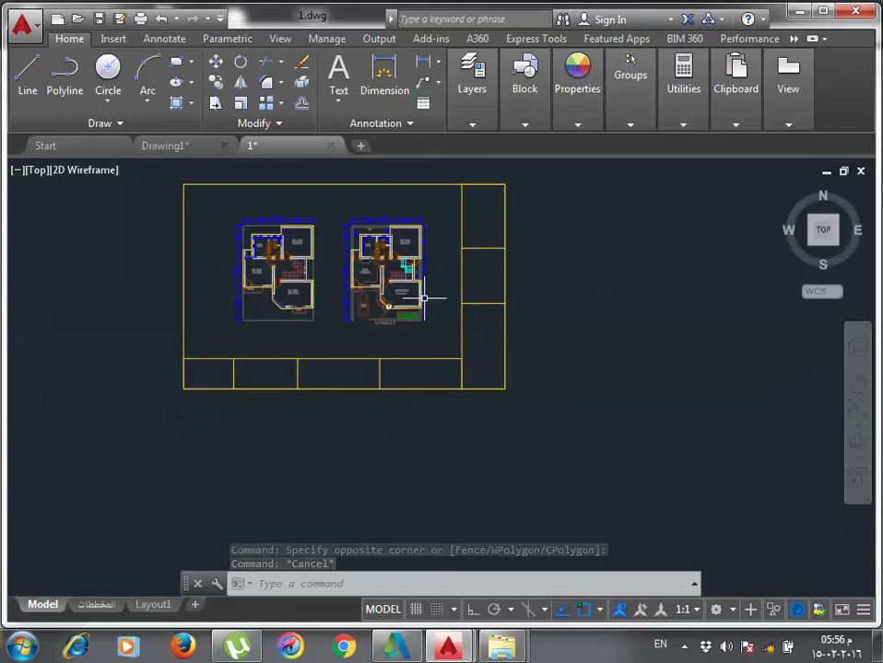
pyautogui.click(96, 605)
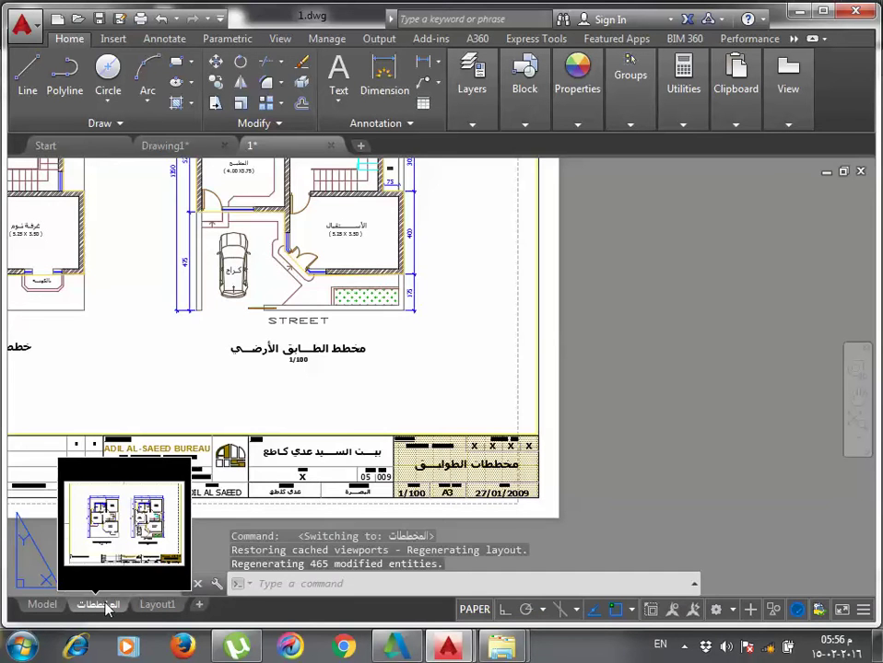
pyautogui.click(43, 605)
pyautogui.scroll(-1, 537, 378)
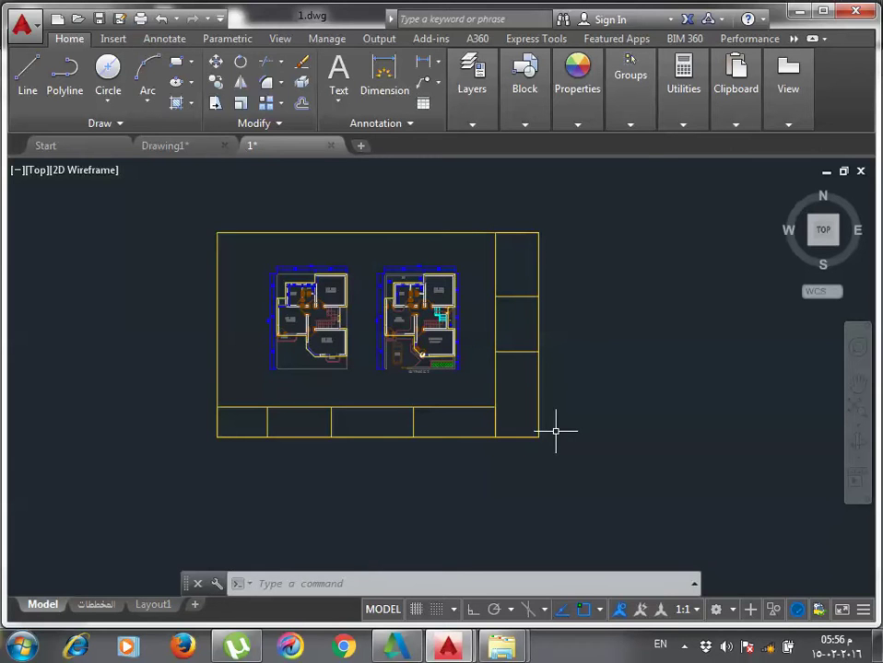
# Open the Plot dialog through Print, continuing to plot a single sheet.
pyautogui.hotkey('ctrl', 'p')
pyautogui.press('Return')
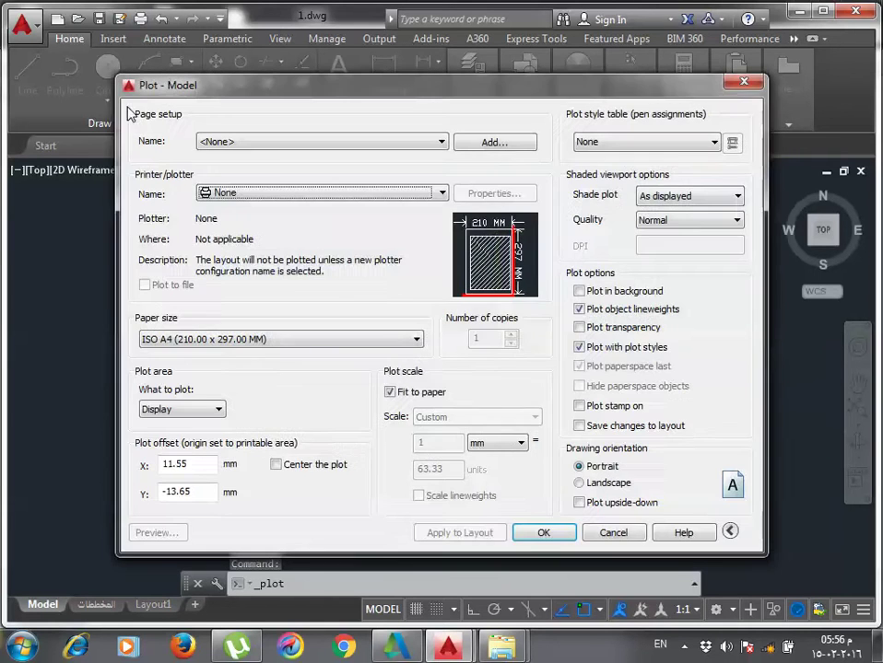
pyautogui.press('Escape')
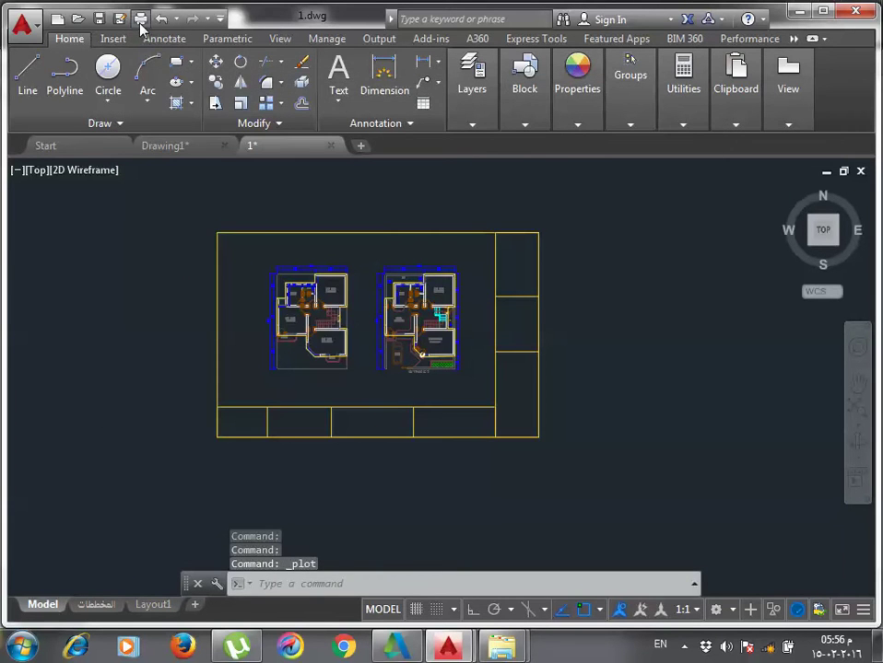
pyautogui.click(140, 21)
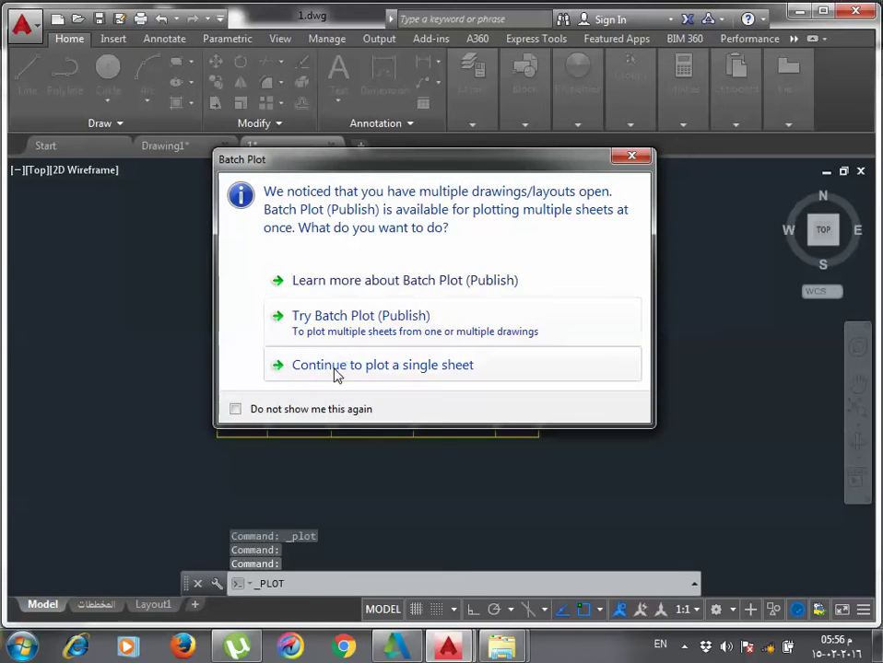
pyautogui.click(336, 369)
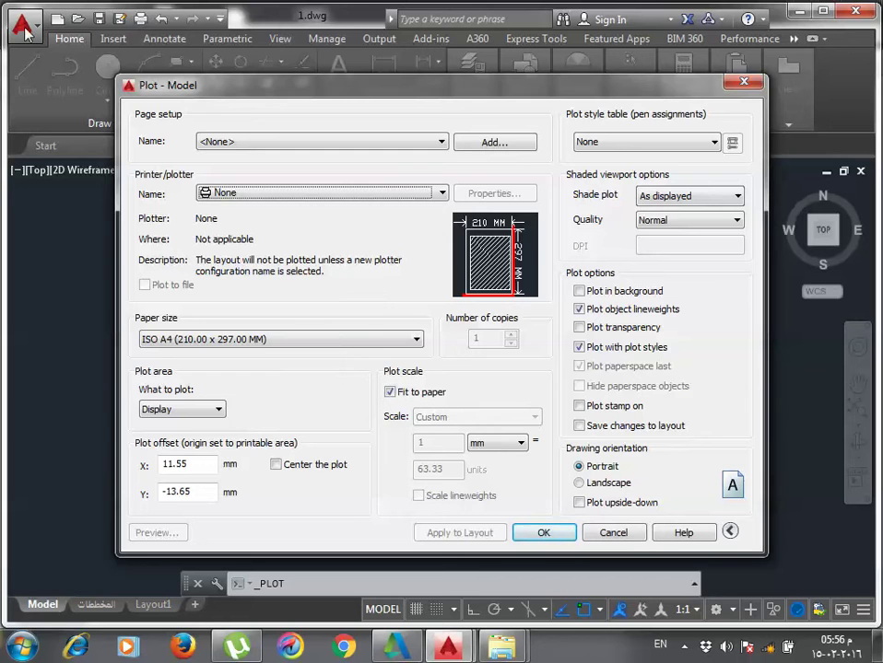
pyautogui.press('Escape')
pyautogui.click(22, 24)
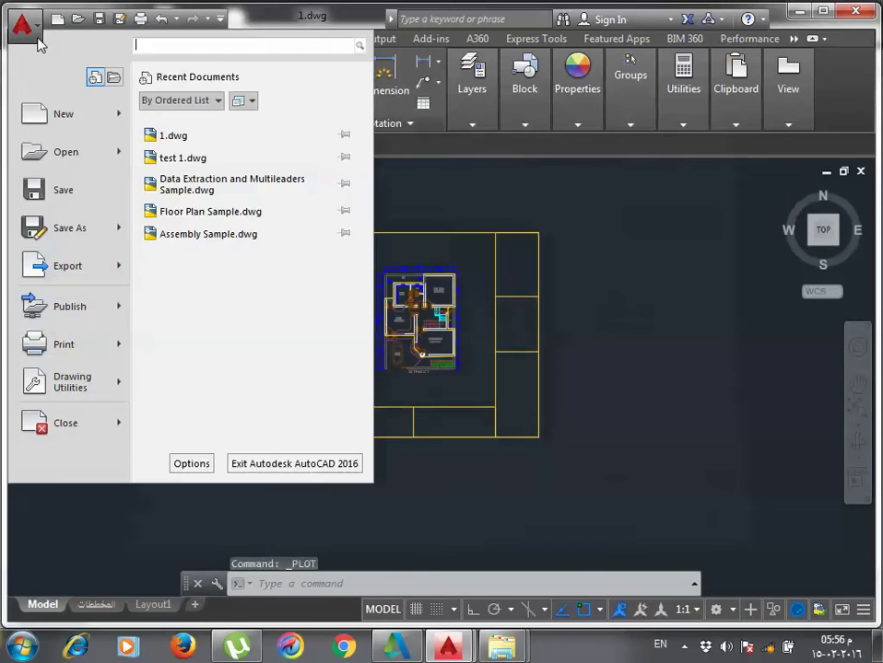
pyautogui.click(104, 357)
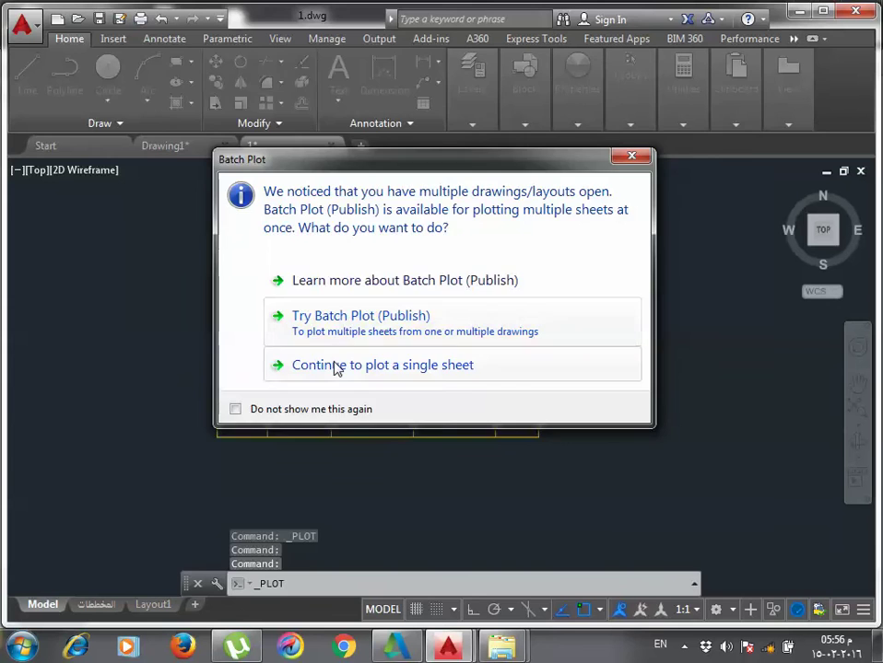
pyautogui.click(337, 367)
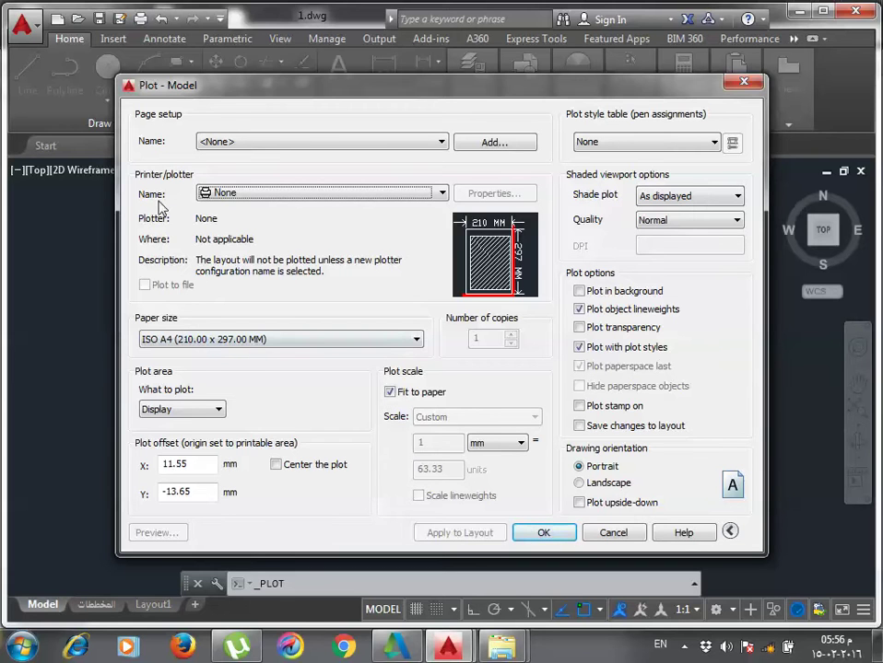
# Select Adobe PDF from the Printer/plotter name list.
pyautogui.click(293, 192)
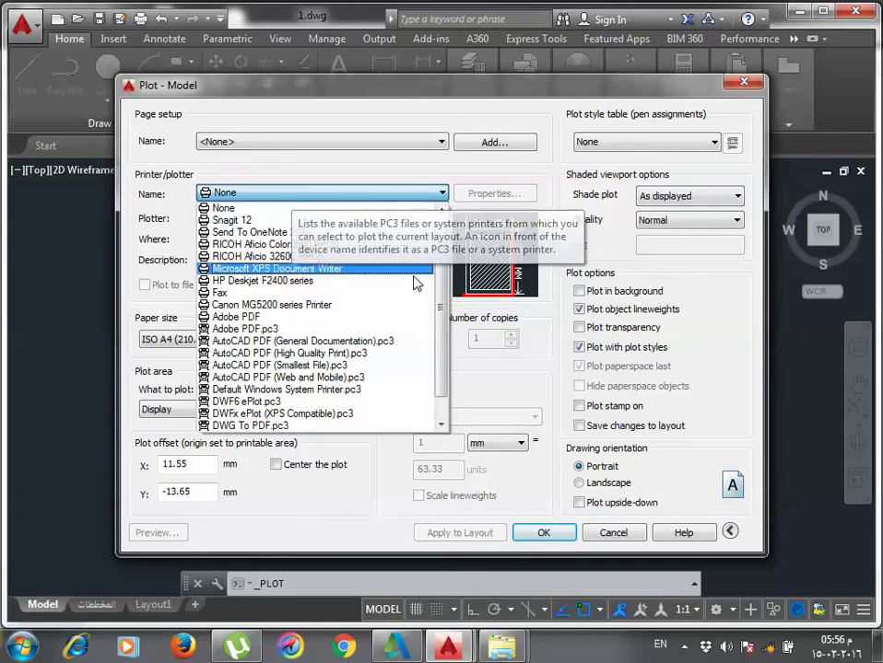
pyautogui.scroll(-1, 437, 378)
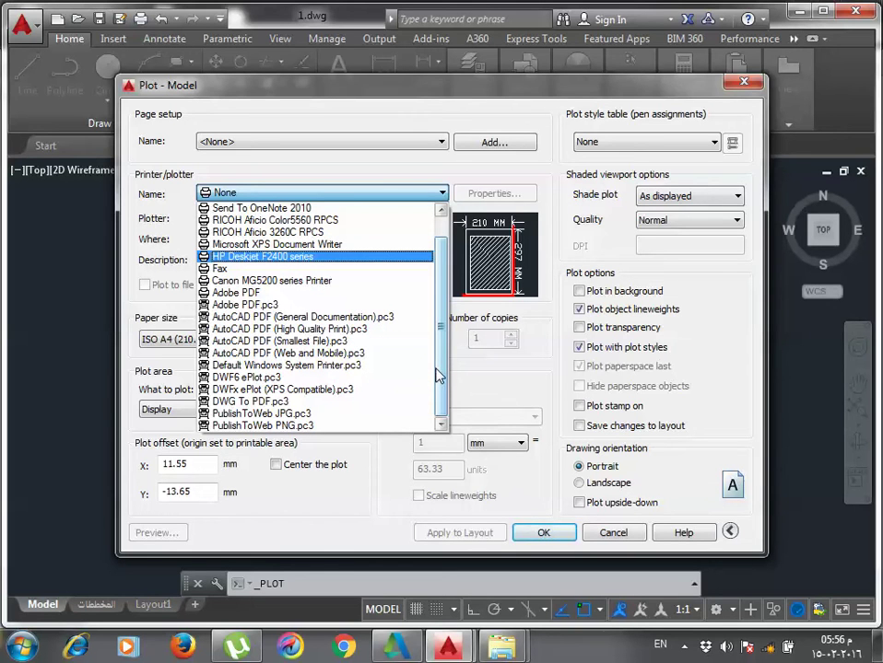
pyautogui.scroll(1, 434, 279)
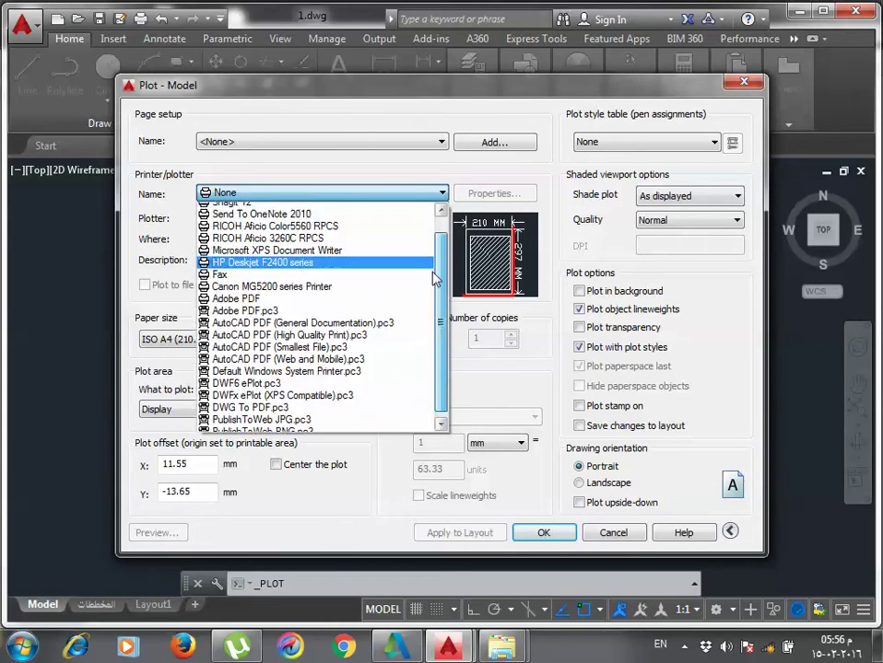
pyautogui.scroll(1, 435, 279)
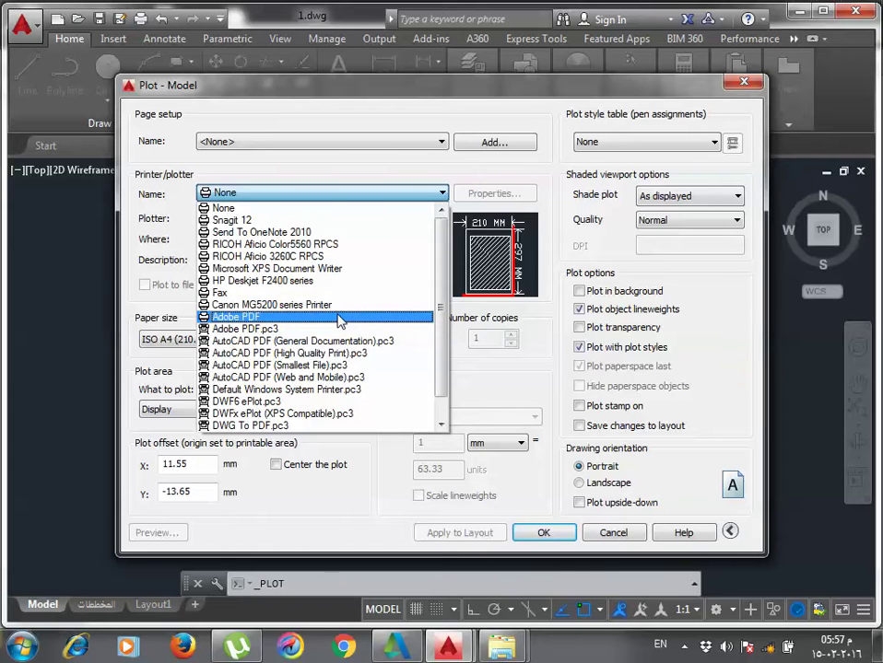
pyautogui.click(340, 321)
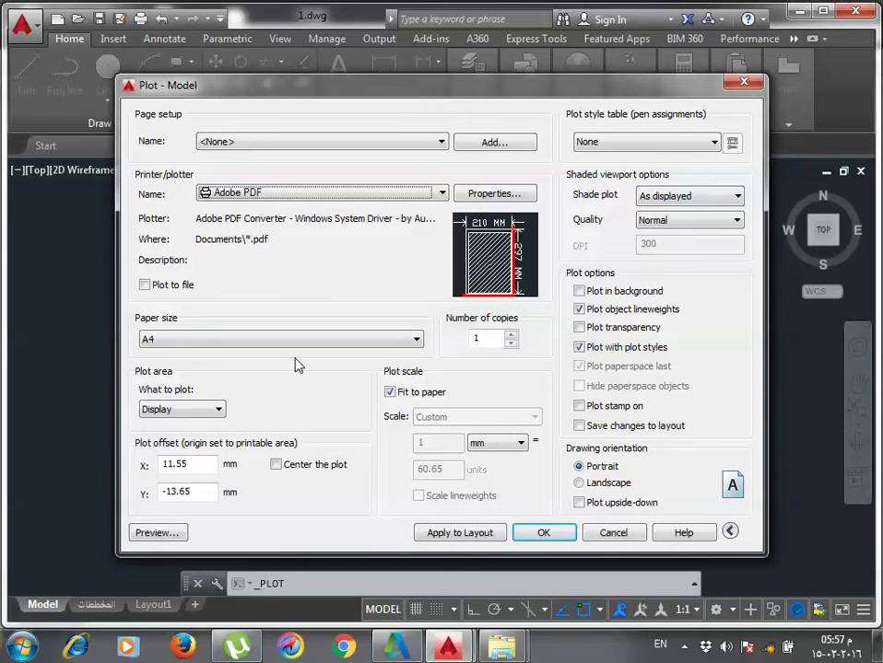
# Set the paper size to A3 and the plot area to Window.
pyautogui.click(196, 346)
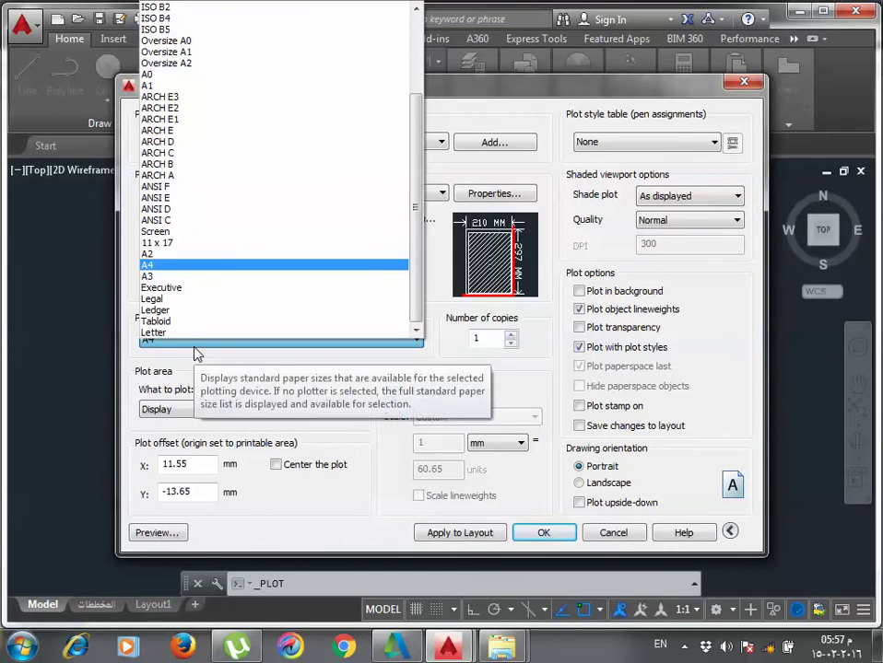
pyautogui.click(175, 277)
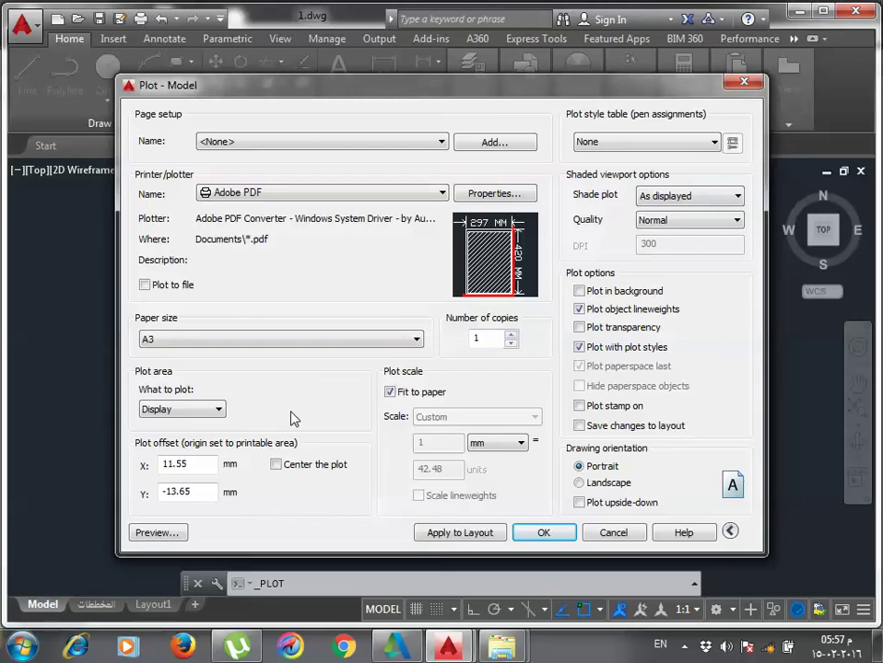
pyautogui.click(215, 411)
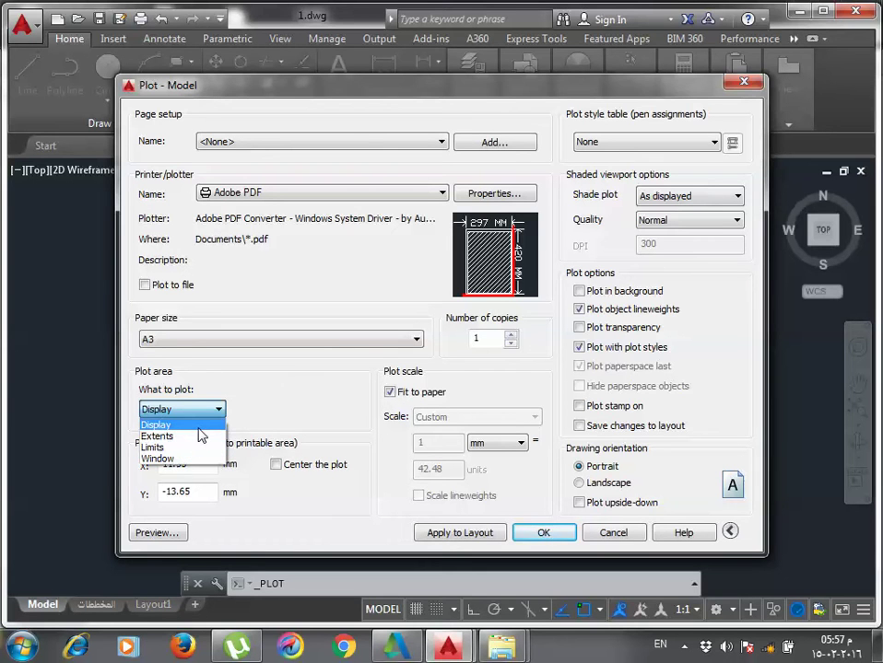
pyautogui.click(189, 459)
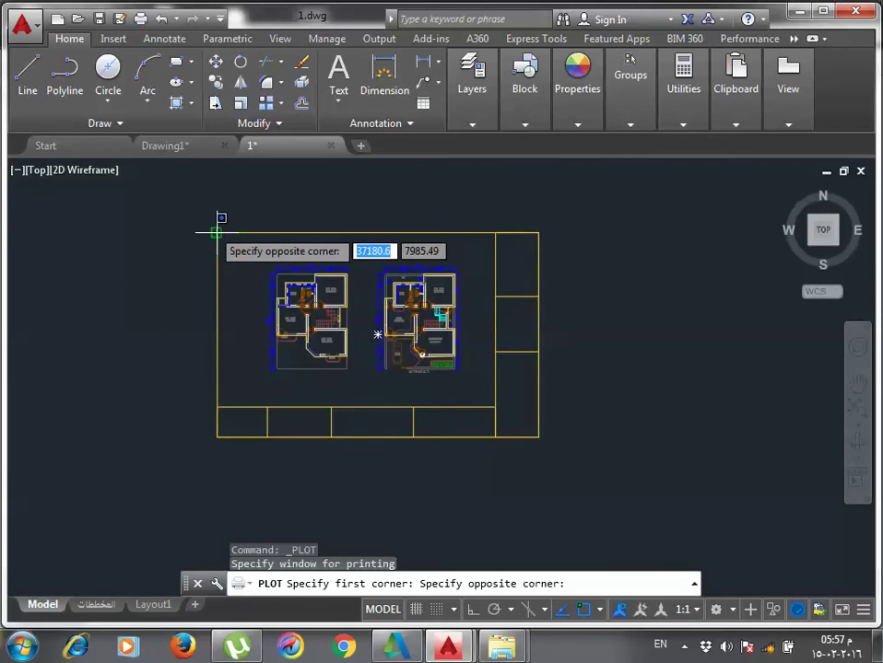
# Pick a plot window from the frame's top-left to bottom-right corner and tick Center the plot.
pyautogui.click(539, 438)
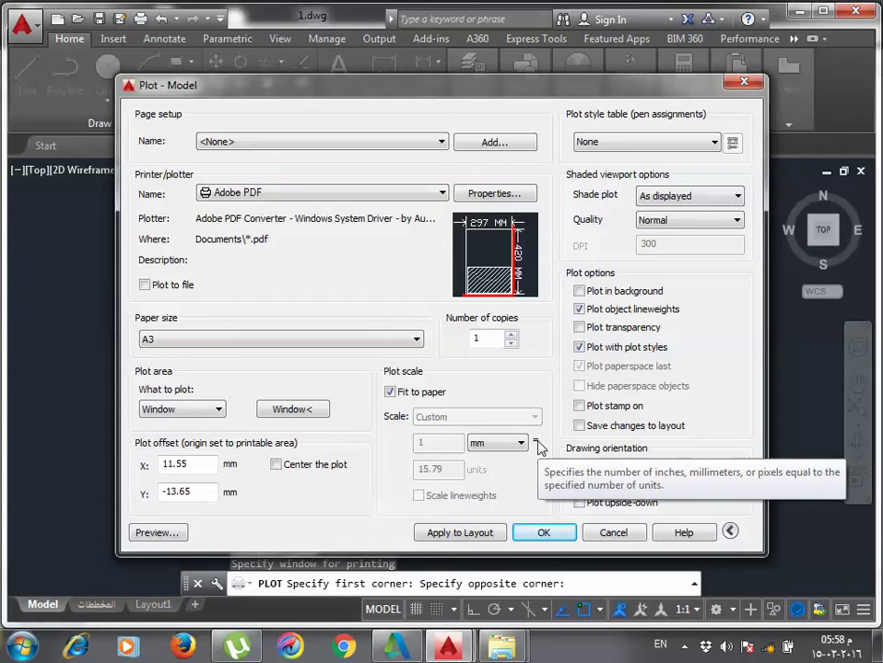
pyautogui.click(293, 411)
pyautogui.click(219, 234)
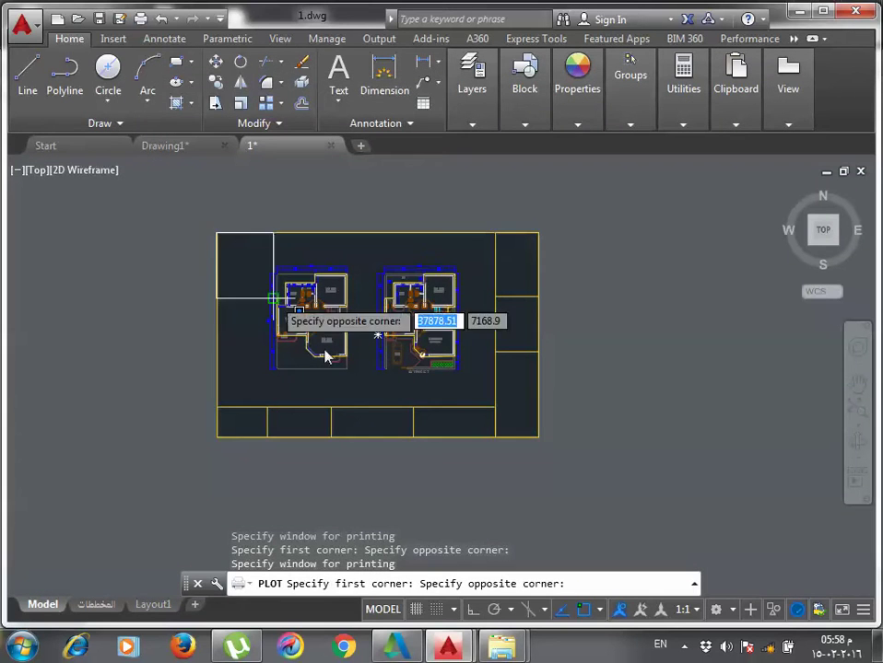
pyautogui.click(542, 432)
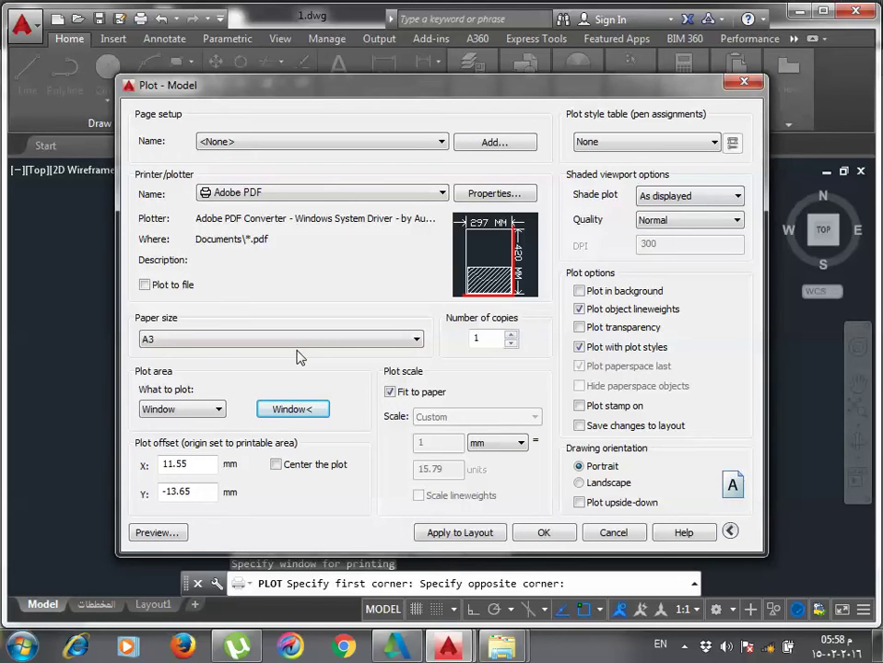
pyautogui.click(279, 471)
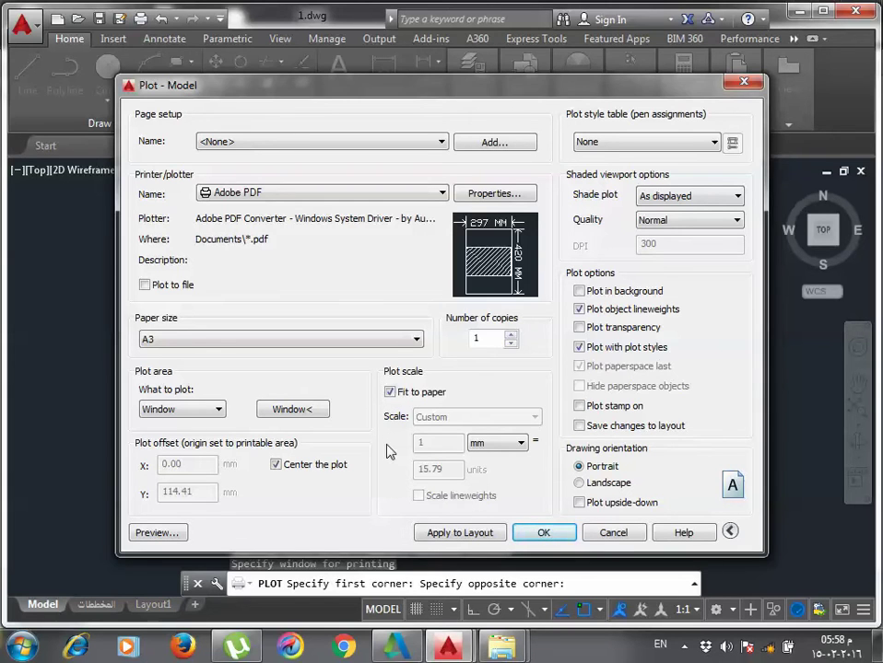
# Preview, switch to Landscape orientation, preview again, and turn off Fit to paper.
pyautogui.click(167, 534)
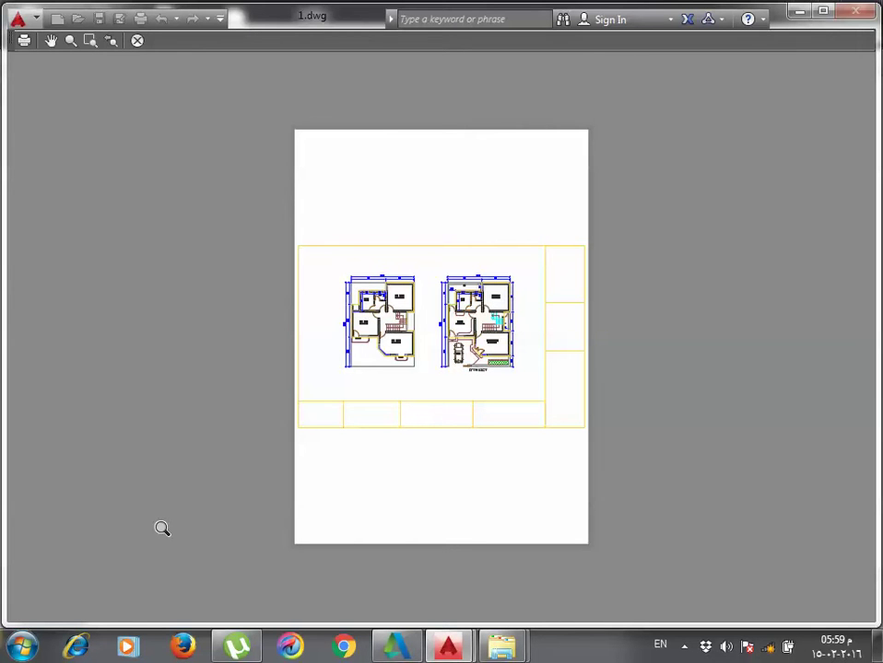
pyautogui.press('Escape')
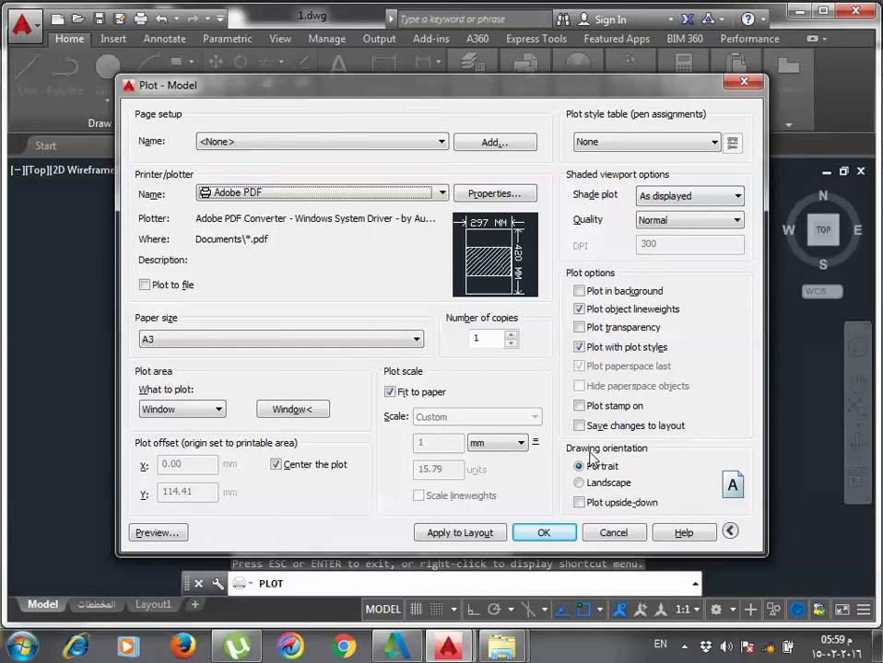
pyautogui.click(588, 486)
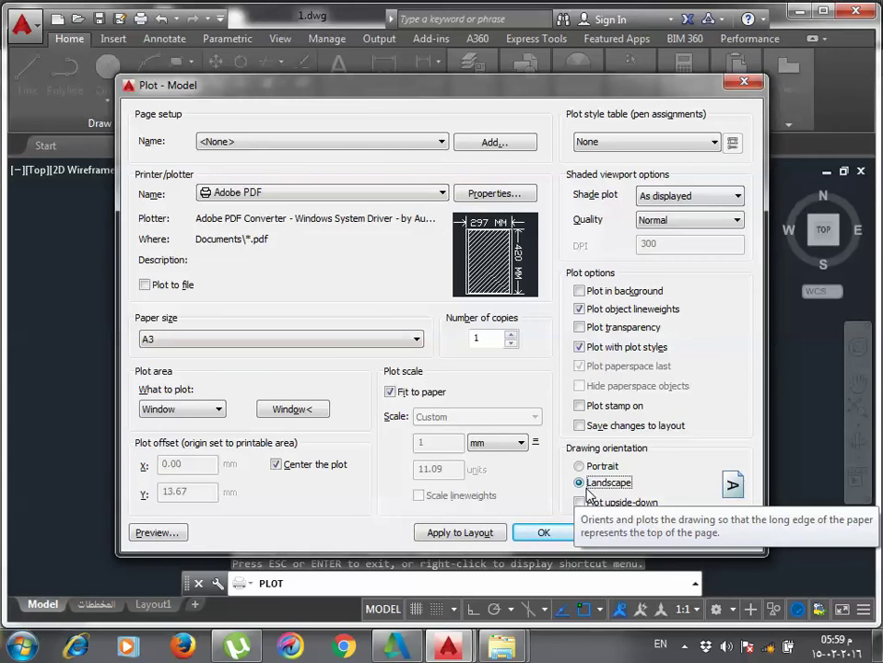
pyautogui.click(155, 535)
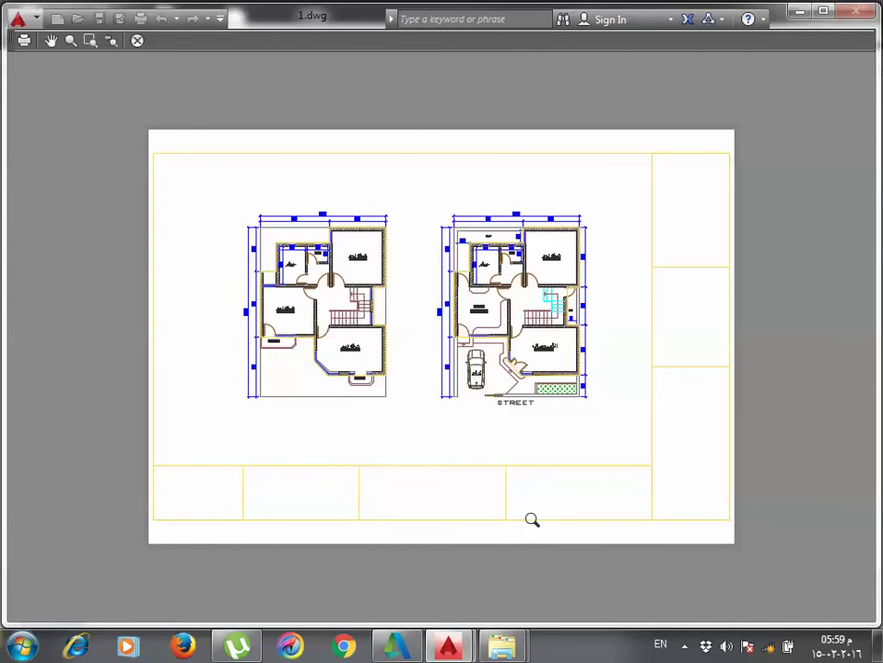
pyautogui.press('Escape')
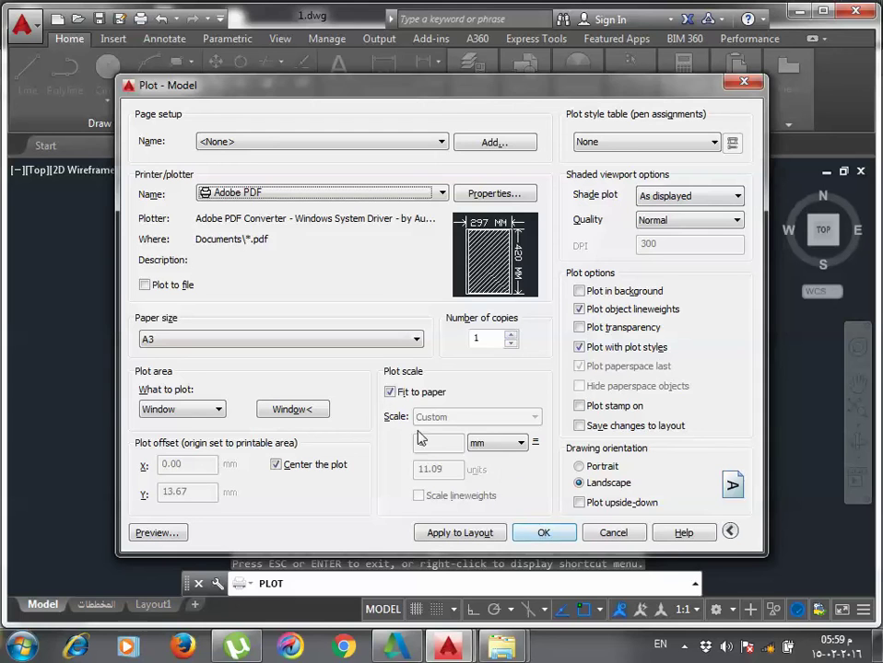
pyautogui.click(394, 394)
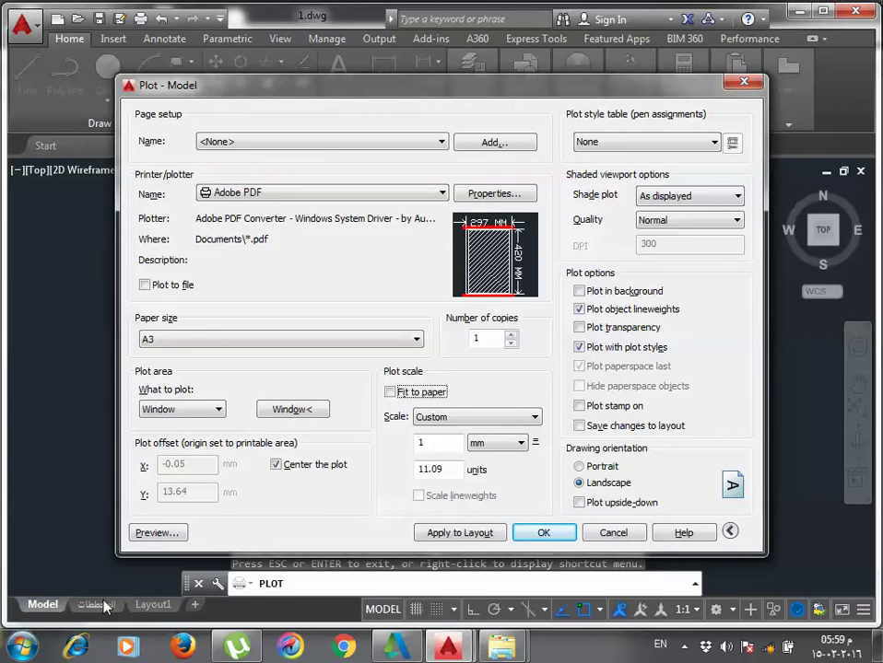
# Change the plot scale's drawing units from 11.09 to 10, keeping 1 mm.
pyautogui.doubleClick(437, 469)
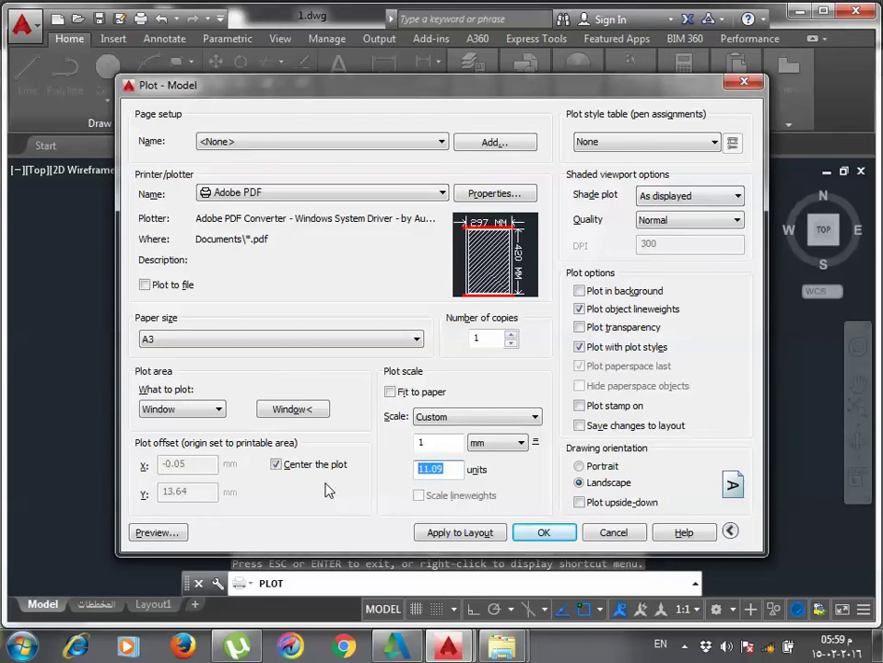
pyautogui.doubleClick(445, 443)
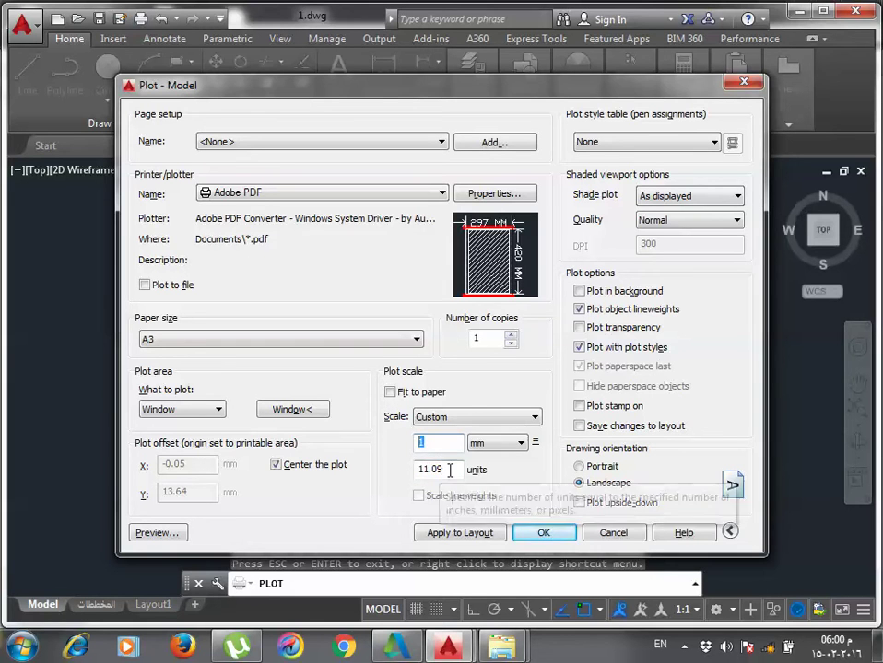
pyautogui.doubleClick(449, 469)
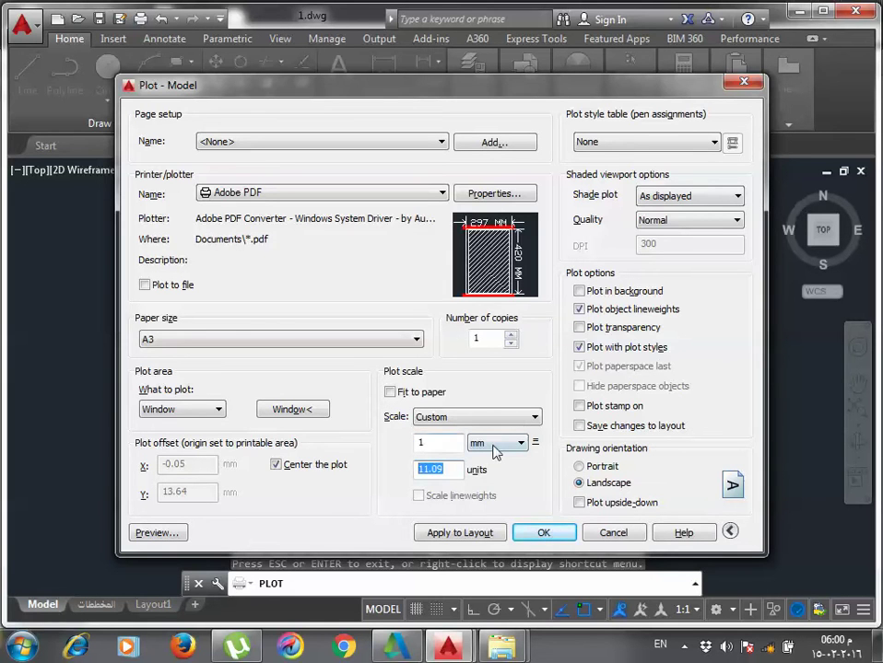
pyautogui.click(496, 449)
pyautogui.click(496, 449)
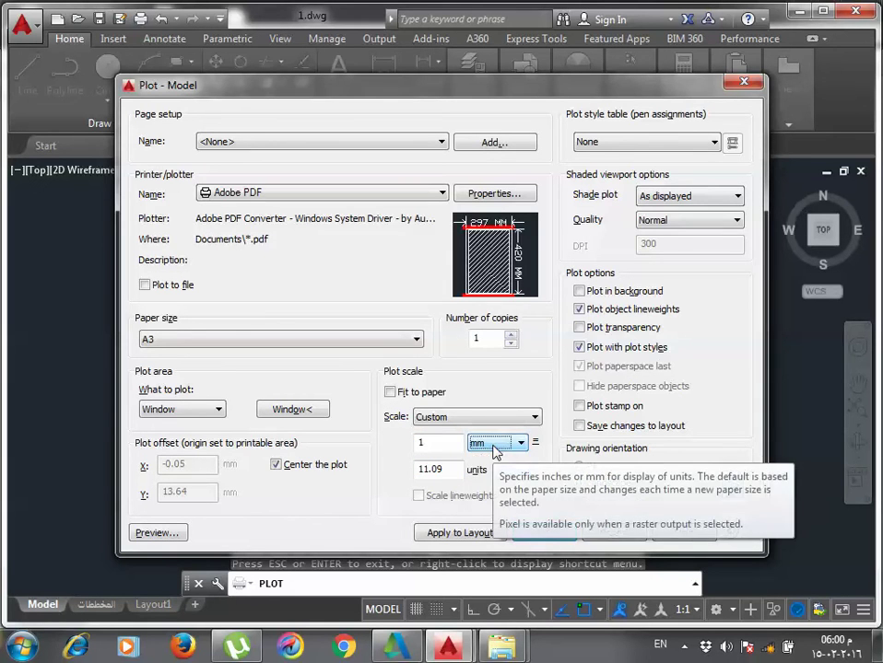
pyautogui.click(495, 448)
pyautogui.click(494, 469)
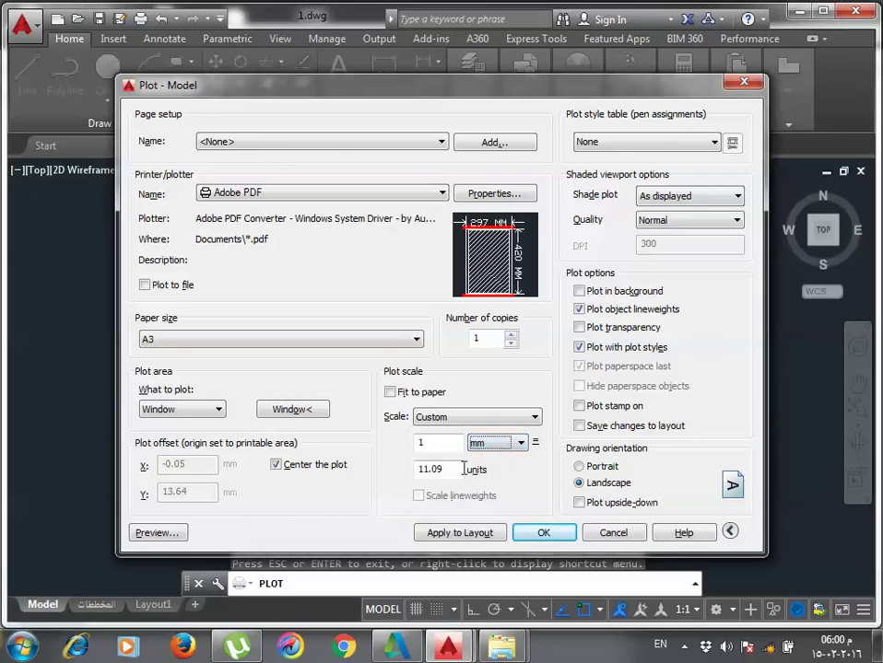
pyautogui.doubleClick(461, 469)
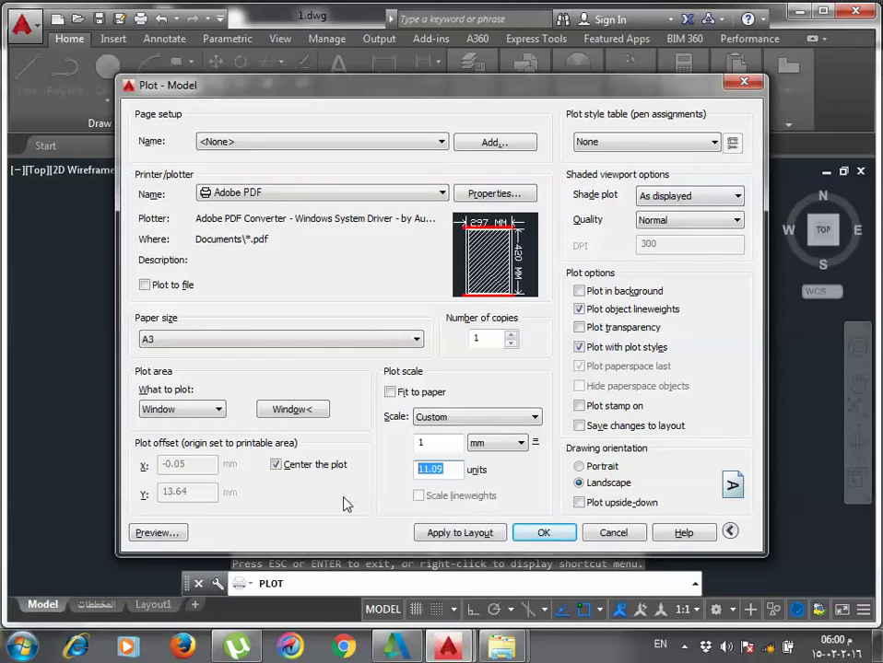
pyautogui.write('10')
# Preview the 1:10 A3 plot past the annotation scale warning, then close plotting.
pyautogui.click(157, 534)
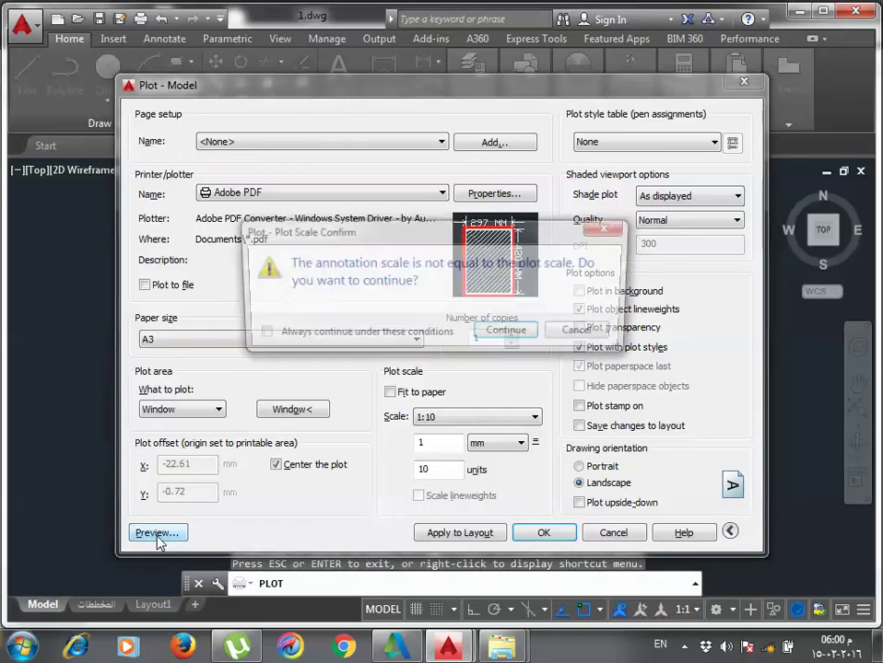
pyautogui.click(509, 334)
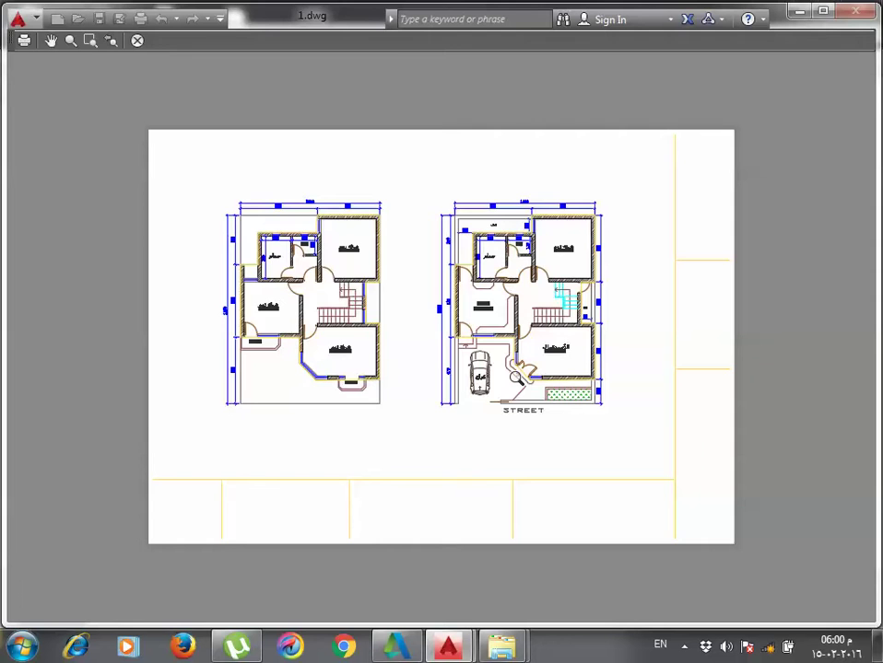
pyautogui.scroll(-2, 518, 378)
pyautogui.scroll(4, 527, 394)
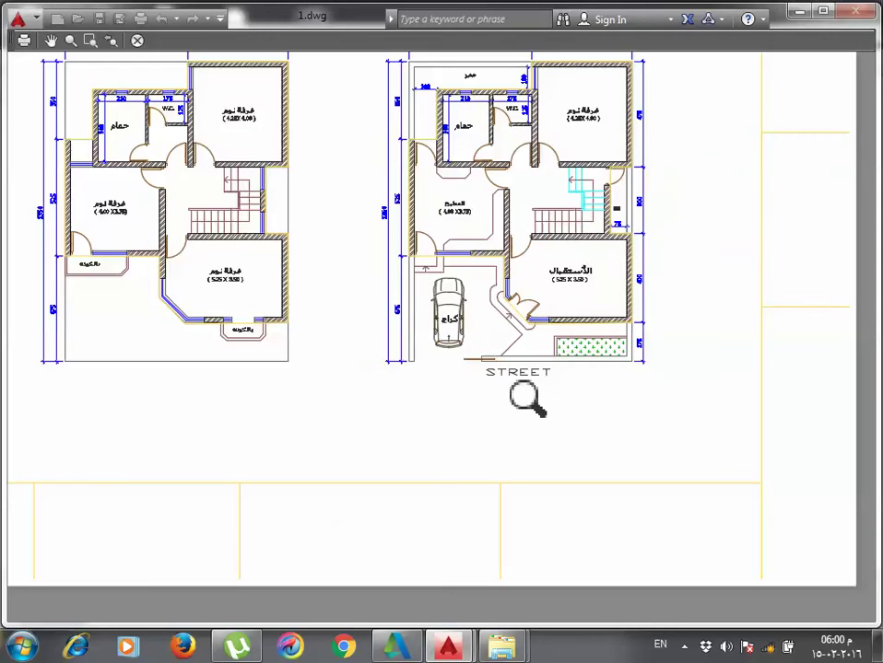
pyautogui.scroll(-2, 531, 398)
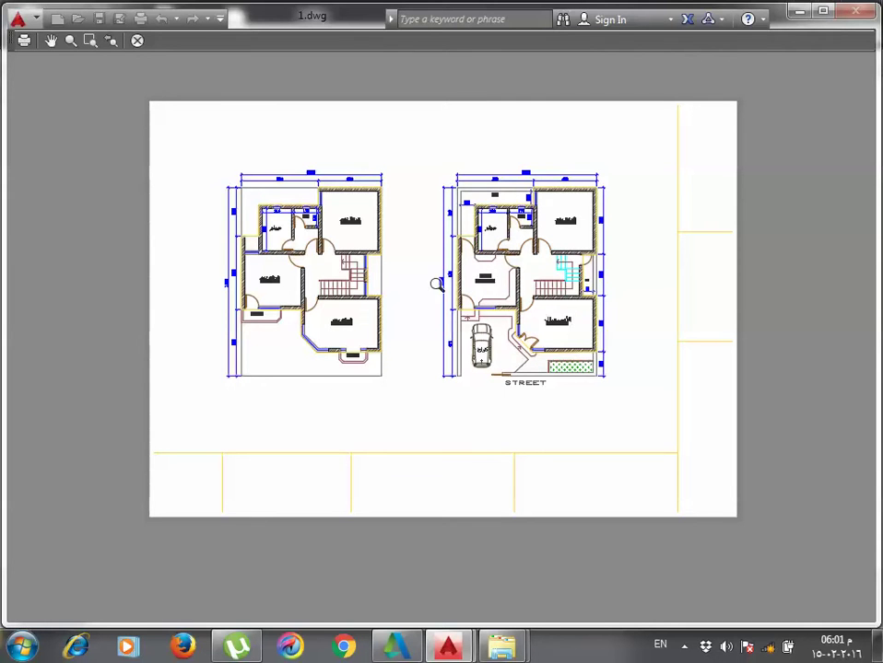
pyautogui.scroll(5, 466, 293)
pyautogui.scroll(-4, 325, 276)
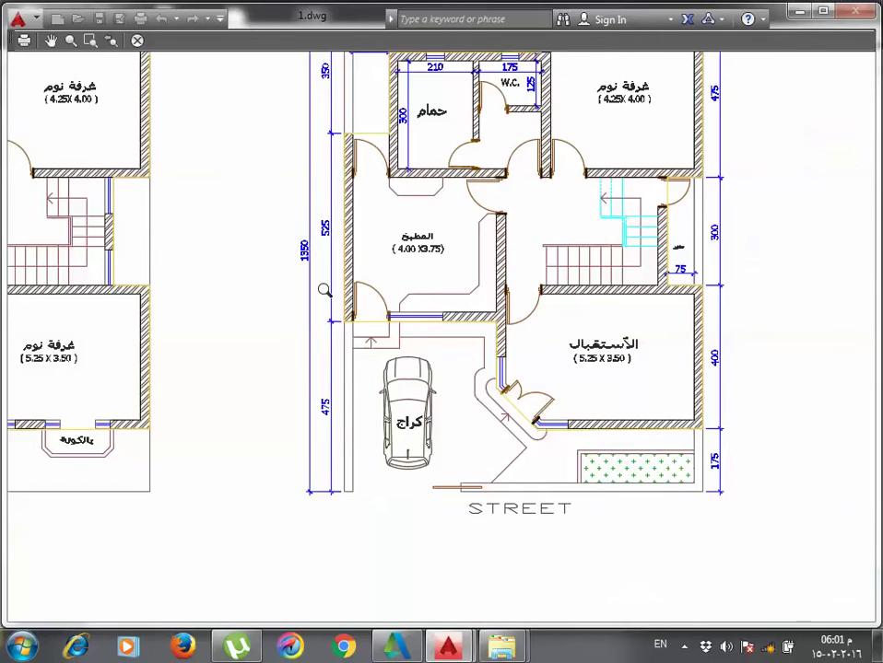
pyautogui.scroll(-4, 324, 291)
pyautogui.scroll(-2, 325, 291)
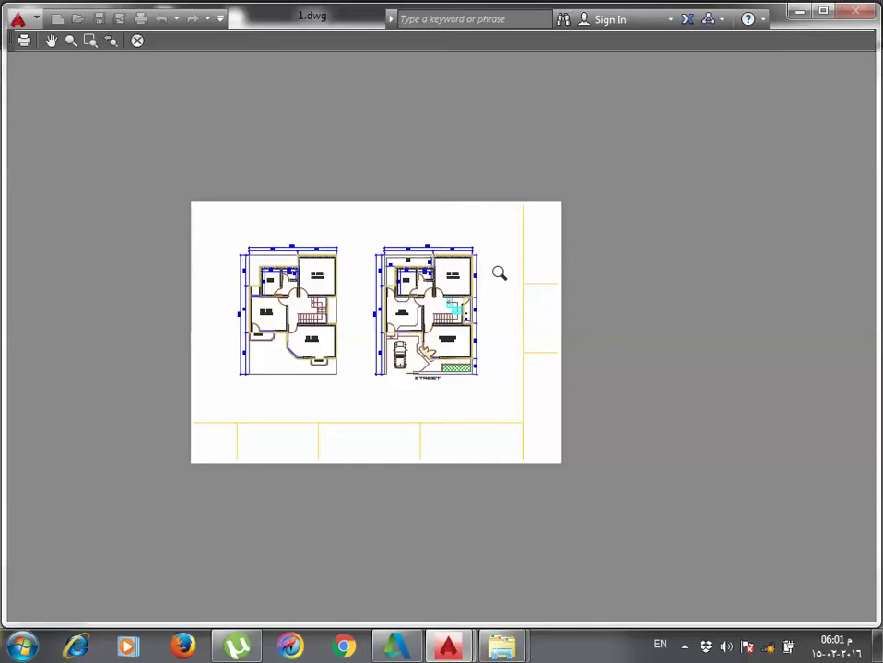
pyautogui.press('Escape')
pyautogui.press('Escape')
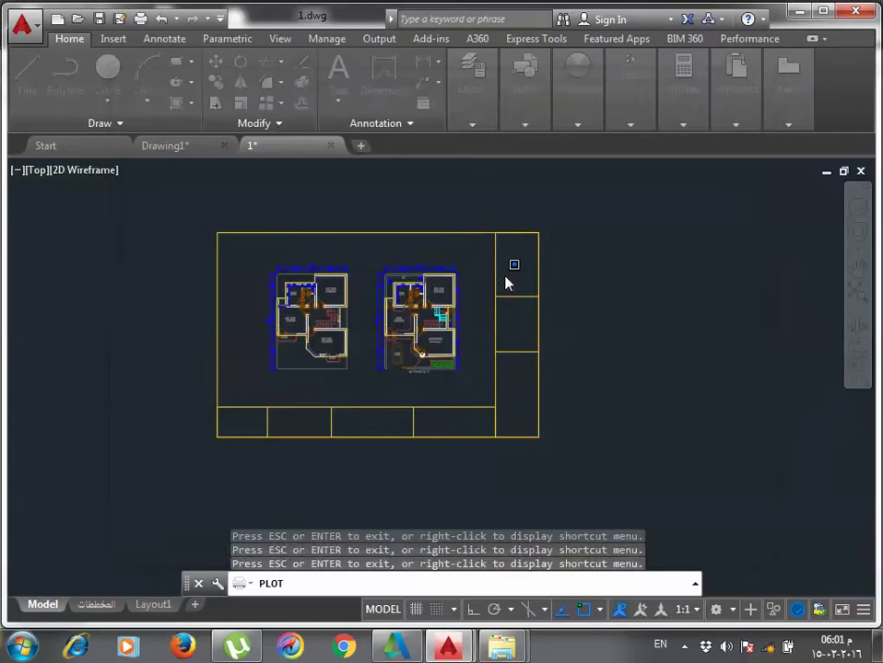
# Abandon the rectangle started right of the frame and relaunch plotting with Ctrl+P.
pyautogui.scroll(-4, 530, 333)
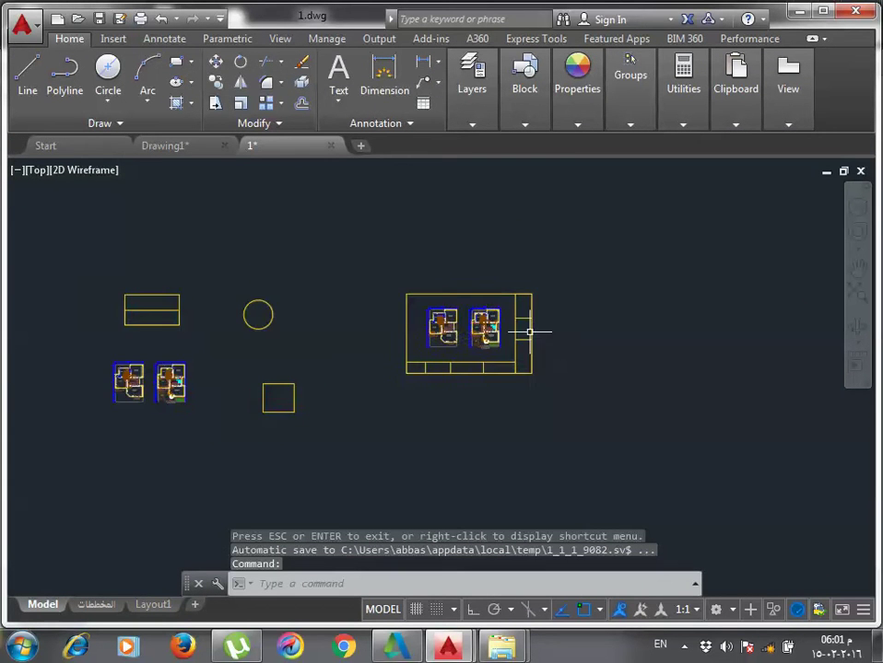
pyautogui.moveTo(528, 331); pyautogui.dragTo(387, 314, button='middle')
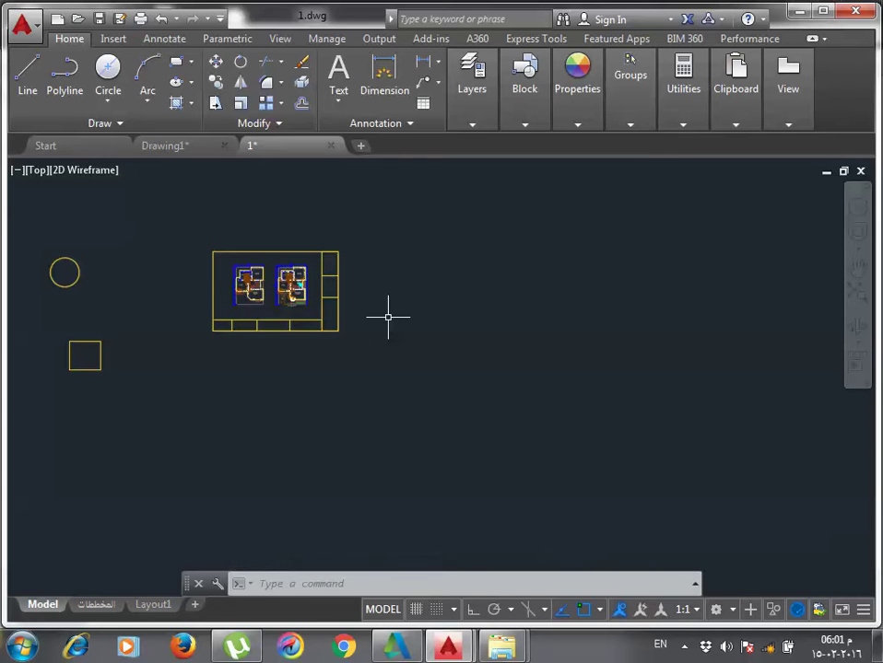
pyautogui.write('rec')
pyautogui.press('Return')
pyautogui.click(421, 269)
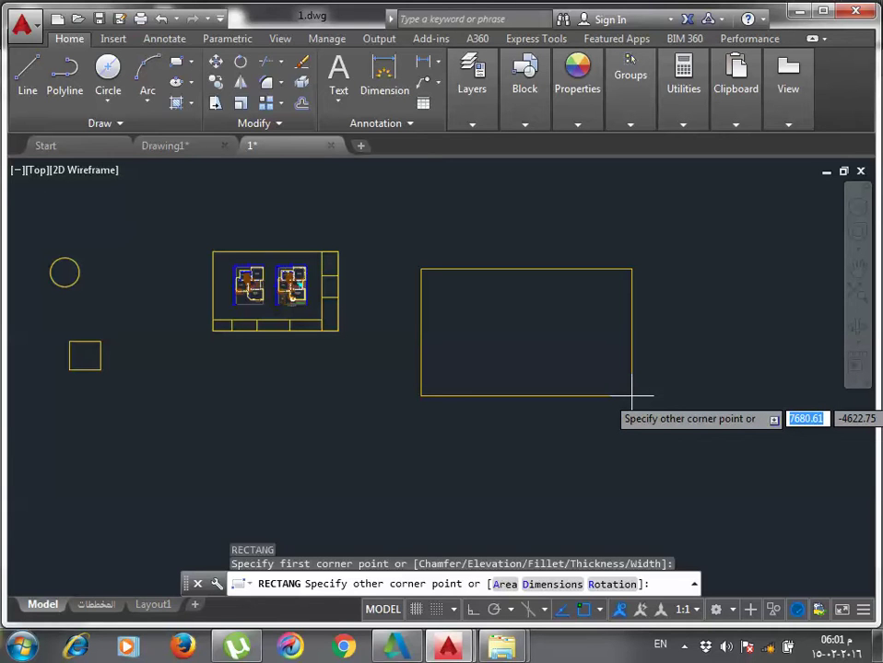
pyautogui.press('Escape')
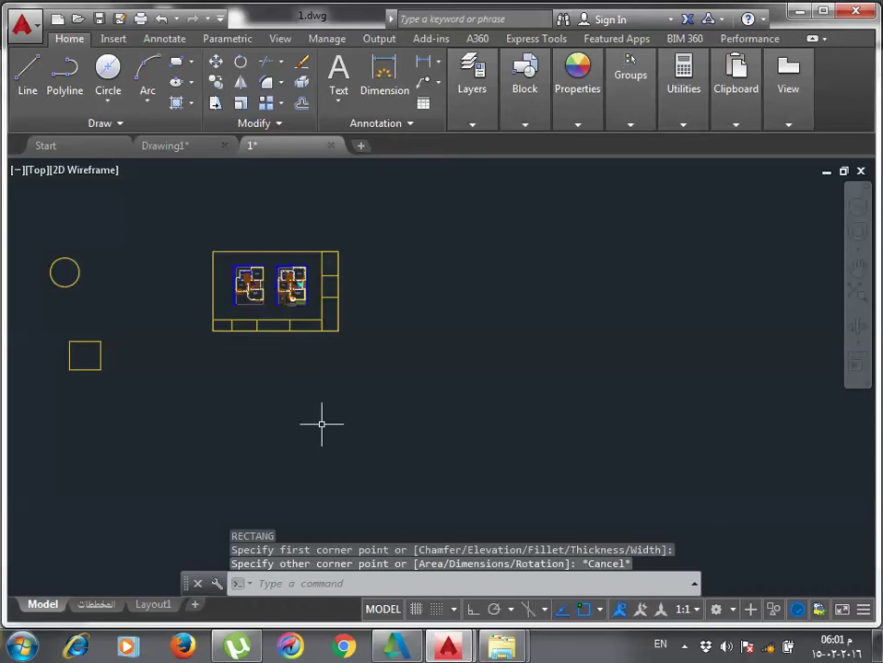
pyautogui.hotkey('ctrl', 'p')
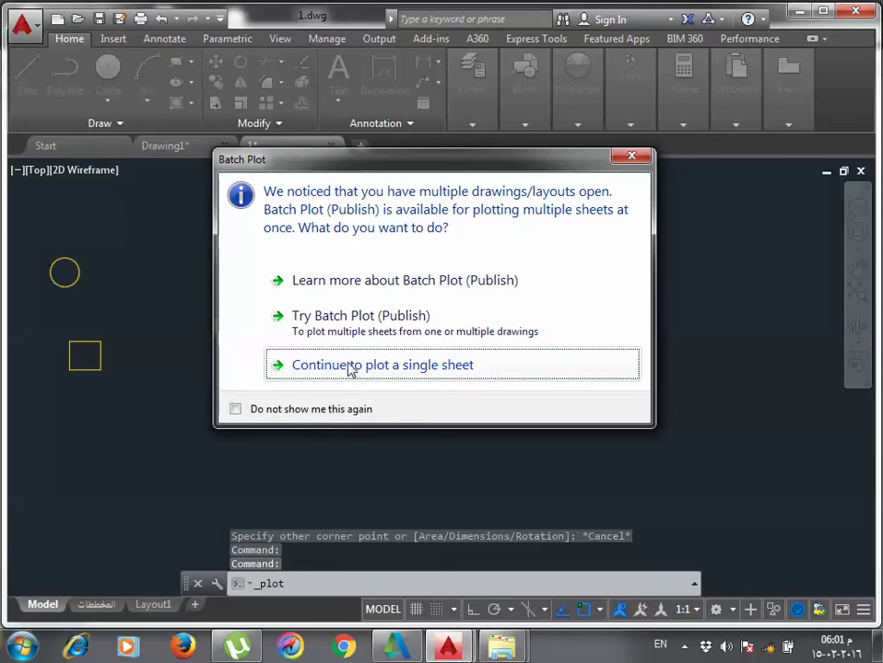
# Turn off the batch-plot reminder, continue with a single sheet, and browse paper sizes.
pyautogui.click(295, 409)
pyautogui.click(412, 365)
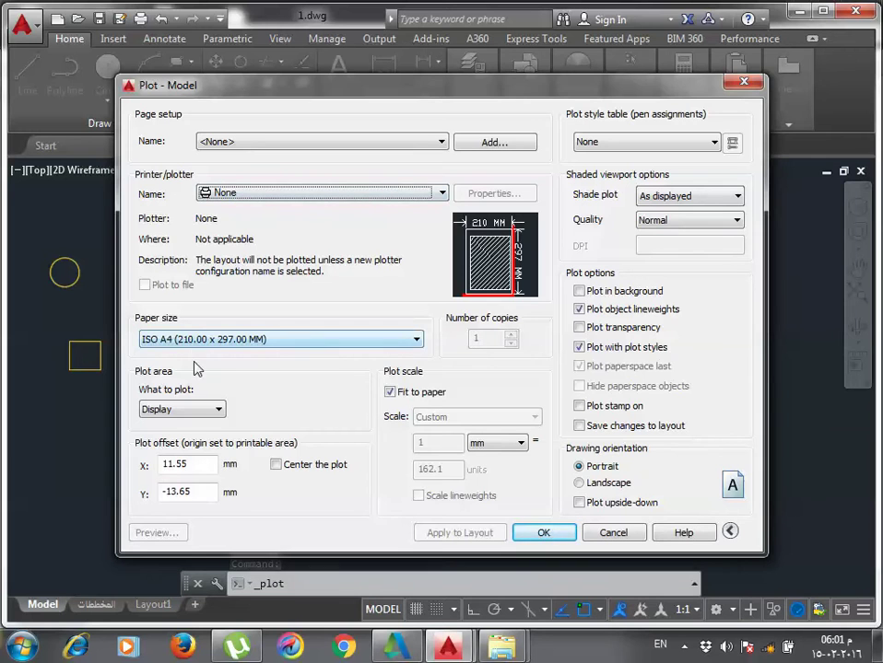
pyautogui.click(202, 345)
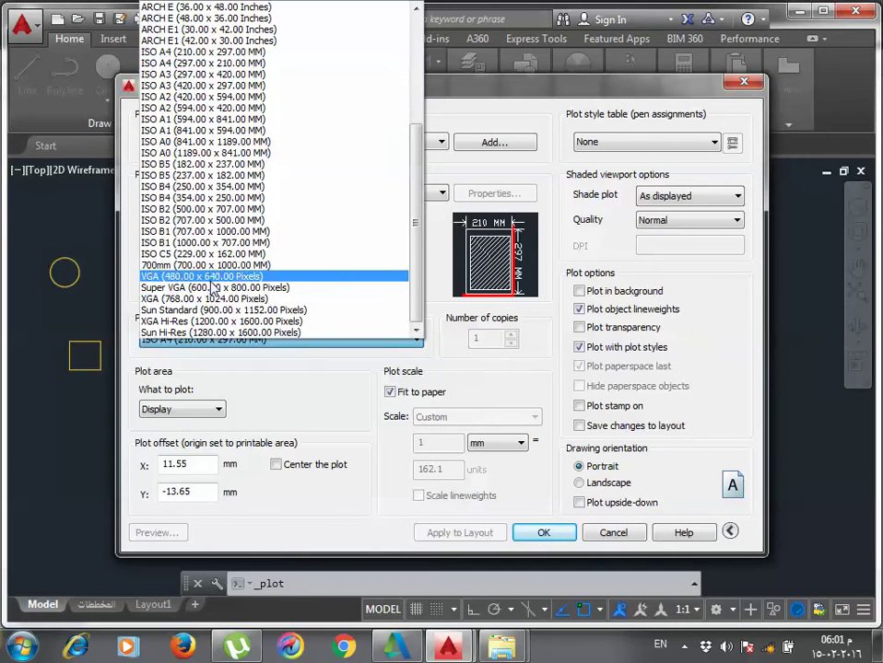
pyautogui.scroll(2, 232, 88)
pyautogui.scroll(2, 232, 88)
pyautogui.click(232, 104)
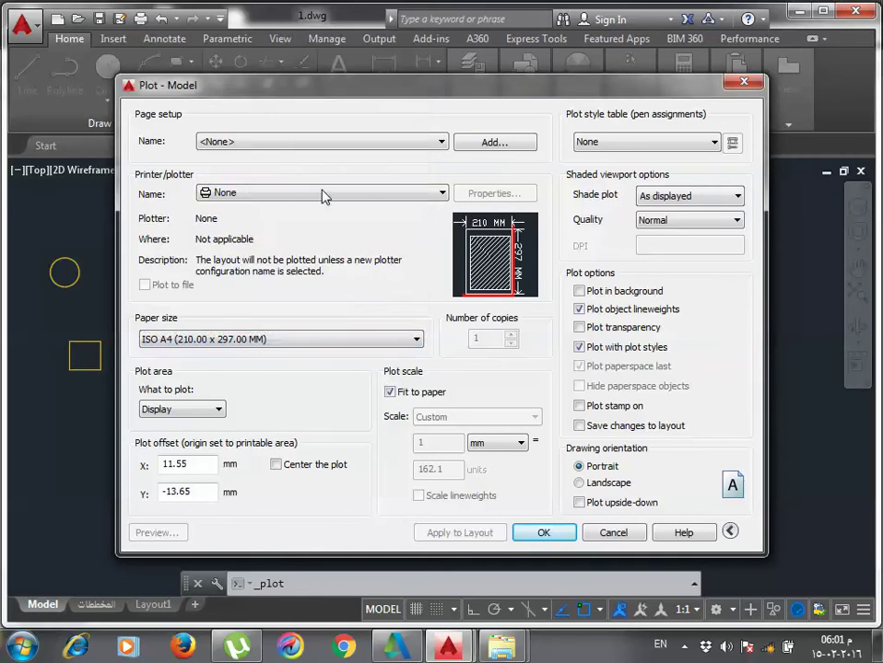
# Try Adobe PDF as the printer with A3 paper size.
pyautogui.click(325, 196)
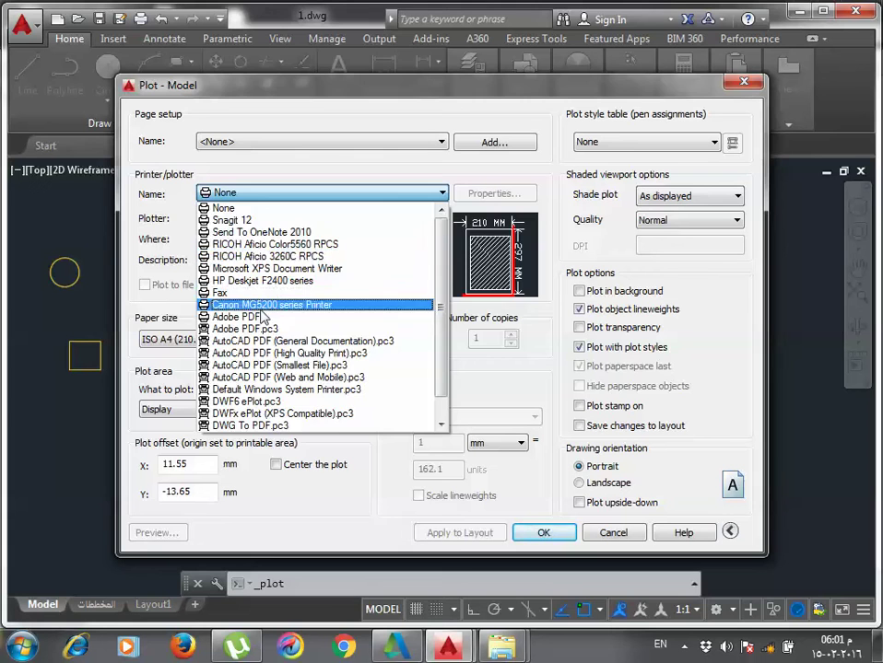
pyautogui.click(263, 317)
pyautogui.click(276, 339)
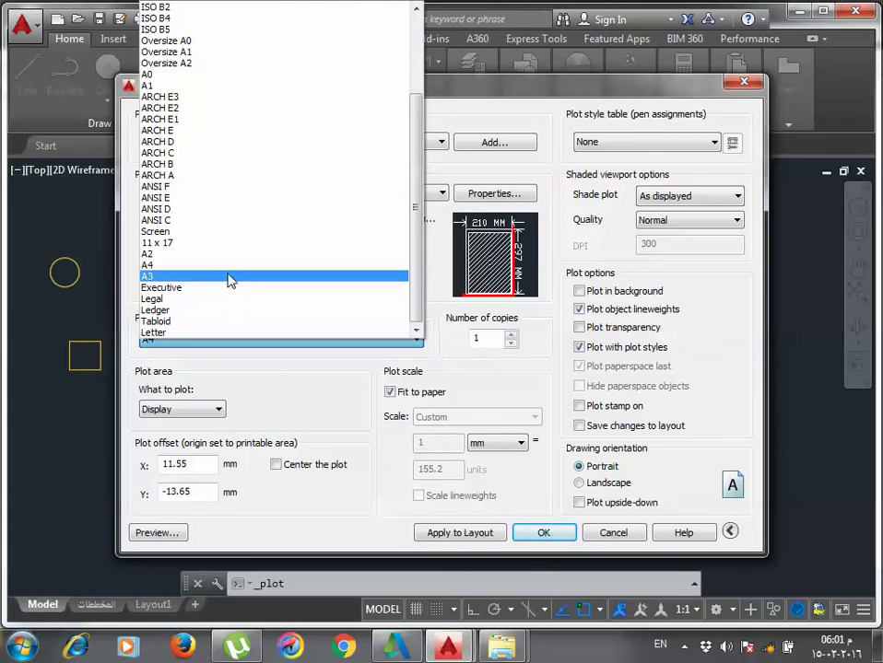
pyautogui.click(230, 276)
pyautogui.click(221, 341)
pyautogui.scroll(3, 273, 236)
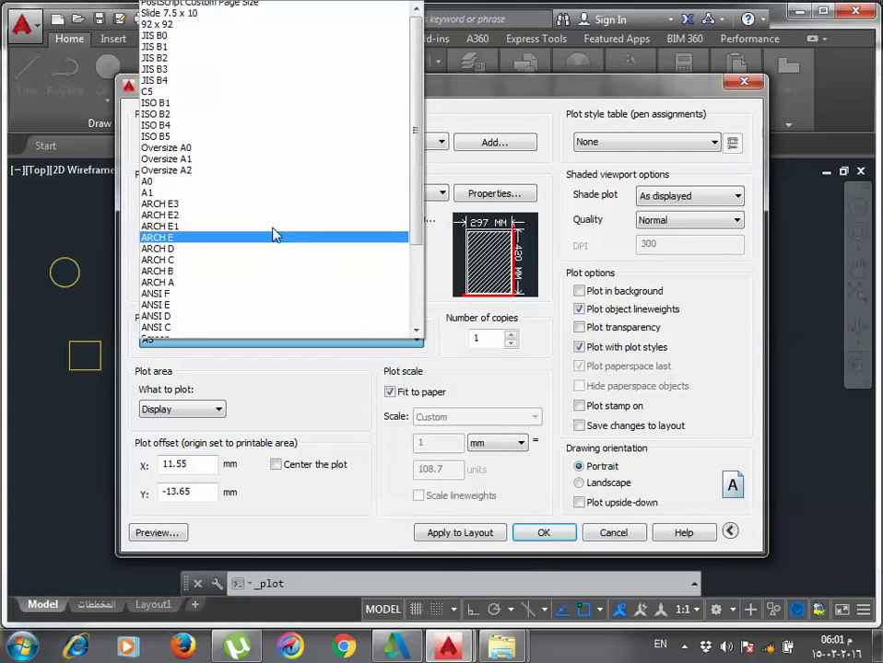
pyautogui.click(355, 177)
# Set the printer back to None and cancel the plot without printing.
pyautogui.click(355, 193)
pyautogui.scroll(2, 355, 193)
pyautogui.scroll(1, 355, 193)
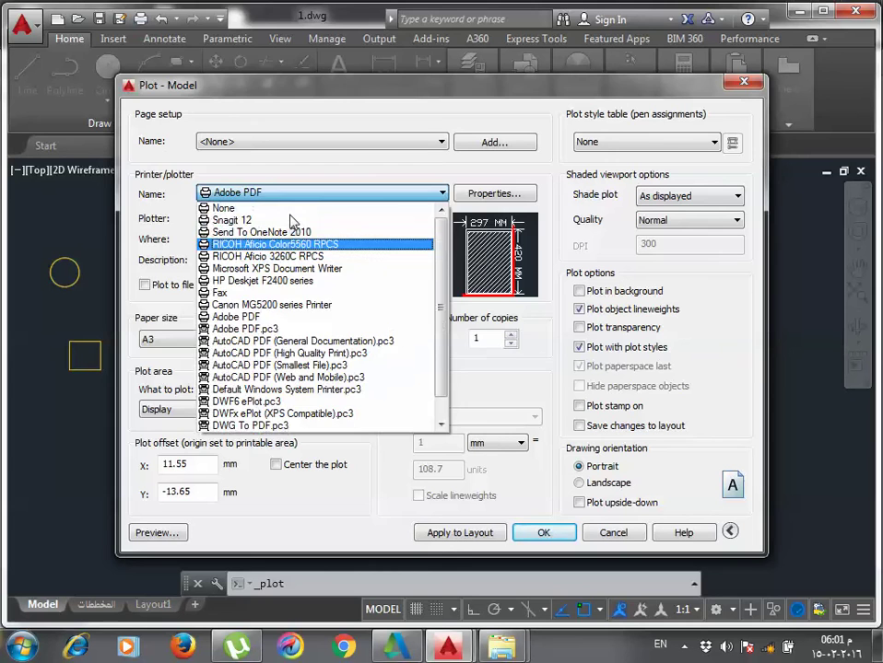
pyautogui.click(258, 208)
pyautogui.click(232, 339)
pyautogui.scroll(-1, 302, 255)
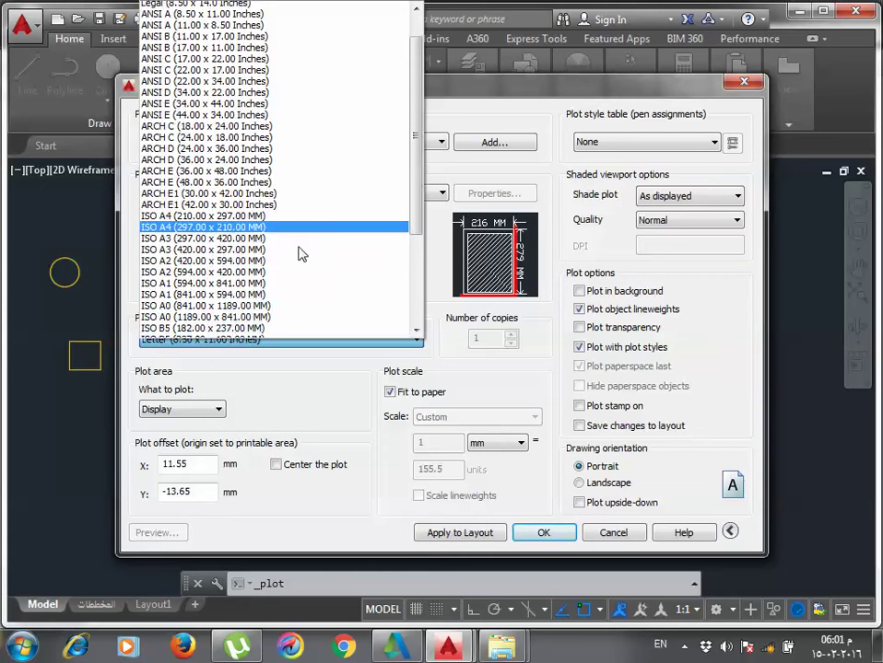
pyautogui.scroll(-4, 300, 253)
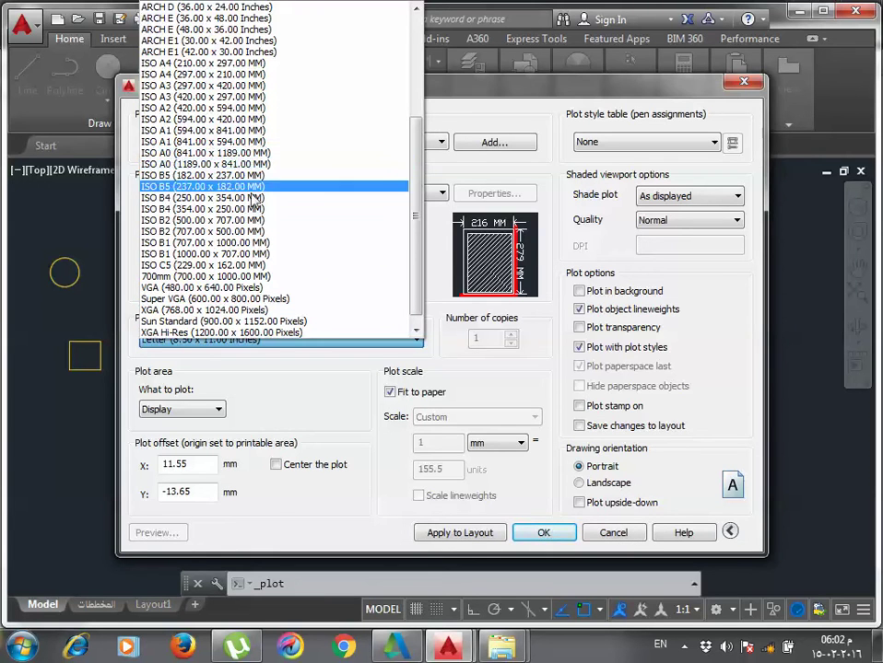
pyautogui.press('Escape')
pyautogui.press('Escape')
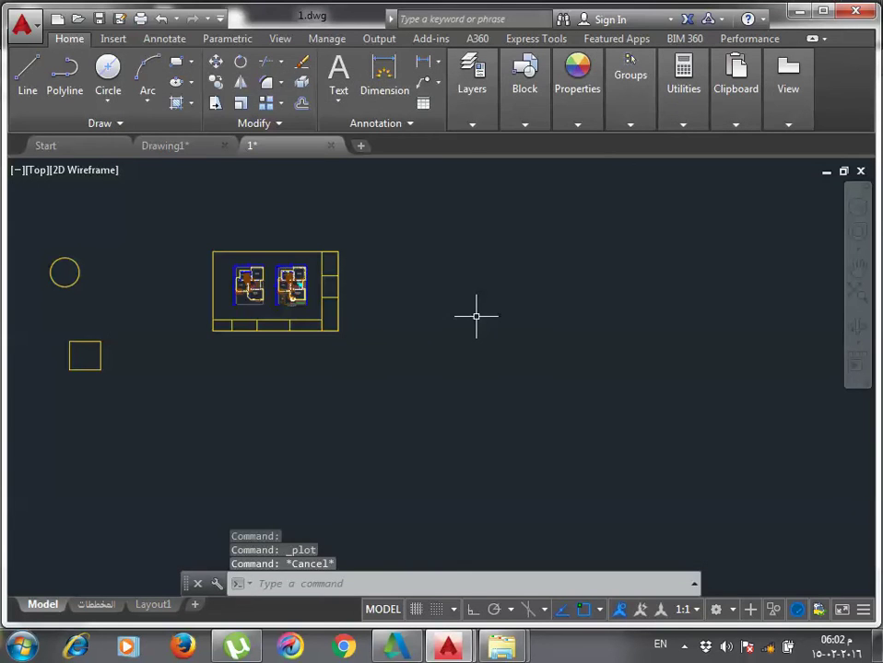
# Draw a 420 × 297 rectangle to the right of the existing frame.
pyautogui.write('REC')
pyautogui.press('Return')
pyautogui.click(435, 291)
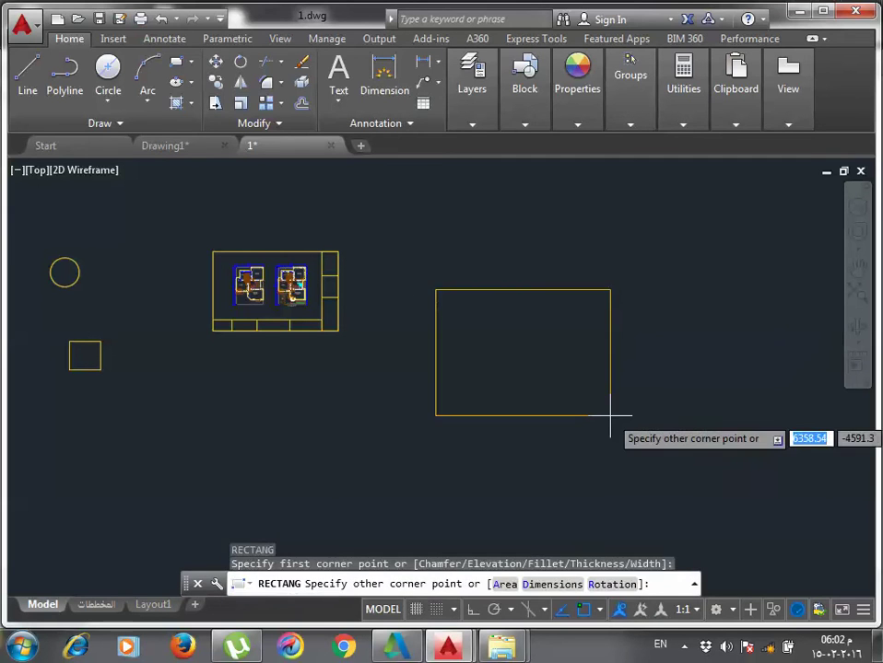
pyautogui.write('D')
pyautogui.press('Return')
pyautogui.write('420')
pyautogui.press('Return')
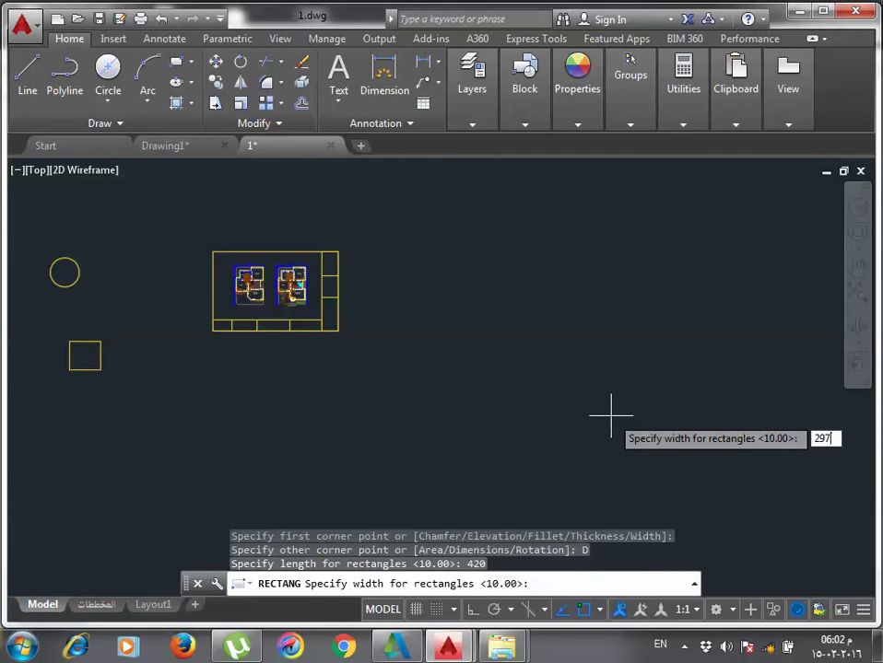
pyautogui.press('Return')
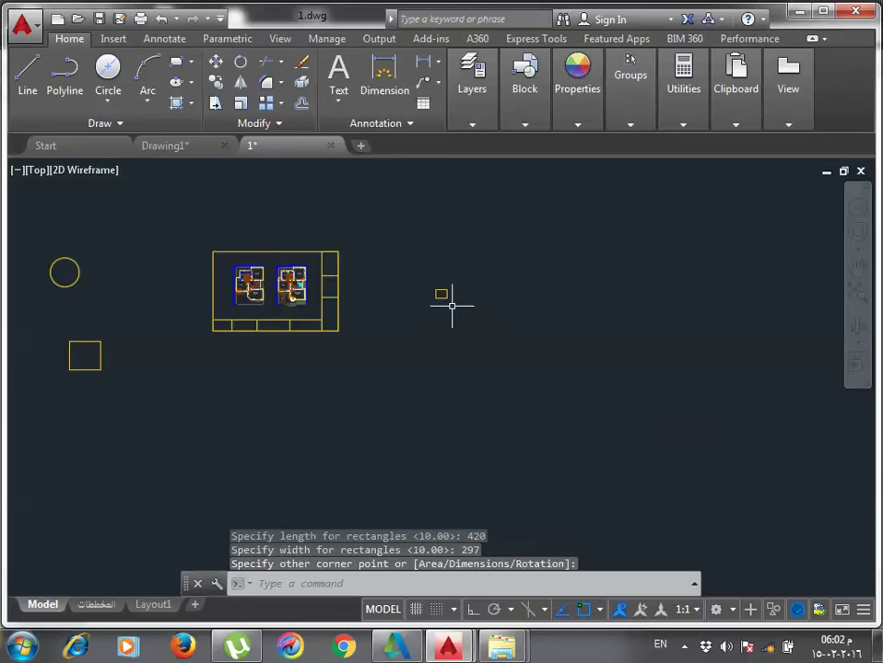
pyautogui.scroll(3, 448, 299)
pyautogui.scroll(5, 441, 287)
pyautogui.scroll(-4, 486, 322)
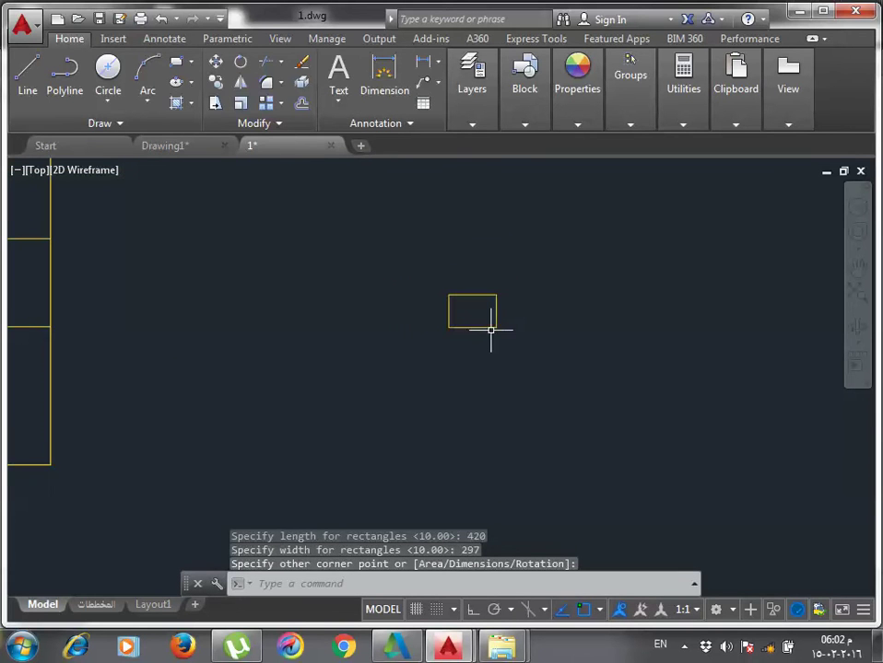
pyautogui.click(495, 327)
# Scale the new rectangle by 10 from its lower-left corner.
pyautogui.click(516, 358)
pyautogui.click(476, 293)
pyautogui.write('sc')
pyautogui.press('Return')
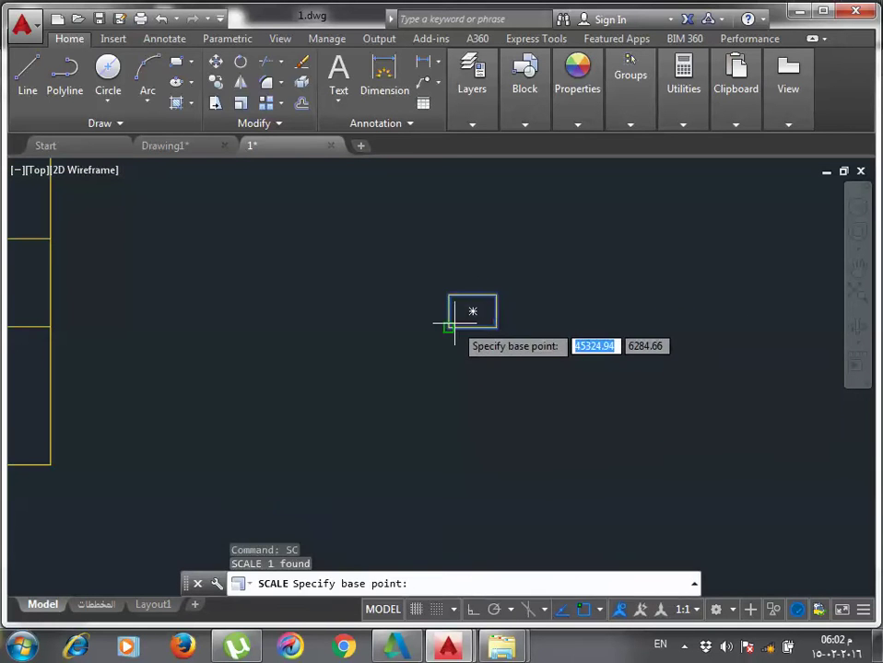
pyautogui.click(449, 327)
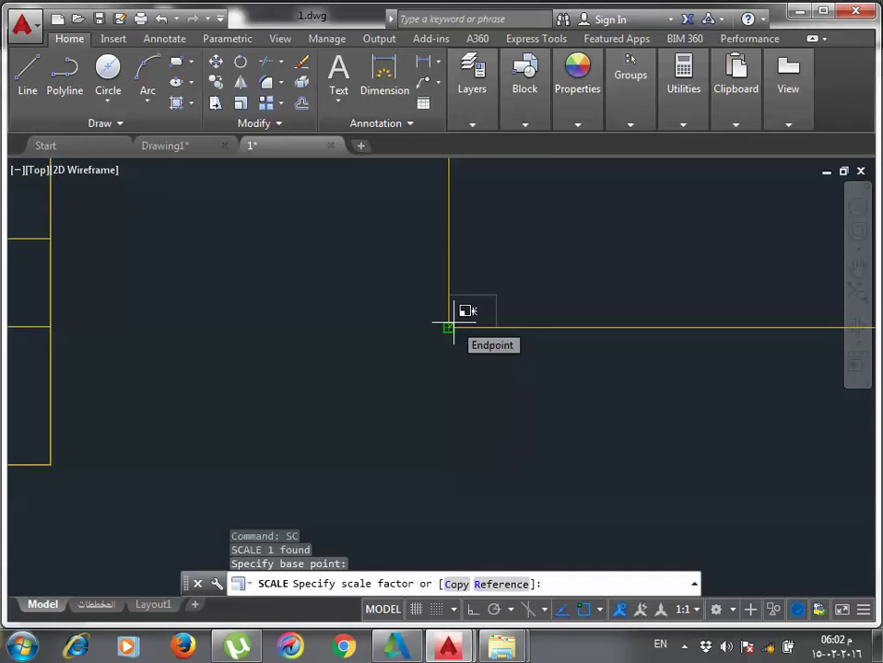
pyautogui.write('10')
pyautogui.press('Return')
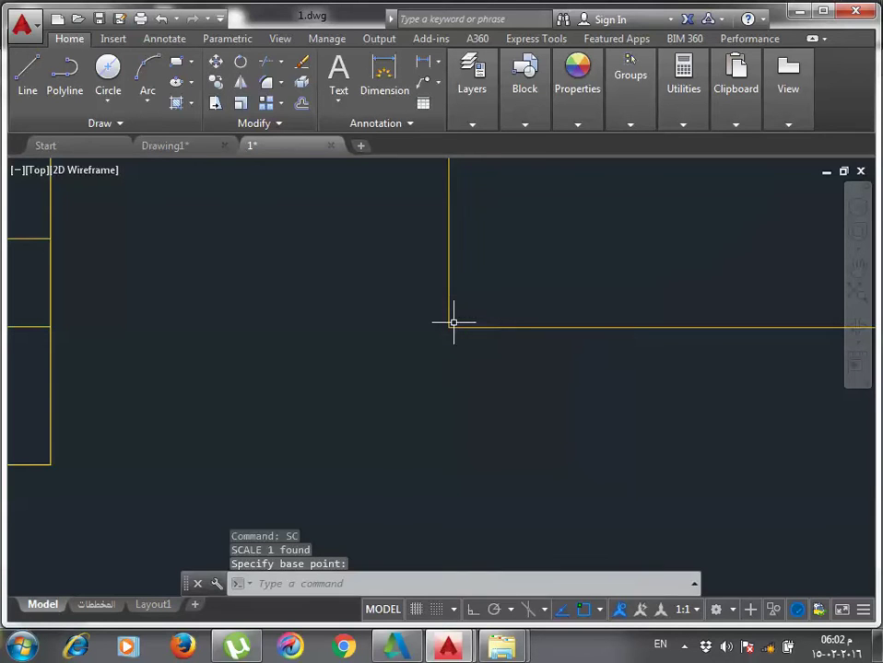
pyautogui.scroll(-10, 452, 323)
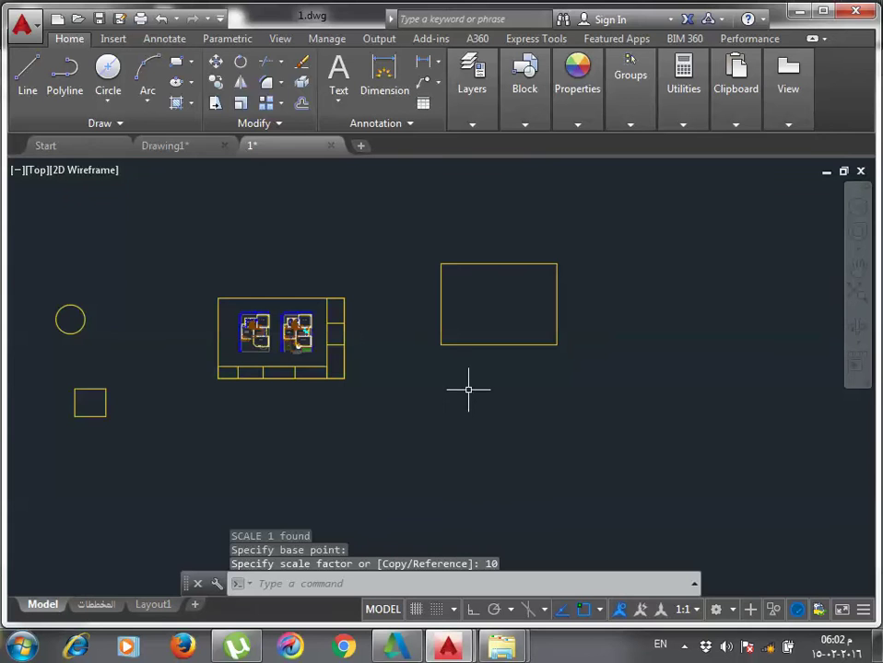
# Move both floor plans inside the large scaled frame.
pyautogui.click(232, 359)
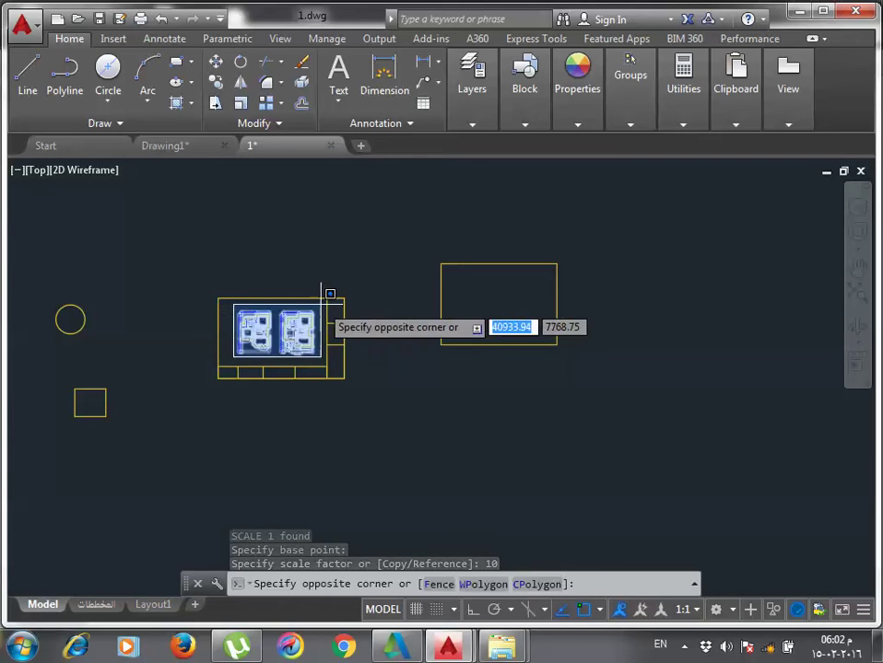
pyautogui.click(293, 352)
pyautogui.write('m')
pyautogui.press('Return')
pyautogui.click(203, 345)
pyautogui.scroll(4, 490, 309)
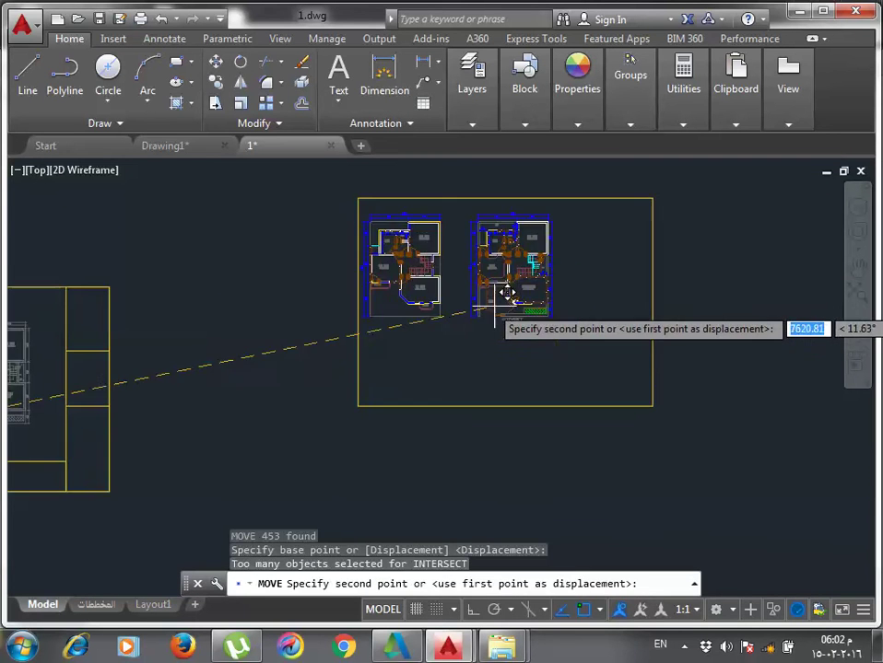
pyautogui.click(541, 332)
pyautogui.press('Escape')
pyautogui.moveTo(590, 351); pyautogui.dragTo(539, 348, button='middle')
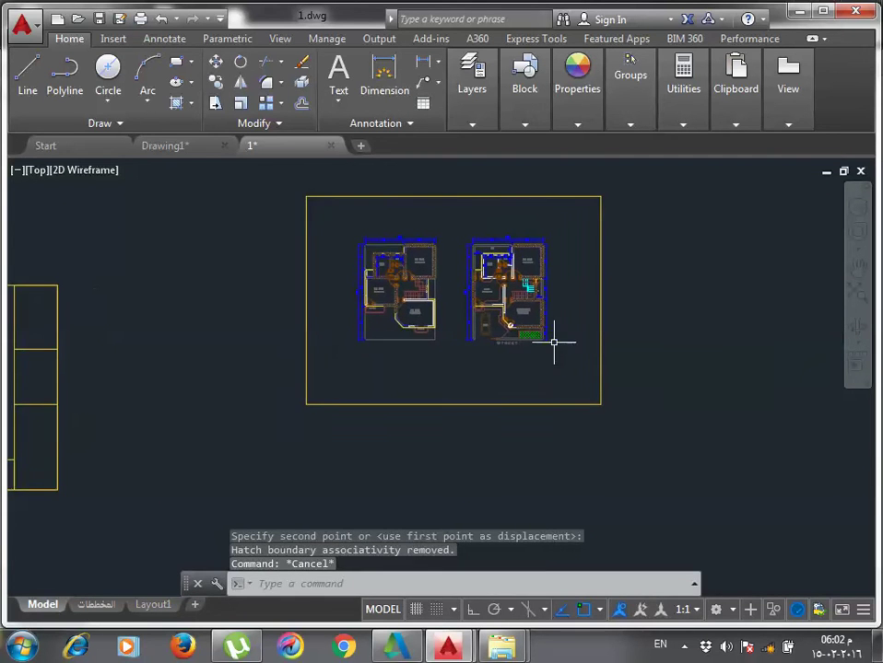
# Draw a vertical right-strip line and a horizontal bottom title-strip line across the frame.
pyautogui.write('l')
pyautogui.press('Return')
pyautogui.click(571, 197)
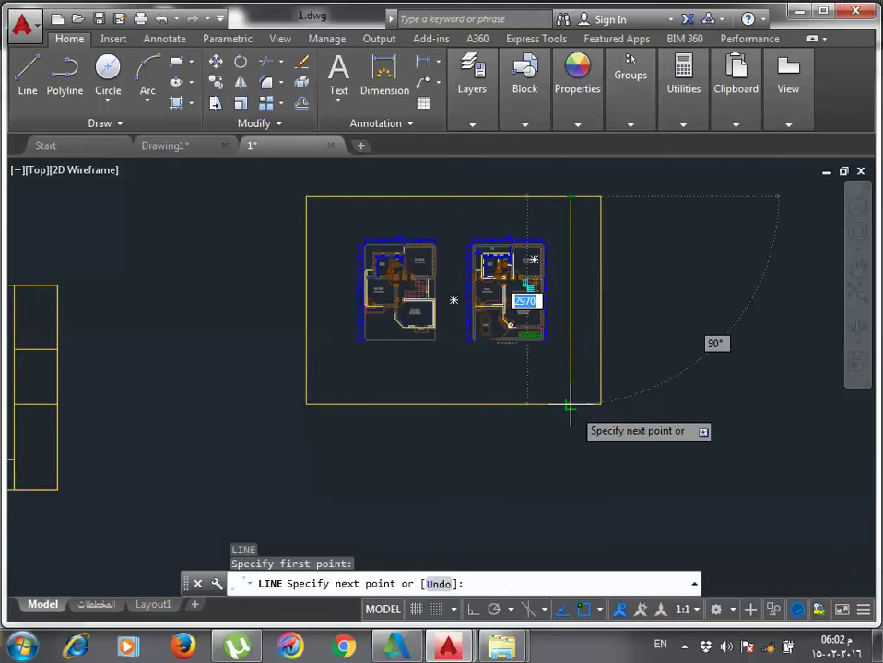
pyautogui.click(570, 404)
pyautogui.press('Return')
pyautogui.press('Return')
pyautogui.click(600, 382)
pyautogui.click(306, 382)
pyautogui.press('Escape')
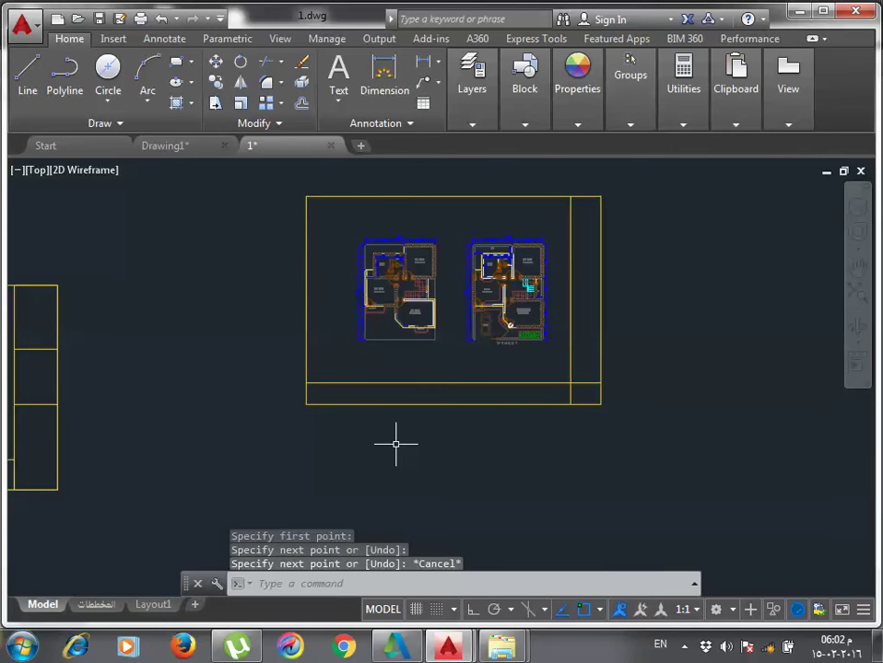
pyautogui.moveTo(404, 350); pyautogui.dragTo(402, 350, button='middle')
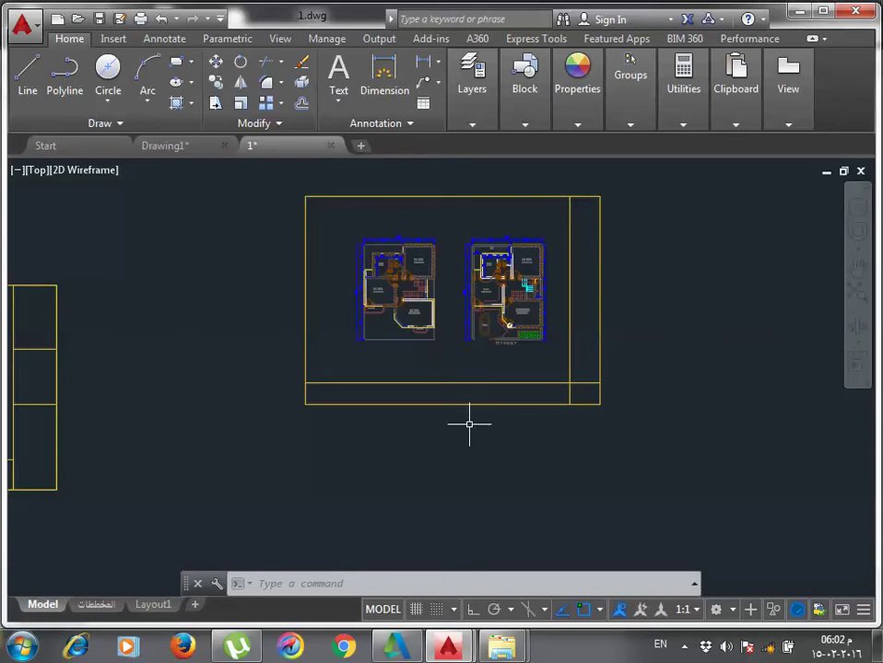
pyautogui.hotkey('ctrl', 'p')
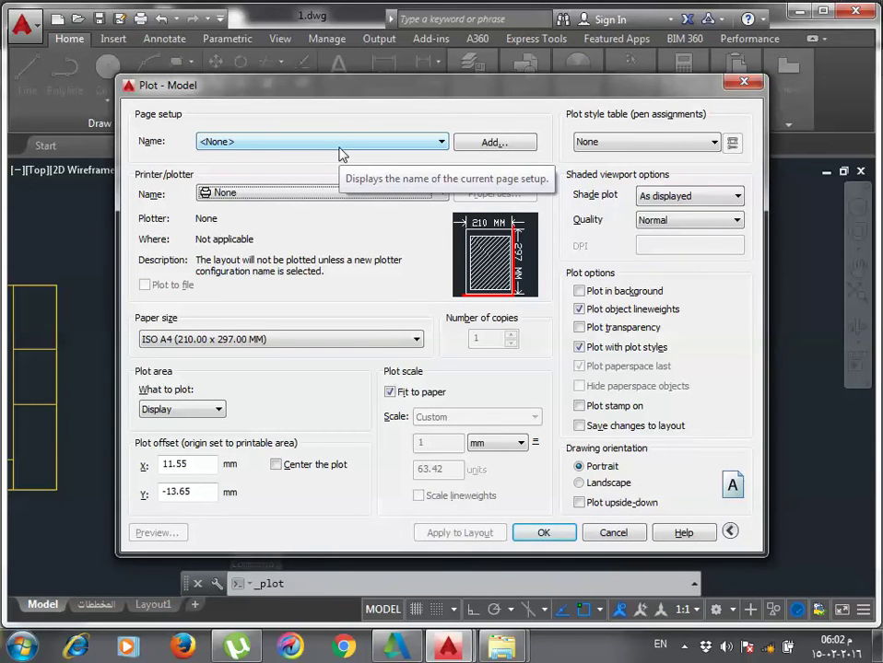
# Load the <Previous plot> page setup in the Plot dialog.
pyautogui.click(337, 146)
pyautogui.click(332, 169)
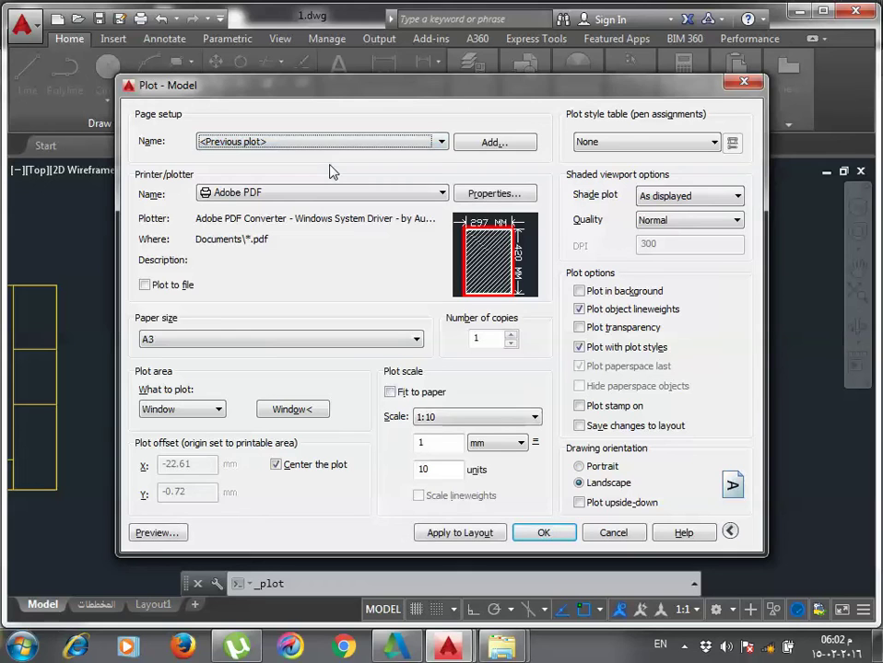
pyautogui.click(334, 145)
pyautogui.click(334, 144)
# Window the plot area to the frame corners and preview it at 1:10.
pyautogui.click(292, 409)
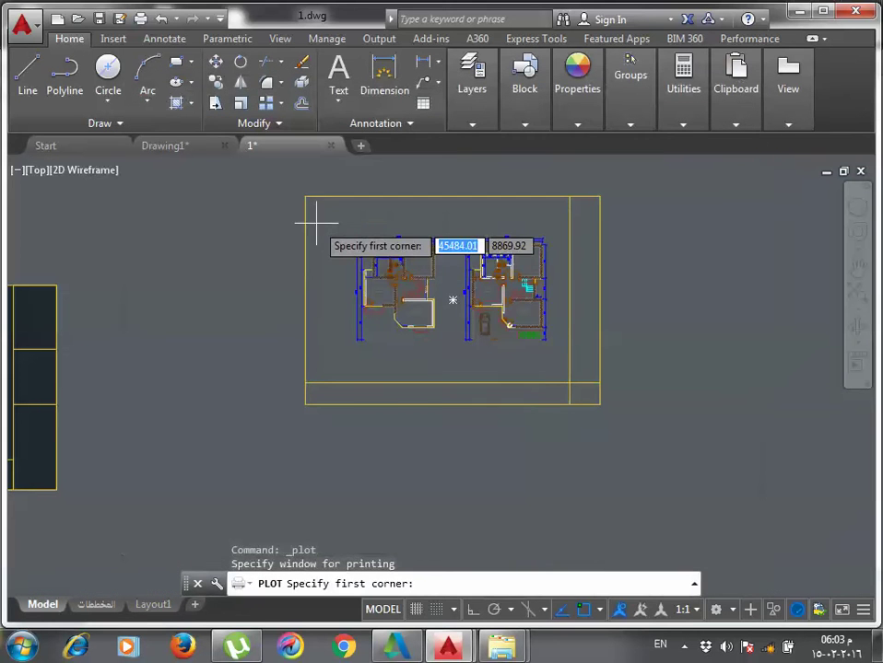
pyautogui.click(305, 196)
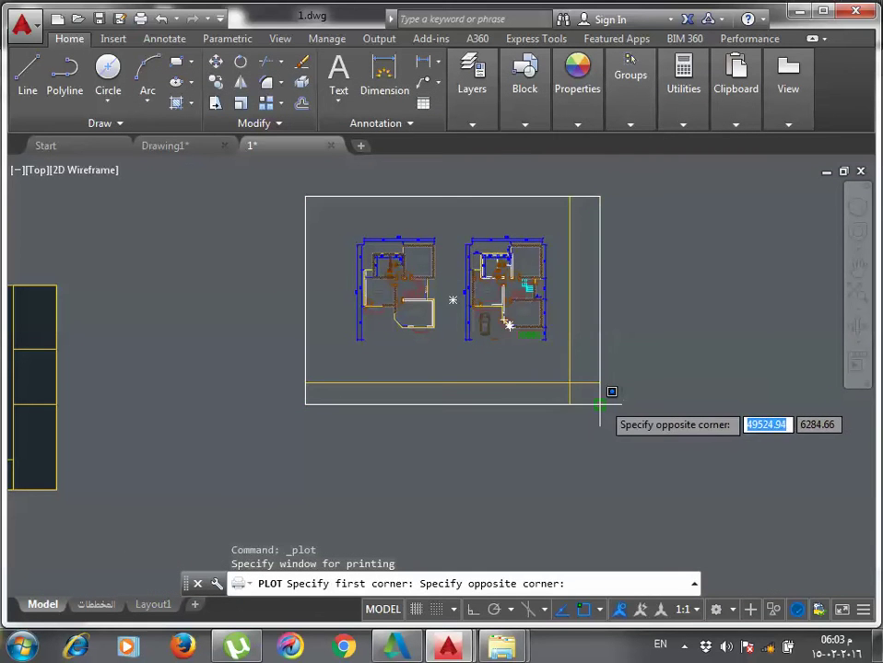
pyautogui.click(600, 403)
pyautogui.click(146, 538)
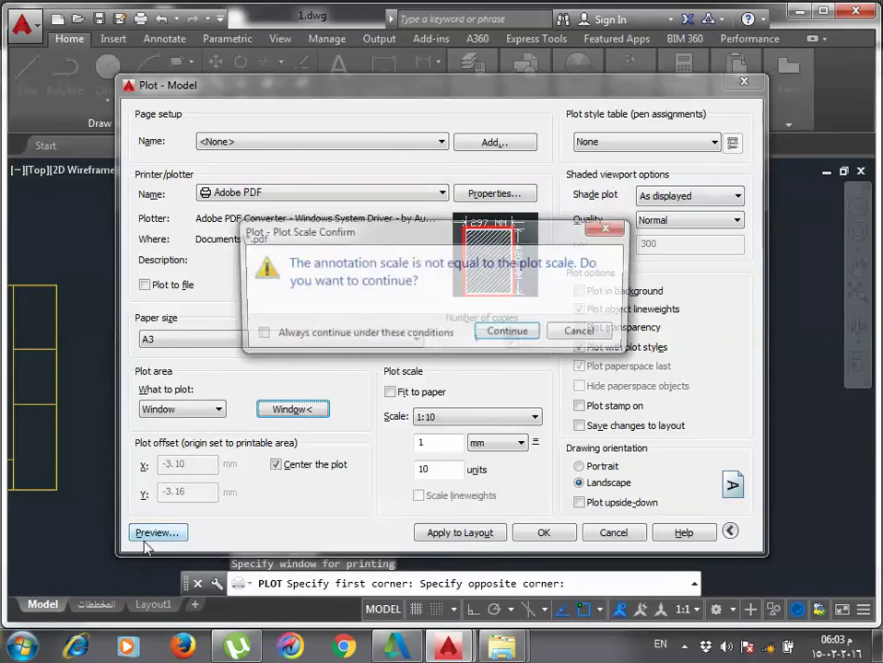
pyautogui.click(422, 338)
pyautogui.click(522, 339)
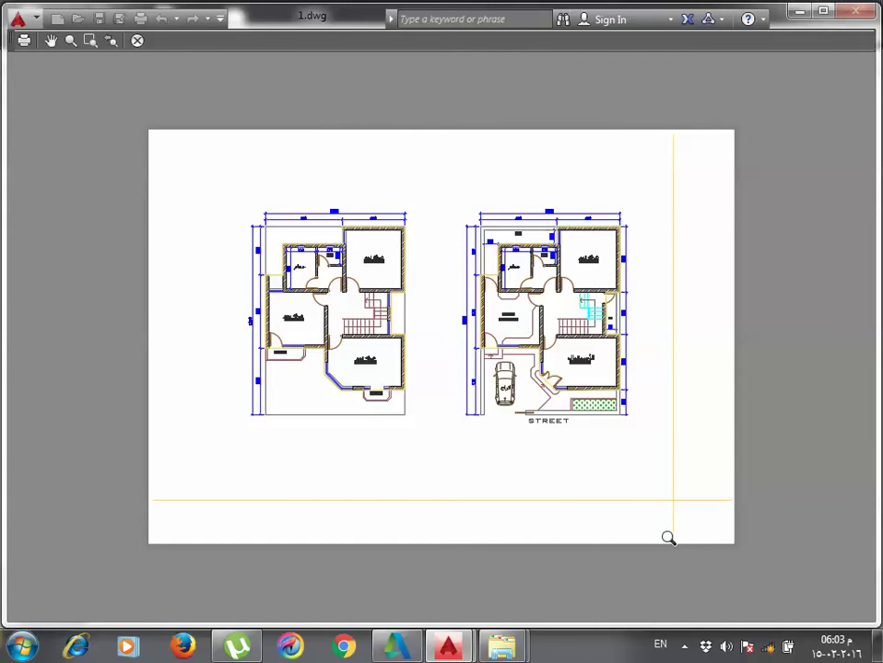
pyautogui.press('Escape')
pyautogui.press('Escape')
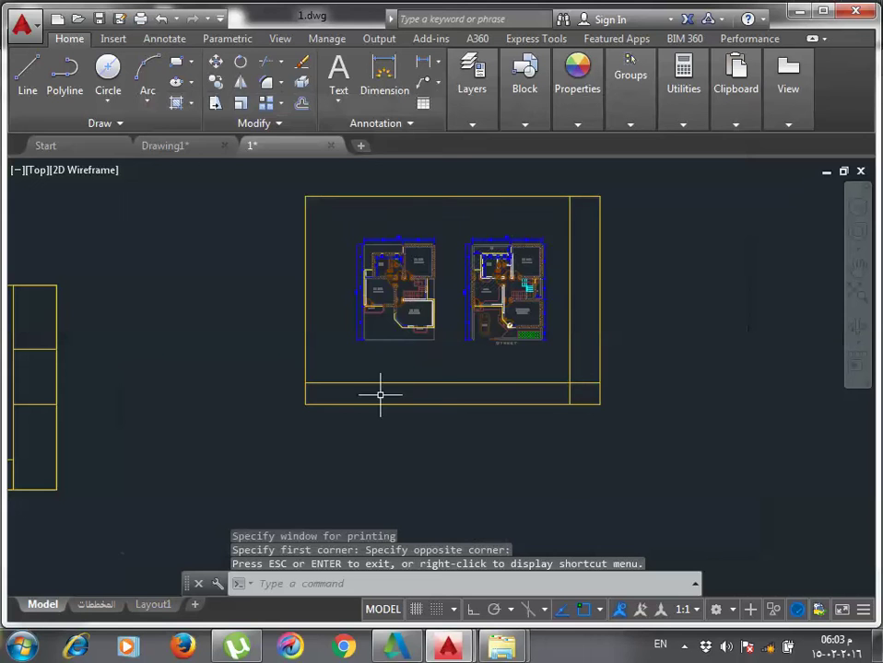
pyautogui.moveTo(506, 274)
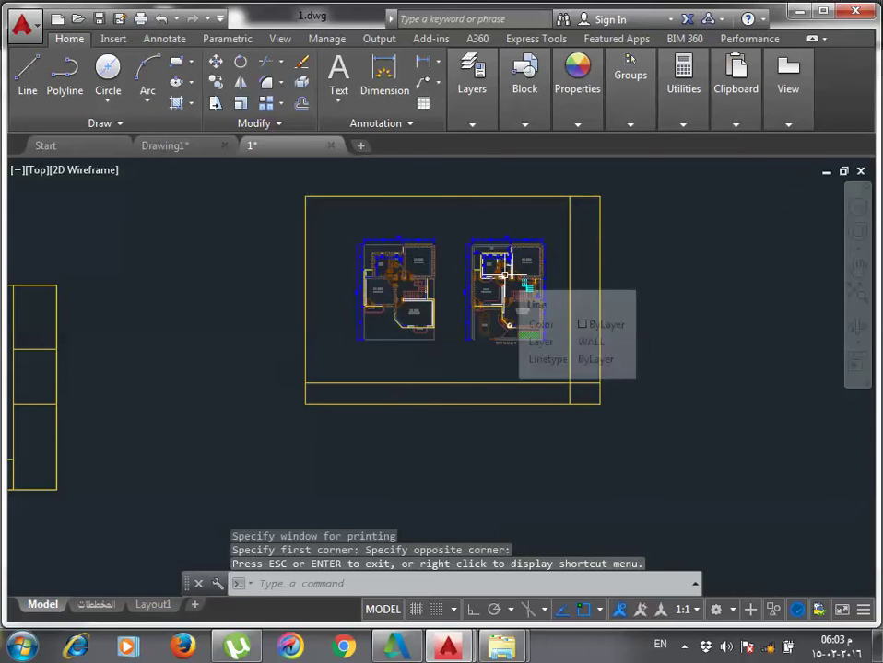
# Reuse the <Previous plot> setup with Fit to paper and preview the frame.
pyautogui.hotkey('ctrl', 'p')
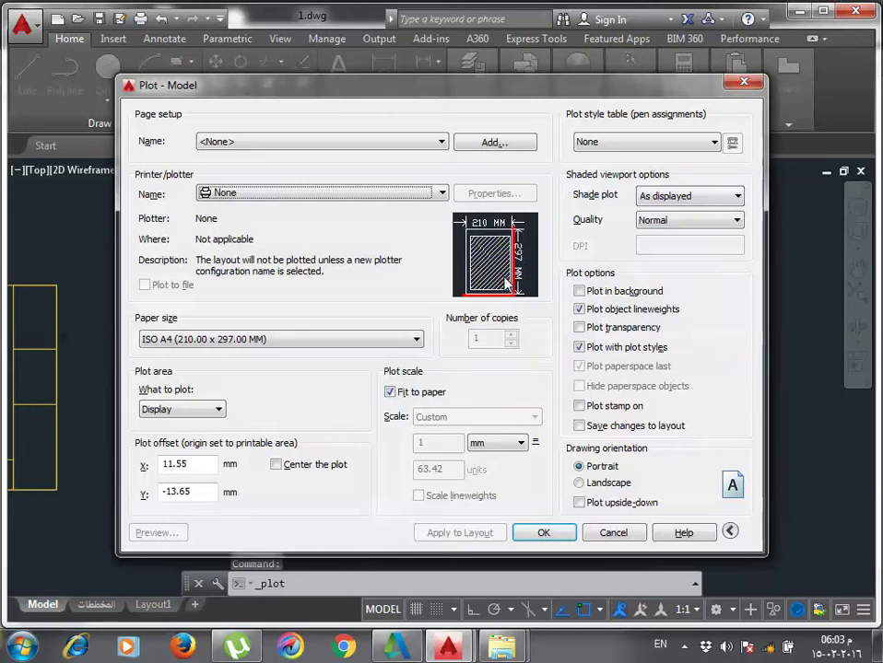
pyautogui.click(302, 141)
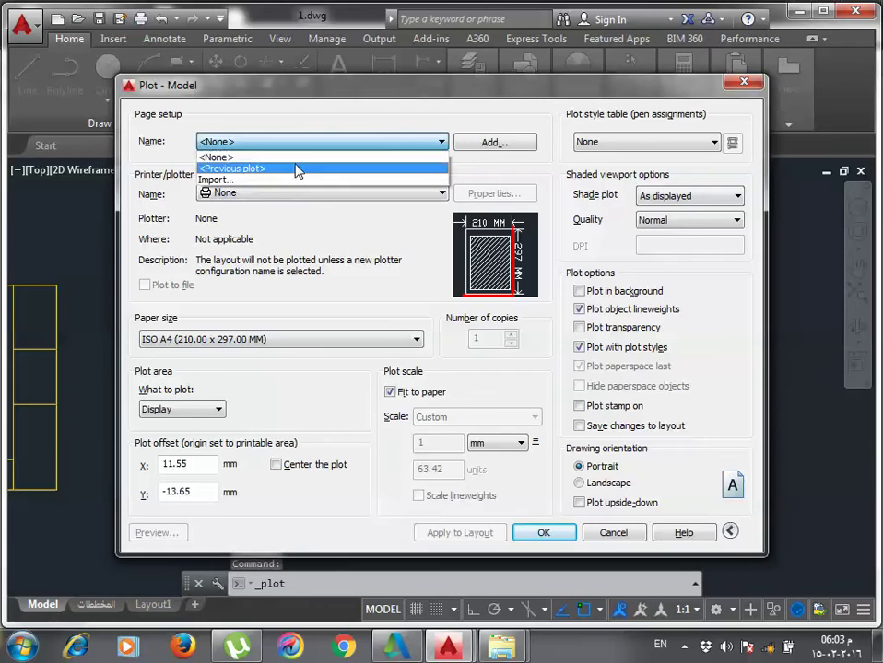
pyautogui.click(299, 170)
pyautogui.click(389, 392)
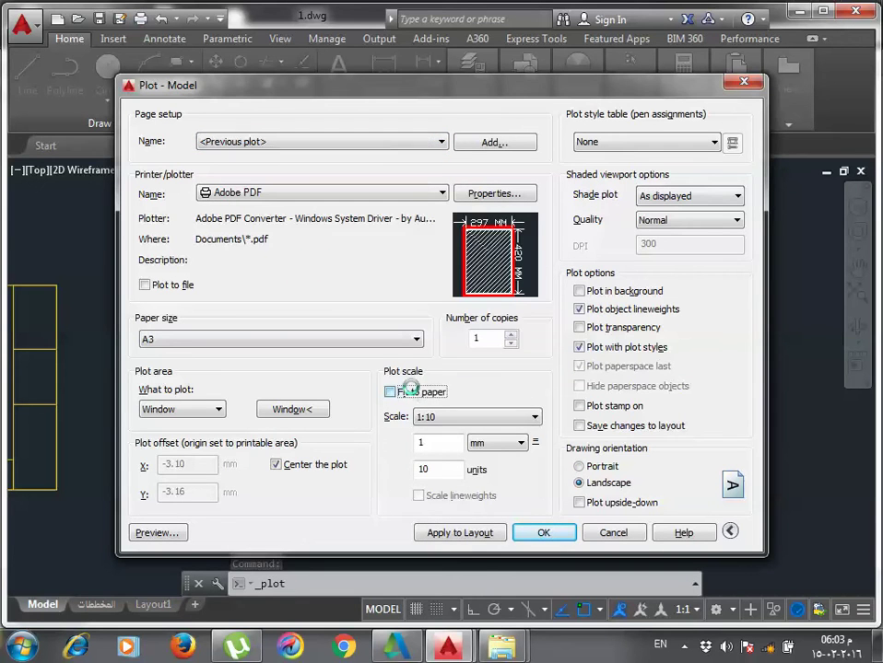
pyautogui.click(178, 532)
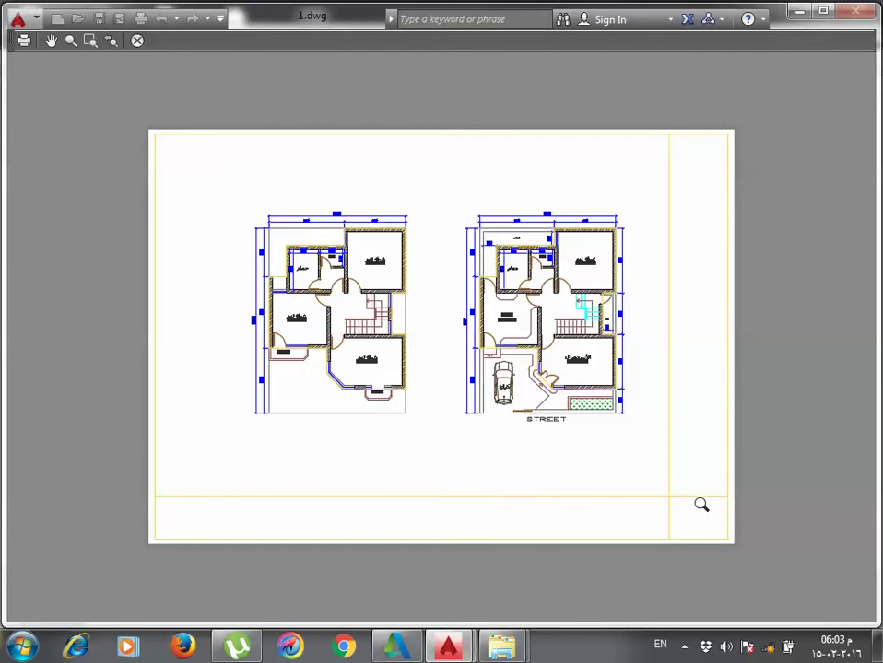
pyautogui.press('Escape')
pyautogui.click(704, 472)
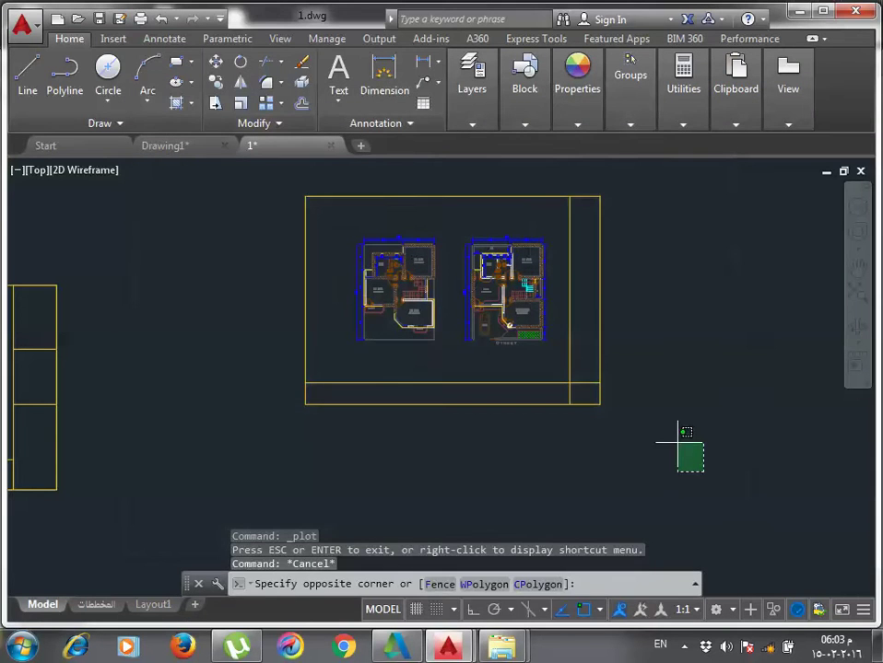
pyautogui.click(572, 180)
pyautogui.write('s')
pyautogui.press('Return')
pyautogui.click(681, 286)
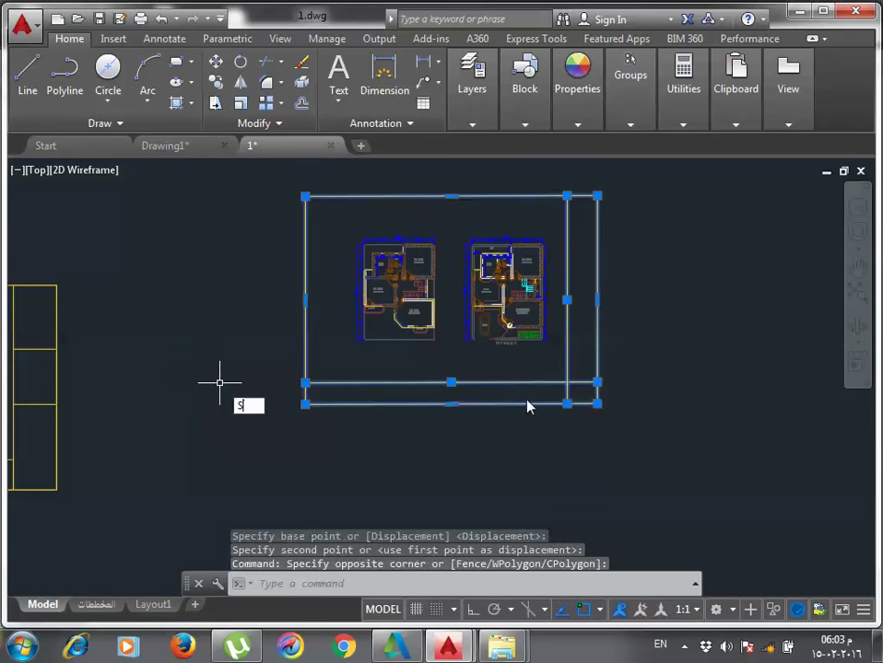
pyautogui.press('Escape')
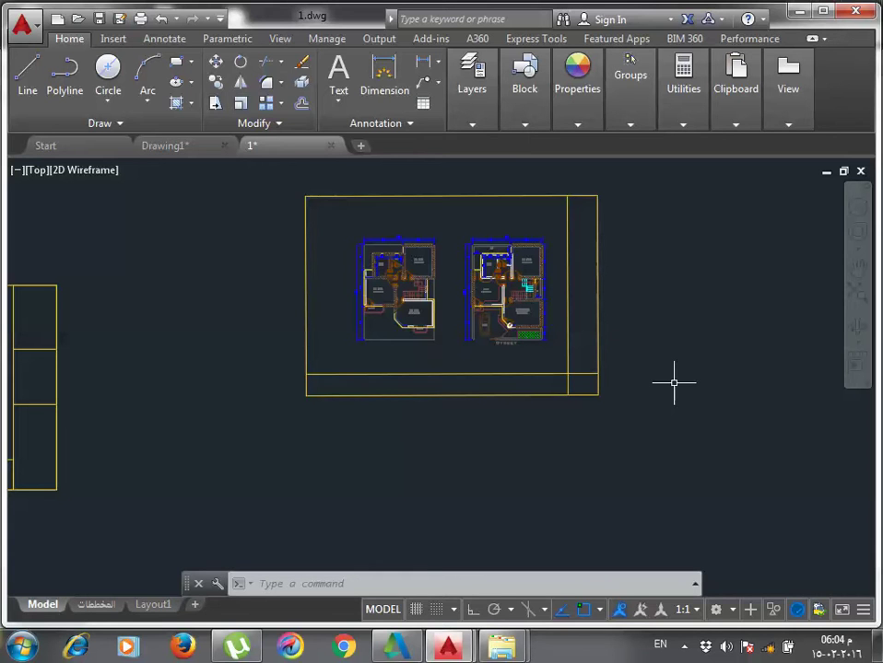
pyautogui.hotkey('ctrl', 'z')
pyautogui.hotkey('ctrl', 'z')
pyautogui.hotkey('ctrl', 'z')
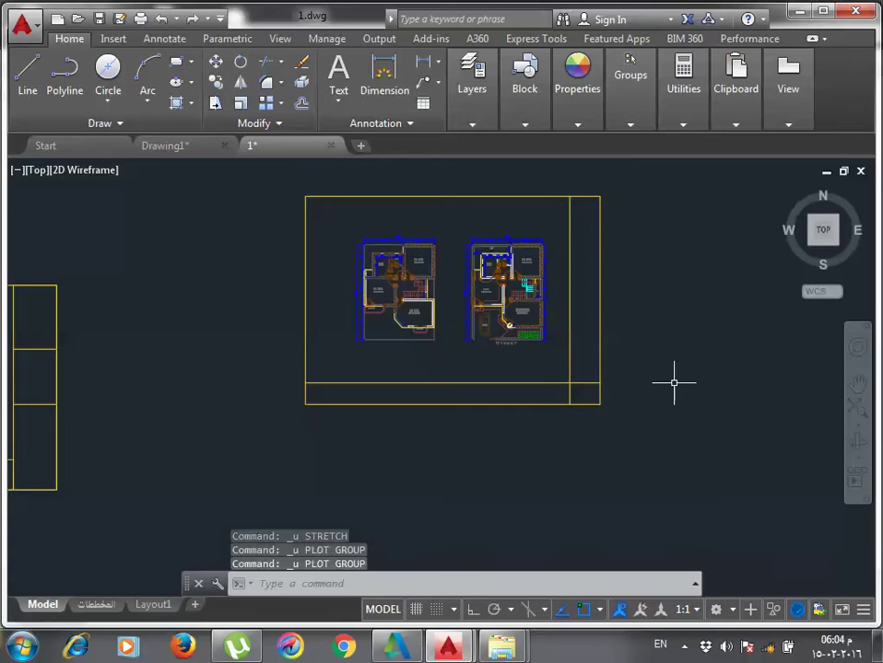
pyautogui.hotkey('ctrl', 'z')
pyautogui.click(630, 79)
pyautogui.press('Escape')
pyautogui.scroll(-1, 581, 348)
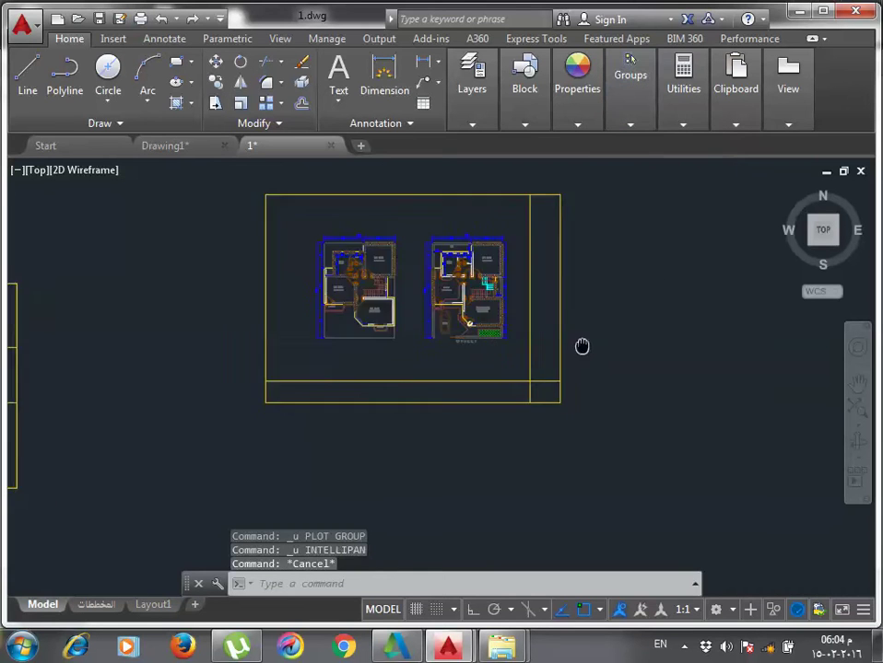
pyautogui.scroll(-5, 400, 326)
# Draw a 420 × 297 rectangle in empty space.
pyautogui.write('REC')
pyautogui.press('Return')
pyautogui.click(477, 282)
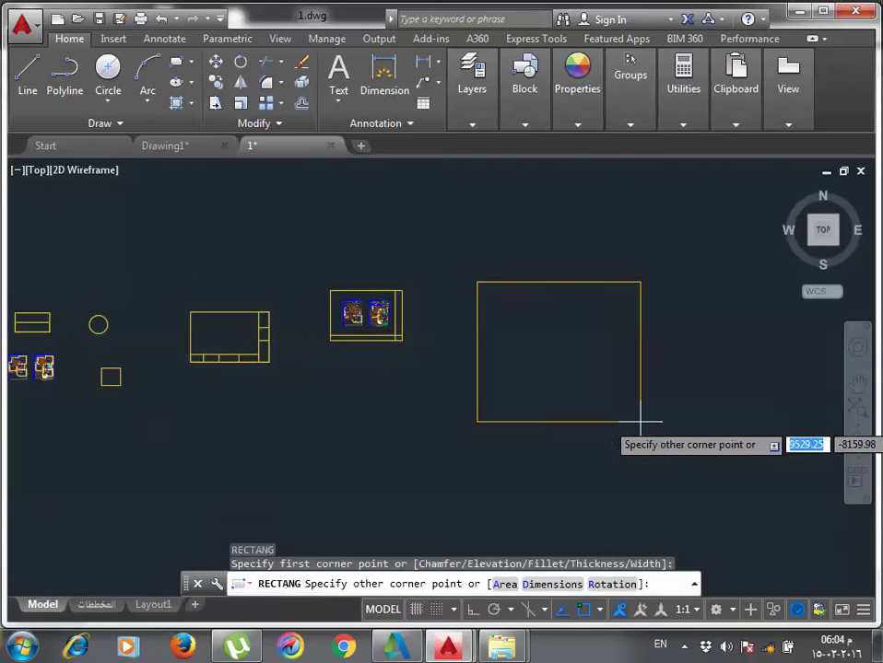
pyautogui.write('D')
pyautogui.press('Return')
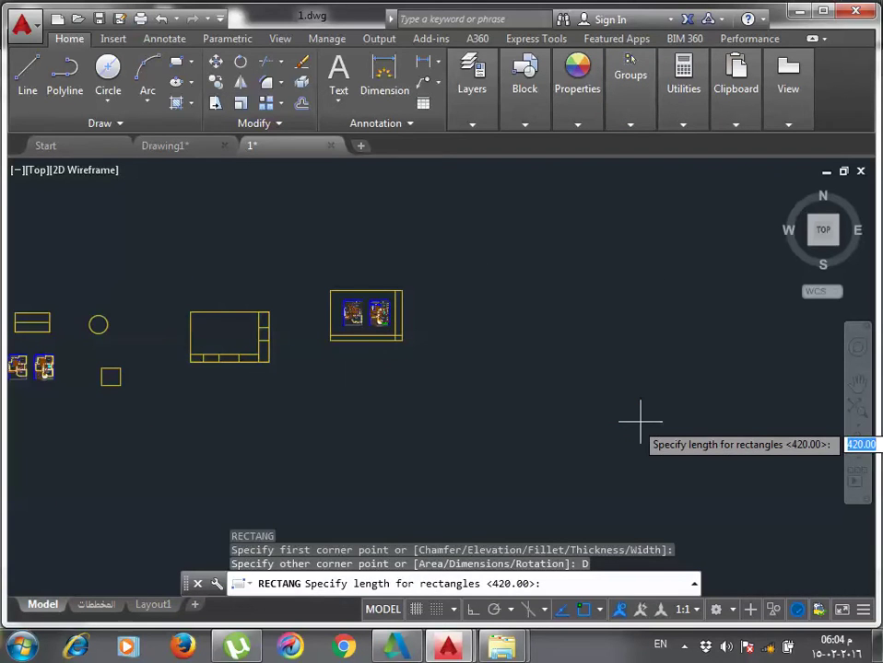
pyautogui.write('42')
pyautogui.press('Return')
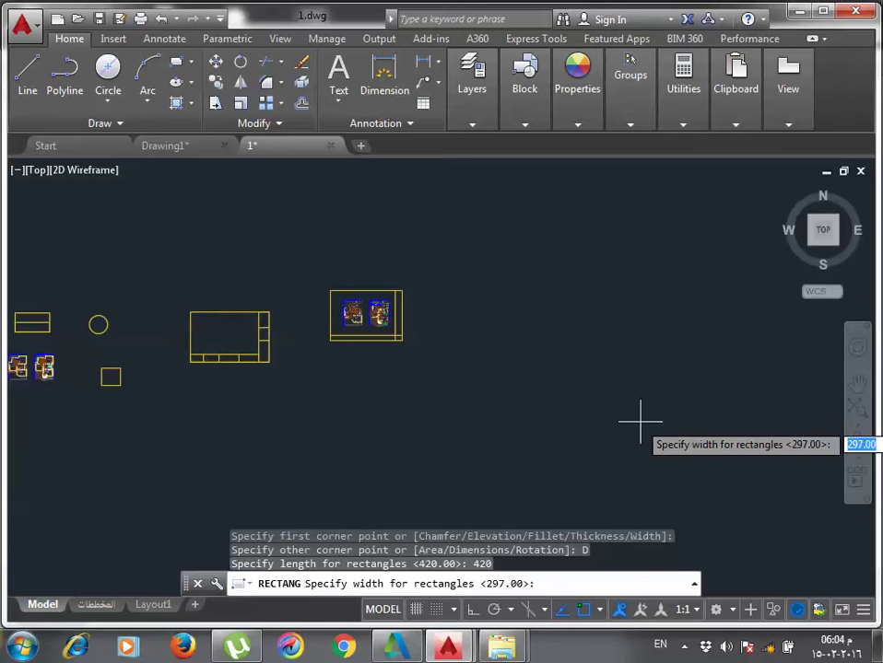
pyautogui.write('297')
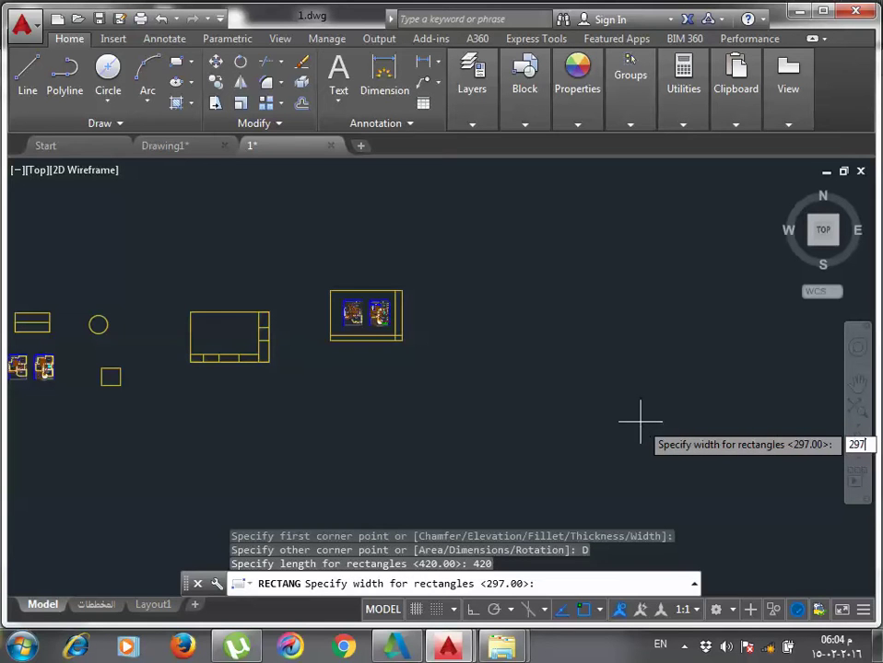
pyautogui.press('Return')
pyautogui.scroll(5, 498, 304)
pyautogui.click(494, 313)
# Scale the new rectangle by 10 from its top-left corner.
pyautogui.moveTo(494, 312); pyautogui.dragTo(385, 286)
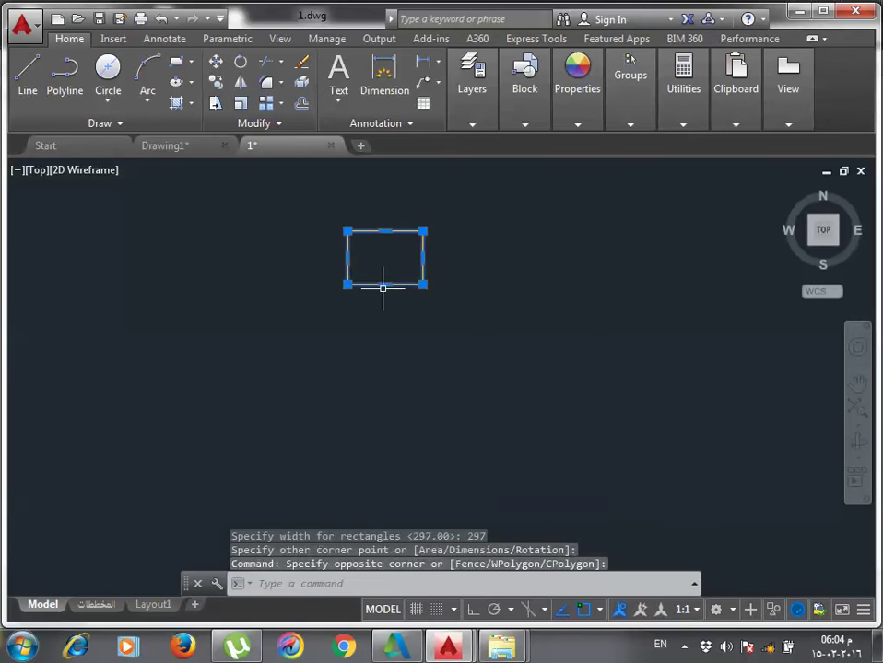
pyautogui.write('sc')
pyautogui.press('Return')
pyautogui.click(347, 230)
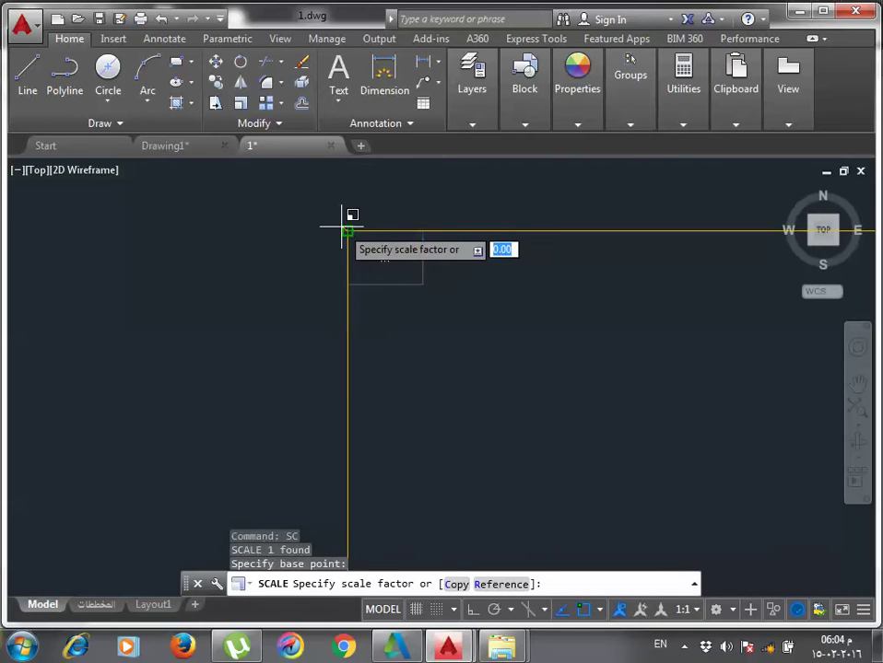
pyautogui.write('10')
pyautogui.press('Return')
pyautogui.scroll(-5, 364, 331)
pyautogui.moveTo(375, 351); pyautogui.dragTo(399, 355, button='middle')
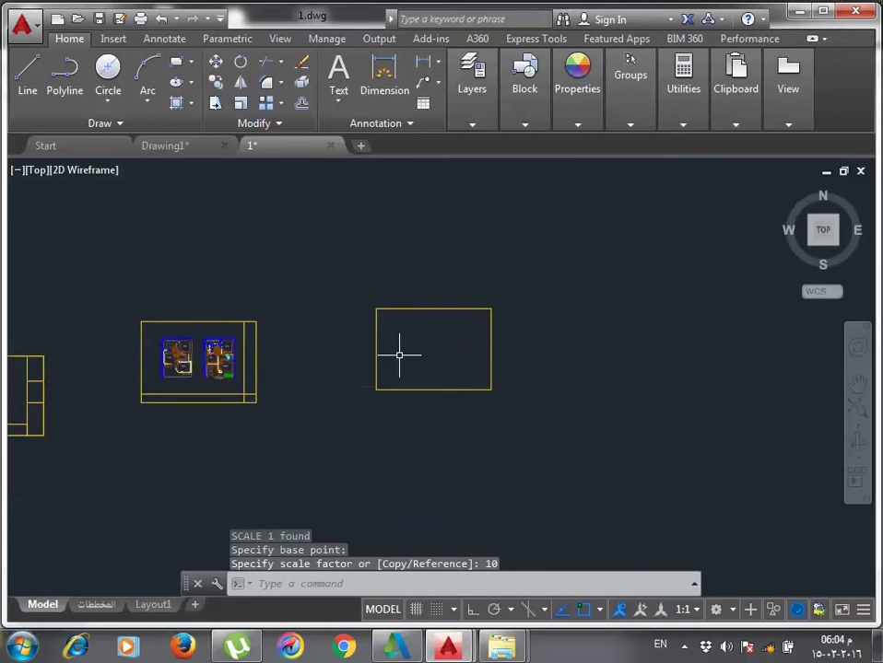
pyautogui.scroll(2, 406, 377)
pyautogui.scroll(2, 410, 386)
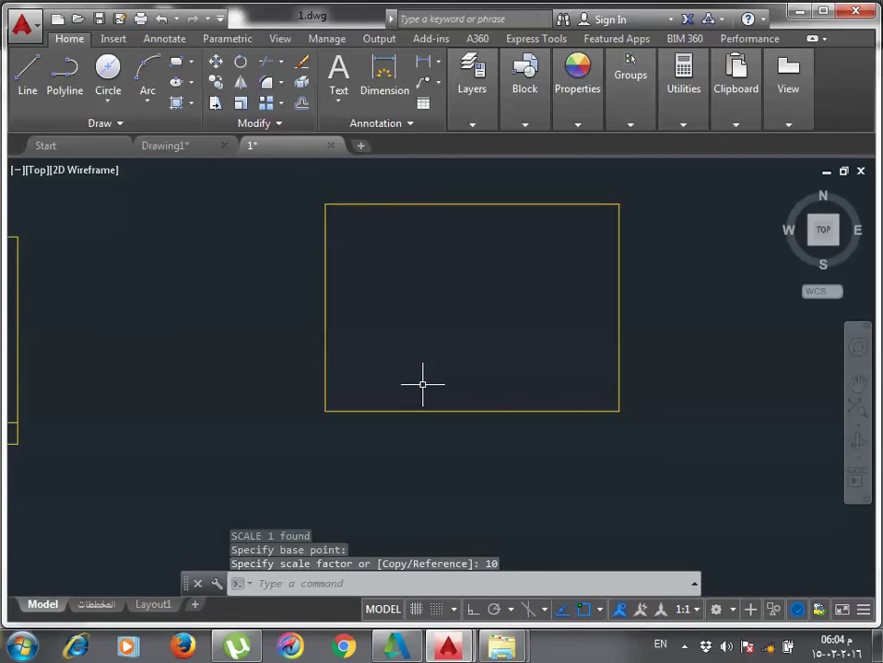
# Draw a horizontal title-strip line across the frame near its bottom.
pyautogui.write('l')
pyautogui.press('Return')
pyautogui.click(325, 387)
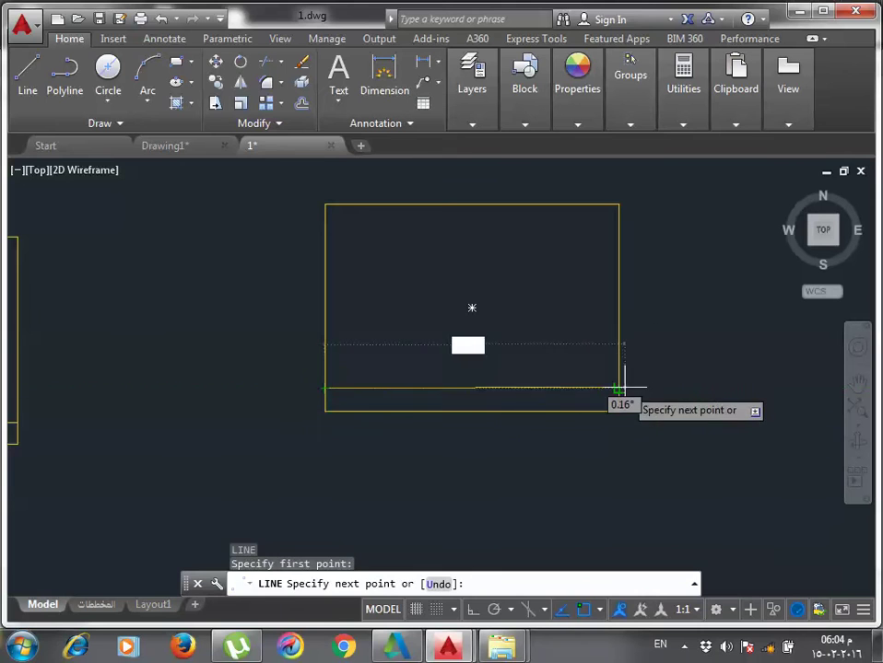
pyautogui.click(620, 388)
pyautogui.press('Escape')
pyautogui.click(26, 32)
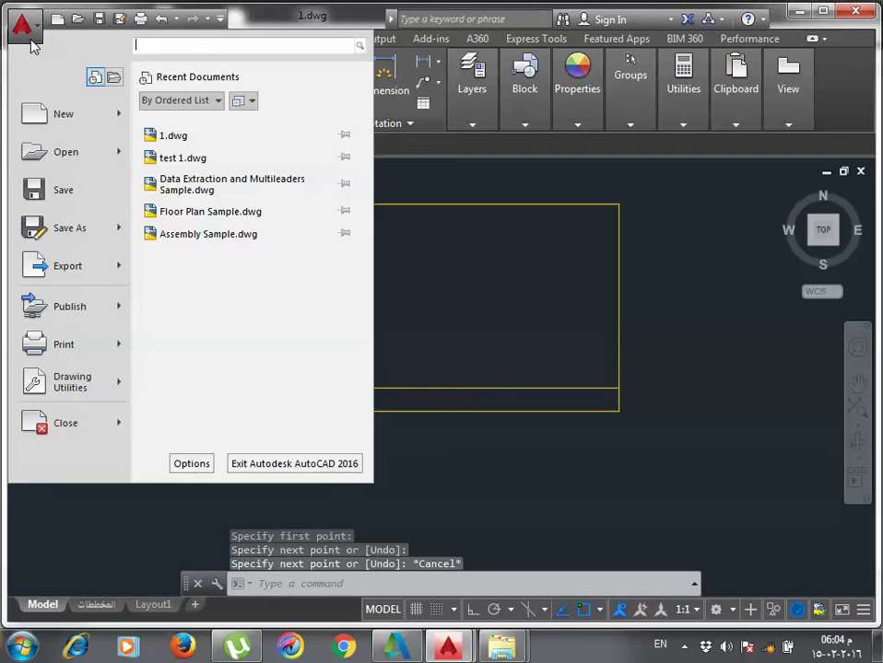
pyautogui.click(602, 377)
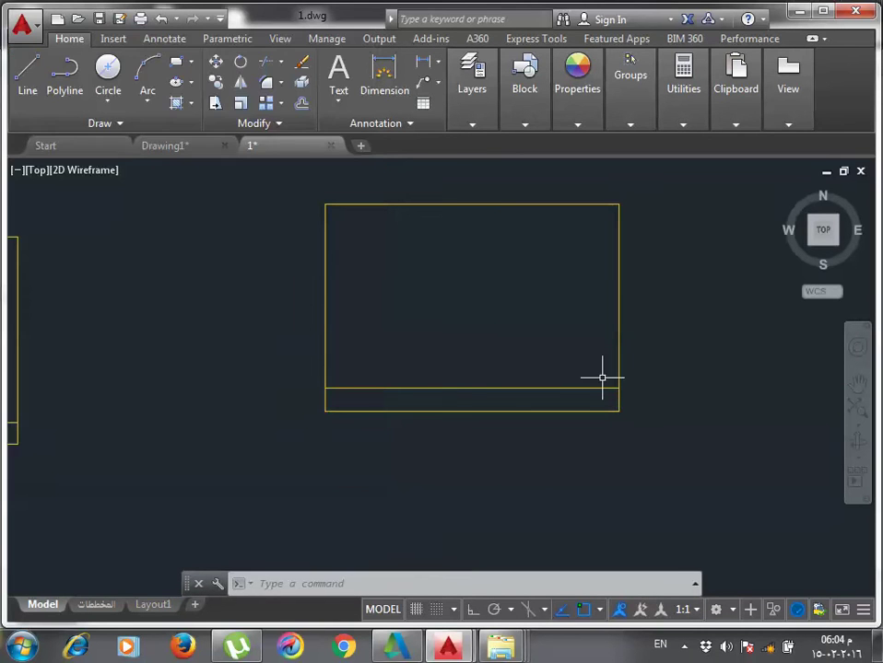
# Paste the desert photo into the drawing at default scale with no rotation.
pyautogui.hotkey('ctrl', 'v')
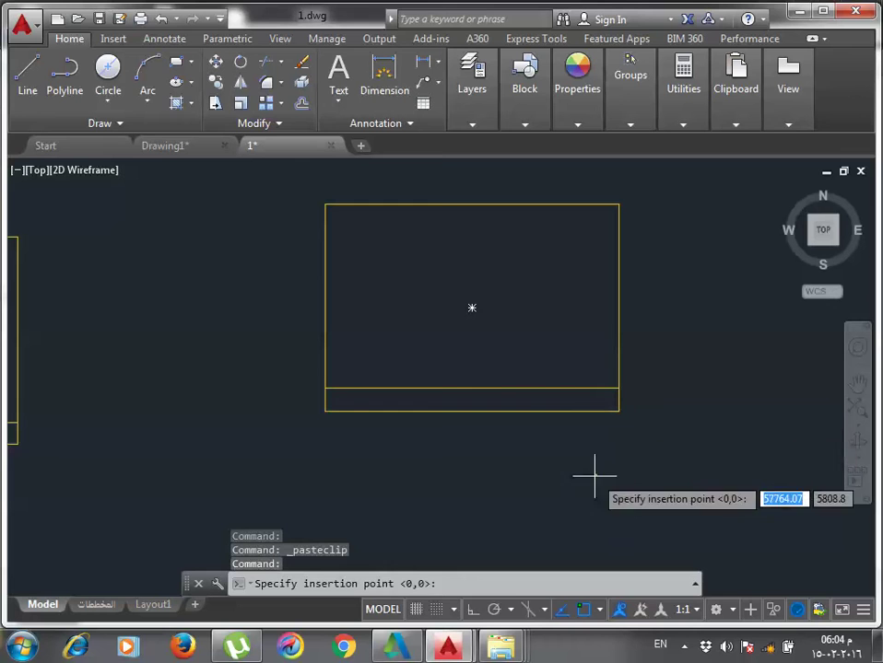
pyautogui.click(539, 458)
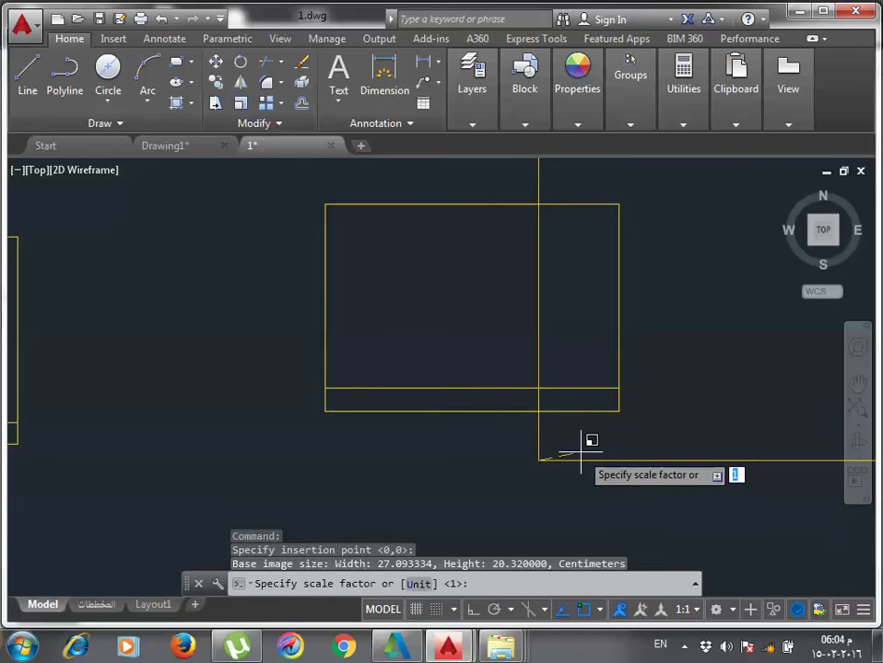
pyautogui.click(594, 448)
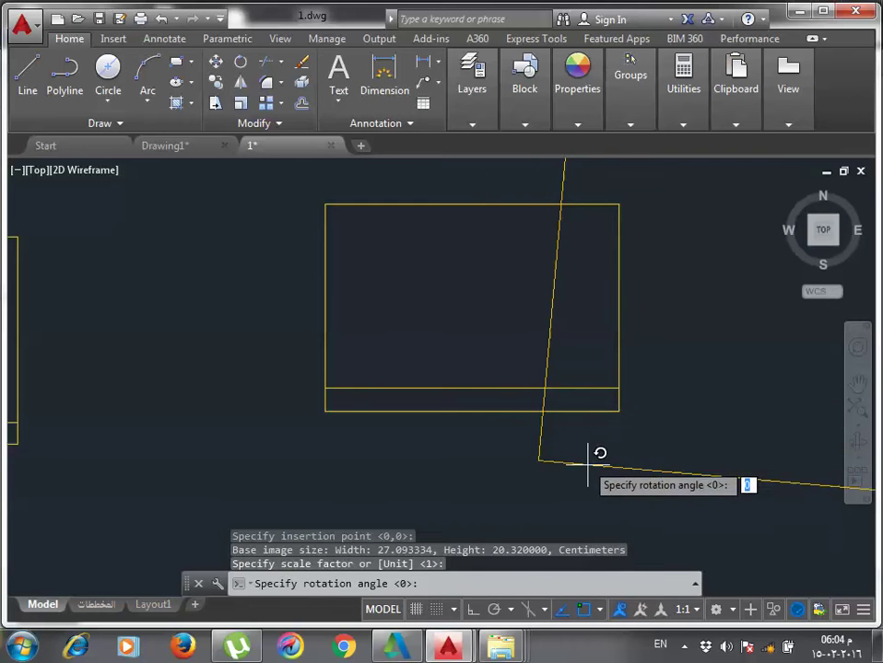
pyautogui.click(473, 611)
pyautogui.click(682, 487)
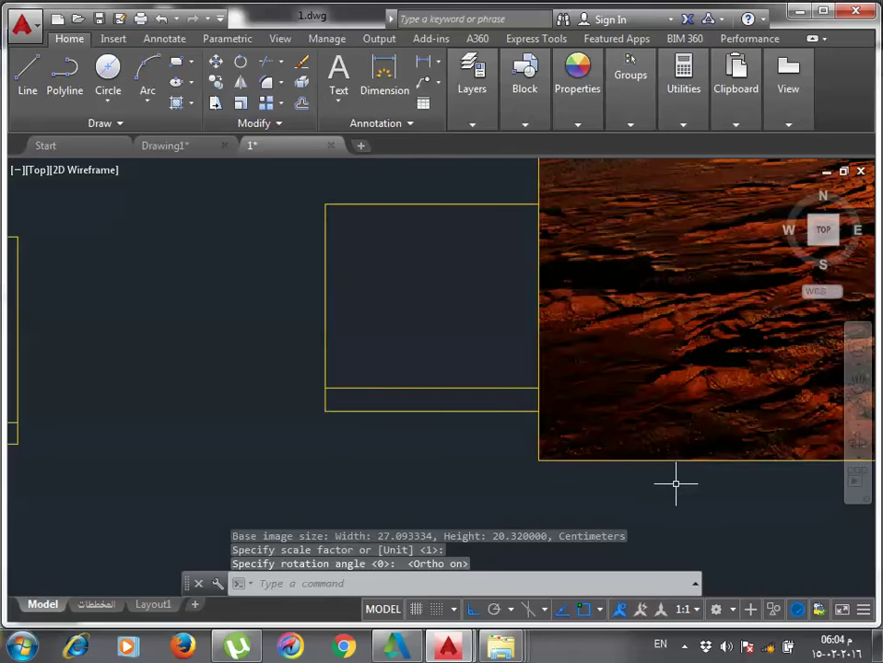
pyautogui.scroll(-1, 472, 425)
pyautogui.click(670, 475)
pyautogui.moveTo(619, 419); pyautogui.dragTo(452, 419, button='middle')
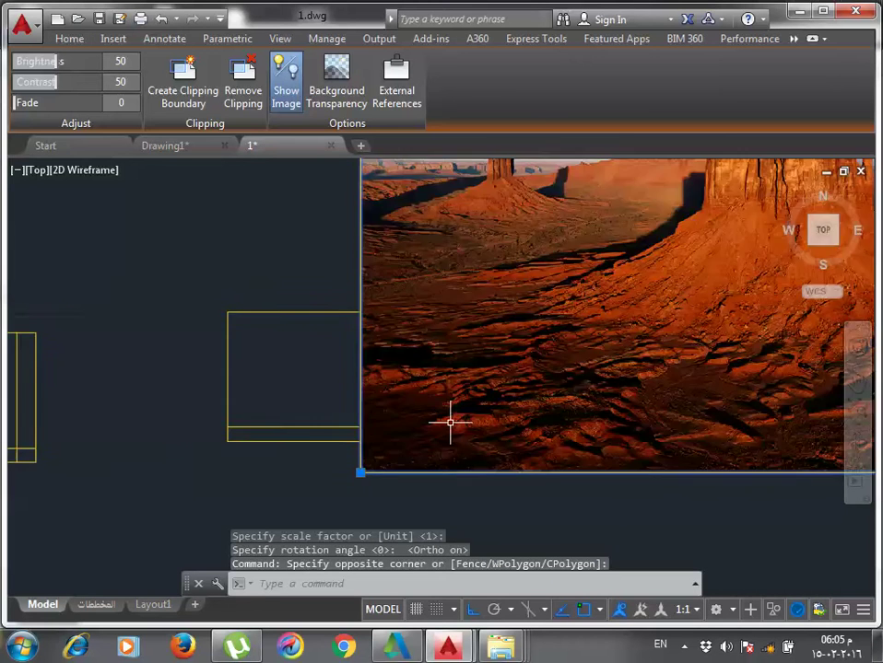
pyautogui.scroll(-2, 420, 460)
pyautogui.scroll(-5, 415, 466)
pyautogui.scroll(4, 416, 466)
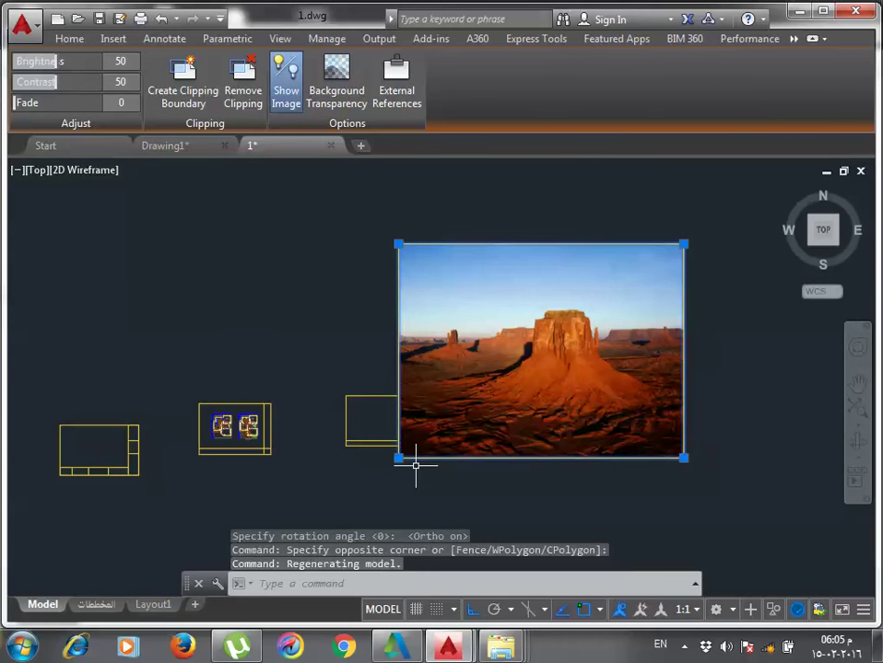
# Scale the photo by reference so its height matches the title strip's height.
pyautogui.write('c')
pyautogui.press('Return')
pyautogui.click(398, 457)
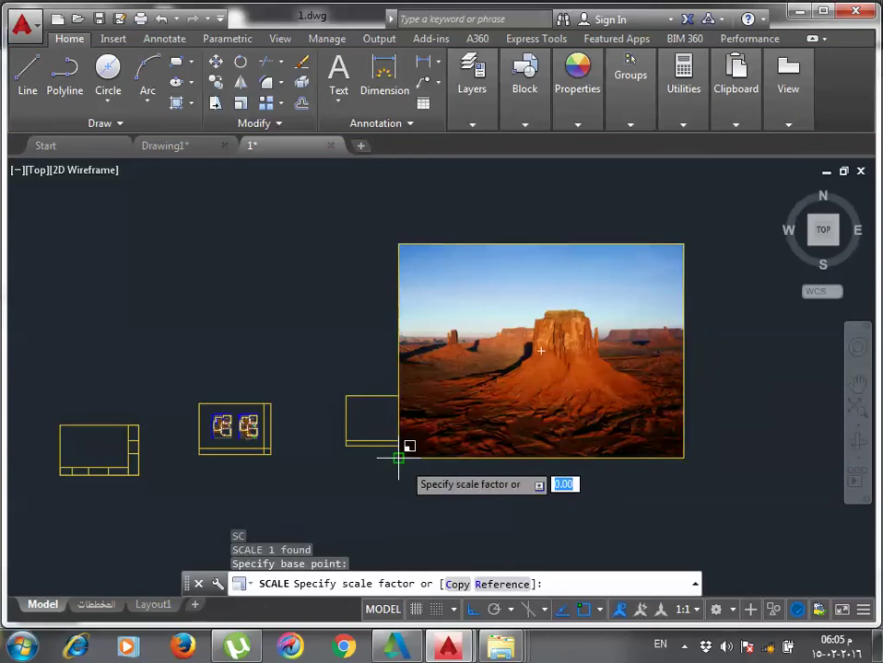
pyautogui.write('r')
pyautogui.press('Return')
pyautogui.click(398, 457)
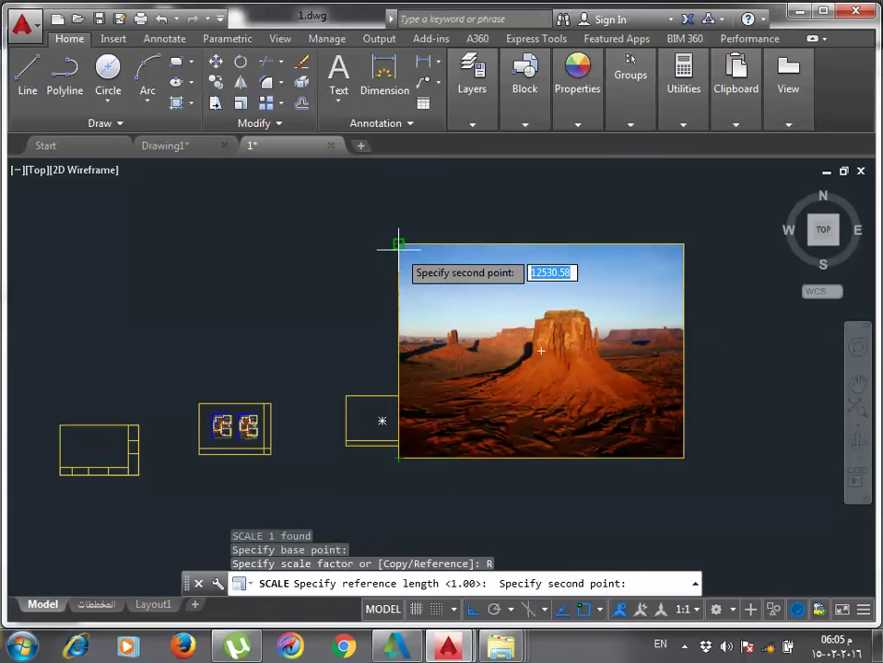
pyautogui.click(398, 244)
pyautogui.scroll(3, 395, 449)
pyautogui.scroll(4, 404, 466)
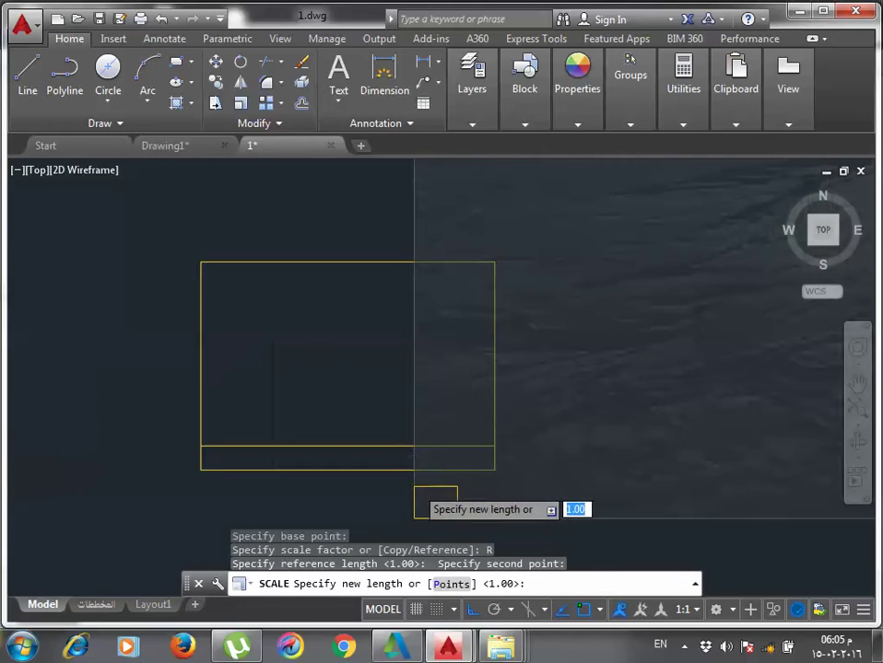
pyautogui.click(415, 485)
pyautogui.scroll(2, 415, 485)
# Move the shrunk photo to the left end of the title strip.
pyautogui.click(539, 505)
pyautogui.click(467, 479)
pyautogui.moveTo(479, 479); pyautogui.dragTo(525, 438, button='middle')
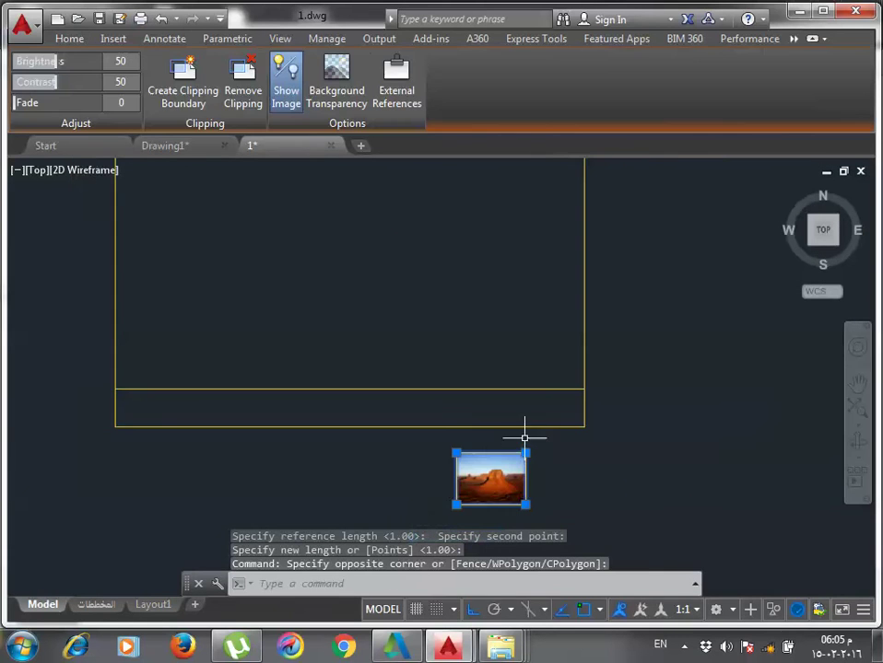
pyautogui.write('M')
pyautogui.press('Return')
pyautogui.click(456, 505)
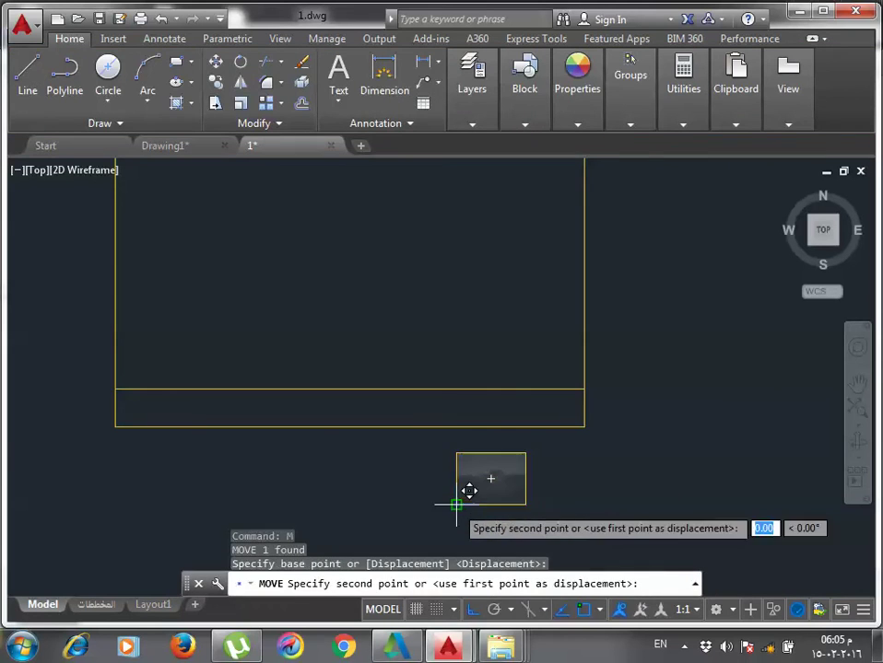
pyautogui.click(114, 426)
pyautogui.press('Escape')
pyautogui.scroll(2, 184, 378)
pyautogui.scroll(2, 266, 336)
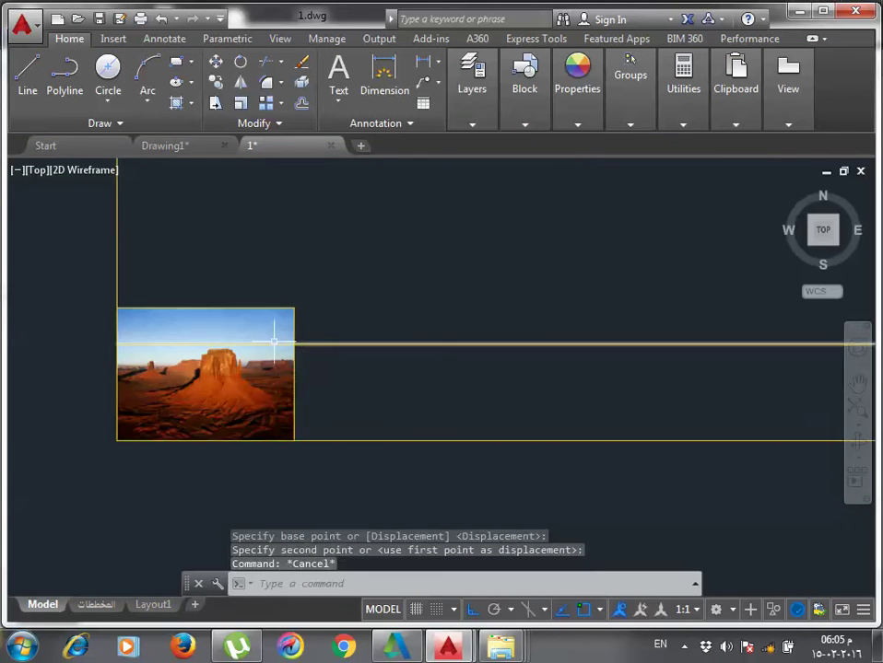
pyautogui.scroll(2, 374, 336)
# Rescale the photo by reference from its lower-right corner to the strip height.
pyautogui.click(437, 282)
pyautogui.click(341, 369)
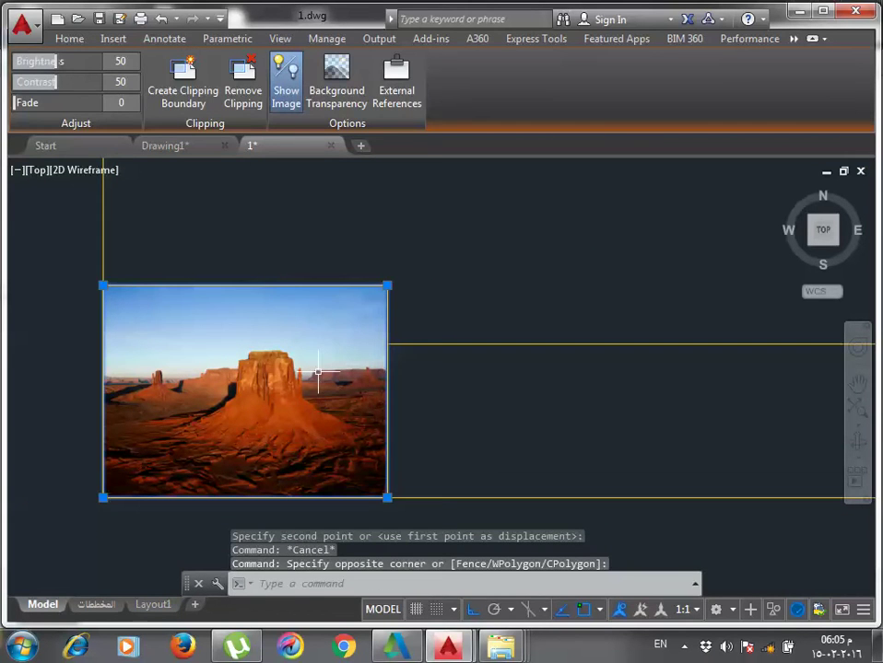
pyautogui.write('Sc')
pyautogui.press('Return')
pyautogui.click(387, 499)
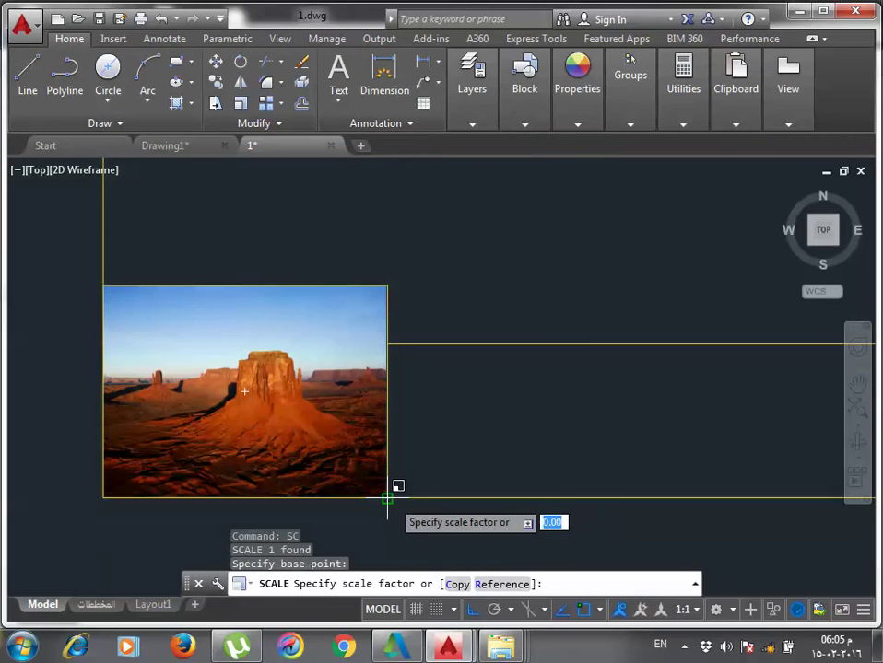
pyautogui.write('r')
pyautogui.press('Return')
pyautogui.click(387, 499)
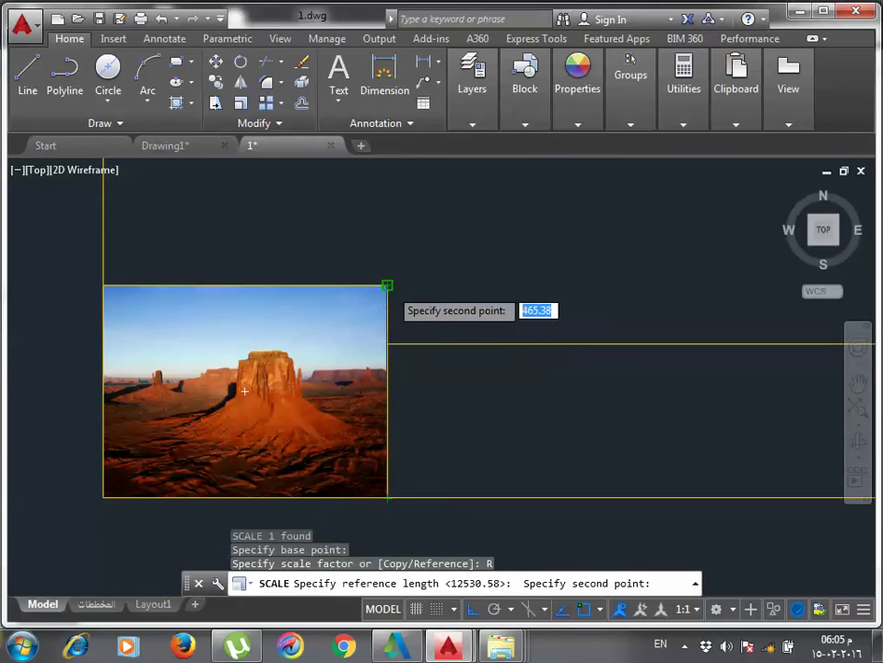
pyautogui.click(387, 286)
pyautogui.click(387, 345)
# Move the resized photo so it sits flush with the frame's left edge.
pyautogui.click(420, 422)
pyautogui.click(327, 406)
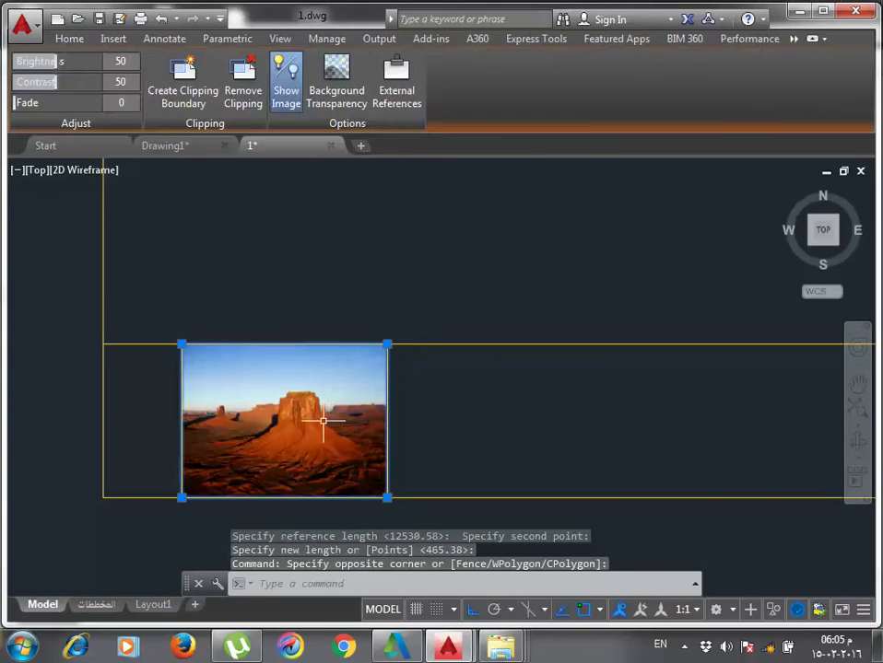
pyautogui.write('m')
pyautogui.press('Return')
pyautogui.click(181, 344)
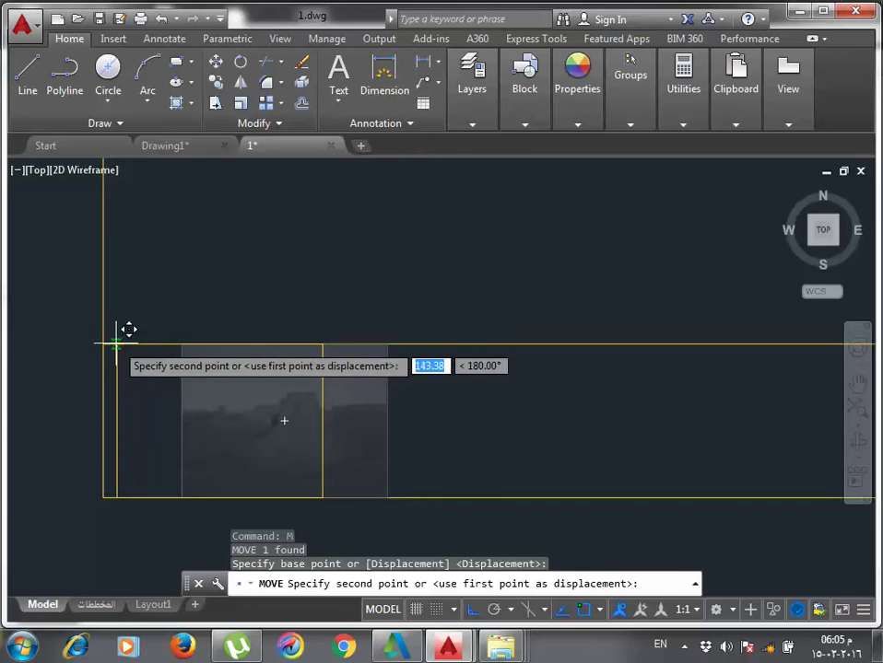
pyautogui.click(193, 362)
pyautogui.moveTo(271, 450); pyautogui.dragTo(187, 440, button='middle')
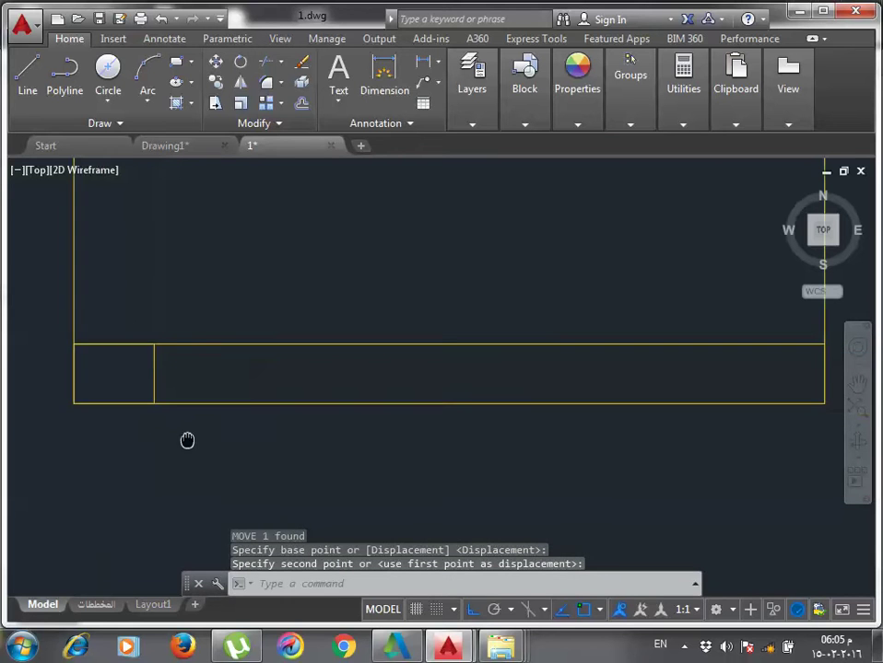
pyautogui.scroll(-1, 249, 412)
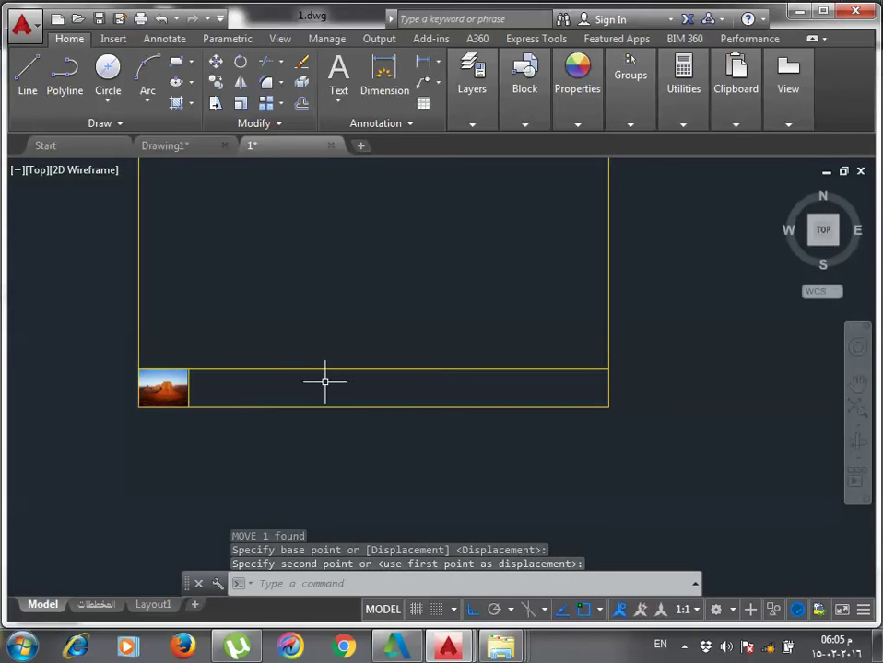
# Start single-line text beside the photo, picking its start point and height at 0° rotation.
pyautogui.write('t')
pyautogui.press('Return')
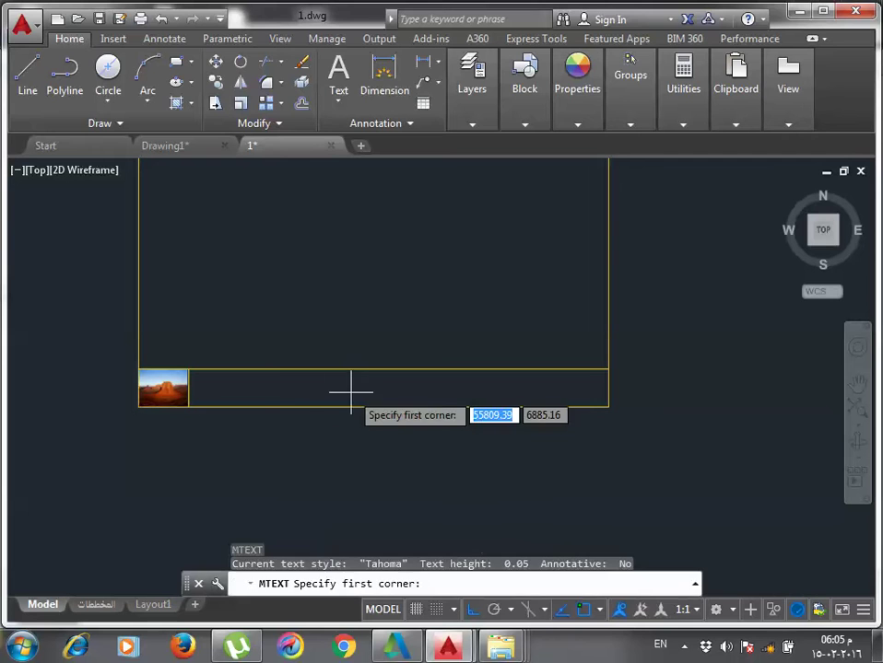
pyautogui.press('Escape')
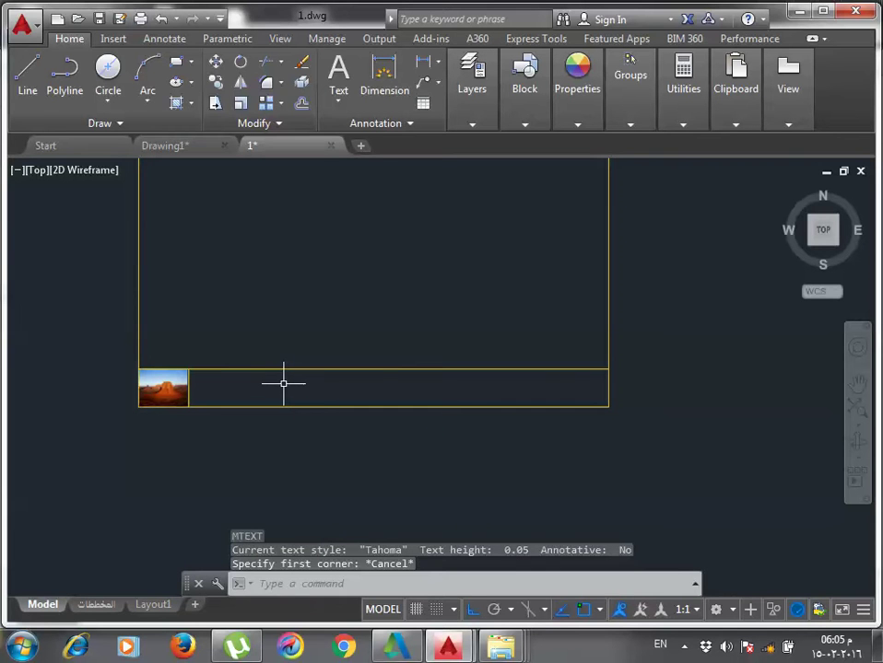
pyautogui.write('DT')
pyautogui.press('Return')
pyautogui.click(291, 382)
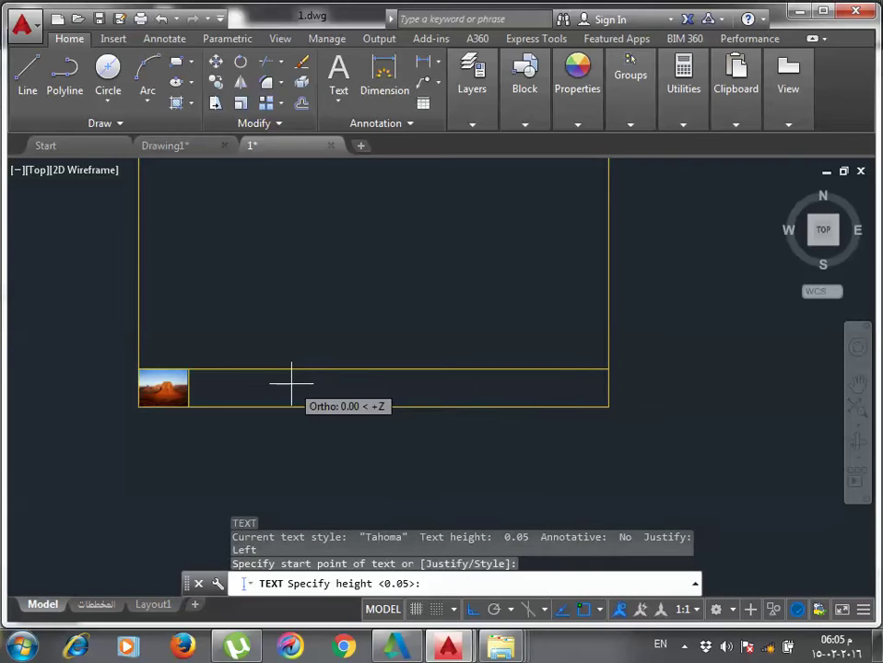
pyautogui.click(291, 384)
pyautogui.click(291, 382)
pyautogui.click(292, 381)
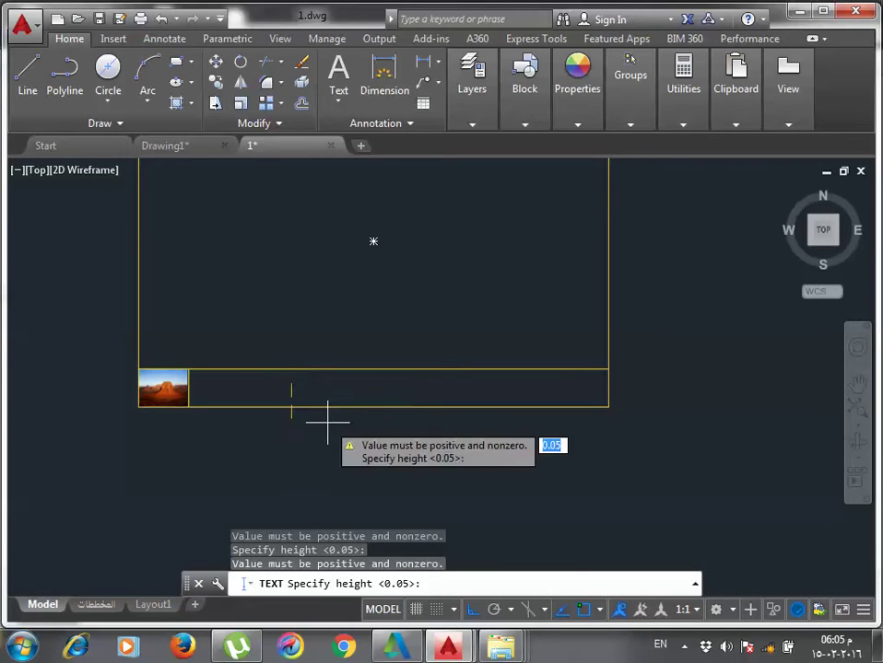
pyautogui.click(413, 396)
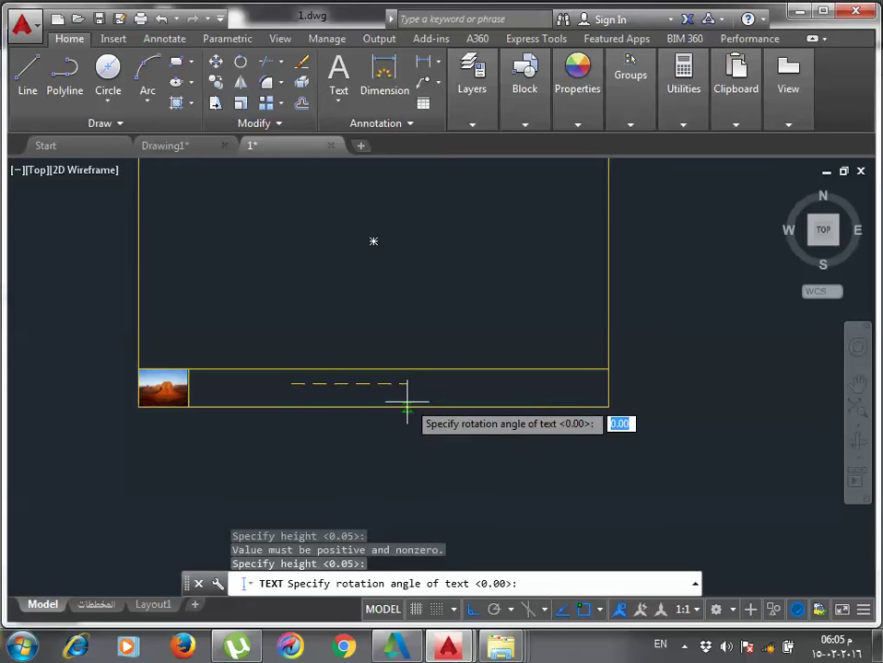
pyautogui.press('Return')
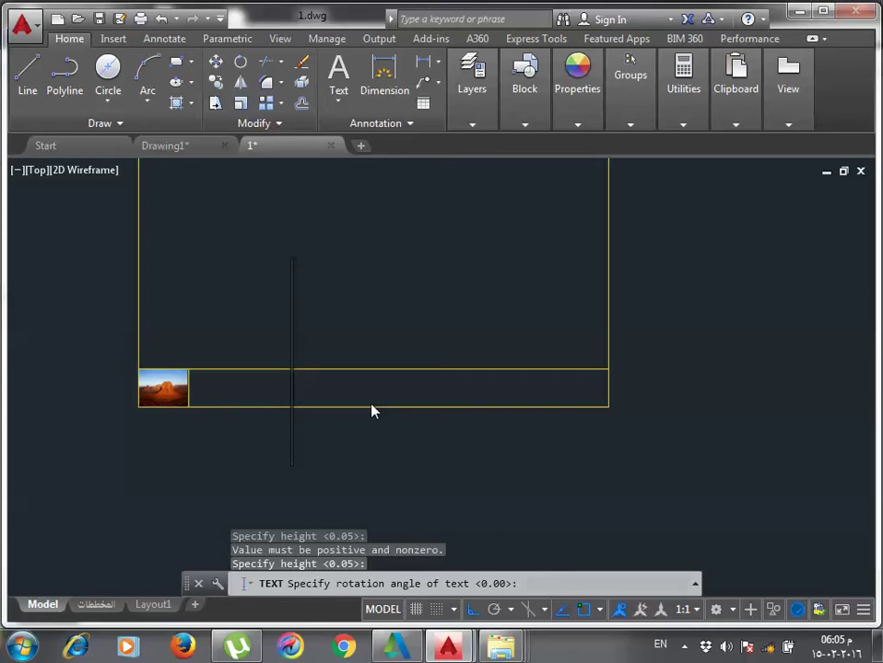
pyautogui.write('g')
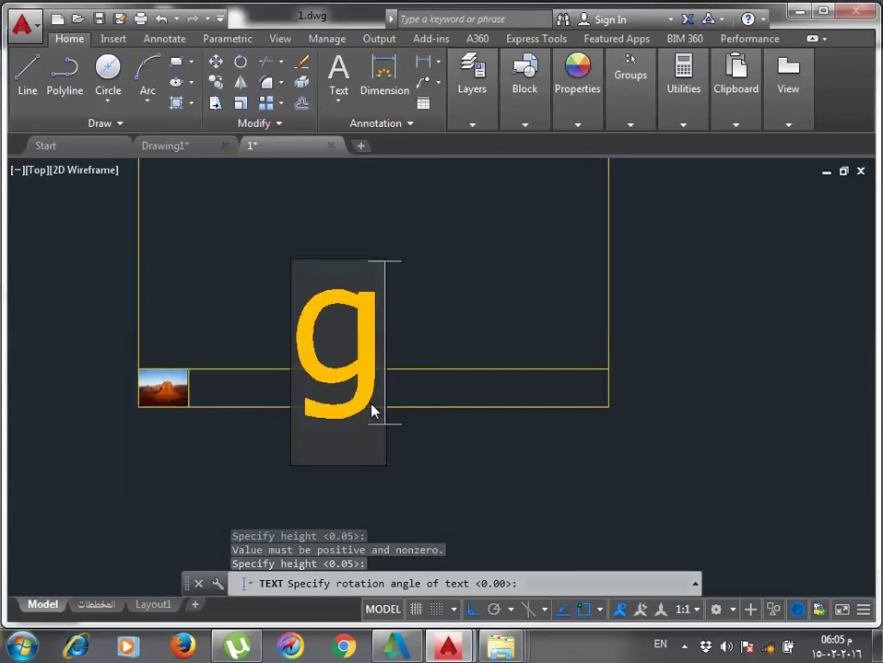
pyautogui.press('BackSpace')
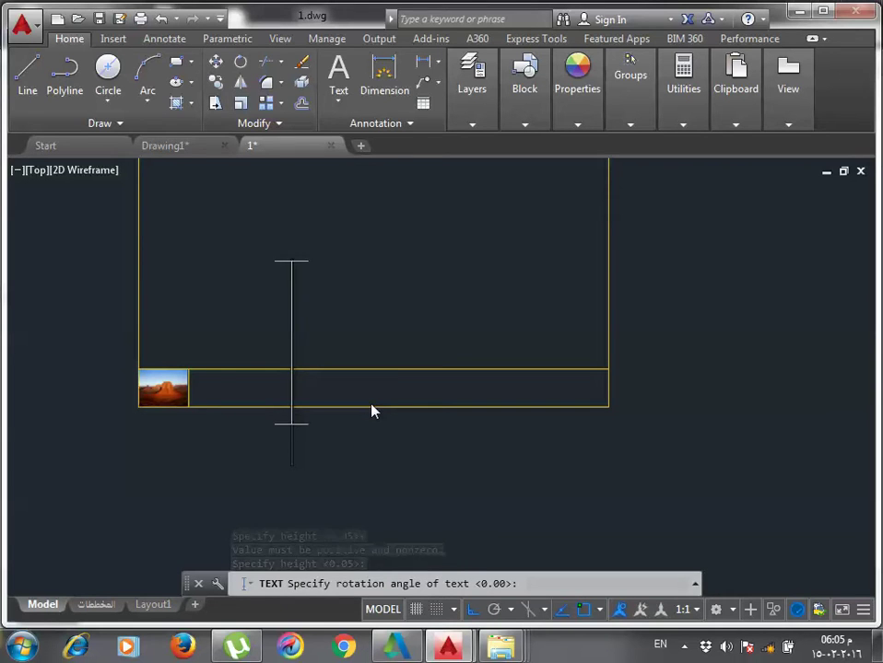
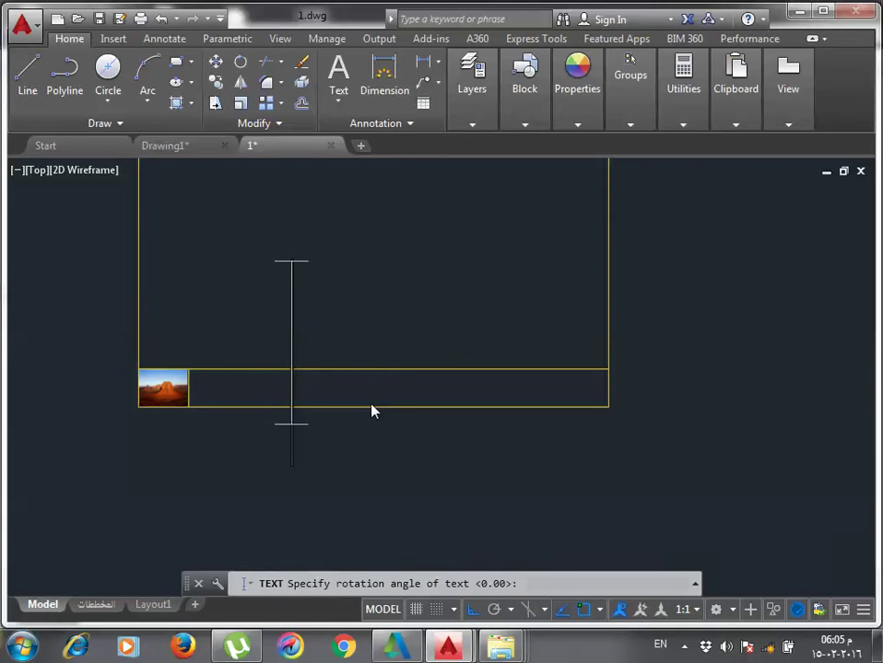
# Finish placing the AUTOCAD text in the drawing.
pyautogui.write('AU')
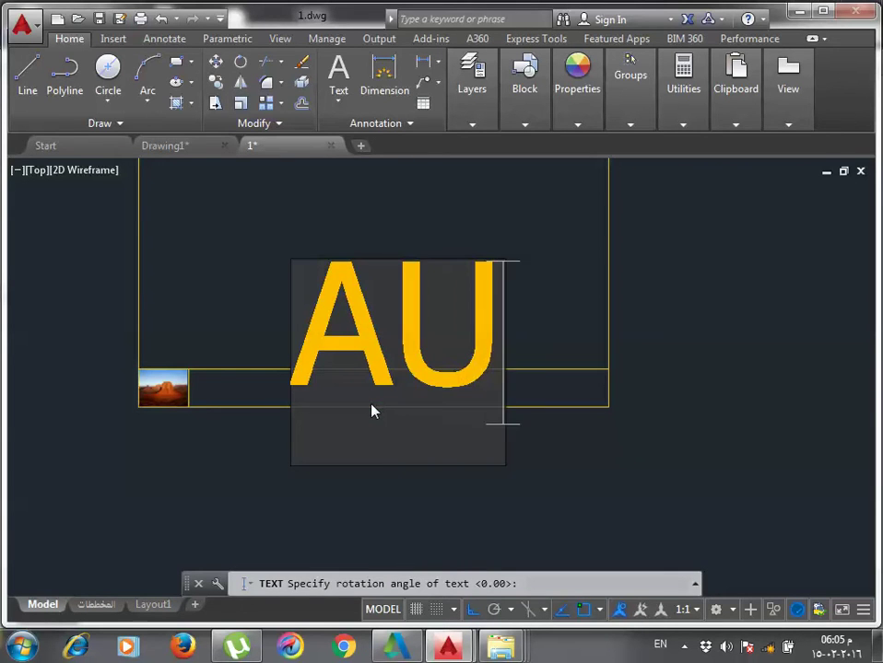
pyautogui.write('TOCA')
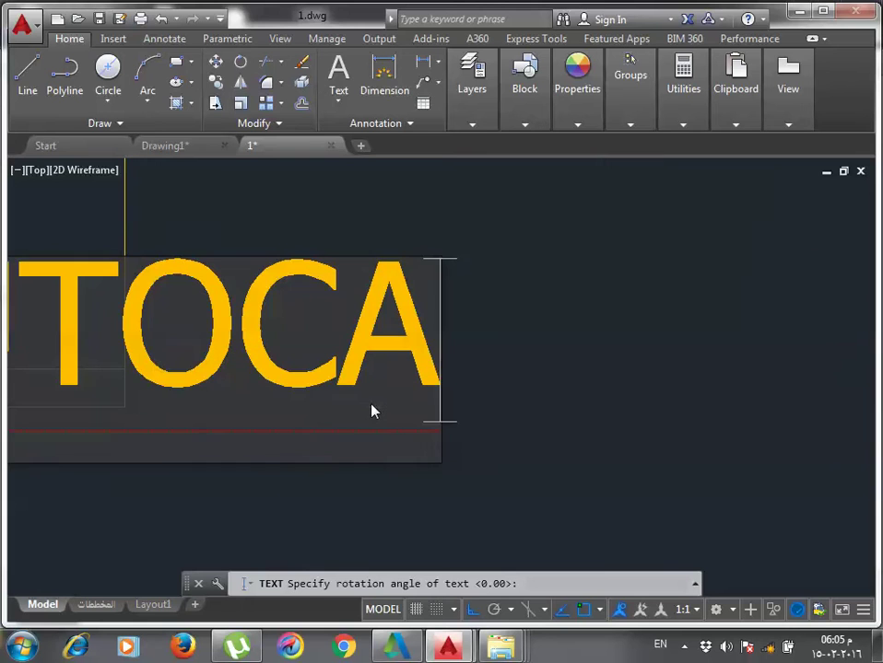
pyautogui.write('D')
pyautogui.click(632, 421)
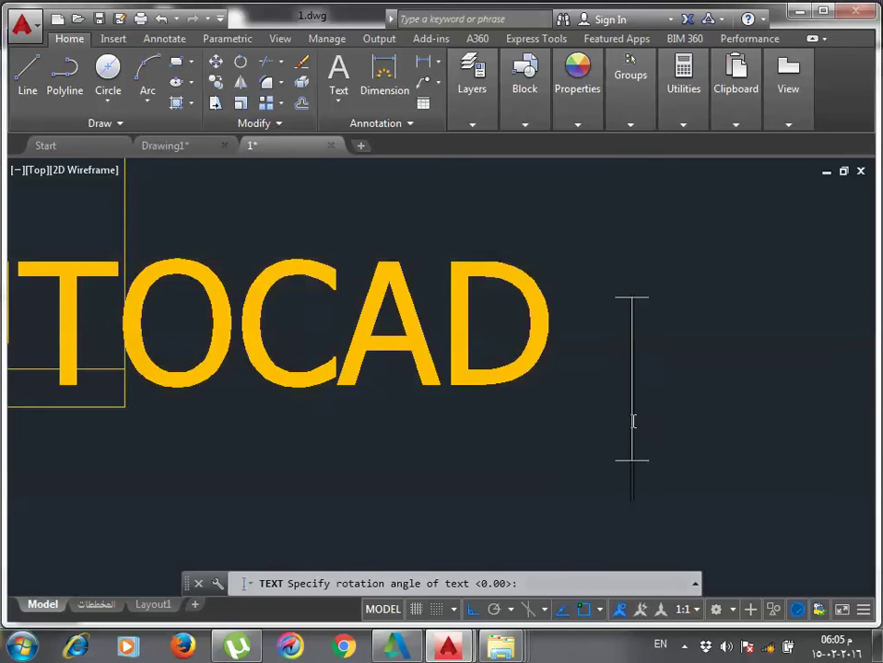
pyautogui.scroll(-6, 632, 419)
pyautogui.press('Escape')
# Try to scale the AUTOCAD text by reference, then cancel the failed attempt.
pyautogui.click(618, 429)
pyautogui.click(577, 419)
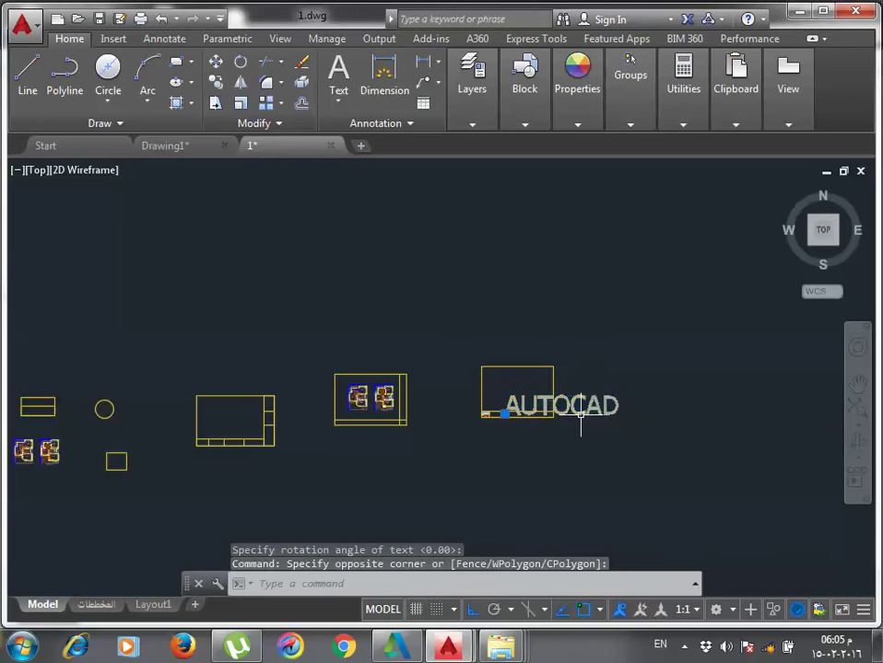
pyautogui.scroll(3, 558, 417)
pyautogui.write('c')
pyautogui.press('Return')
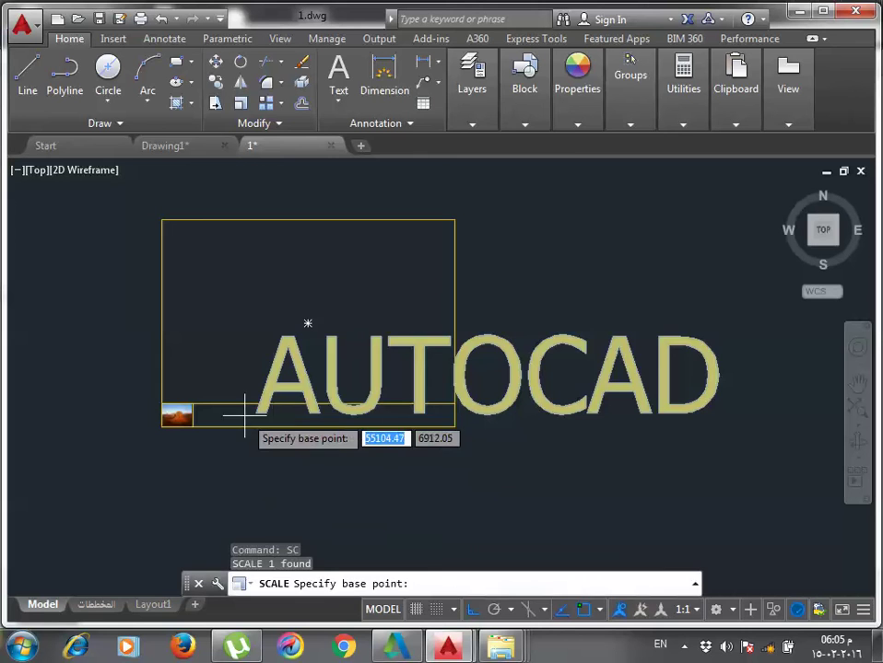
pyautogui.click(257, 412)
pyautogui.write('r')
pyautogui.press('Return')
pyautogui.click(257, 412)
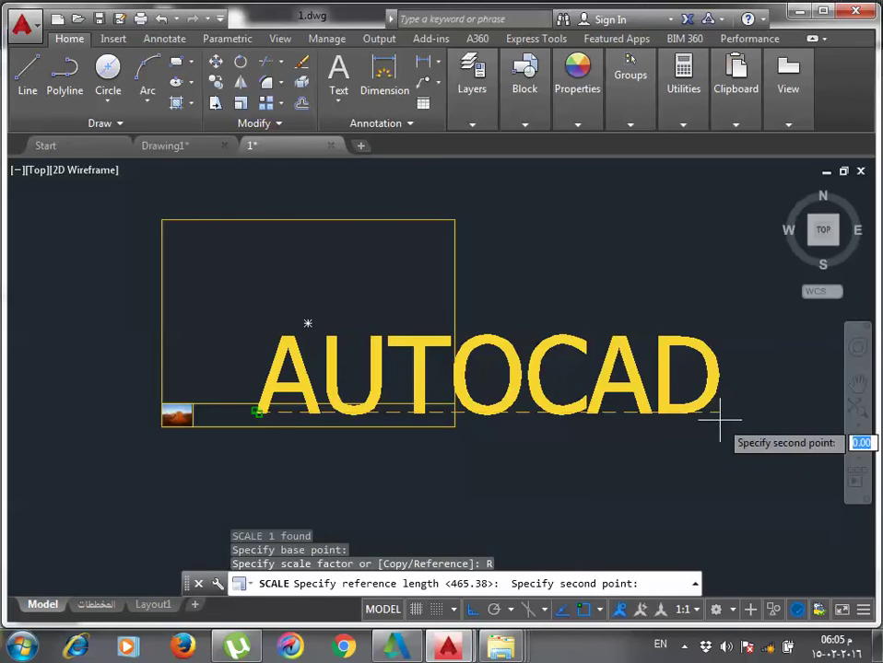
pyautogui.click(365, 403)
pyautogui.scroll(2, 365, 404)
pyautogui.scroll(1, 355, 404)
pyautogui.scroll(-6, 354, 411)
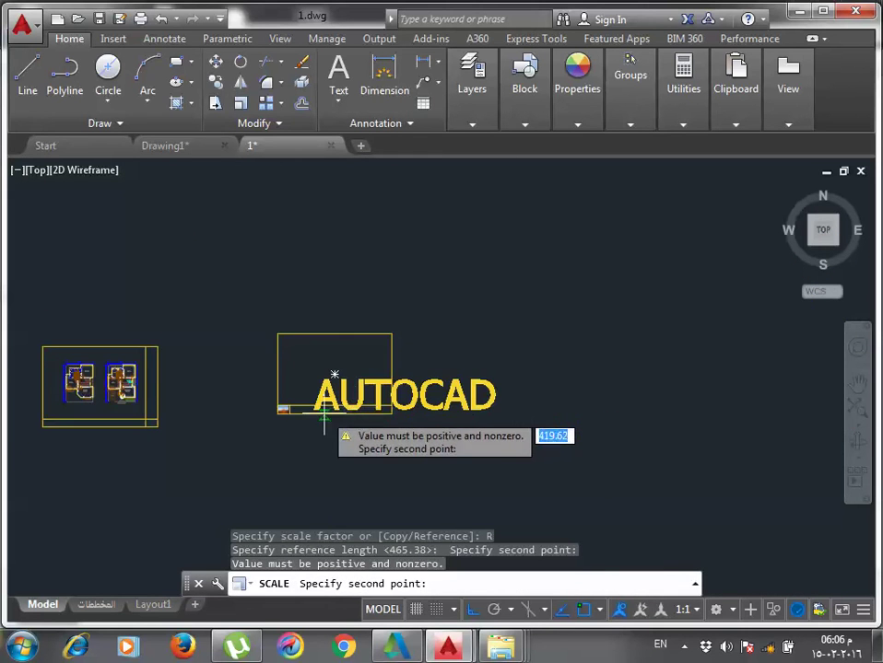
pyautogui.scroll(2, 341, 387)
pyautogui.press('Escape')
pyautogui.press('Escape')
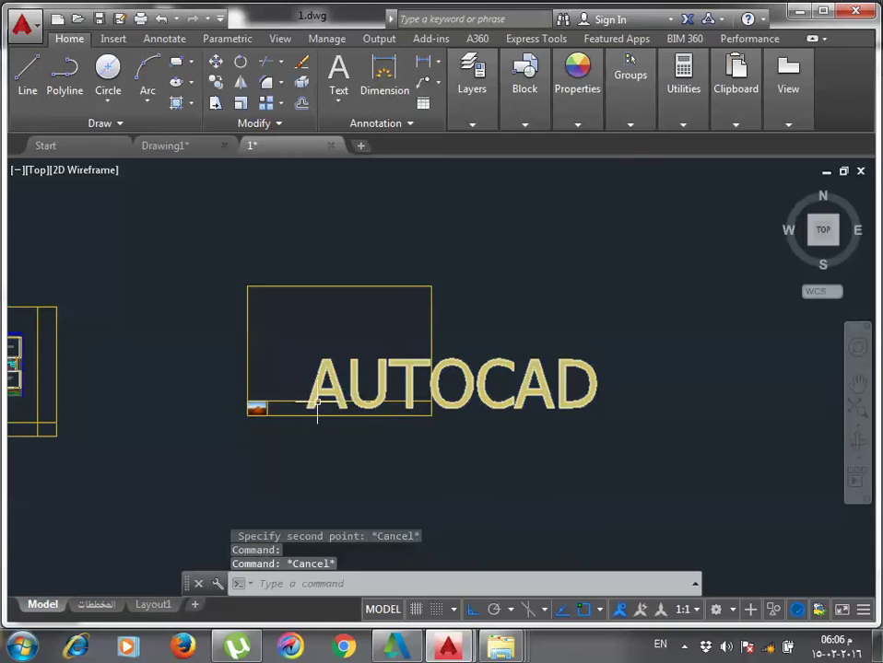
# Shrink the AUTOCAD text using the SCALE Reference option to fit the strip.
pyautogui.click(313, 401)
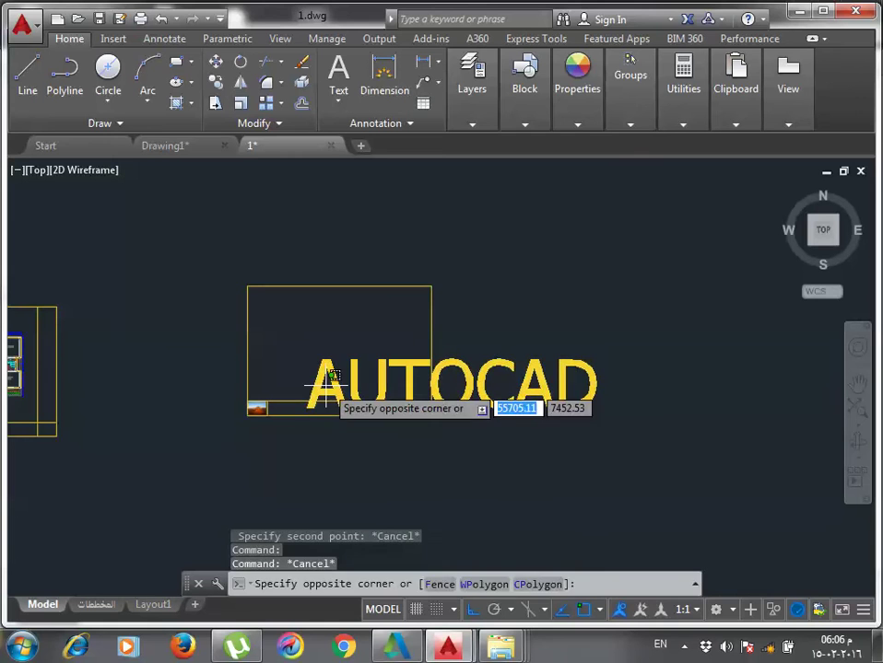
pyautogui.click(321, 460)
pyautogui.write('sc')
pyautogui.click(307, 407)
pyautogui.write('r')
pyautogui.press('Return')
pyautogui.click(308, 407)
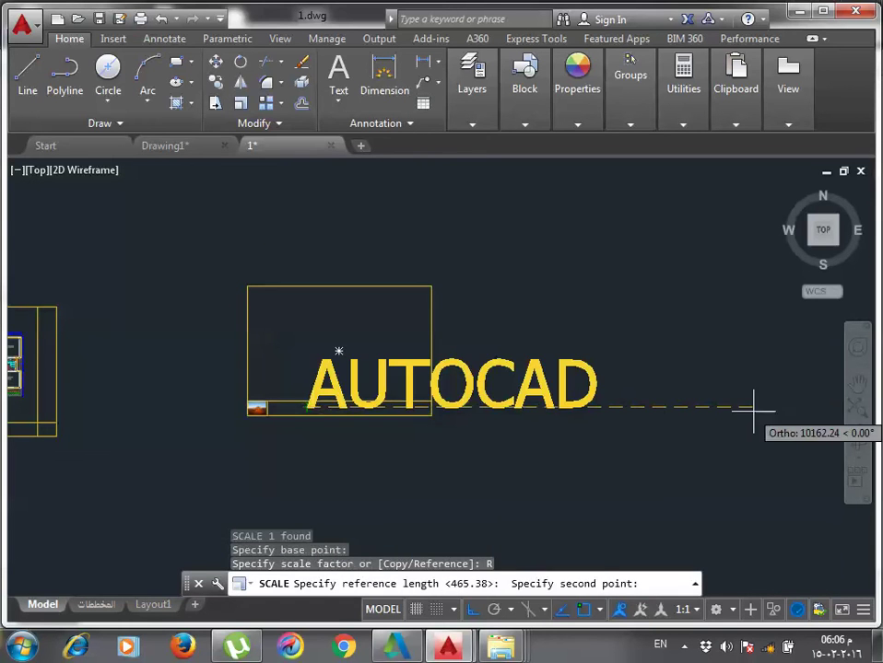
pyautogui.click(656, 406)
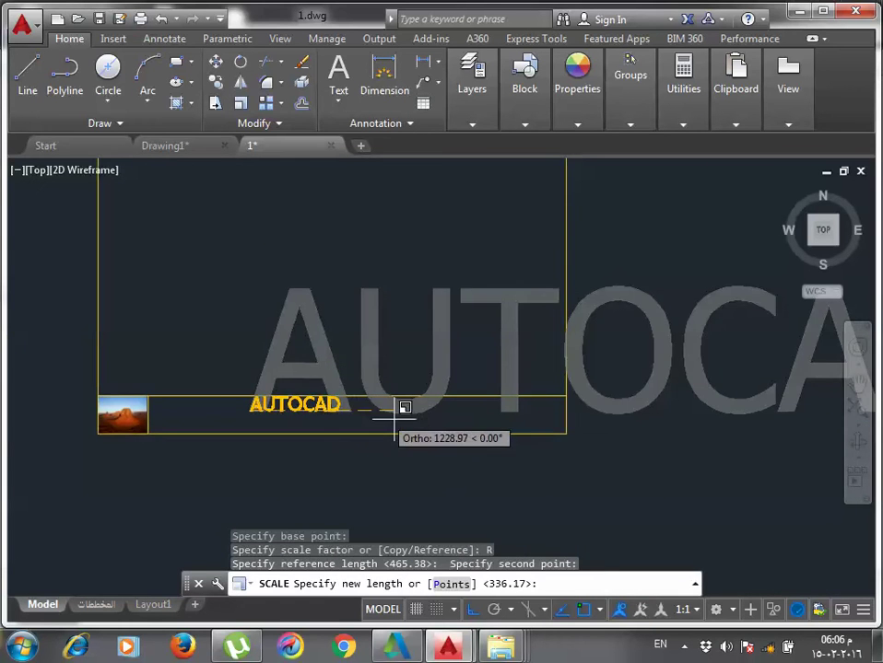
pyautogui.click(413, 409)
pyautogui.click(335, 399)
pyautogui.press('Return')
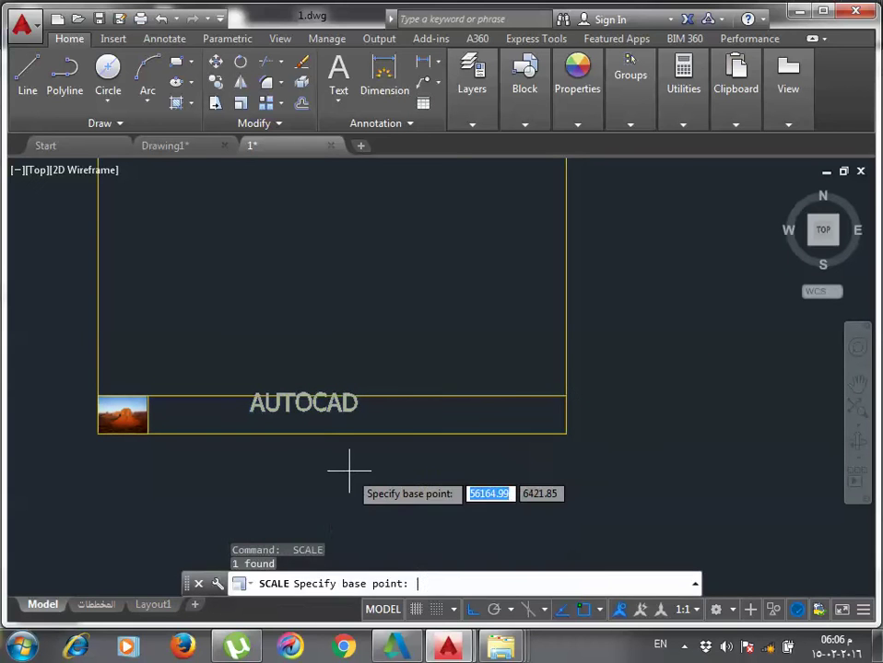
pyautogui.press('Escape')
# Move the AUTOCAD text into the title strip beside the photo.
pyautogui.click(313, 406)
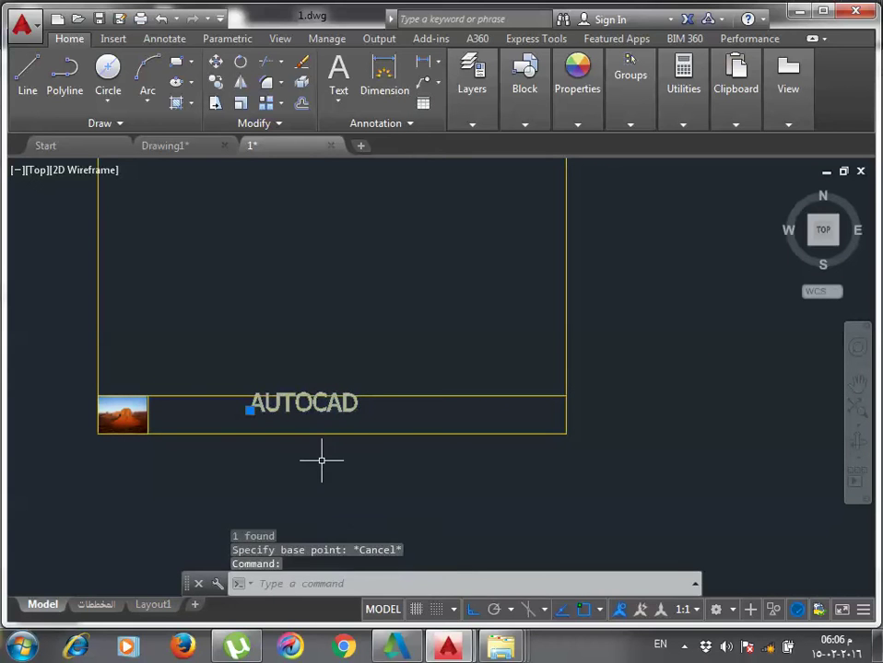
pyautogui.write('m')
pyautogui.press('Return')
pyautogui.click(321, 461)
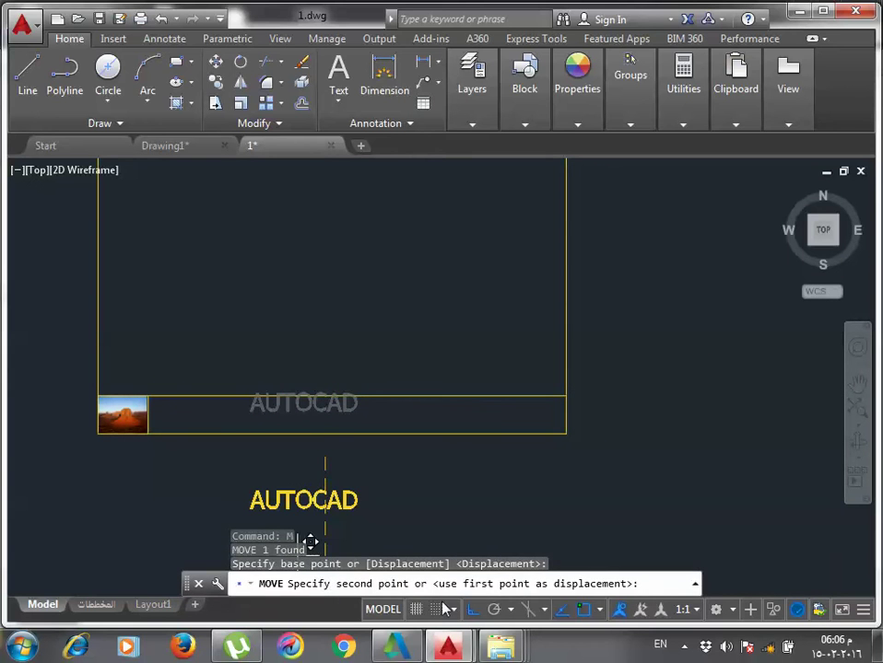
pyautogui.press('F8')
pyautogui.scroll(2, 260, 451)
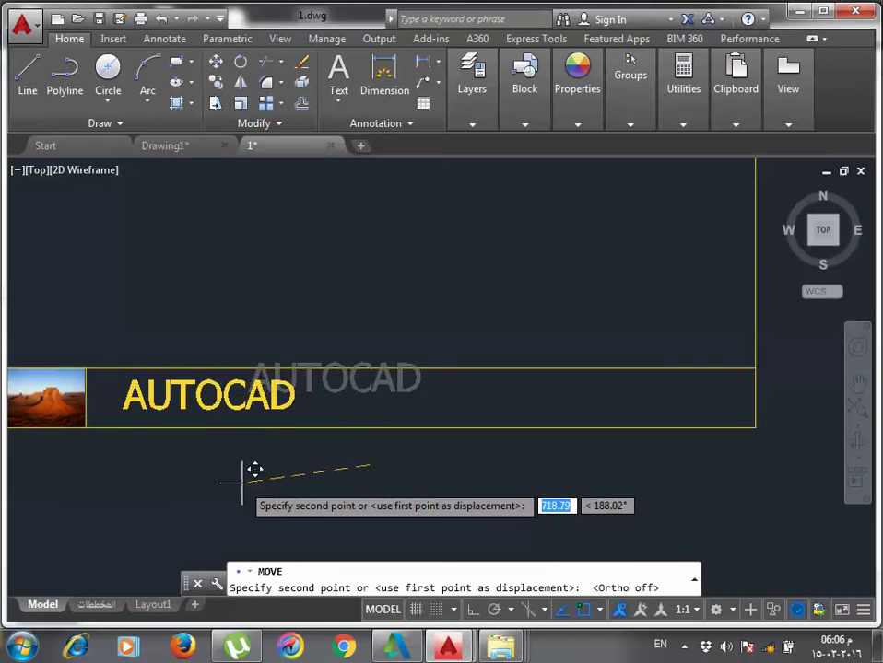
pyautogui.press('Escape')
pyautogui.moveTo(530, 417); pyautogui.dragTo(552, 413, button='middle')
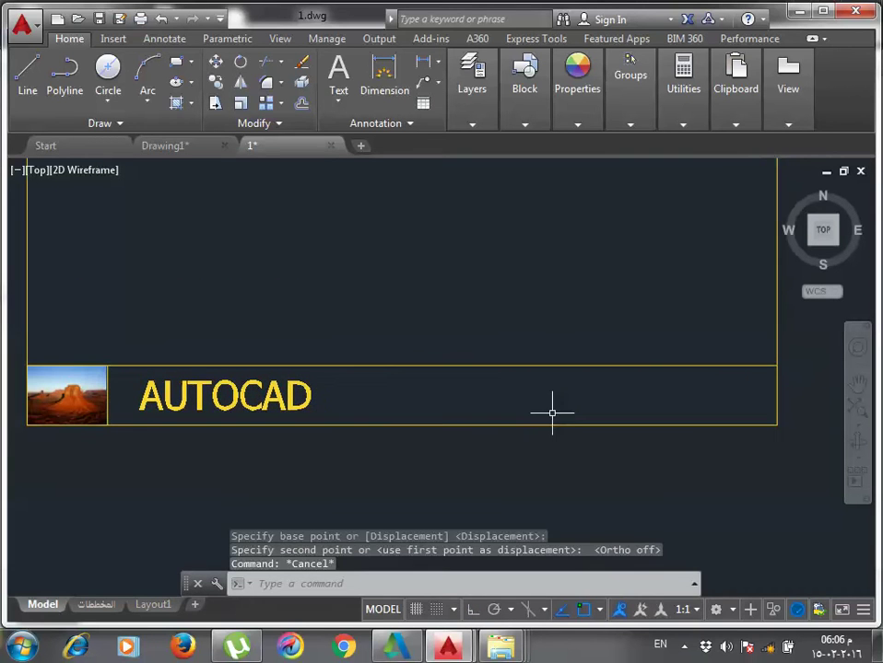
# Draw a vertical divider line in the title strip's right section.
pyautogui.write('l')
pyautogui.press('Return')
pyautogui.click(481, 420)
pyautogui.click(480, 366)
pyautogui.press('Escape')
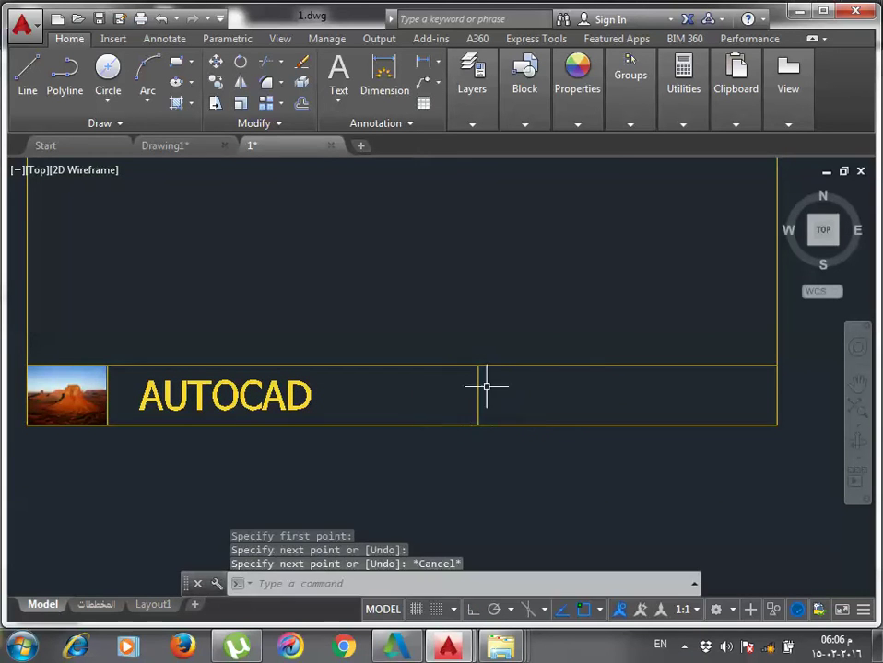
pyautogui.scroll(2, 484, 386)
# Add a horizontal line to the right edge and a short vertical line below it.
pyautogui.press('Return')
pyautogui.click(419, 391)
pyautogui.scroll(-3, 418, 392)
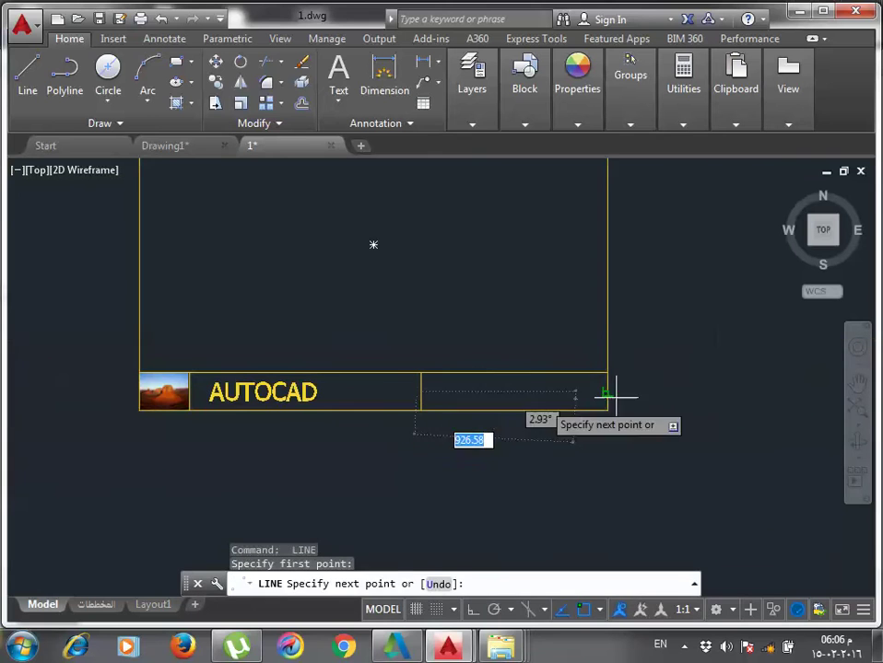
pyautogui.click(607, 391)
pyautogui.press('Escape')
pyautogui.press('Return')
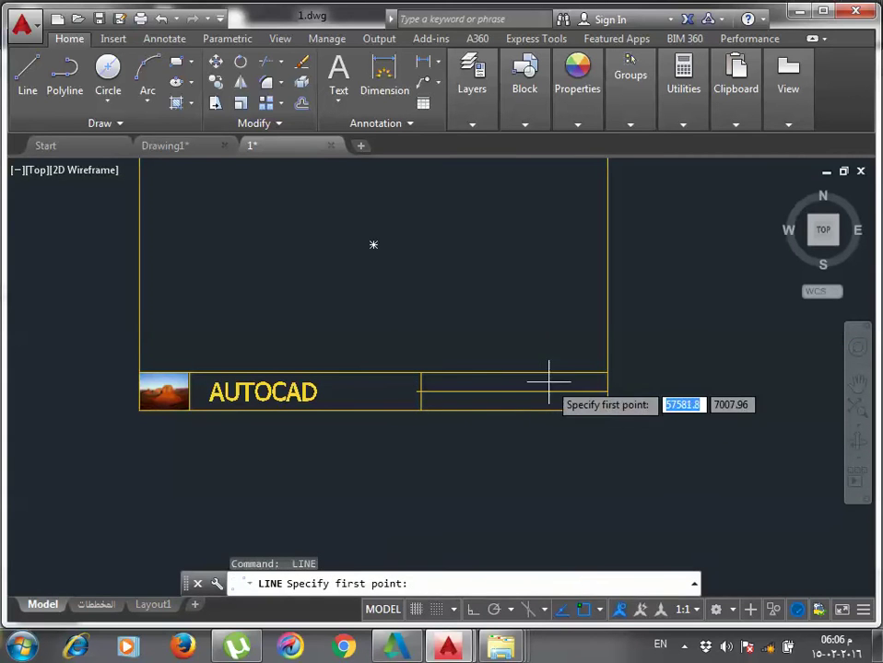
pyautogui.click(512, 394)
pyautogui.click(512, 410)
pyautogui.press('Escape')
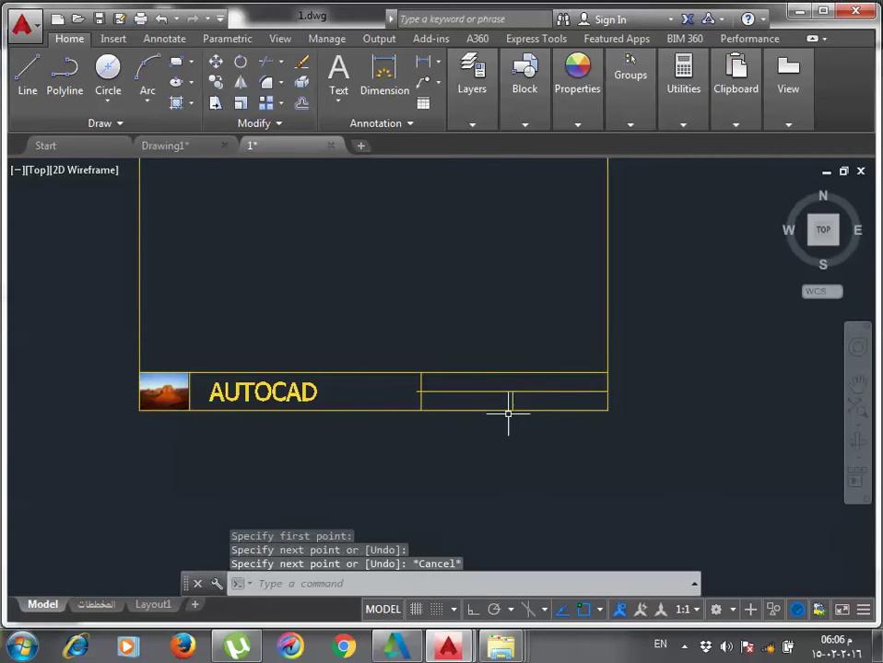
# Copy the AUTOCAD text into the new right-hand cells.
pyautogui.moveTo(471, 414); pyautogui.dragTo(429, 417, button='middle')
pyautogui.click(234, 394)
pyautogui.write('C')
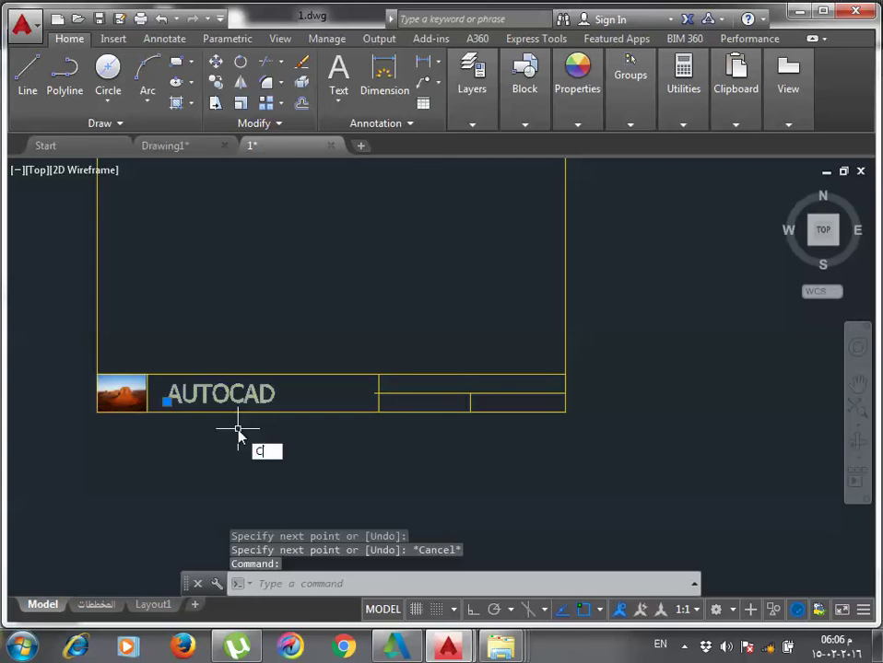
pyautogui.write('o')
pyautogui.press('Return')
pyautogui.click(242, 422)
pyautogui.scroll(2, 437, 419)
pyautogui.click(455, 442)
pyautogui.press('Escape')
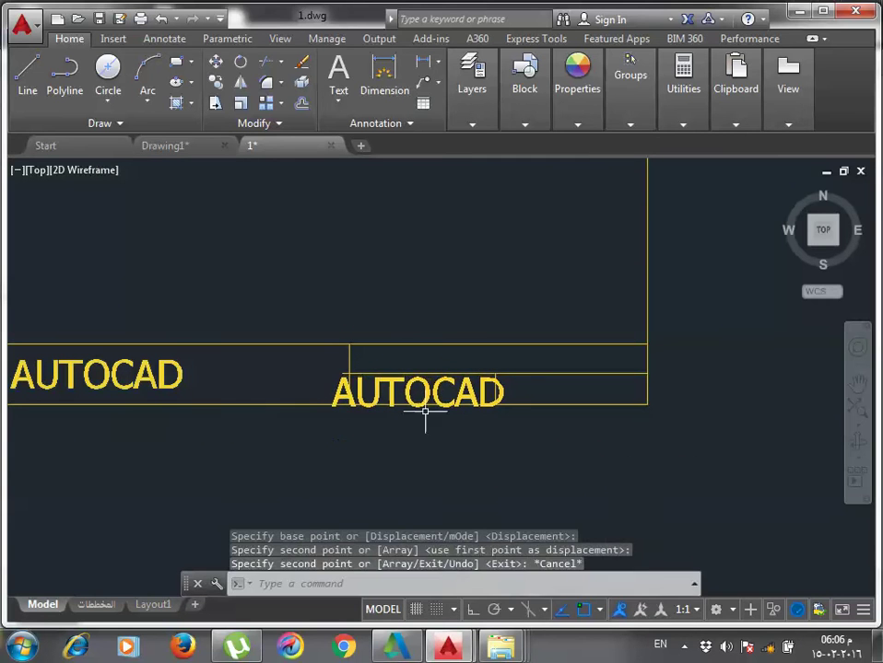
# Edit the copied text to read SCALE : 1:100.
pyautogui.doubleClick(424, 406)
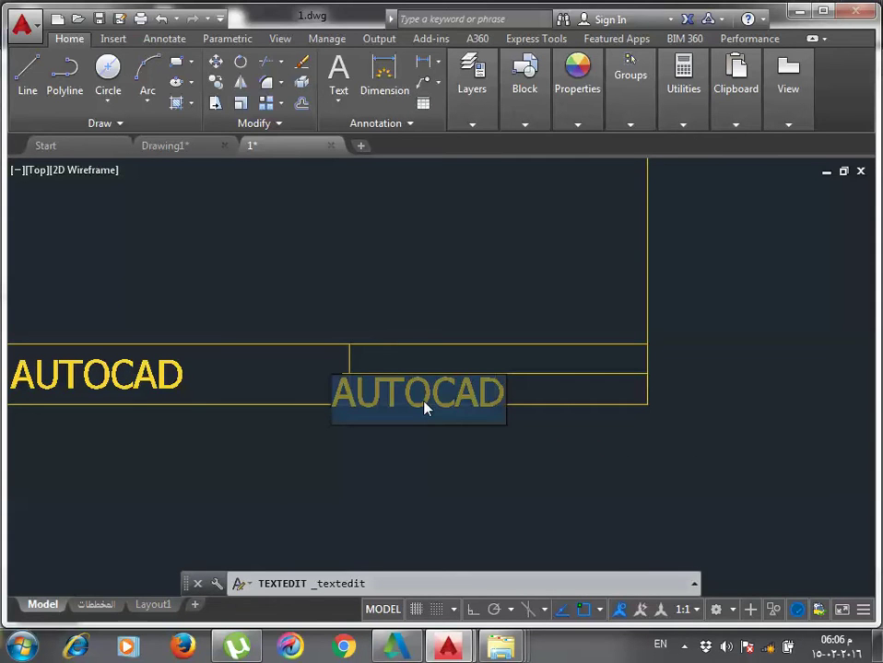
pyautogui.write('SA')
pyautogui.press('BackSpace')
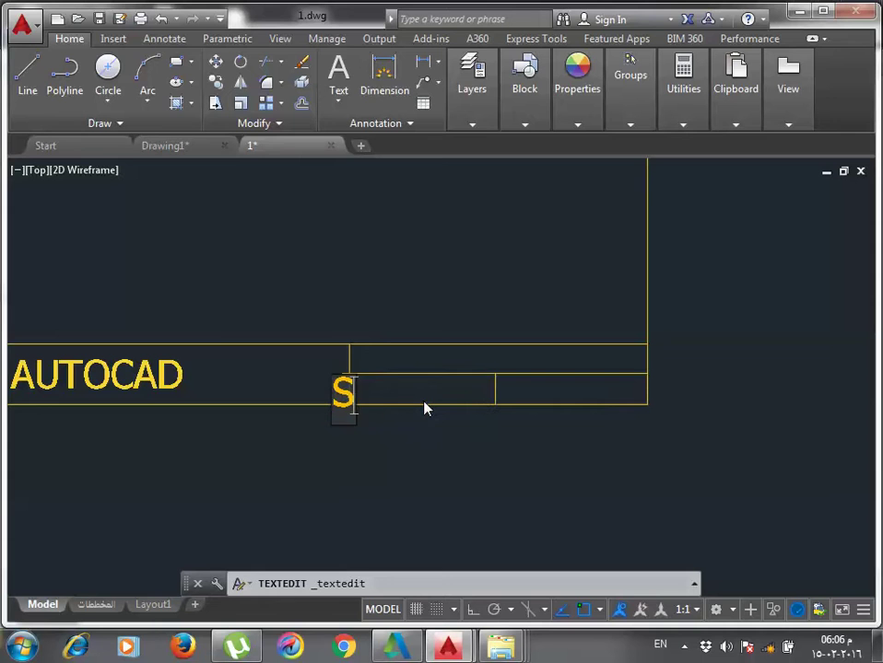
pyautogui.write('CALE ')
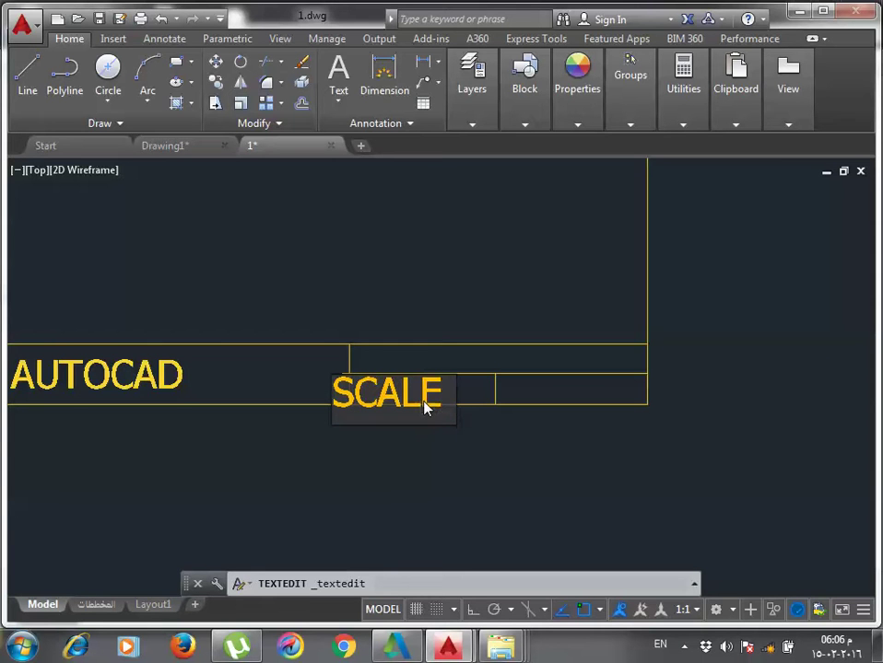
pyautogui.write(': 1')
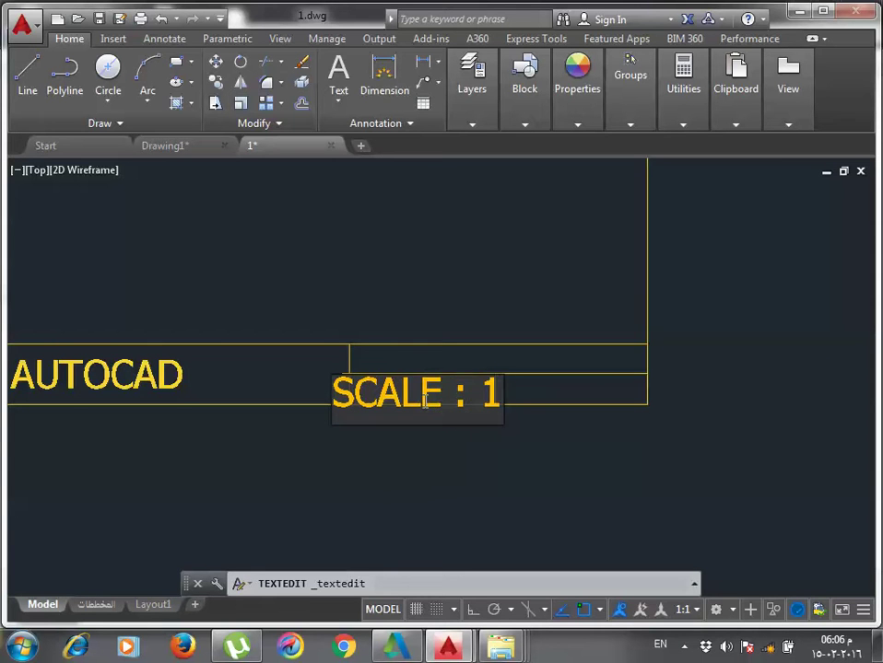
pyautogui.write(':100')
pyautogui.click(433, 451)
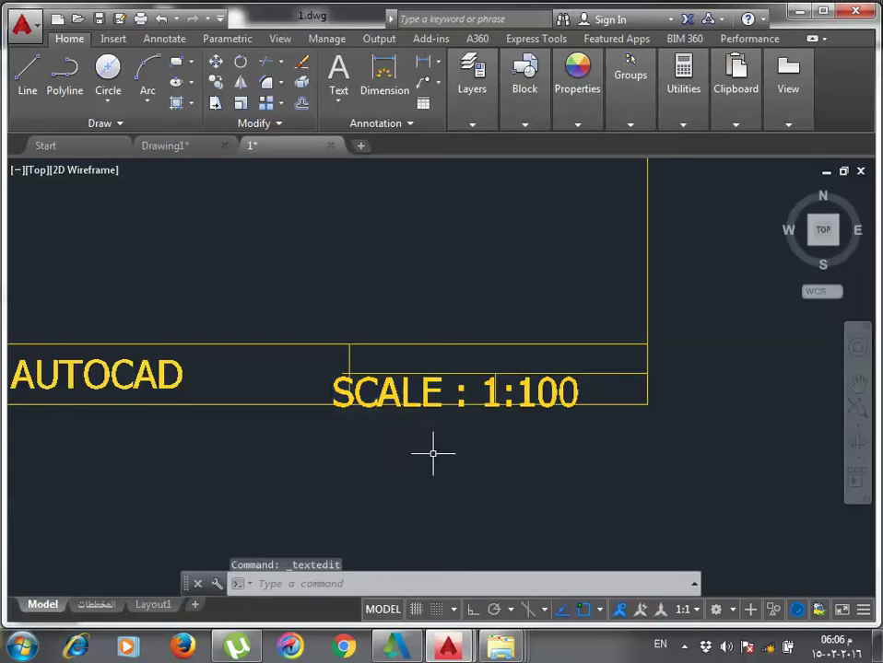
# Scale the SCALE : 1:100 label to half size (0.5).
pyautogui.scroll(2, 424, 394)
pyautogui.click(401, 364)
pyautogui.write('s')
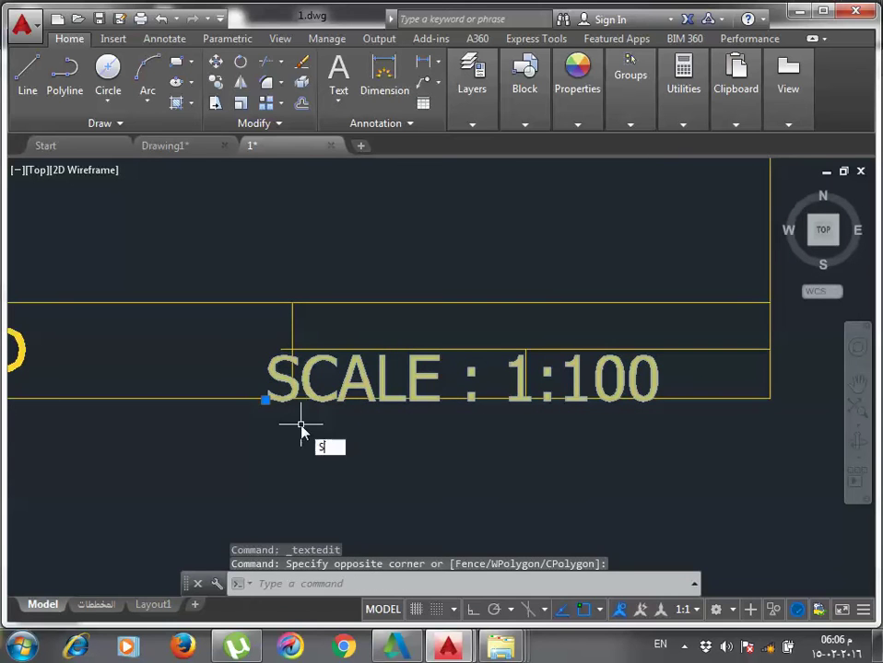
pyautogui.write('c')
pyautogui.press('Return')
pyautogui.click(265, 398)
pyautogui.write('.5')
pyautogui.press('Return')
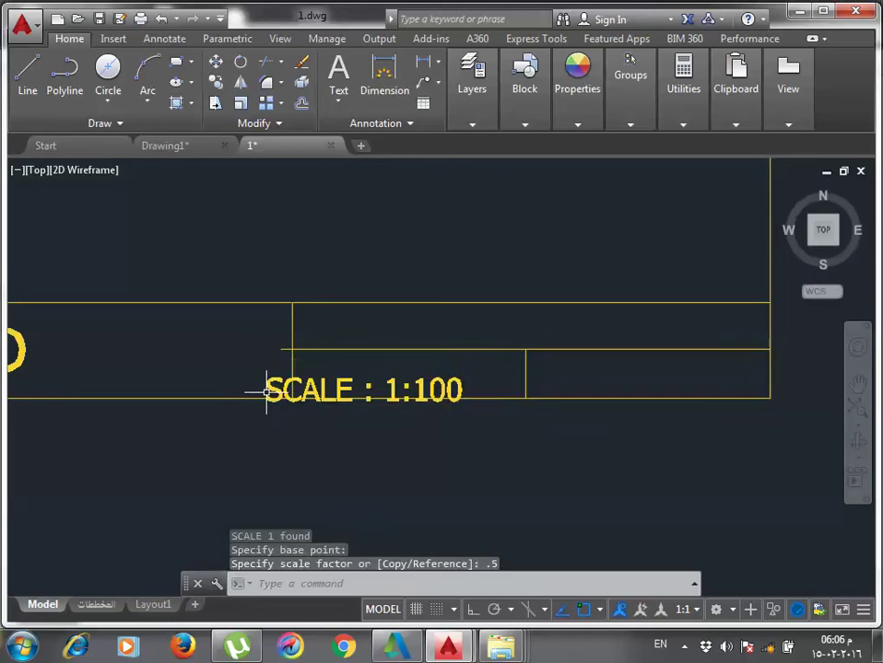
# Move the scale label inside the lower cell.
pyautogui.write('m')
pyautogui.press('Return')
pyautogui.click(381, 468)
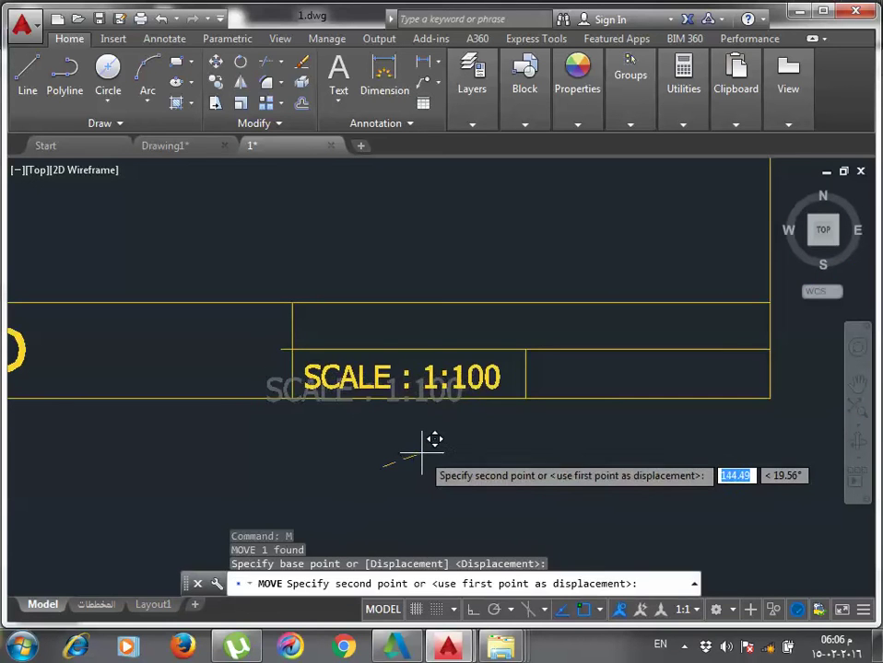
pyautogui.click(425, 449)
pyautogui.write('c')
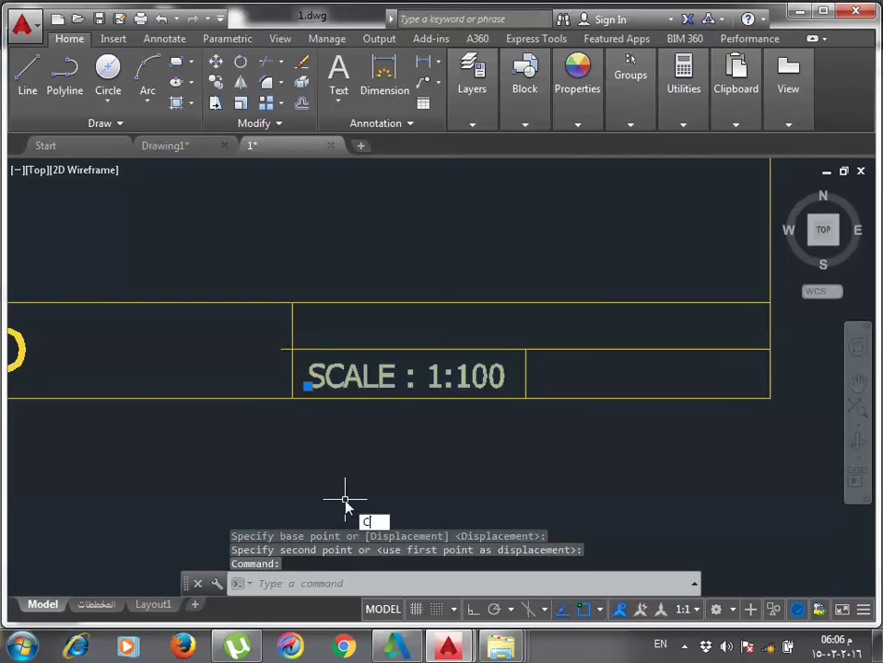
# Copy the SCALE label into the lower-right cell and the upper row.
pyautogui.press('Return')
pyautogui.click(292, 398)
pyautogui.click(525, 398)
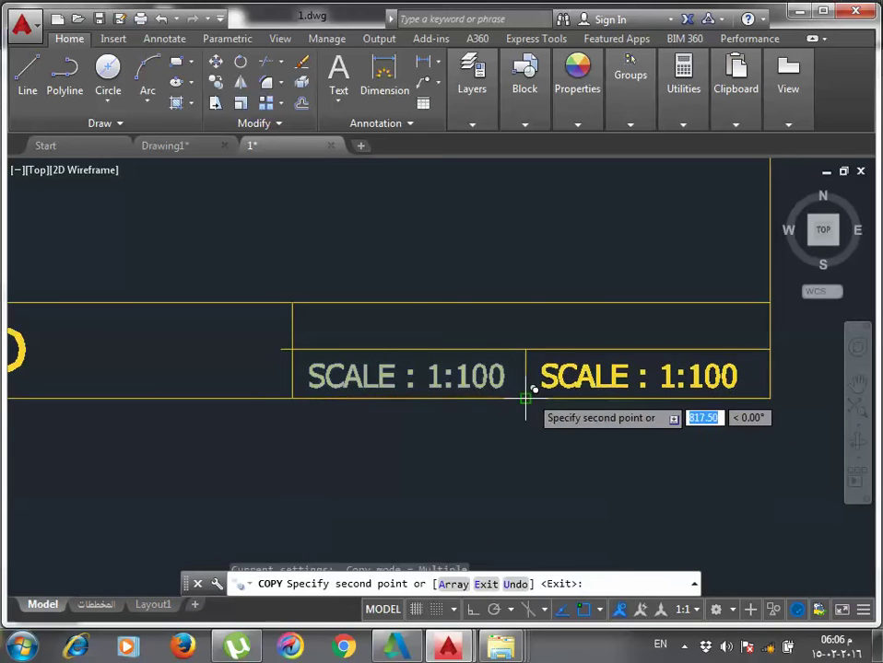
pyautogui.click(418, 347)
pyautogui.press('Escape')
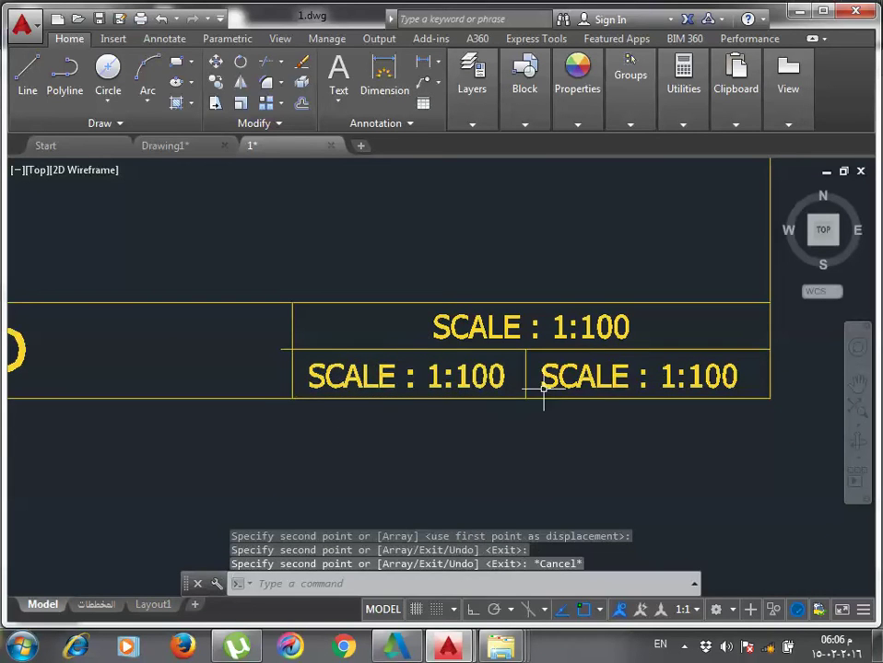
pyautogui.doubleClick(543, 389)
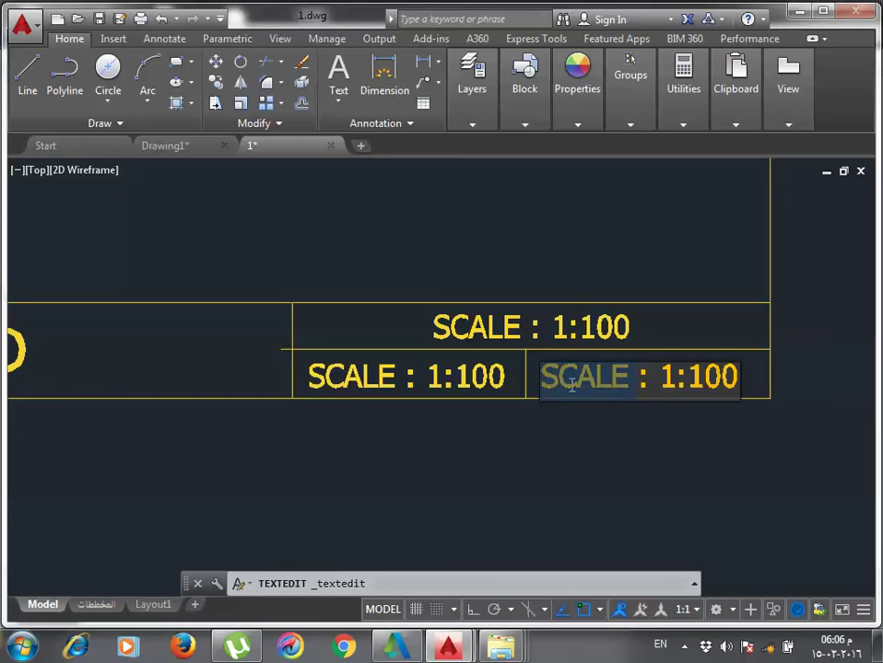
# Change the lower-right copy to read PS : A3.
pyautogui.write('PS')
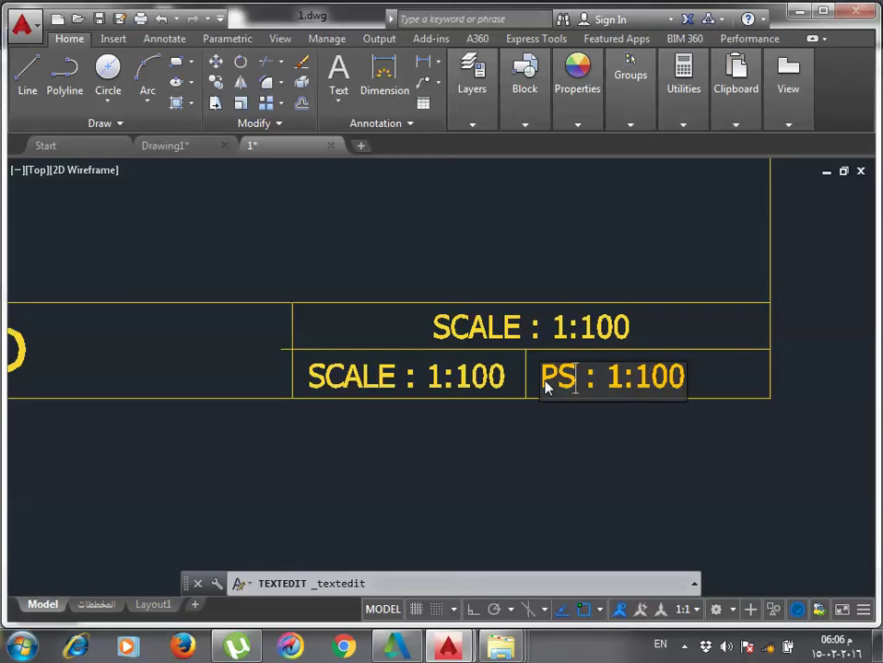
pyautogui.click(656, 401)
pyautogui.doubleClick(641, 379)
pyautogui.write('A3')
pyautogui.click(612, 452)
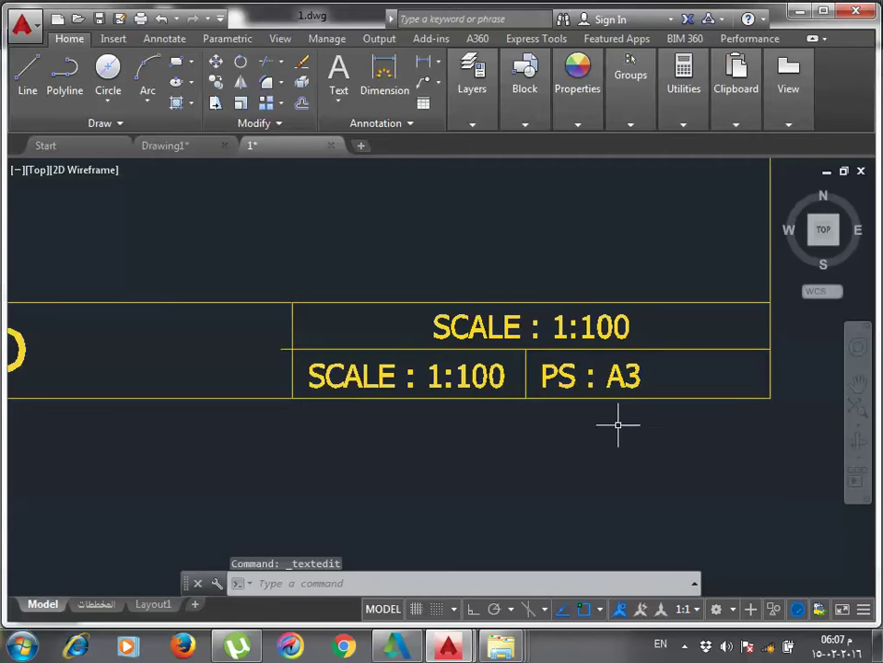
# Retype the upper text as 'DESIGN BY :' plus the designer's name, and begin moving it.
pyautogui.doubleClick(573, 330)
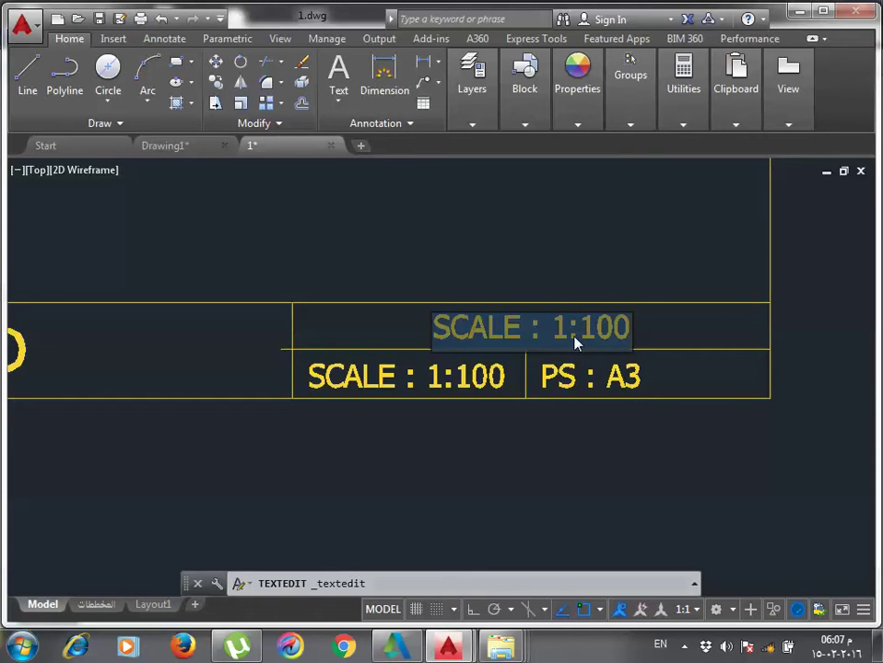
pyautogui.write('DESI')
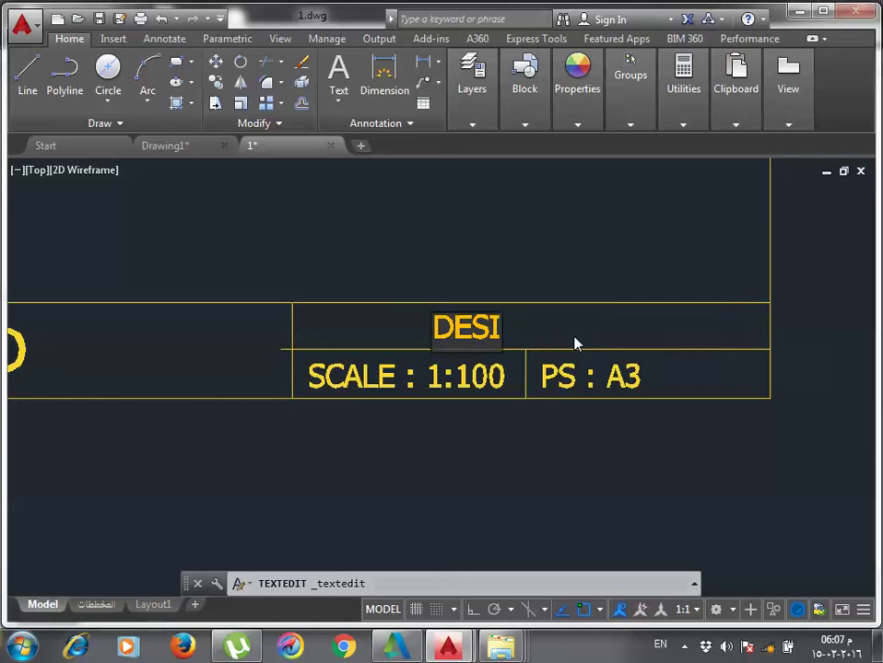
pyautogui.write('GN B')
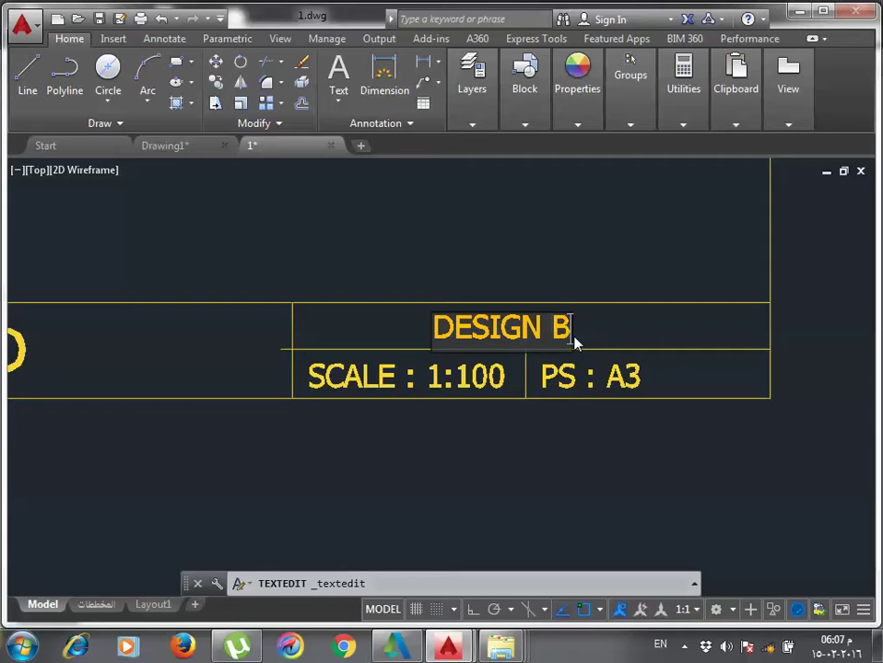
pyautogui.write('Y')
pyautogui.write(' : MURTA')
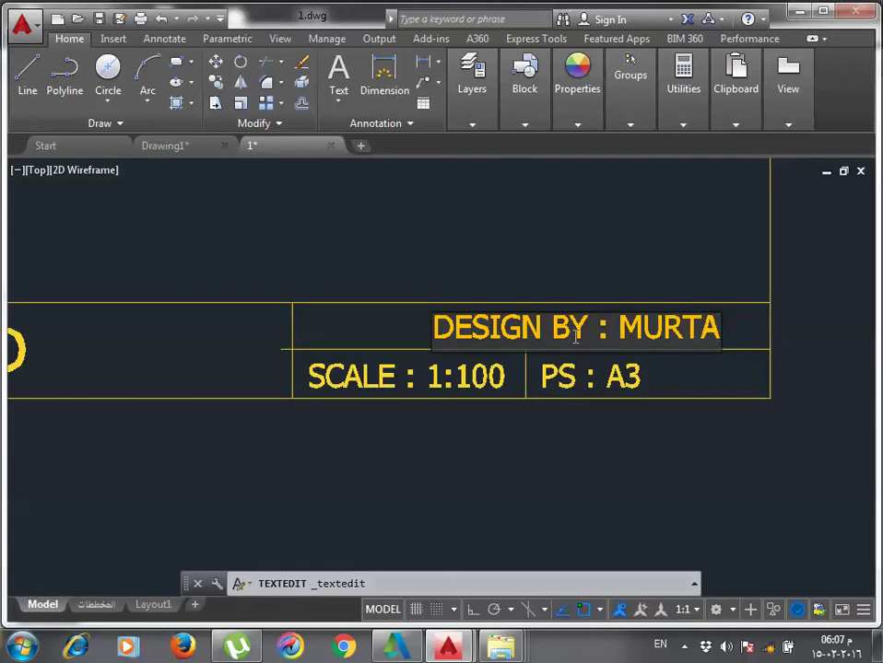
pyautogui.write('DHA')
pyautogui.click(620, 439)
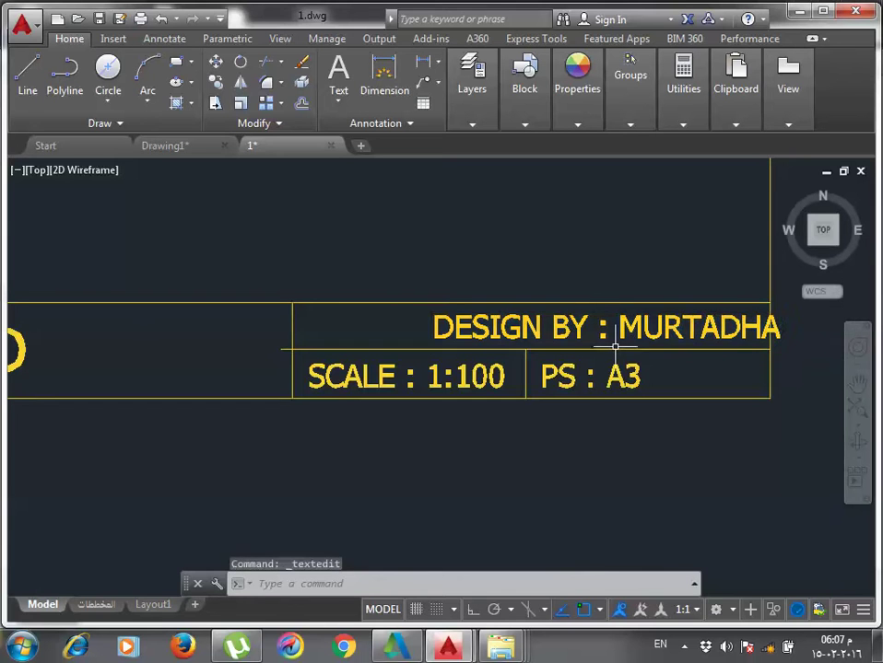
pyautogui.click(614, 343)
pyautogui.click(594, 319)
pyautogui.write('M')
pyautogui.press('Return')
pyautogui.click(613, 460)
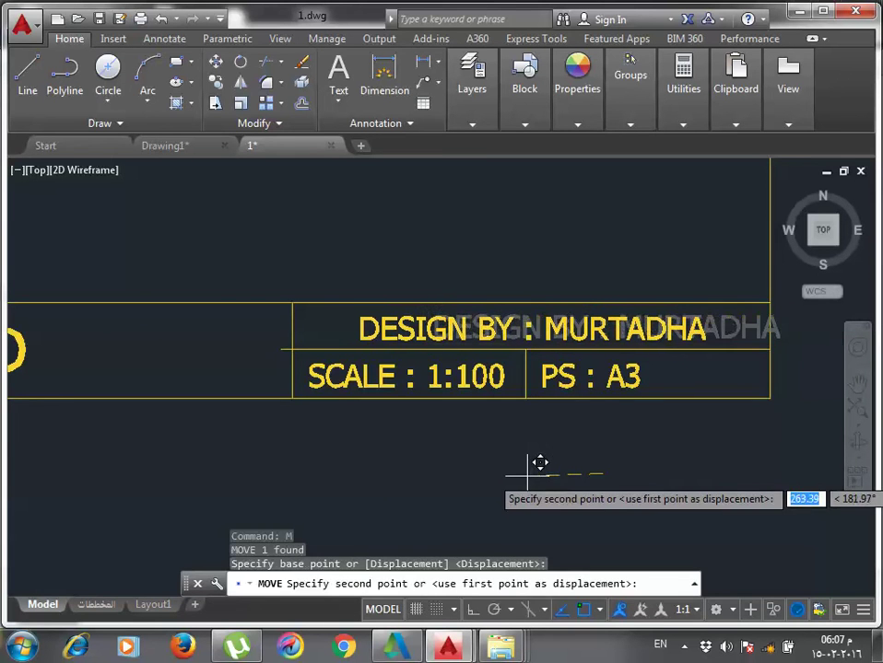
# Place the designer credit further left in its box and save the drawing.
pyautogui.click(536, 465)
pyautogui.write('tr')
pyautogui.press('Return')
pyautogui.press('Return')
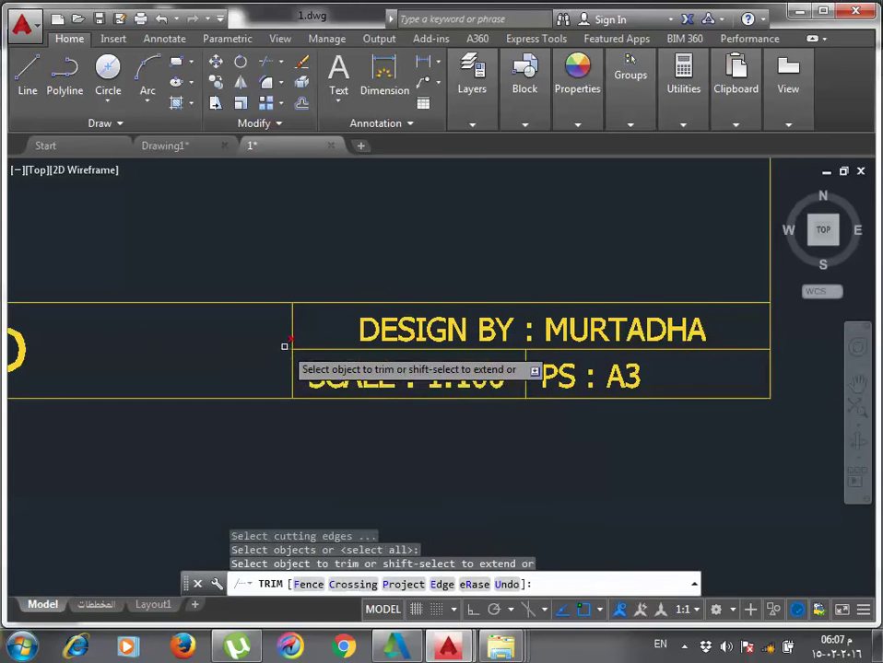
pyautogui.scroll(-2, 363, 408)
pyautogui.press('Escape')
pyautogui.hotkey('ctrl', 's')
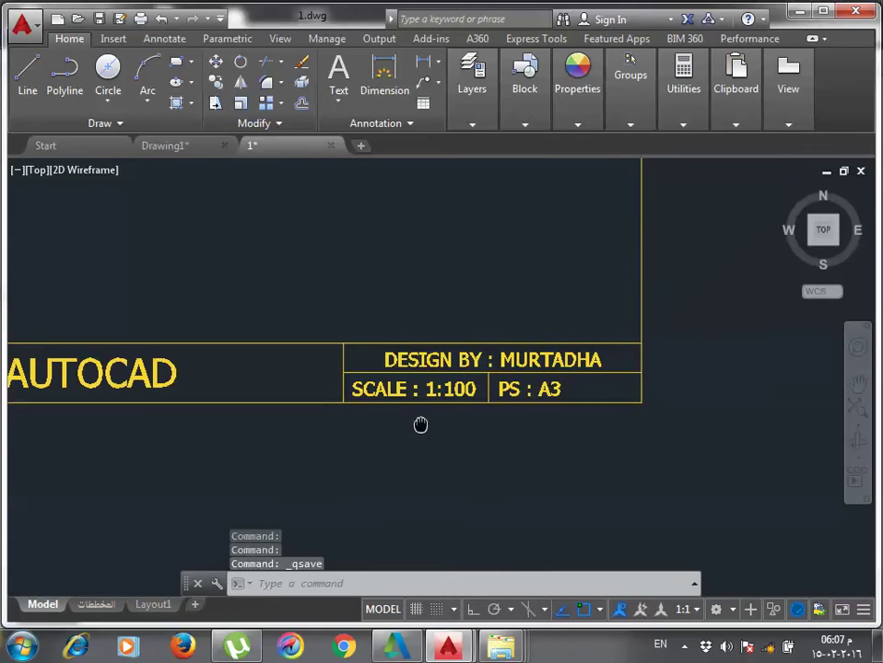
# Pan and zoom to show the whole sheet frame with its title strip.
pyautogui.moveTo(419, 426)
pyautogui.mouseDown(button='middle')
pyautogui.moveTo(465, 427)
pyautogui.moveTo(495, 447)
pyautogui.moveTo(485, 473)
pyautogui.mouseUp(button='middle')
pyautogui.scroll(-1, 477, 429)
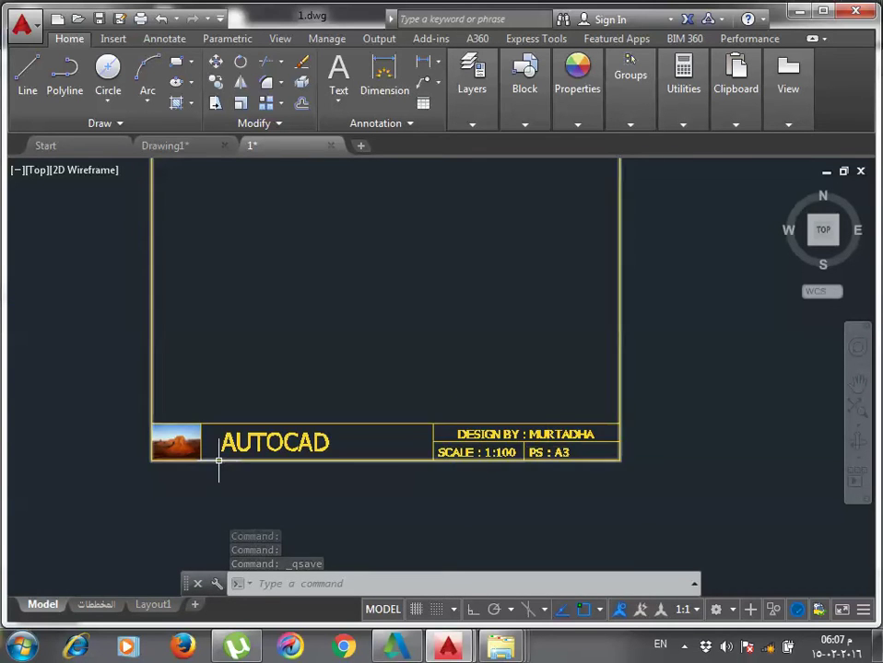
pyautogui.scroll(2, 249, 475)
pyautogui.moveTo(177, 421); pyautogui.dragTo(179, 495, button='middle')
pyautogui.scroll(-4, 177, 494)
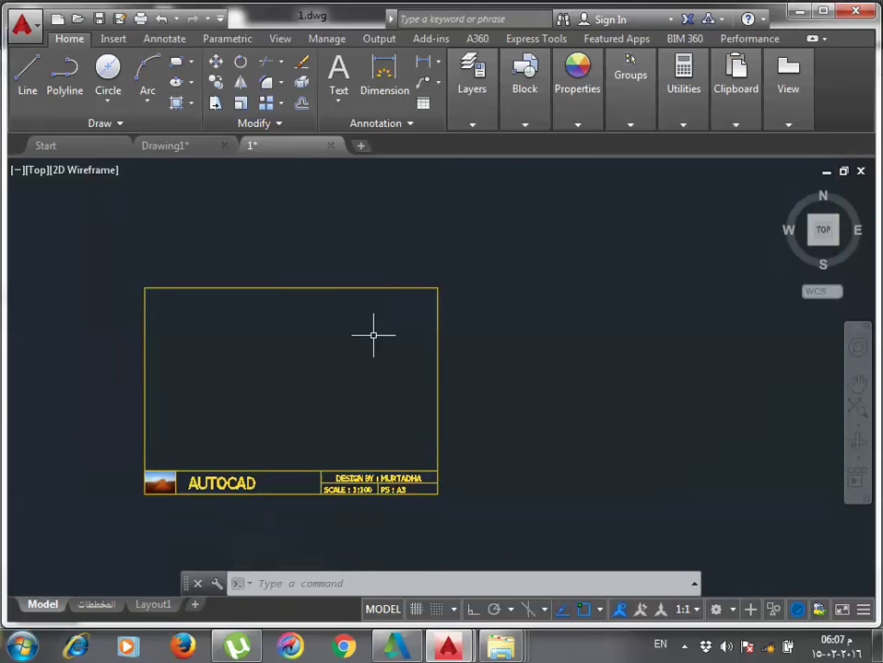
pyautogui.moveTo(290, 393); pyautogui.dragTo(410, 375, button='middle')
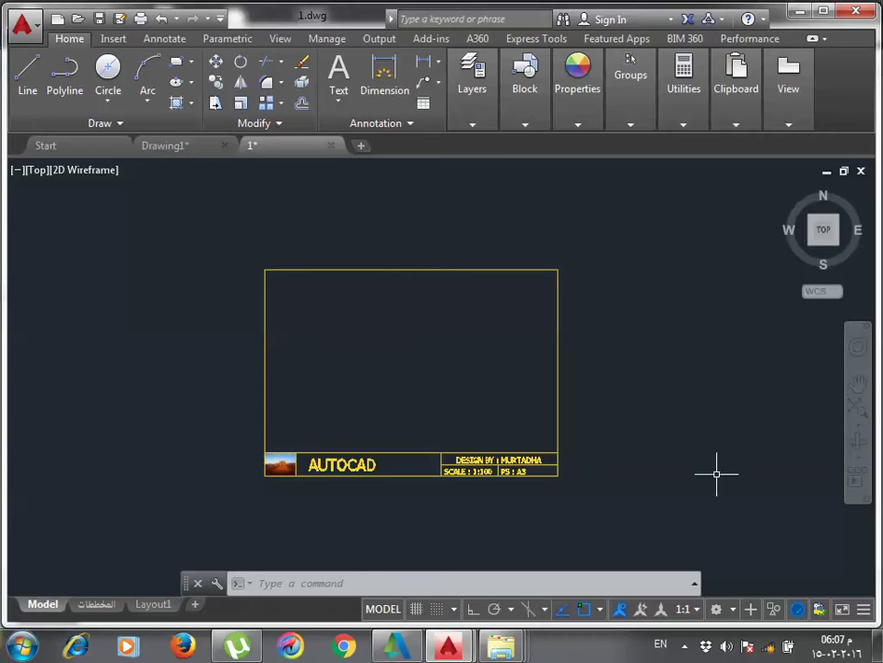
# Recolour the whole frame and title block from yellow to White.
pyautogui.click(717, 522)
pyautogui.click(305, 212)
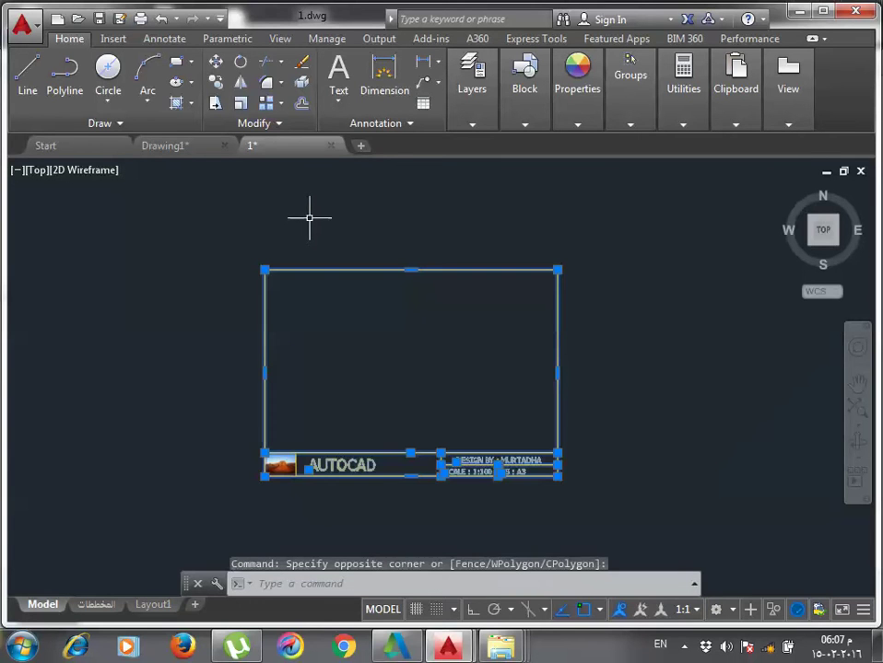
pyautogui.click(514, 120)
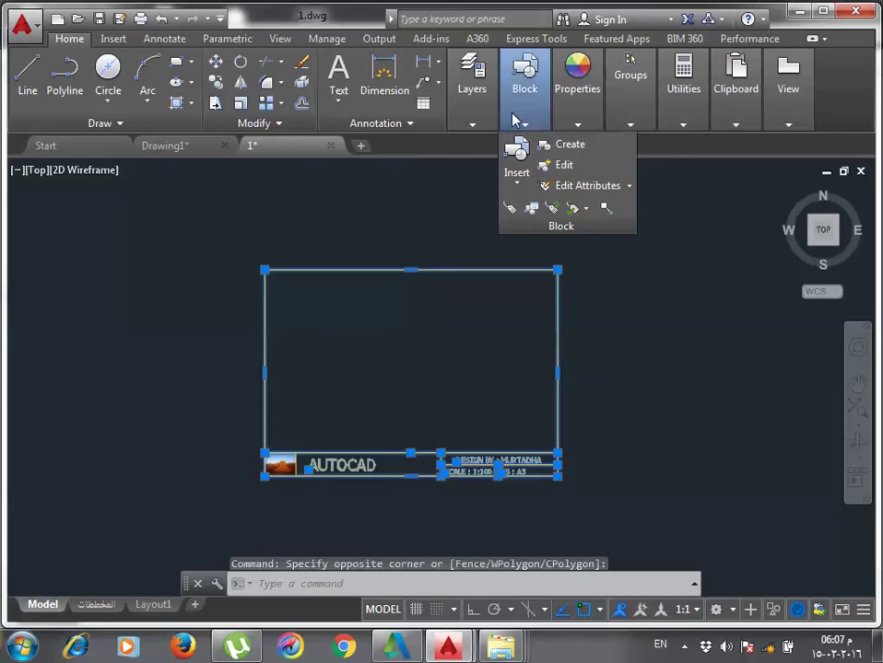
pyautogui.moveTo(472, 124)
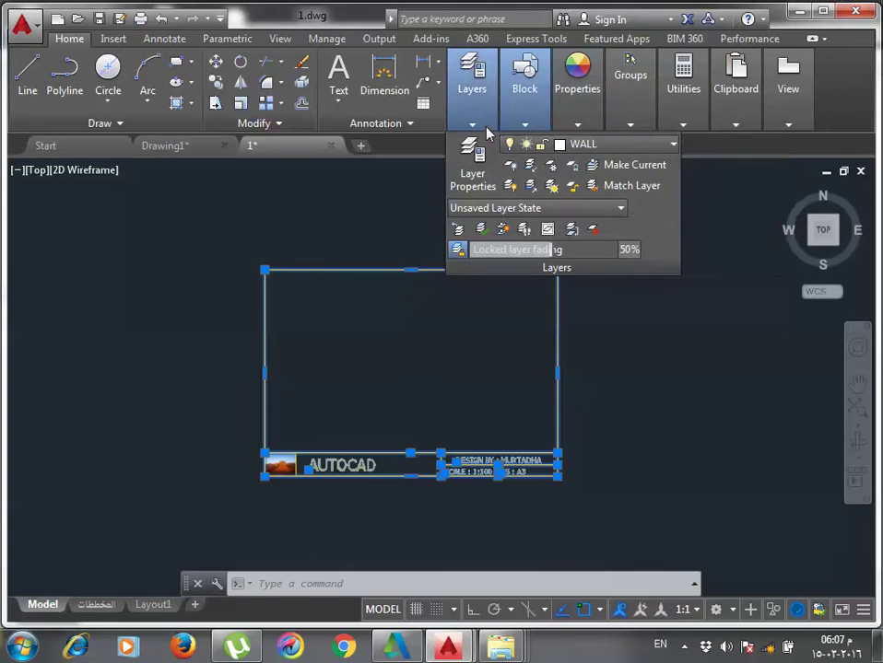
pyautogui.click(558, 147)
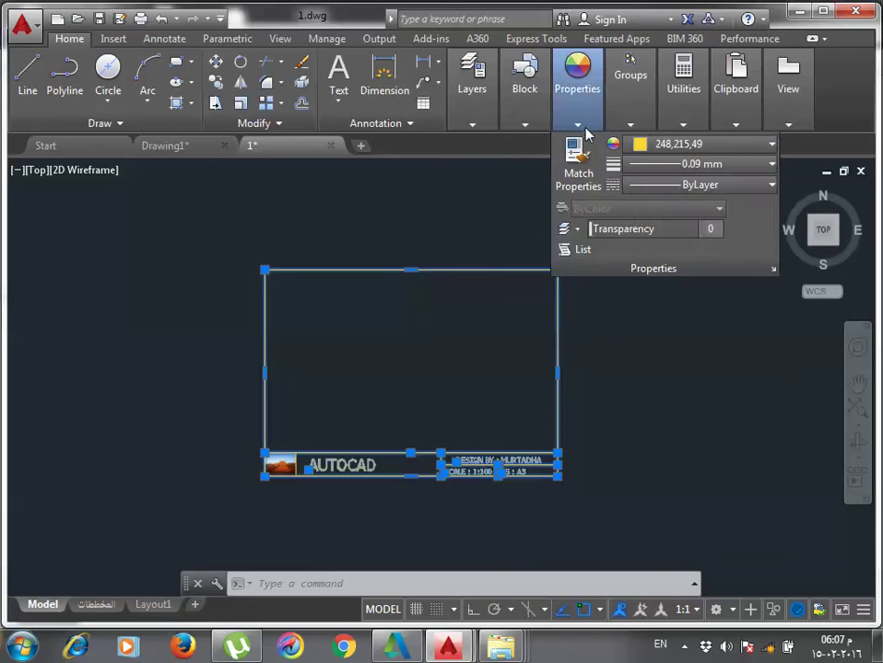
pyautogui.click(685, 145)
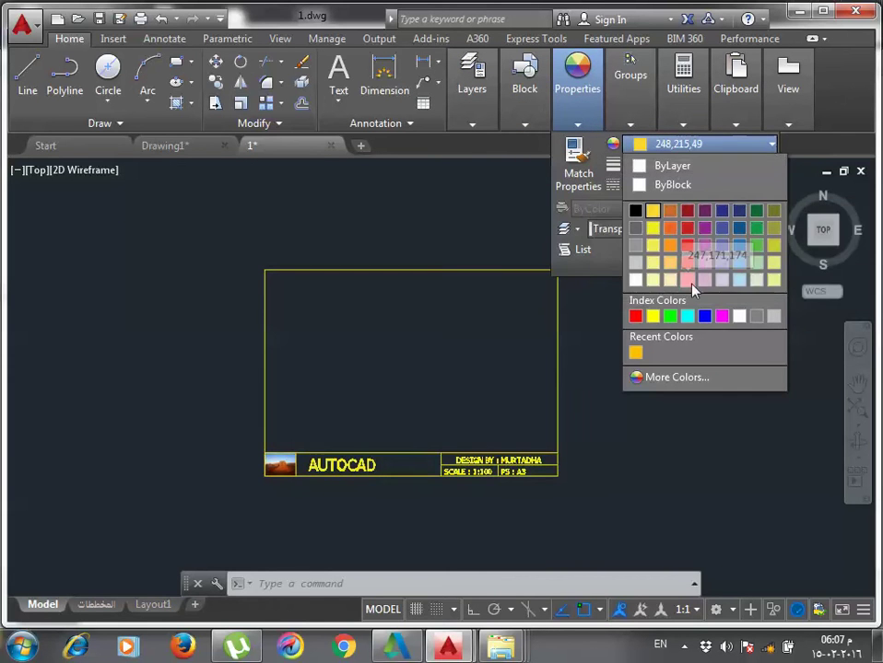
pyautogui.click(742, 317)
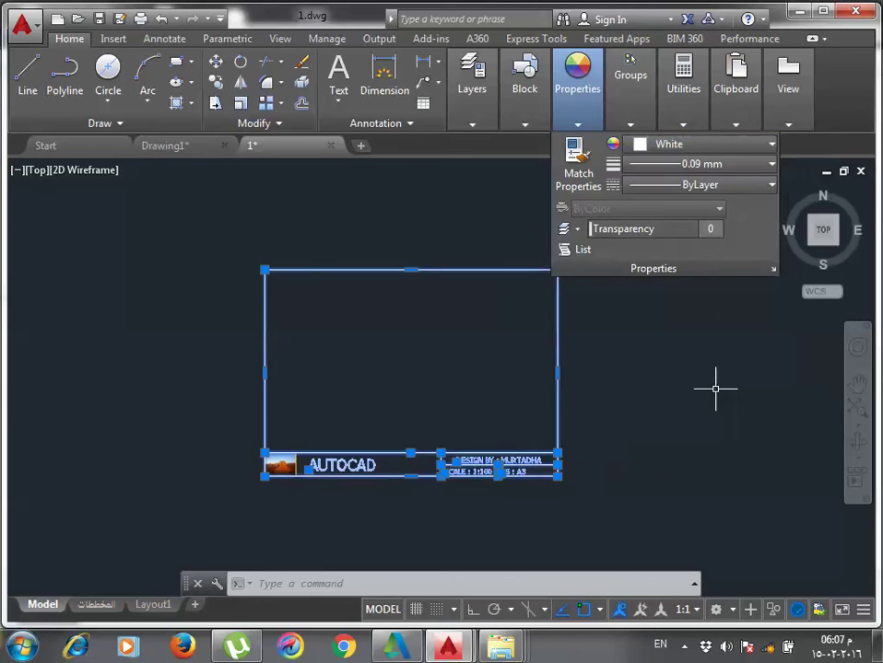
pyautogui.click(678, 449)
pyautogui.click(722, 447)
pyautogui.press('Escape')
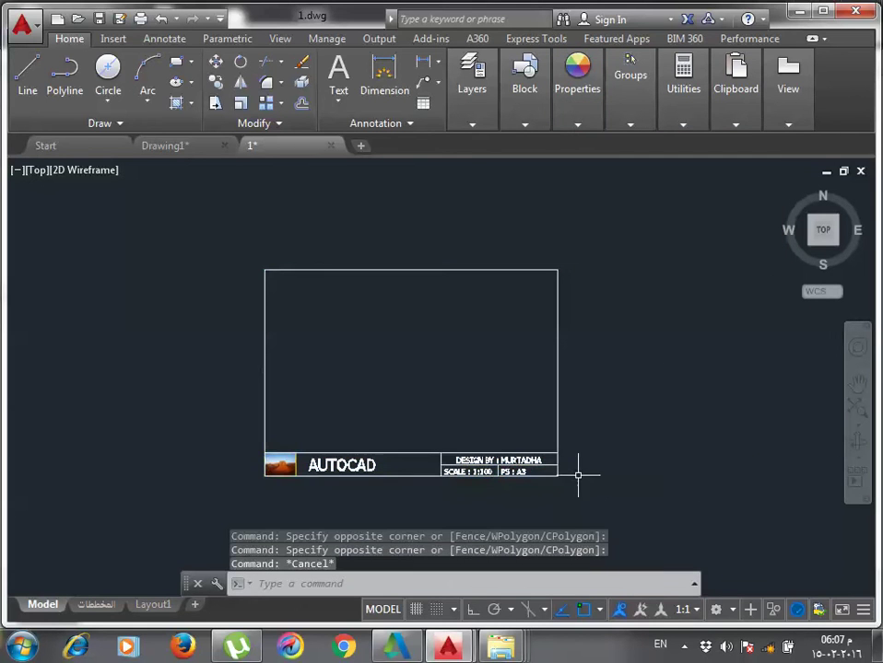
# Save the drawing and recentre the frame in the view.
pyautogui.hotkey('ctrl', 's')
pyautogui.scroll(5, 469, 473)
pyautogui.scroll(-3, 526, 364)
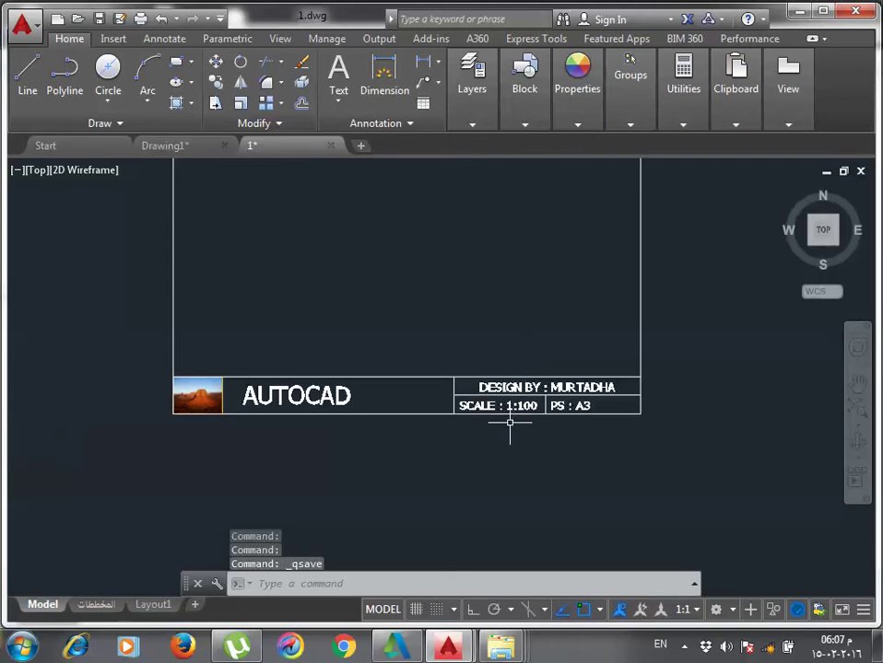
pyautogui.moveTo(510, 424); pyautogui.dragTo(468, 491, button='middle')
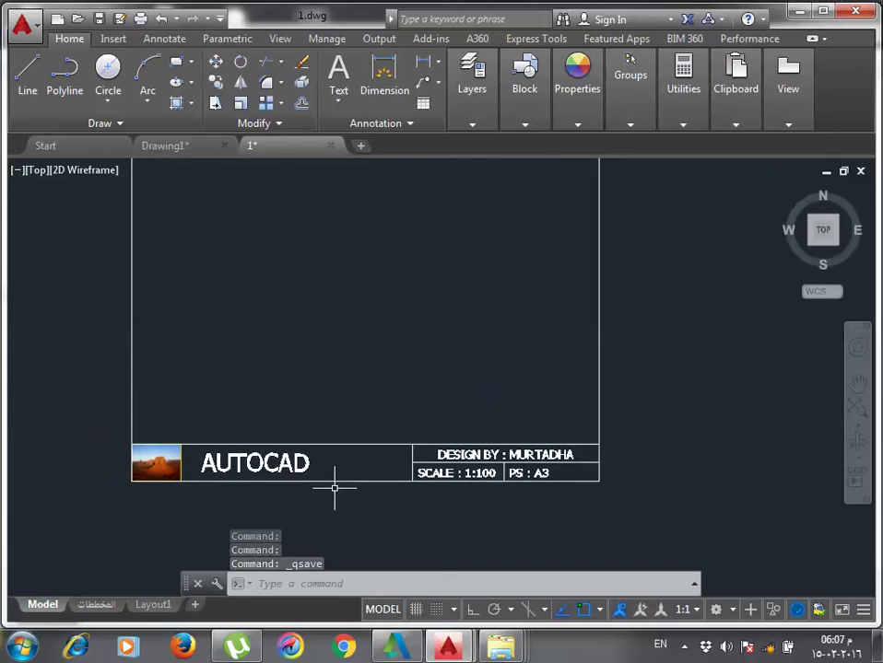
pyautogui.moveTo(357, 467); pyautogui.dragTo(368, 502, button='middle')
pyautogui.moveTo(422, 406); pyautogui.dragTo(394, 366, button='middle')
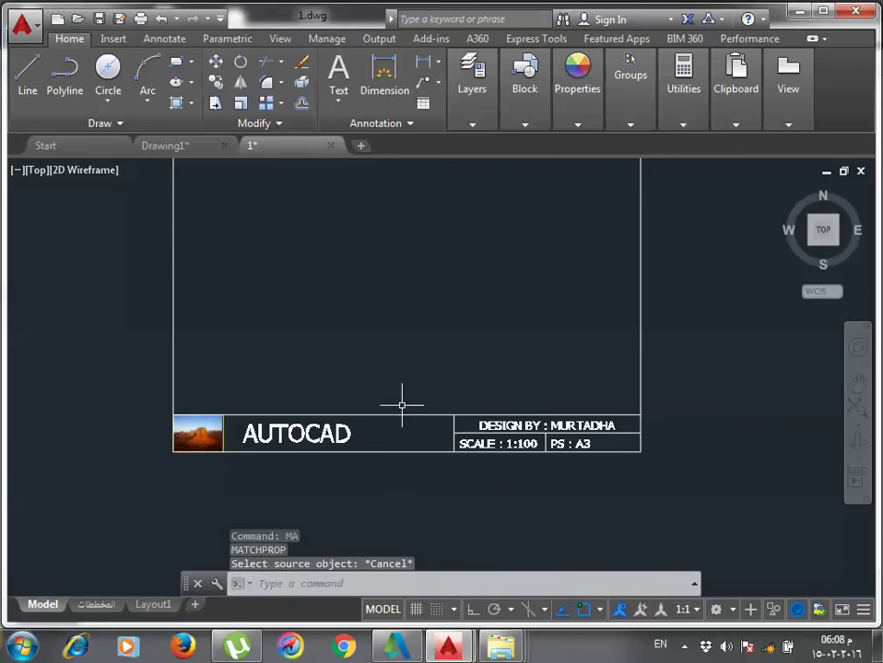
pyautogui.scroll(-2, 402, 405)
pyautogui.scroll(2, 424, 390)
pyautogui.moveTo(450, 418); pyautogui.dragTo(452, 476, button='middle')
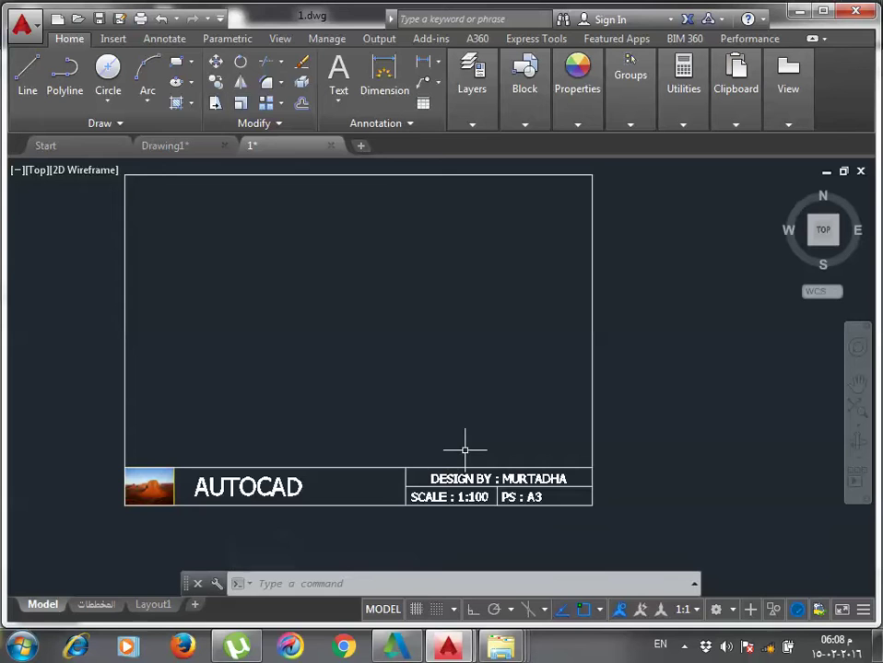
# Modify Layout1's page setup to use the Adobe PDF printer with A3 paper.
pyautogui.click(152, 606)
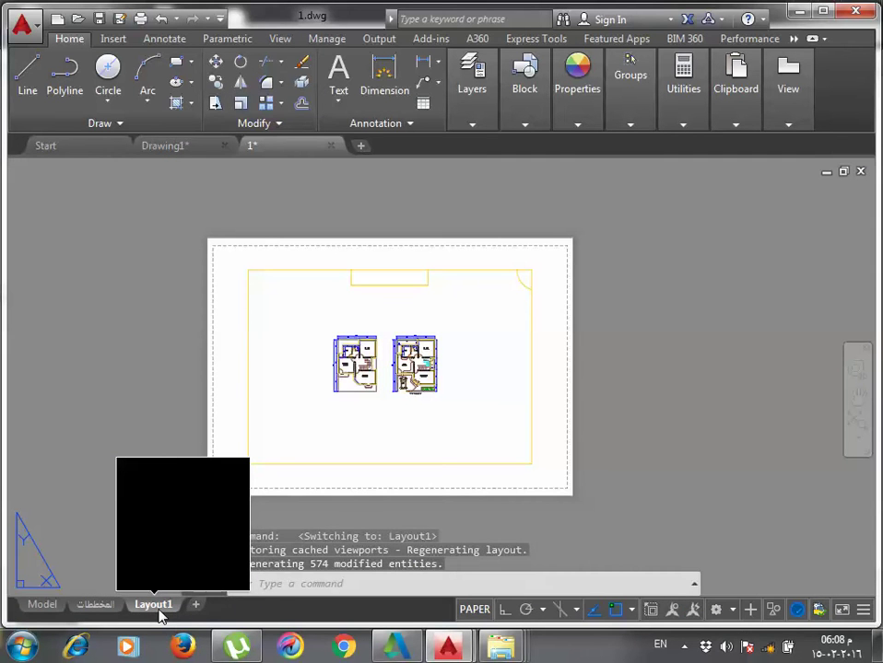
pyautogui.rightClick(156, 608)
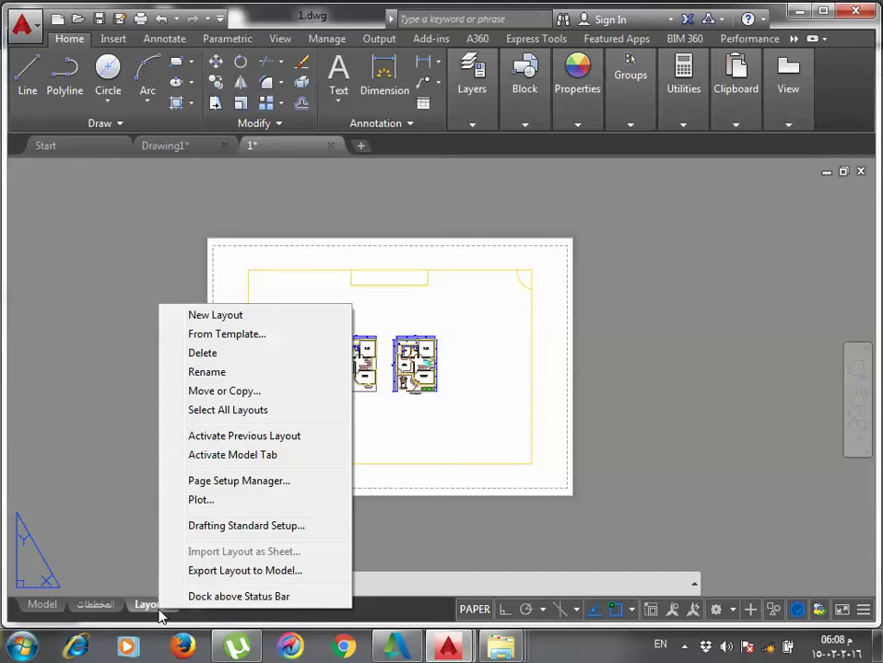
pyautogui.click(262, 481)
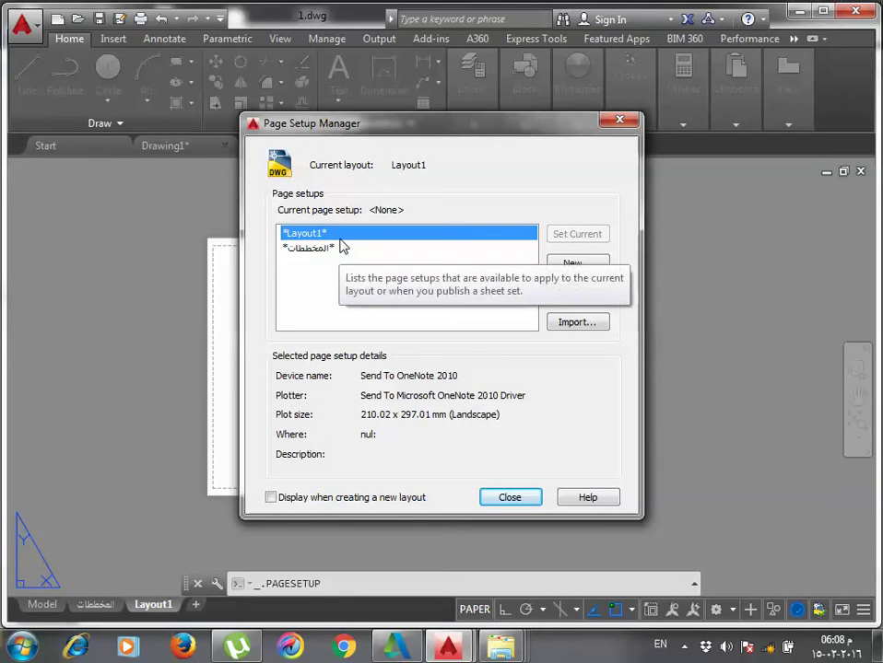
pyautogui.click(595, 297)
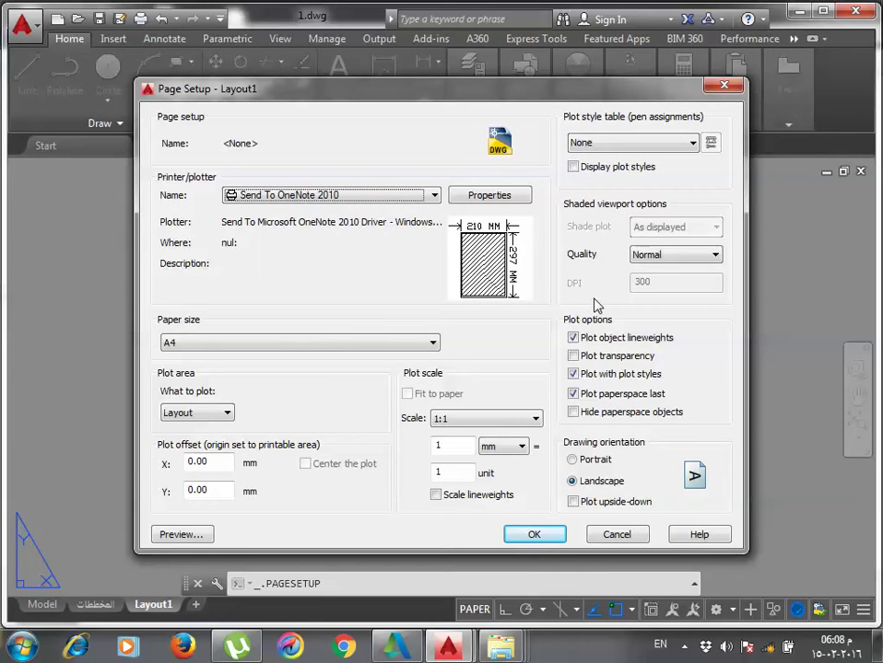
pyautogui.click(386, 203)
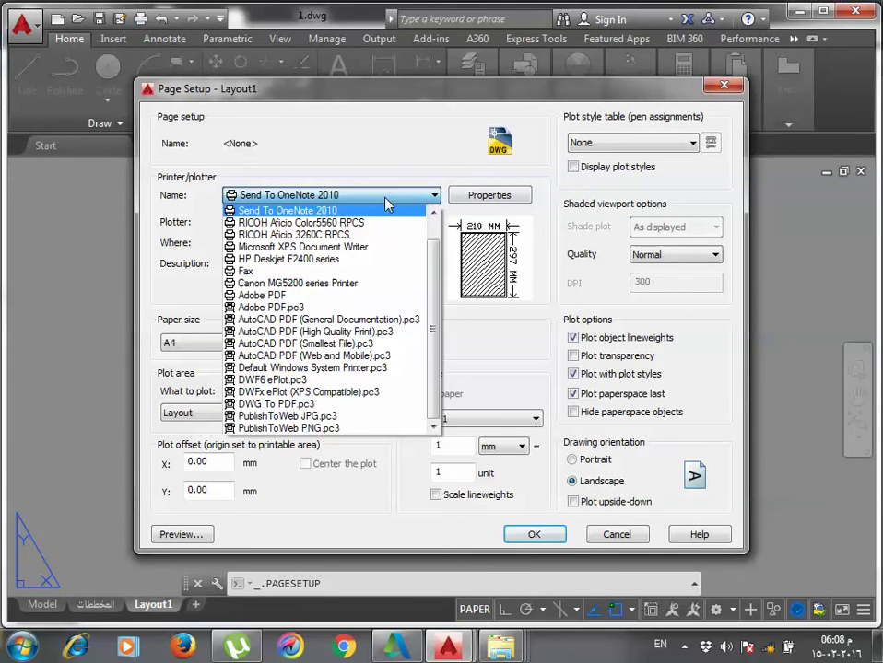
pyautogui.click(307, 297)
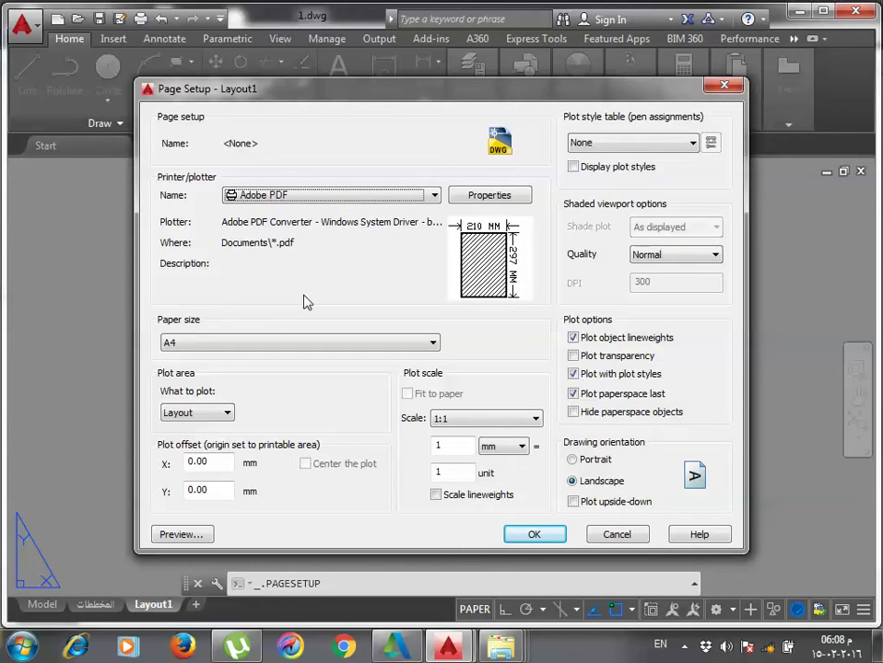
pyautogui.click(306, 343)
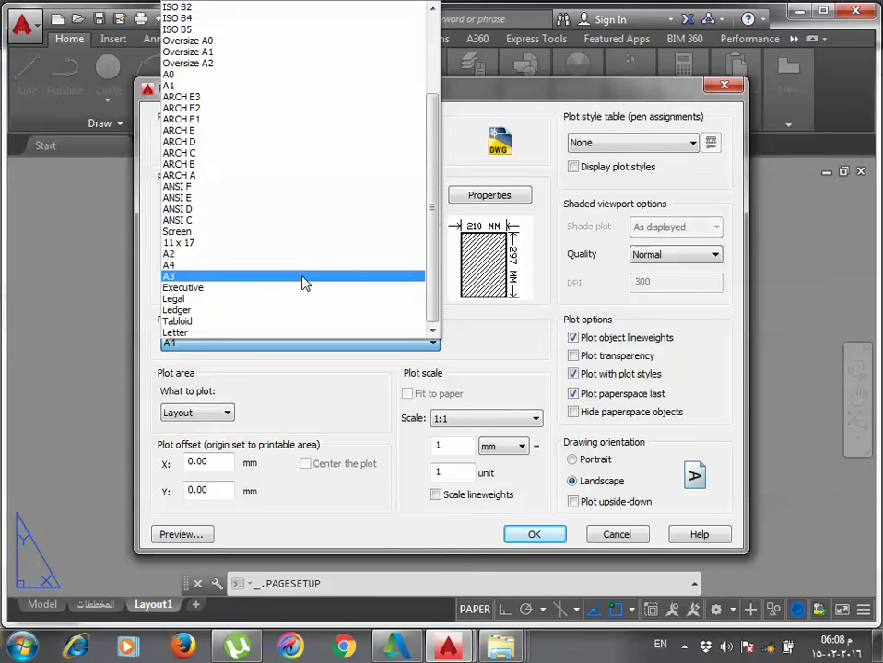
pyautogui.click(305, 276)
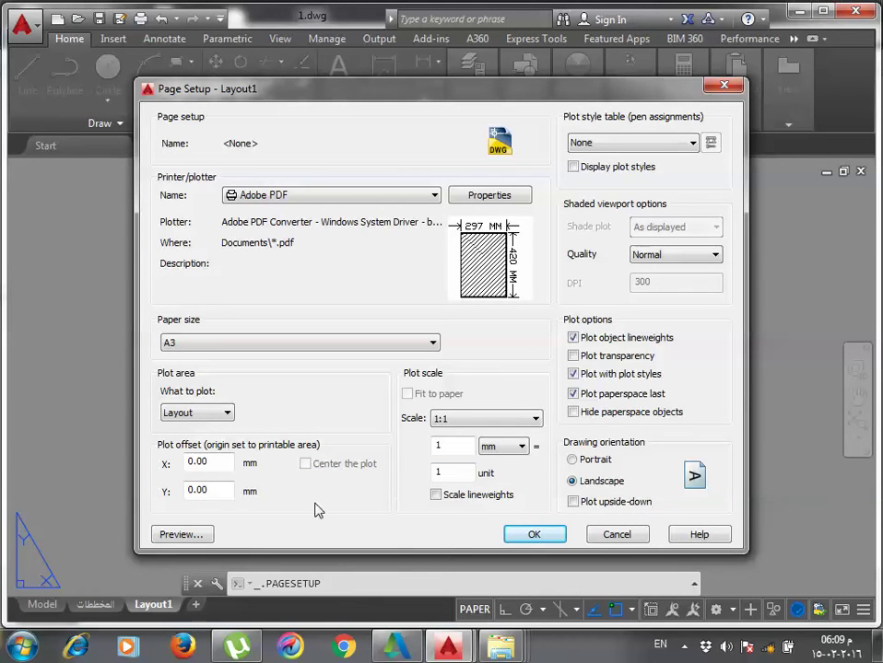
pyautogui.click(520, 533)
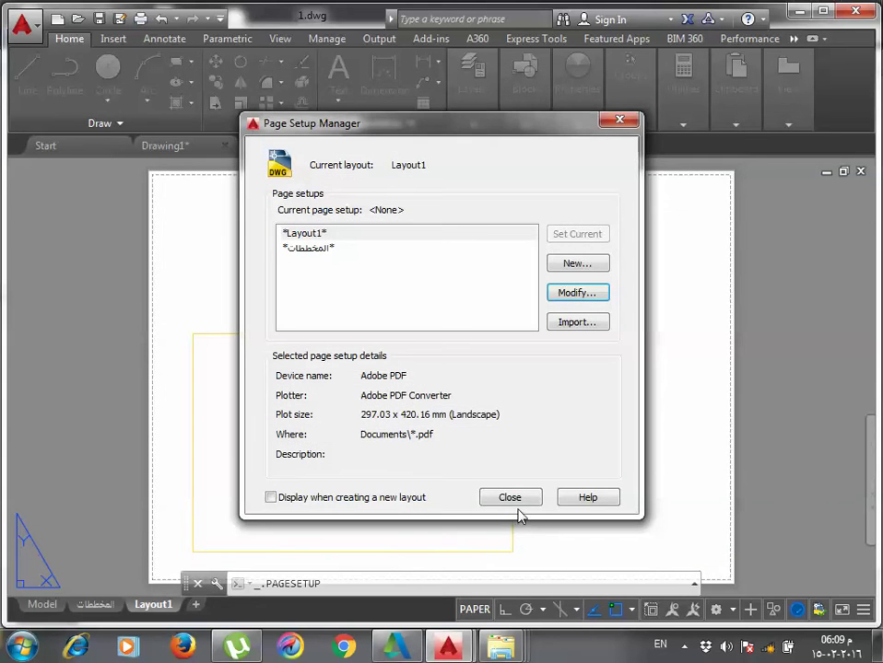
pyautogui.click(518, 503)
# Select the plans viewport border on Layout1, then cancel the stray selection window.
pyautogui.scroll(-2, 474, 388)
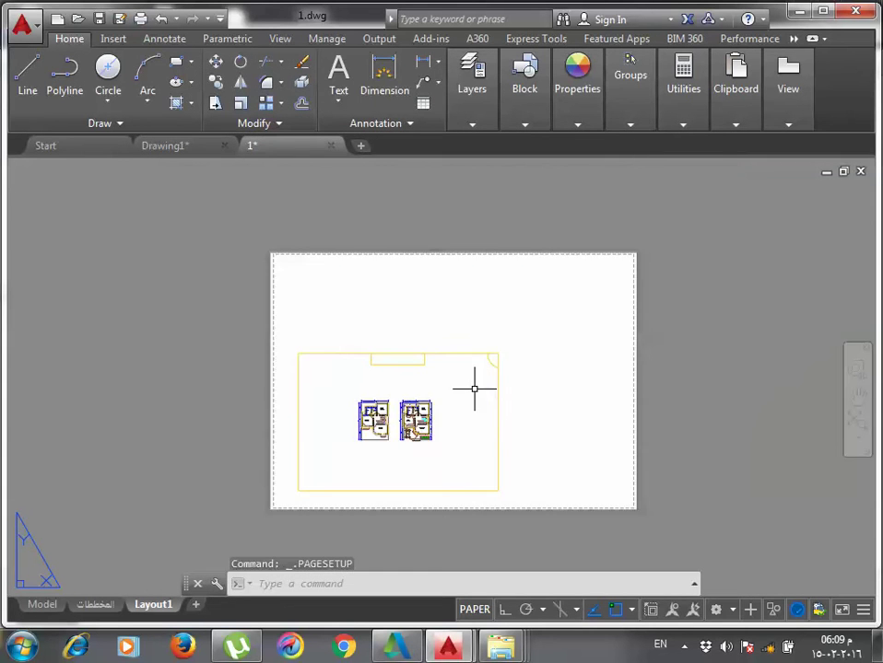
pyautogui.scroll(2, 474, 389)
pyautogui.moveTo(489, 407); pyautogui.dragTo(463, 391, button='middle')
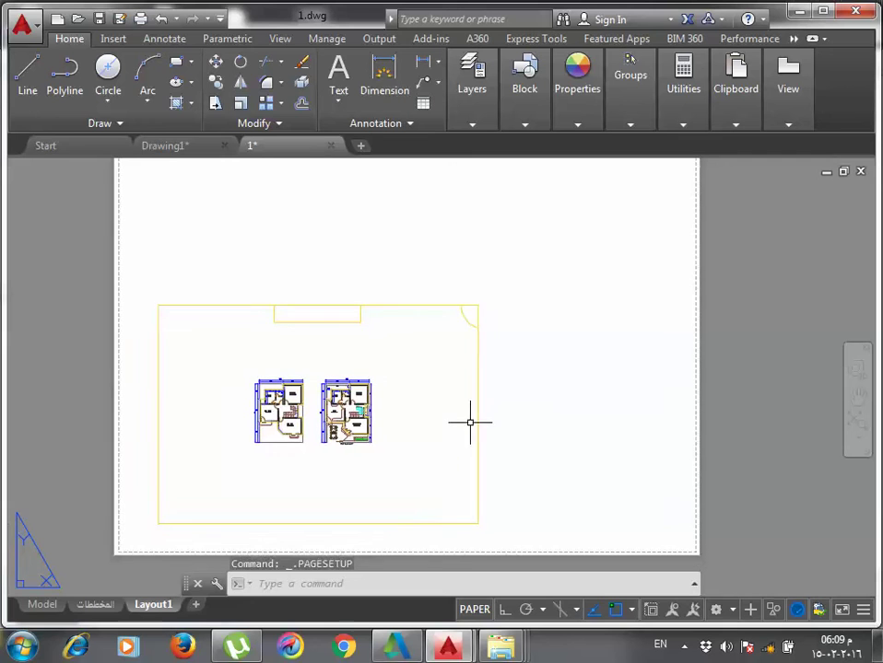
pyautogui.click(474, 421)
pyautogui.click(478, 439)
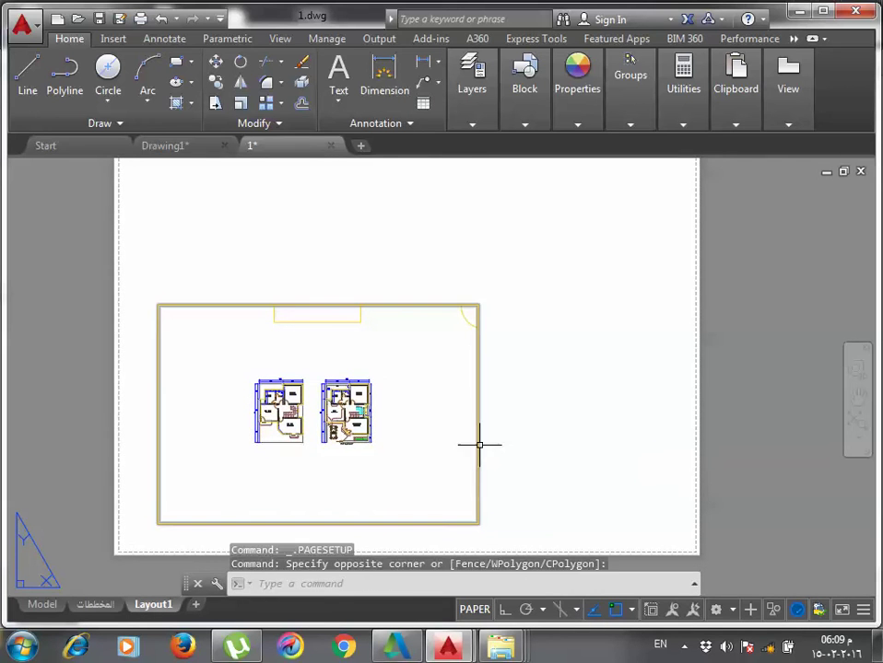
pyautogui.scroll(-2, 449, 418)
pyautogui.scroll(2, 466, 408)
pyautogui.scroll(-2, 457, 398)
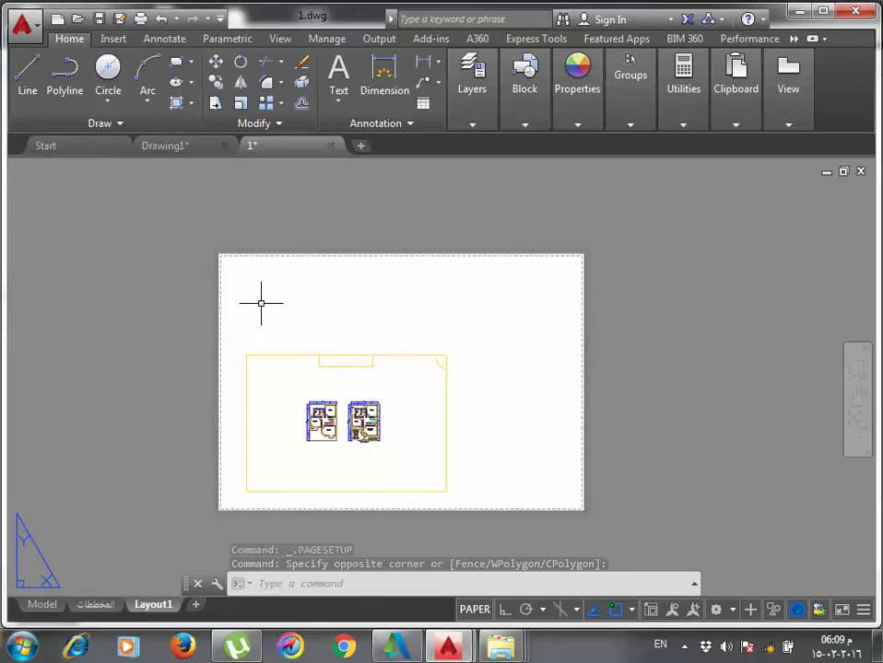
pyautogui.scroll(2, 396, 452)
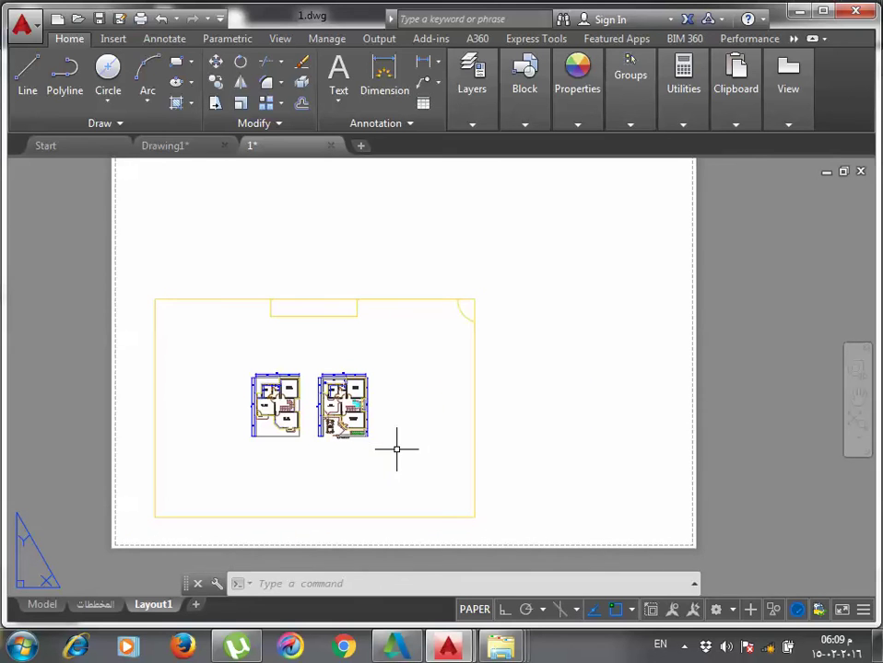
pyautogui.click(472, 438)
pyautogui.press('Escape')
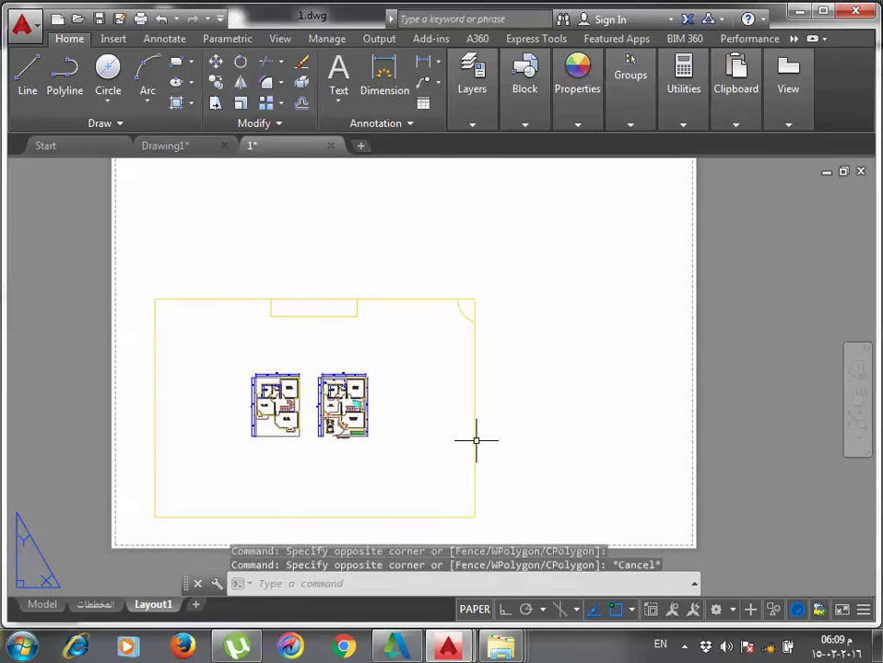
# Maximize the plans viewport, then restore it onto the sheet.
pyautogui.doubleClick(475, 439)
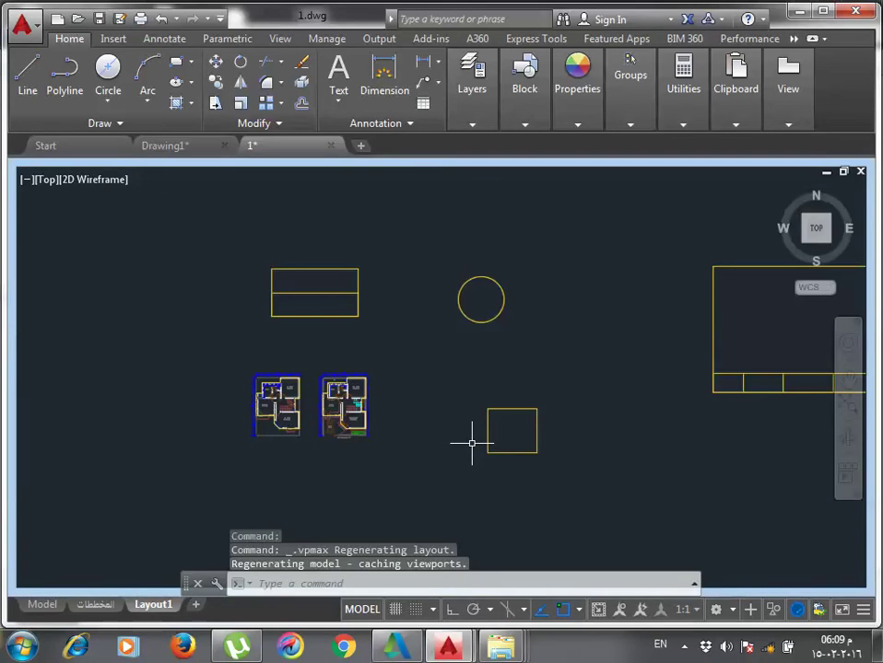
pyautogui.press('Escape')
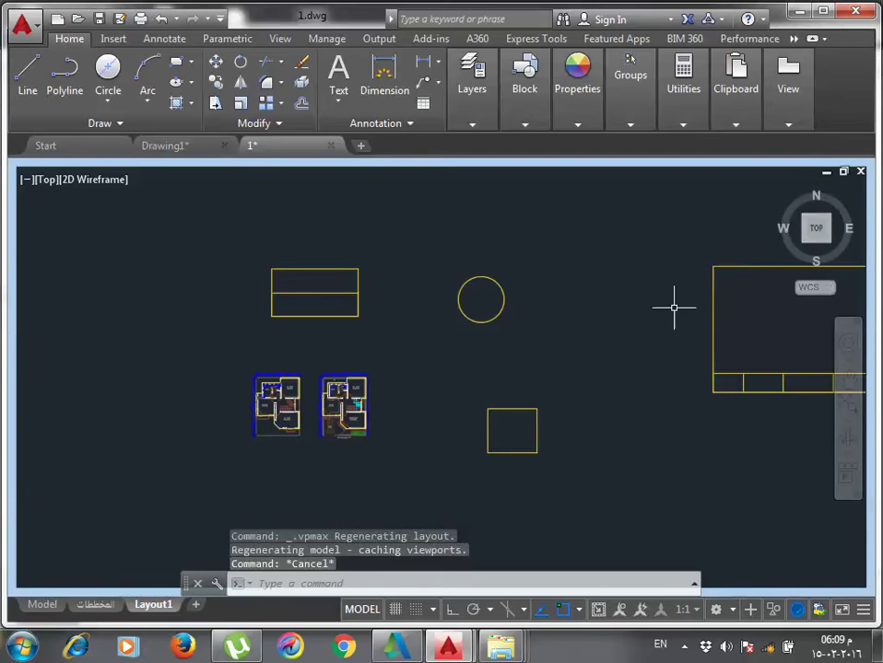
pyautogui.press('Escape')
pyautogui.doubleClick(590, 447)
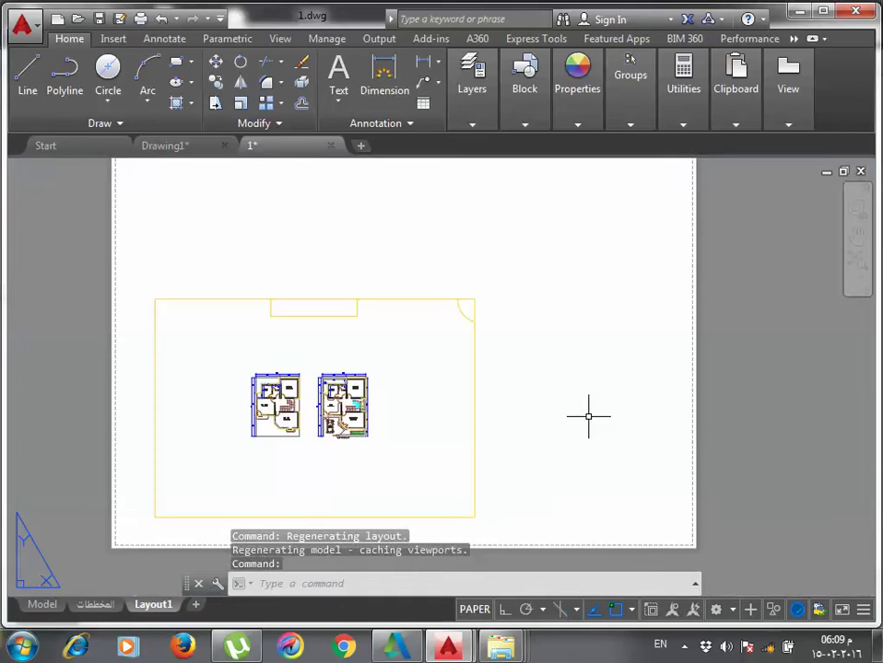
# Inside the viewport, zoom the floor plans out slightly, then return to paper space.
pyautogui.click(443, 411)
pyautogui.doubleClick(442, 414)
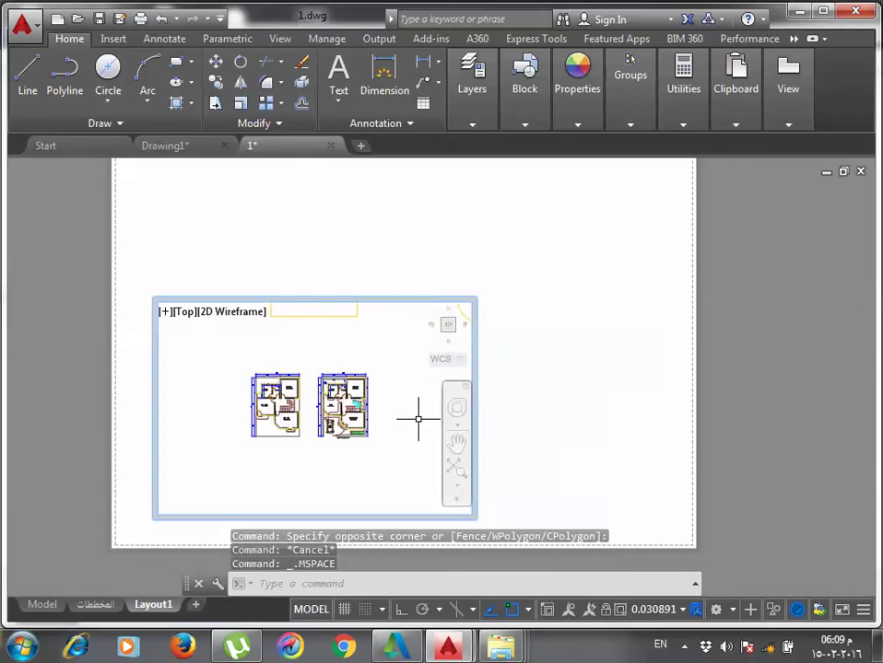
pyautogui.scroll(-4, 375, 410)
pyautogui.scroll(4, 377, 408)
pyautogui.scroll(-2, 379, 407)
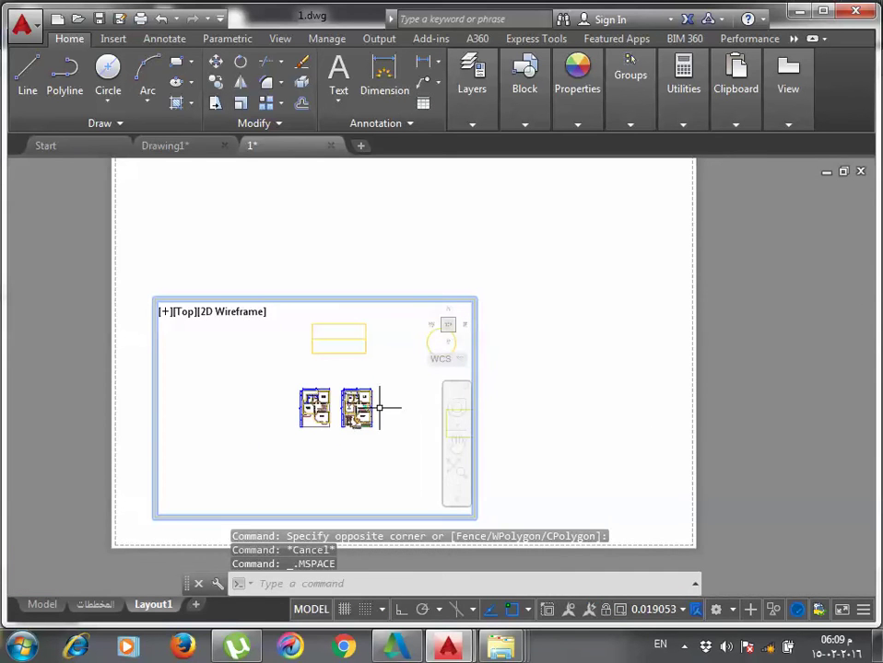
pyautogui.press('Escape')
pyautogui.doubleClick(538, 443)
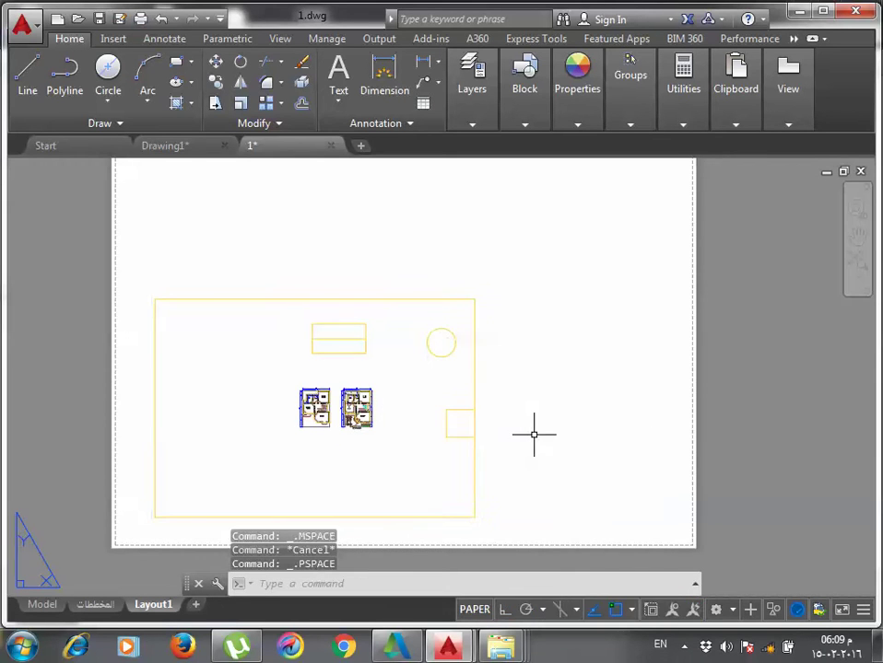
# Shift the sheet view left and switch to Model space showing the title block.
pyautogui.moveTo(533, 434); pyautogui.dragTo(501, 428, button='middle')
pyautogui.scroll(-2, 495, 421)
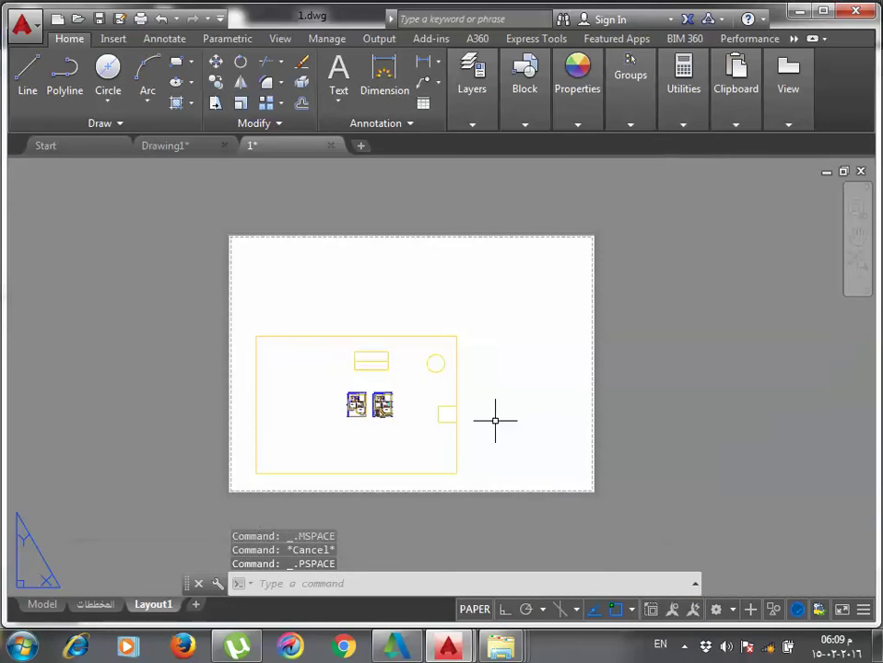
pyautogui.click(59, 606)
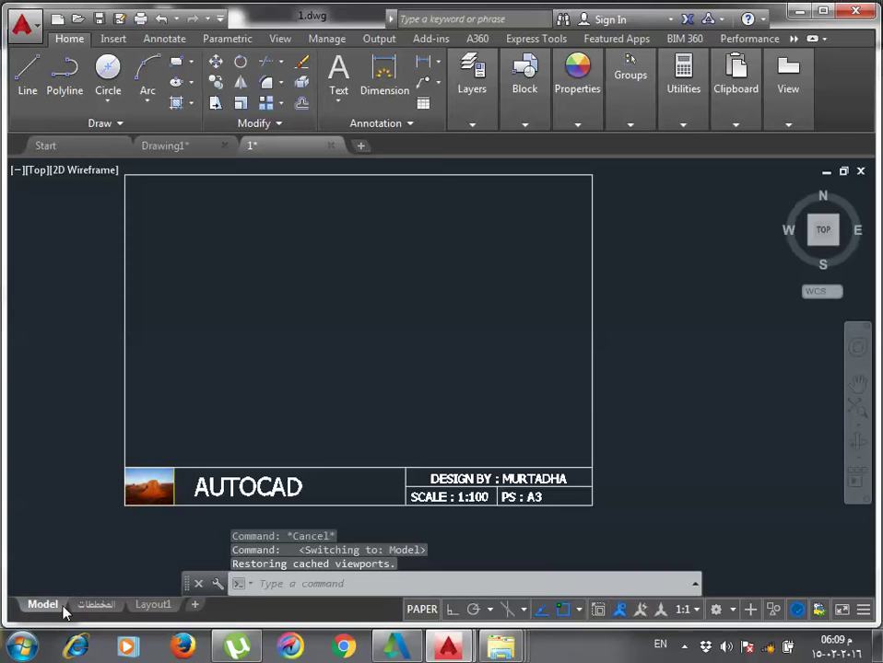
# Window-select the 10-object sheet frame and title block, copy it, and return to Layout1.
pyautogui.click(489, 394)
pyautogui.scroll(-2, 488, 388)
pyautogui.press('Escape')
pyautogui.click(636, 483)
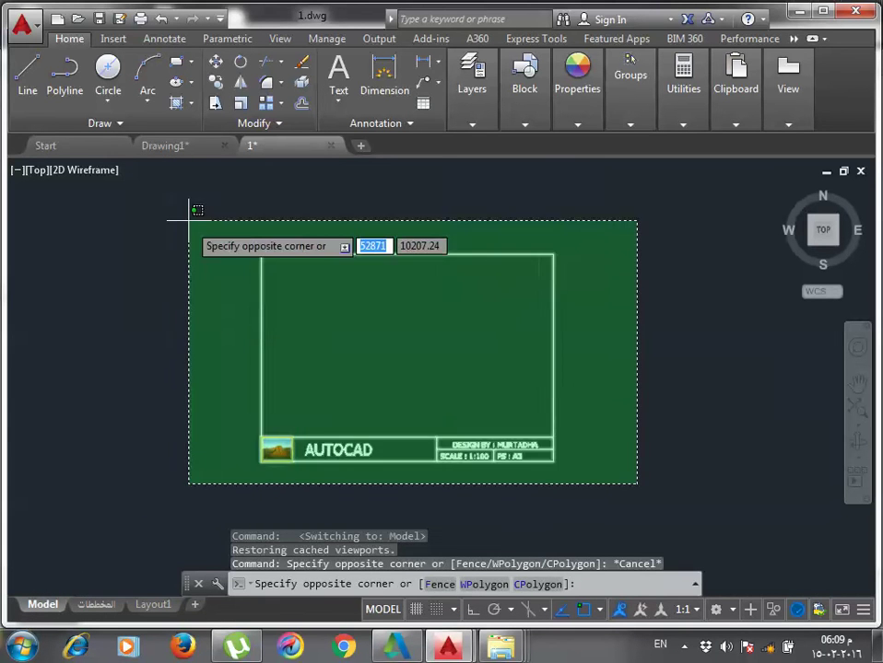
pyautogui.click(189, 219)
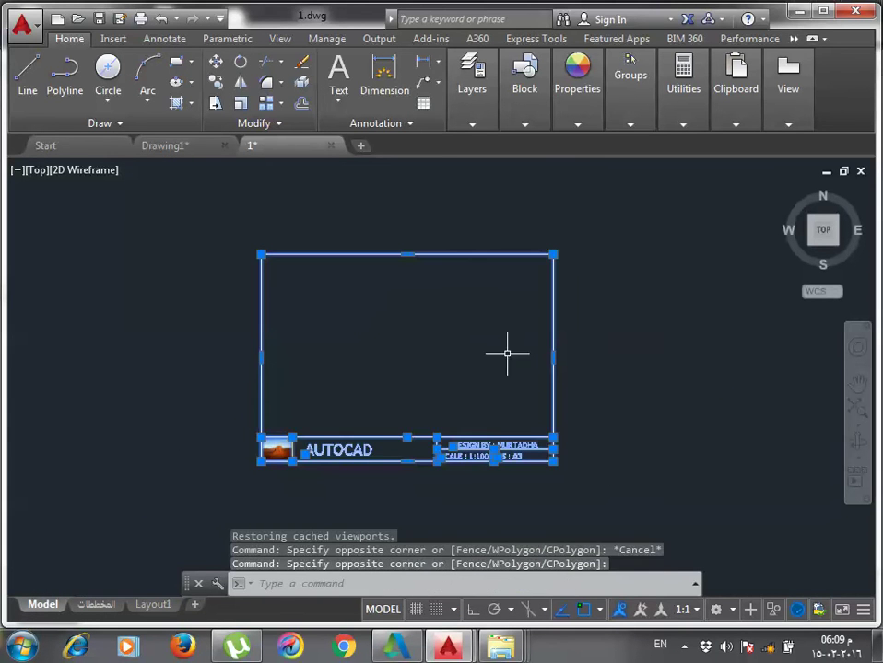
pyautogui.rightClick(554, 469)
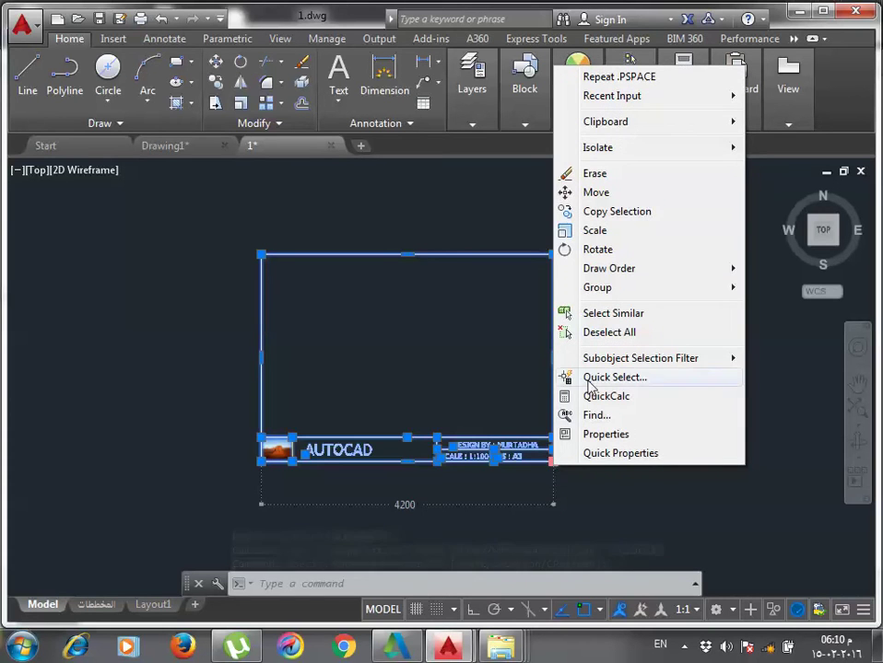
pyautogui.press('Escape')
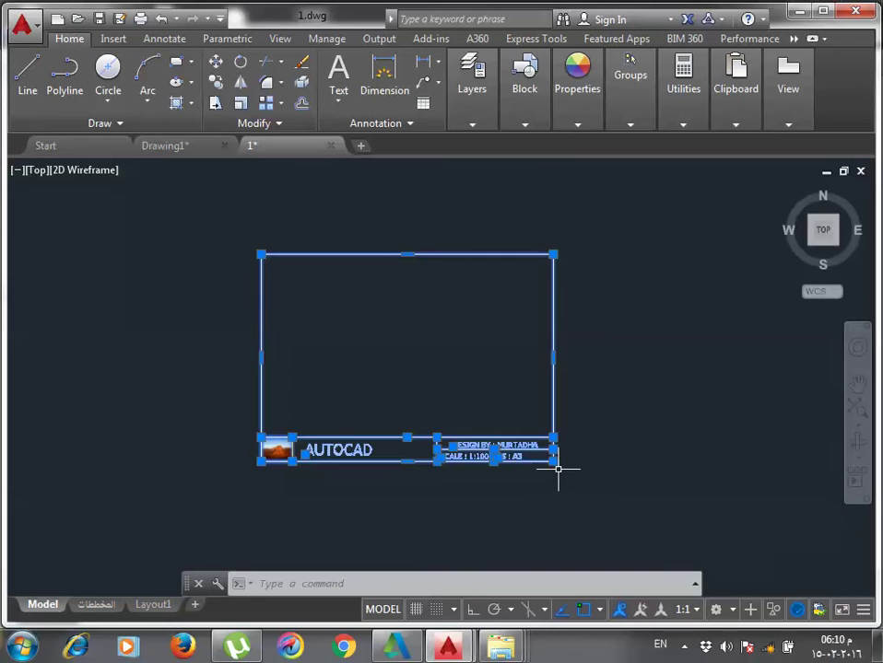
pyautogui.hotkey('ctrl', 'c')
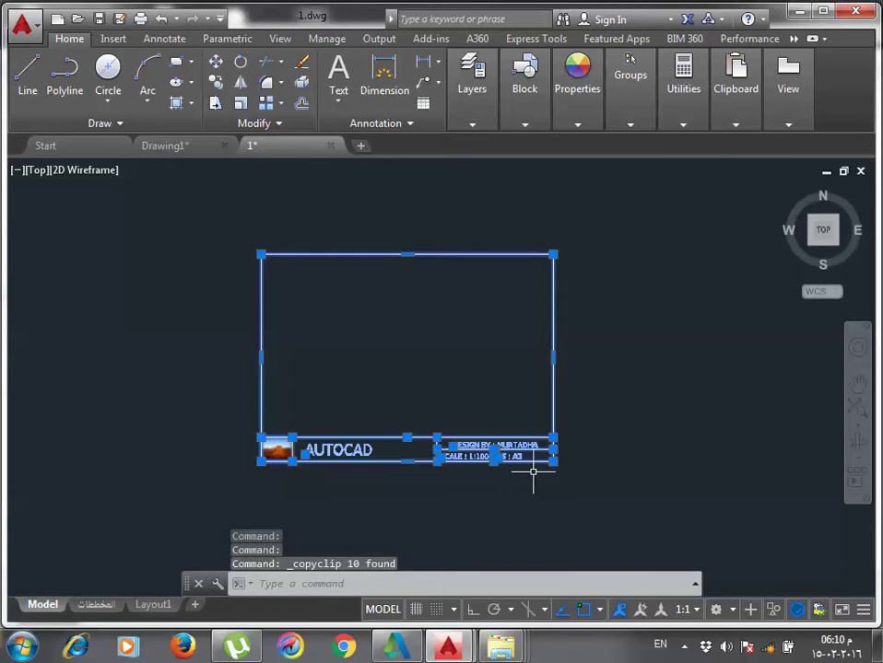
pyautogui.click(150, 605)
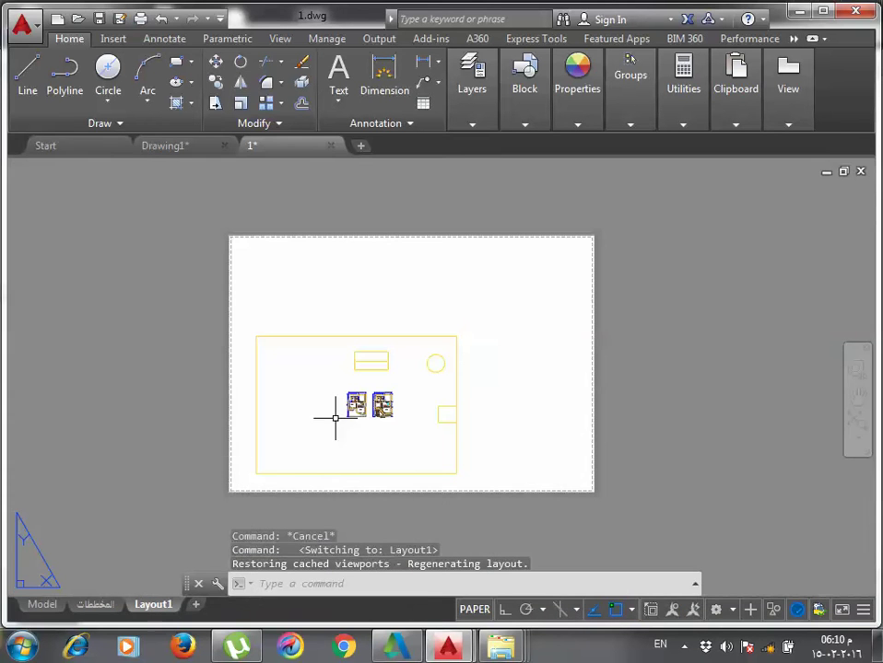
# Paste the copied title block at the Layout1 sheet corner and select it.
pyautogui.hotkey('ctrl', 'v')
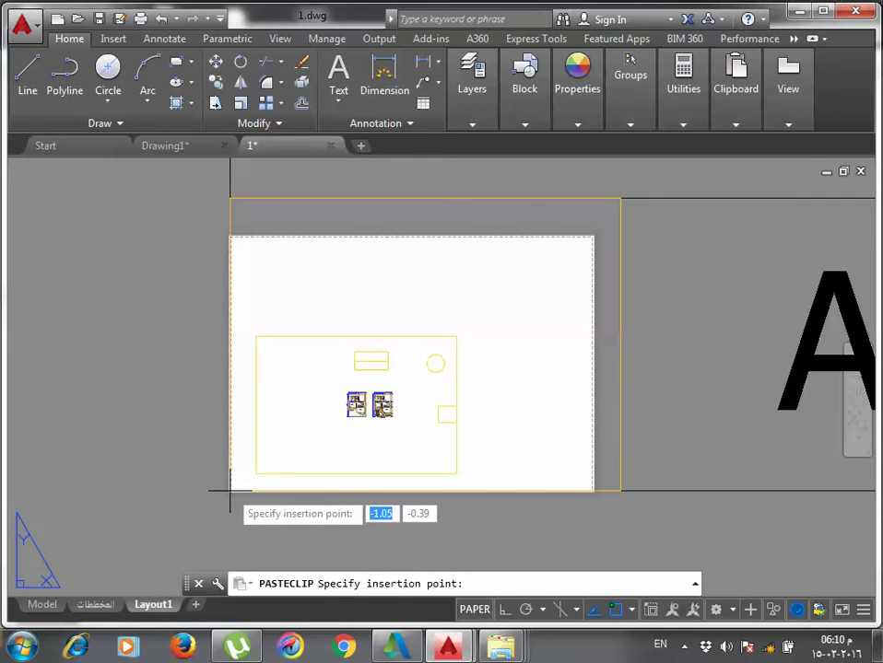
pyautogui.click(229, 491)
pyautogui.scroll(-5, 230, 491)
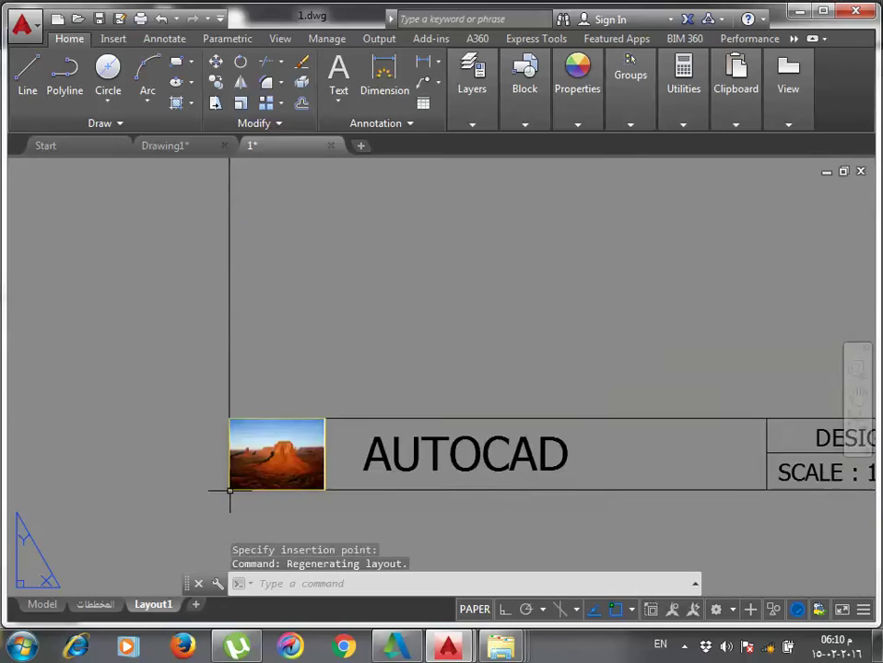
pyautogui.scroll(-8, 230, 491)
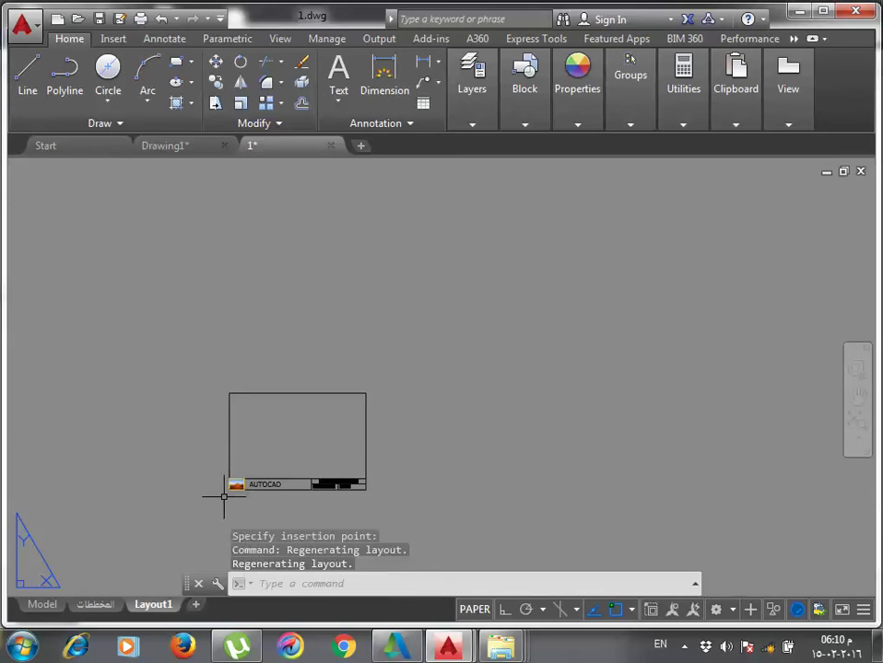
pyautogui.click(225, 497)
pyautogui.click(374, 403)
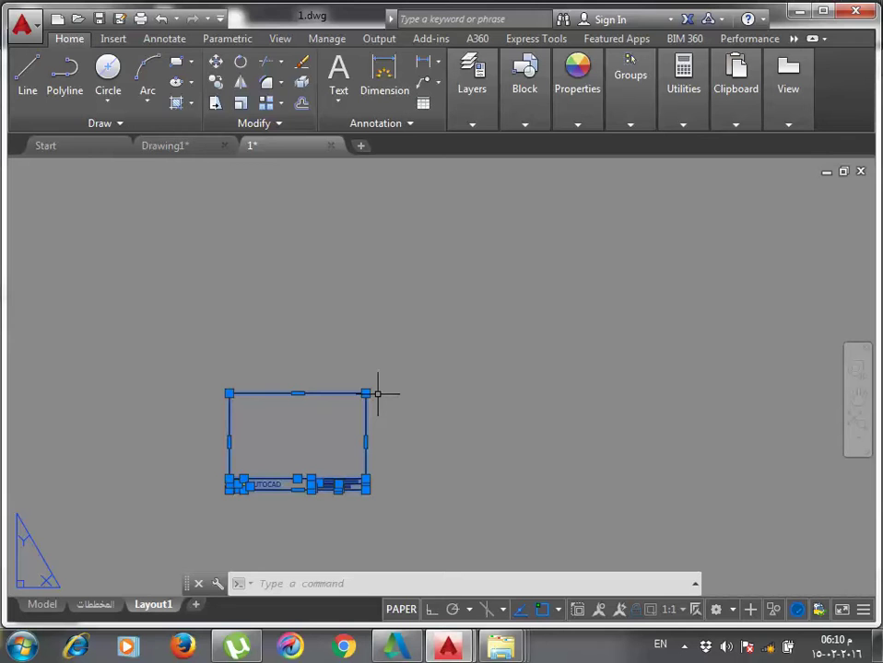
pyautogui.scroll(2, 238, 500)
pyautogui.scroll(4, 204, 490)
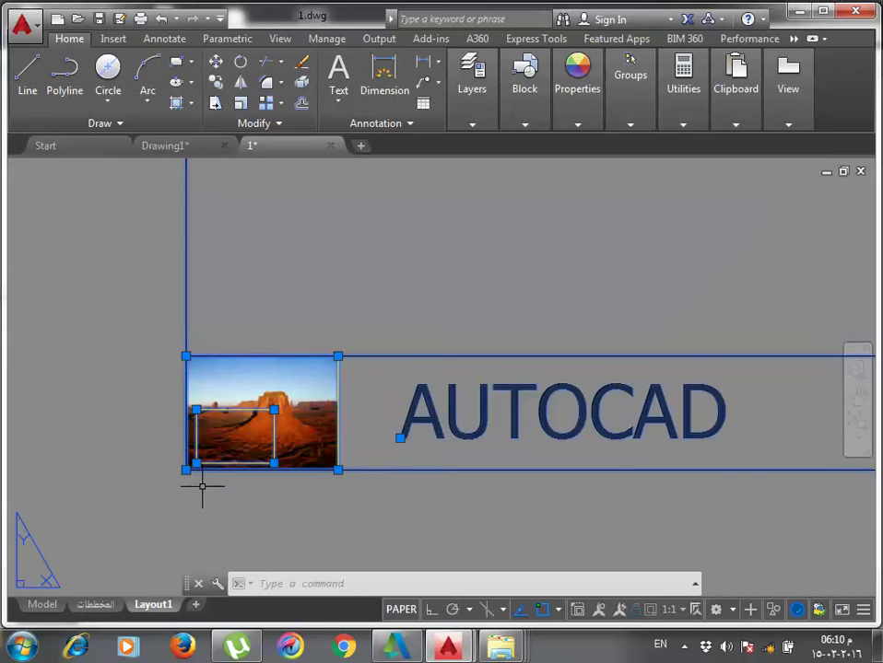
# Begin a SCALE by reference from the title block's lower-left corner, then cancel it.
pyautogui.write('sc')
pyautogui.press('Return')
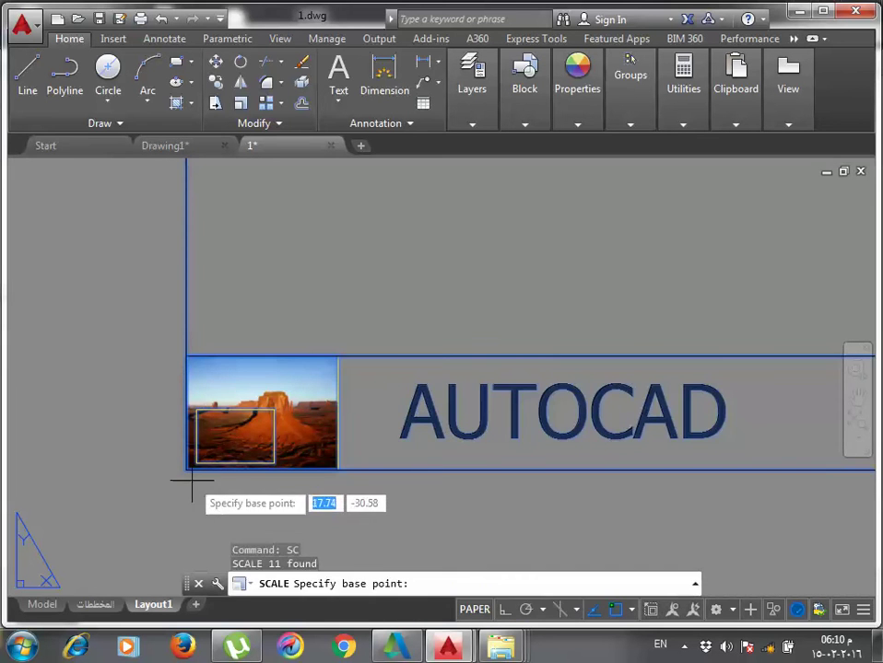
pyautogui.click(186, 470)
pyautogui.write('R')
pyautogui.press('Return')
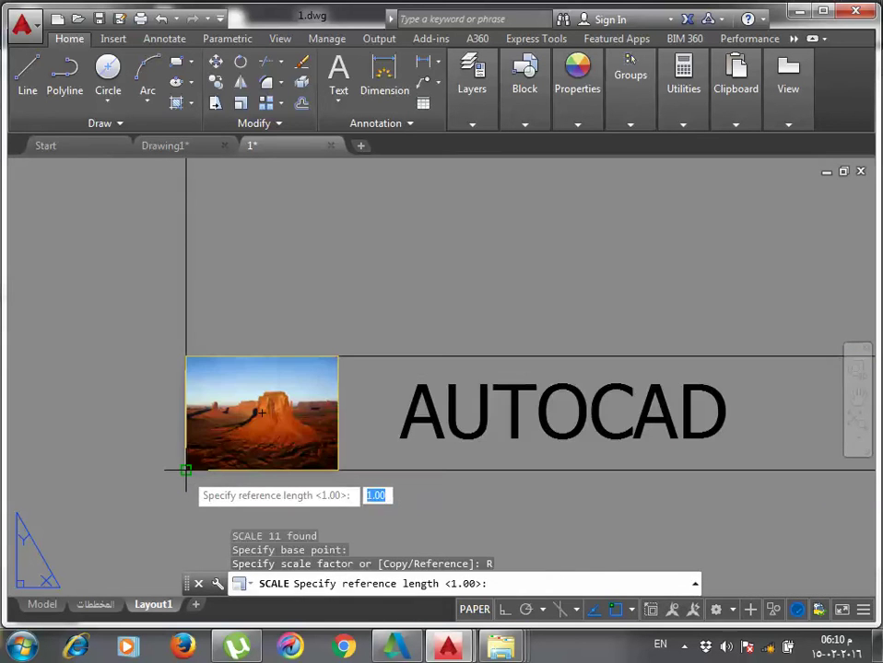
pyautogui.click(186, 470)
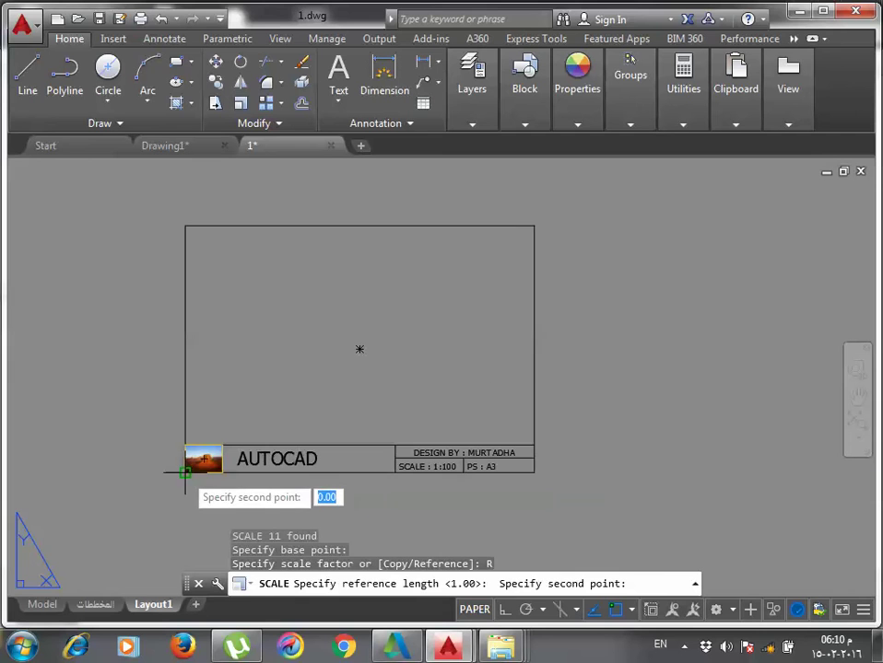
pyautogui.click(186, 224)
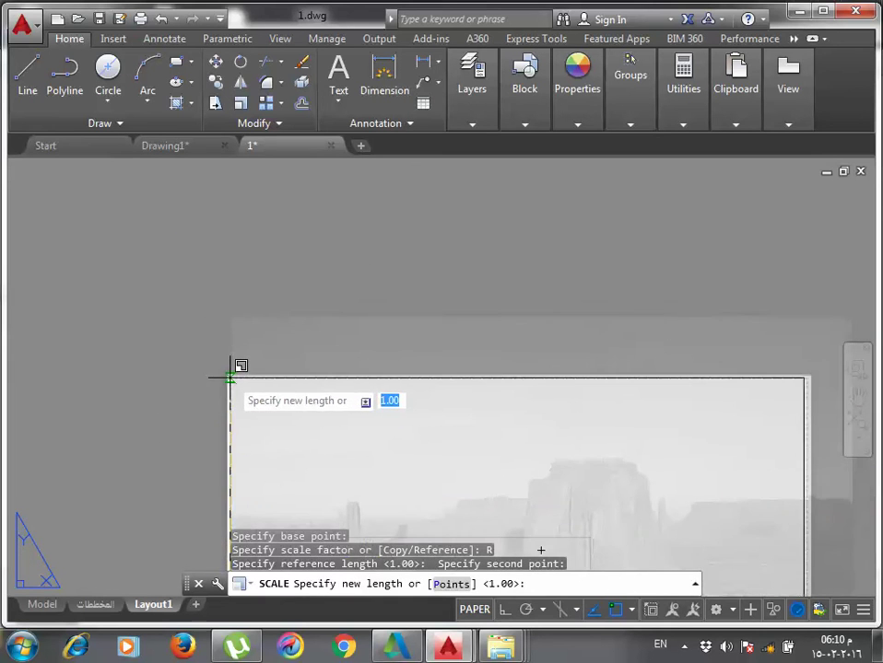
pyautogui.press('Escape')
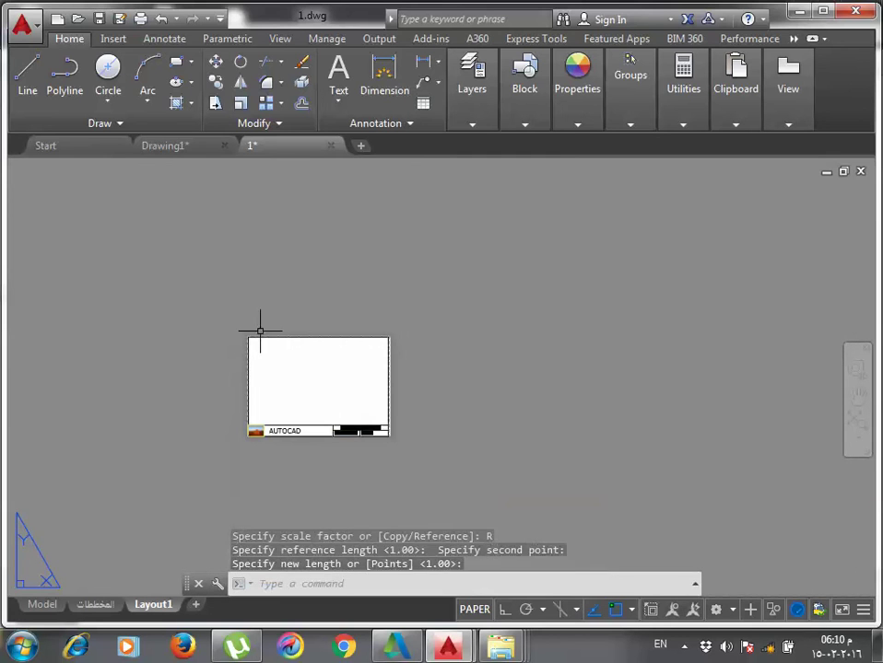
# Clear the accidental selection and zoom out to the whole layout.
pyautogui.scroll(3, 307, 381)
pyautogui.click(340, 434)
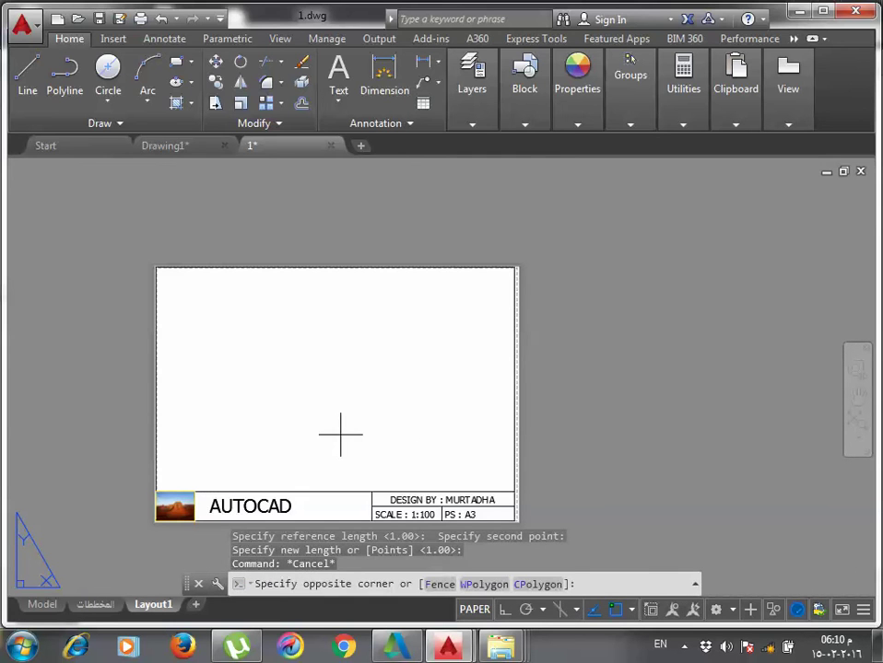
pyautogui.press('Escape')
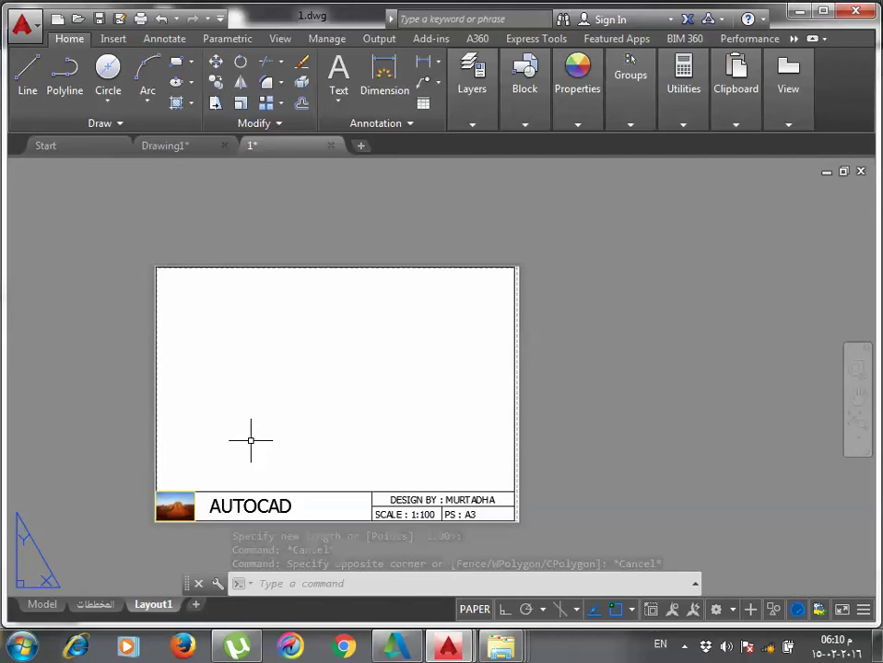
pyautogui.press('Escape')
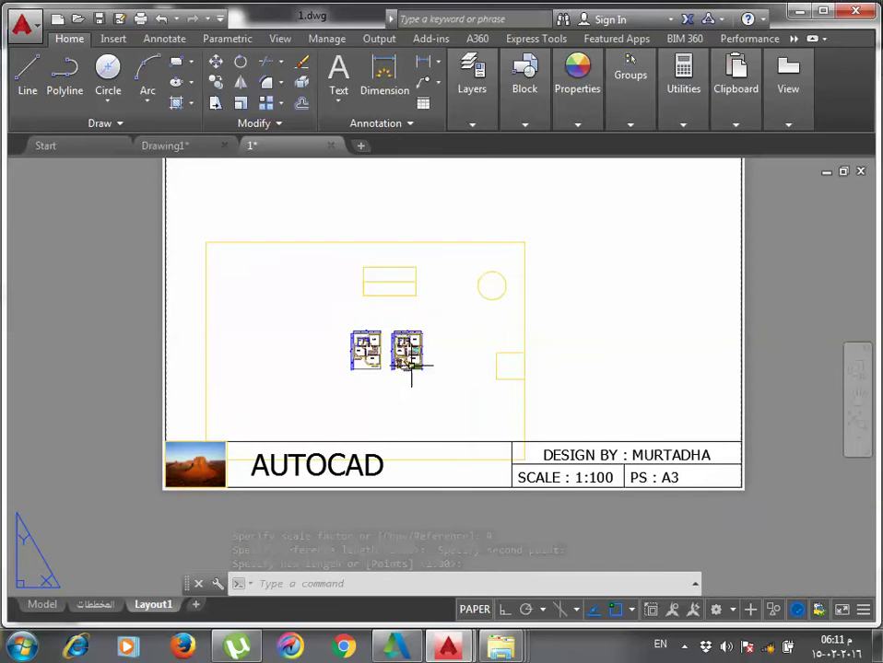
pyautogui.scroll(-2, 412, 364)
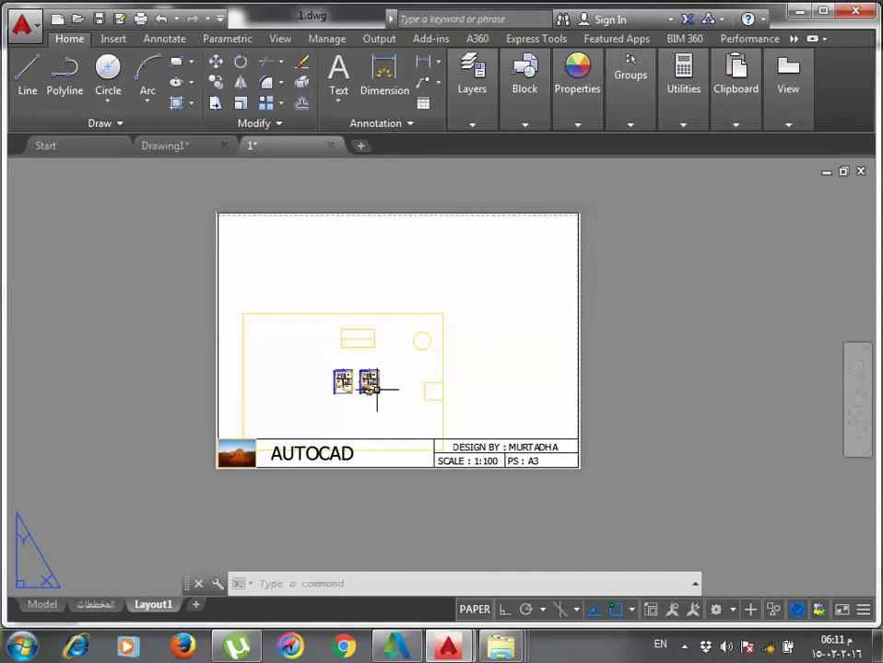
# Stretch the plans viewport's top-right and top-left corners out to the sheet's top corners.
pyautogui.click(442, 350)
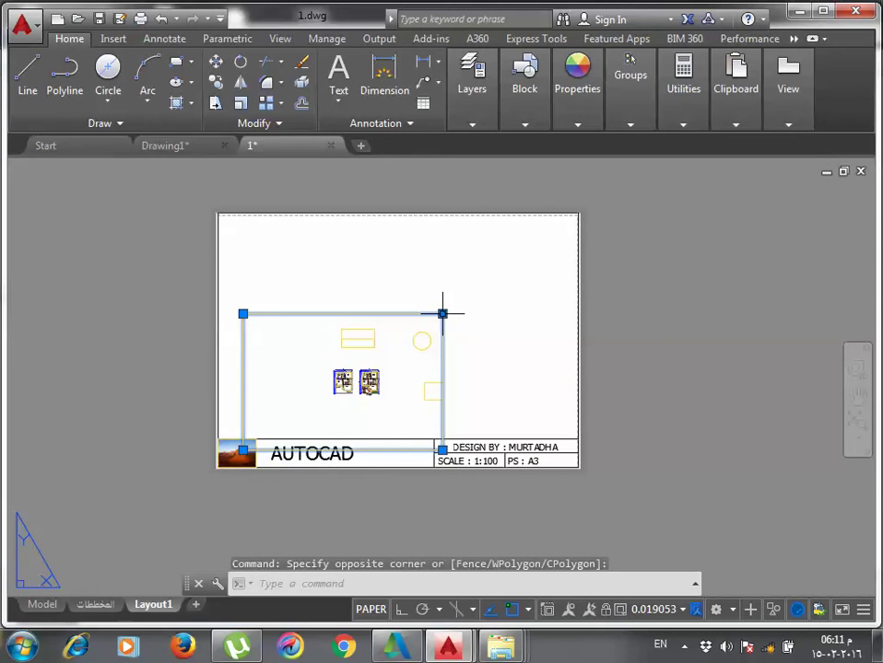
pyautogui.click(443, 315)
pyautogui.click(577, 212)
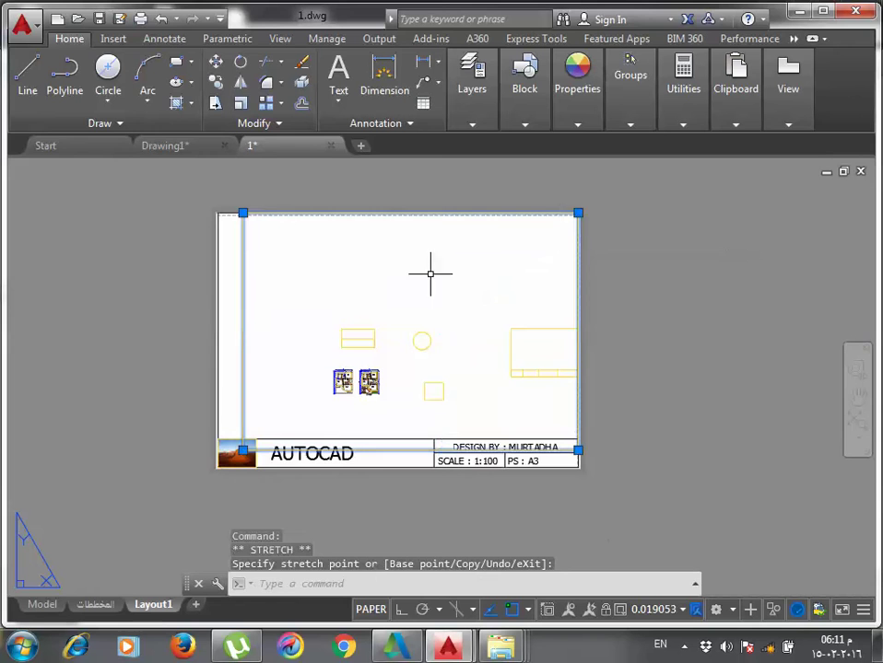
pyautogui.click(243, 214)
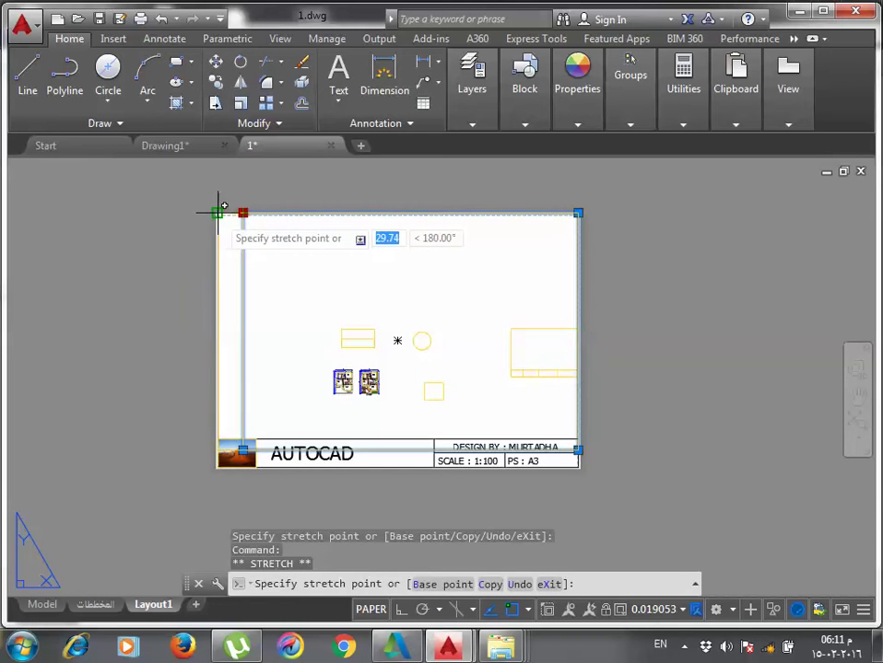
pyautogui.click(217, 213)
pyautogui.click(218, 450)
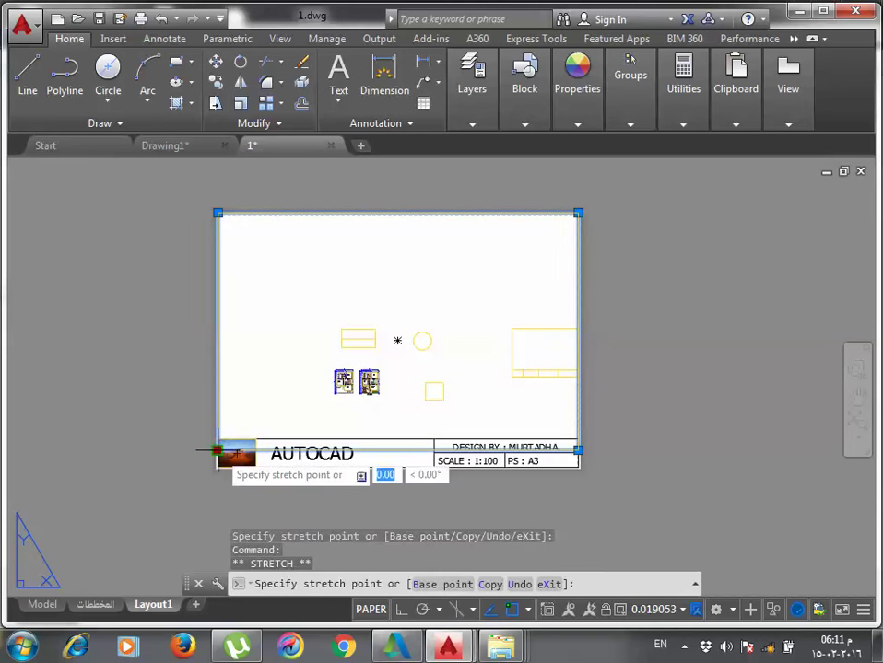
pyautogui.scroll(5, 213, 450)
pyautogui.scroll(-5, 196, 429)
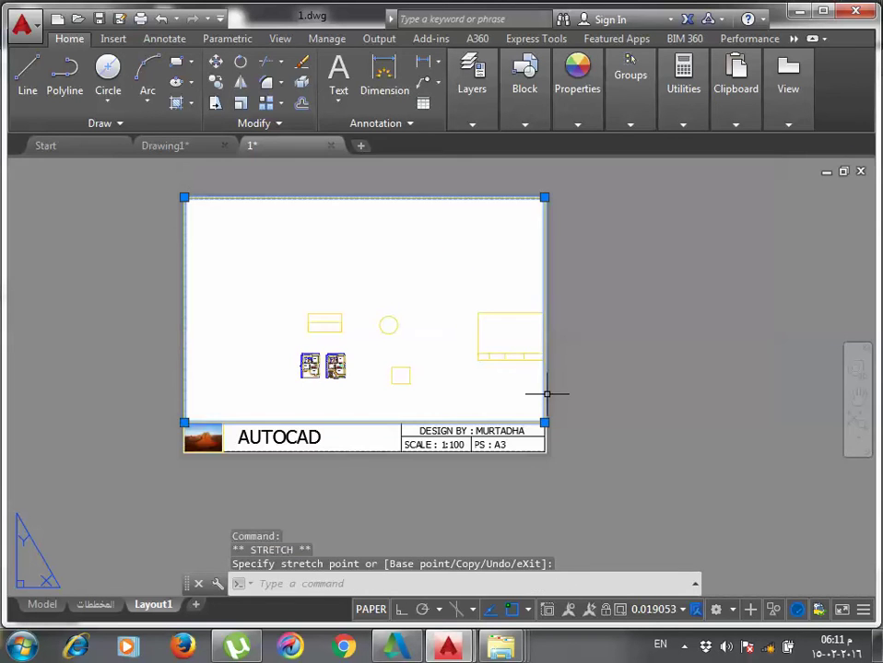
pyautogui.scroll(3, 547, 396)
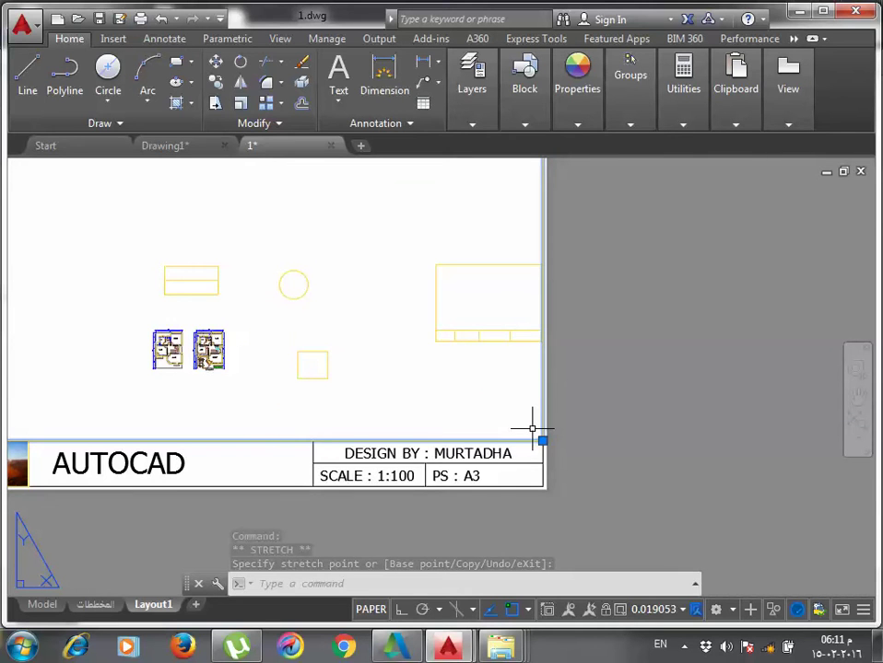
pyautogui.scroll(-3, 531, 428)
pyautogui.press('Escape')
# Inside the viewport, zoom in and pan both floor plans down to centre them.
pyautogui.doubleClick(389, 412)
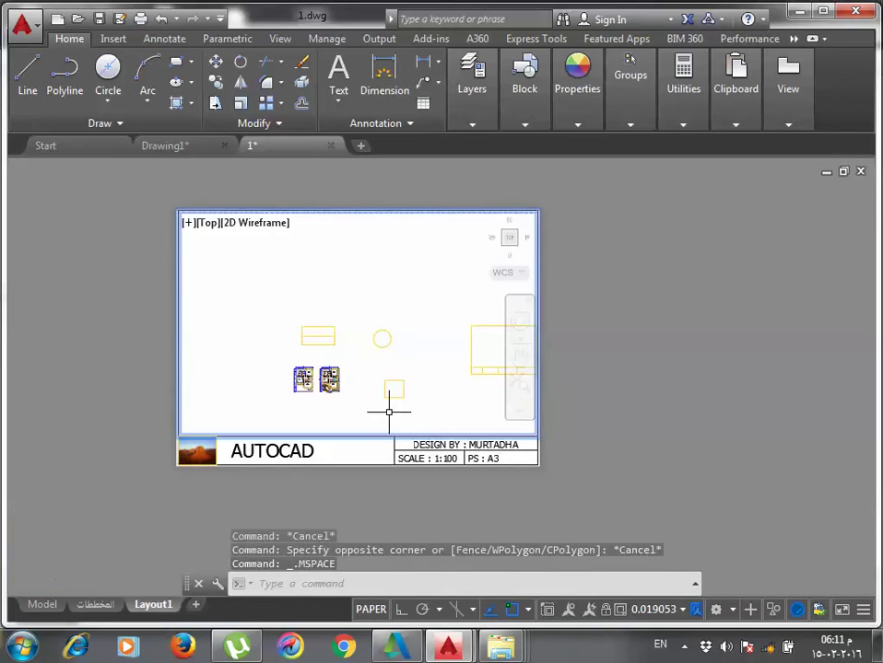
pyautogui.scroll(6, 306, 402)
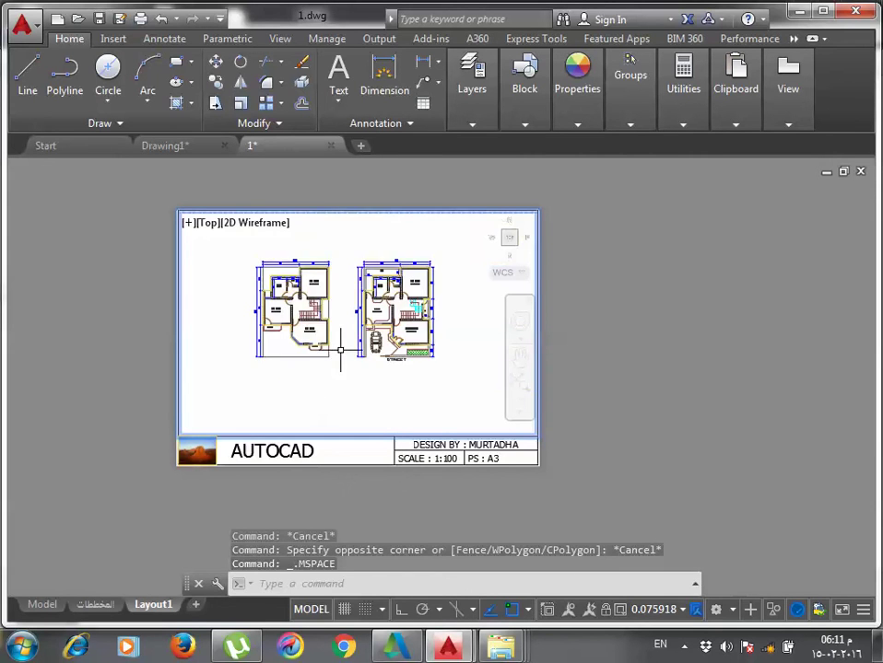
pyautogui.scroll(2, 340, 350)
pyautogui.moveTo(340, 361); pyautogui.dragTo(344, 379, button='middle')
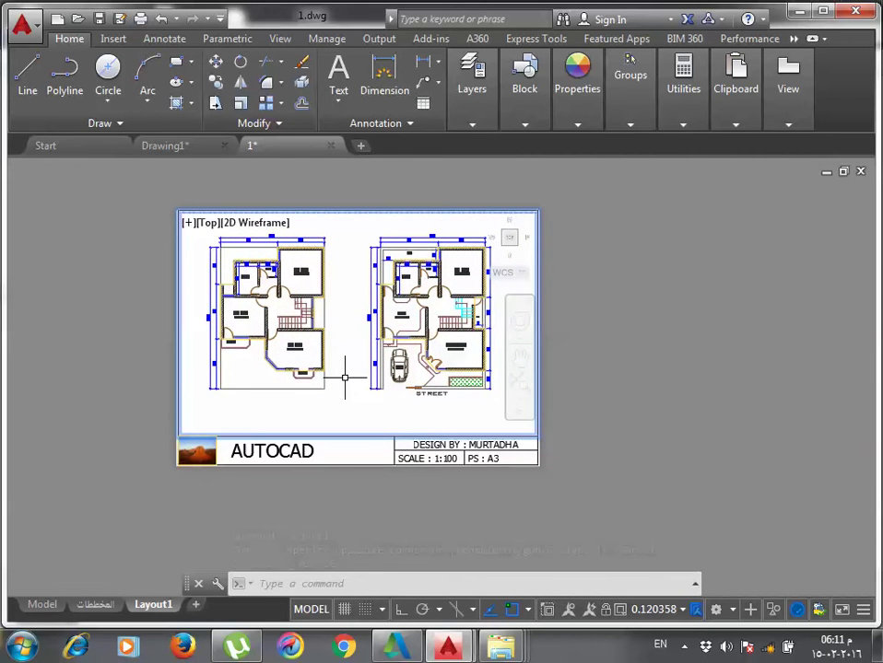
pyautogui.moveTo(344, 377); pyautogui.dragTo(348, 394, button='middle')
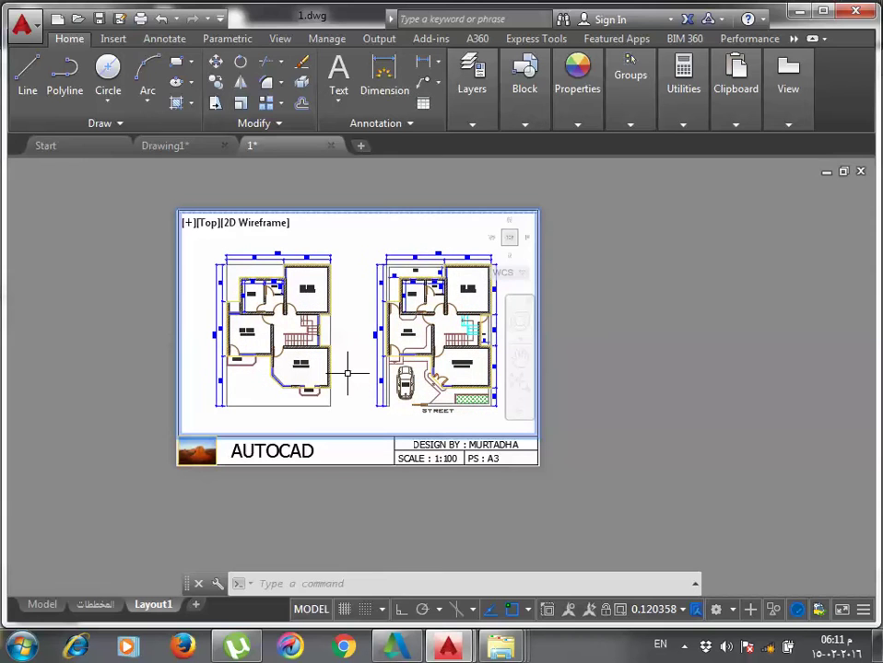
pyautogui.doubleClick(357, 461)
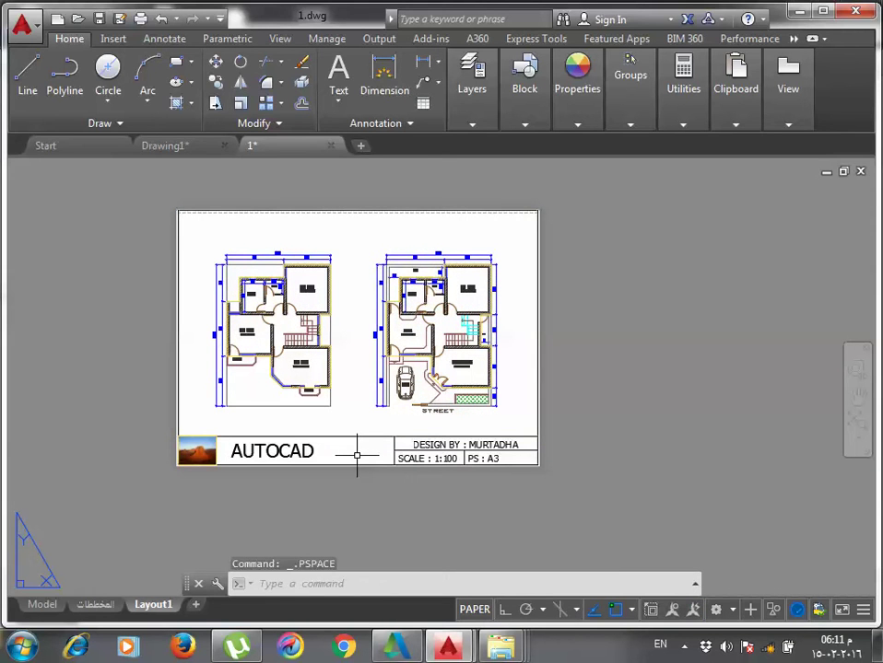
# Reselect the viewport frame, then enter and leave the viewport again.
pyautogui.scroll(2, 544, 411)
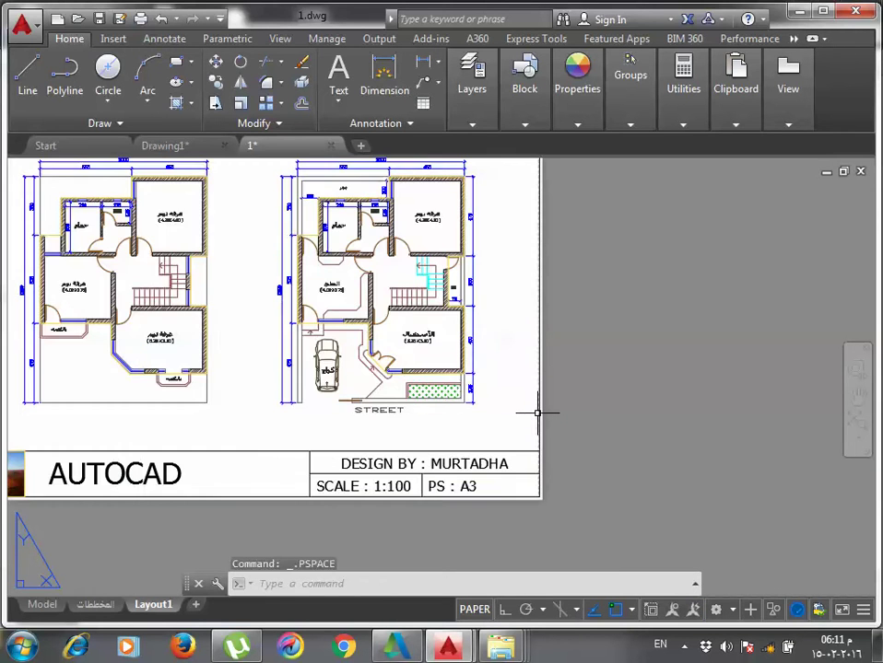
pyautogui.click(538, 412)
pyautogui.press('Escape')
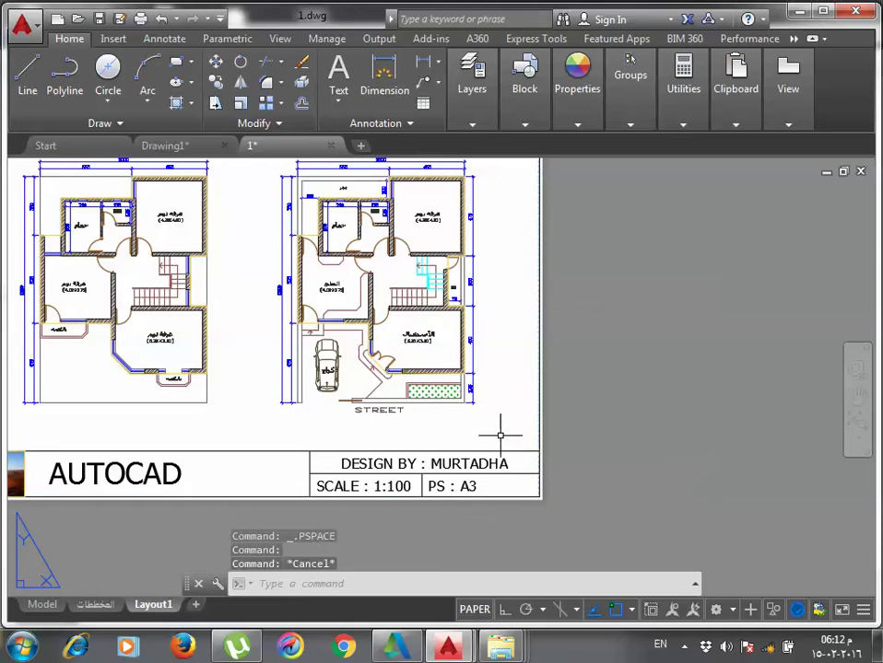
pyautogui.doubleClick(502, 430)
pyautogui.press('Escape')
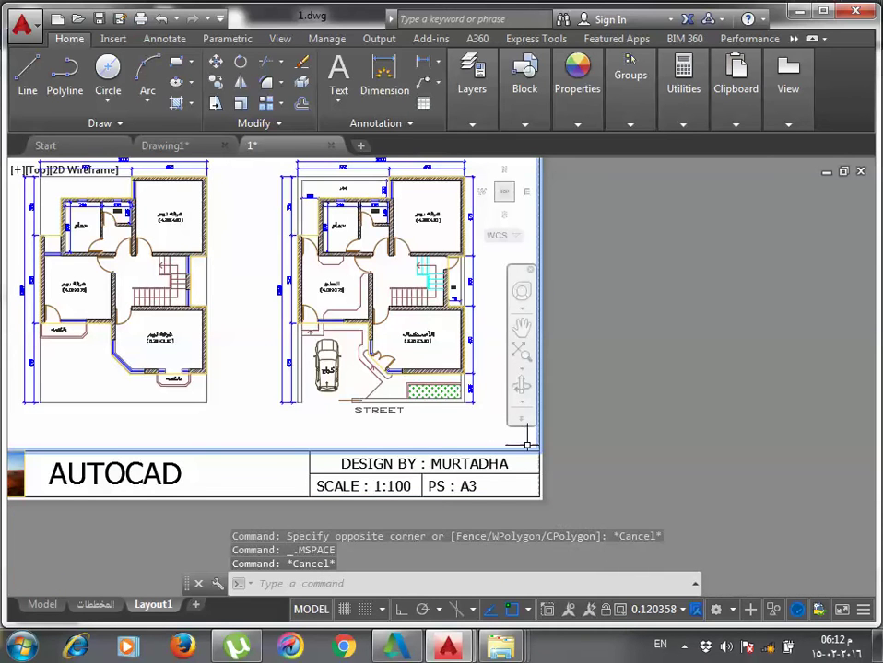
pyautogui.press('Escape')
pyautogui.press('Escape')
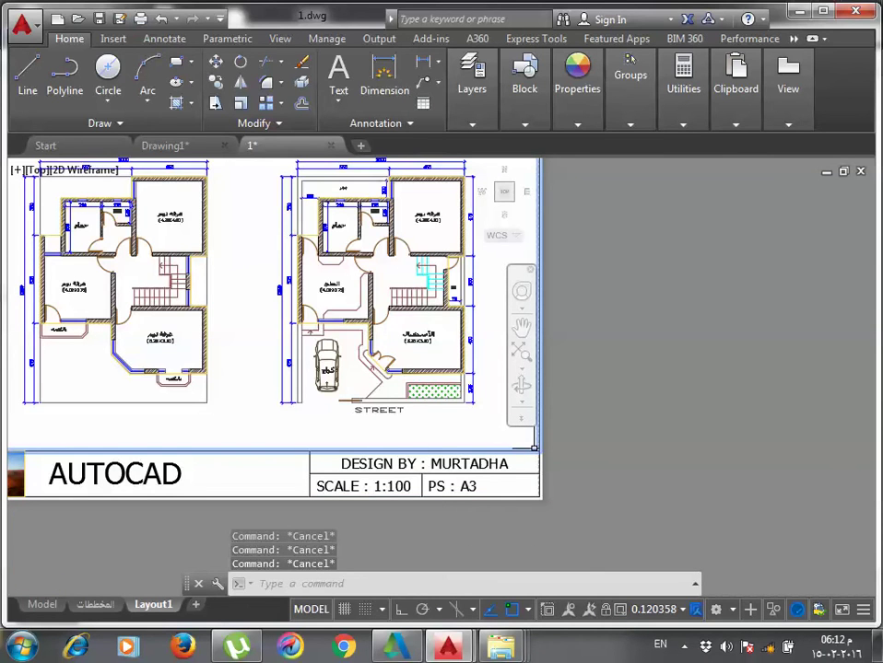
pyautogui.doubleClick(670, 408)
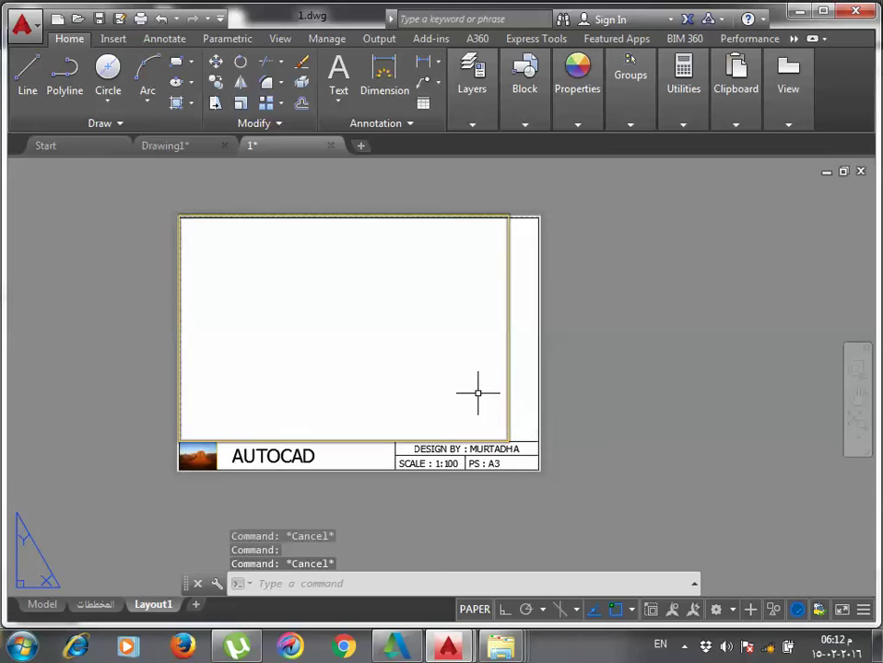
# Readjust the viewport zoom and move both floor plans up and right, then exit to paper space.
pyautogui.doubleClick(386, 368)
pyautogui.scroll(-3, 390, 351)
pyautogui.scroll(-2, 389, 351)
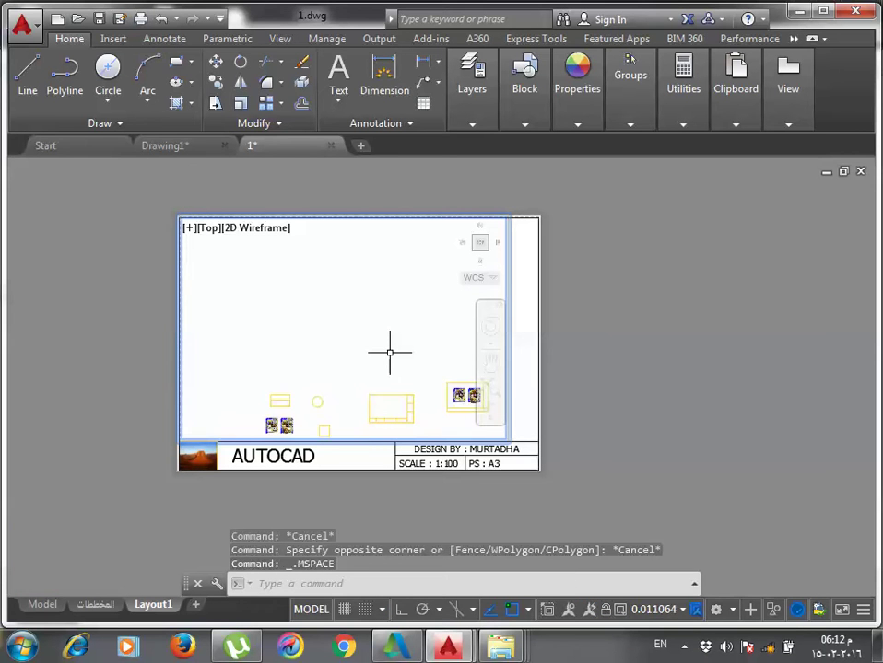
pyautogui.scroll(-3, 390, 351)
pyautogui.scroll(2, 374, 372)
pyautogui.scroll(4, 319, 348)
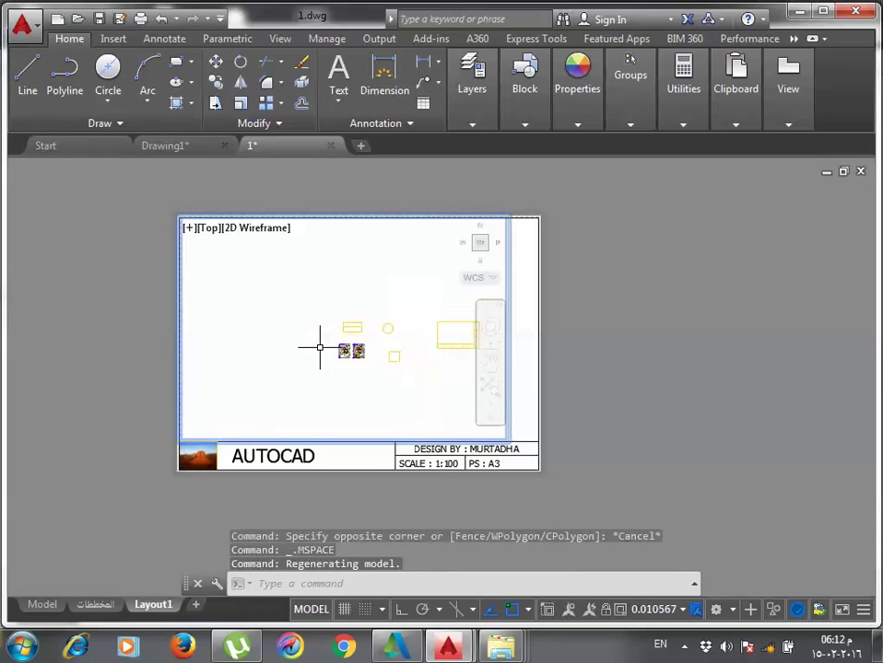
pyautogui.scroll(4, 369, 350)
pyautogui.scroll(4, 388, 361)
pyautogui.scroll(2, 369, 360)
pyautogui.scroll(-2, 356, 356)
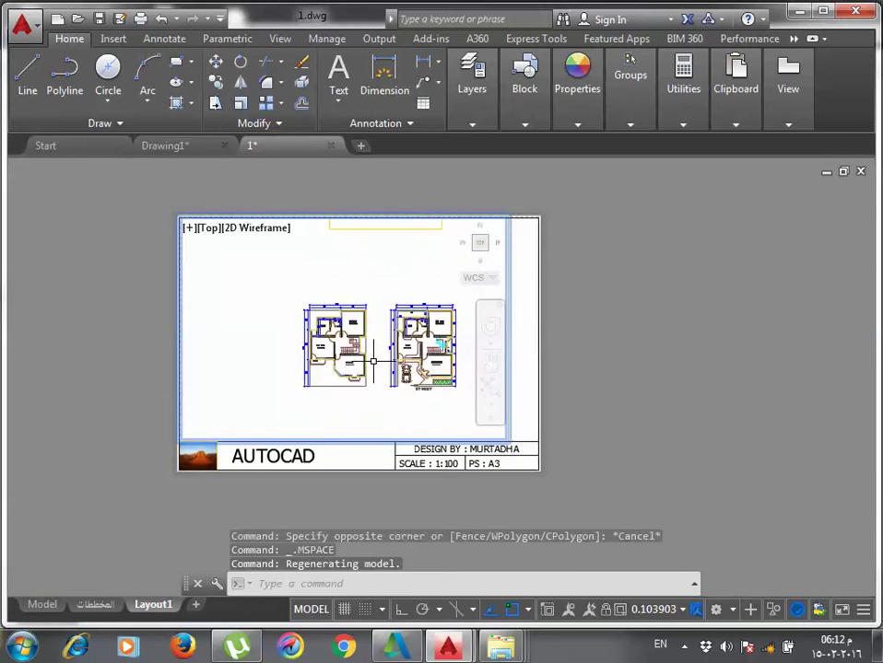
pyautogui.scroll(8, 424, 292)
pyautogui.scroll(-6, 374, 296)
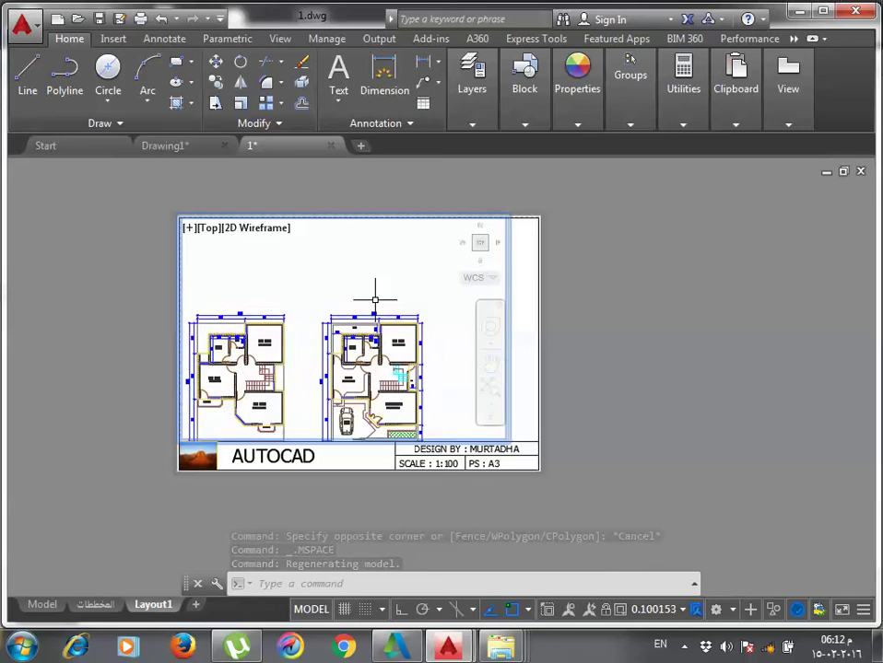
pyautogui.moveTo(369, 361); pyautogui.dragTo(393, 319, button='middle')
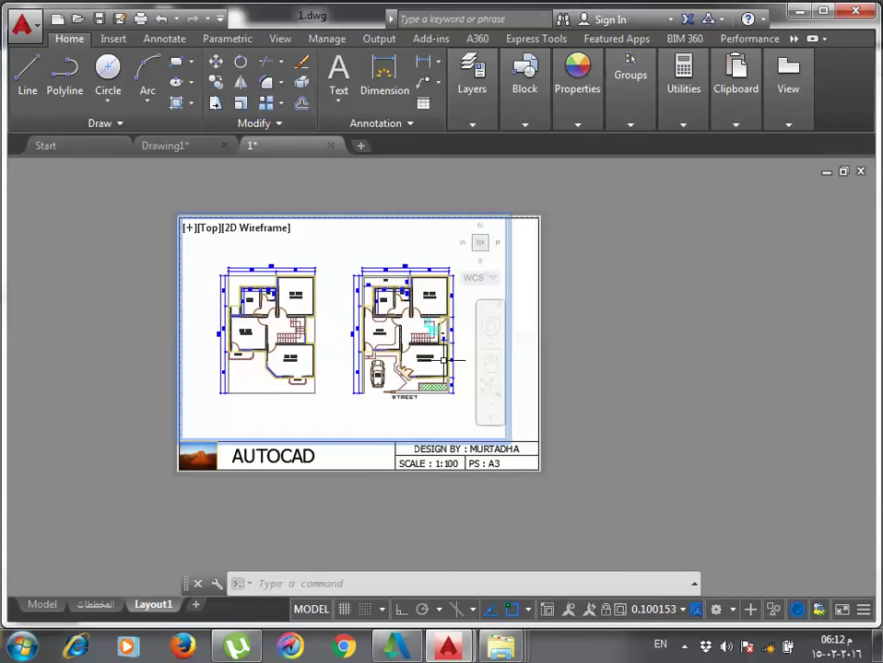
pyautogui.doubleClick(527, 421)
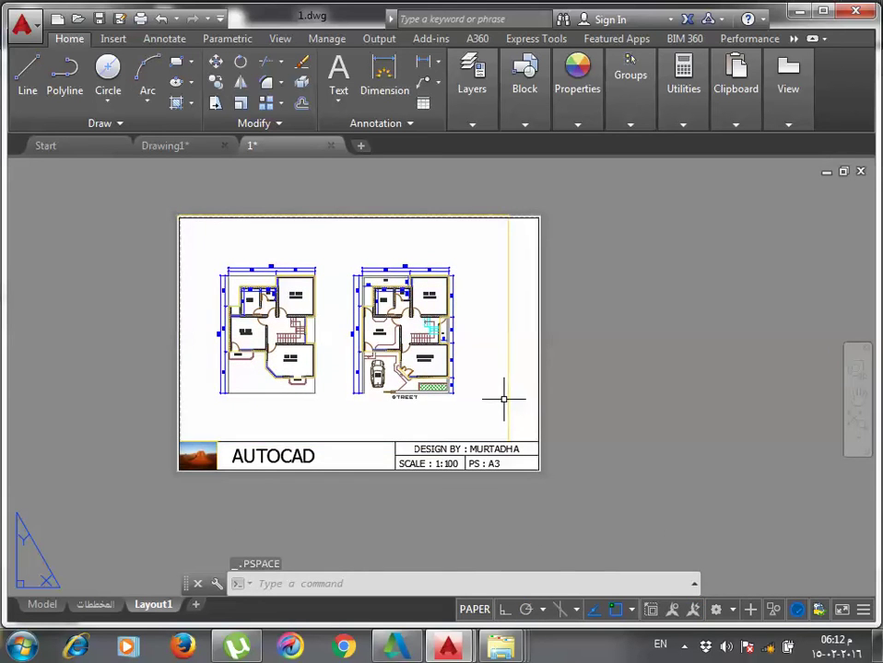
# Select the viewport frame on the sheet with a selection window.
pyautogui.click(504, 400)
pyautogui.click(525, 409)
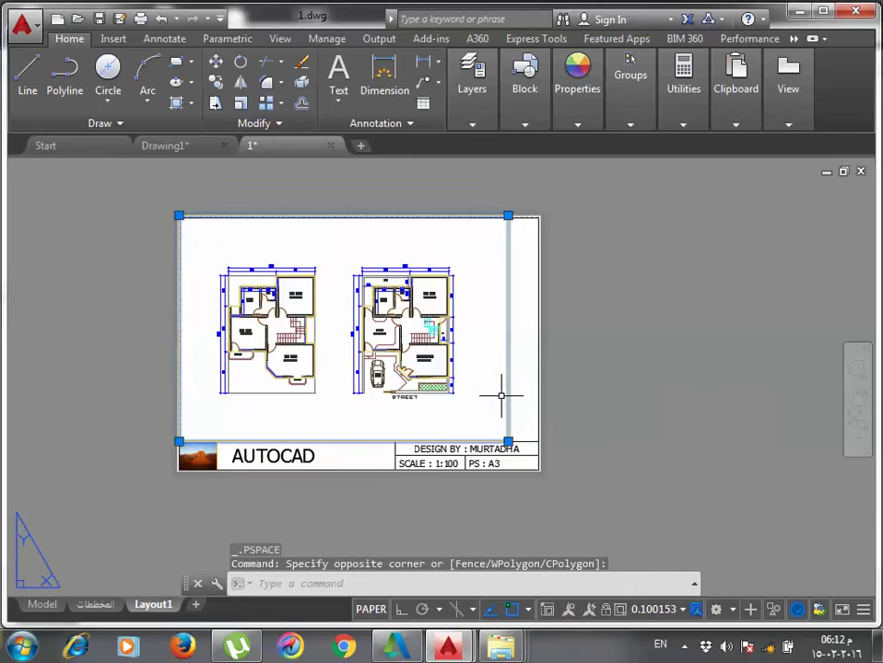
pyautogui.moveTo(504, 394); pyautogui.dragTo(404, 253)
pyautogui.scroll(-2, 517, 280)
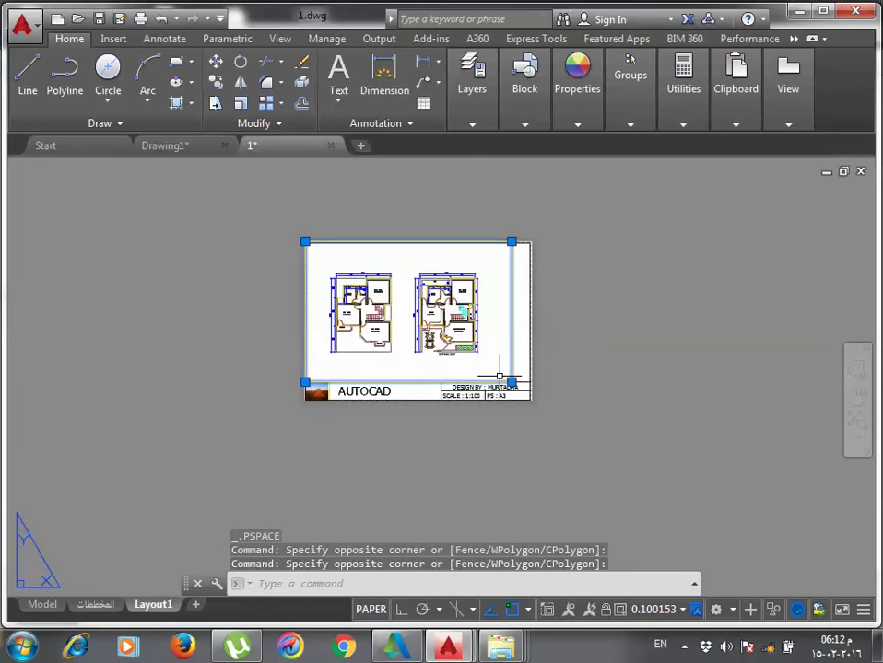
# Select the floor-plan viewport border and open its right-click context menu.
pyautogui.press('Escape')
pyautogui.click(509, 351)
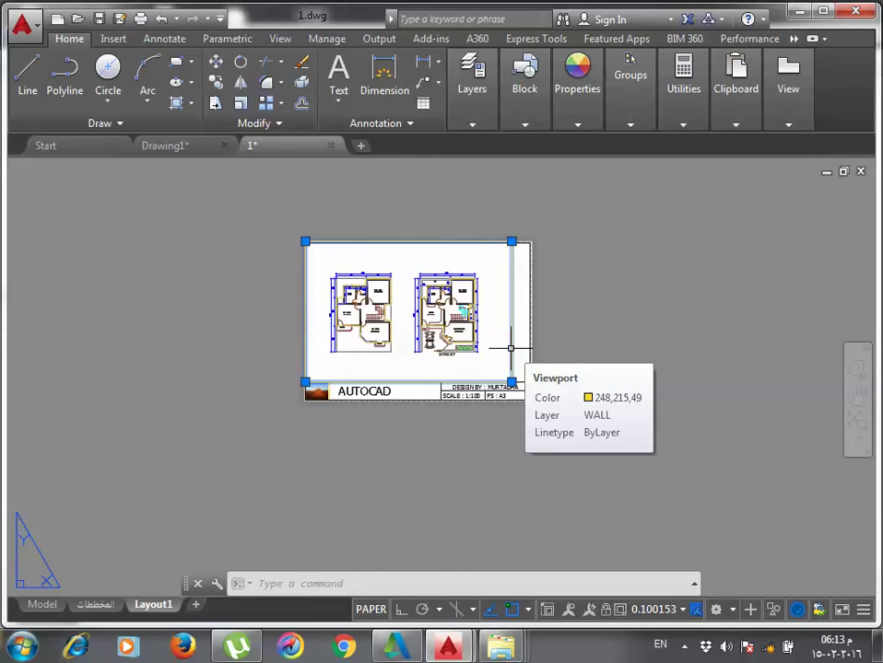
pyautogui.rightClick(511, 349)
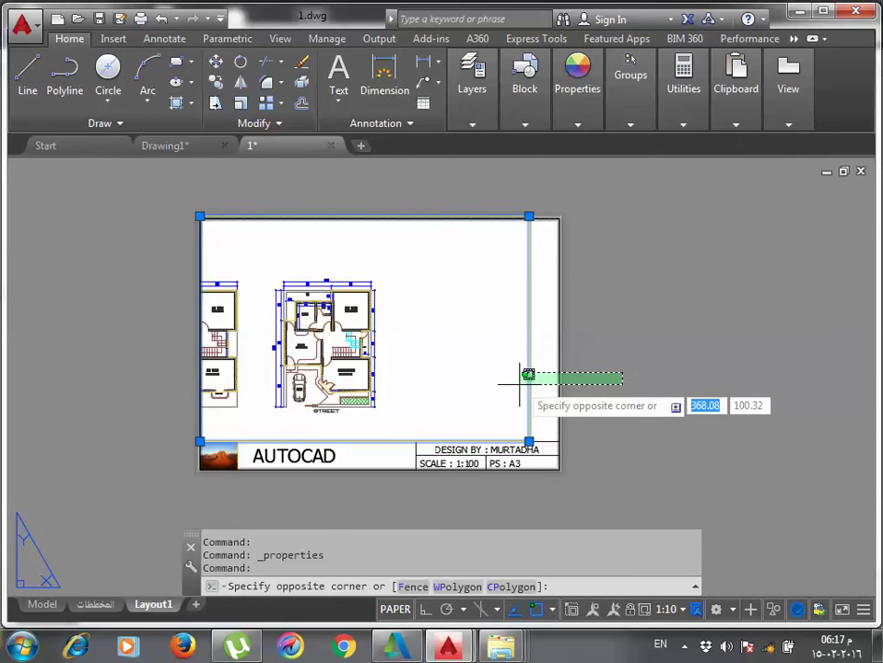
pyautogui.press('Escape')
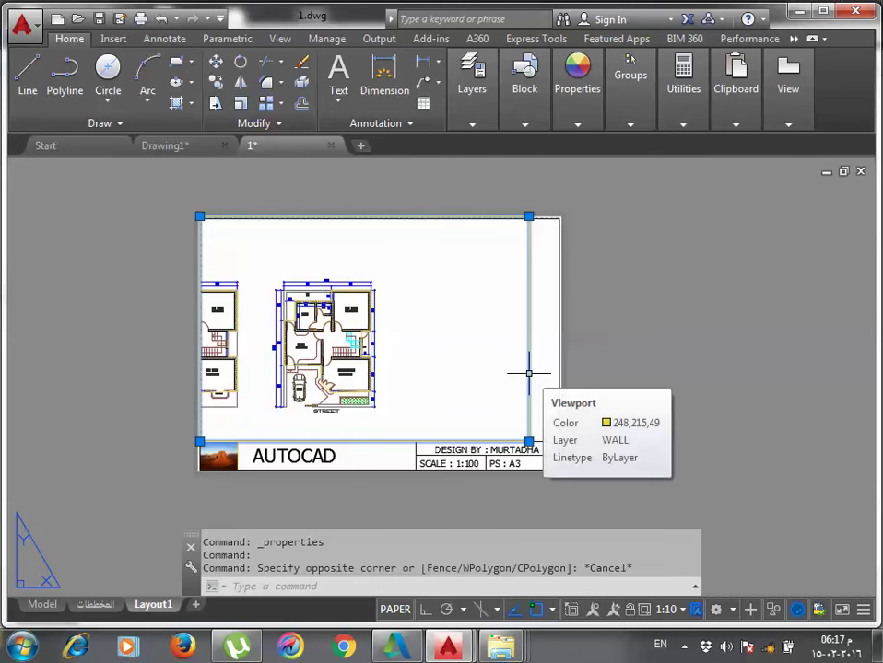
pyautogui.rightClick(528, 373)
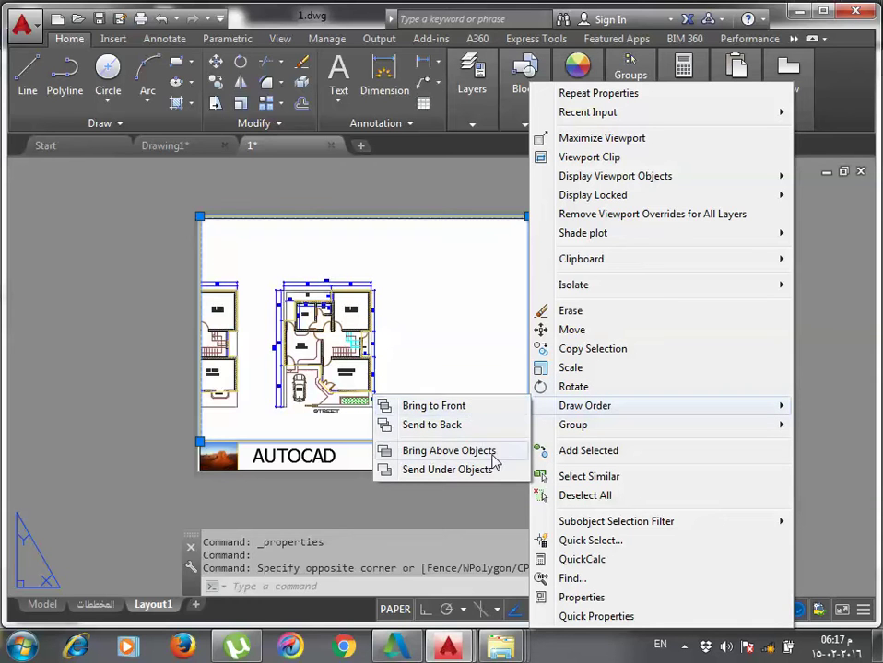
# In the viewport properties, preview standard scales, choose 1:10, and close the palette.
pyautogui.click(581, 598)
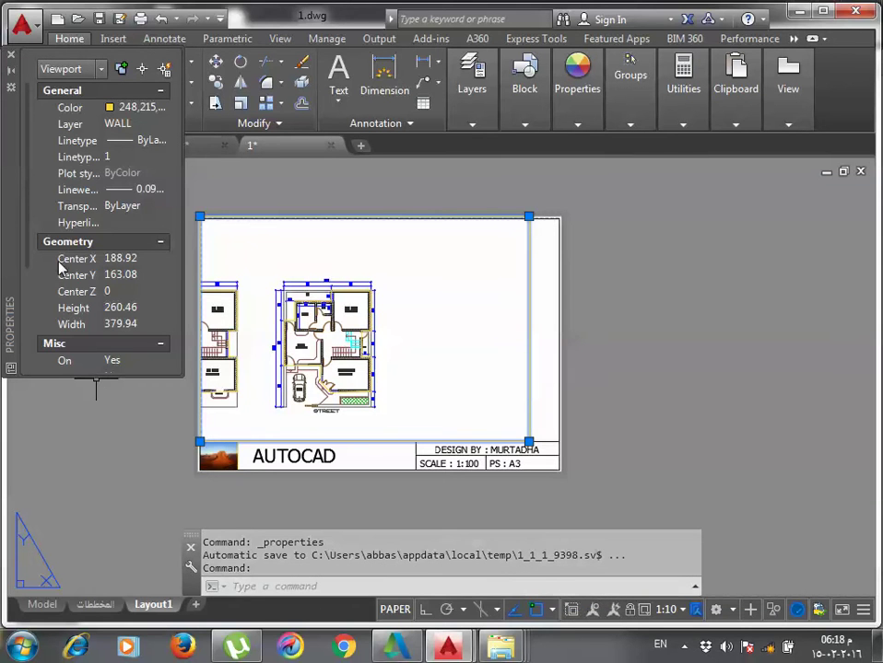
pyautogui.moveTo(26, 247); pyautogui.dragTo(24, 367)
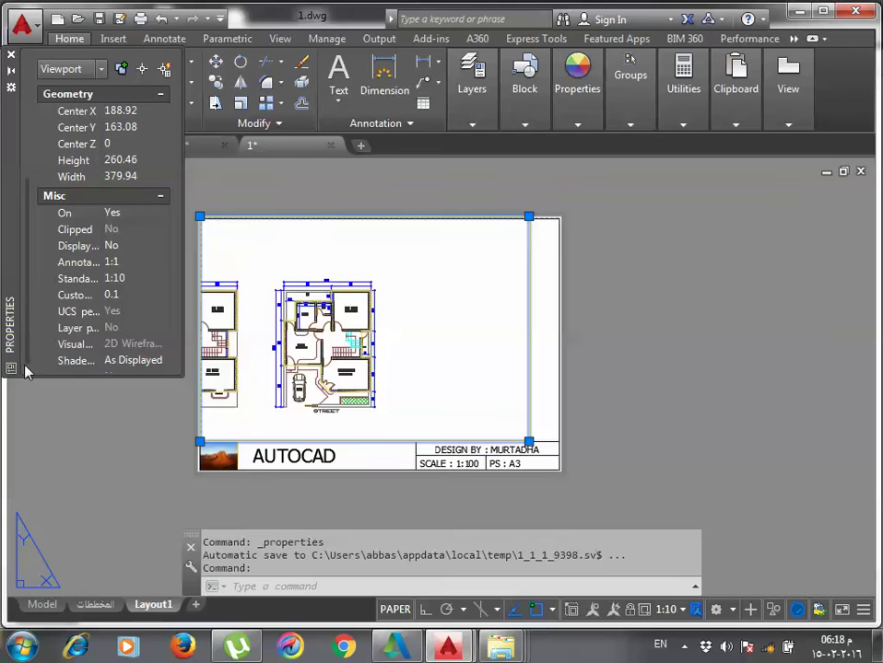
pyautogui.click(151, 283)
pyautogui.click(163, 278)
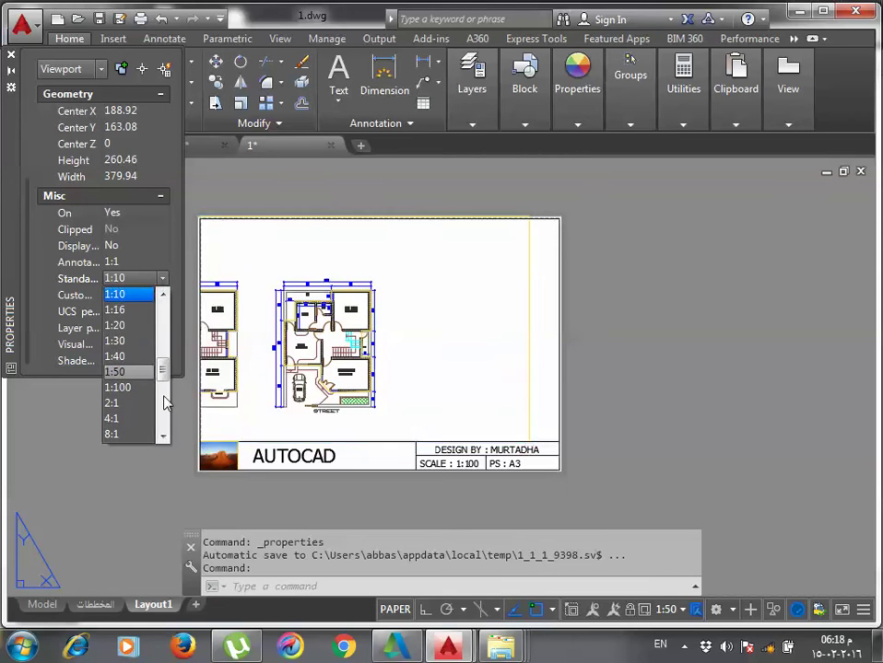
pyautogui.moveTo(165, 384); pyautogui.dragTo(161, 350)
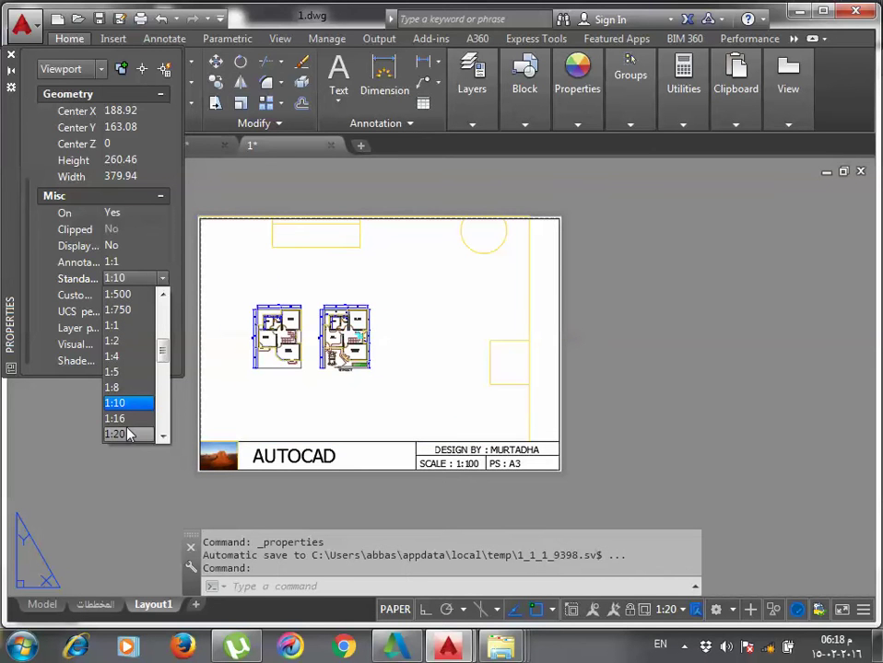
pyautogui.click(162, 437)
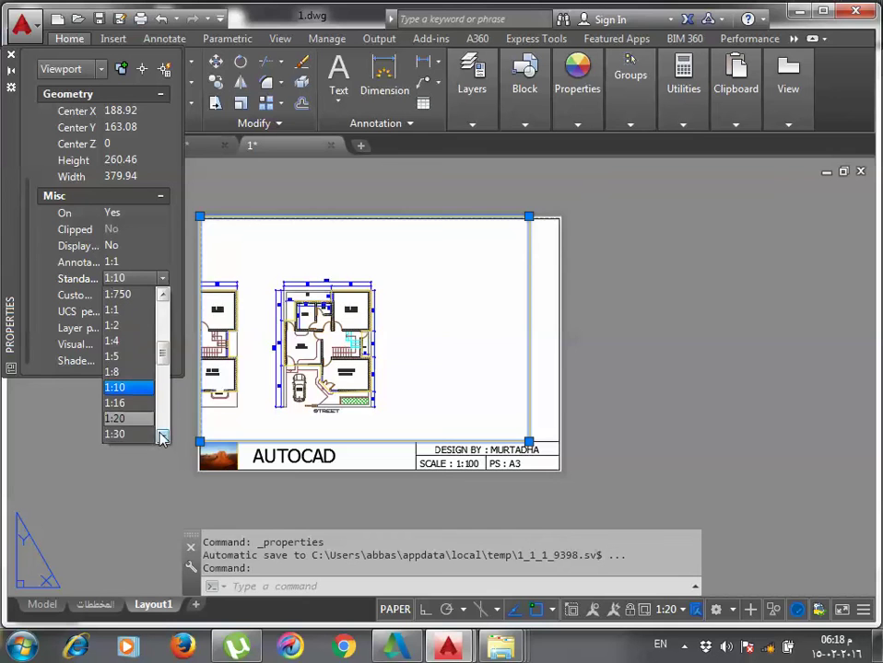
pyautogui.click(162, 437)
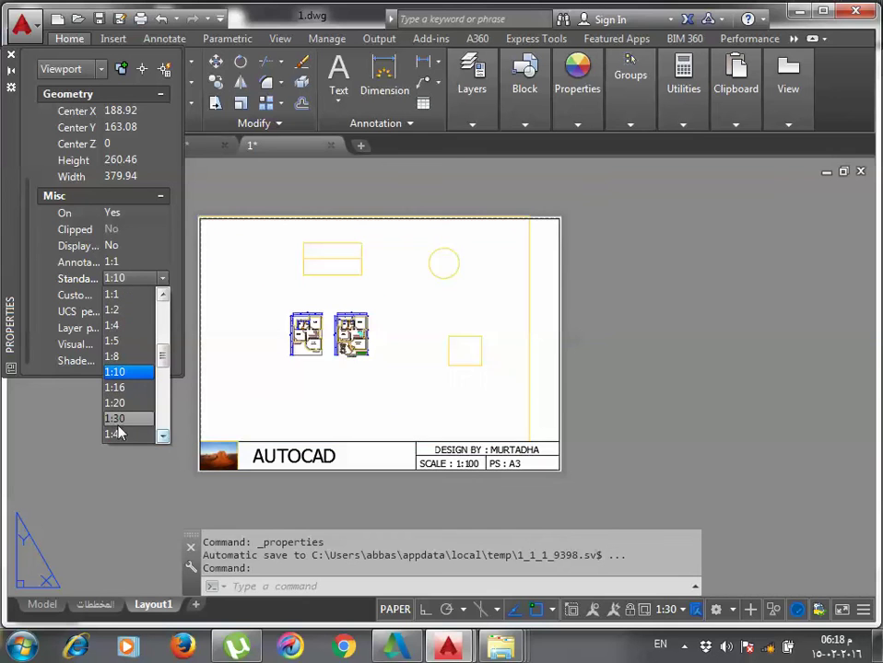
pyautogui.click(129, 373)
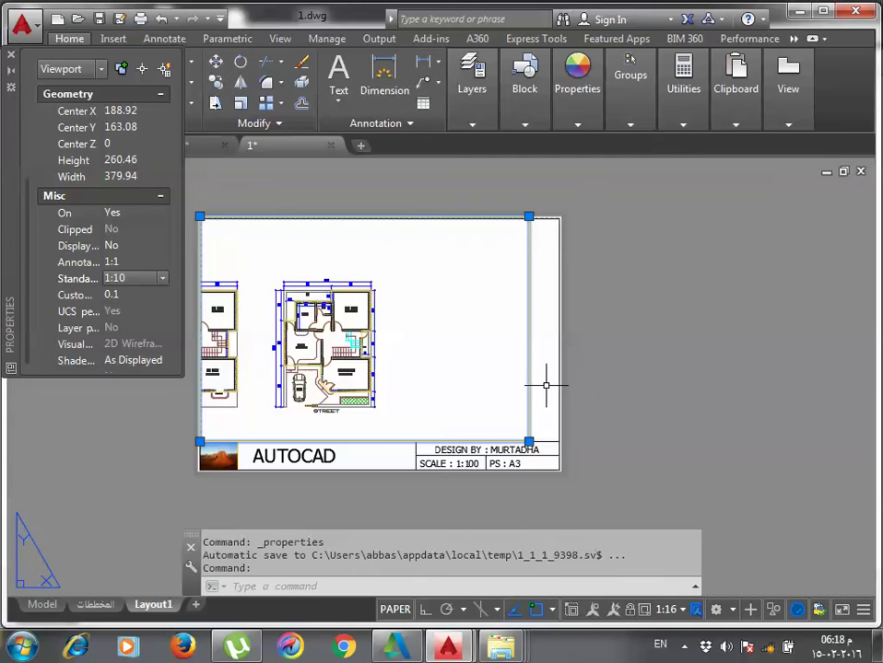
pyautogui.click(12, 55)
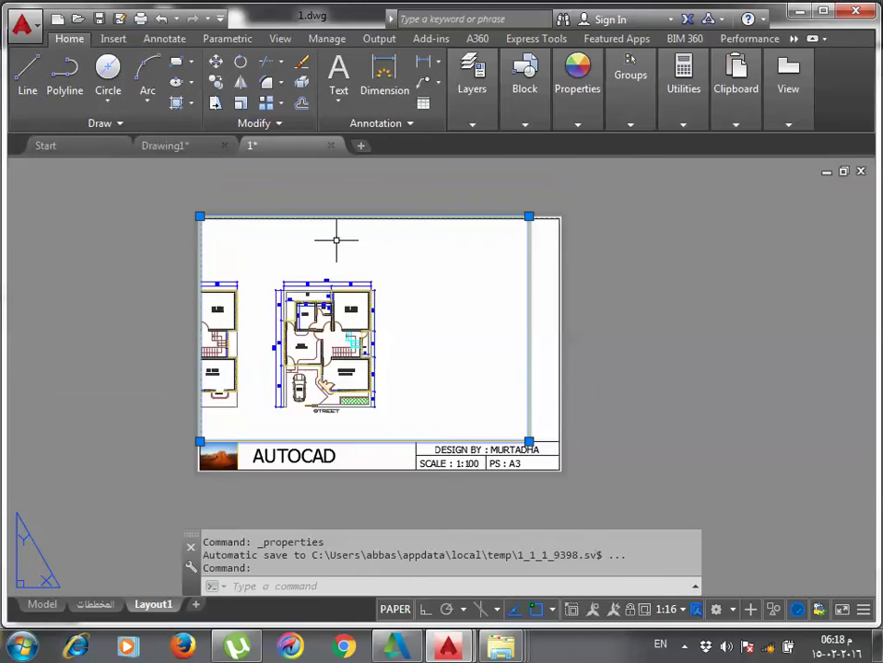
# Pan both plans right so neither is cut off, then reselect the viewport's context menu.
pyautogui.doubleClick(398, 376)
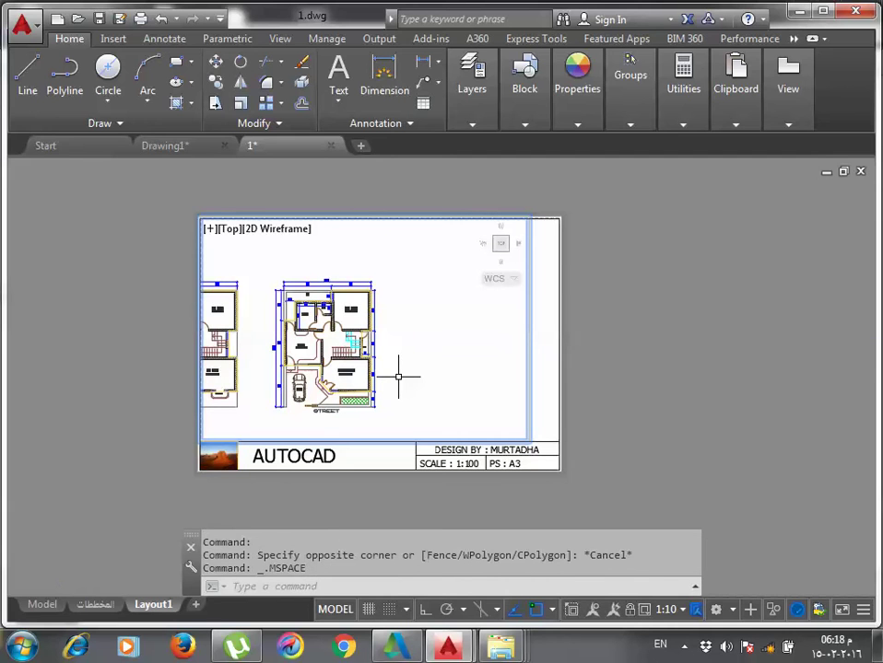
pyautogui.moveTo(398, 376)
pyautogui.mouseDown(button='middle')
pyautogui.moveTo(390, 372)
pyautogui.moveTo(493, 372)
pyautogui.moveTo(499, 362)
pyautogui.moveTo(491, 361)
pyautogui.mouseUp(button='middle')
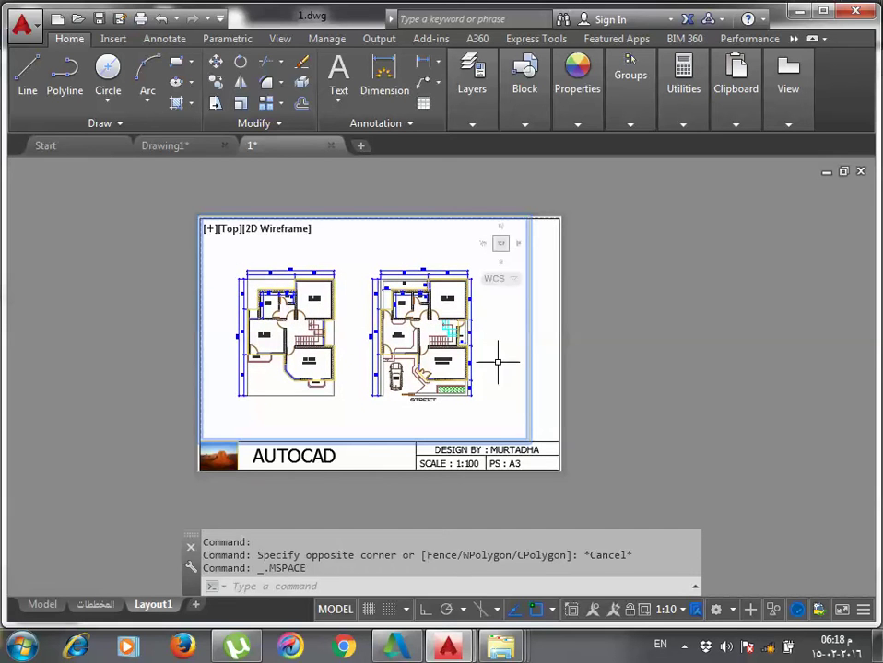
pyautogui.doubleClick(542, 407)
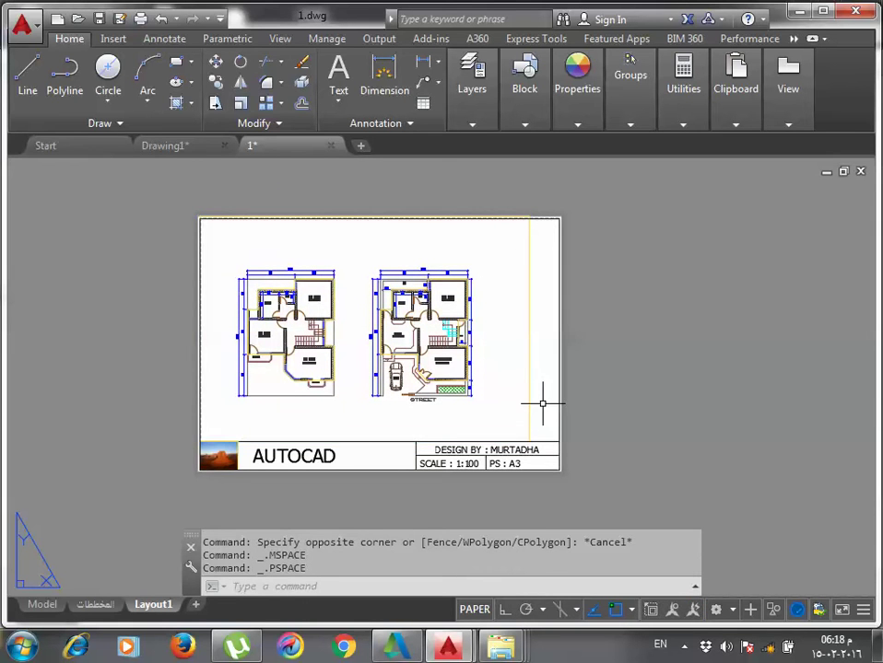
pyautogui.click(529, 392)
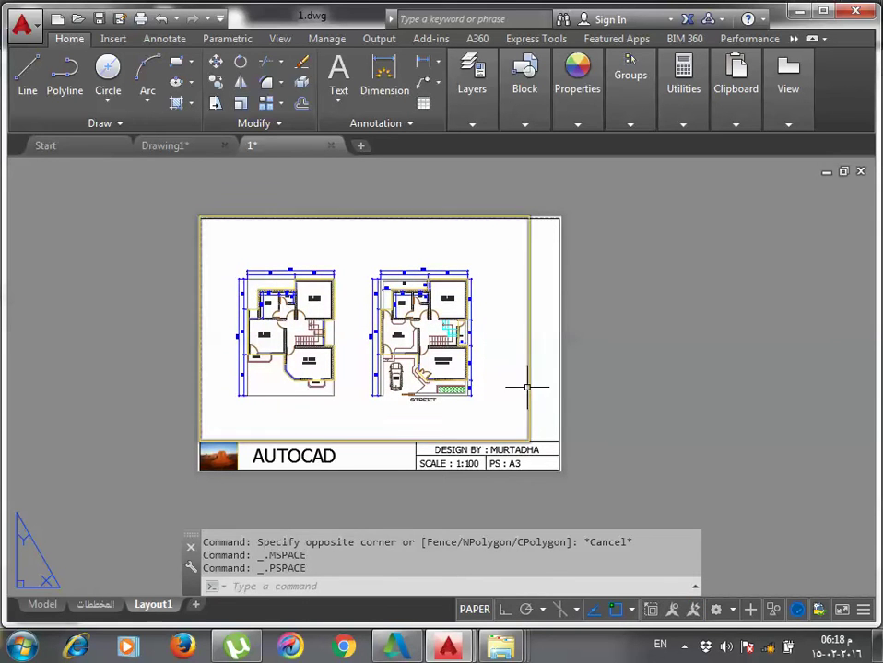
pyautogui.rightClick(531, 394)
# Review the viewport properties showing the 1:10 scale, close them, and cancel the stray selection.
pyautogui.click(612, 597)
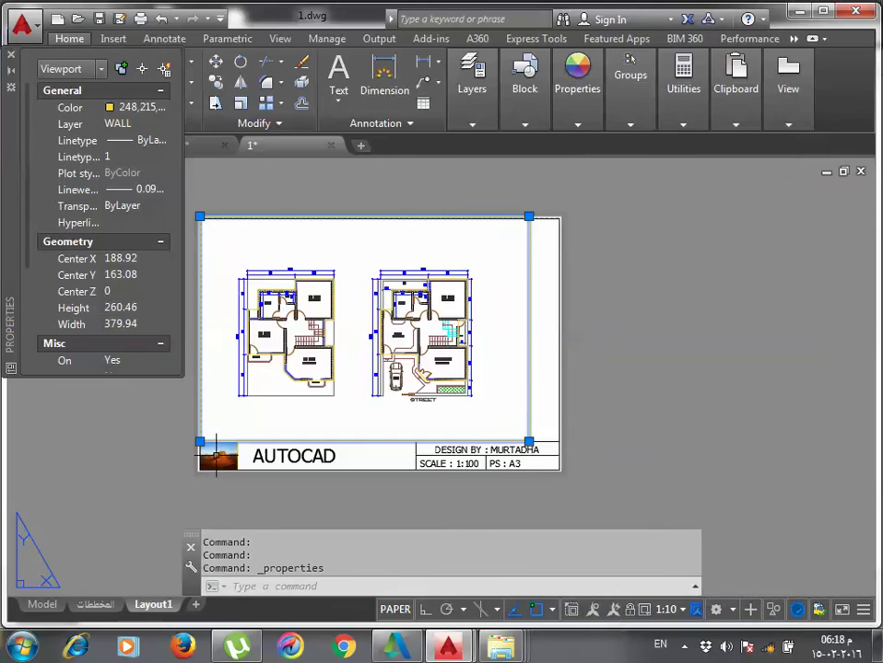
pyautogui.scroll(-3, 57, 241)
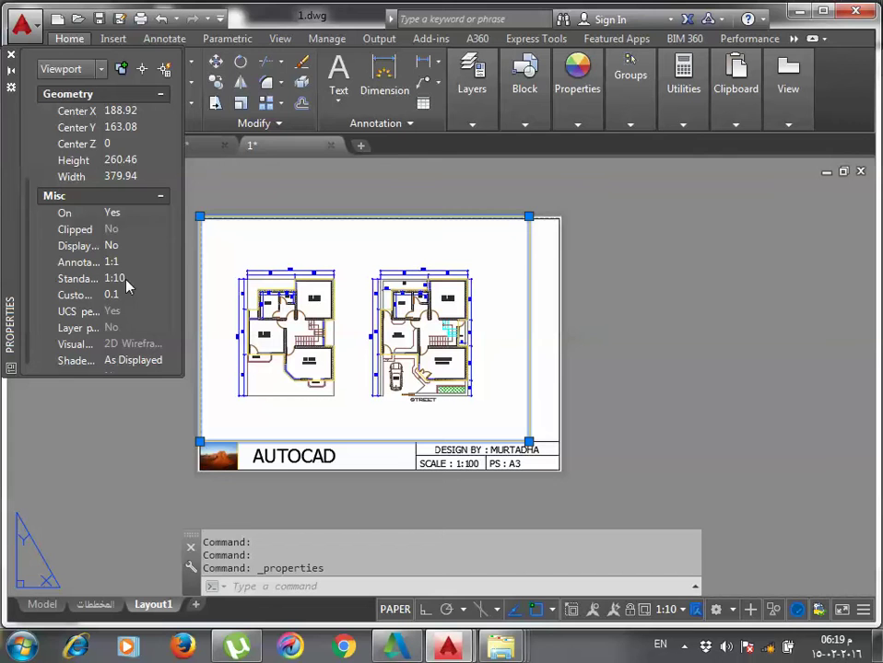
pyautogui.click(11, 57)
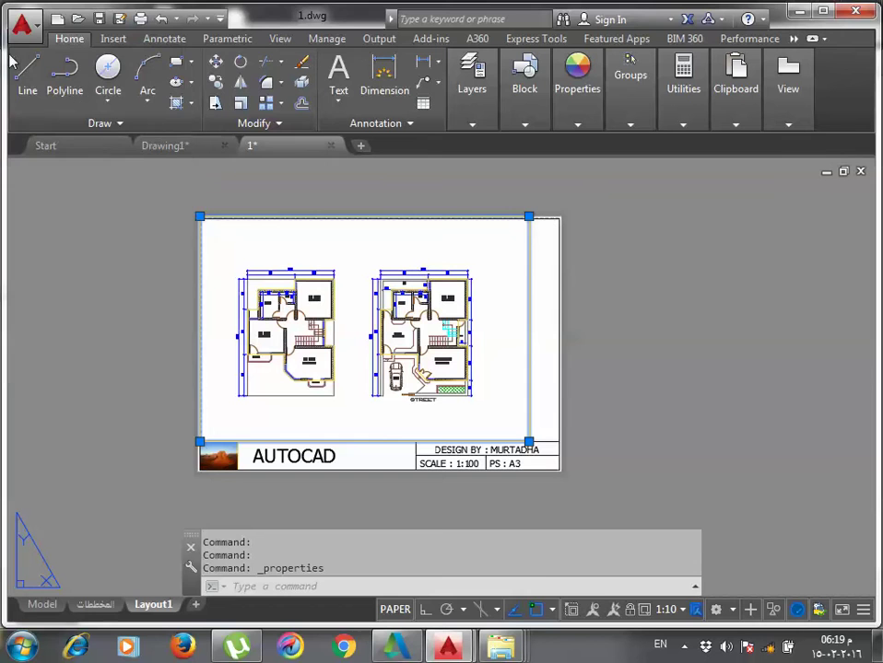
pyautogui.click(539, 385)
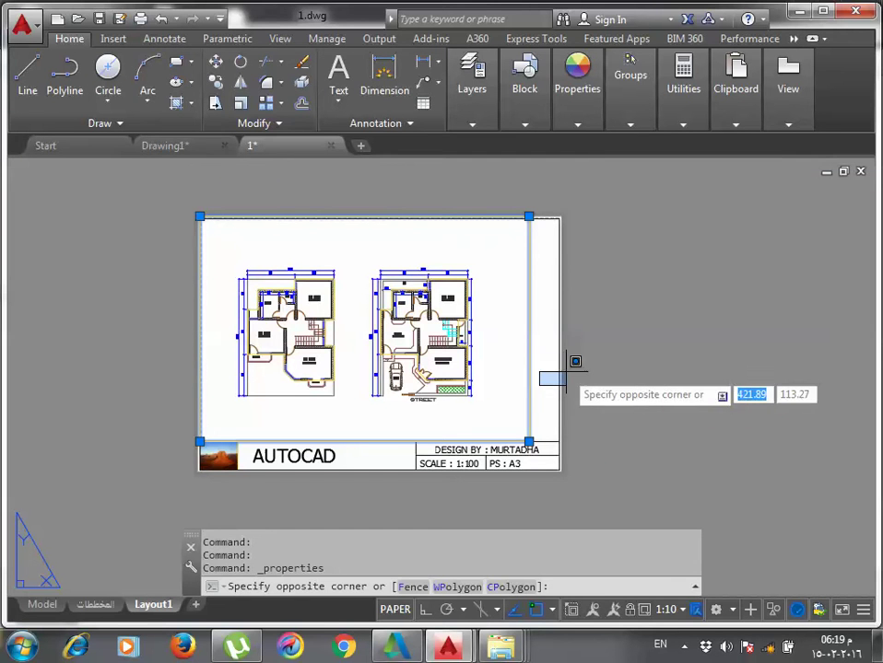
pyautogui.press('Escape')
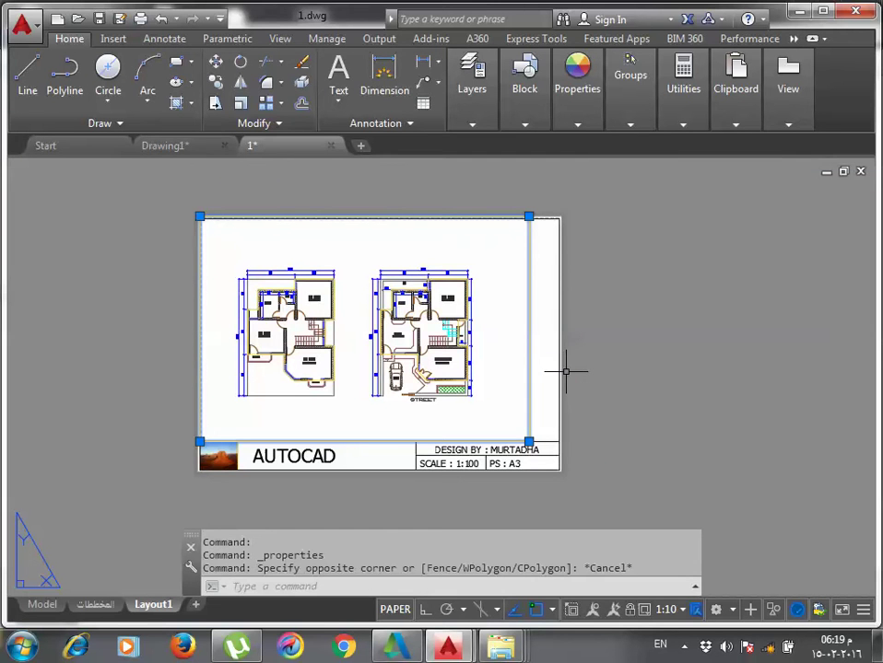
pyautogui.press('Escape')
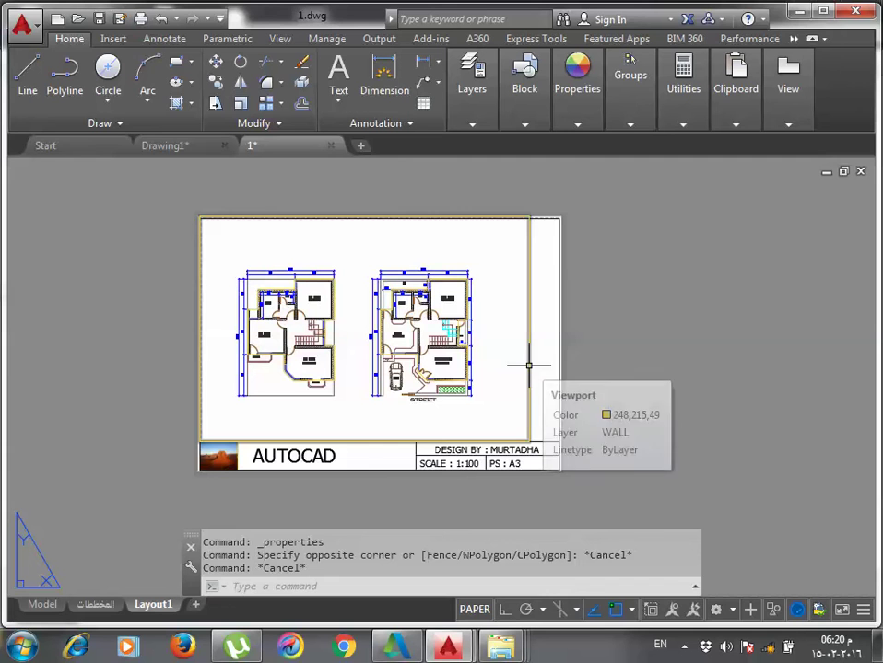
# Check the viewport's properties, then set Display Locked to Yes from its context menu.
pyautogui.click(529, 366)
pyautogui.rightClick(529, 366)
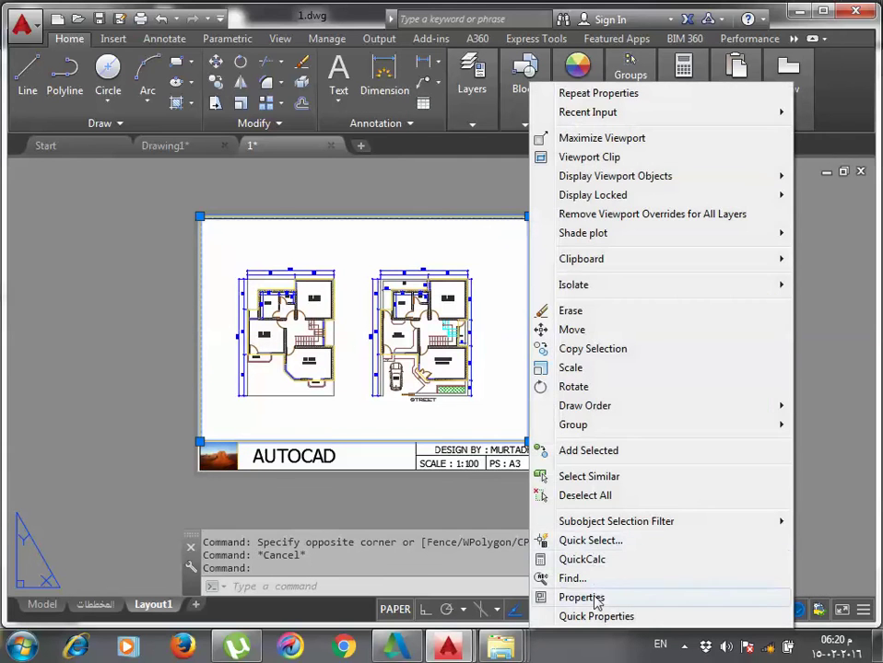
pyautogui.click(595, 598)
pyautogui.scroll(-3, 28, 262)
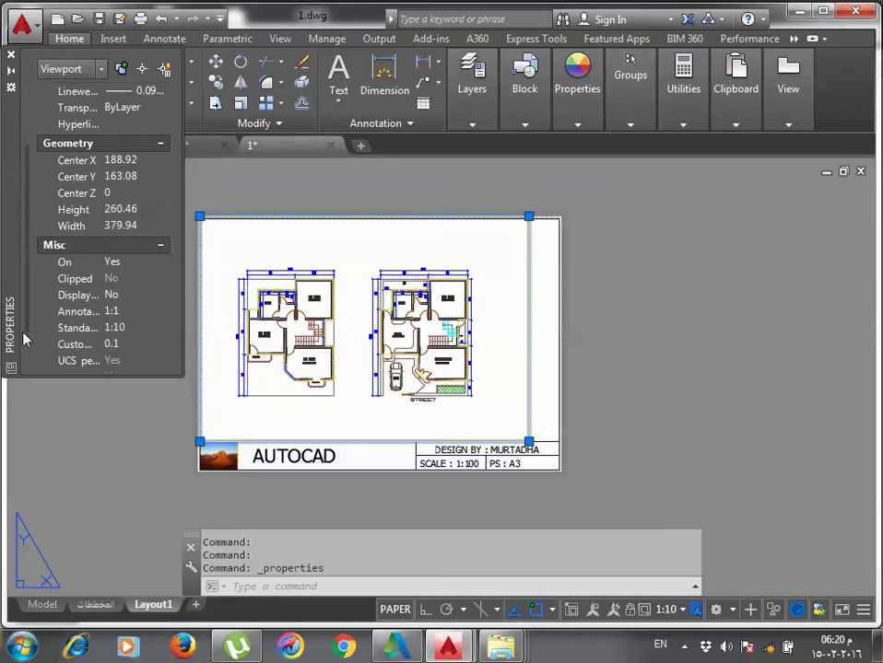
pyautogui.scroll(-1, 46, 339)
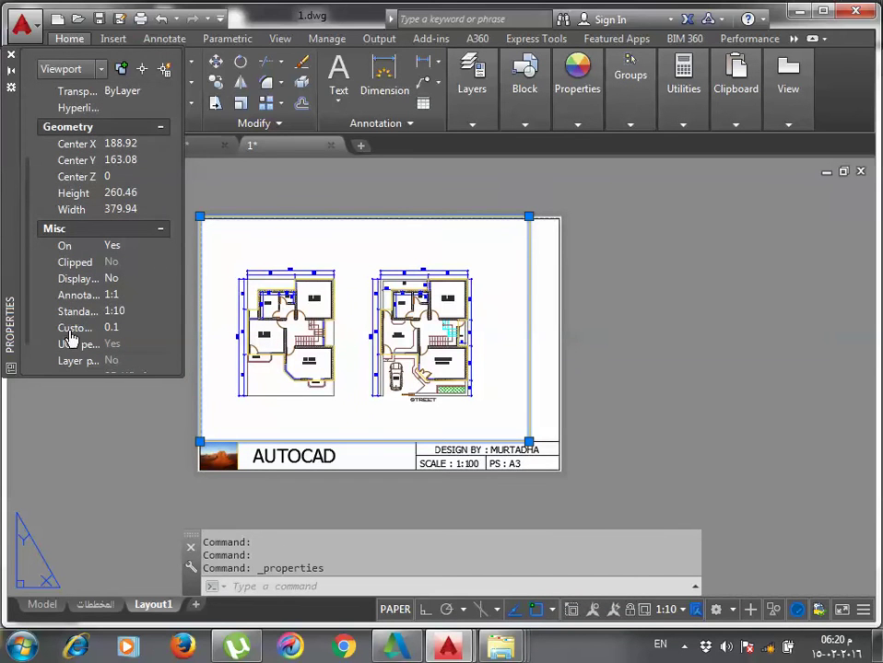
pyautogui.click(11, 55)
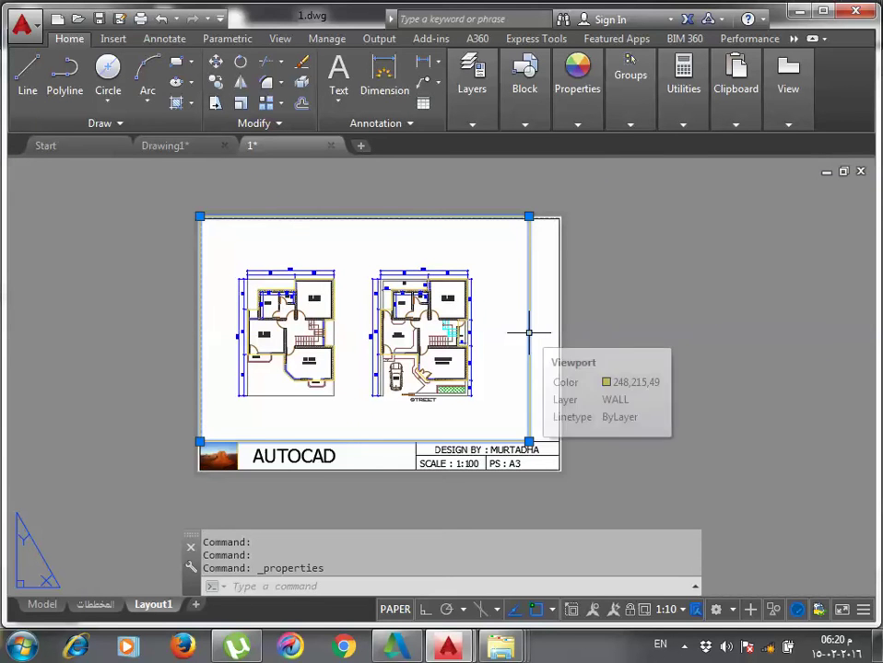
pyautogui.moveTo(528, 333)
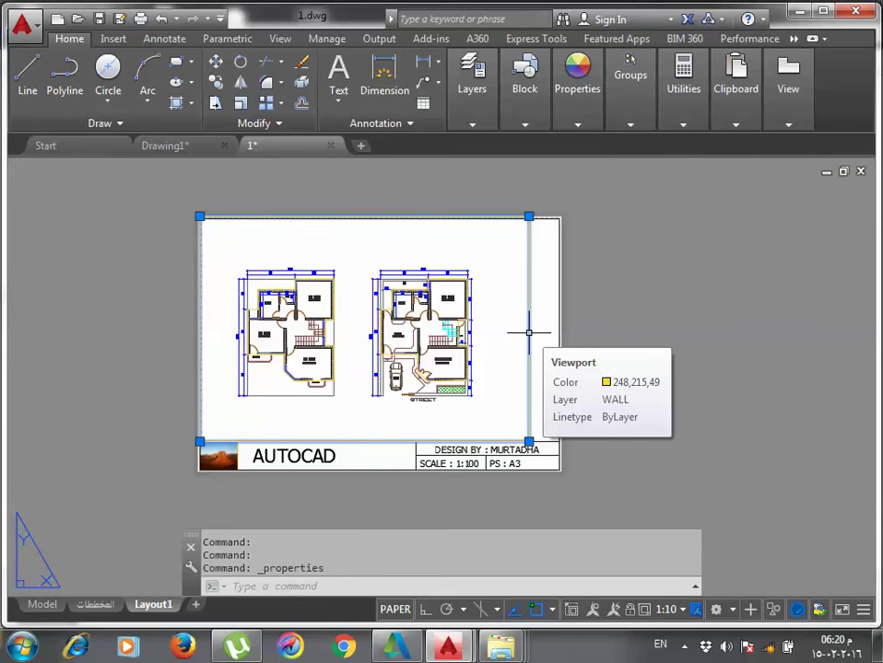
pyautogui.rightClick(528, 333)
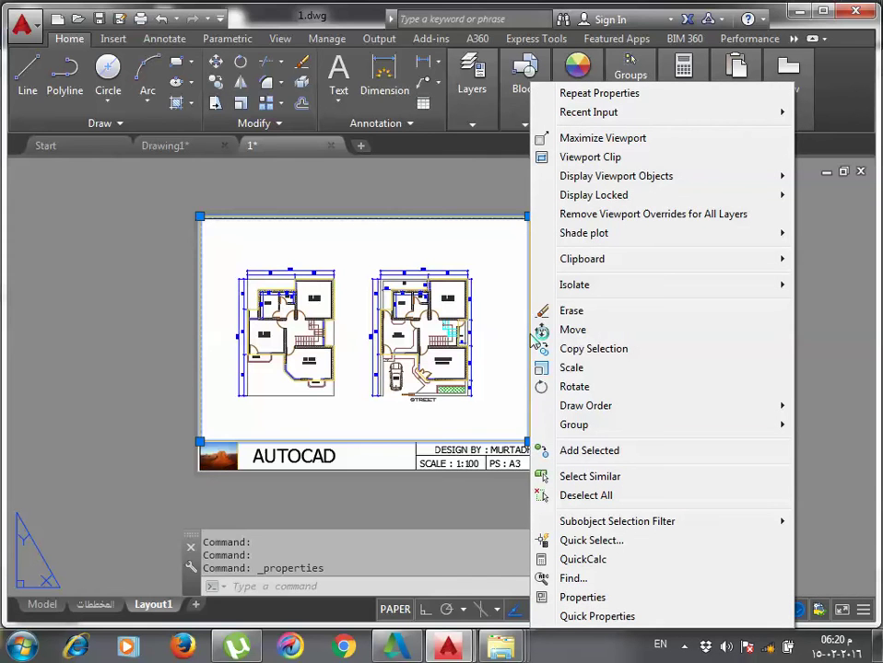
pyautogui.moveTo(593, 195)
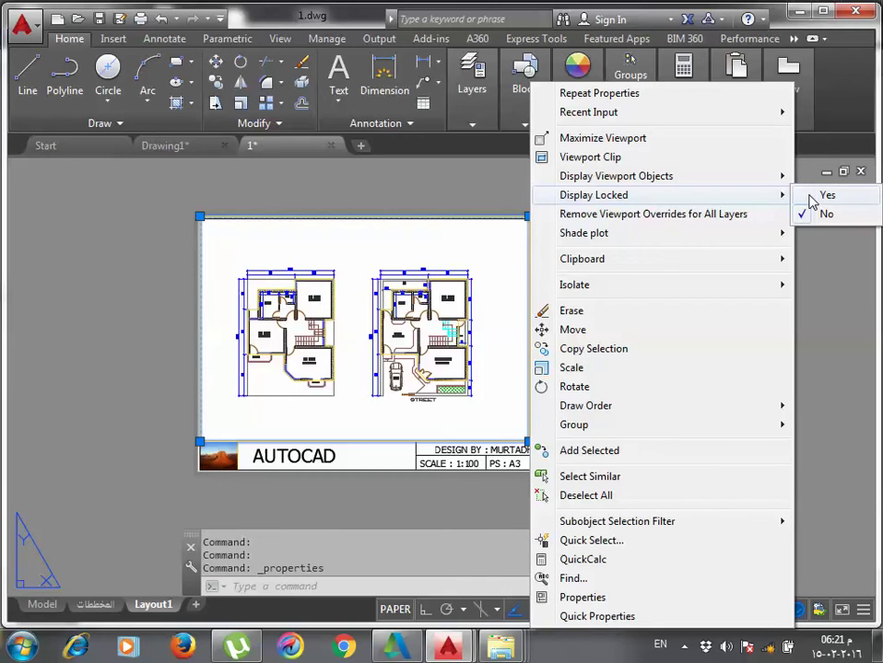
pyautogui.click(812, 201)
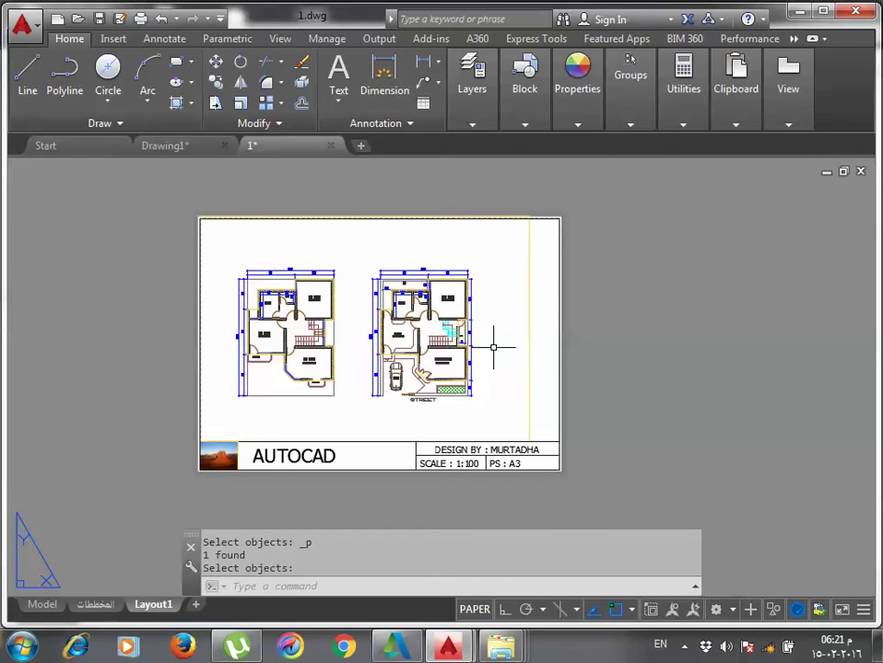
# Enter the floor-plan viewport to test zooming, then recentre the sheet and leave it.
pyautogui.doubleClick(499, 327)
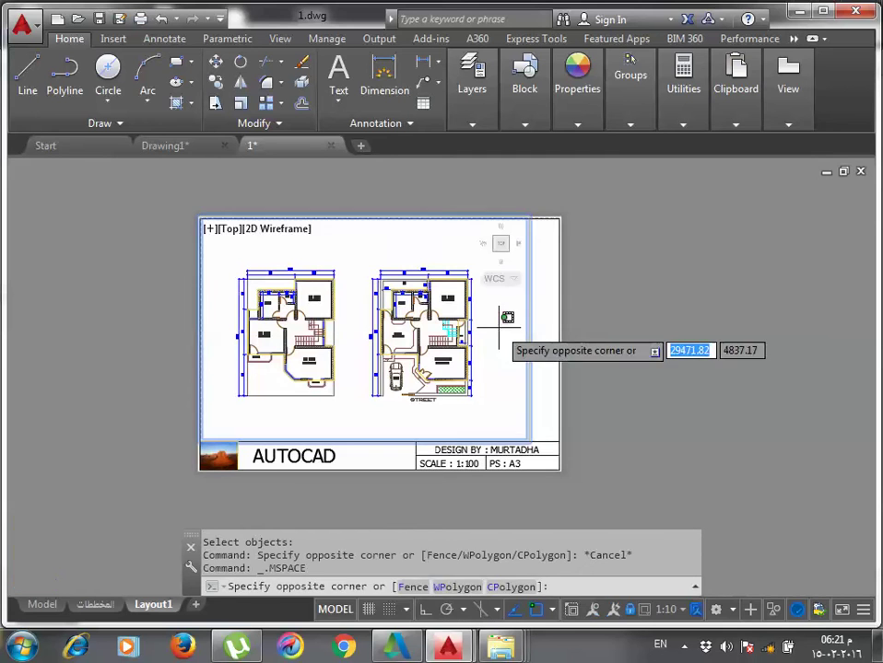
pyautogui.click(498, 327)
pyautogui.scroll(-2, 497, 327)
pyautogui.scroll(-2, 494, 327)
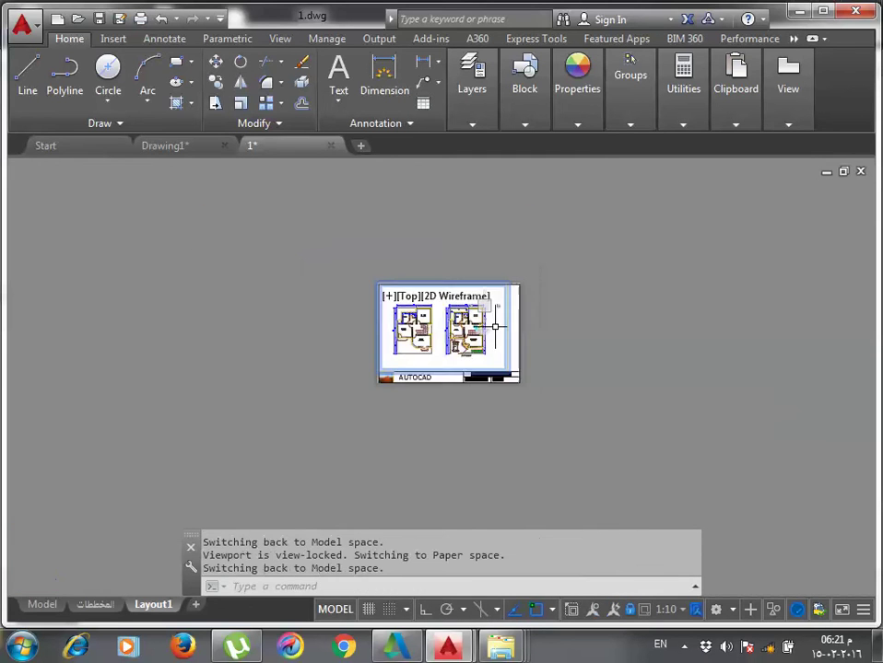
pyautogui.scroll(5, 494, 326)
pyautogui.scroll(-2, 495, 326)
pyautogui.scroll(2, 495, 326)
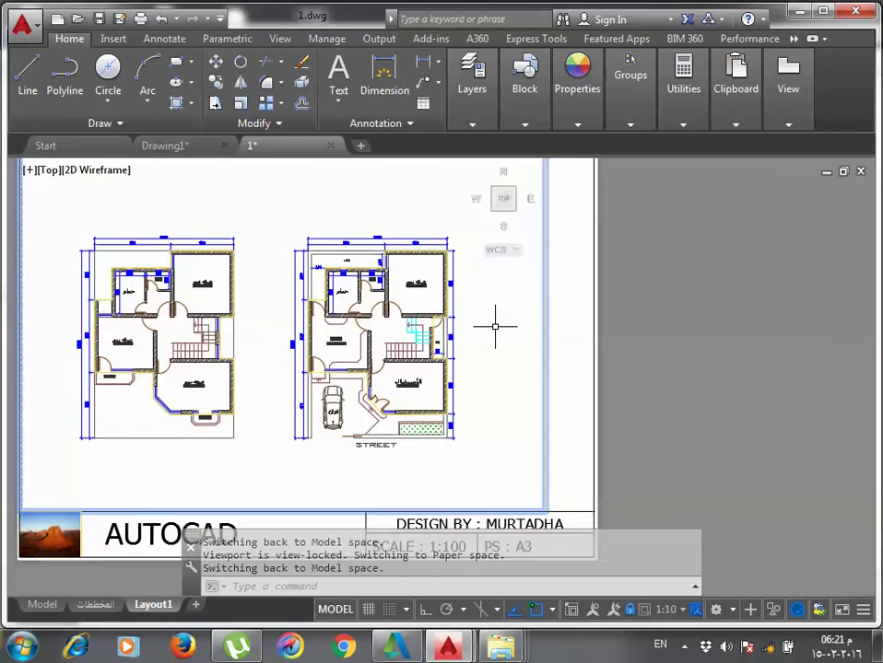
pyautogui.scroll(-2, 495, 326)
pyautogui.scroll(2, 494, 326)
pyautogui.scroll(-2, 494, 326)
pyautogui.scroll(2, 495, 327)
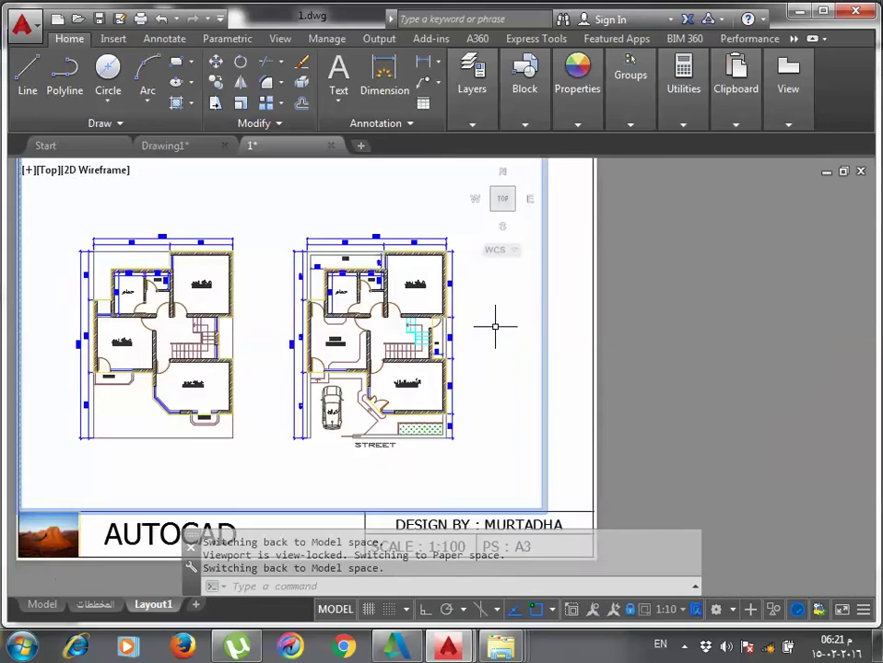
pyautogui.scroll(-2, 495, 326)
pyautogui.scroll(2, 495, 327)
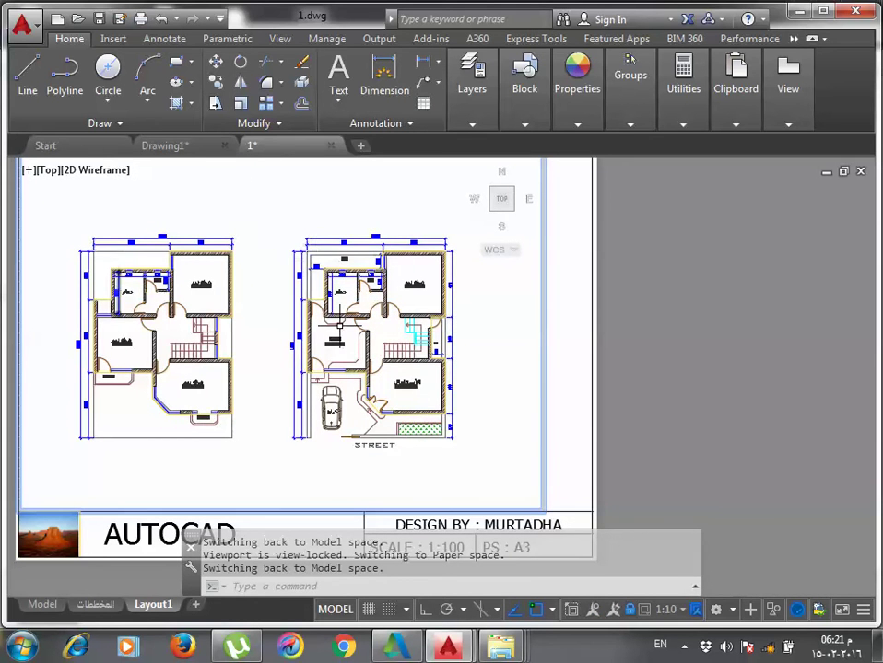
pyautogui.scroll(-2, 286, 260)
pyautogui.moveTo(295, 262); pyautogui.dragTo(450, 369, button='middle')
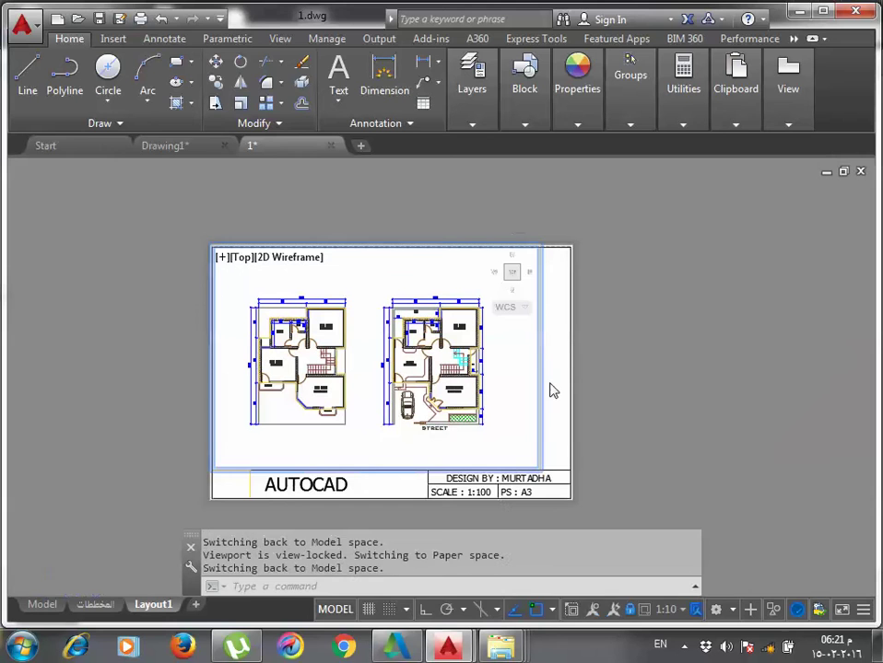
pyautogui.doubleClick(553, 382)
# Set the viewport's Display Locked to No, test a zoom inside it, and undo it.
pyautogui.click(540, 380)
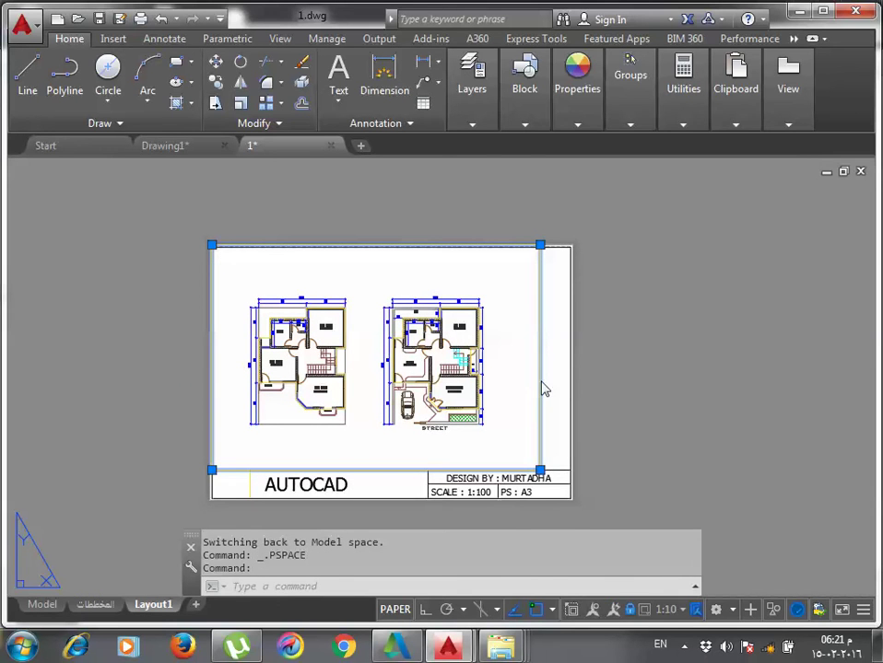
pyautogui.rightClick(544, 390)
pyautogui.moveTo(626, 195)
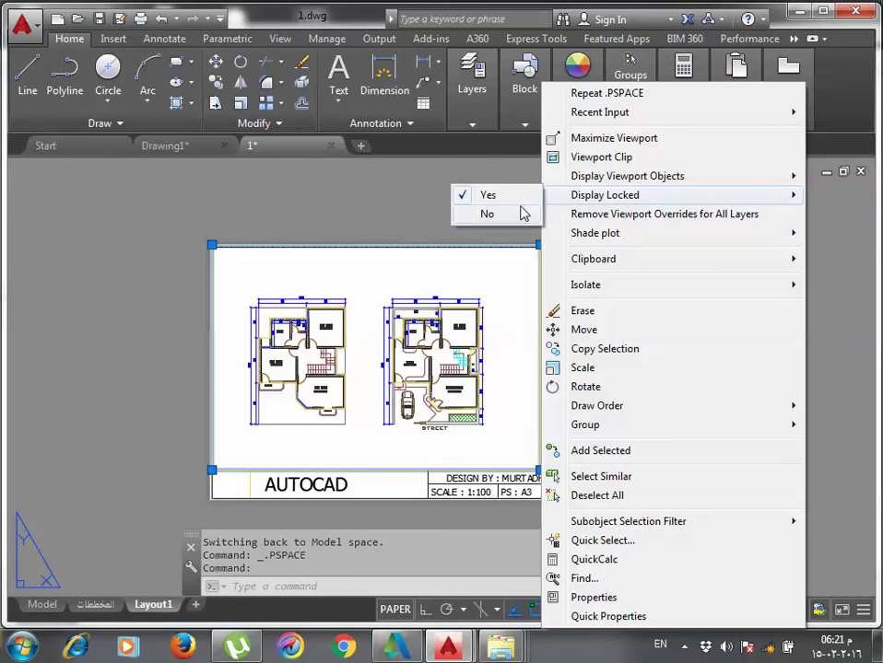
pyautogui.click(522, 213)
pyautogui.doubleClick(514, 344)
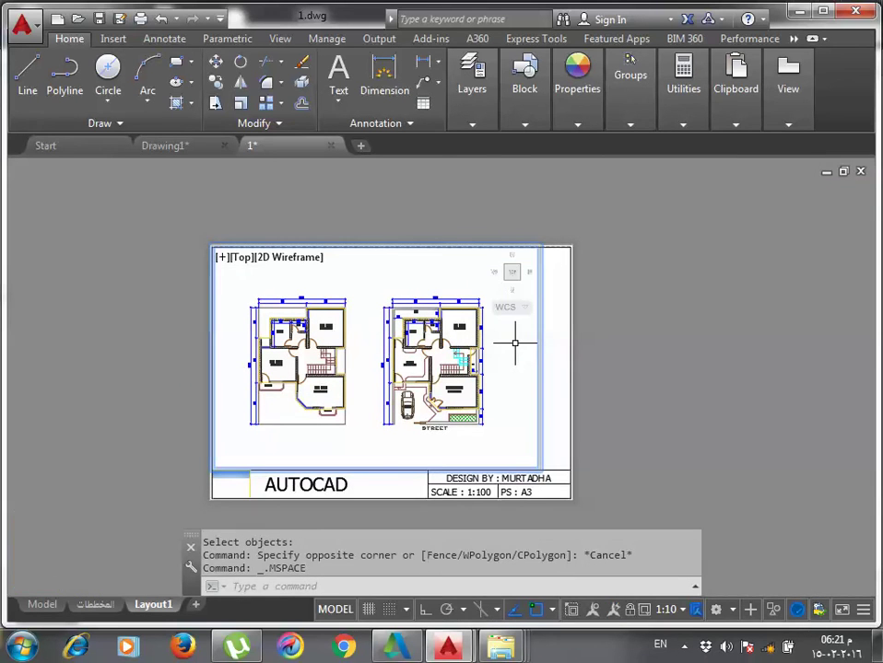
pyautogui.scroll(-4, 515, 344)
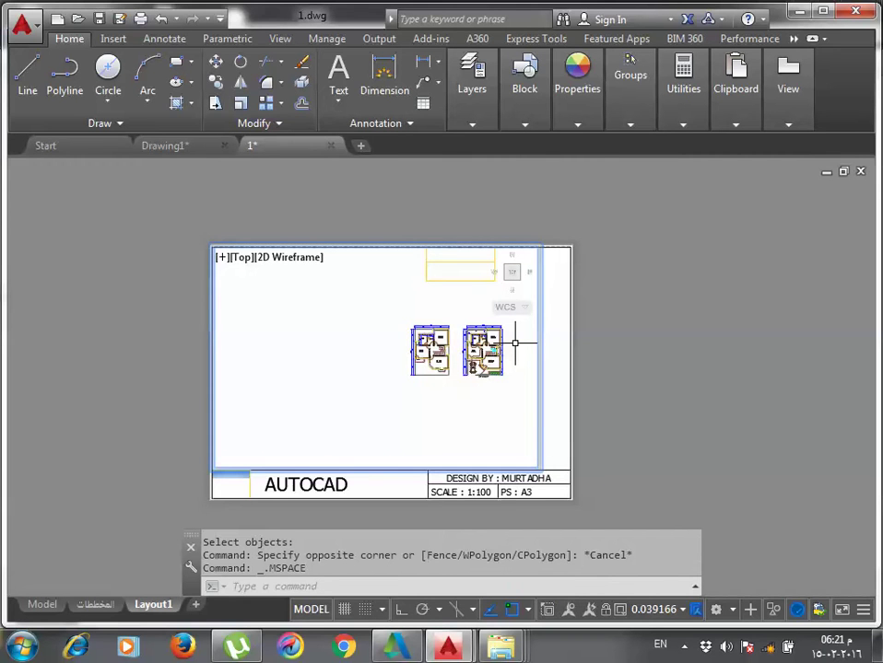
pyautogui.hotkey('ctrl', 'z')
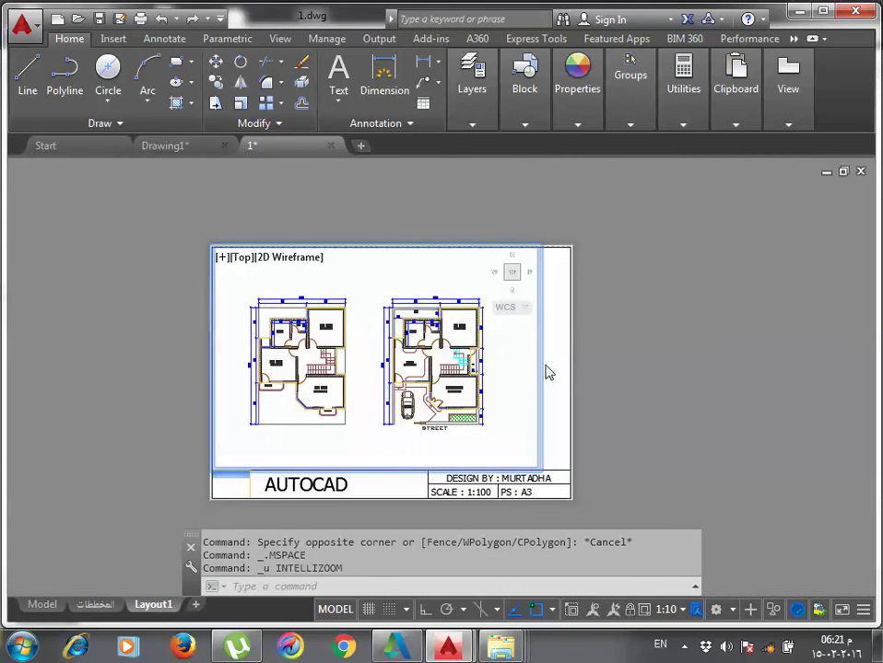
pyautogui.rightClick(545, 374)
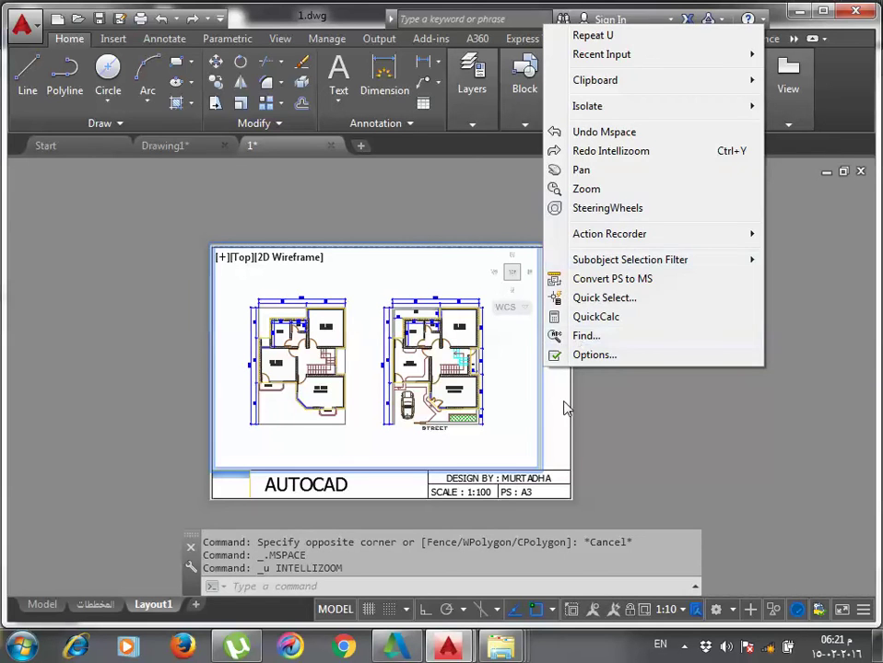
pyautogui.press('Escape')
pyautogui.doubleClick(566, 410)
# Set Display Locked back to Yes, confirm the 1:10 view stays fixed, and return to paper space.
pyautogui.click(538, 392)
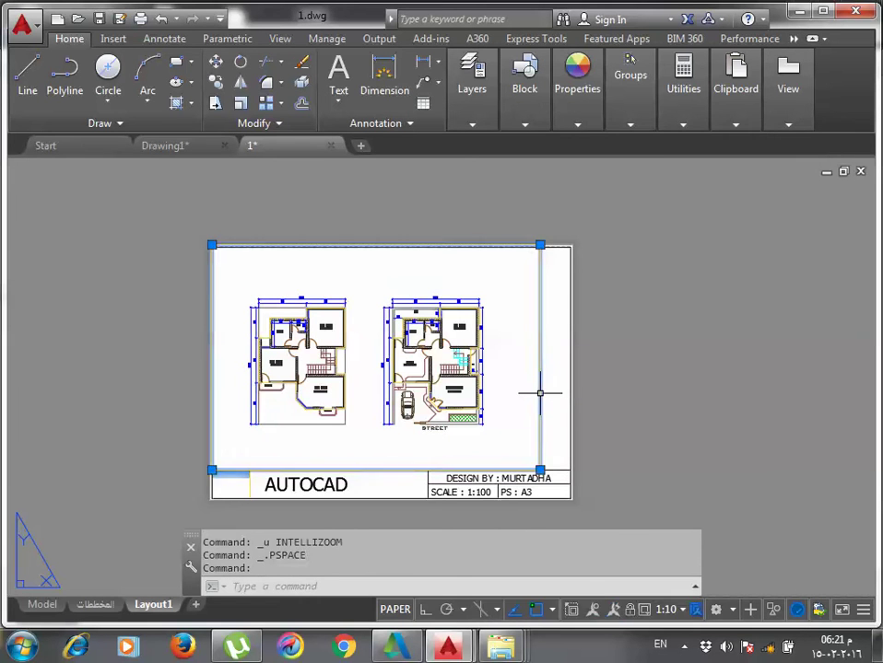
pyautogui.scroll(2, 540, 398)
pyautogui.rightClick(544, 403)
pyautogui.moveTo(604, 195)
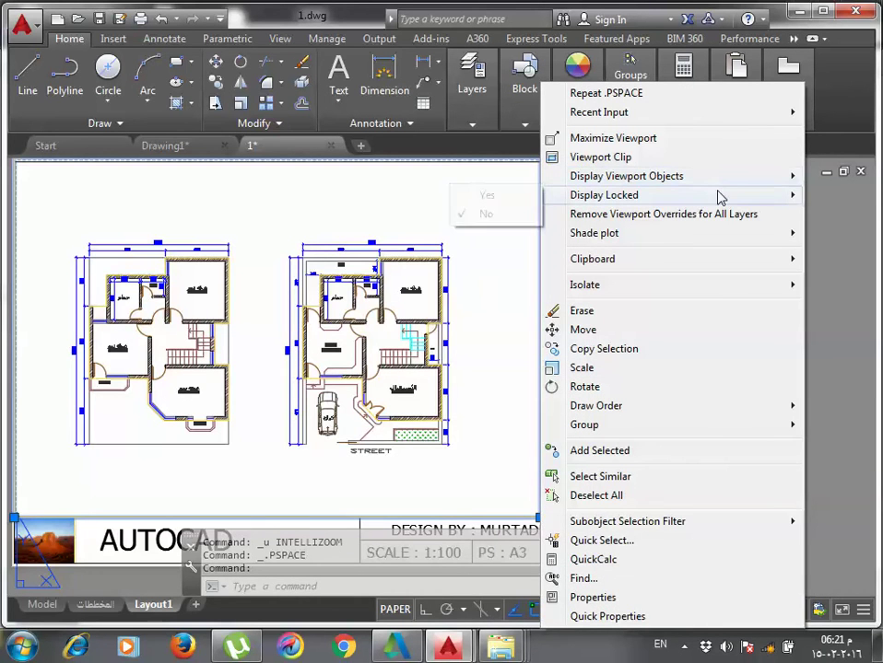
pyautogui.click(489, 195)
pyautogui.doubleClick(486, 308)
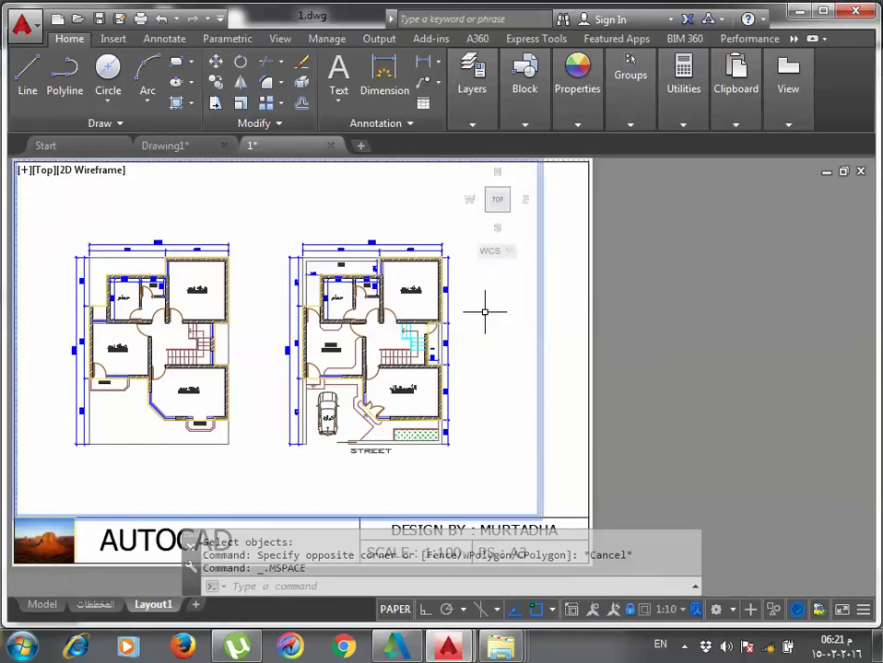
pyautogui.scroll(1, 487, 308)
pyautogui.scroll(-2, 487, 308)
pyautogui.scroll(2, 483, 305)
pyautogui.scroll(-2, 532, 349)
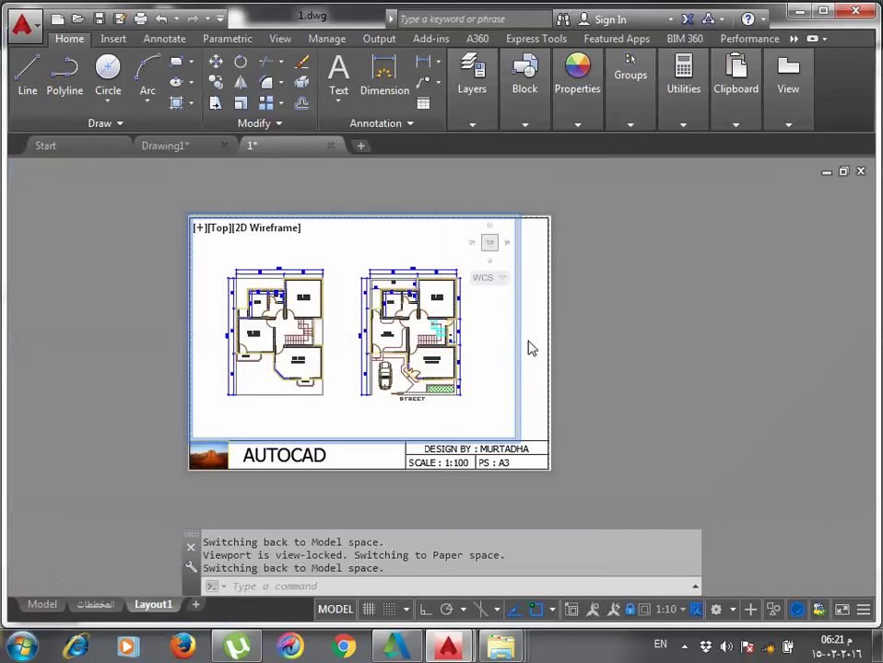
pyautogui.doubleClick(529, 355)
pyautogui.click(602, 347)
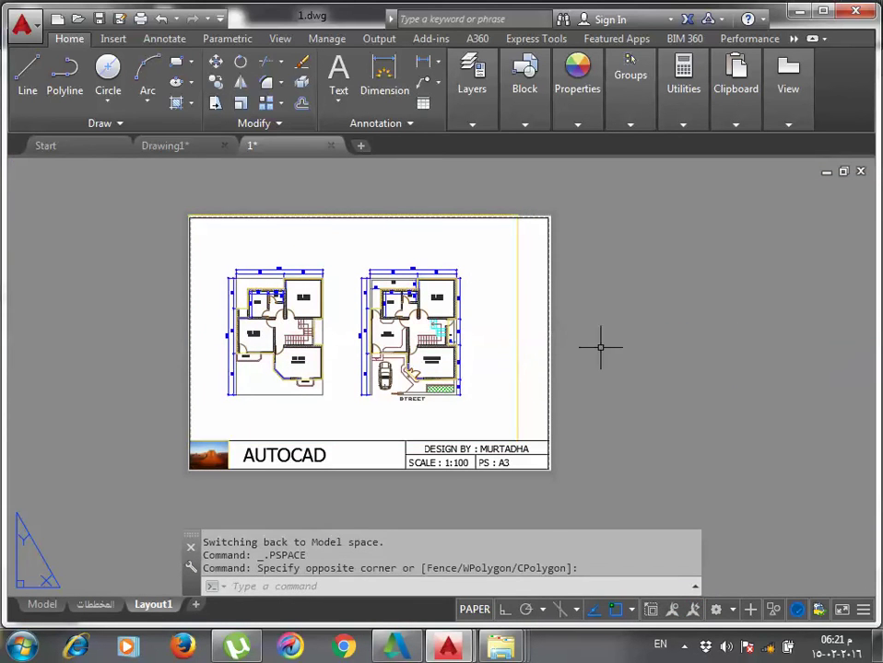
pyautogui.moveTo(632, 351); pyautogui.dragTo(657, 362, button='middle')
pyautogui.scroll(-2, 657, 361)
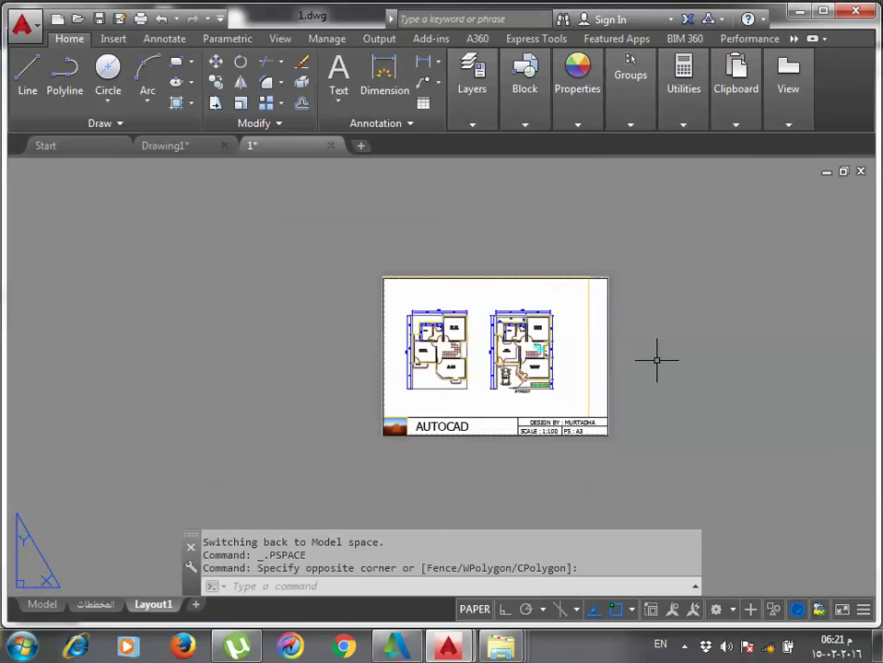
pyautogui.hotkey('ctrl', 'p')
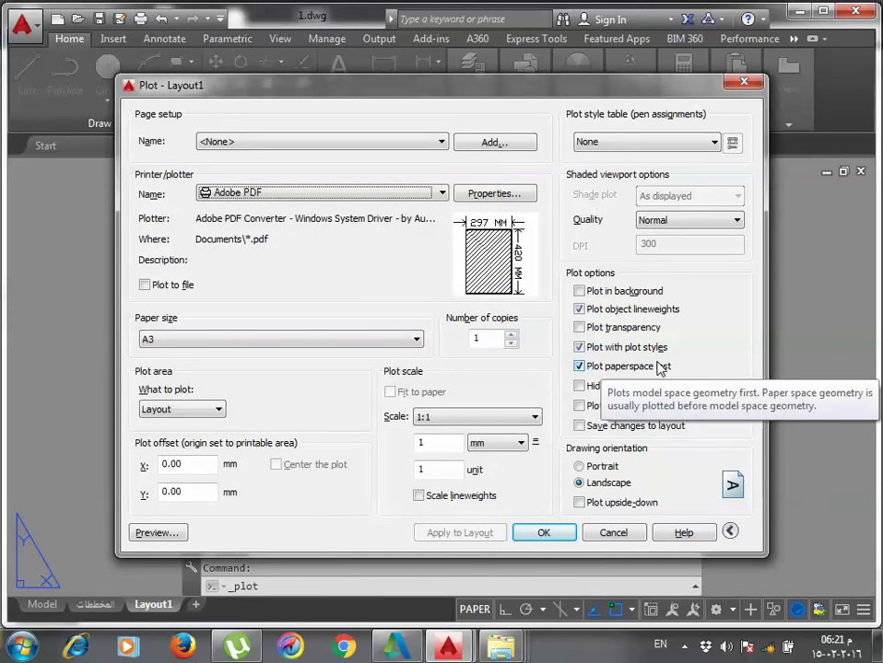
pyautogui.click(152, 532)
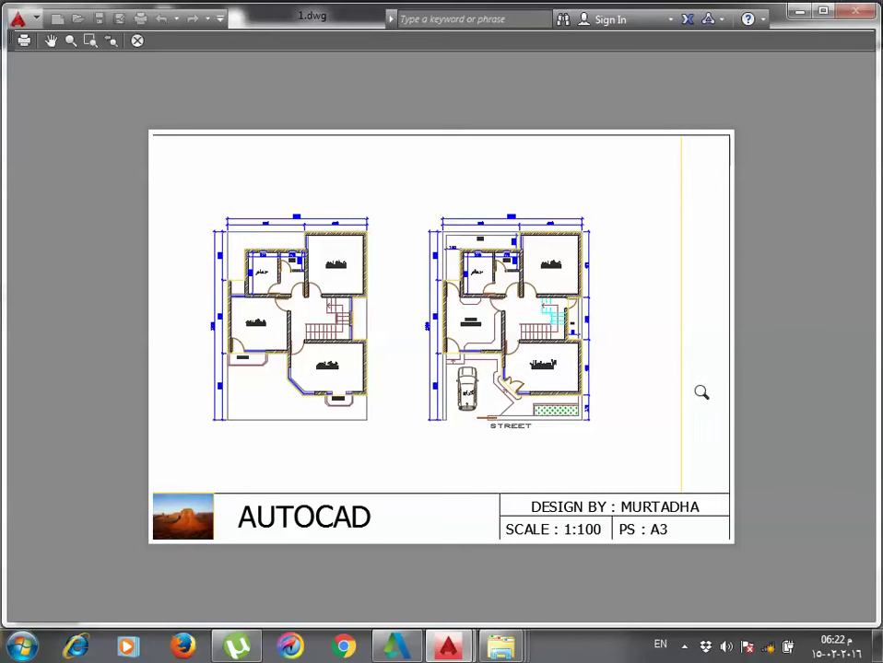
# Close the plot preview, try and cancel the viewport's top-right grip, and shift the layout view.
pyautogui.press('Escape')
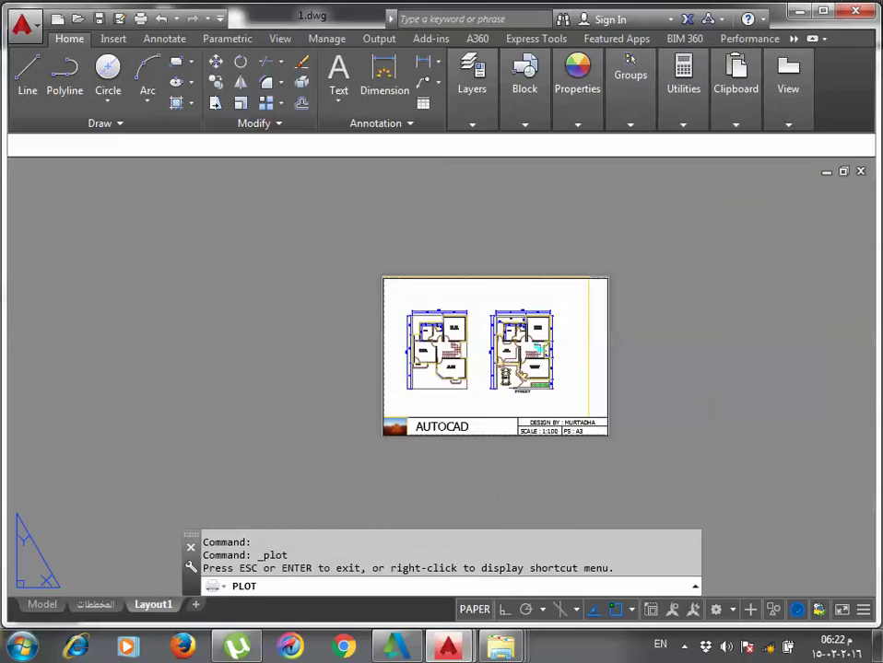
pyautogui.press('Escape')
pyautogui.scroll(4, 598, 385)
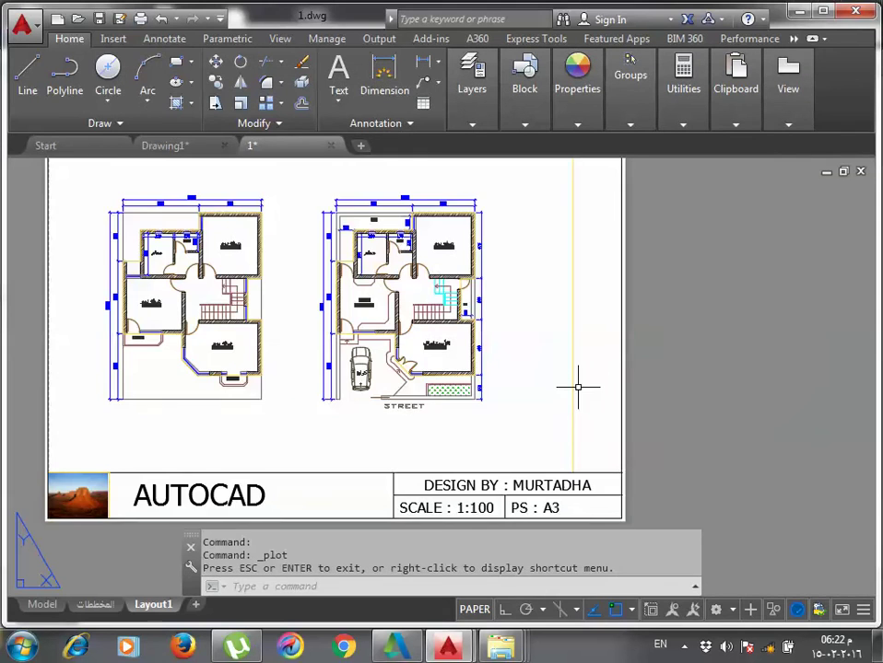
pyautogui.click(575, 387)
pyautogui.scroll(-2, 576, 391)
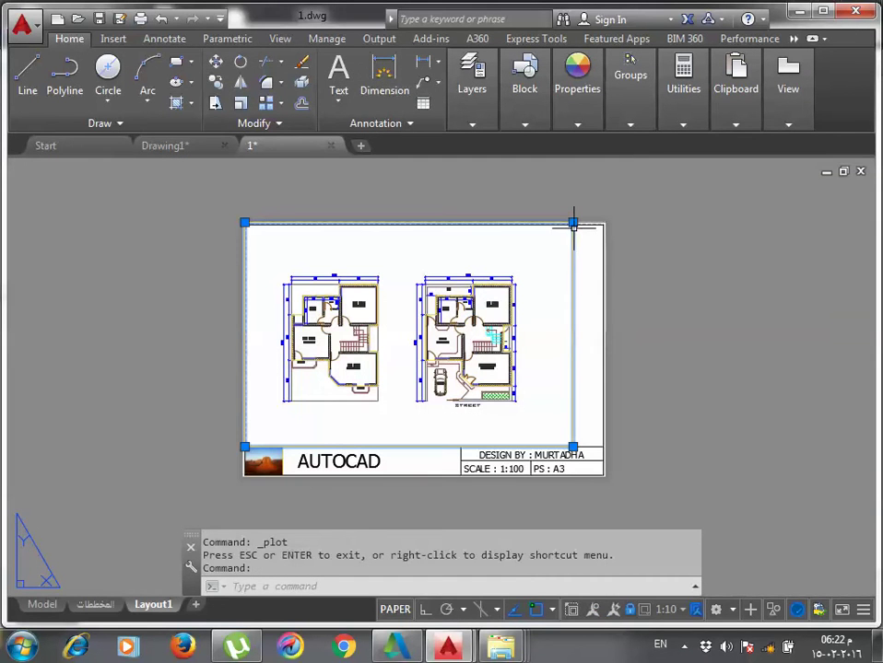
pyautogui.click(573, 221)
pyautogui.press('Escape')
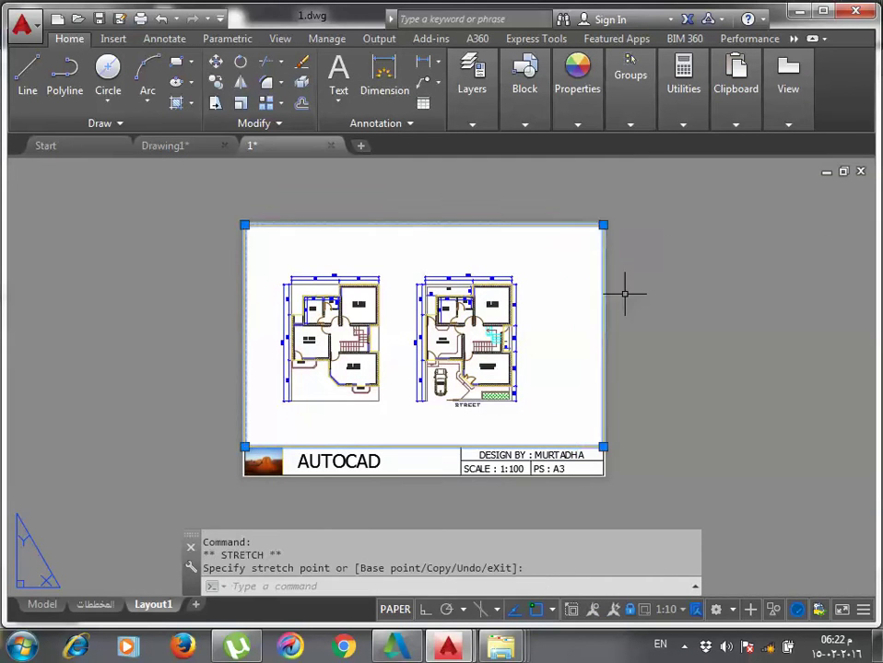
pyautogui.press('Escape')
pyautogui.scroll(2, 612, 451)
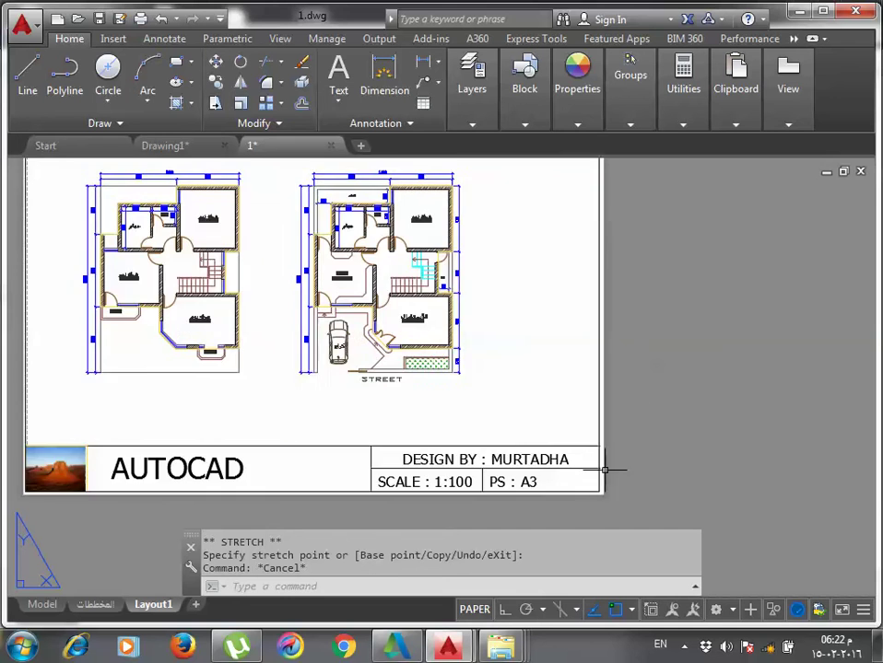
pyautogui.moveTo(595, 473); pyautogui.dragTo(668, 466, button='middle')
pyautogui.scroll(-2, 584, 486)
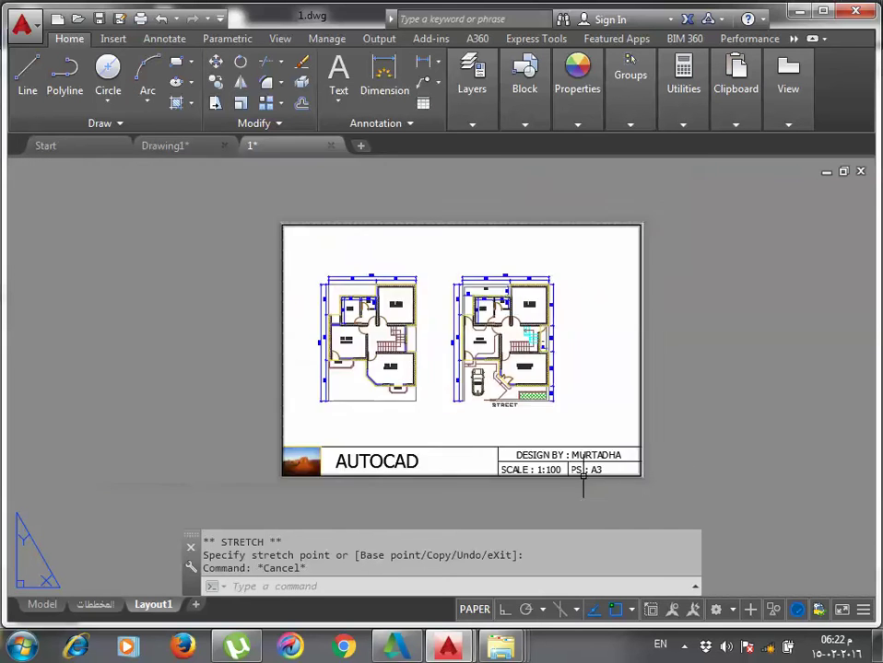
pyautogui.scroll(2, 584, 488)
# Preview the Layout1 plot, then try X and Y plot offsets of 1 and preview again.
pyautogui.hotkey('ctrl', 'p')
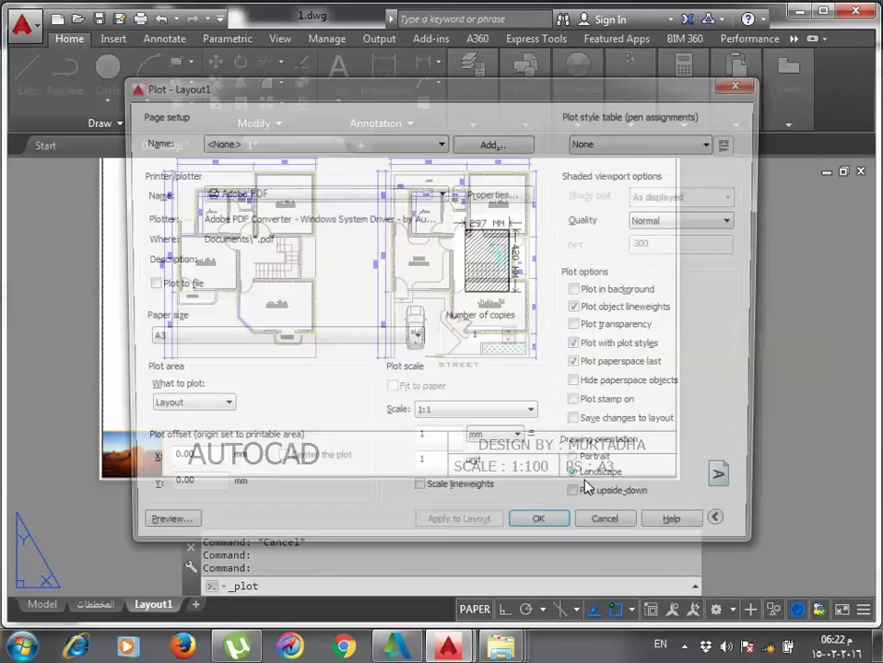
pyautogui.click(162, 535)
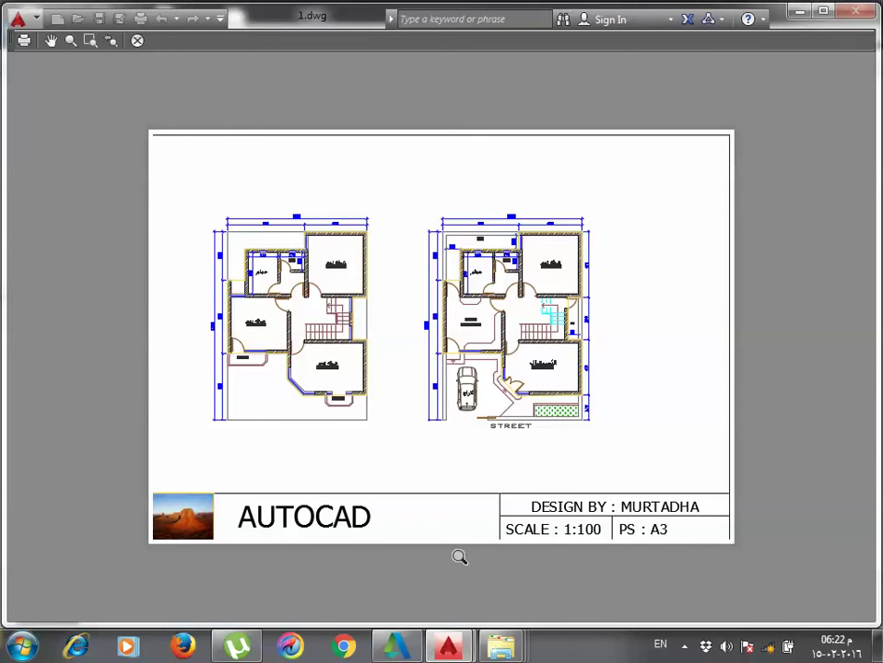
pyautogui.press('Escape')
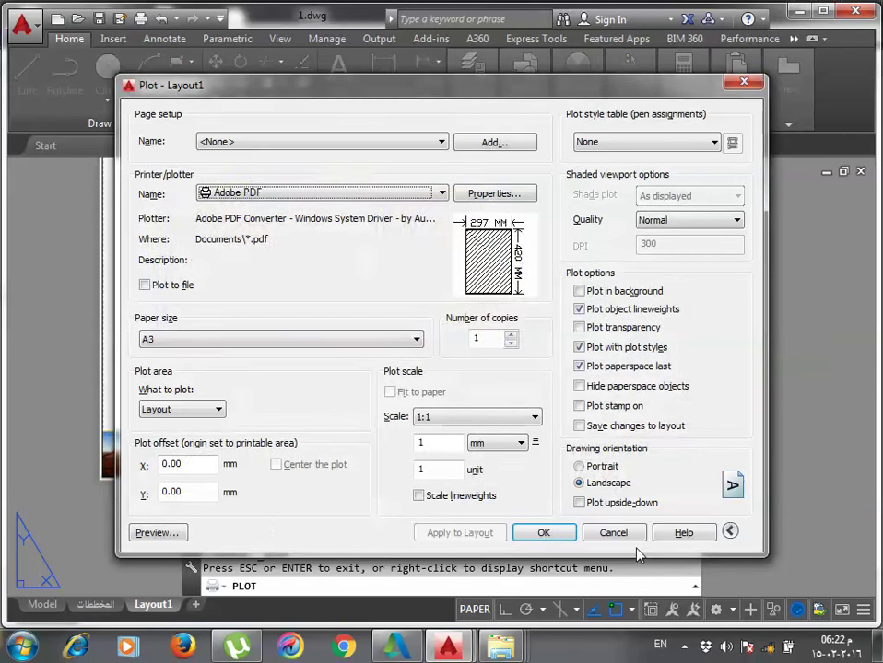
pyautogui.doubleClick(170, 470)
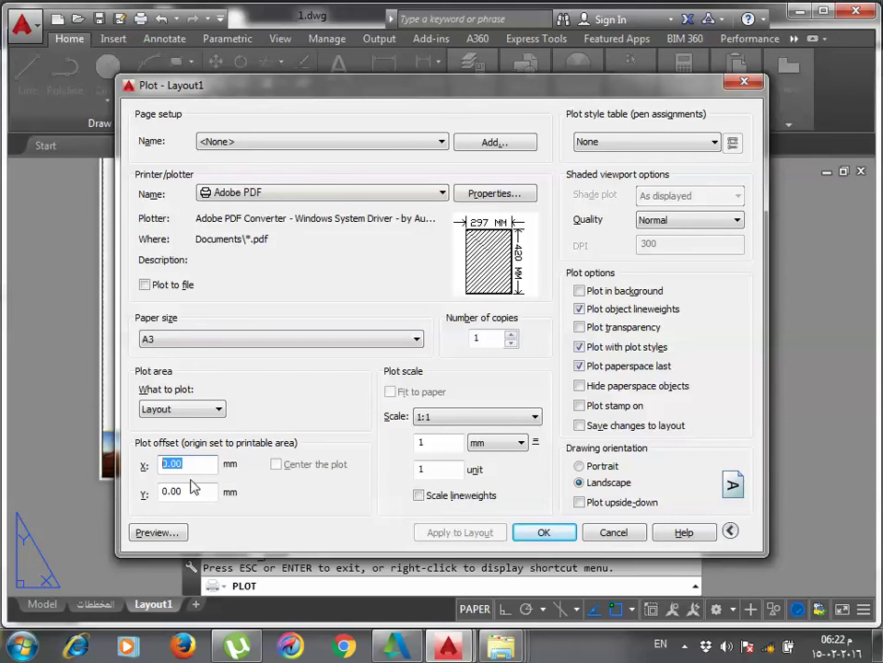
pyautogui.write('1')
pyautogui.doubleClick(194, 491)
pyautogui.write('1')
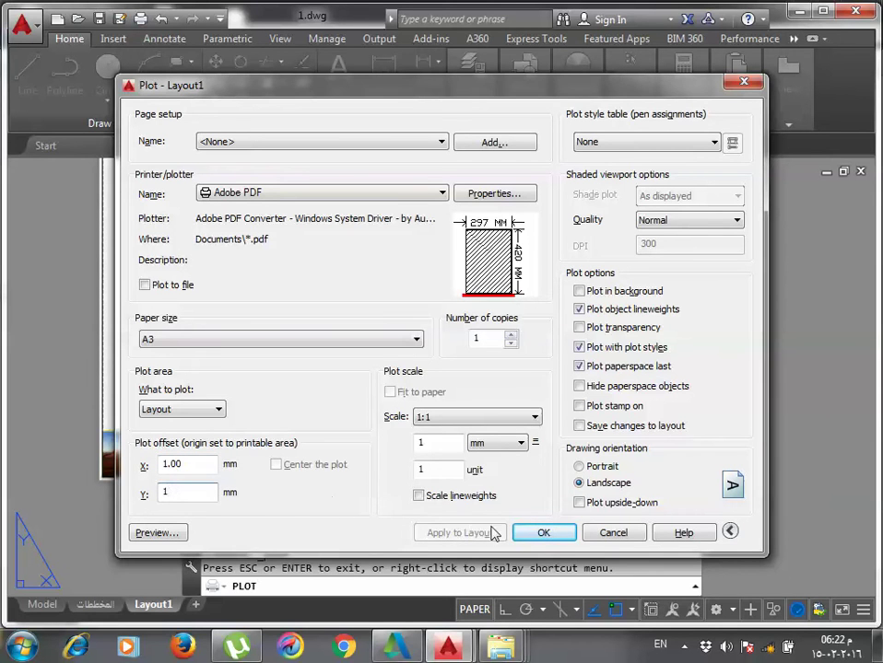
pyautogui.click(149, 533)
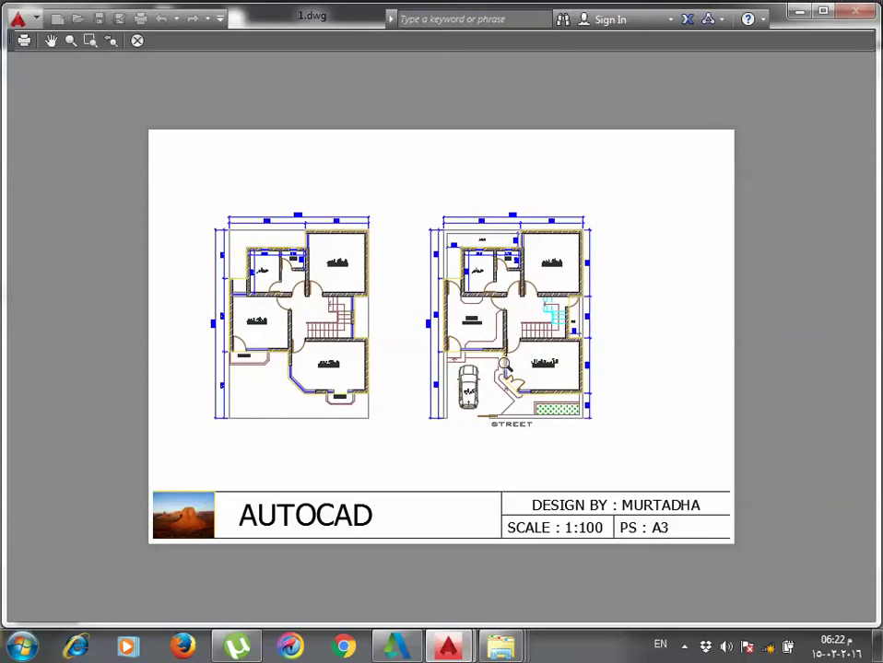
pyautogui.press('Escape')
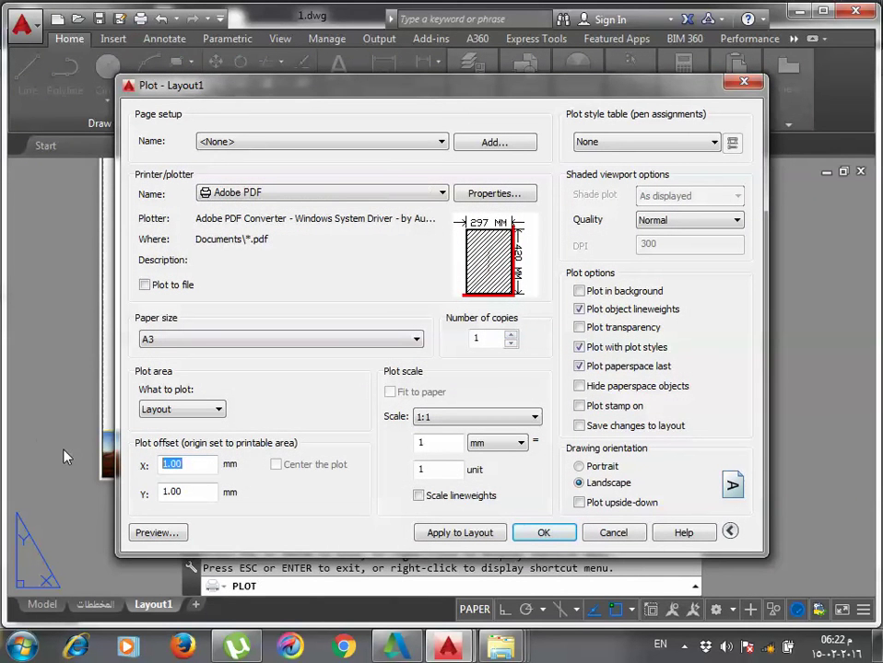
# Enter 0.2 offsets, then cancel the Plot dialog and reopen it with 0.00 offsets.
pyautogui.write('.2')
pyautogui.press('Tab')
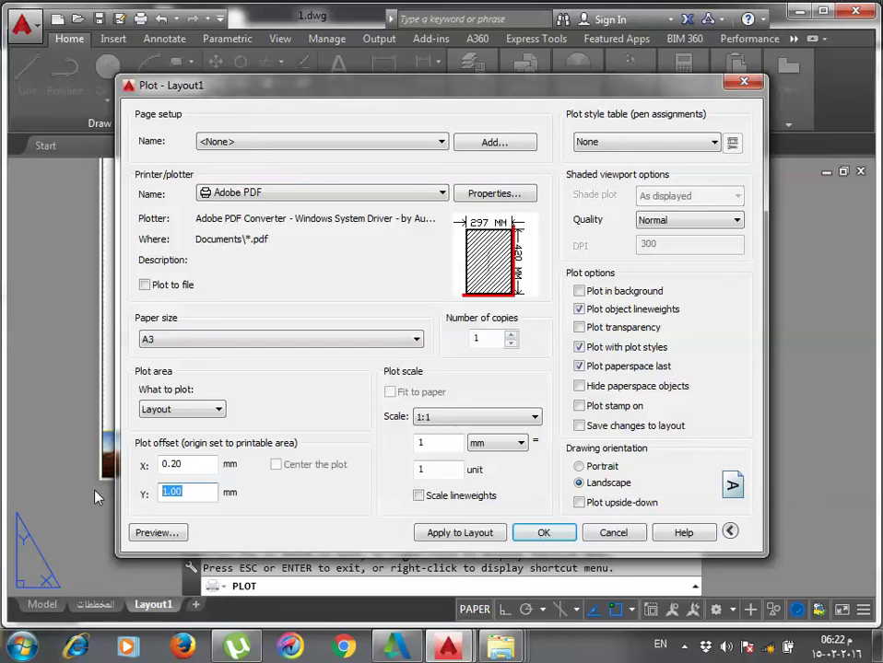
pyautogui.press('BackSpace')
pyautogui.write('.2')
pyautogui.press('Return')
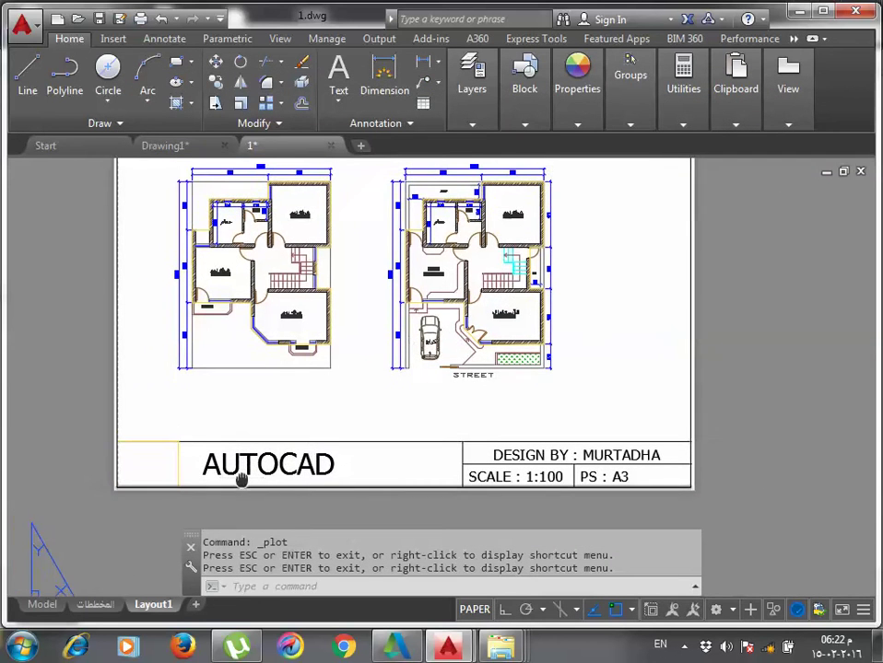
pyautogui.press('Escape')
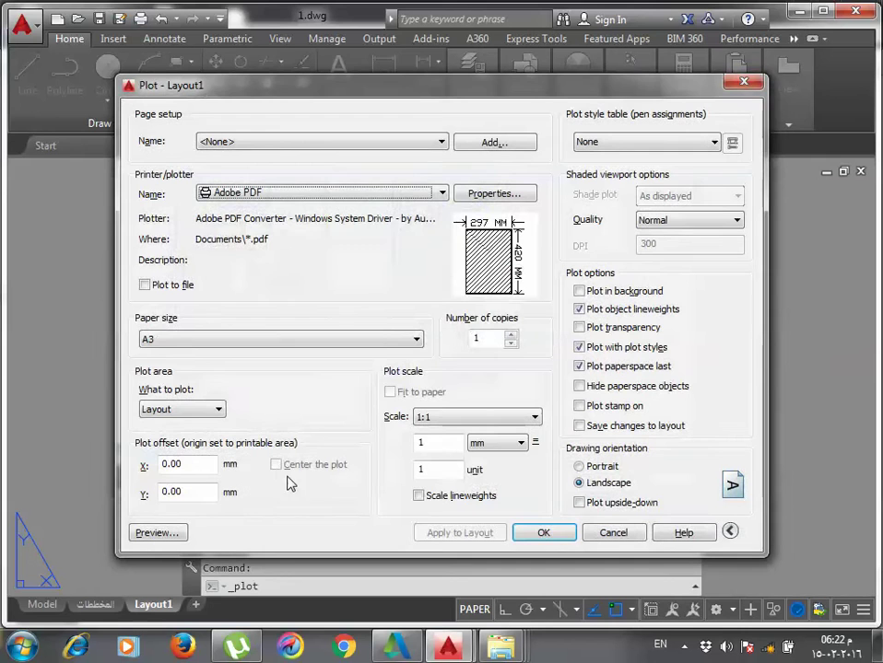
# Plot a Window from the sheet's top-left to bottom-right corner, centred on the paper, and preview it.
pyautogui.click(199, 411)
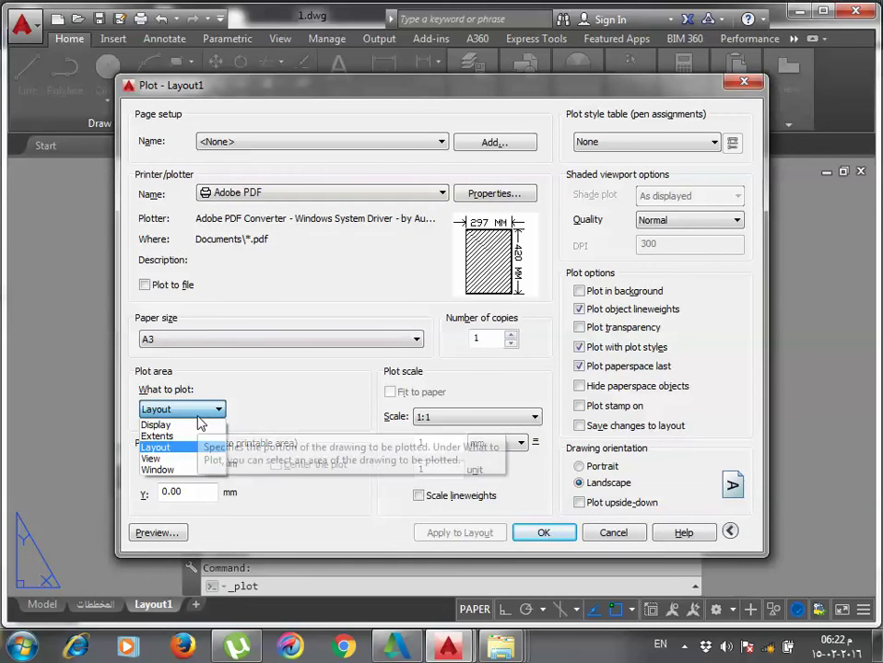
pyautogui.click(169, 471)
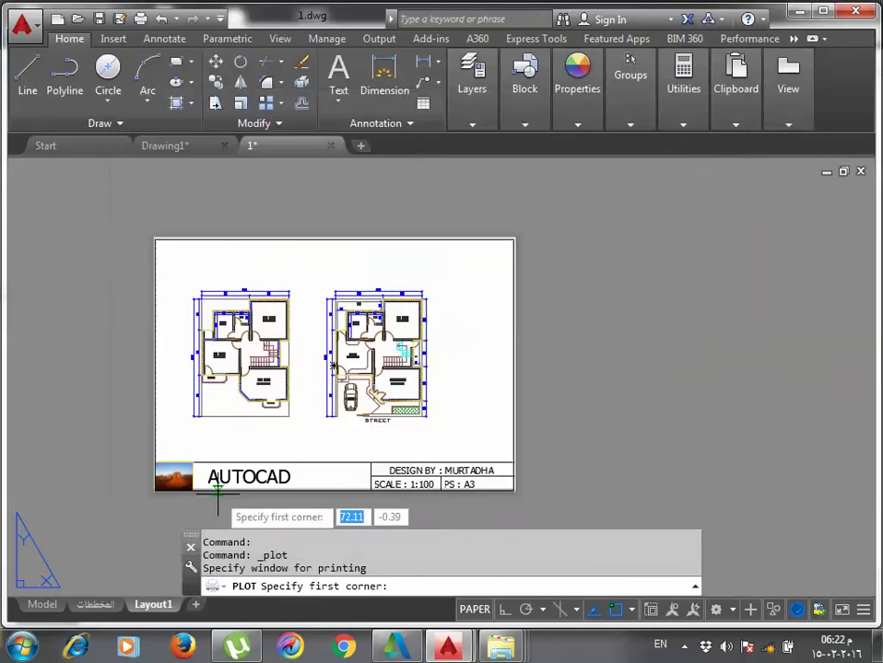
pyautogui.scroll(3, 201, 485)
pyautogui.moveTo(187, 283); pyautogui.dragTo(241, 405, button='middle')
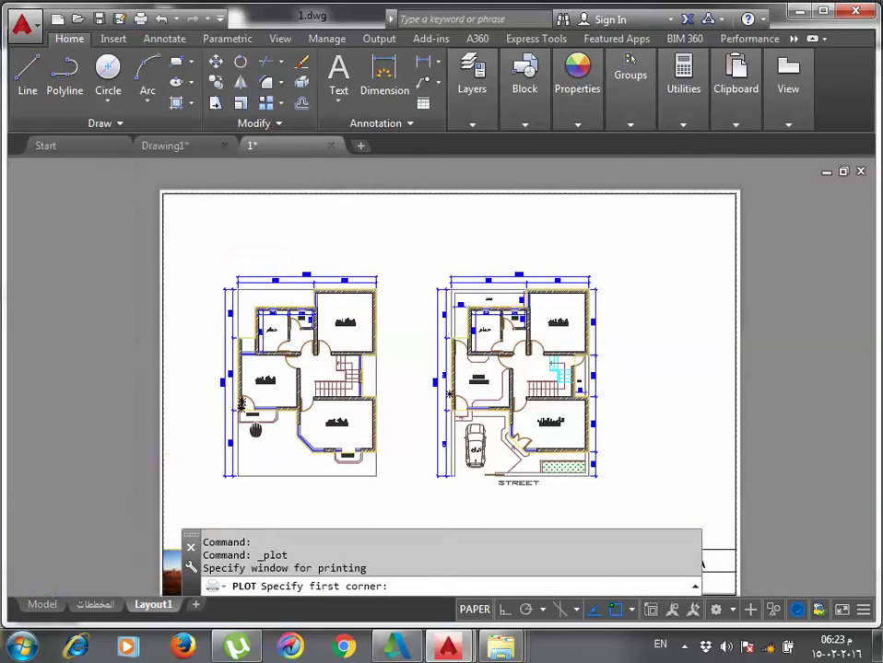
pyautogui.click(163, 194)
pyautogui.scroll(-2, 163, 193)
pyautogui.scroll(-2, 163, 193)
pyautogui.scroll(2, 406, 378)
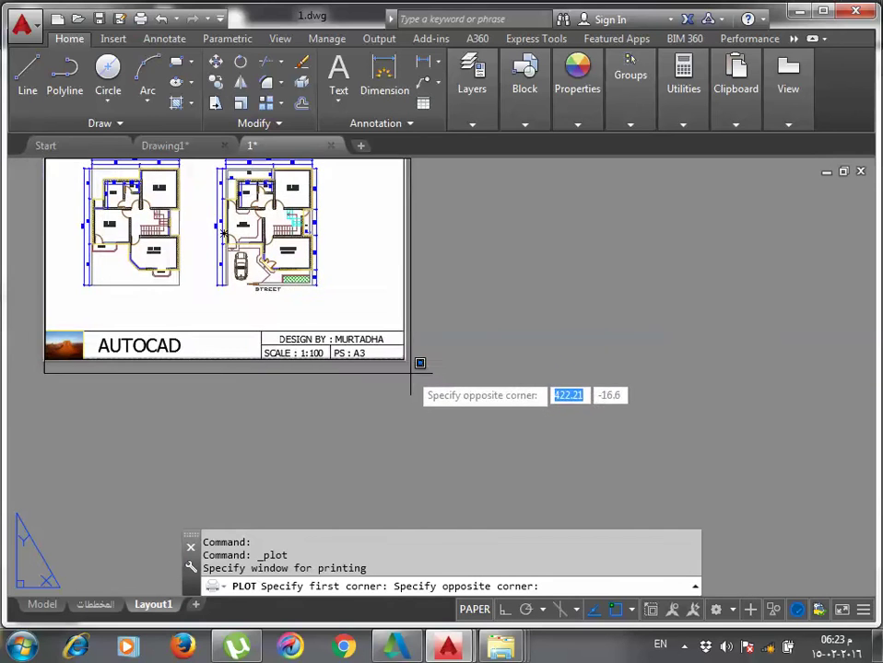
pyautogui.scroll(4, 412, 364)
pyautogui.scroll(2, 392, 341)
pyautogui.click(386, 335)
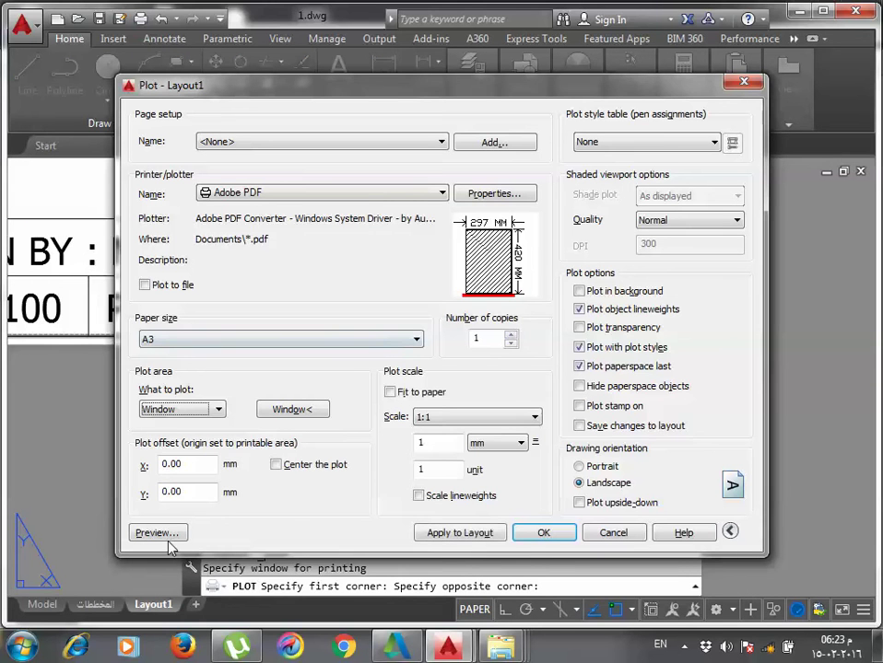
pyautogui.click(307, 472)
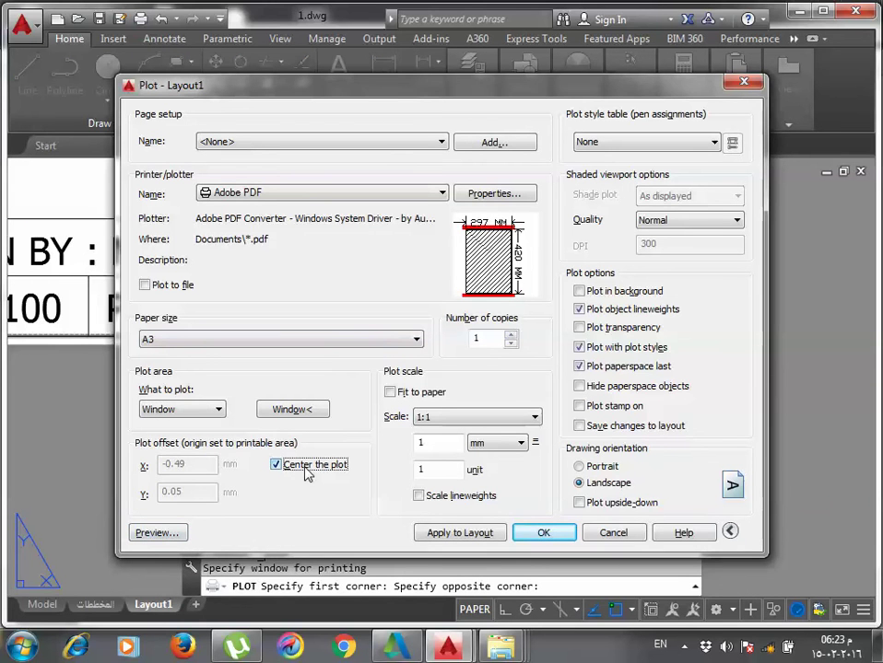
pyautogui.click(175, 533)
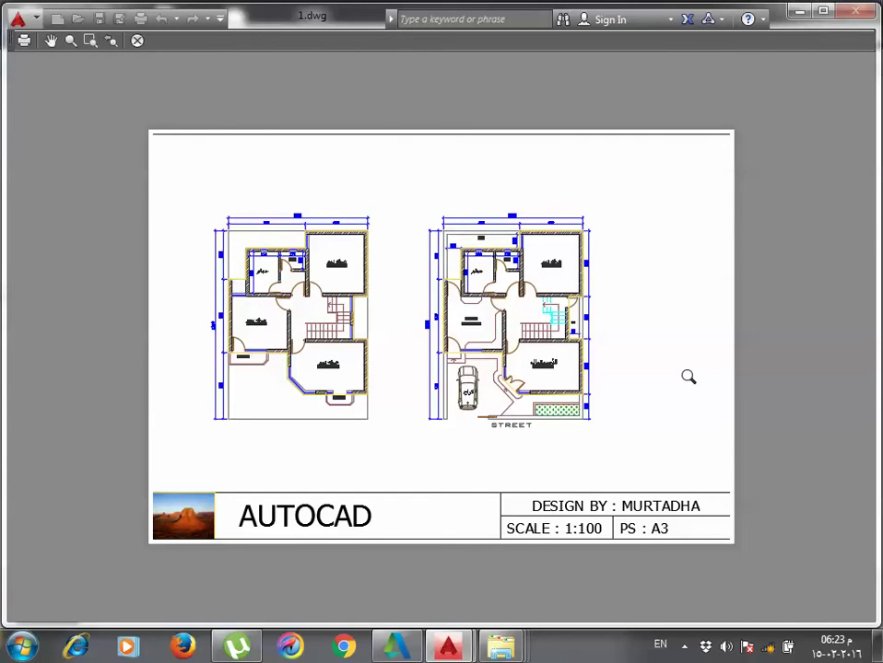
# Switch What to plot to Extents and preview the result.
pyautogui.press('Escape')
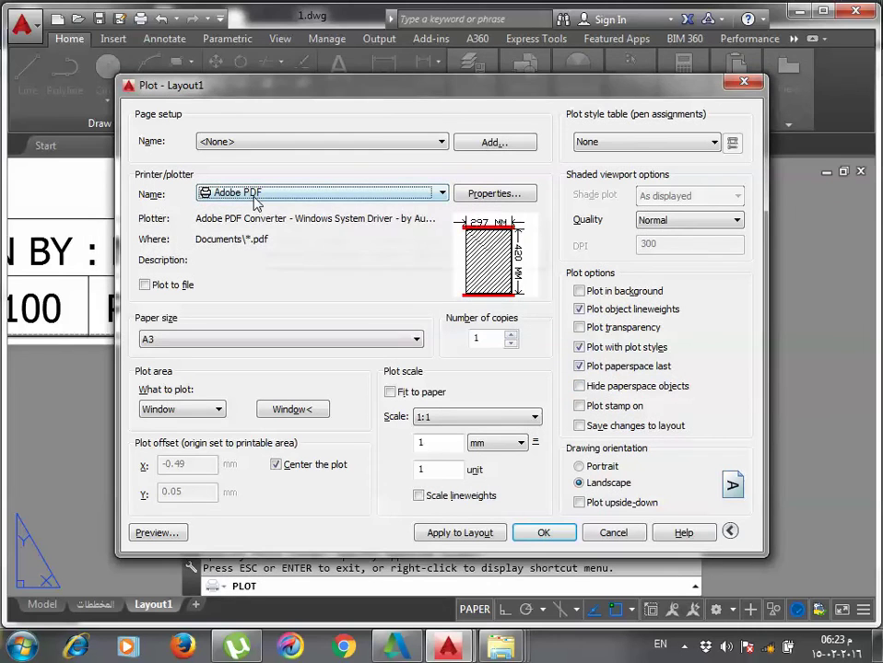
pyautogui.moveTo(256, 199)
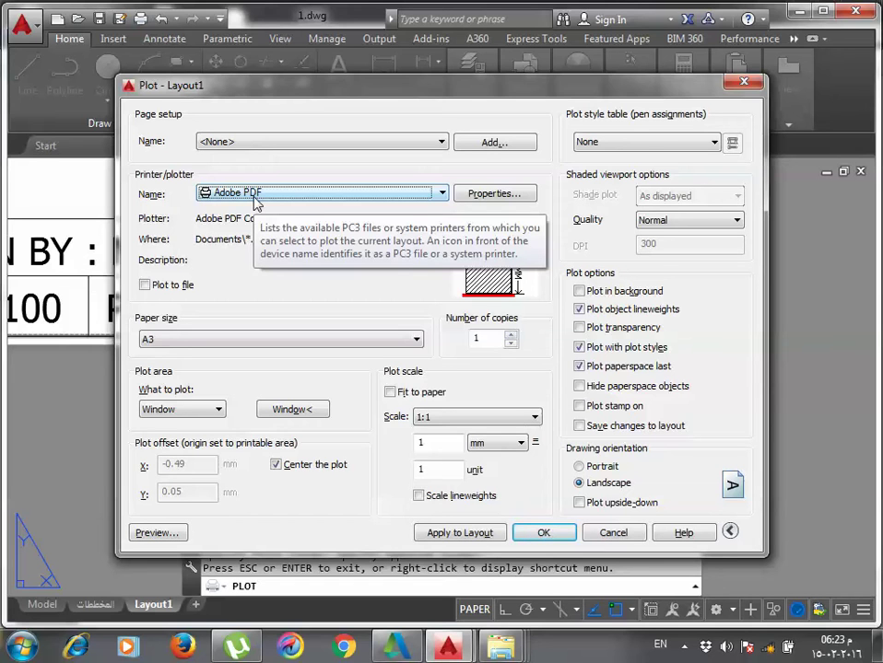
pyautogui.click(214, 410)
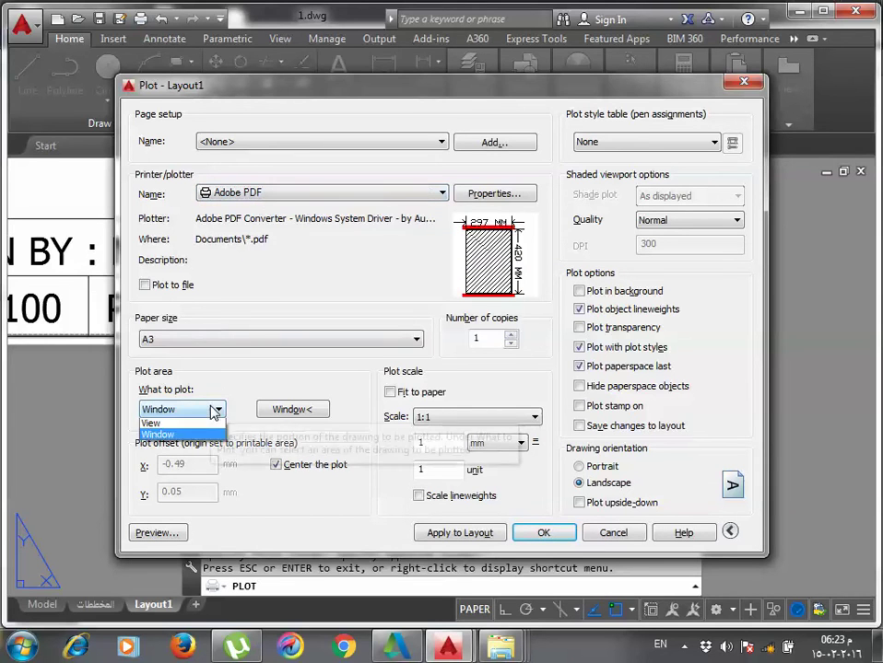
pyautogui.click(189, 435)
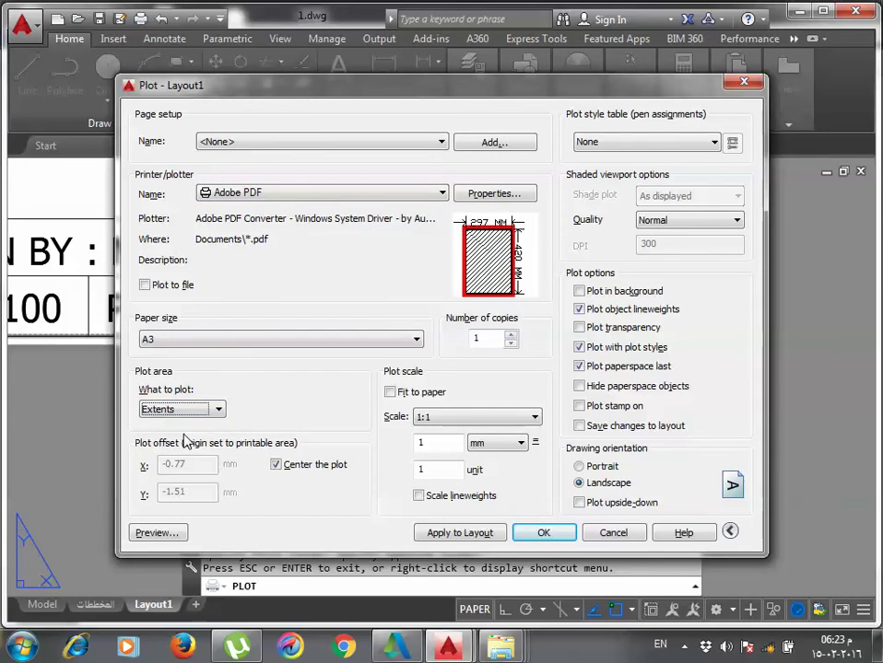
pyautogui.click(157, 532)
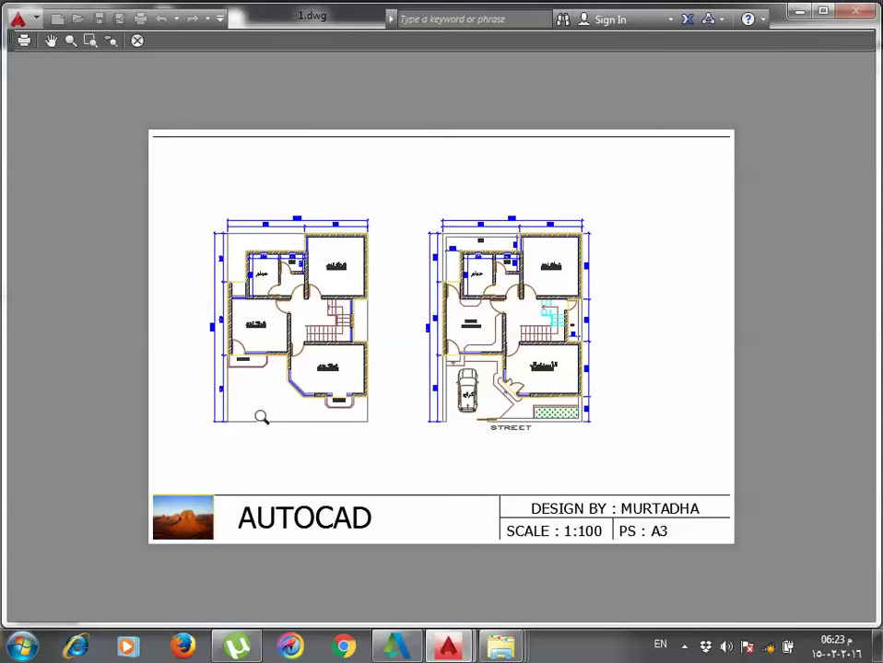
# Confirm Adobe PDF as the printer and preview the extents plot again.
pyautogui.press('Escape')
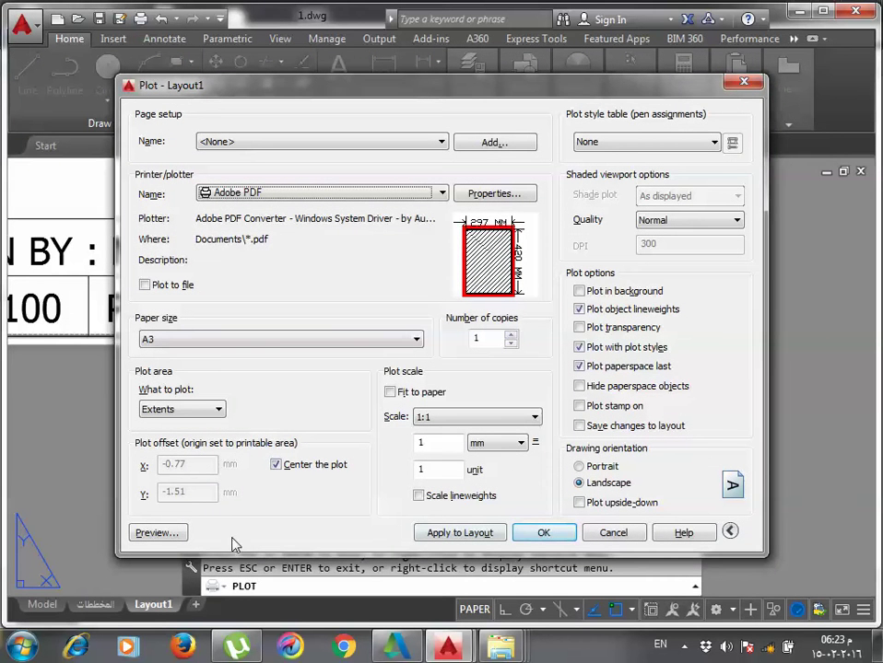
pyautogui.click(296, 198)
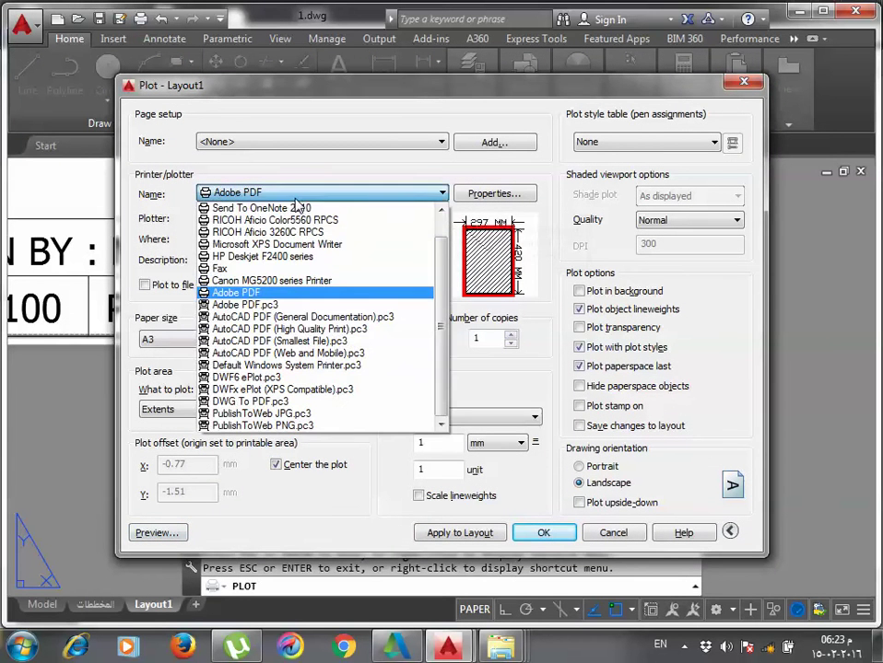
pyautogui.click(295, 199)
pyautogui.click(296, 199)
pyautogui.click(276, 346)
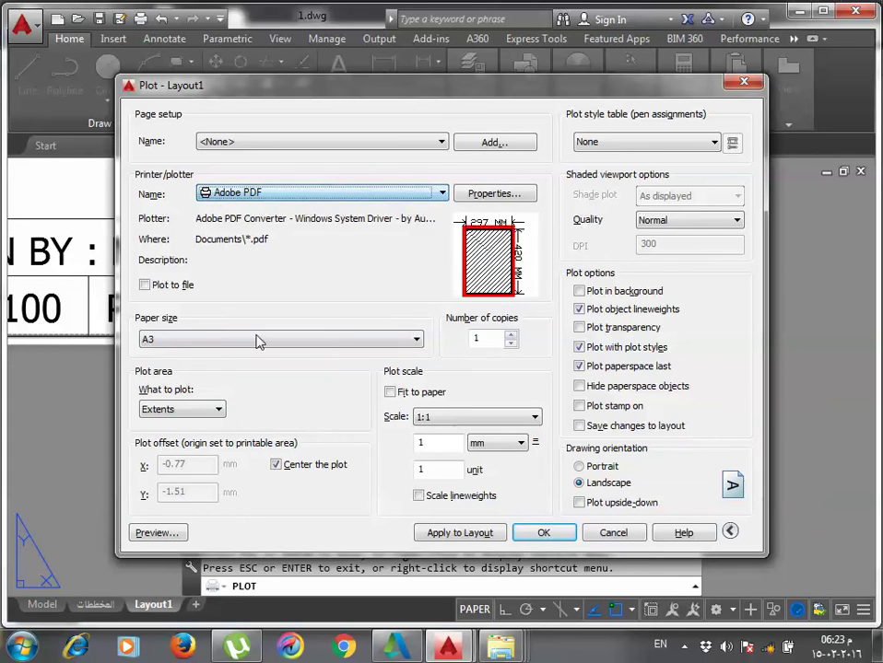
pyautogui.click(155, 534)
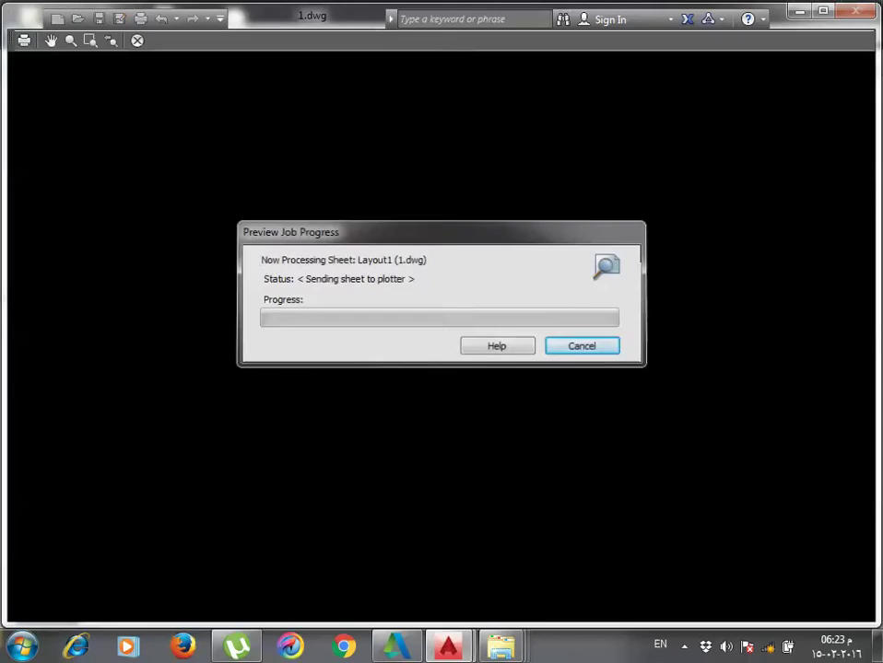
pyautogui.press('Escape')
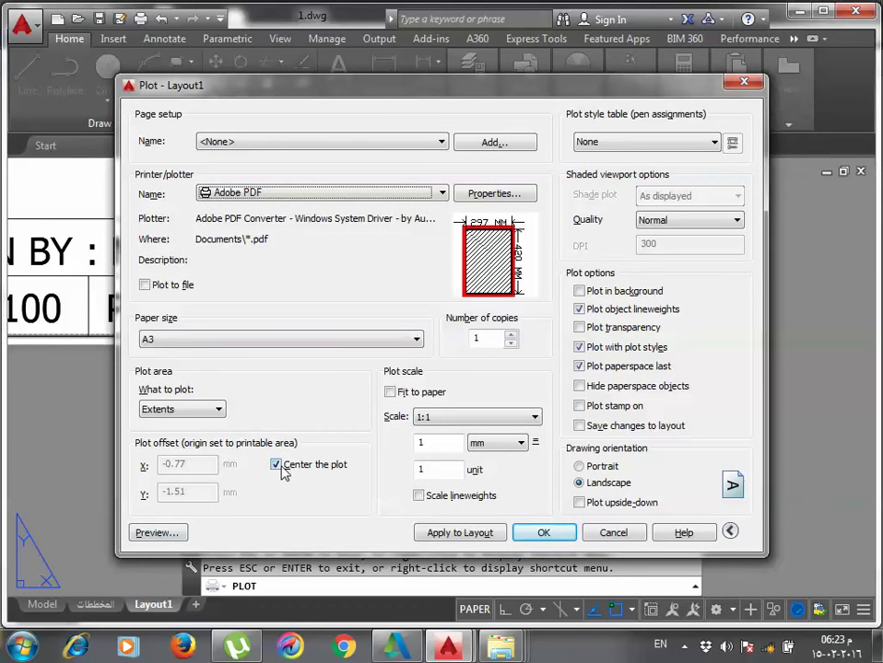
# Set What to plot back to Window and pick the sheet's top-left and bottom-right corners.
pyautogui.click(204, 411)
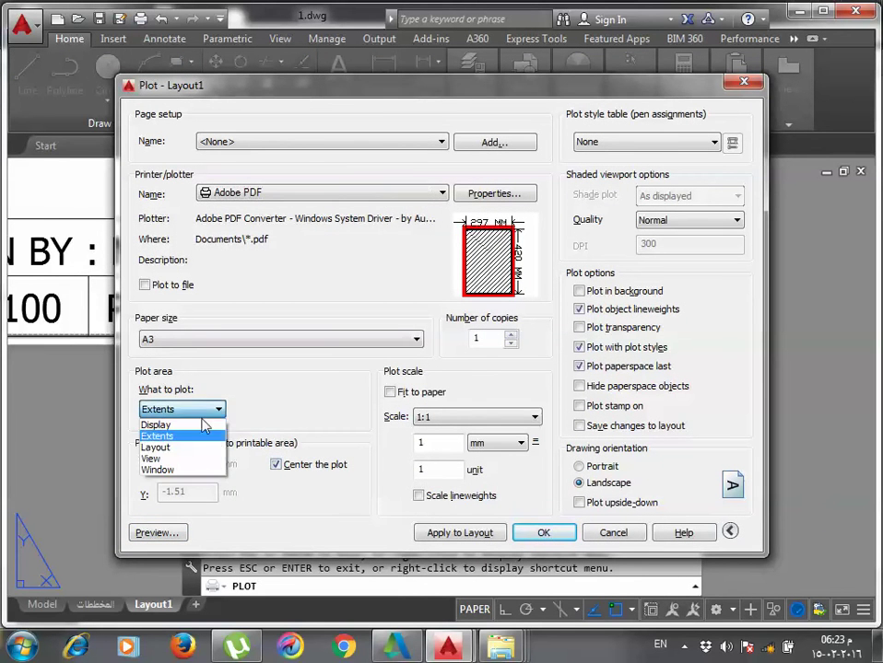
pyautogui.click(189, 471)
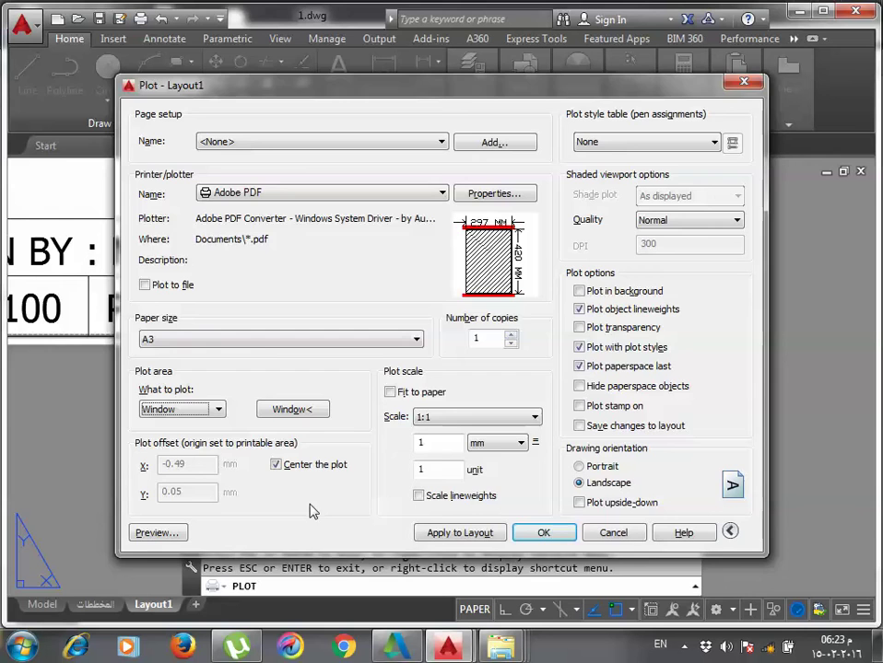
pyautogui.click(291, 409)
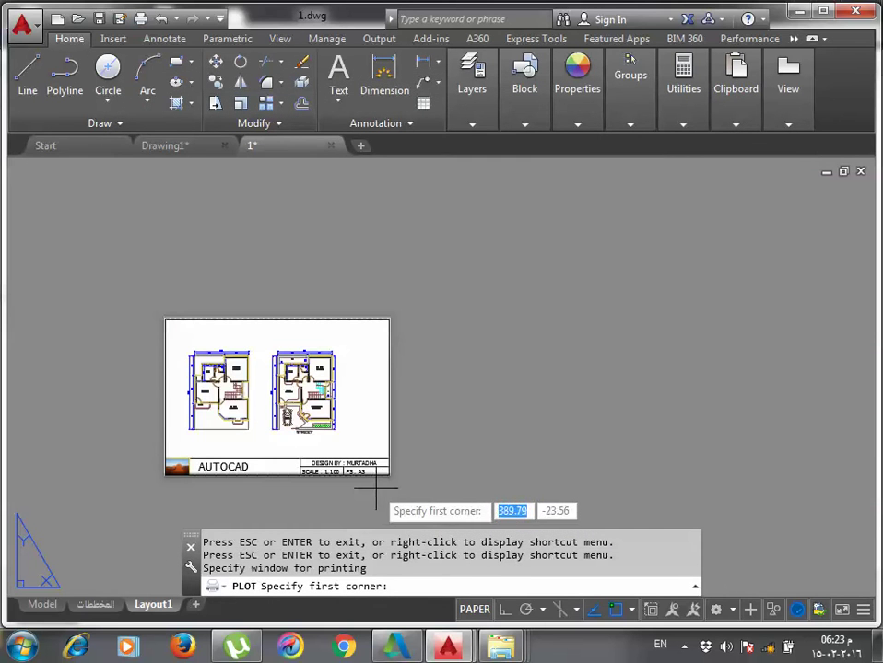
pyautogui.click(164, 319)
pyautogui.scroll(2, 390, 479)
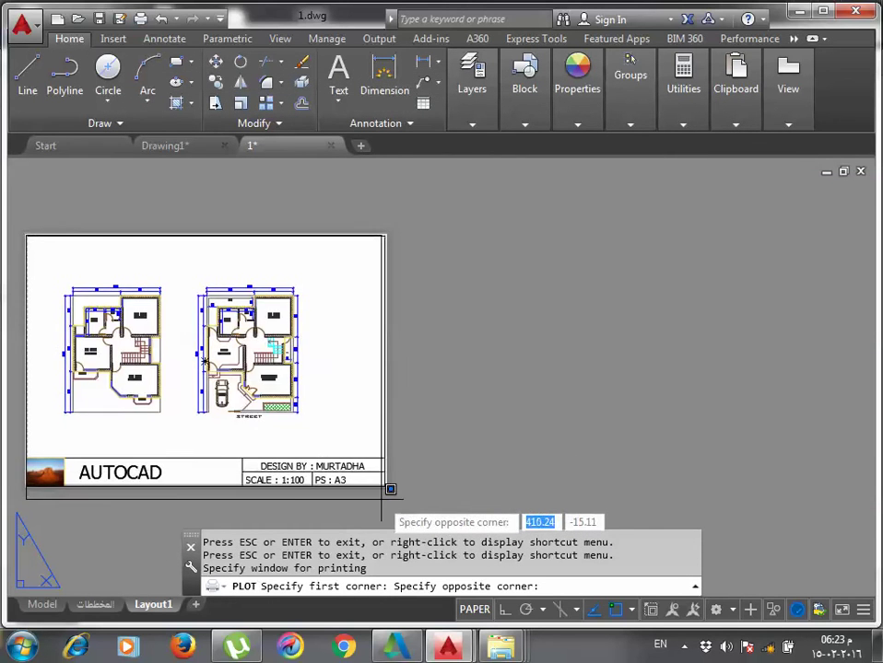
pyautogui.scroll(5, 388, 480)
pyautogui.click(388, 480)
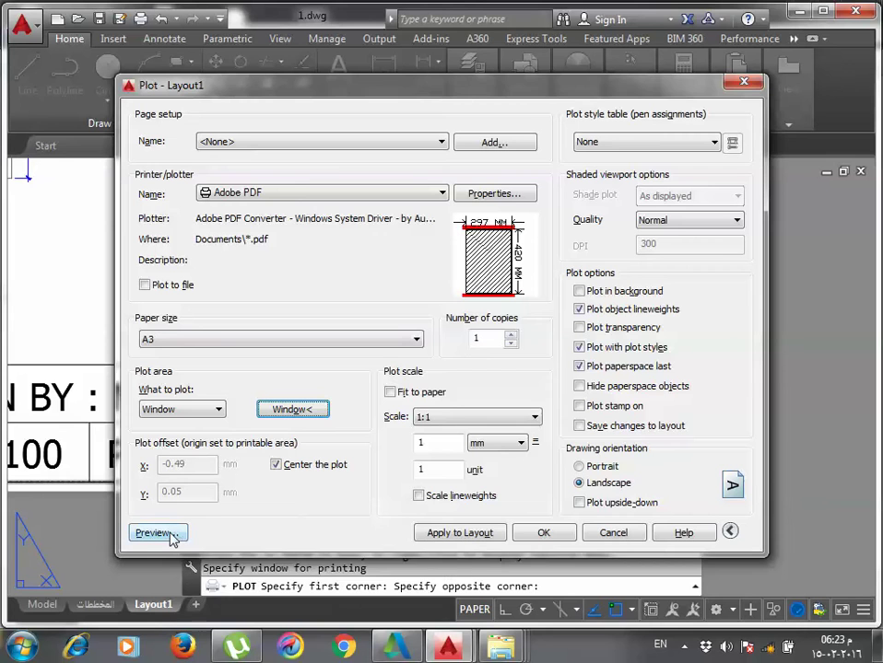
# Re-pick the plot window out past the title block's lower right and preview it.
pyautogui.click(292, 409)
pyautogui.scroll(5, 238, 304)
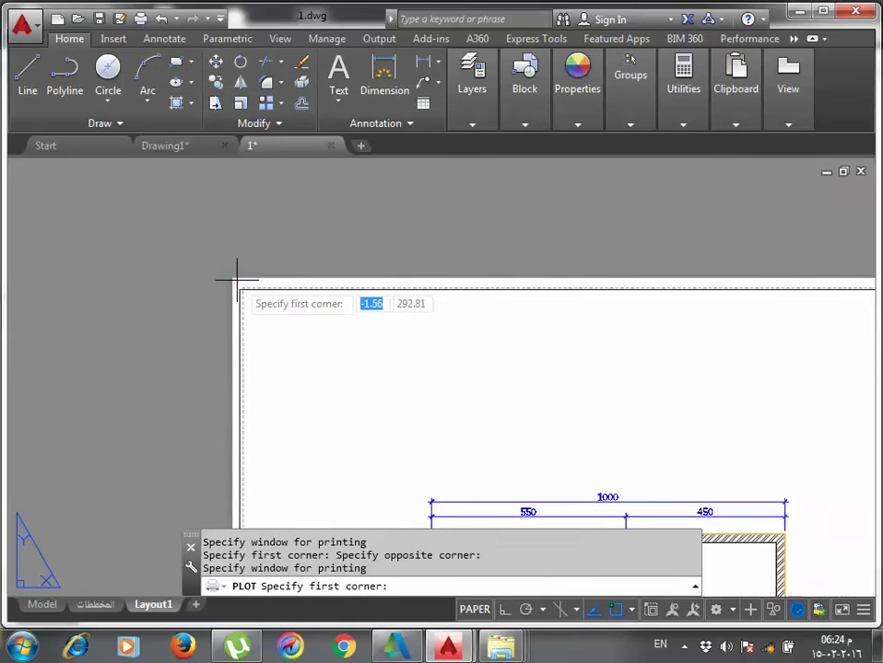
pyautogui.click(227, 274)
pyautogui.scroll(-4, 238, 267)
pyautogui.scroll(3, 571, 459)
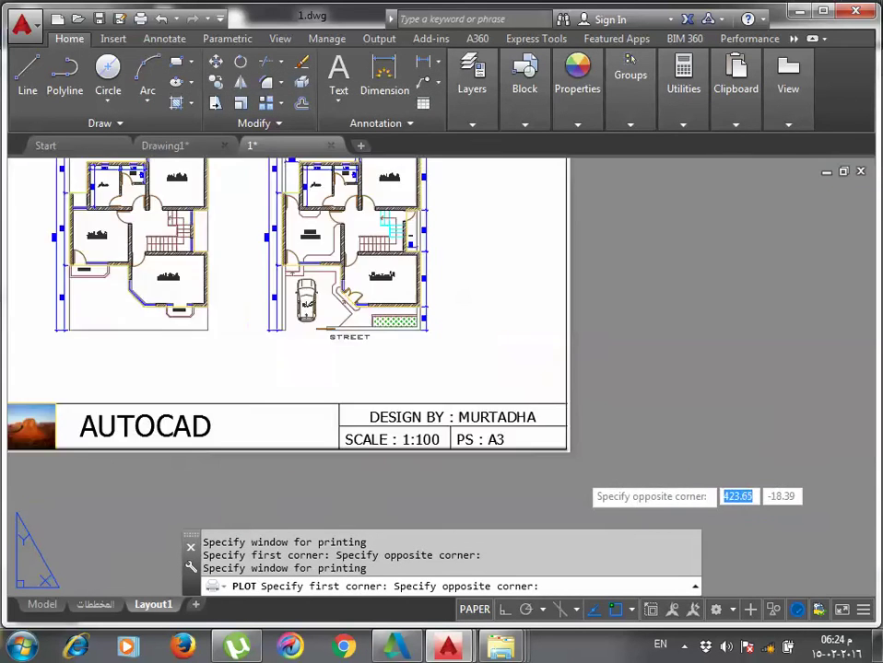
pyautogui.scroll(4, 581, 456)
pyautogui.click(556, 429)
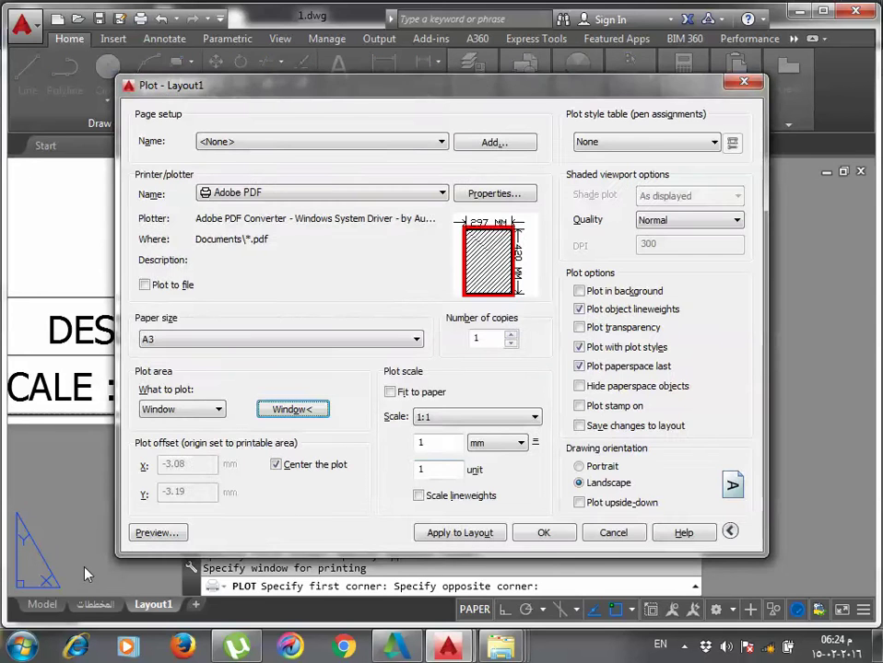
pyautogui.click(156, 535)
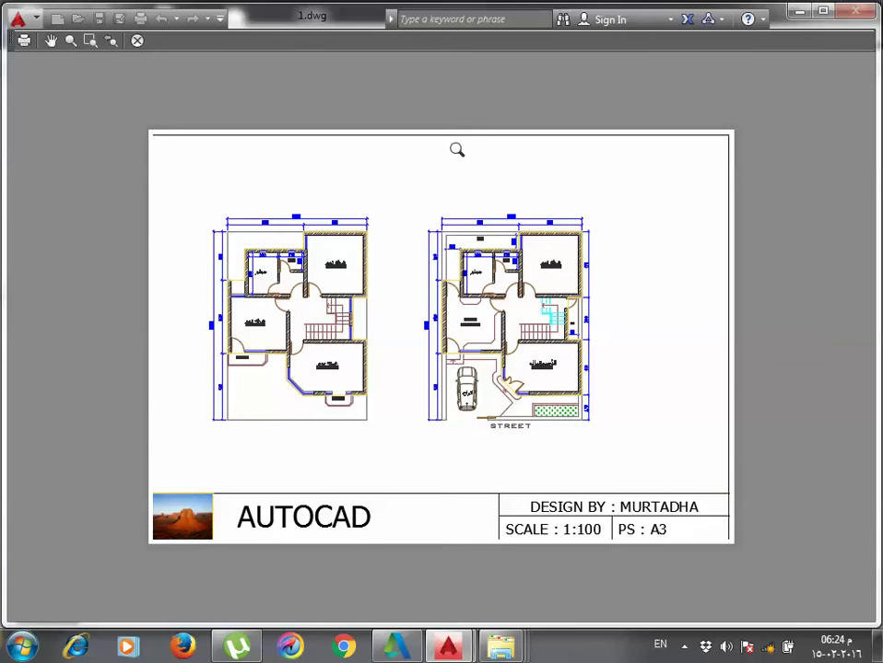
pyautogui.press('Escape')
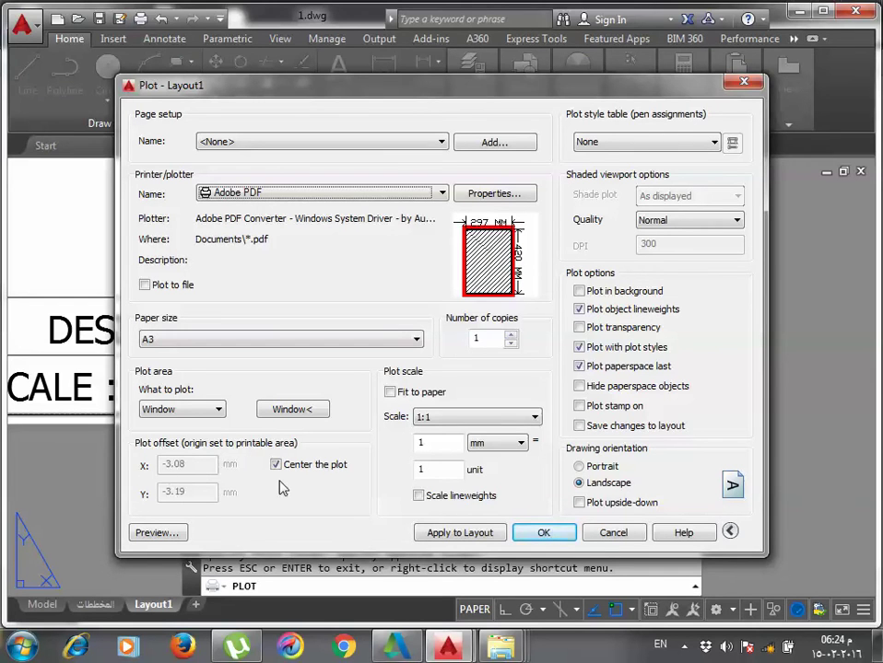
# Turn off centring, set the X and Y plot offsets to 0, and preview.
pyautogui.click(275, 465)
pyautogui.doubleClick(188, 465)
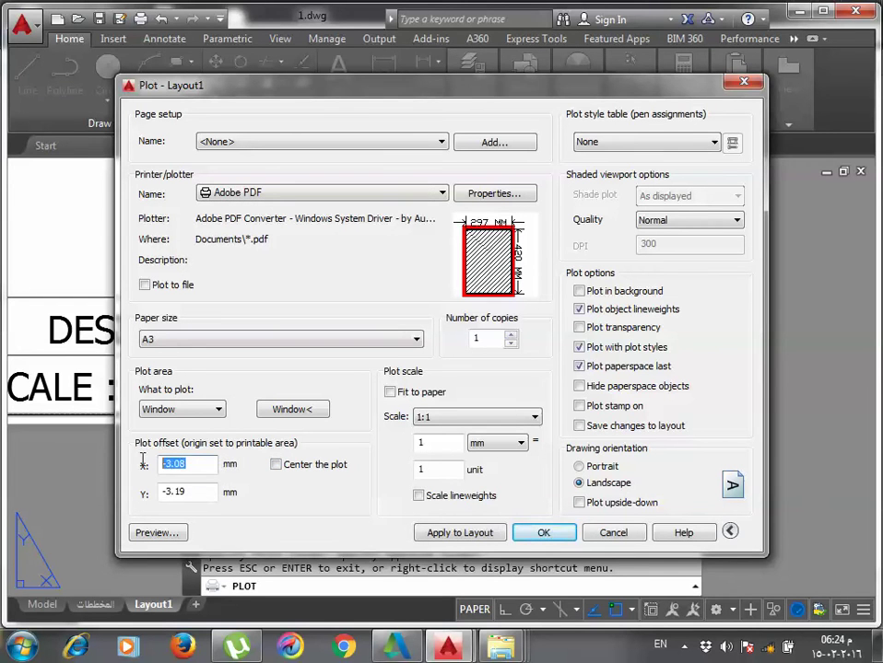
pyautogui.press('BackSpace')
pyautogui.click(140, 496)
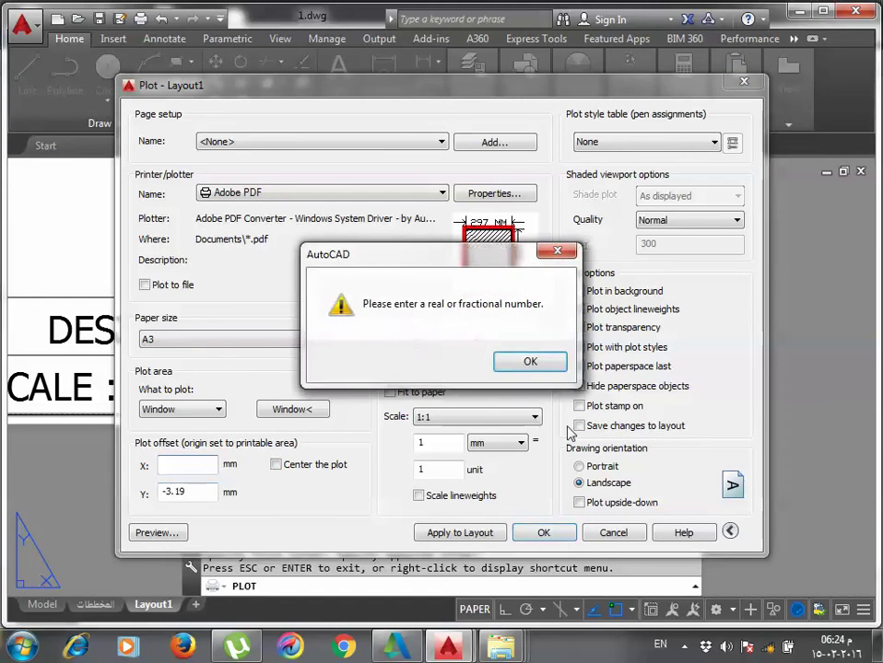
pyautogui.click(539, 361)
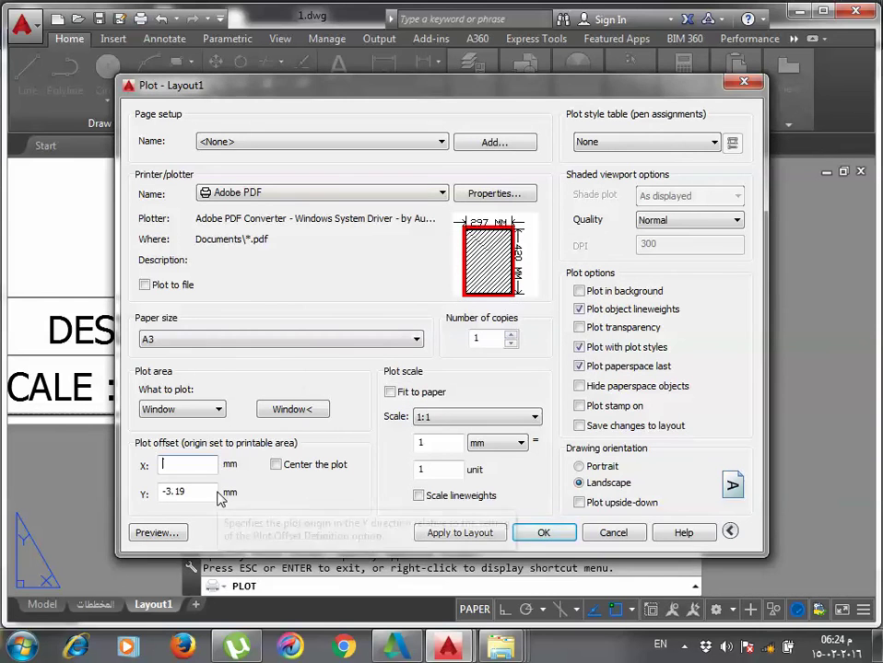
pyautogui.write('0')
pyautogui.press('Tab')
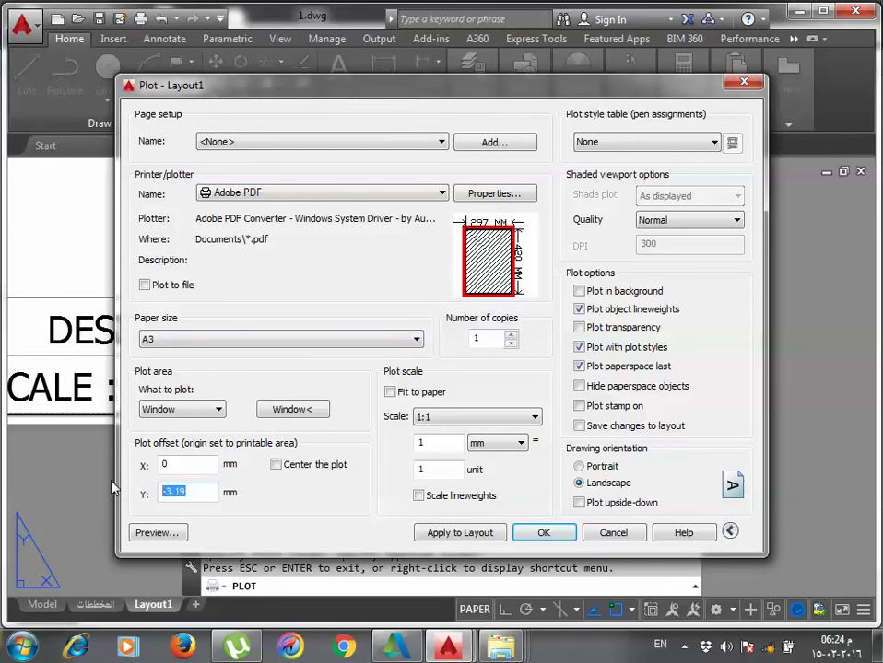
pyautogui.write('0')
pyautogui.press('BackSpace')
pyautogui.write('0')
pyautogui.click(133, 533)
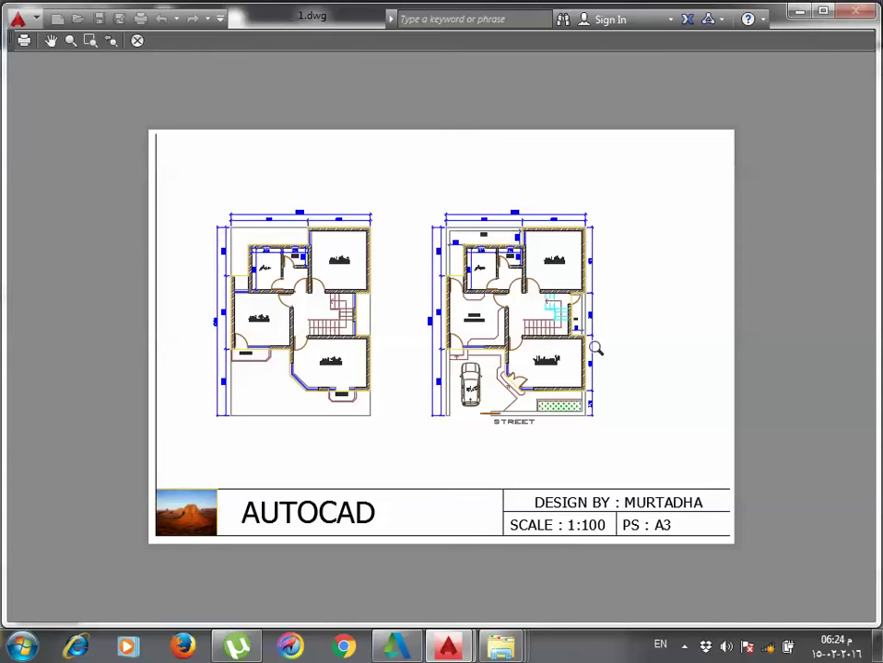
pyautogui.press('Escape')
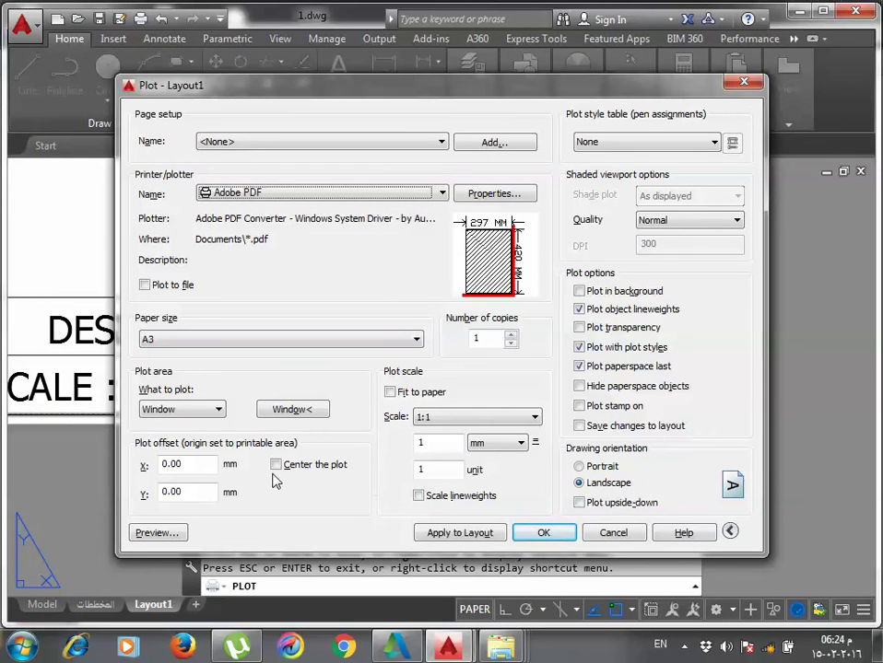
# Re-enable Center the plot, preview it, and exit without plotting.
pyautogui.click(278, 468)
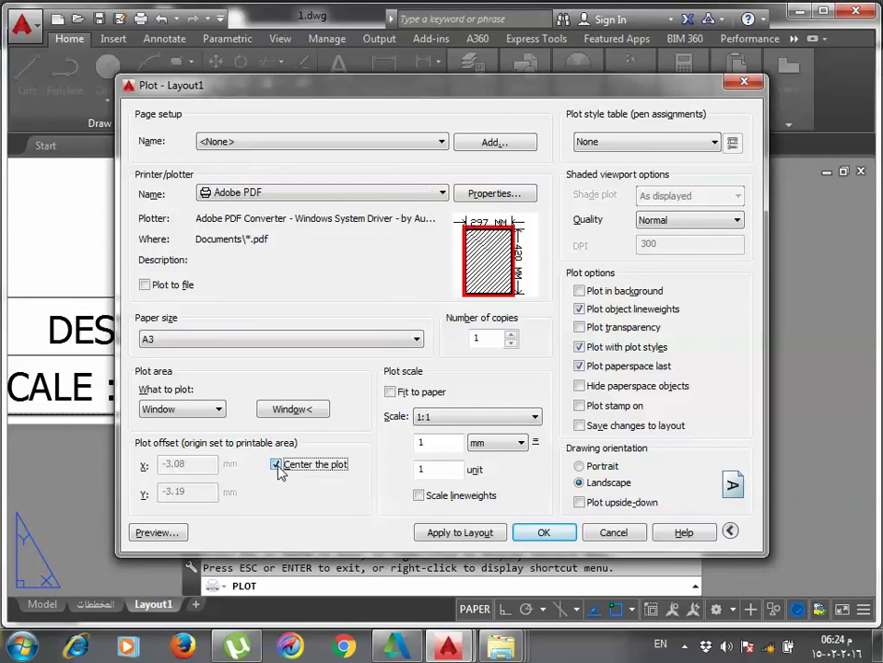
pyautogui.click(175, 532)
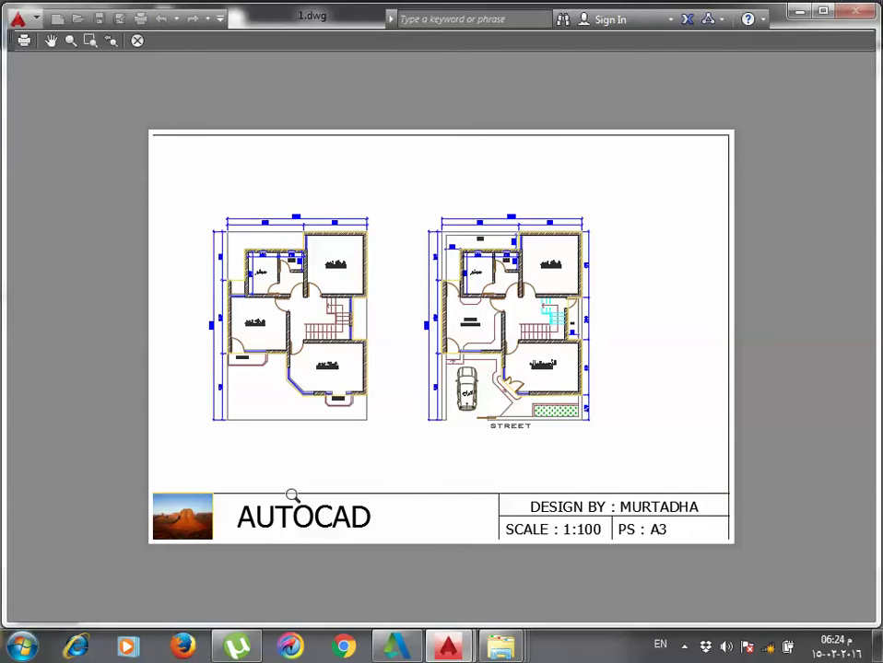
pyautogui.press('Escape')
# Stretch the title block's bottom edge up to the dashed printable line.
pyautogui.scroll(-3, 493, 468)
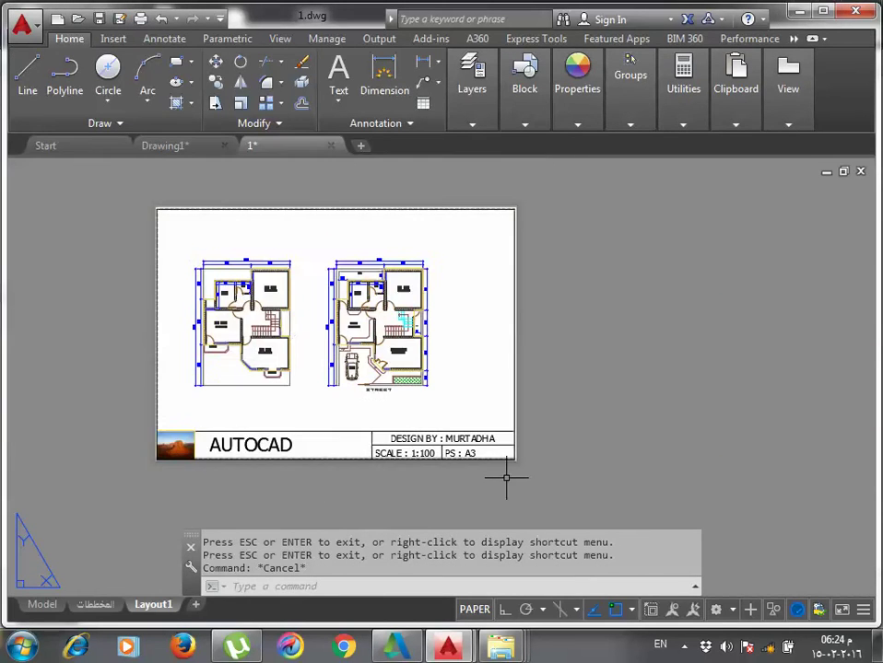
pyautogui.scroll(2, 557, 450)
pyautogui.moveTo(574, 450); pyautogui.dragTo(644, 465, button='middle')
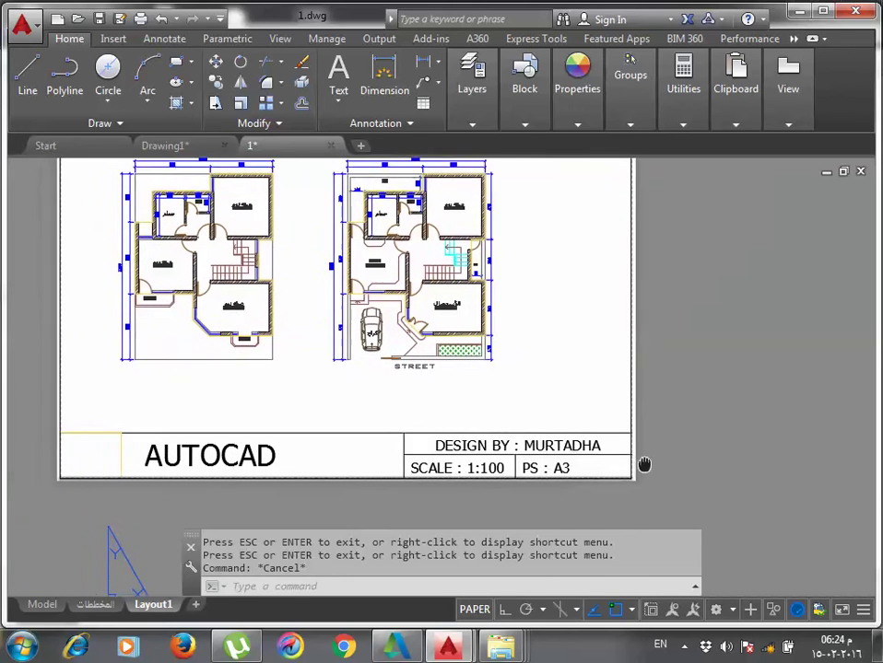
pyautogui.click(695, 502)
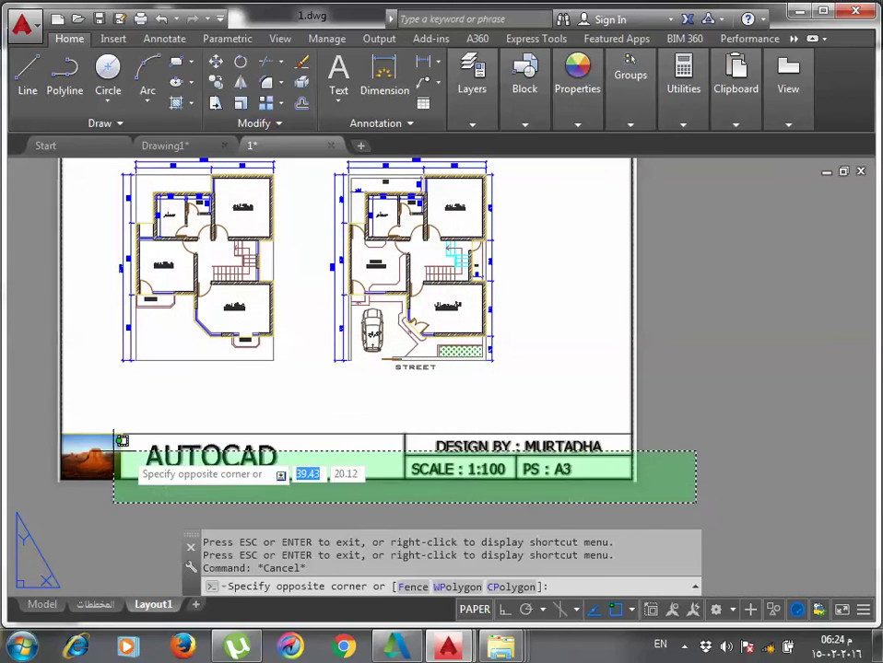
pyautogui.click(18, 422)
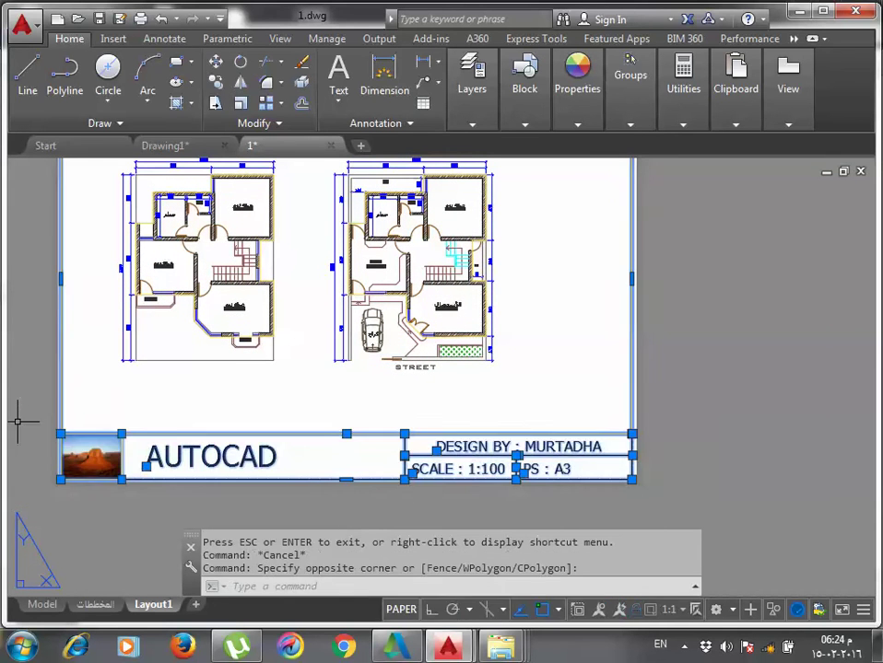
pyautogui.write('s')
pyautogui.press('Return')
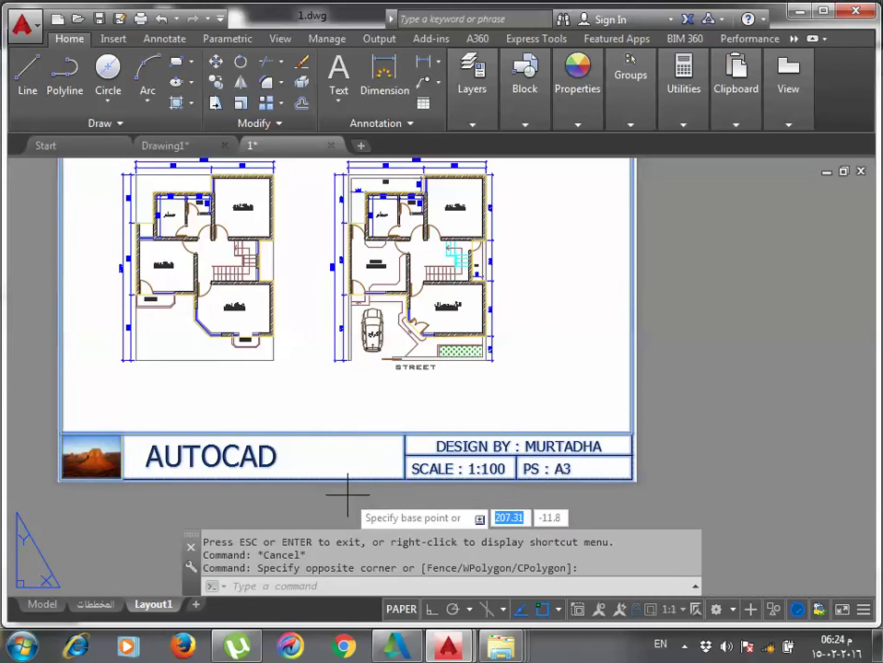
pyautogui.click(347, 480)
pyautogui.scroll(2, 347, 480)
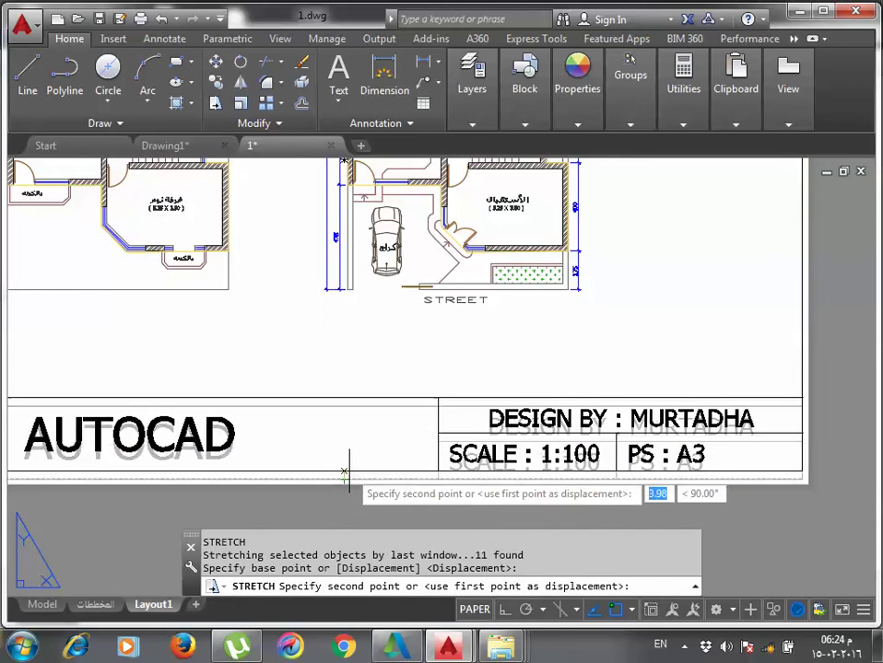
pyautogui.click(347, 469)
pyautogui.scroll(-4, 381, 499)
pyautogui.click(198, 515)
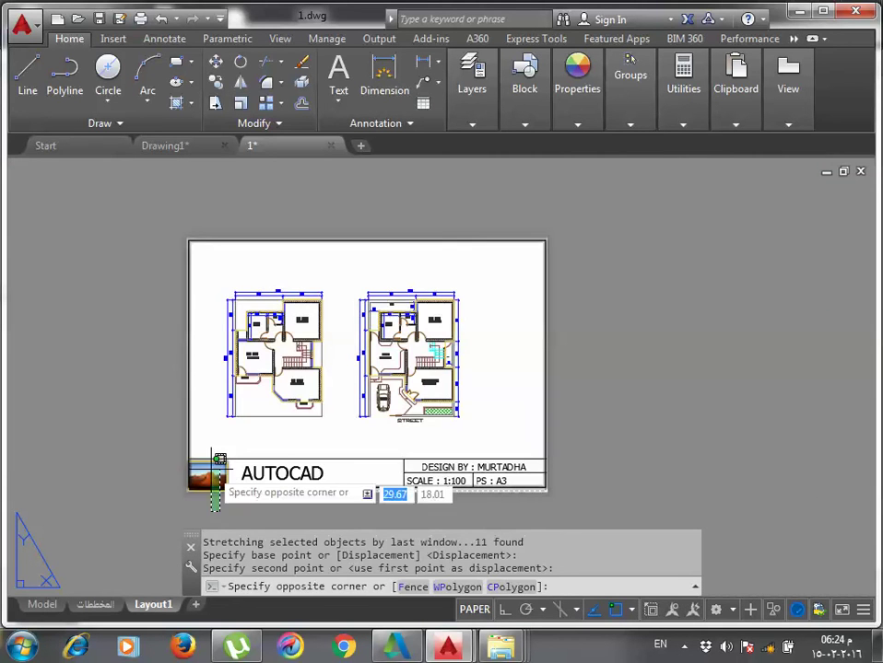
pyautogui.press('Escape')
# Stretch the sheet border's right edge inside the printable area.
pyautogui.click(597, 499)
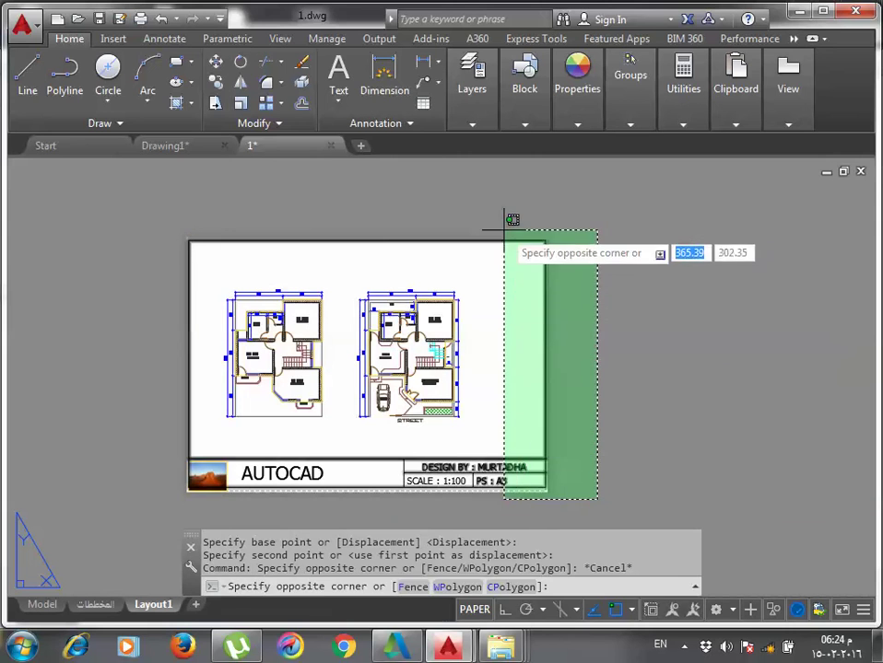
pyautogui.click(509, 220)
pyautogui.press('Return')
pyautogui.click(618, 371)
pyautogui.click(607, 375)
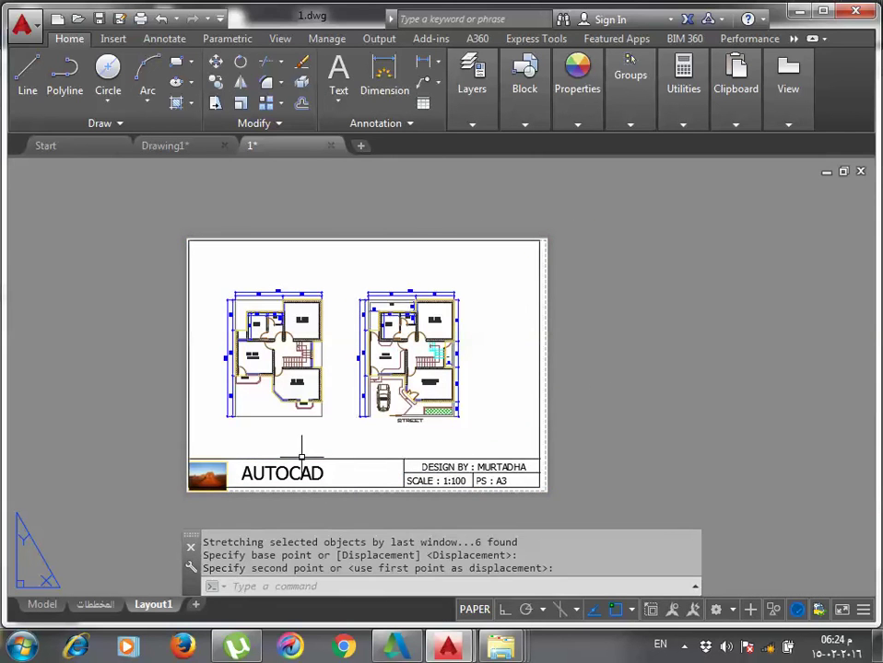
# With Ortho on, stretch the border's left edge horizontally to the printable line.
pyautogui.click(225, 502)
pyautogui.scroll(2, 154, 253)
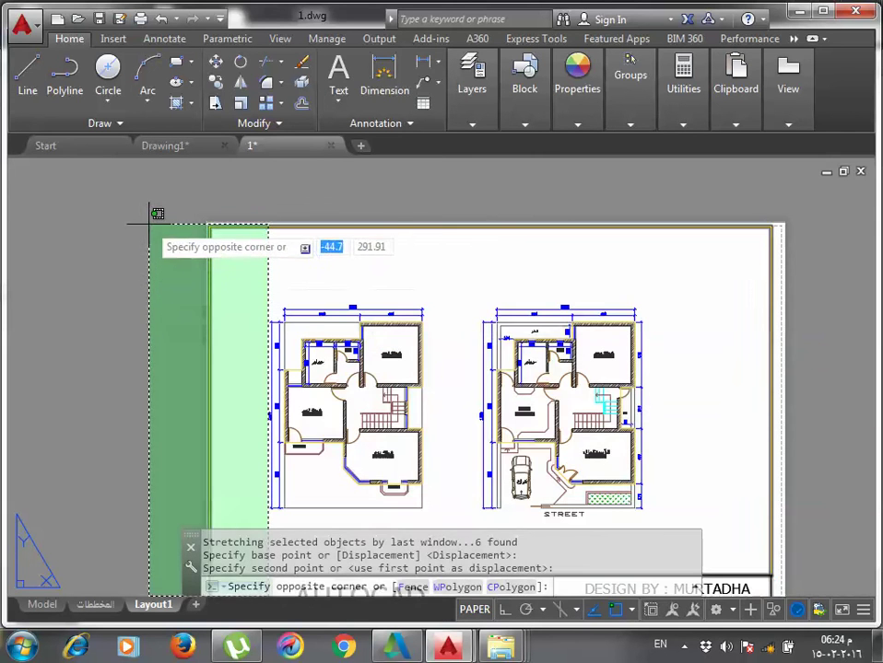
pyautogui.click(142, 213)
pyautogui.press('Return')
pyautogui.click(150, 365)
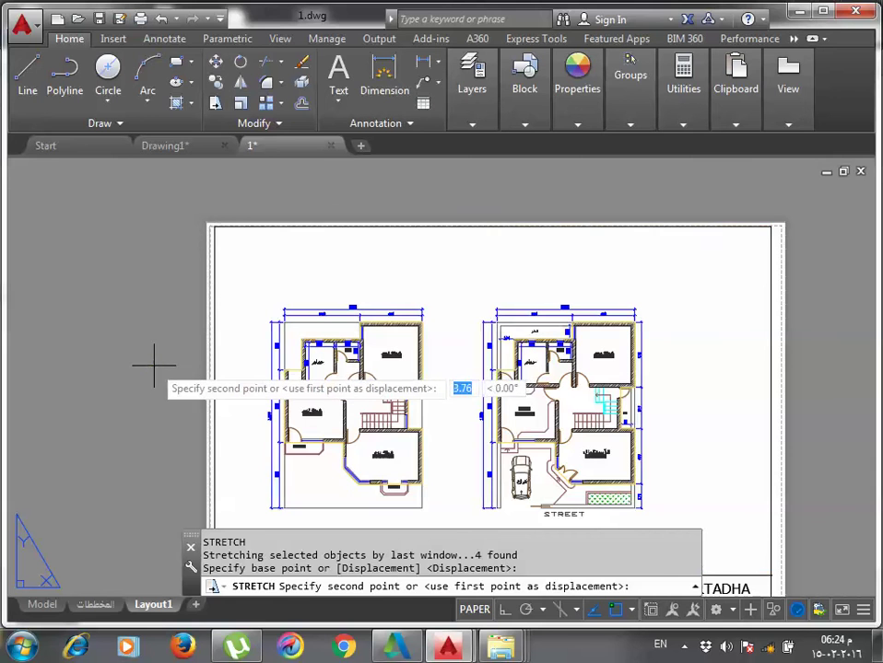
pyautogui.click(504, 610)
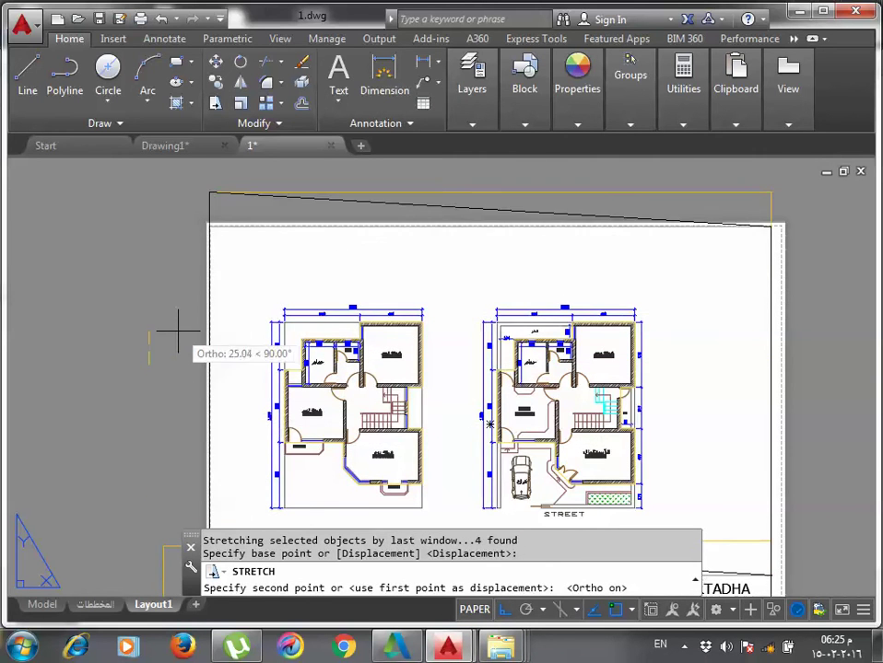
pyautogui.scroll(2, 180, 339)
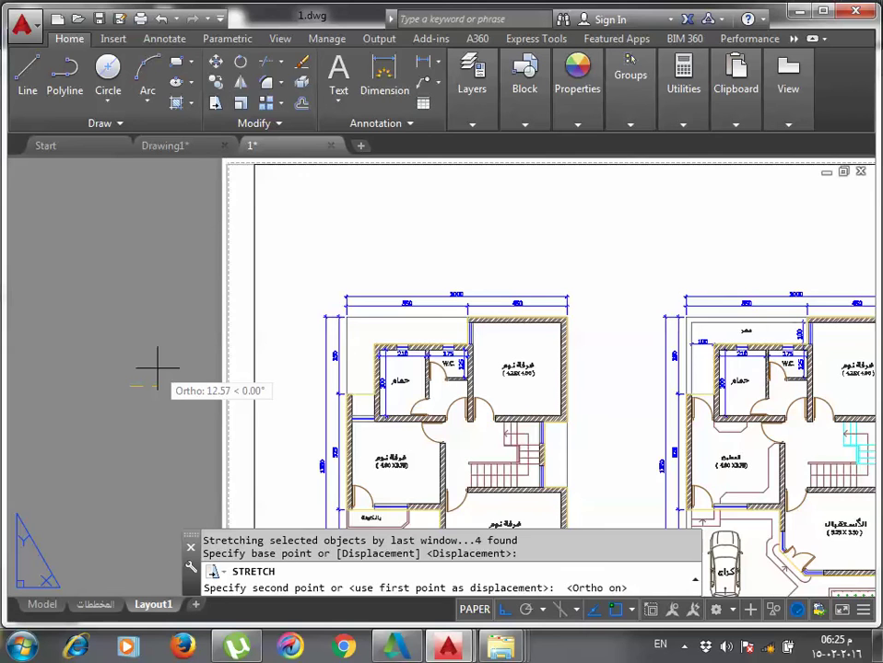
pyautogui.click(153, 366)
pyautogui.scroll(-3, 153, 367)
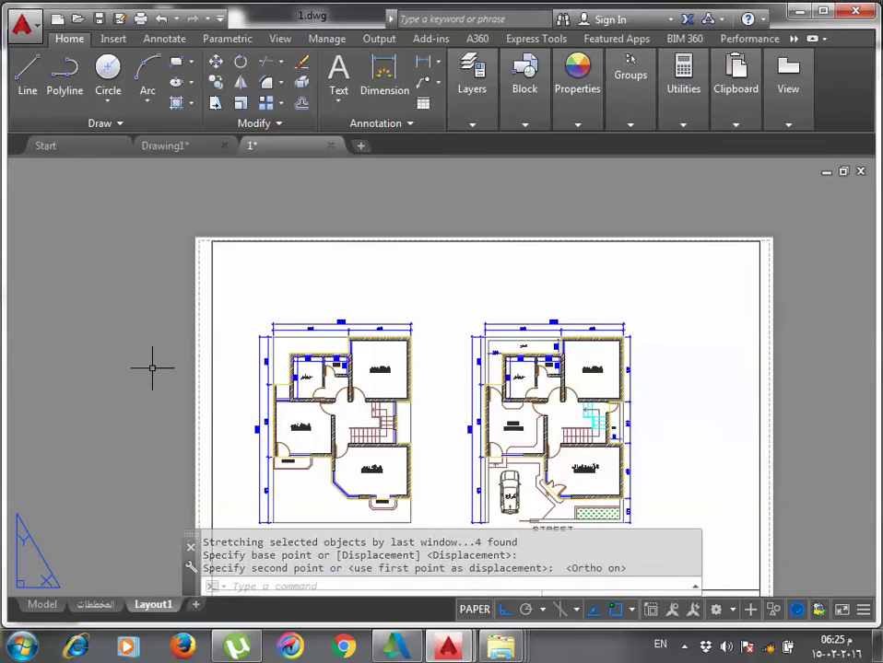
# Start stretching the border's top edge, then cancel it.
pyautogui.click(800, 261)
pyautogui.click(130, 213)
pyautogui.write('S')
pyautogui.press('Return')
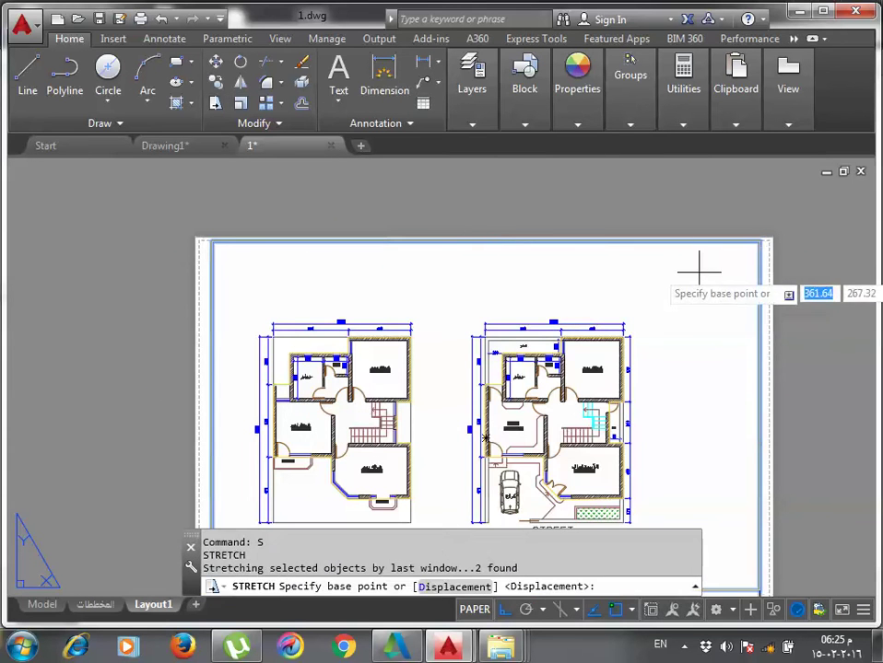
pyautogui.click(784, 278)
pyautogui.scroll(-1, 786, 289)
pyautogui.scroll(-3, 575, 252)
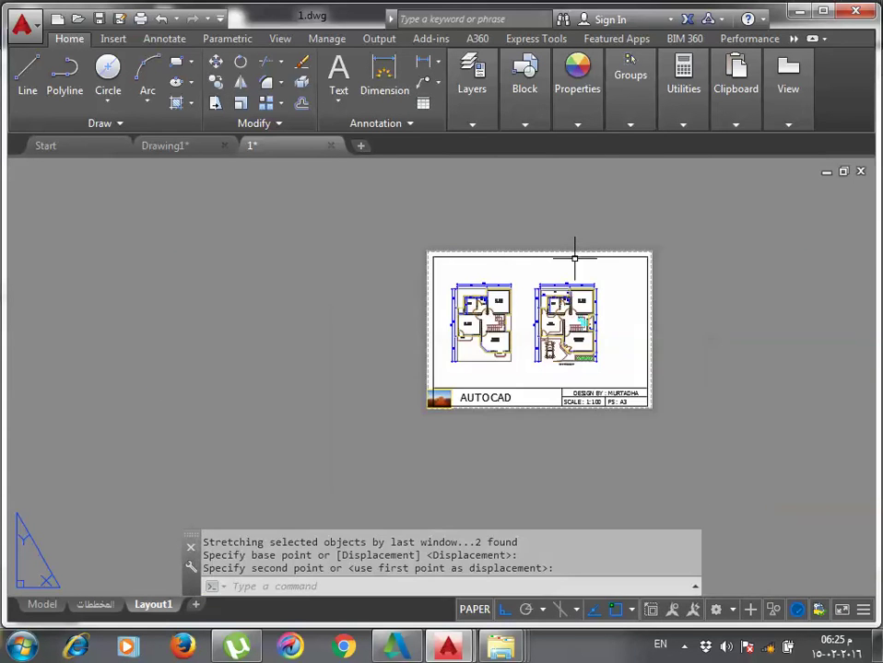
pyautogui.press('Escape')
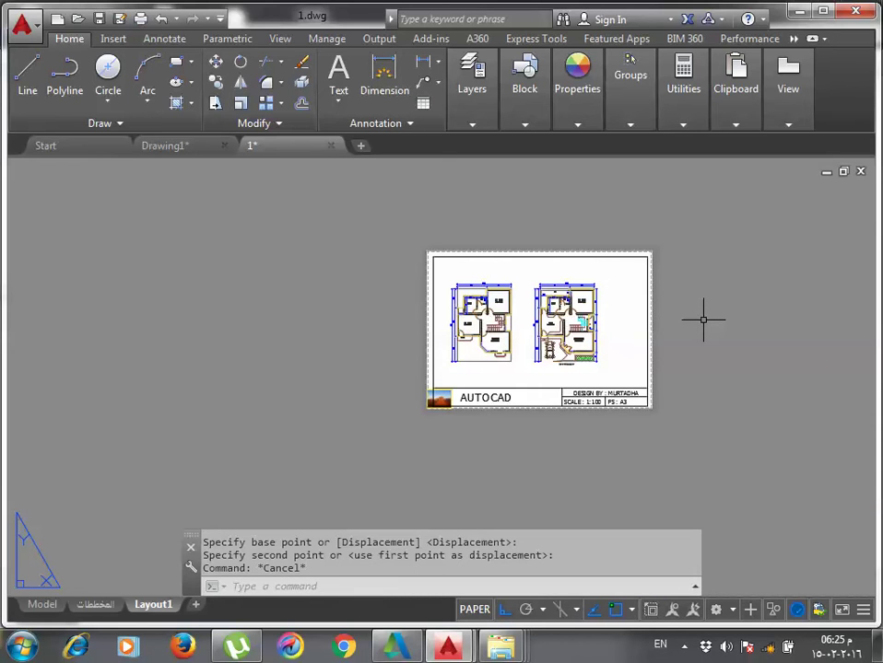
# Look over the المخططات layout sheet, then return to Layout1.
pyautogui.click(96, 605)
pyautogui.scroll(-1, 449, 458)
pyautogui.scroll(-3, 449, 458)
pyautogui.scroll(-2, 580, 446)
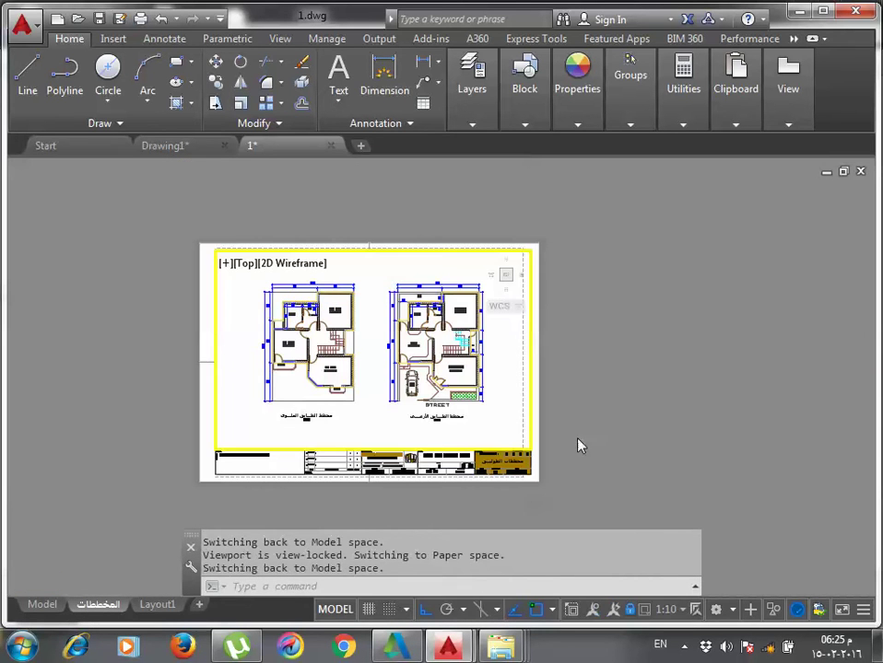
pyautogui.scroll(4, 213, 439)
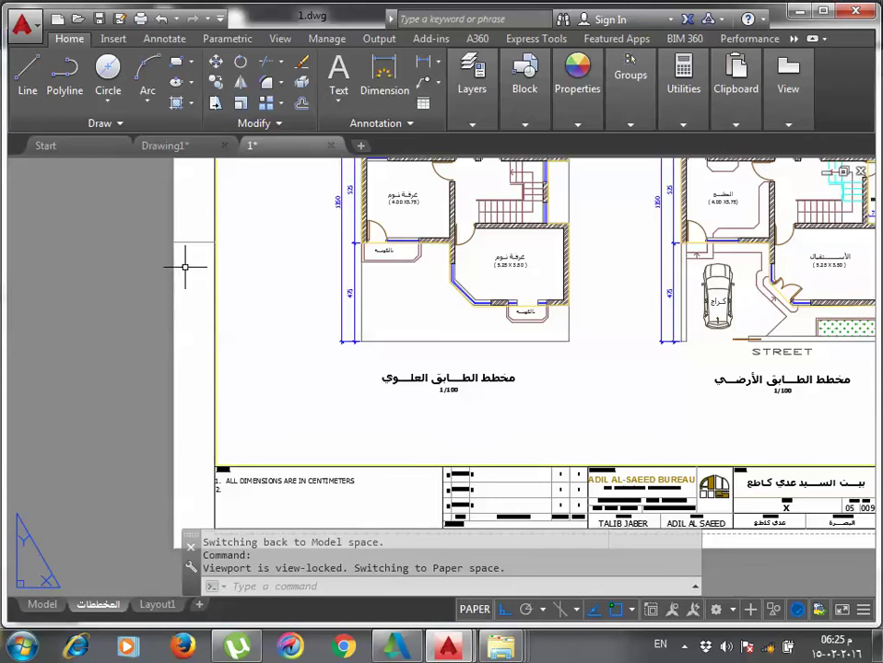
pyautogui.scroll(-2, 185, 259)
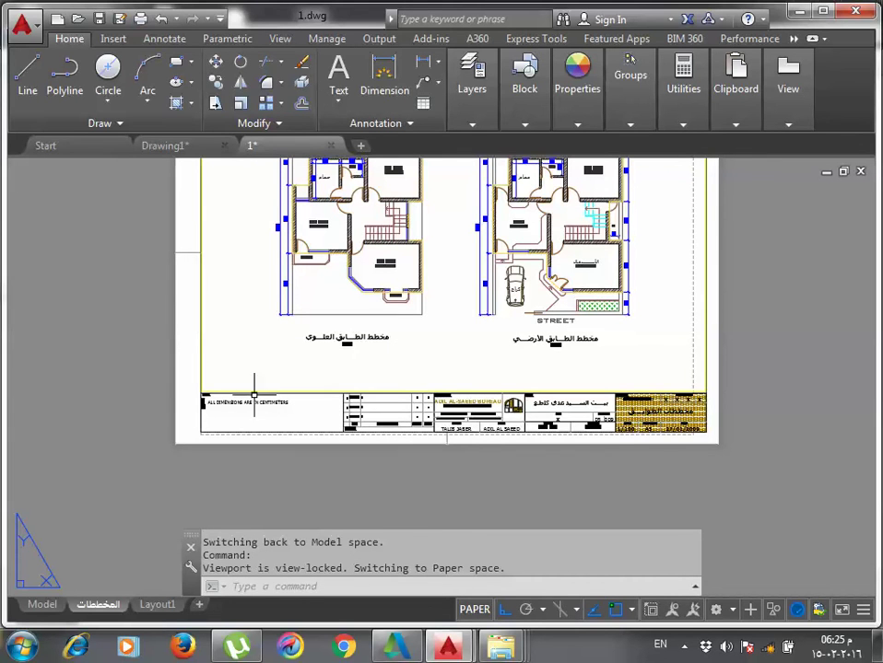
pyautogui.click(157, 601)
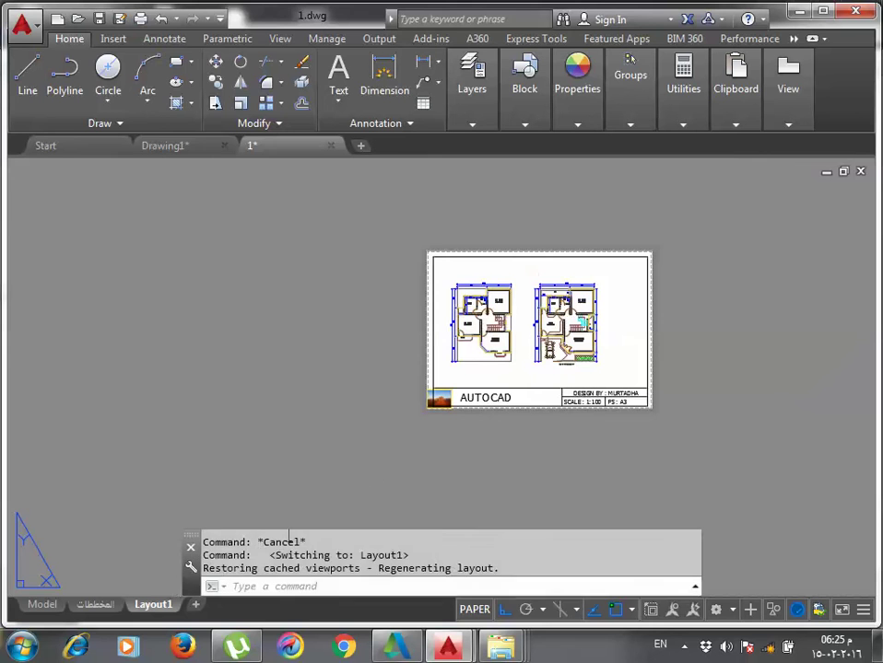
pyautogui.scroll(1, 517, 400)
pyautogui.scroll(-1, 461, 403)
pyautogui.scroll(2, 456, 406)
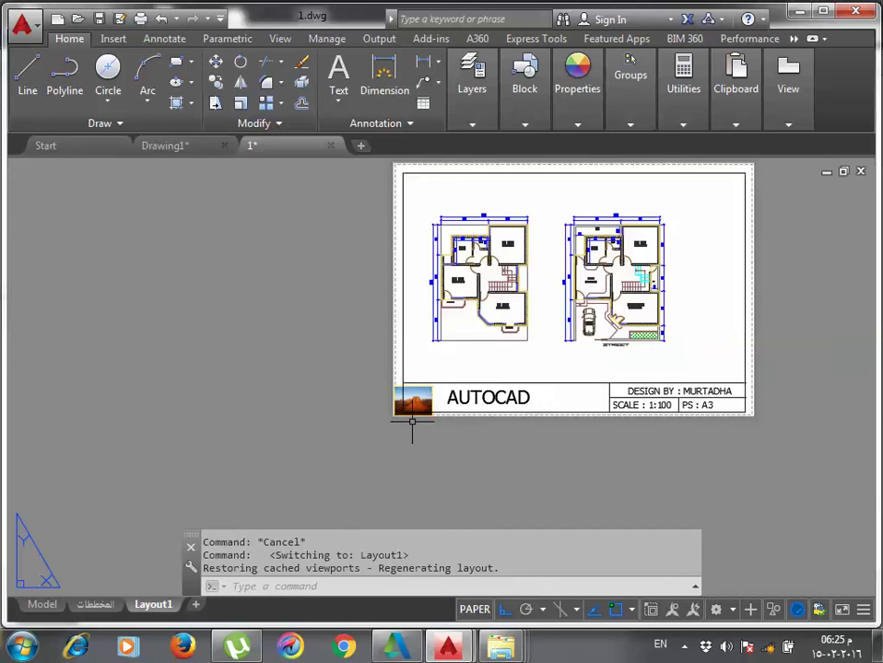
pyautogui.scroll(3, 410, 430)
# Start and cancel a MOVE on the title block logo, then reopen the Plot dialog.
pyautogui.click(417, 407)
pyautogui.write('m')
pyautogui.press('Return')
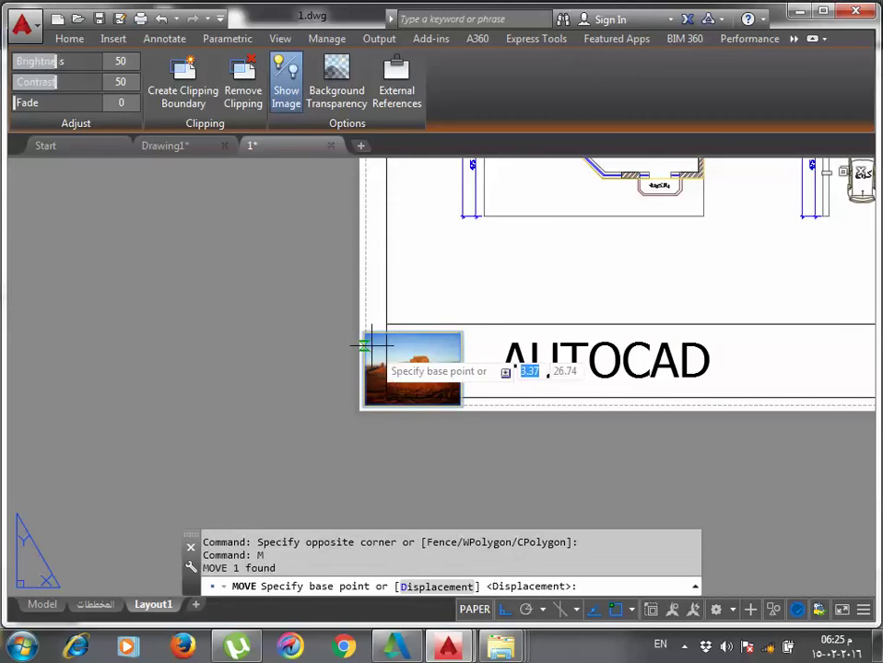
pyautogui.click(364, 334)
pyautogui.press('Escape')
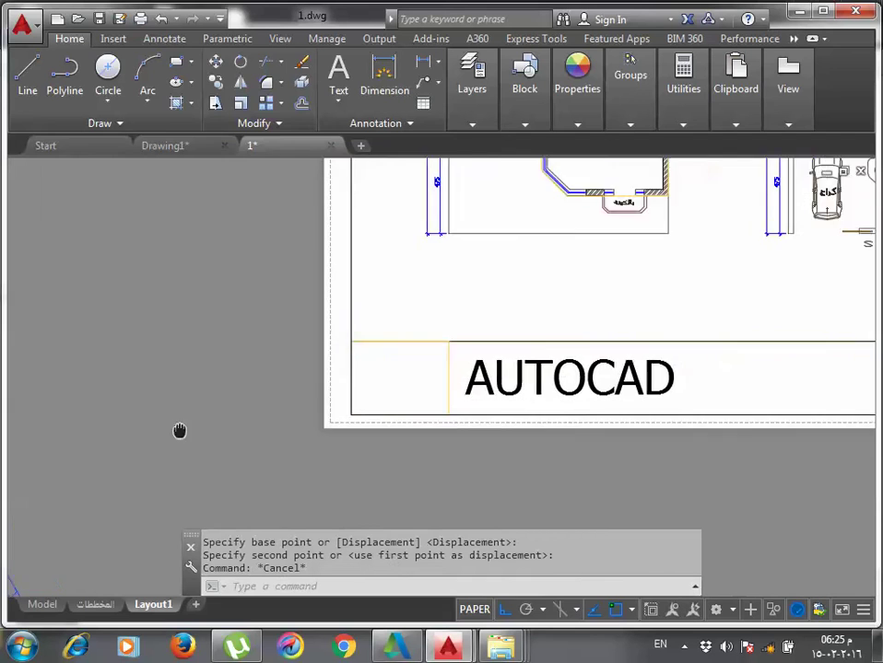
pyautogui.scroll(-3, 138, 440)
pyautogui.hotkey('ctrl', 'p')
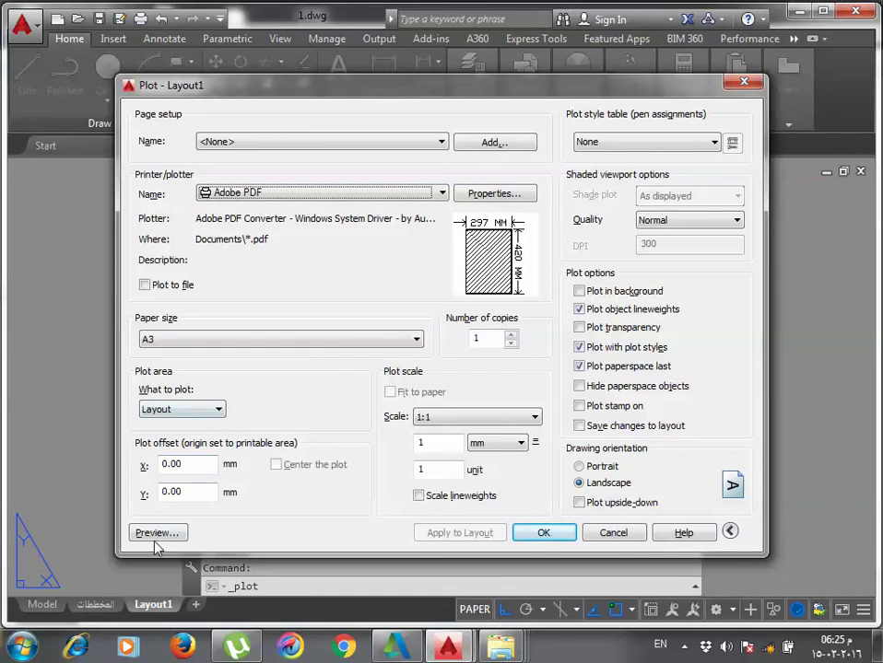
# Preview the plot, then save it as 2016.pdf in the Desktop folder محاضرة ٨.
pyautogui.click(156, 532)
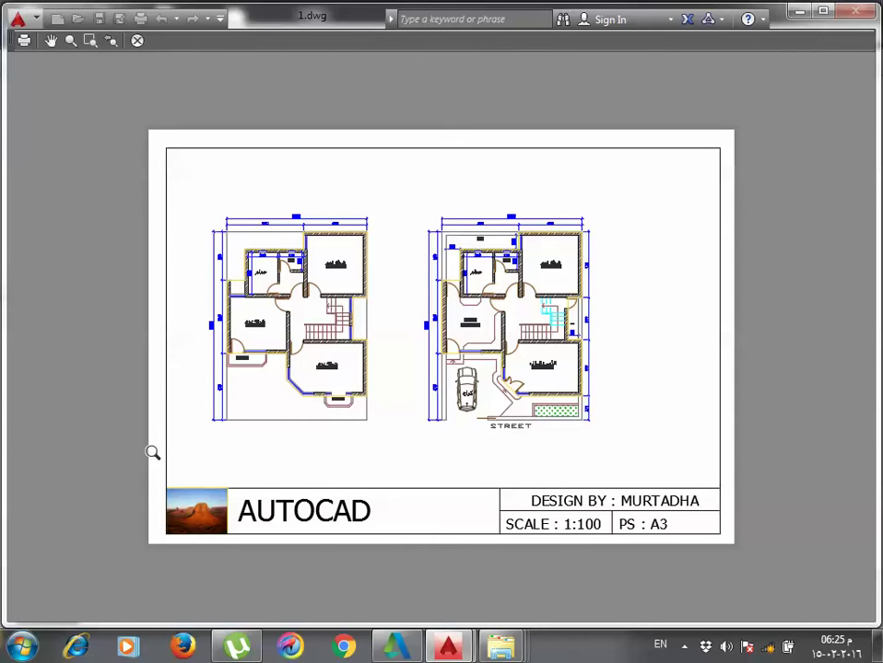
pyautogui.click(31, 42)
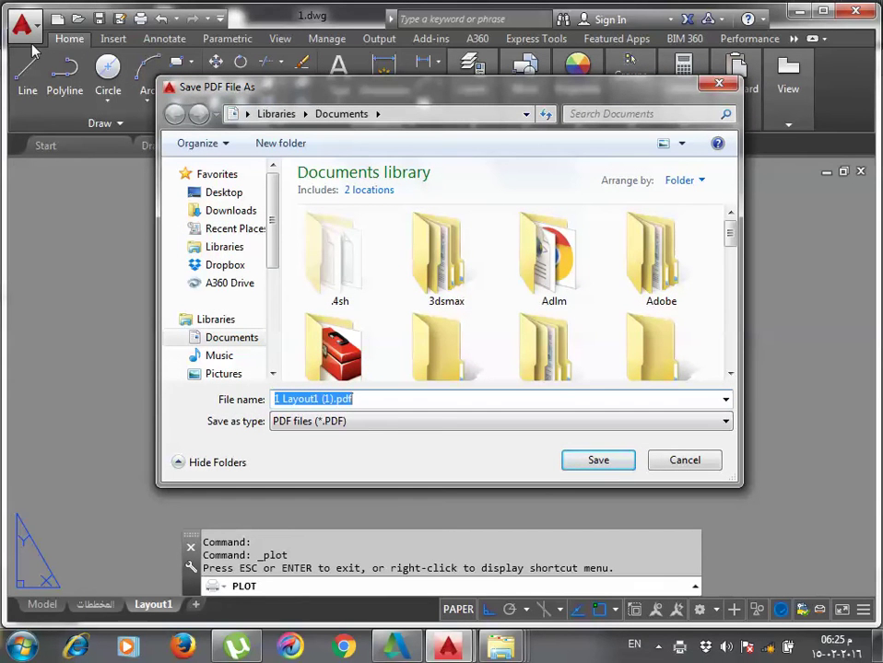
pyautogui.write('2016')
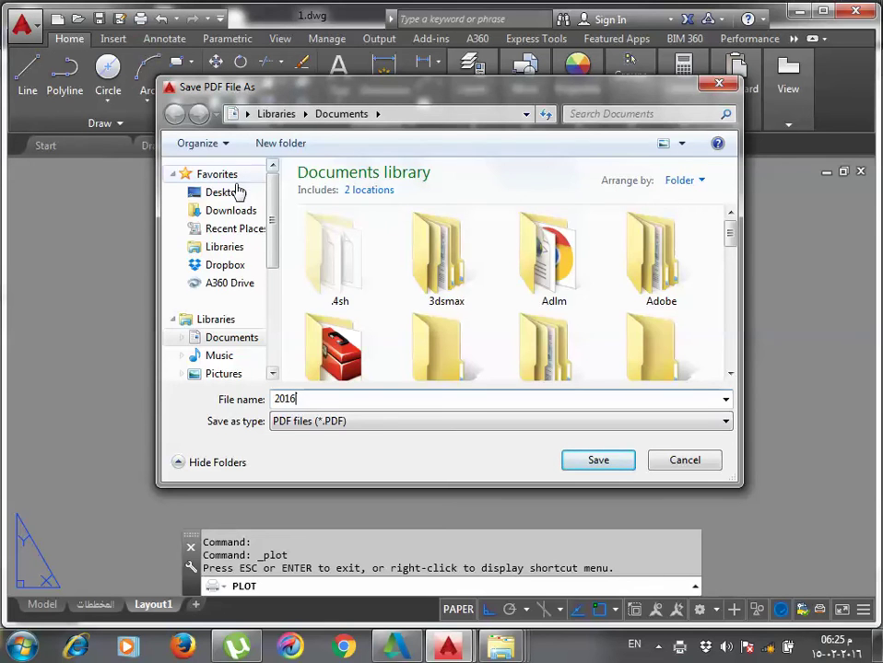
pyautogui.click(230, 193)
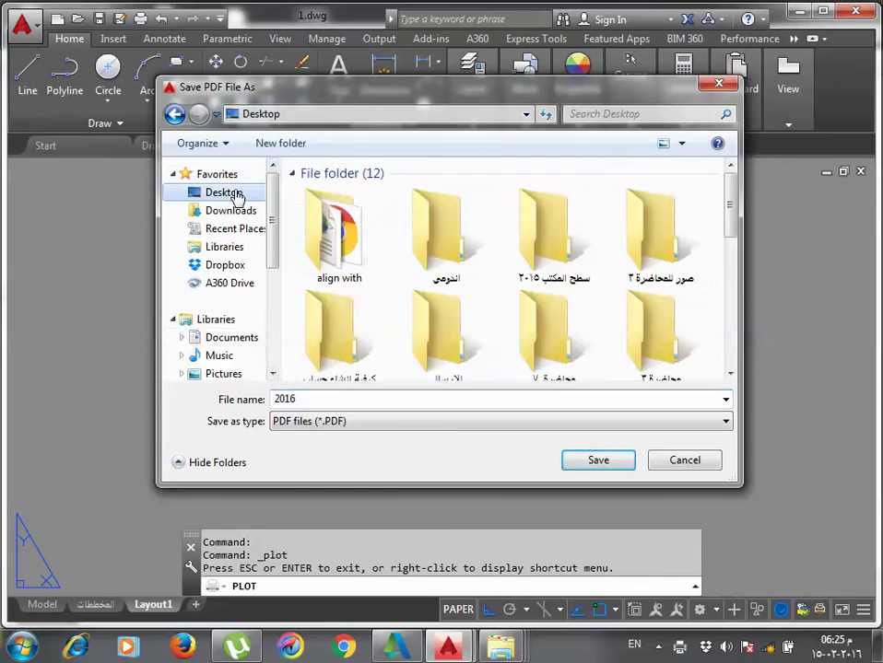
pyautogui.moveTo(727, 223); pyautogui.dragTo(733, 278)
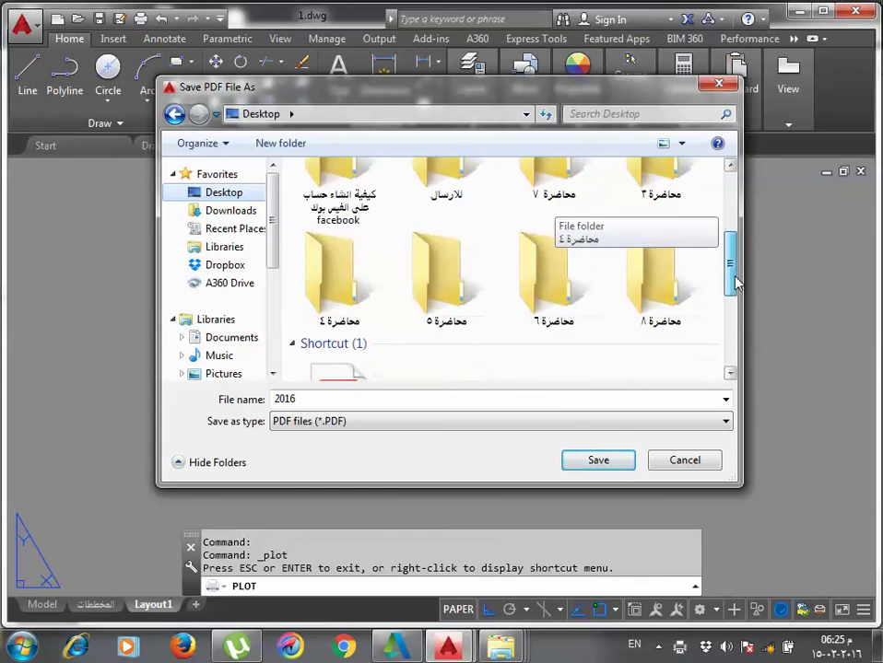
pyautogui.doubleClick(656, 301)
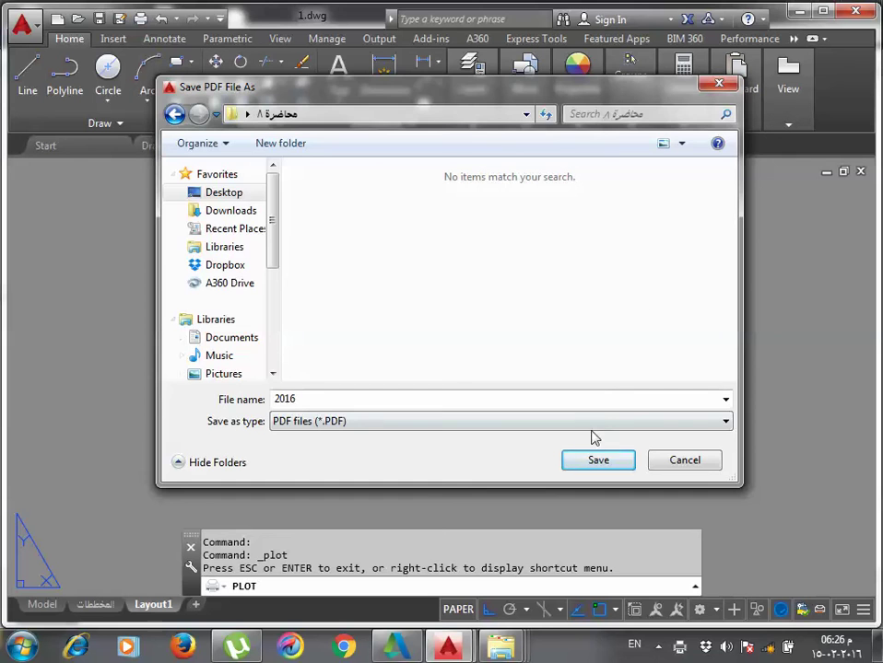
pyautogui.click(589, 460)
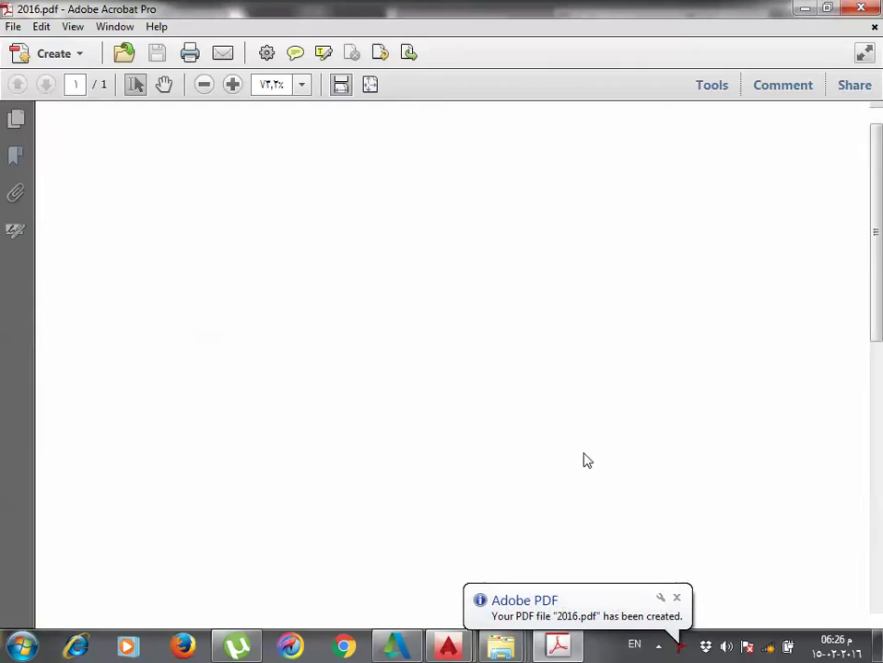
pyautogui.scroll(-5, 518, 426)
pyautogui.scroll(-4, 518, 426)
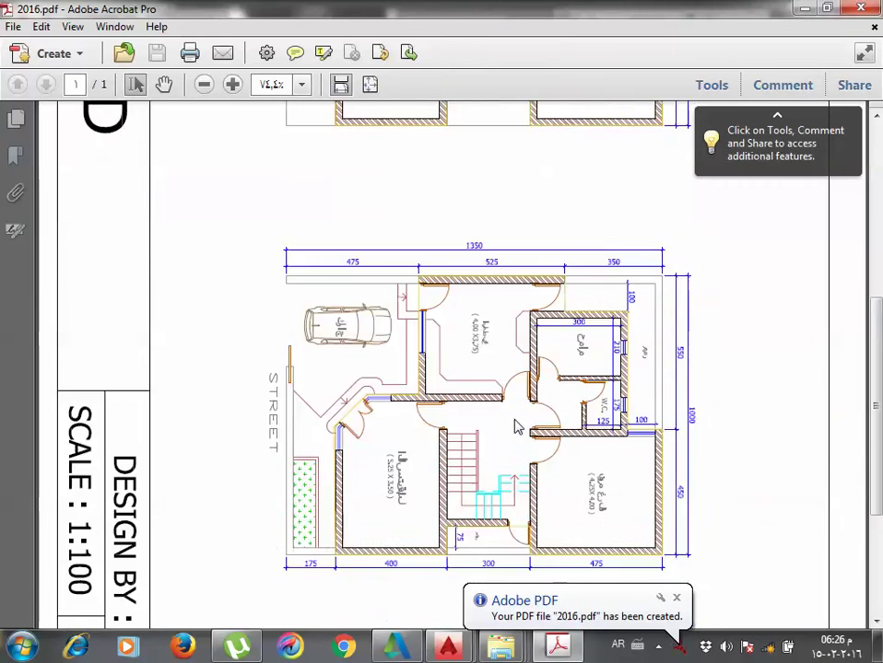
pyautogui.scroll(-4, 518, 426)
pyautogui.scroll(3, 518, 426)
pyautogui.scroll(7, 518, 425)
pyautogui.scroll(3, 518, 426)
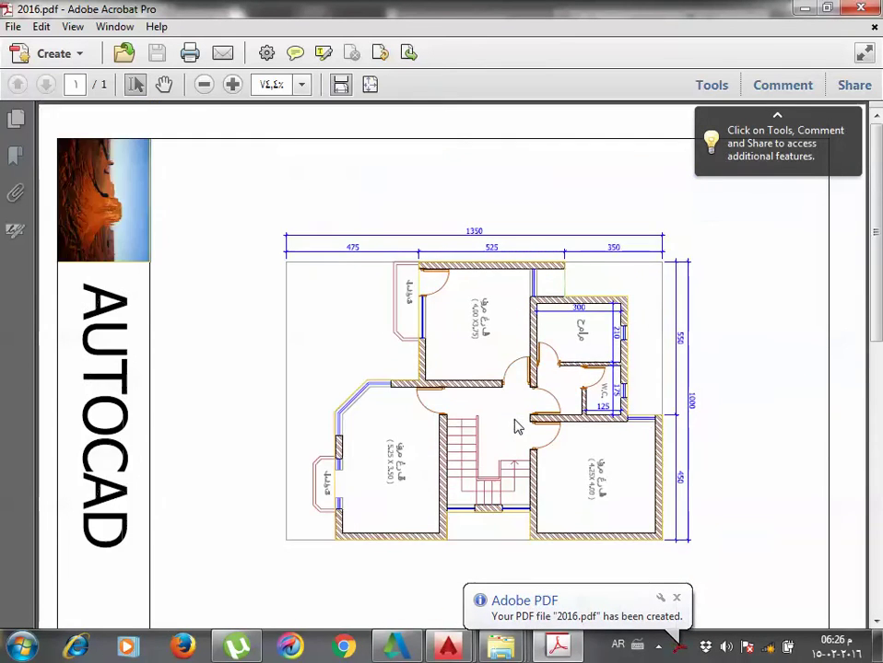
pyautogui.scroll(-2, 518, 426)
pyautogui.scroll(-5, 518, 426)
pyautogui.scroll(-3, 518, 426)
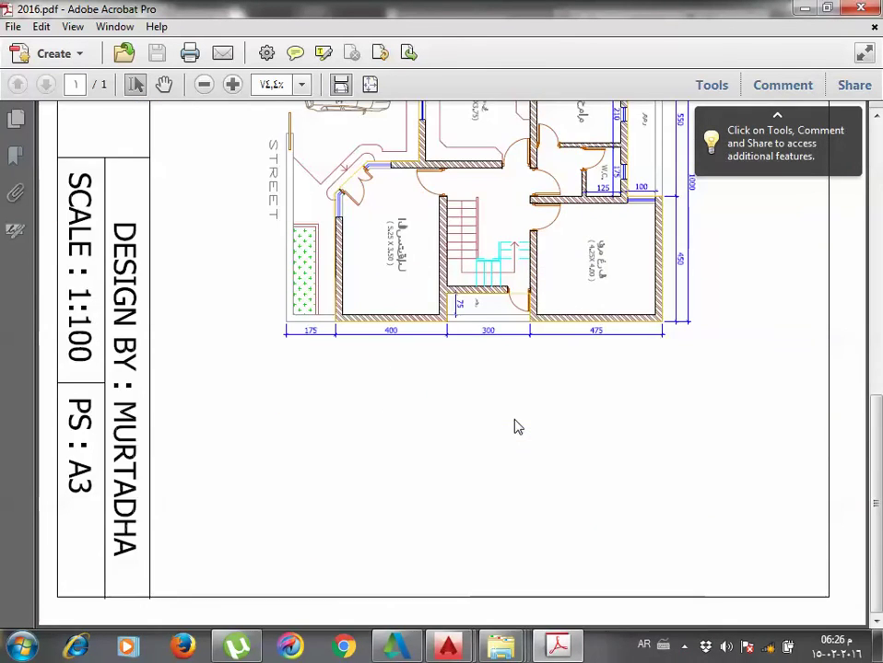
pyautogui.scroll(3, 518, 425)
pyautogui.scroll(6, 518, 426)
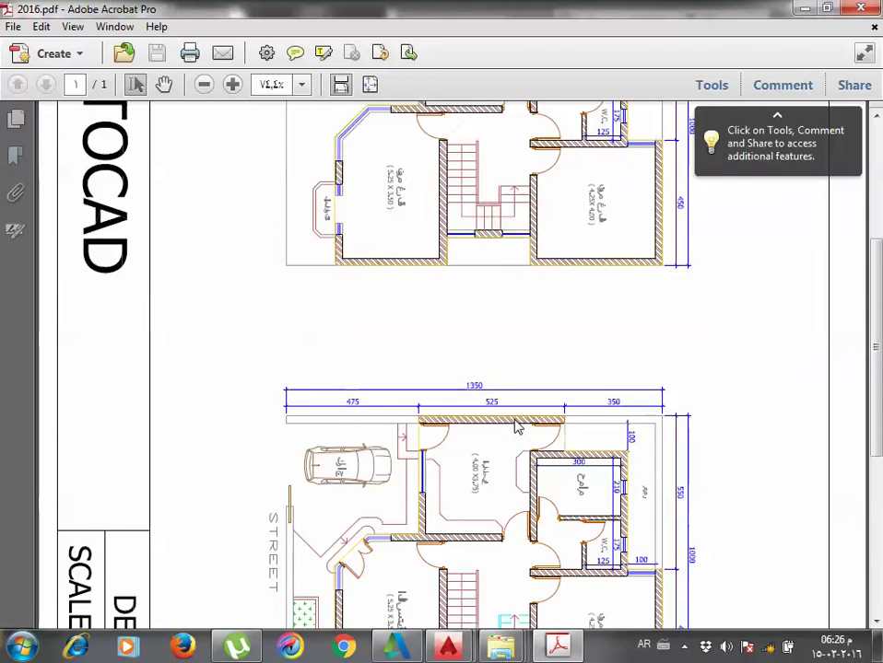
pyautogui.scroll(-6, 518, 426)
pyautogui.scroll(-3, 518, 426)
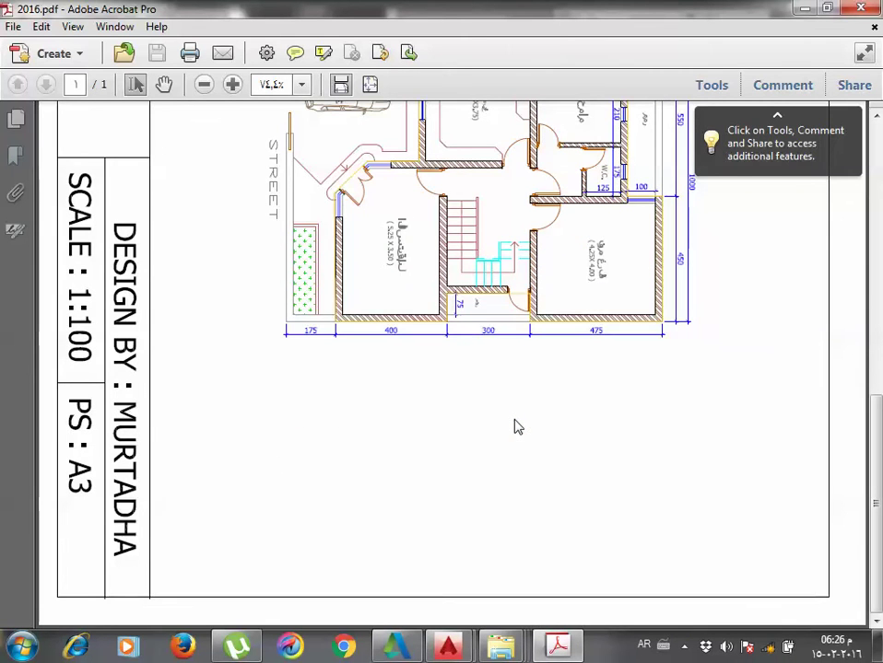
pyautogui.scroll(1, 516, 424)
pyautogui.scroll(2, 616, 368)
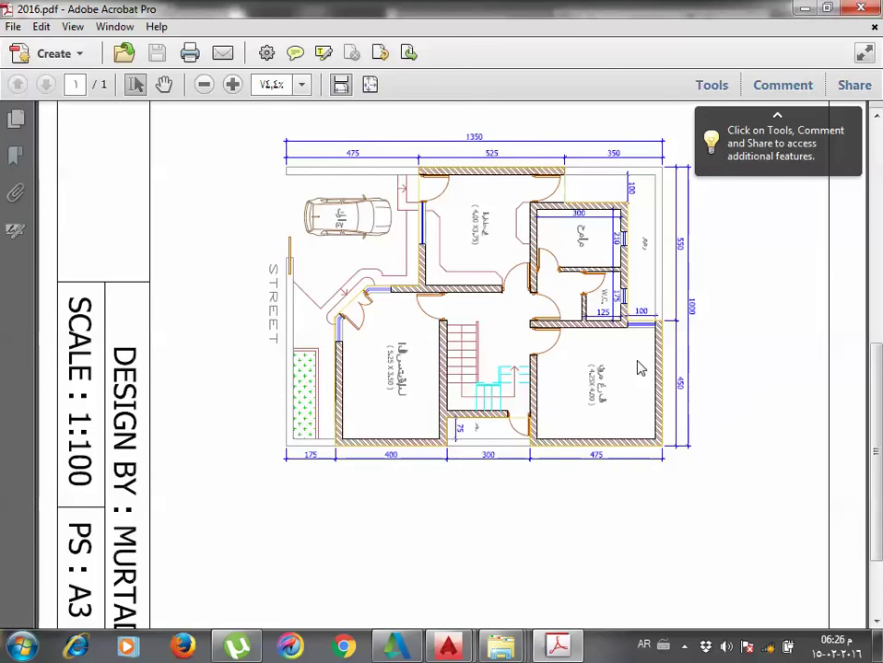
pyautogui.scroll(-3, 641, 369)
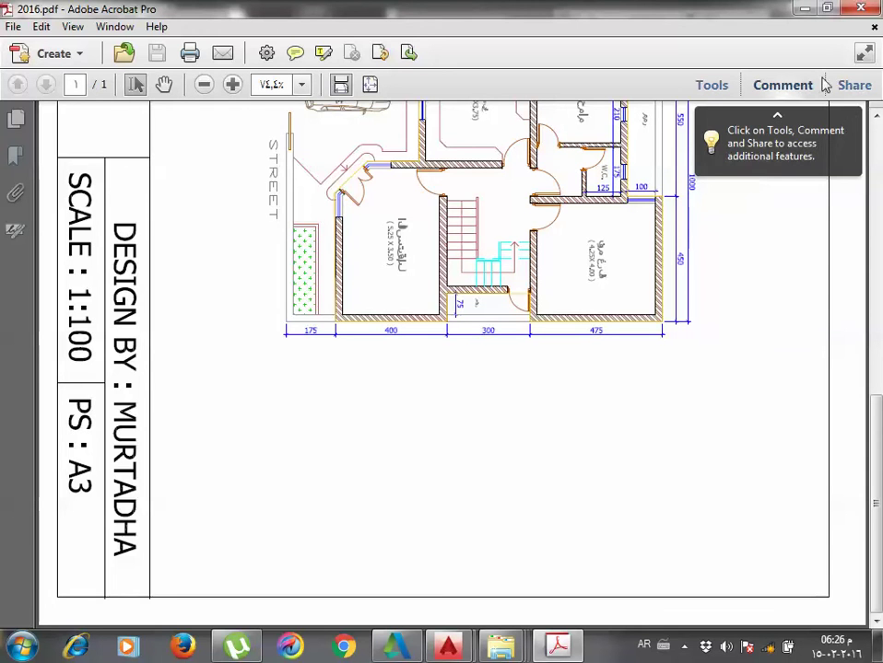
# Close Acrobat and bring AutoCAD back to the Layout1 sheet.
pyautogui.click(860, 7)
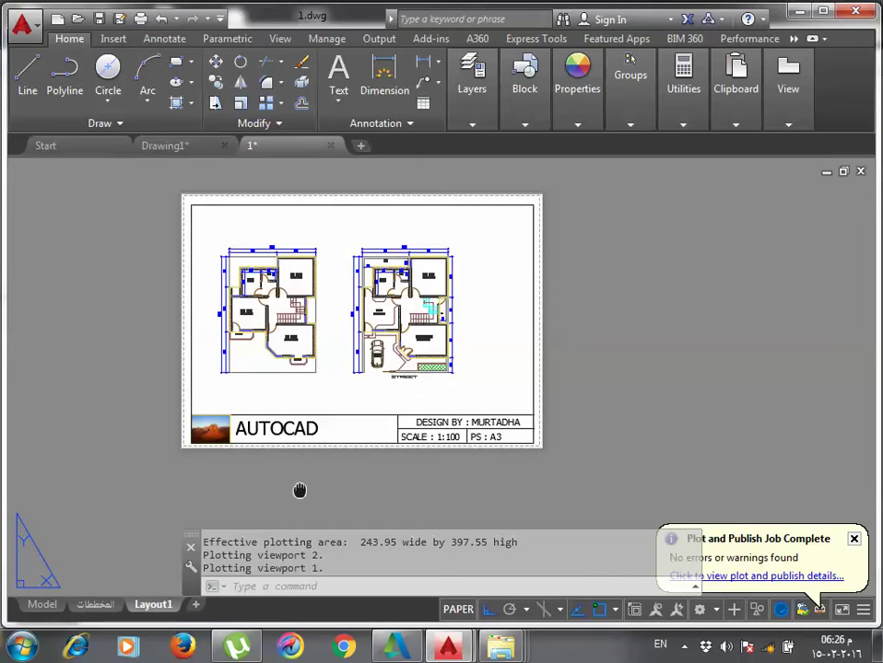
pyautogui.moveTo(300, 491); pyautogui.dragTo(283, 475, button='middle')
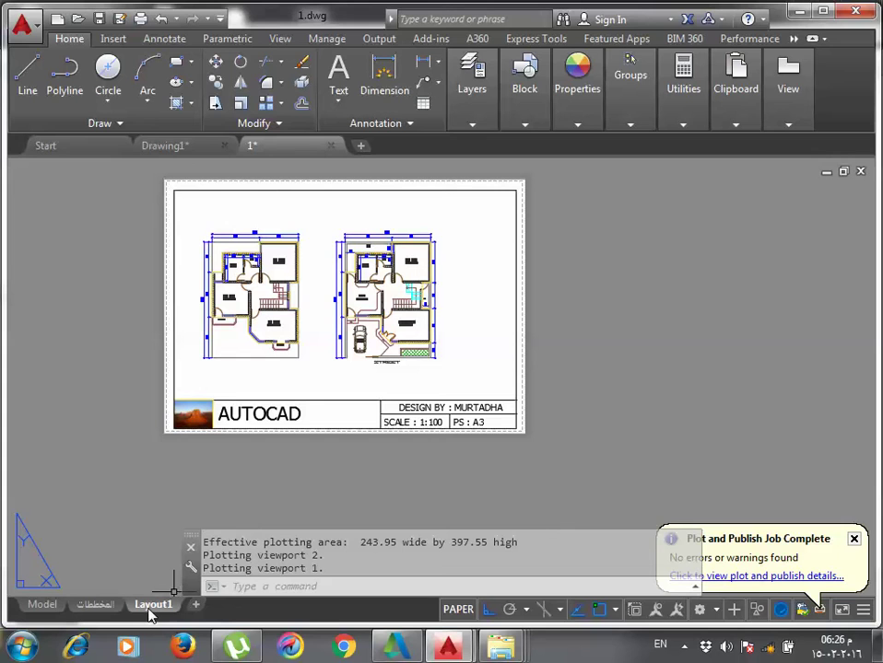
pyautogui.doubleClick(149, 611)
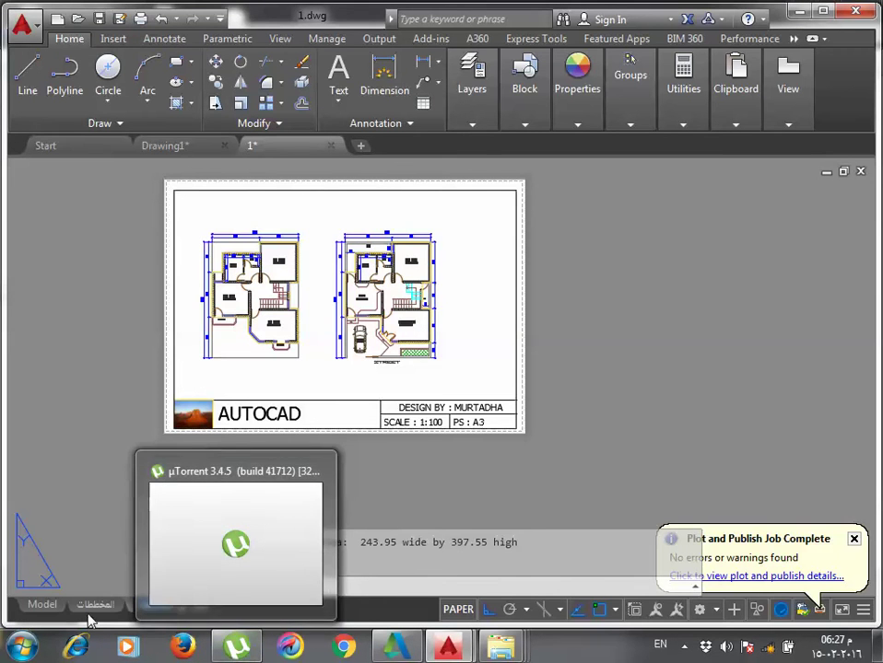
pyautogui.click(153, 606)
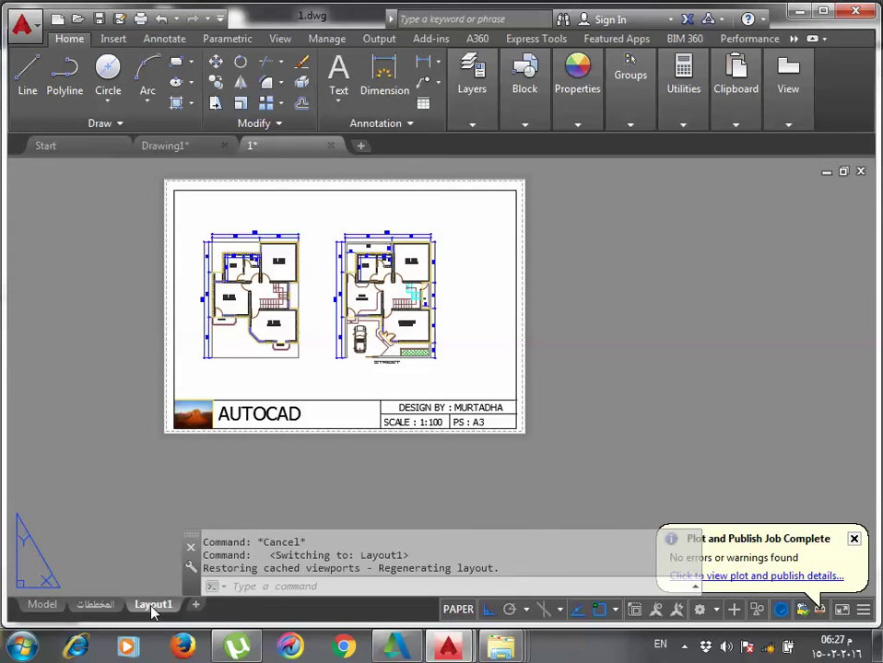
# Rename the Layout1 tab to the Arabic name مخططات الطوابق, then check the المخططات tab.
pyautogui.doubleClick(153, 608)
pyautogui.write('H')
pyautogui.press('BackSpace')
pyautogui.hotkey('alt', 'shift')
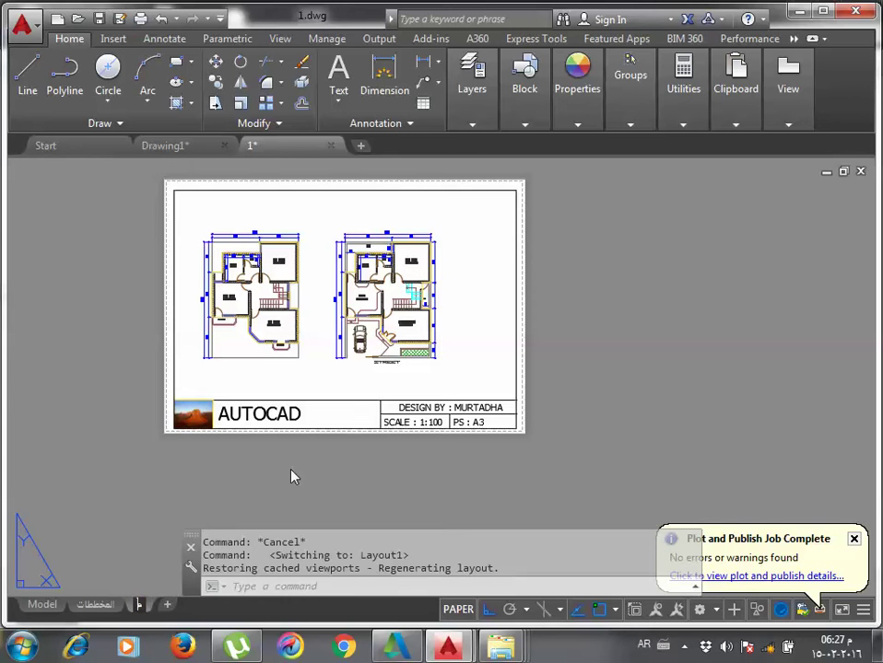
pyautogui.write('خططات')
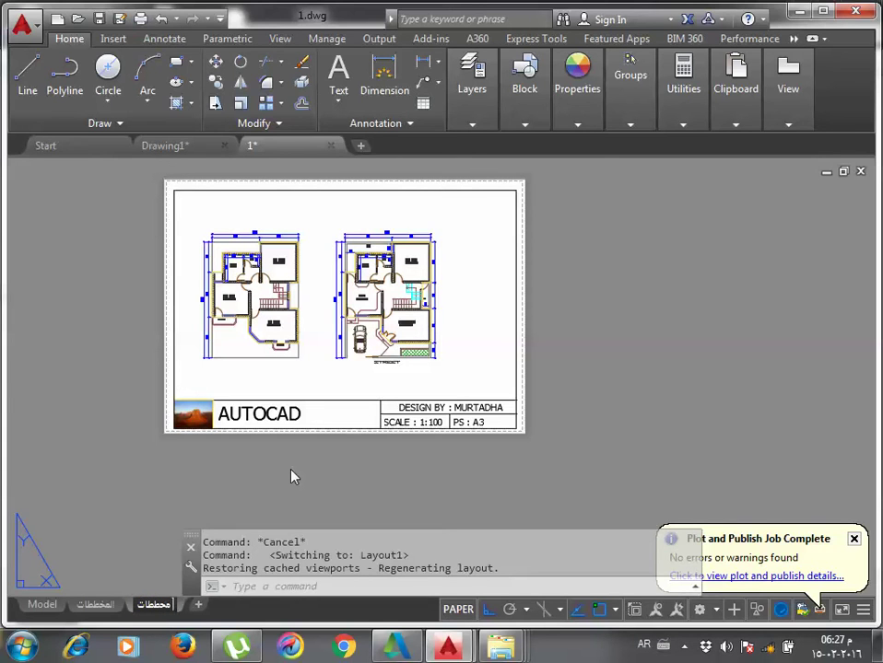
pyautogui.press('BackSpace')
pyautogui.press('BackSpace')
pyautogui.press('BackSpace')
pyautogui.press('BackSpace')
pyautogui.press('BackSpace')
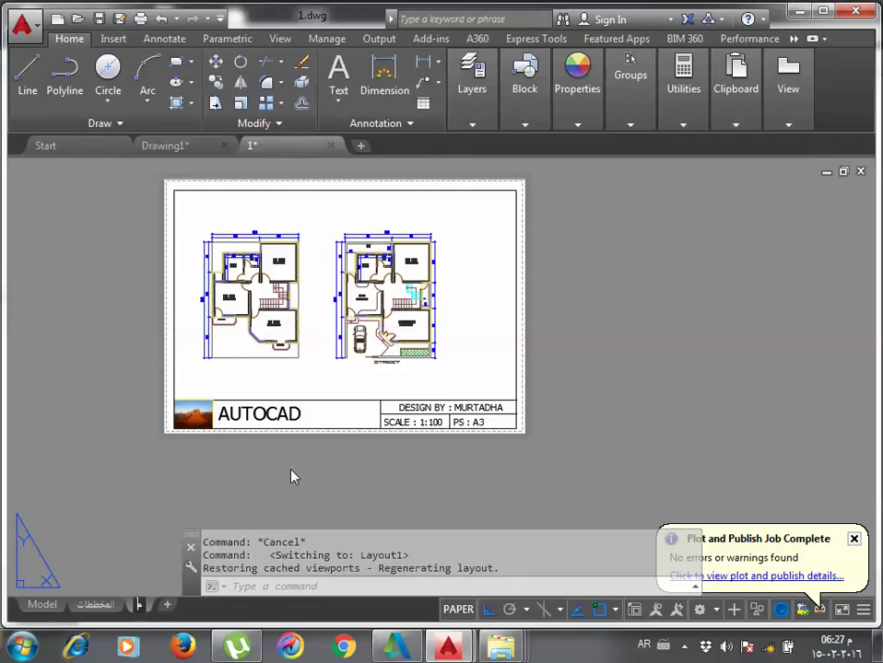
pyautogui.write('خطط')
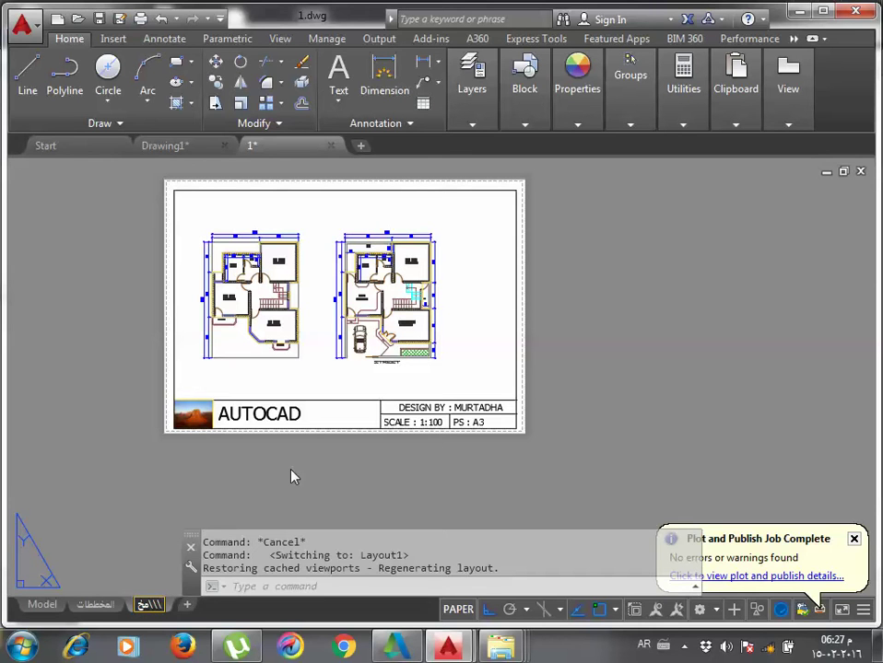
pyautogui.press('BackSpace')
pyautogui.press('BackSpace')
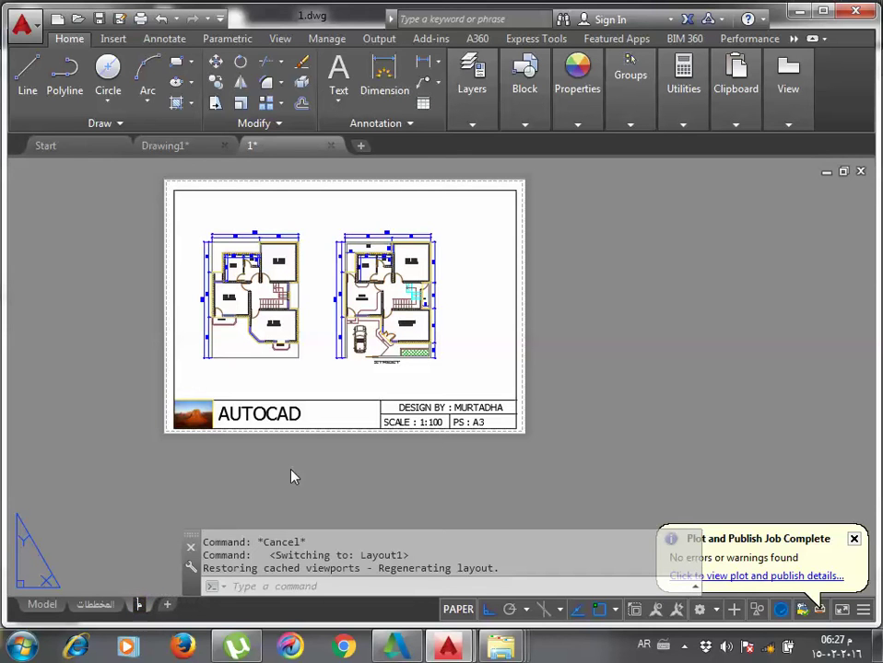
pyautogui.write('خططات')
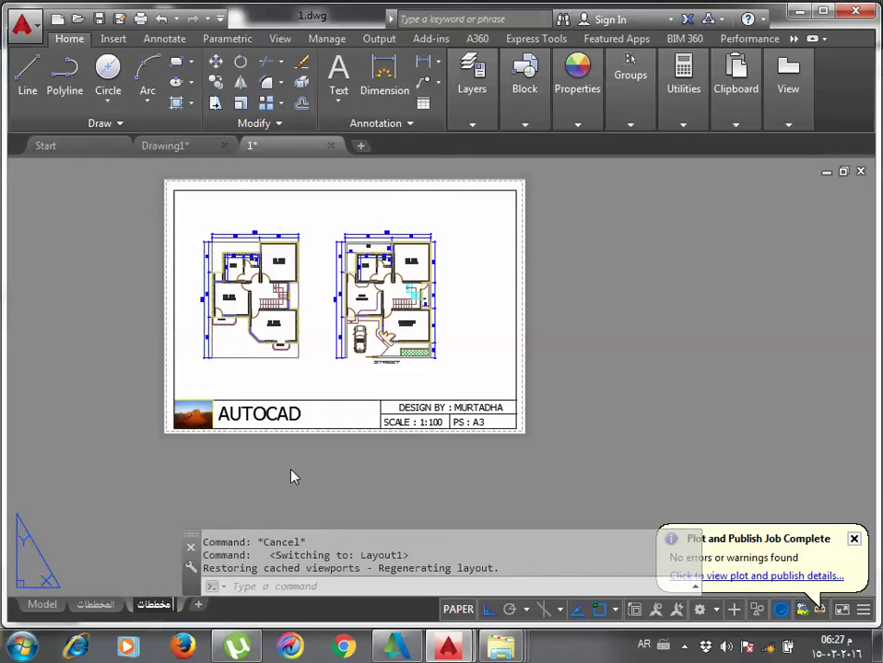
pyautogui.write(' الطوابق')
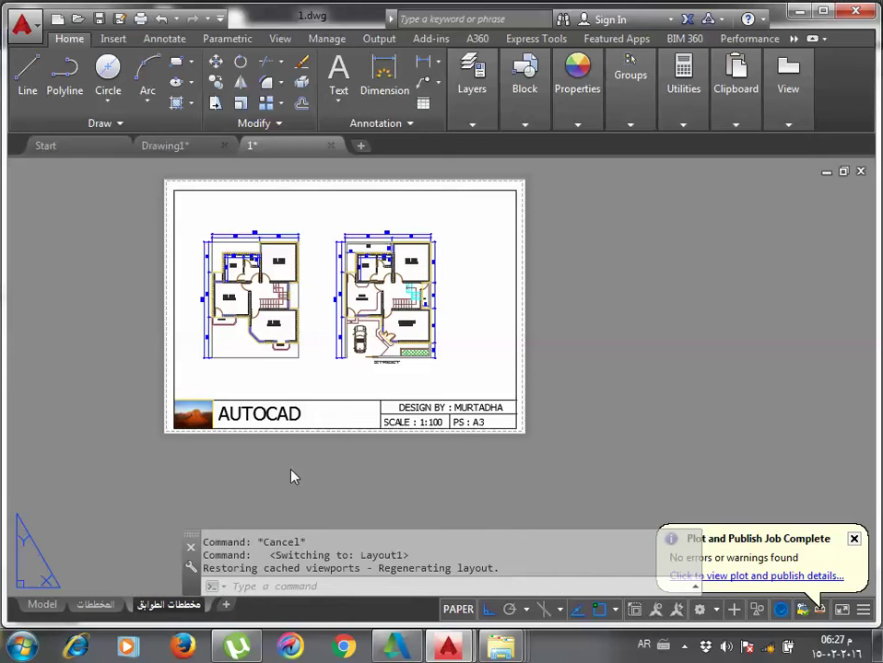
pyautogui.click(158, 495)
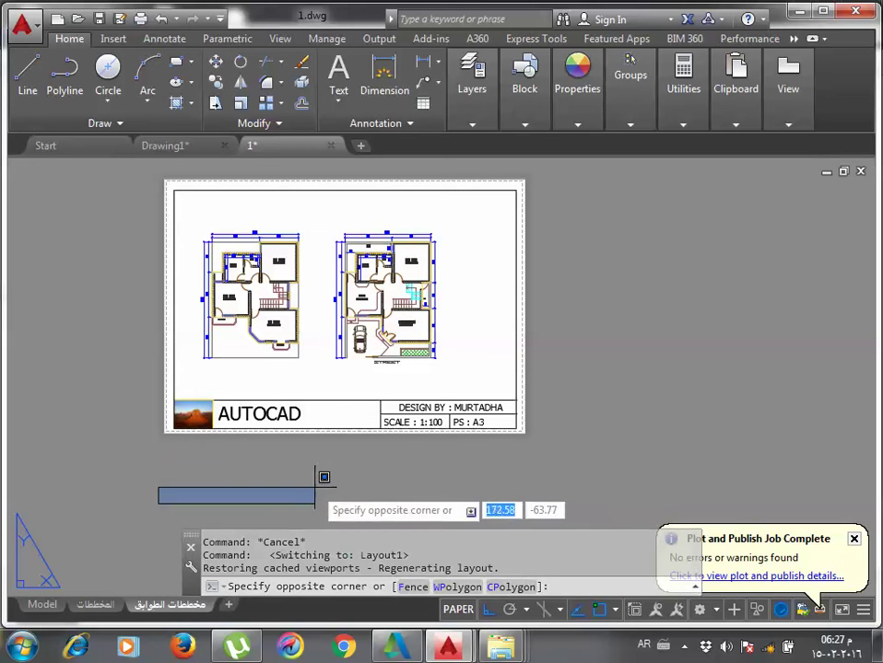
pyautogui.click(483, 501)
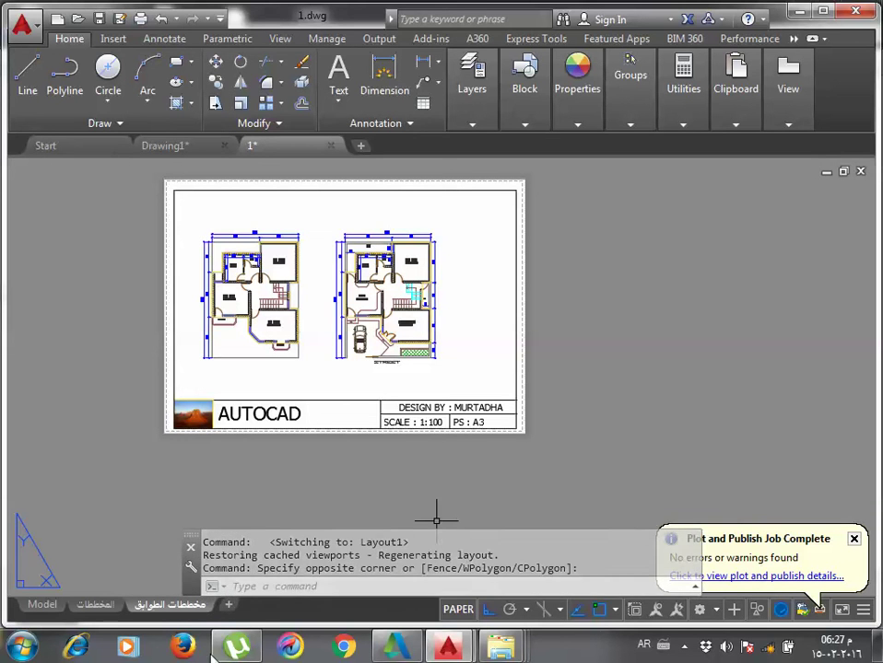
pyautogui.click(99, 605)
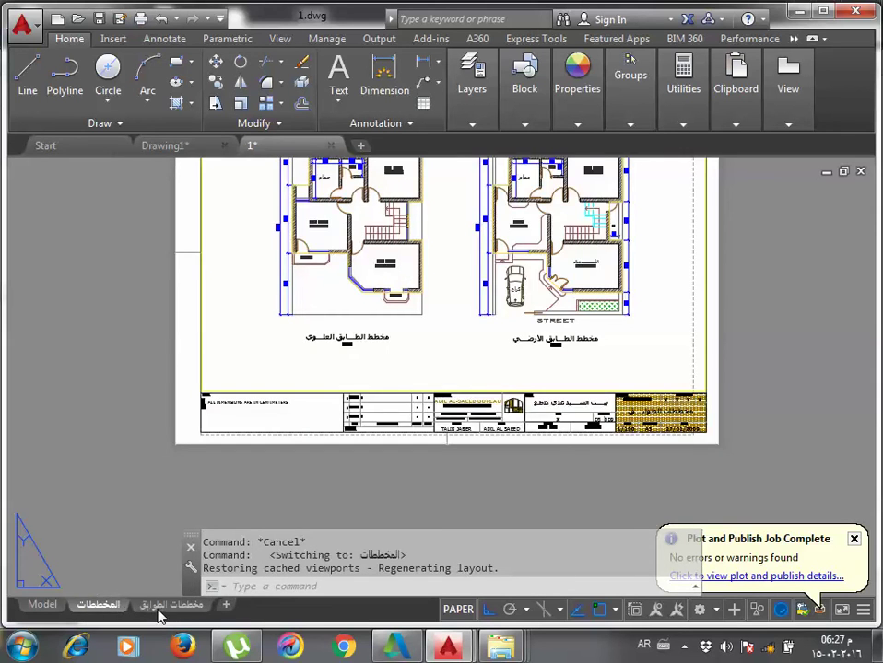
pyautogui.click(172, 606)
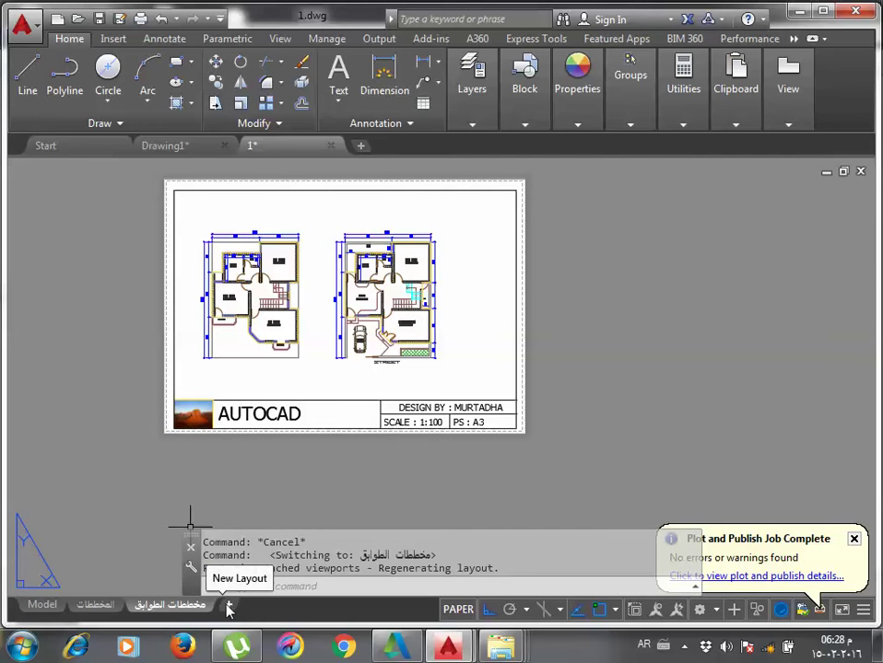
# Copy the floor-plans layout to the end as 'مخططات الطوابق (2)' and display it.
pyautogui.rightClick(179, 605)
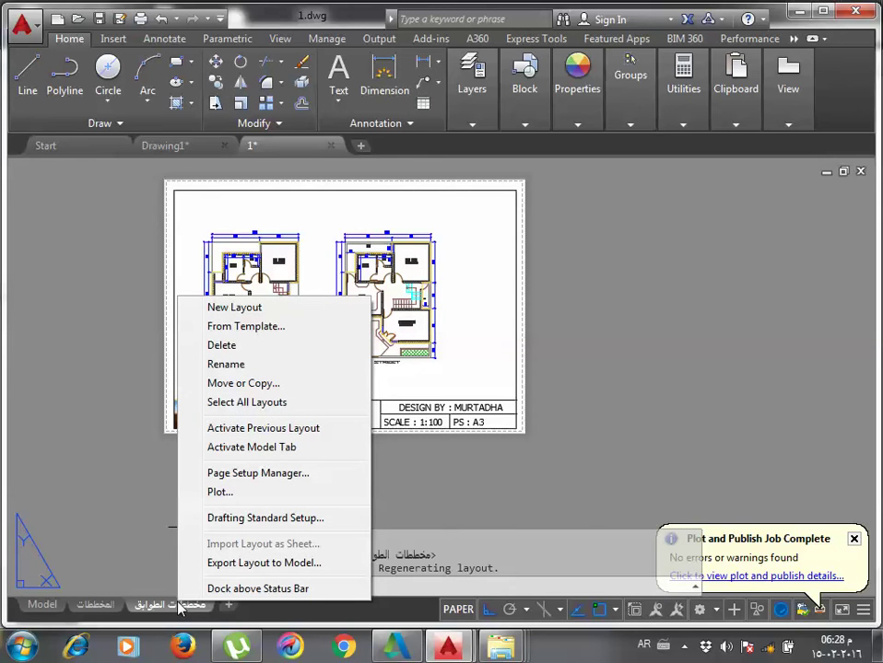
pyautogui.click(266, 385)
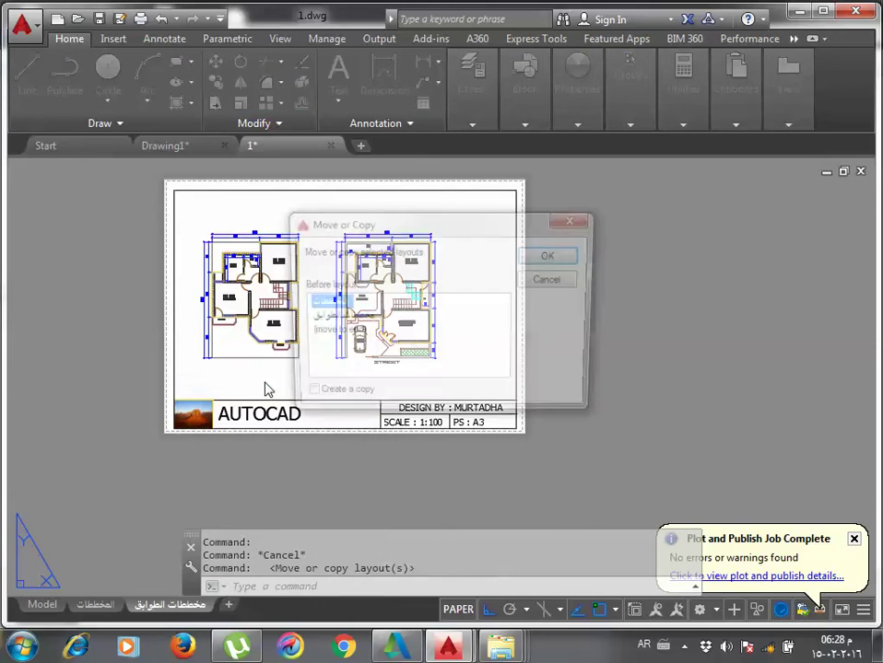
pyautogui.click(318, 318)
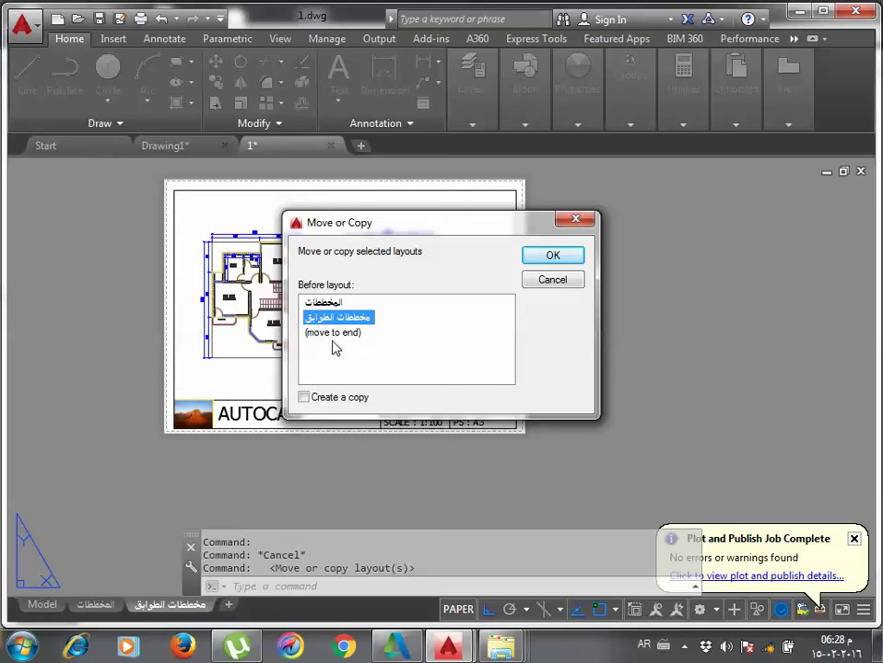
pyautogui.click(312, 403)
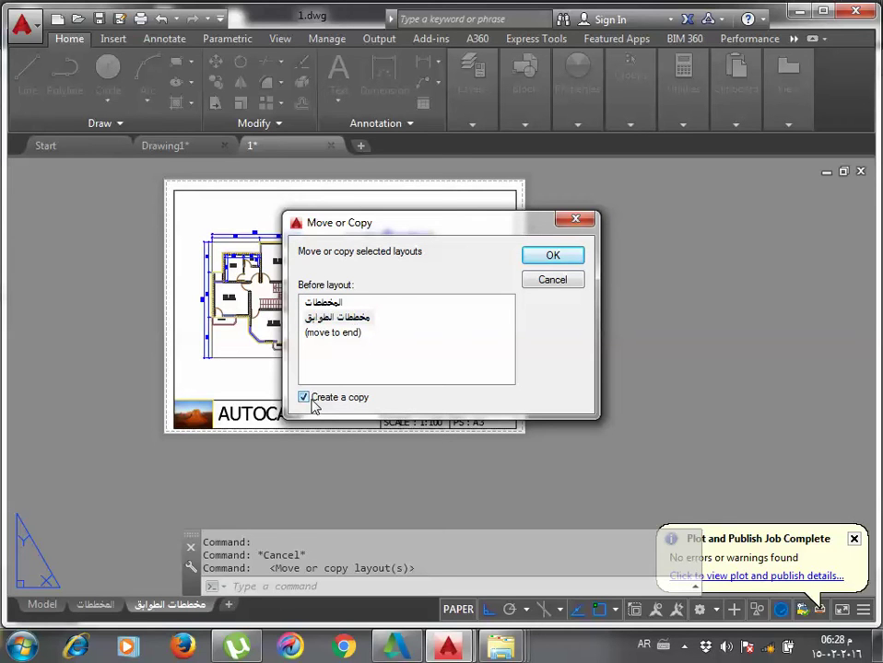
pyautogui.click(336, 341)
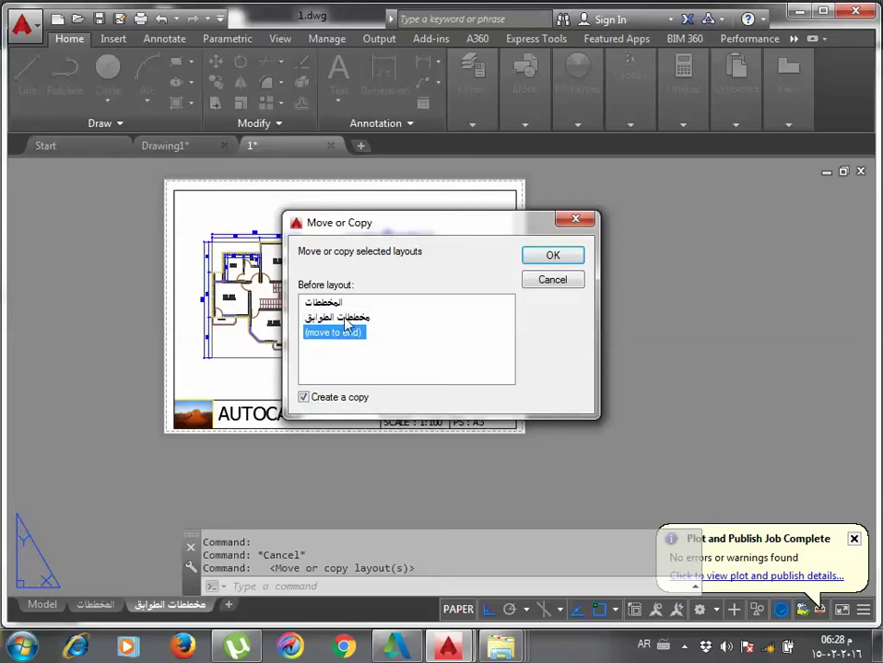
pyautogui.click(347, 320)
pyautogui.click(557, 260)
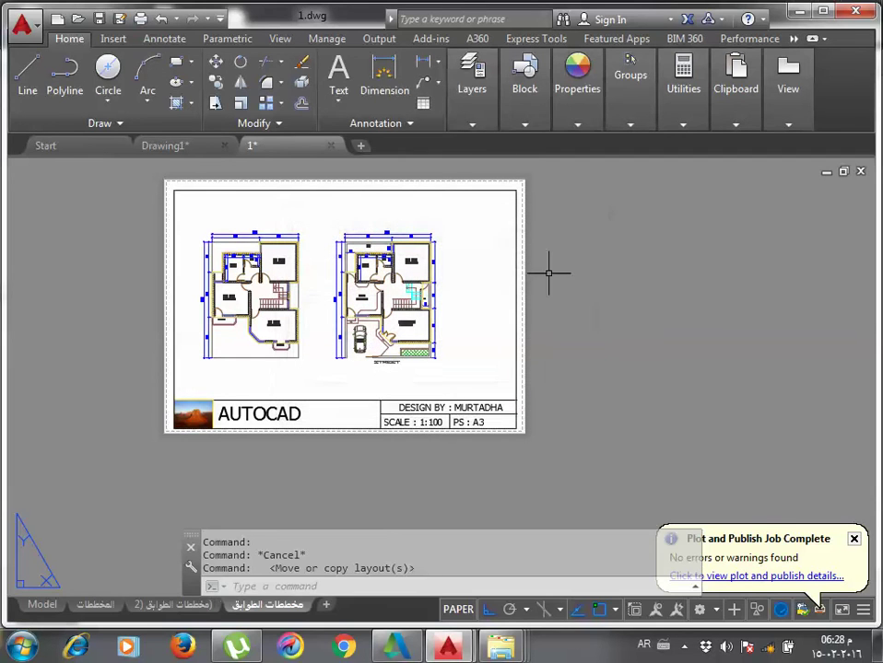
pyautogui.click(183, 608)
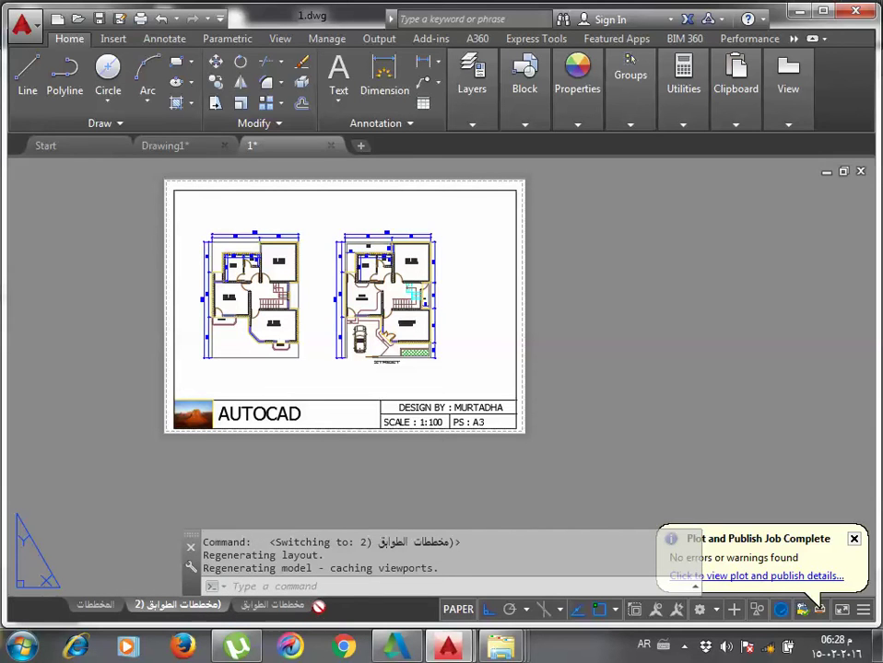
# Move the original floor-plans layout ahead of its copy and rename the copy 'تفاصيل هندسية'.
pyautogui.click(245, 606)
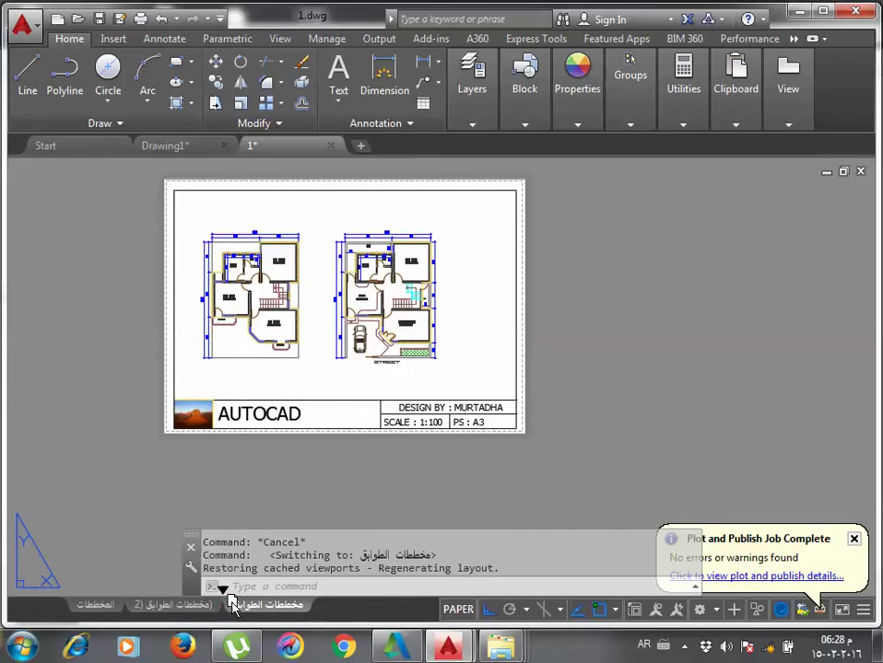
pyautogui.moveTo(181, 604); pyautogui.dragTo(135, 604)
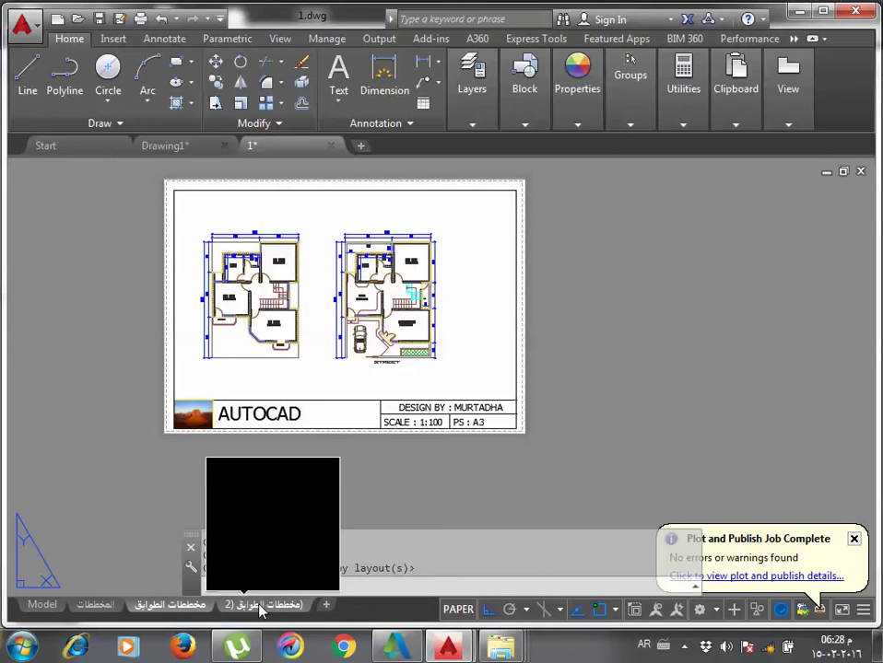
pyautogui.moveTo(262, 606)
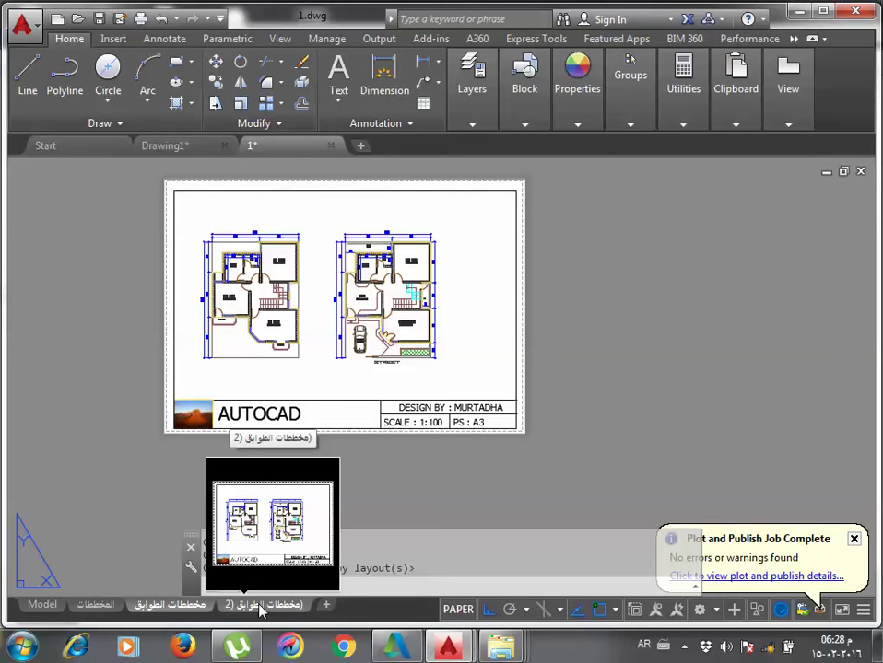
pyautogui.click(261, 608)
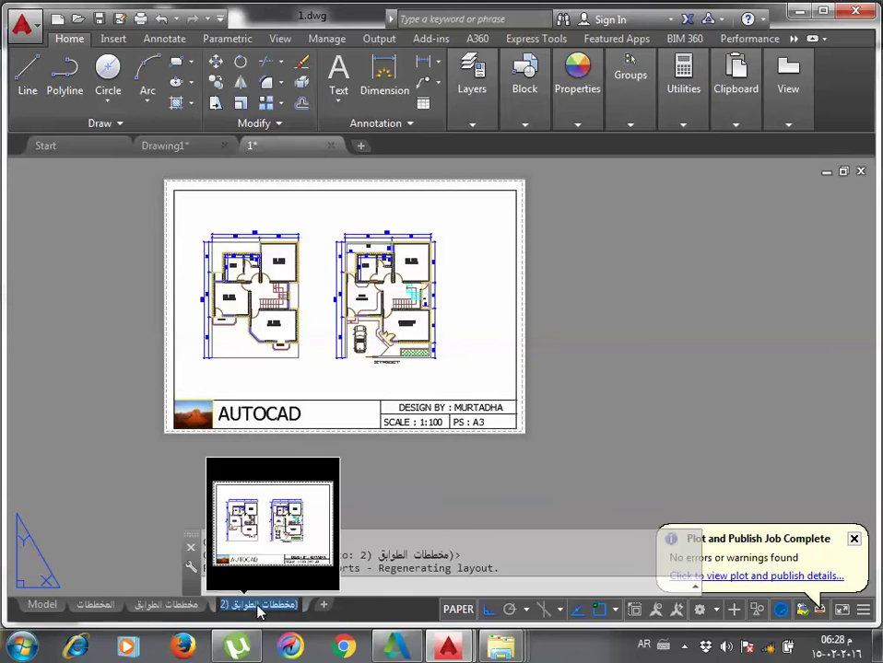
pyautogui.write('تف')
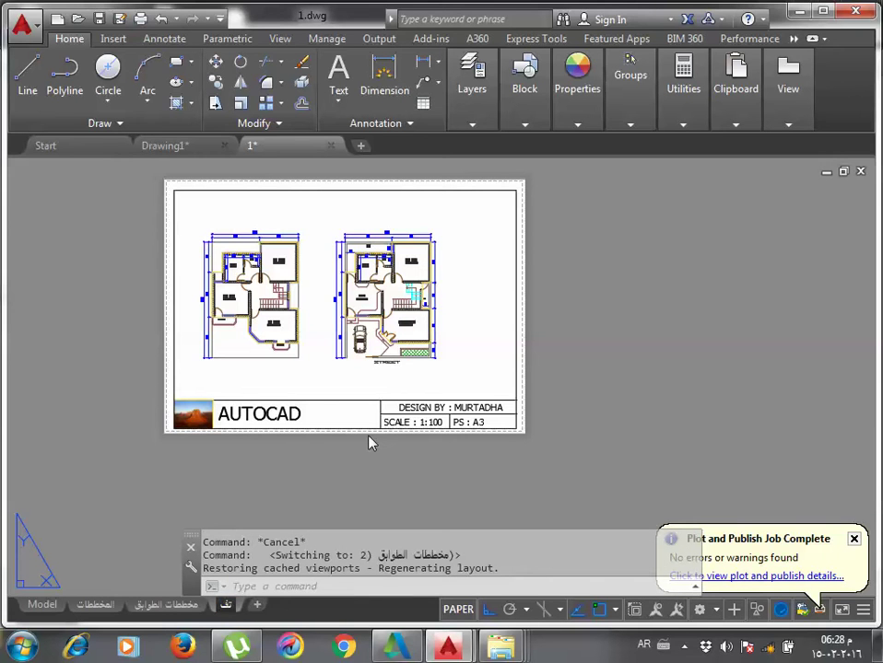
pyautogui.write('اصيل ه')
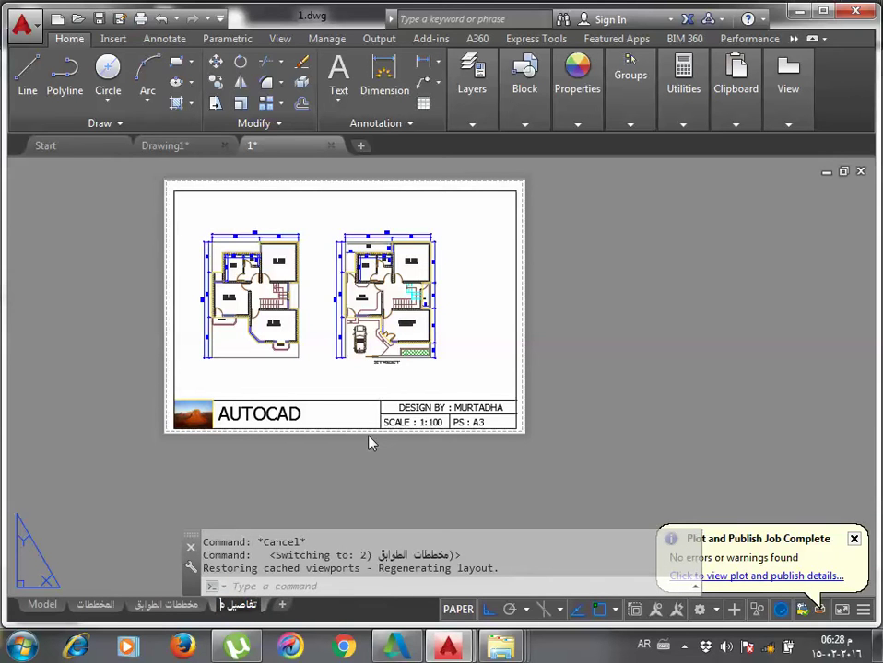
pyautogui.write('ندسية')
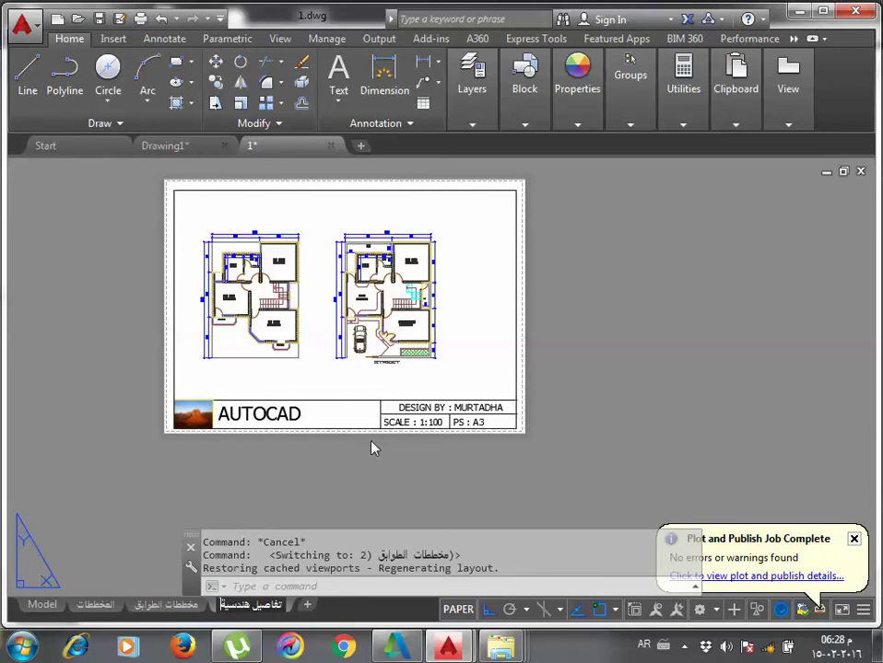
pyautogui.click(370, 445)
# Select the viewport and try stretching its corner grip, undoing an accidental deletion.
pyautogui.scroll(4, 502, 380)
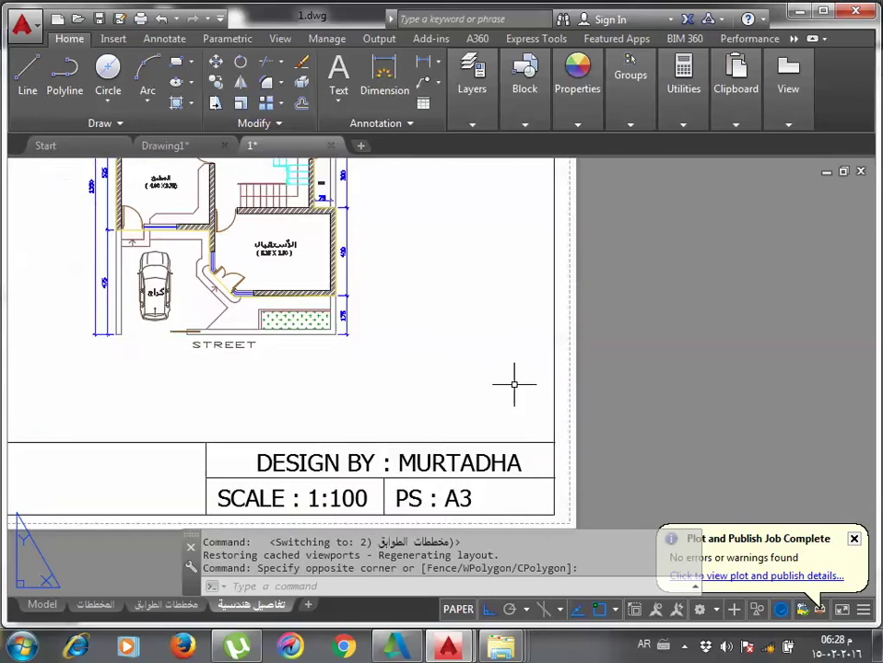
pyautogui.scroll(-2, 535, 396)
pyautogui.click(543, 400)
pyautogui.moveTo(543, 404); pyautogui.dragTo(586, 480, button='middle')
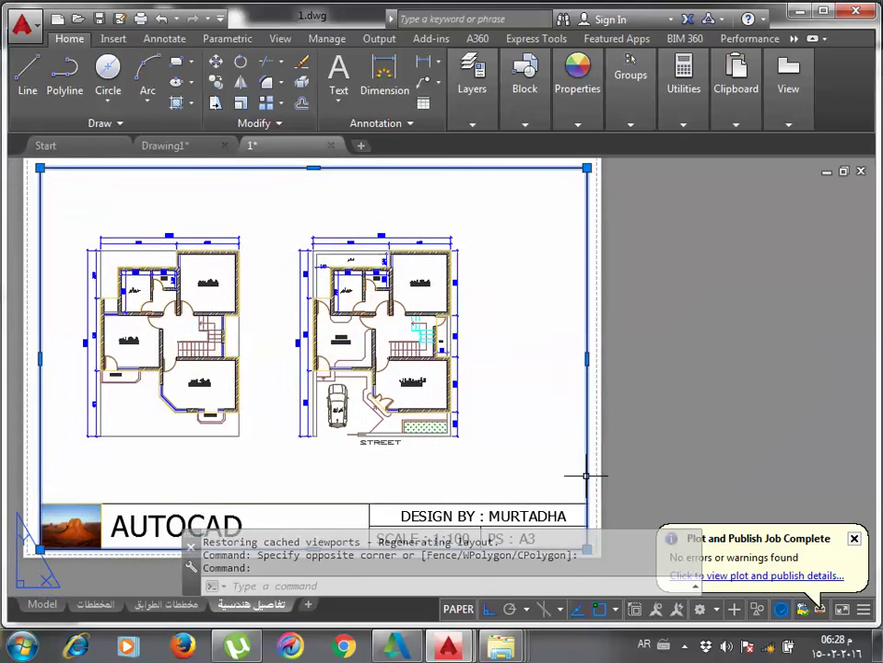
pyautogui.press('Delete')
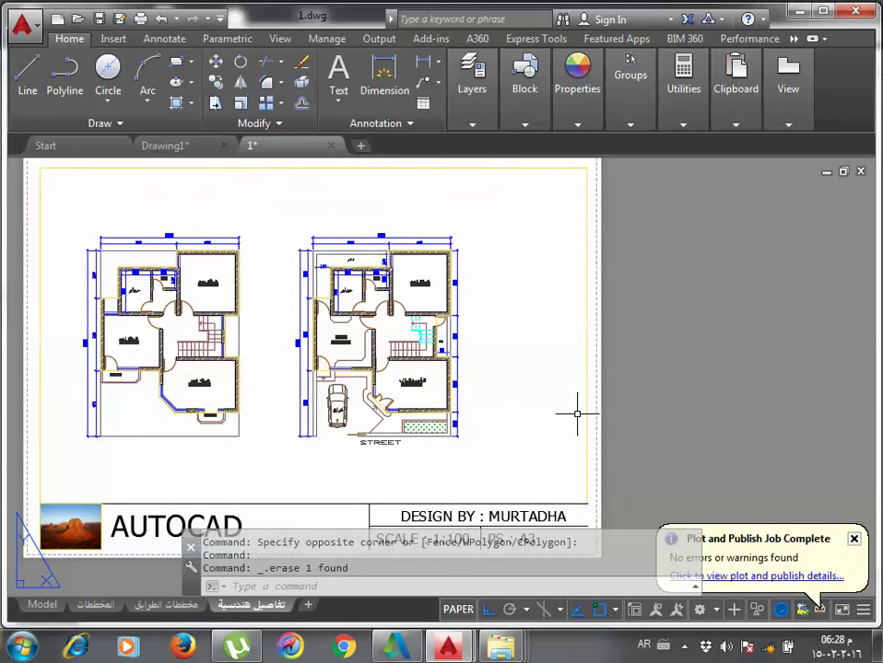
pyautogui.click(586, 412)
pyautogui.scroll(2, 586, 411)
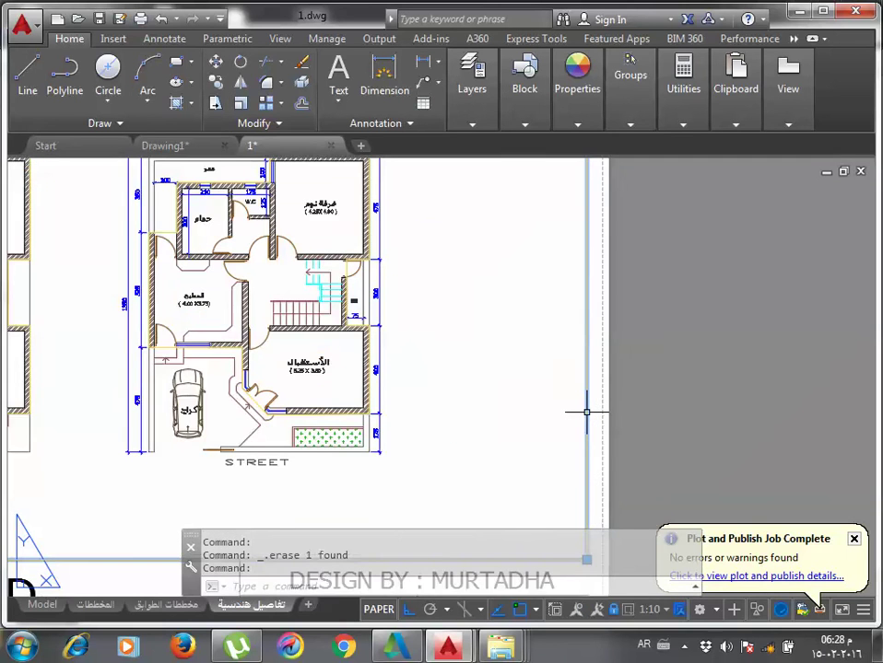
pyautogui.scroll(-2, 586, 412)
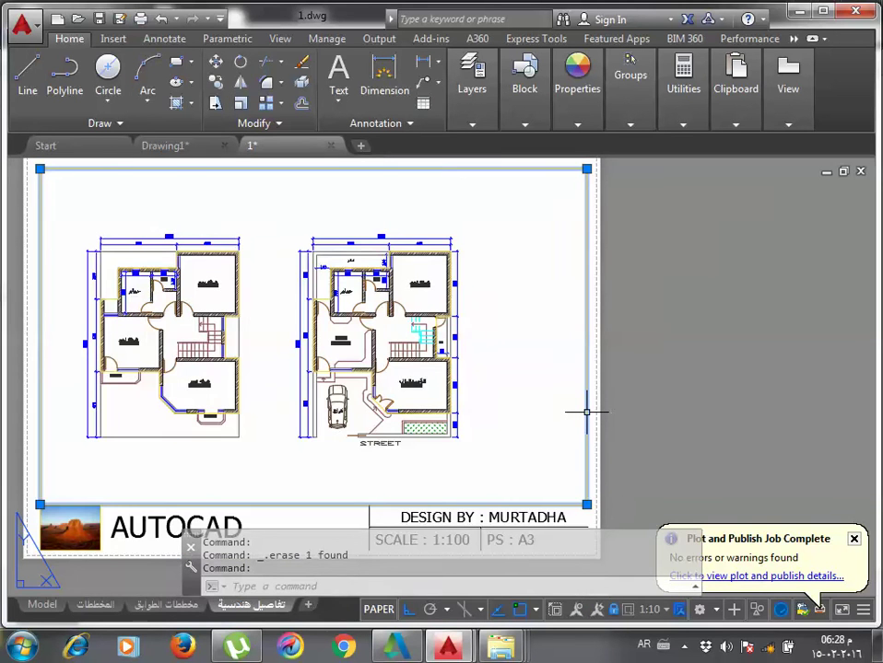
pyautogui.hotkey('ctrl', 'z')
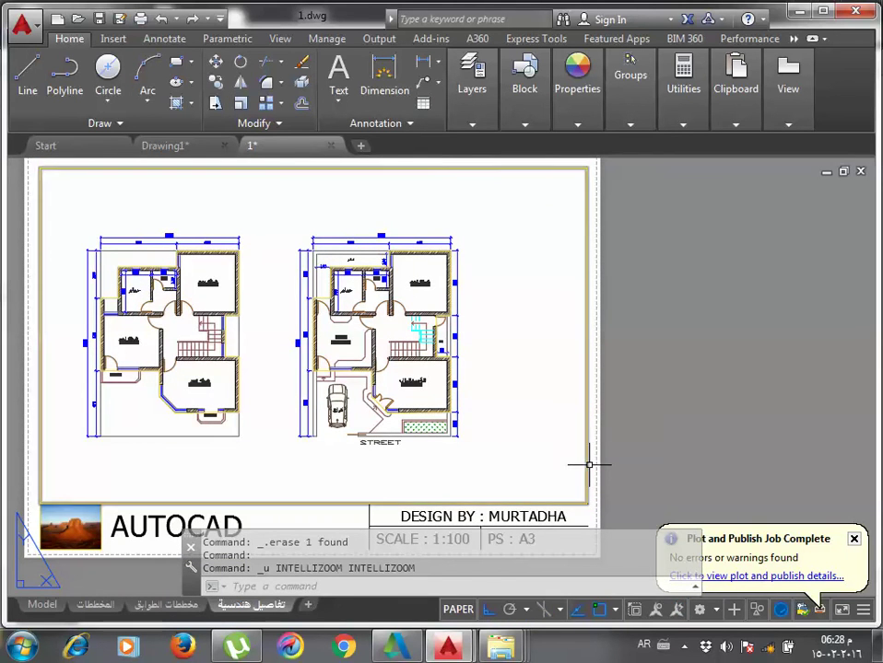
pyautogui.click(589, 467)
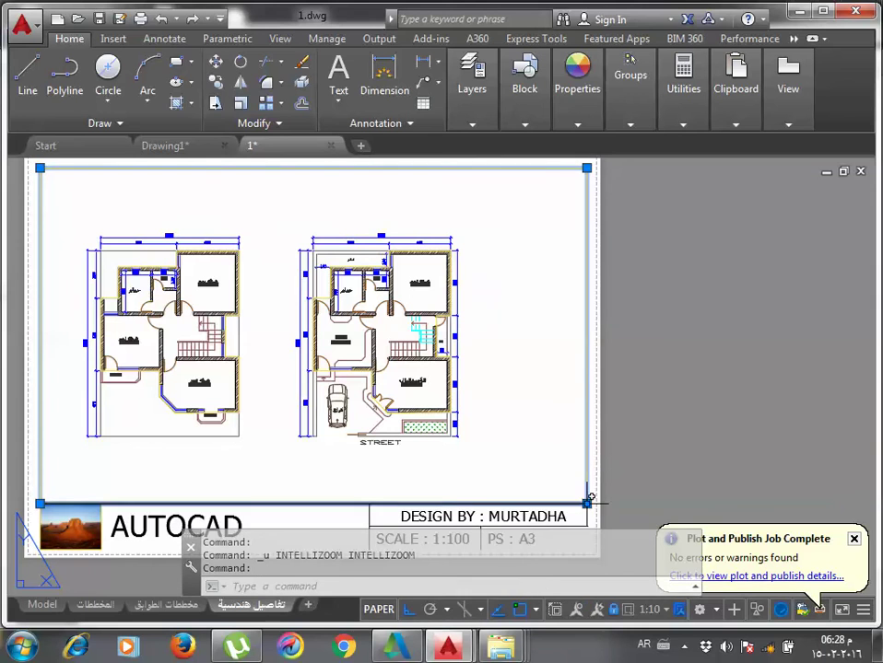
pyautogui.click(587, 504)
pyautogui.press('Escape')
pyautogui.press('Escape')
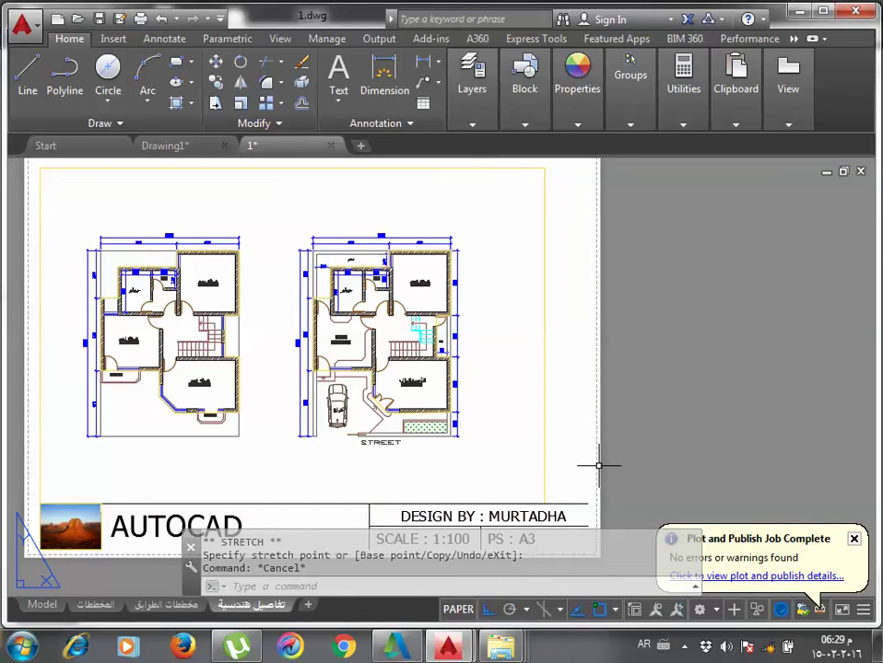
# Restore the erased objects with the OOPS command after switching the keyboard to English.
pyautogui.write('خخخص')
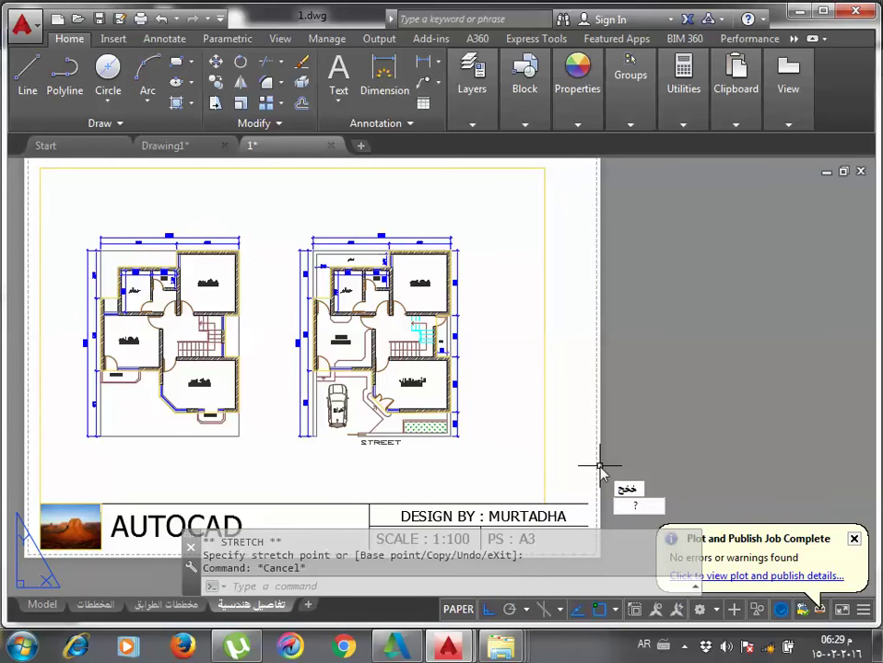
pyautogui.press('Return')
pyautogui.scroll(-2, 608, 422)
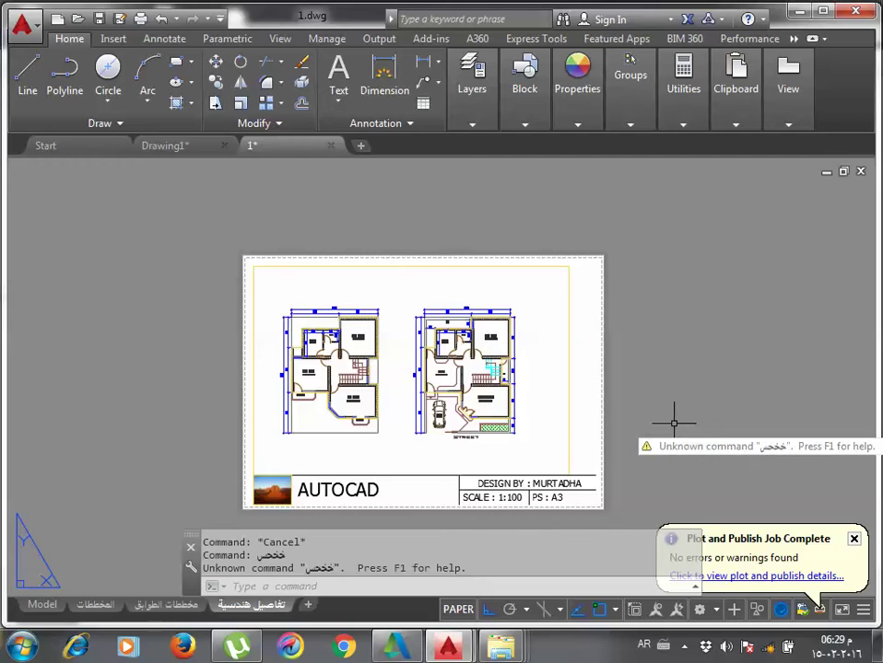
pyautogui.hotkey('alt', 'shift')
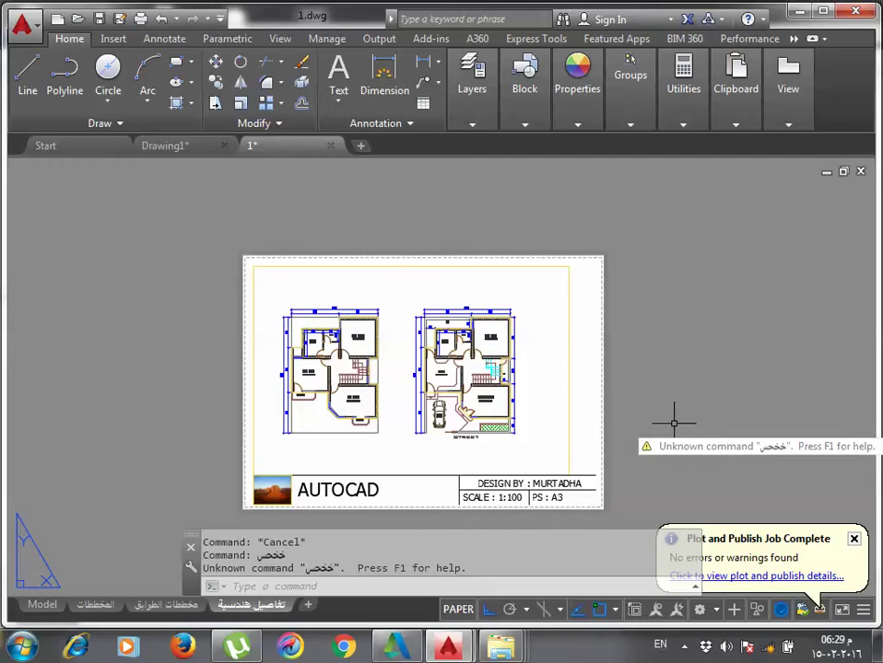
pyautogui.write('oop')
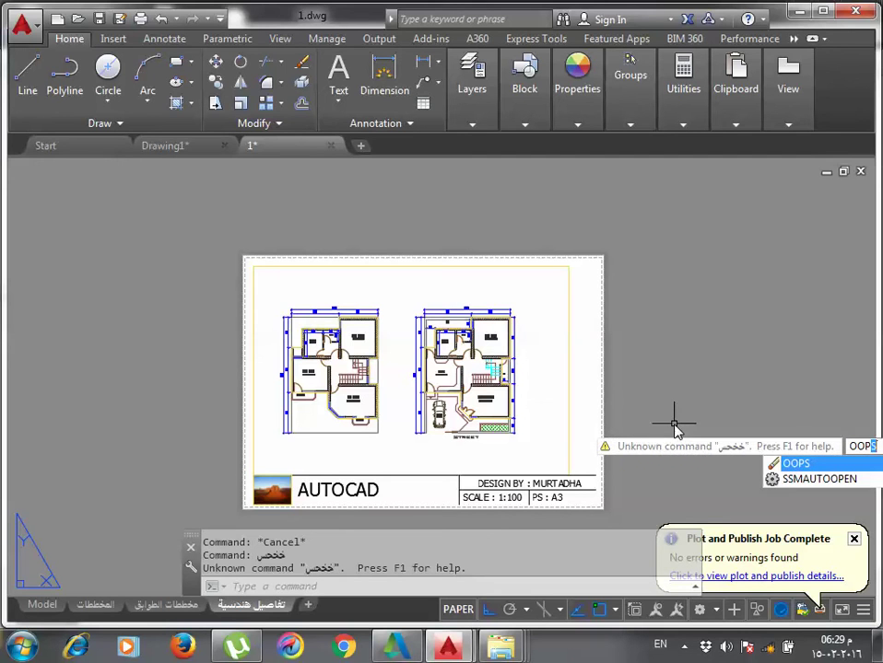
pyautogui.press('Return')
pyautogui.press('Escape')
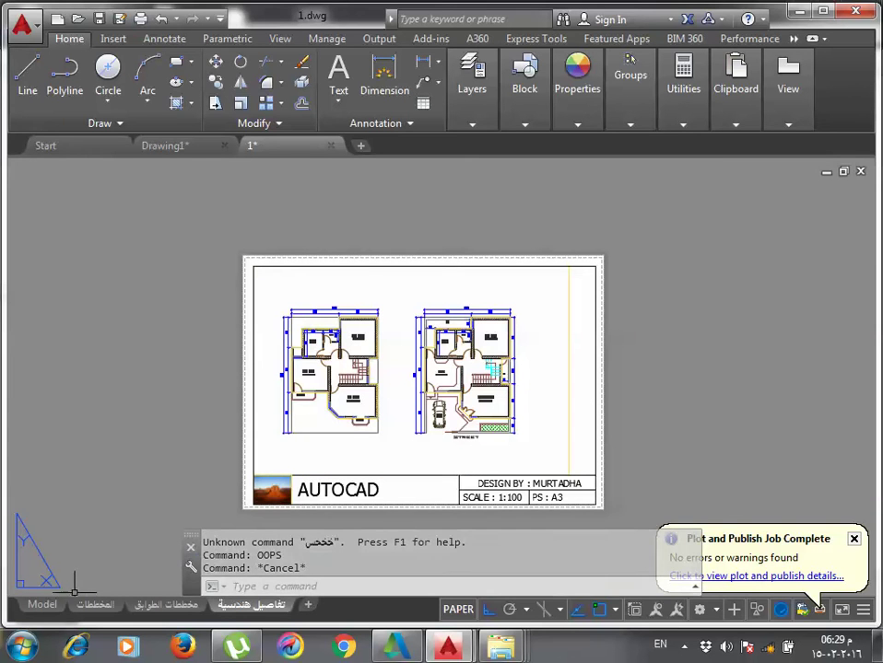
# In model space, select the small square and browse its colour options without changing them.
pyautogui.click(42, 605)
pyautogui.scroll(-3, 442, 341)
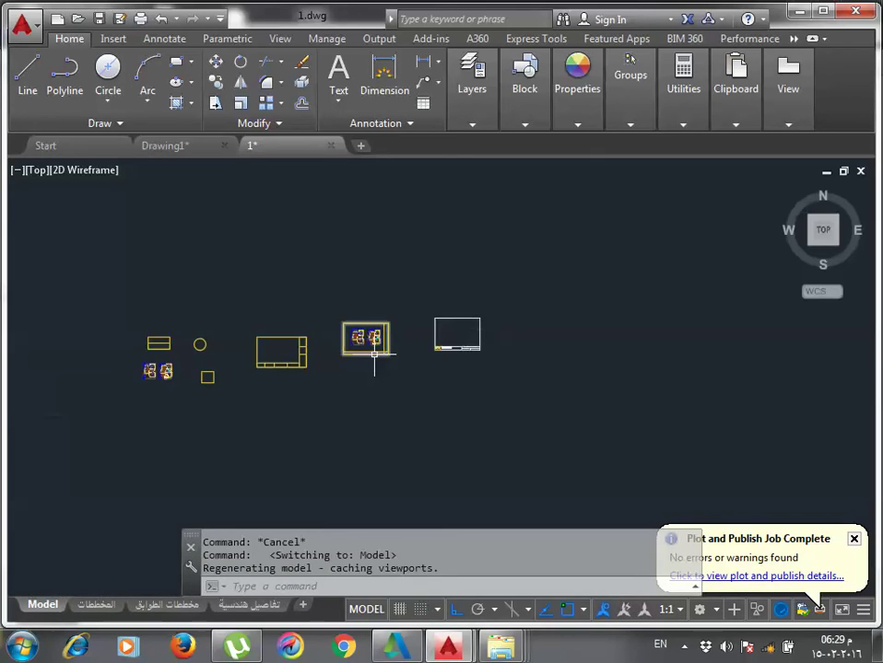
pyautogui.scroll(3, 151, 391)
pyautogui.scroll(3, 218, 350)
pyautogui.scroll(-2, 253, 369)
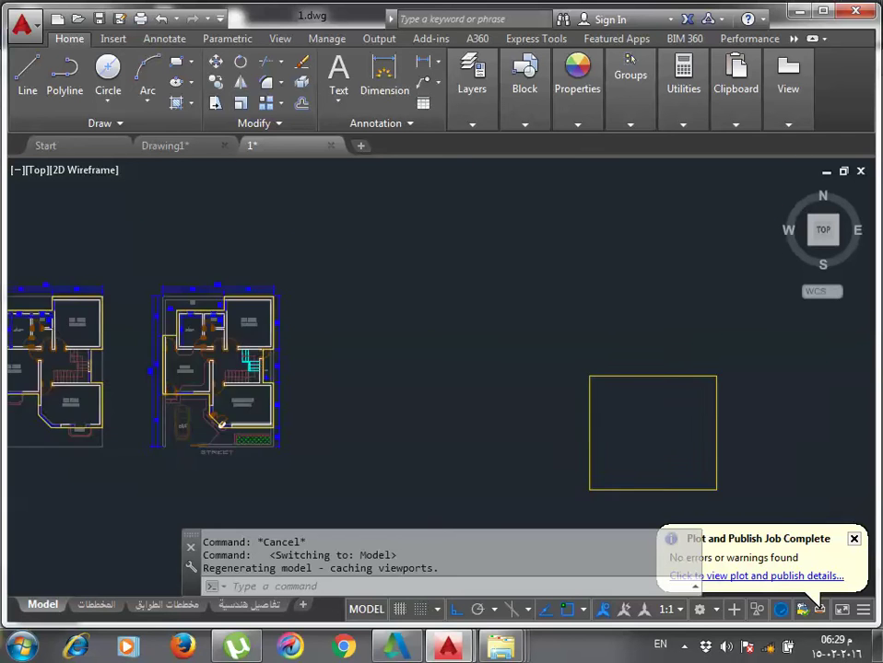
pyautogui.scroll(-1, 279, 443)
pyautogui.moveTo(448, 259); pyautogui.dragTo(426, 343, button='middle')
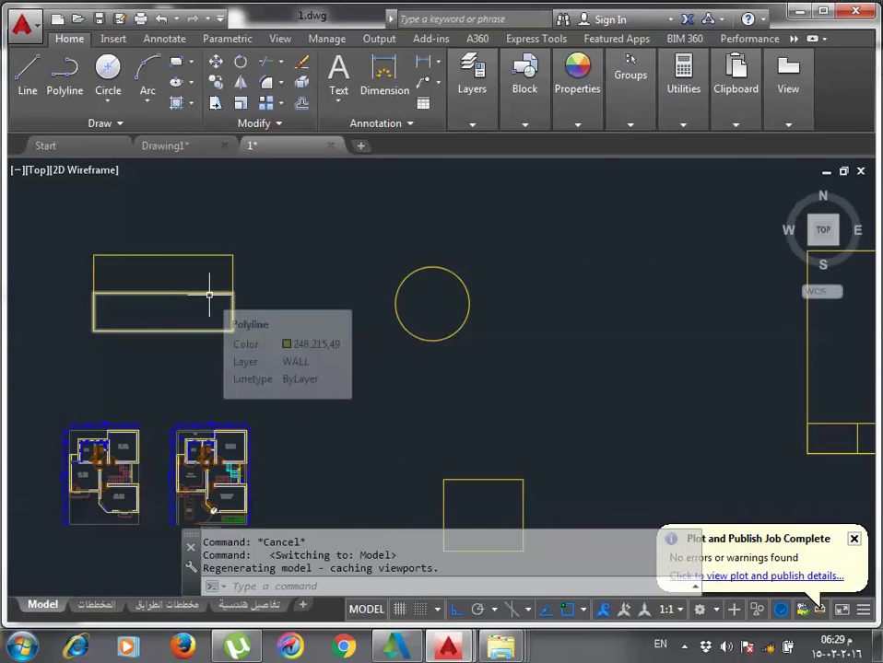
pyautogui.scroll(-4, 210, 295)
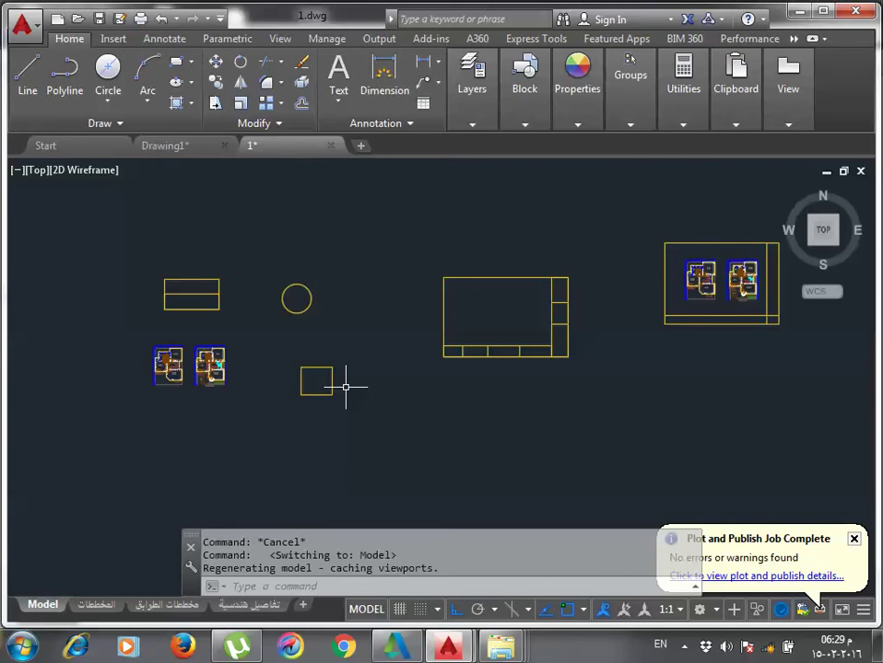
pyautogui.click(343, 433)
pyautogui.click(300, 355)
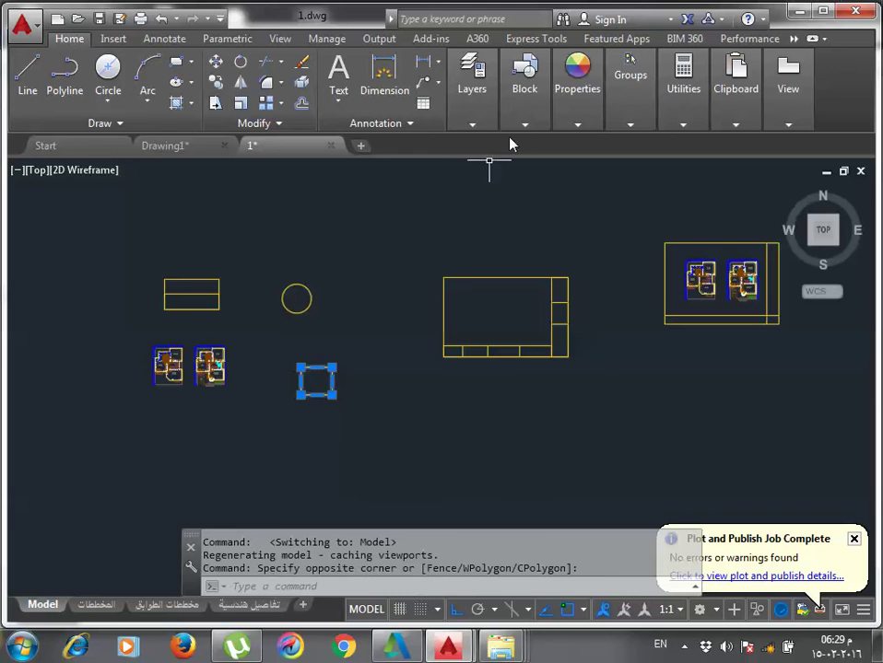
pyautogui.click(592, 104)
pyautogui.click(700, 143)
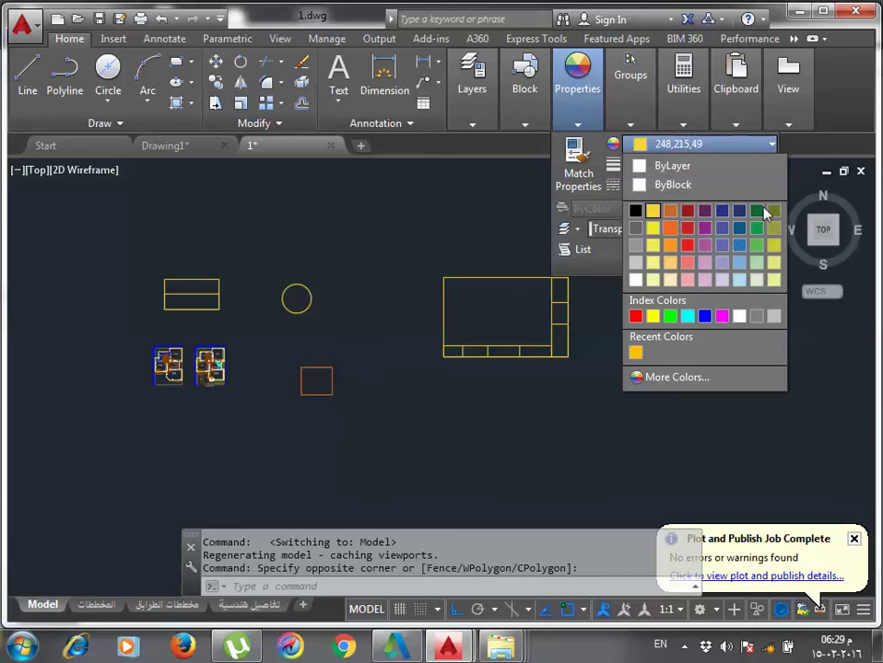
pyautogui.press('Escape')
# Set the circle's colour to red.
pyautogui.click(361, 347)
pyautogui.click(258, 267)
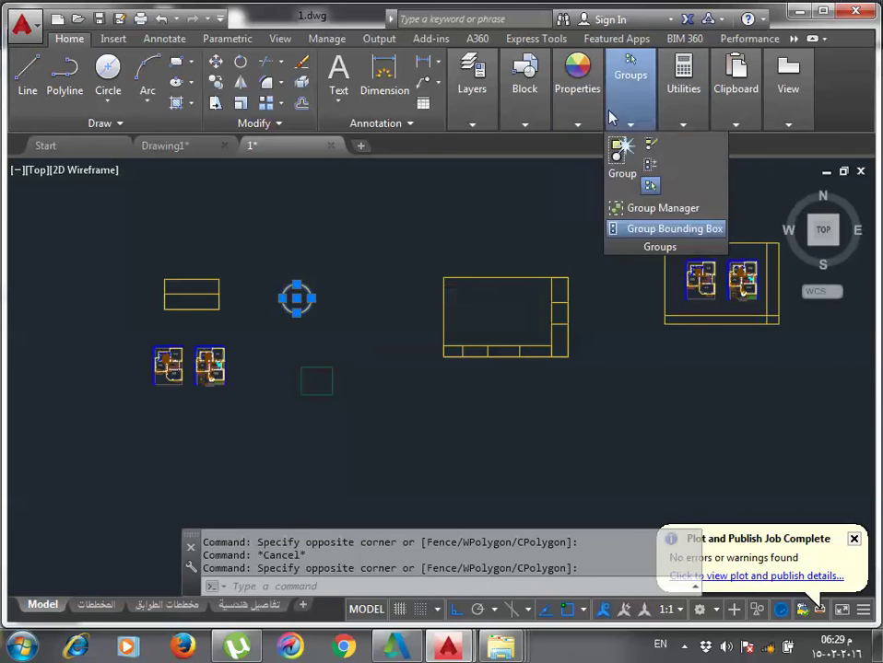
pyautogui.click(700, 144)
pyautogui.click(693, 213)
pyautogui.press('Escape')
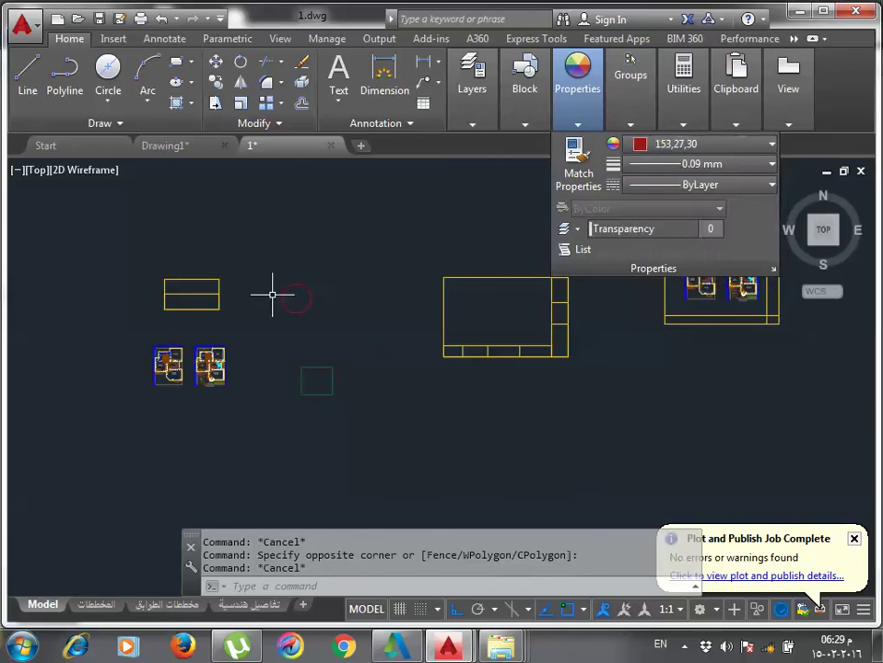
# Set the small left rectangle's colour to blue 41,49,137.
pyautogui.click(217, 288)
pyautogui.click(175, 308)
pyautogui.click(577, 125)
pyautogui.click(630, 124)
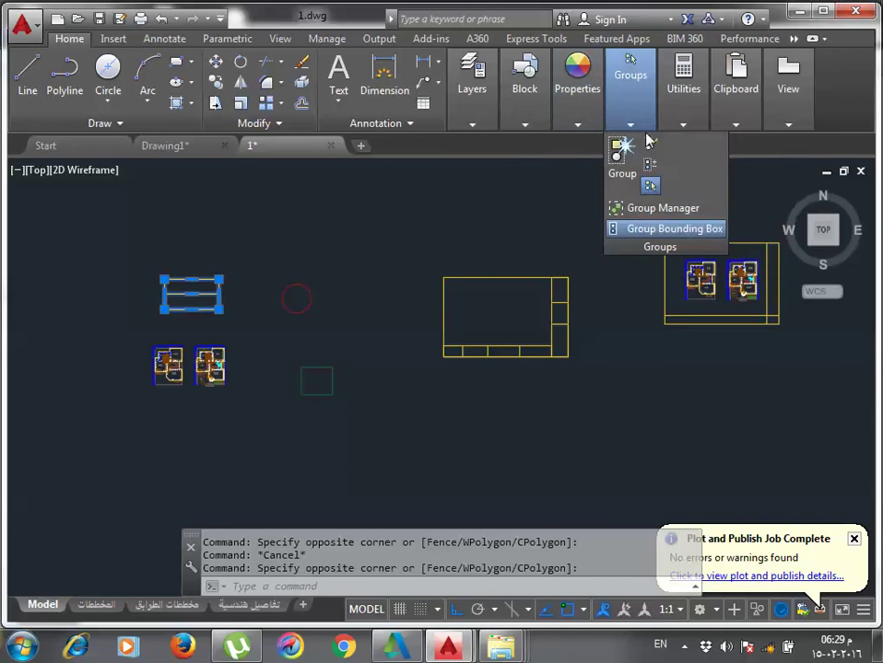
pyautogui.click(577, 125)
pyautogui.click(645, 143)
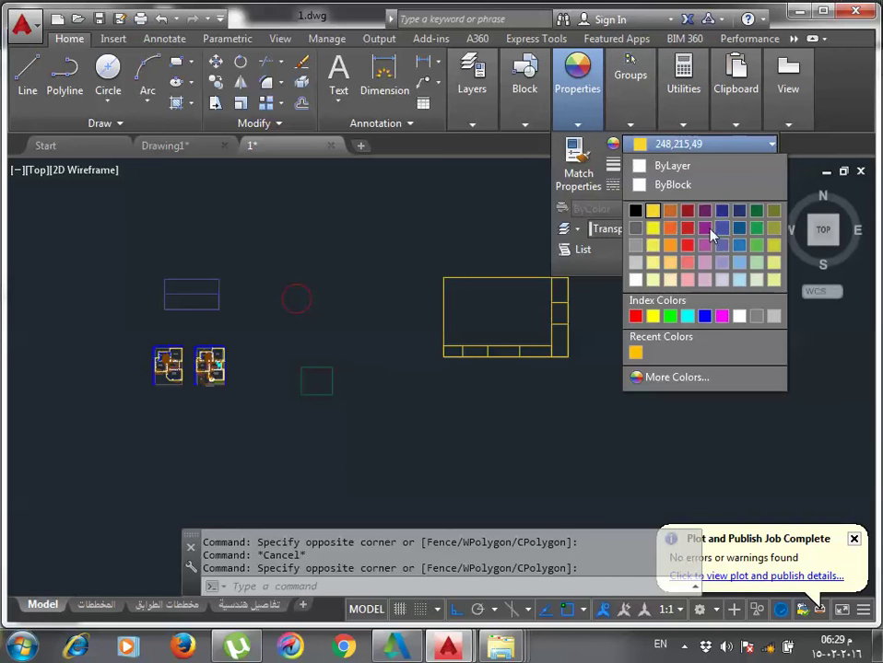
pyautogui.click(724, 214)
pyautogui.press('Escape')
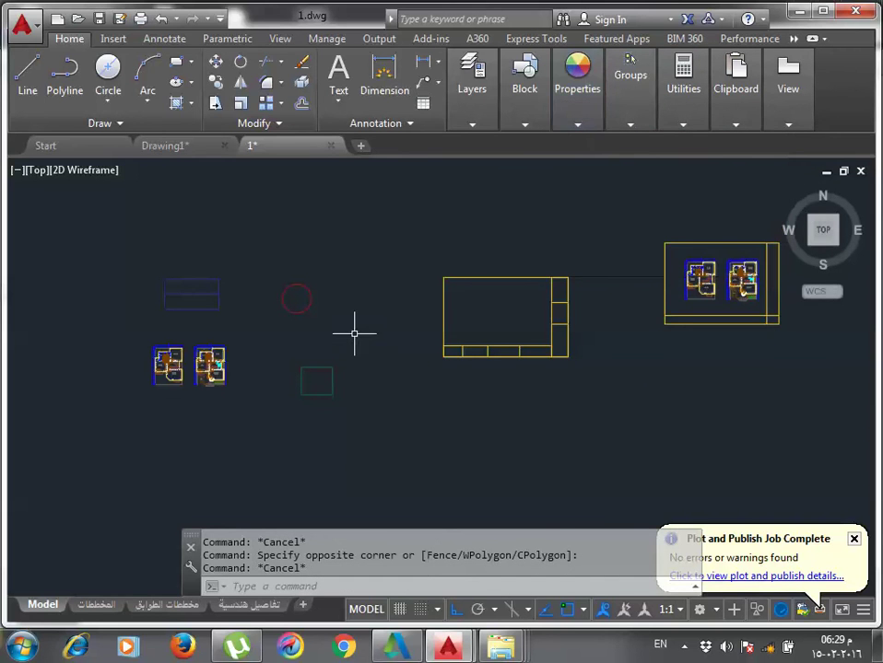
# Return to the تفاصيل هندسية layout and select its viewport.
pyautogui.scroll(-2, 171, 318)
pyautogui.scroll(3, 172, 318)
pyautogui.moveTo(195, 310); pyautogui.dragTo(313, 338, button='middle')
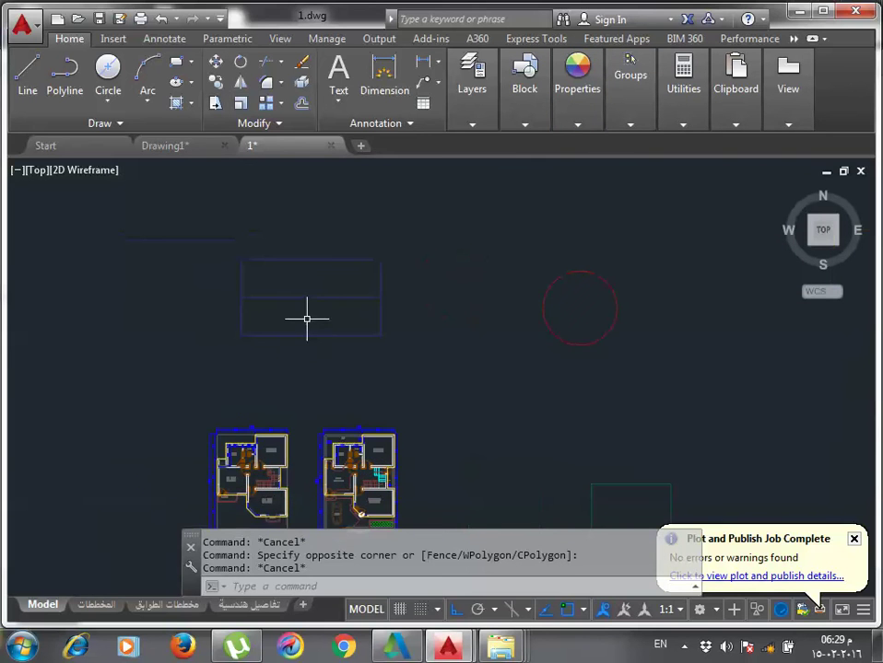
pyautogui.scroll(5, 383, 458)
pyautogui.click(387, 451)
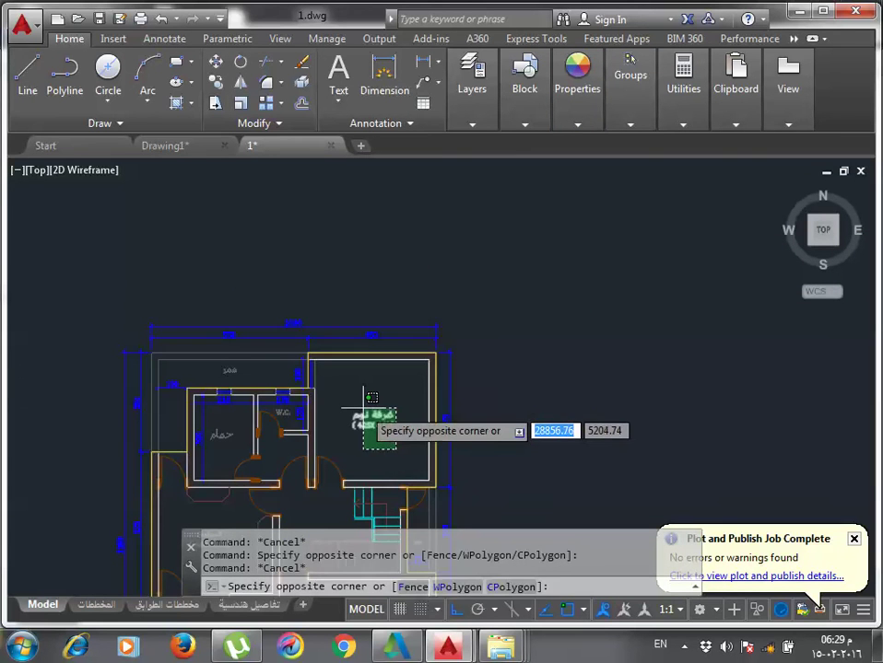
pyautogui.scroll(-2, 373, 399)
pyautogui.click(372, 399)
pyautogui.scroll(-3, 372, 398)
pyautogui.moveTo(369, 304); pyautogui.dragTo(313, 422, button='middle')
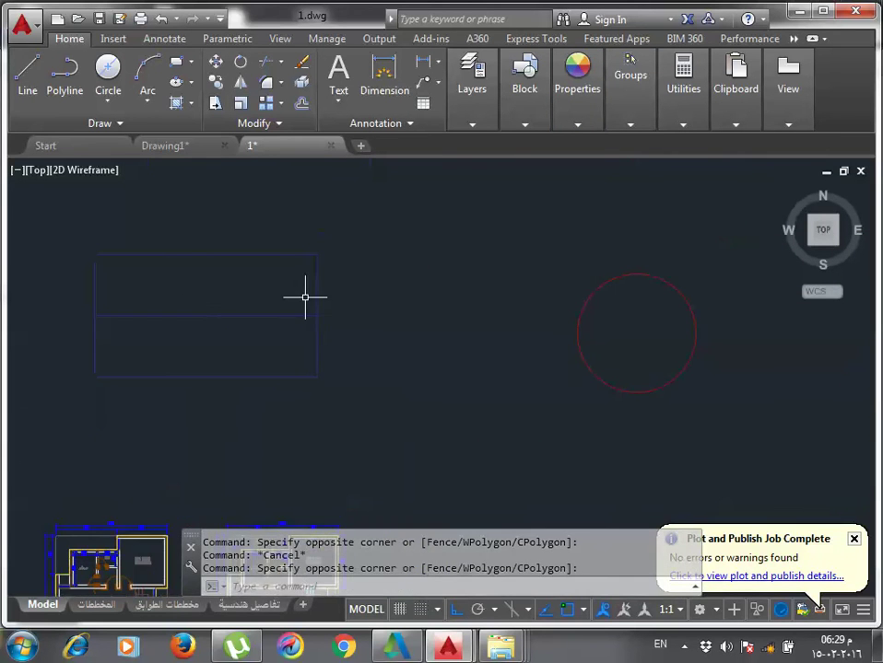
pyautogui.scroll(-4, 259, 273)
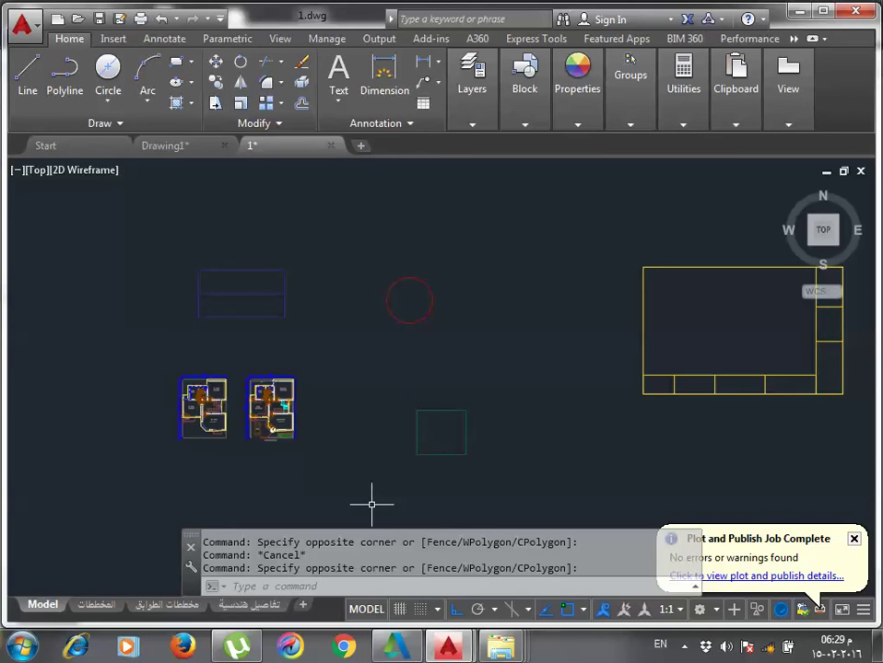
pyautogui.click(235, 608)
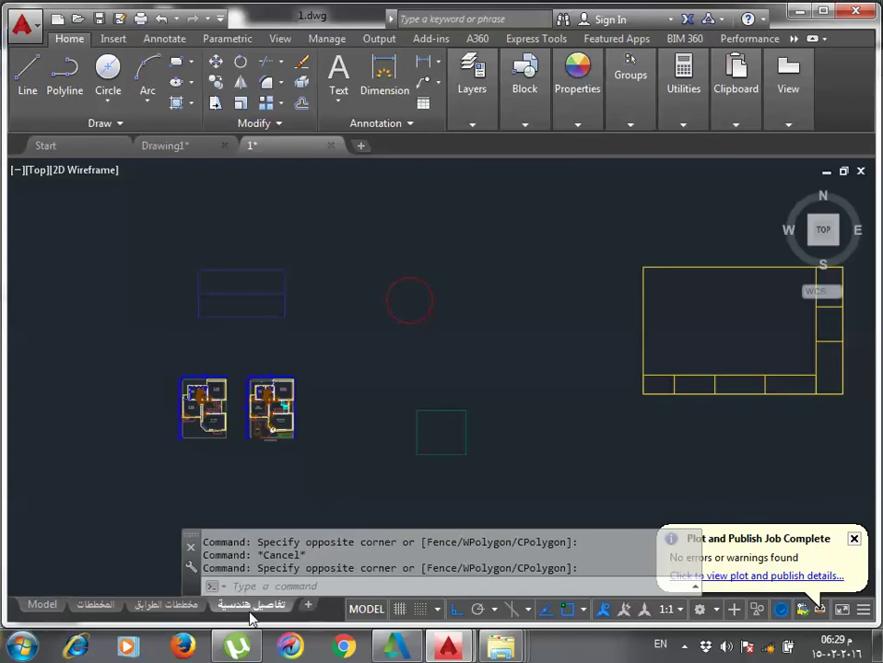
pyautogui.click(568, 419)
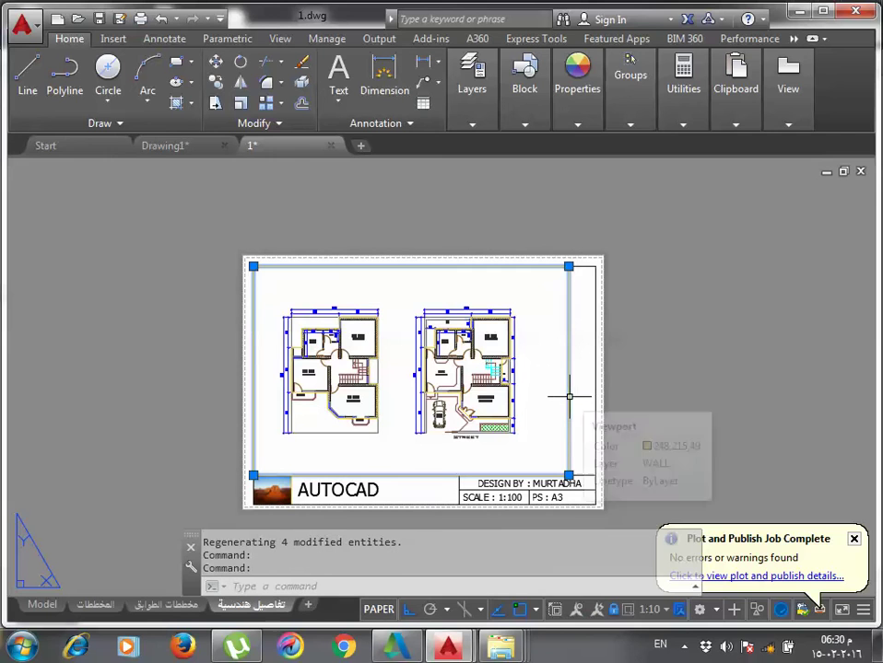
# Set the viewport's Display Locked to No and shrink it to an upper-left frame showing one plan.
pyautogui.rightClick(569, 396)
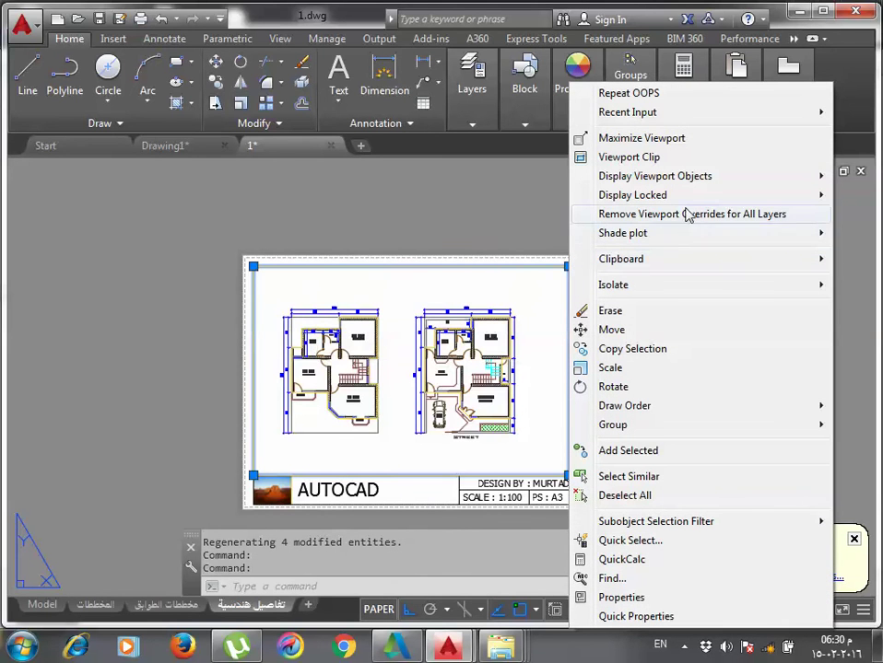
pyautogui.moveTo(632, 194)
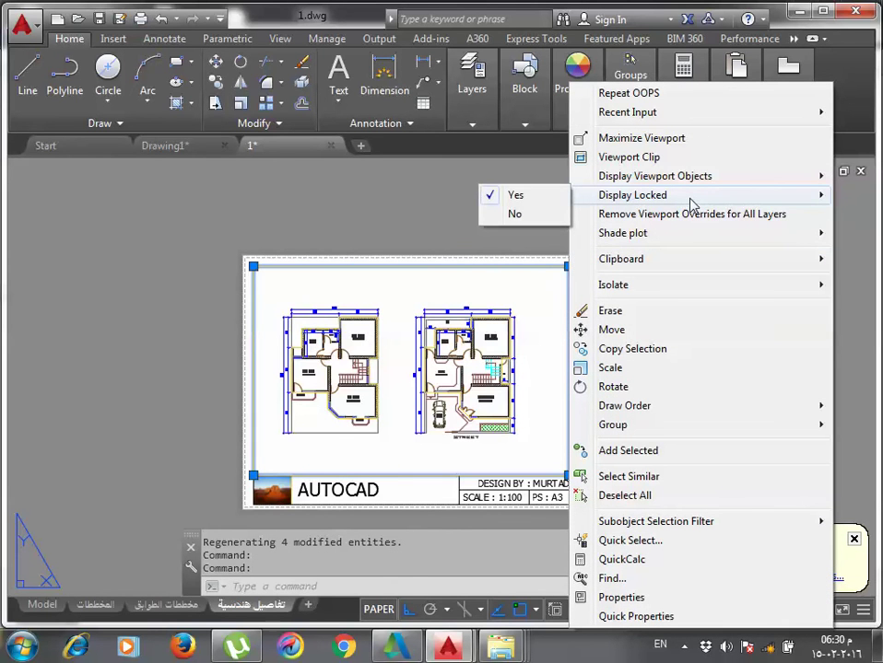
pyautogui.click(553, 219)
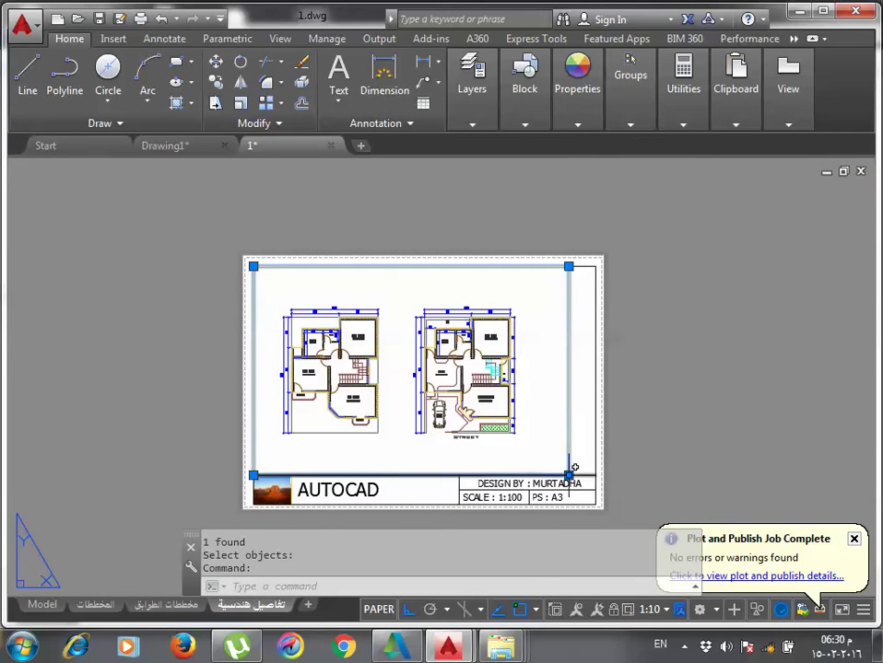
pyautogui.click(568, 476)
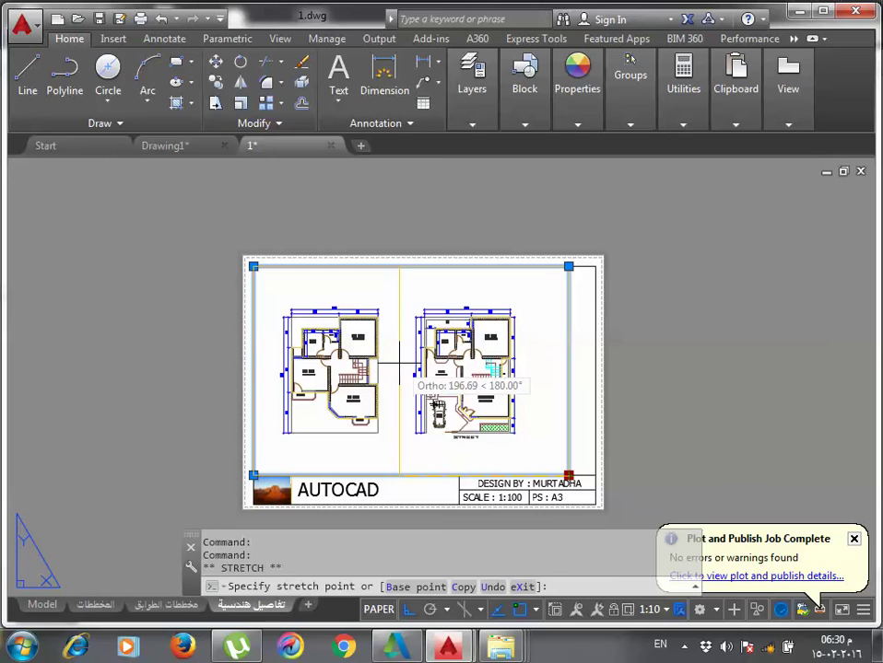
pyautogui.click(389, 368)
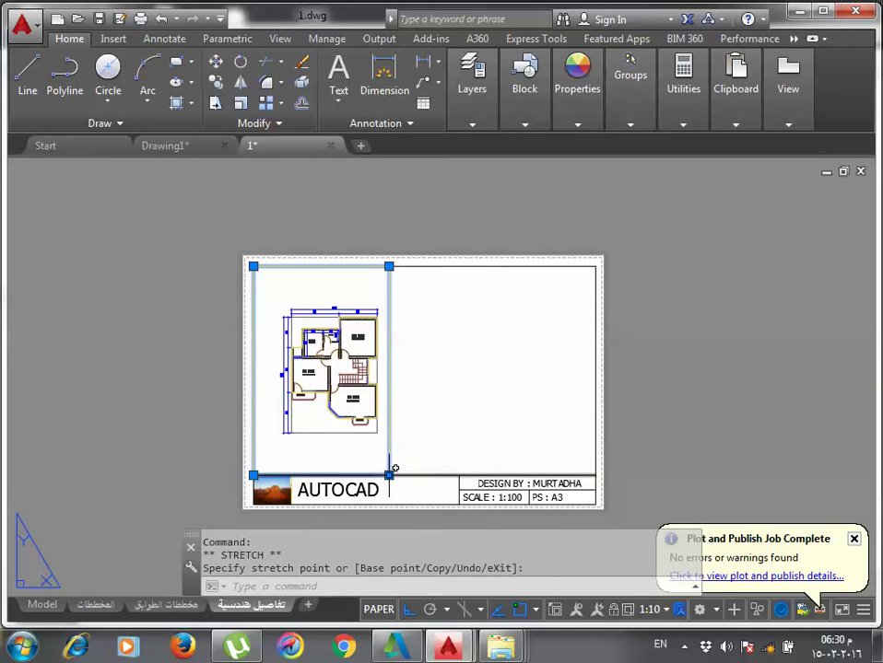
pyautogui.click(391, 474)
pyautogui.click(390, 475)
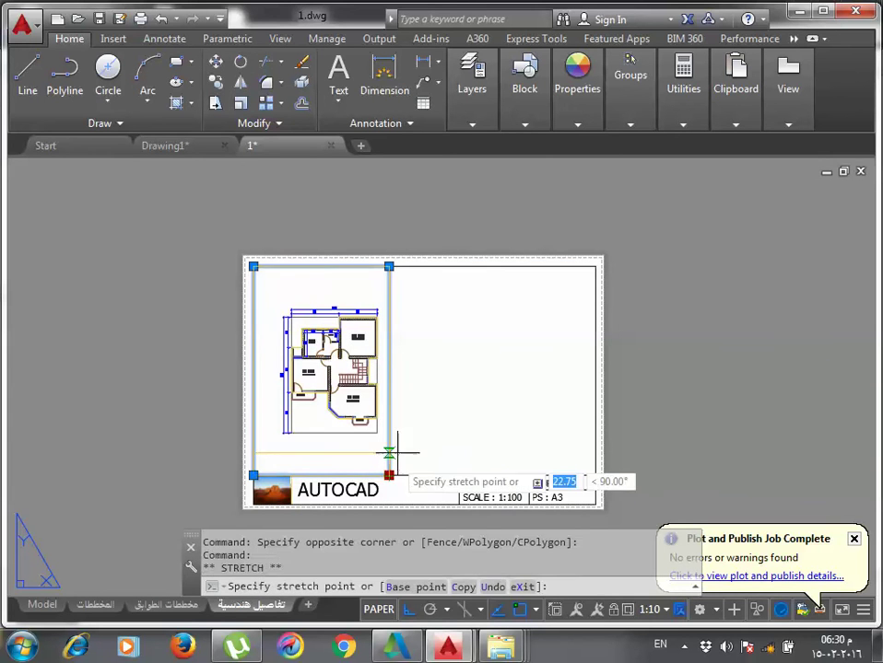
pyautogui.click(400, 401)
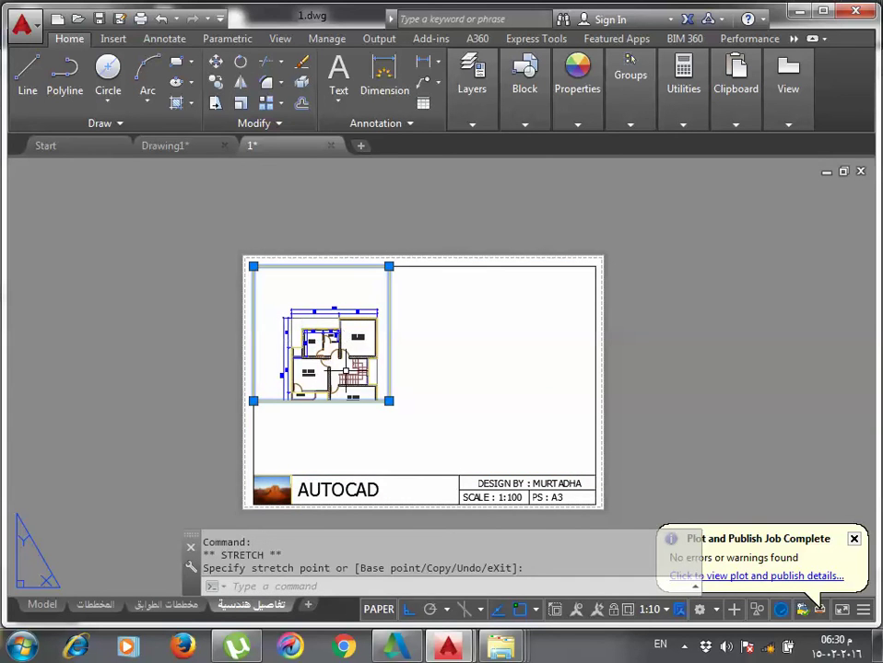
# Adjust the plan zoom inside the viewport, then copy and paste the viewport.
pyautogui.doubleClick(334, 346)
pyautogui.scroll(-2, 335, 346)
pyautogui.scroll(2, 334, 347)
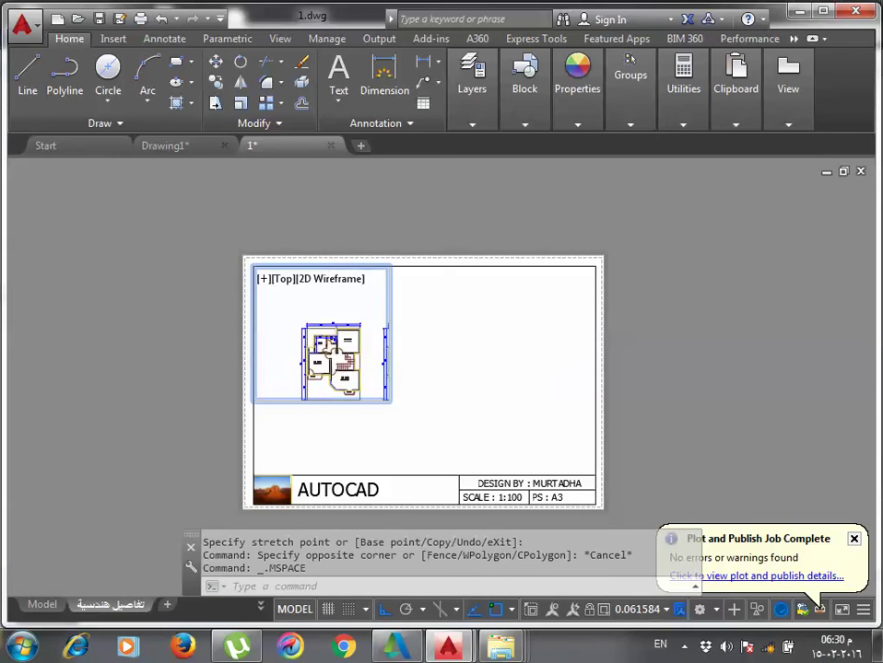
pyautogui.doubleClick(411, 336)
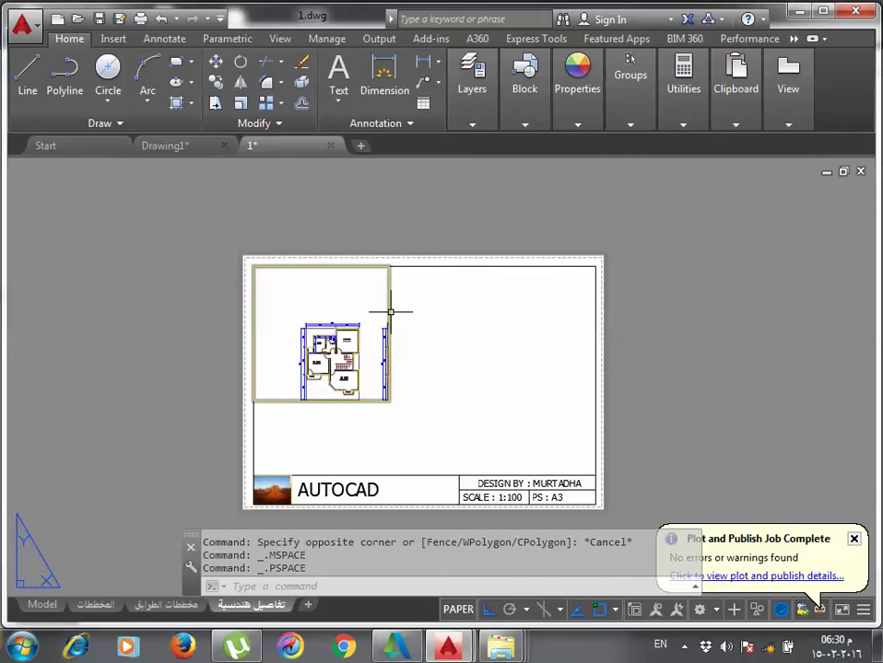
pyautogui.click(389, 311)
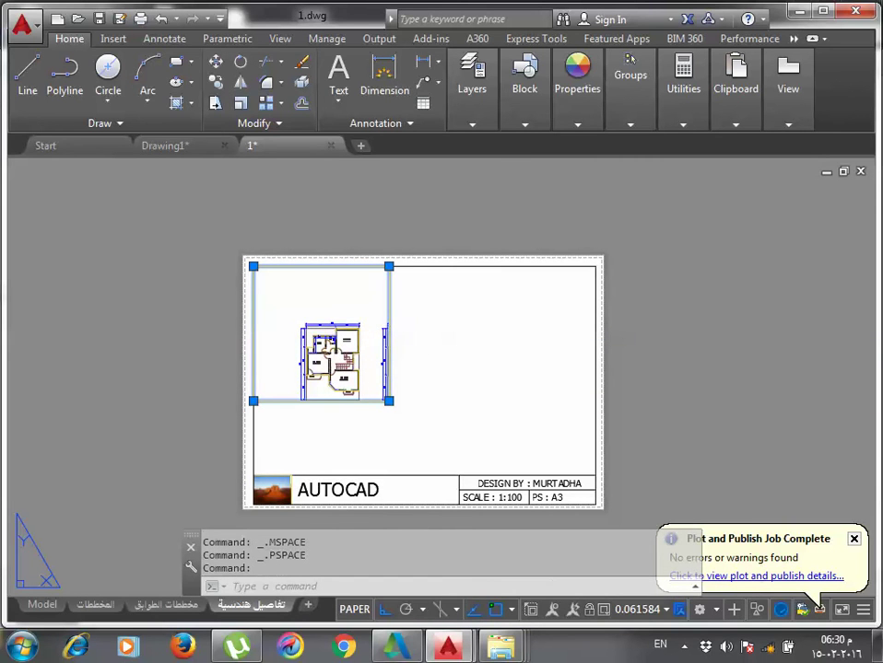
pyautogui.hotkey('ctrl', 'c')
pyautogui.hotkey('ctrl', 'v')
# Place the pasted viewport copies at the right side and bottom of the sheet.
pyautogui.click(415, 408)
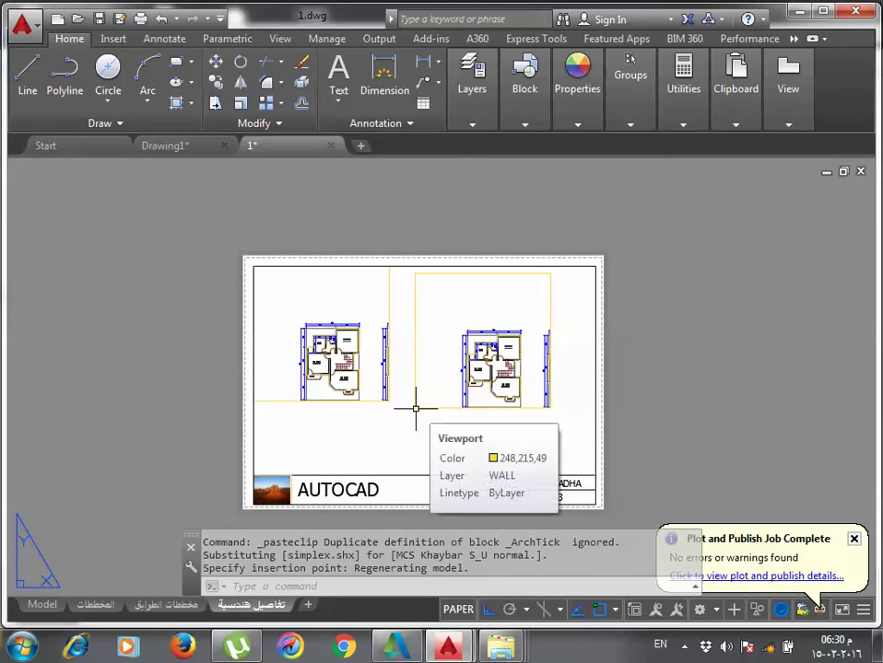
pyautogui.hotkey('ctrl', 'v')
pyautogui.click(339, 477)
pyautogui.press('Escape')
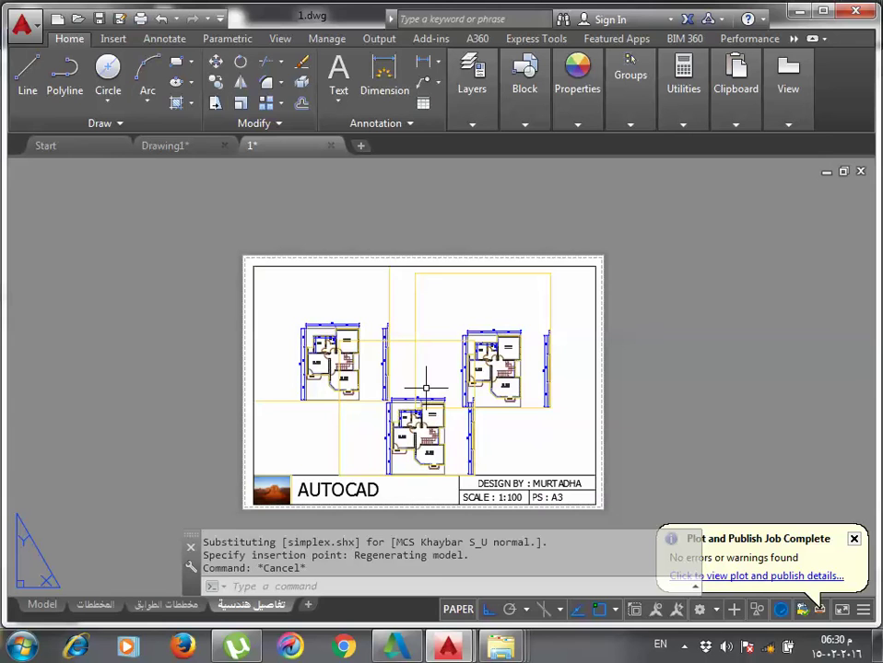
# Make the upper-left viewport shorter and stretch the right viewport to the sheet edge and title block.
pyautogui.click(388, 318)
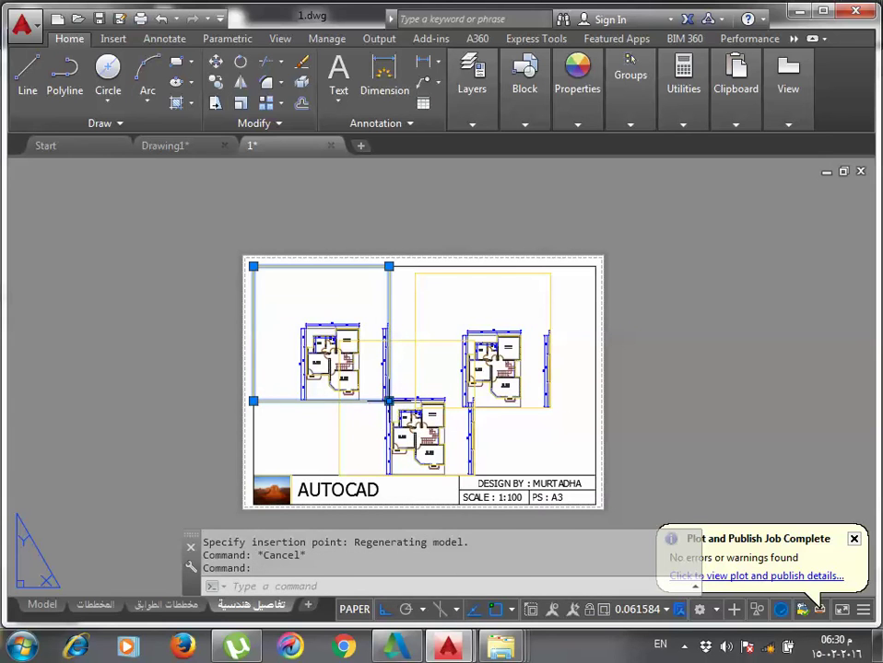
pyautogui.click(389, 401)
pyautogui.click(406, 340)
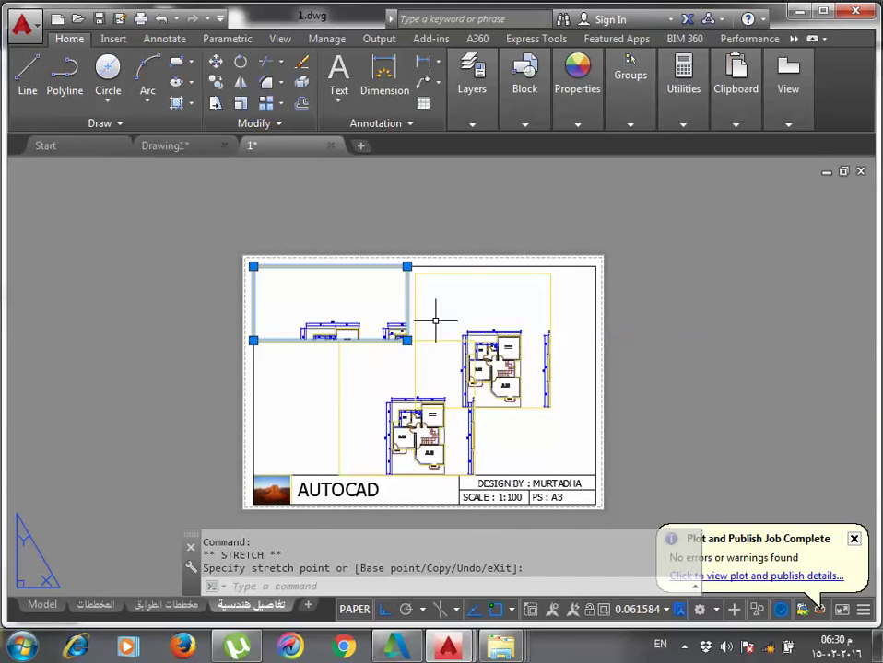
pyautogui.press('Escape')
pyautogui.click(414, 296)
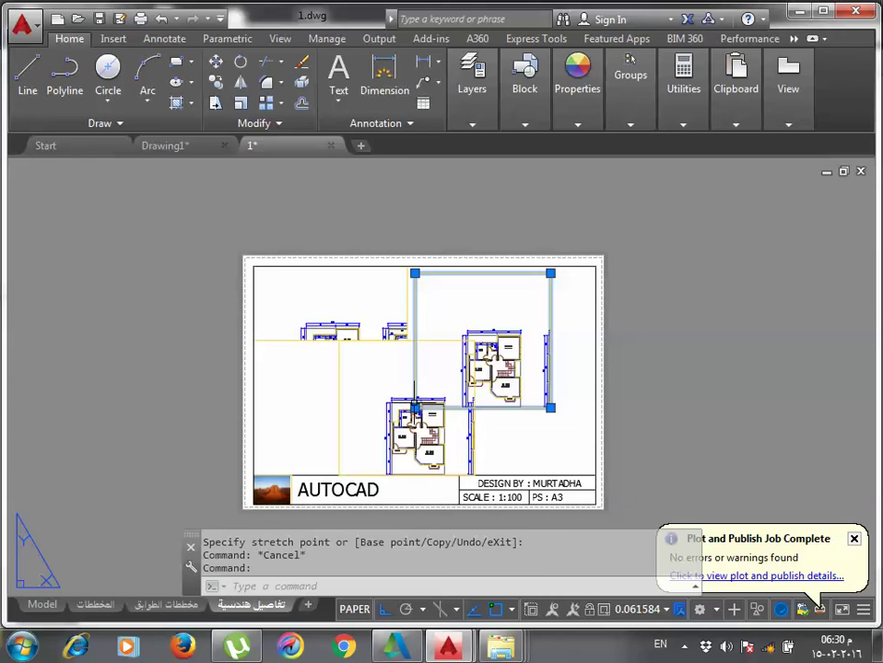
pyautogui.click(550, 407)
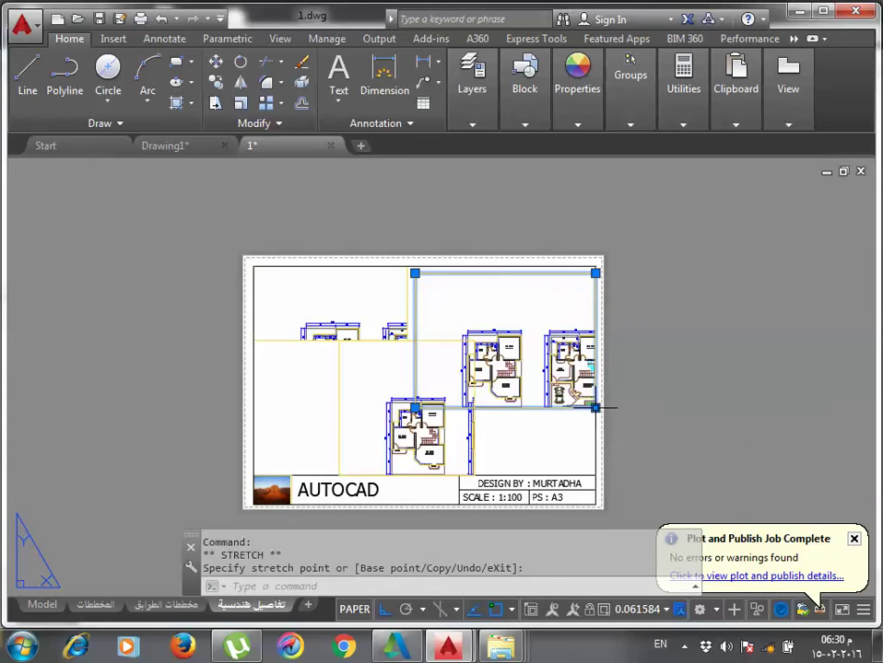
pyautogui.click(595, 407)
pyautogui.click(415, 407)
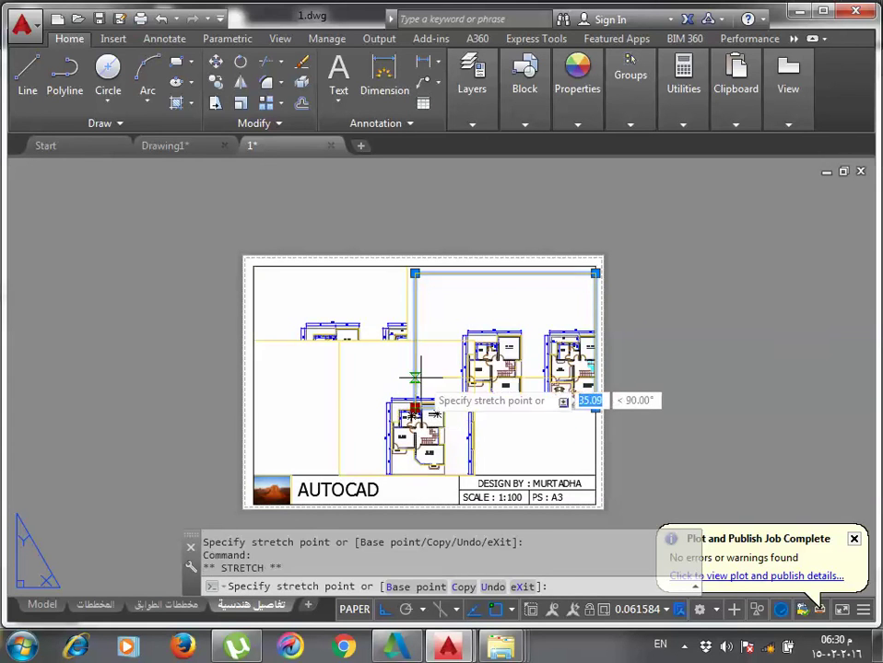
pyautogui.click(434, 474)
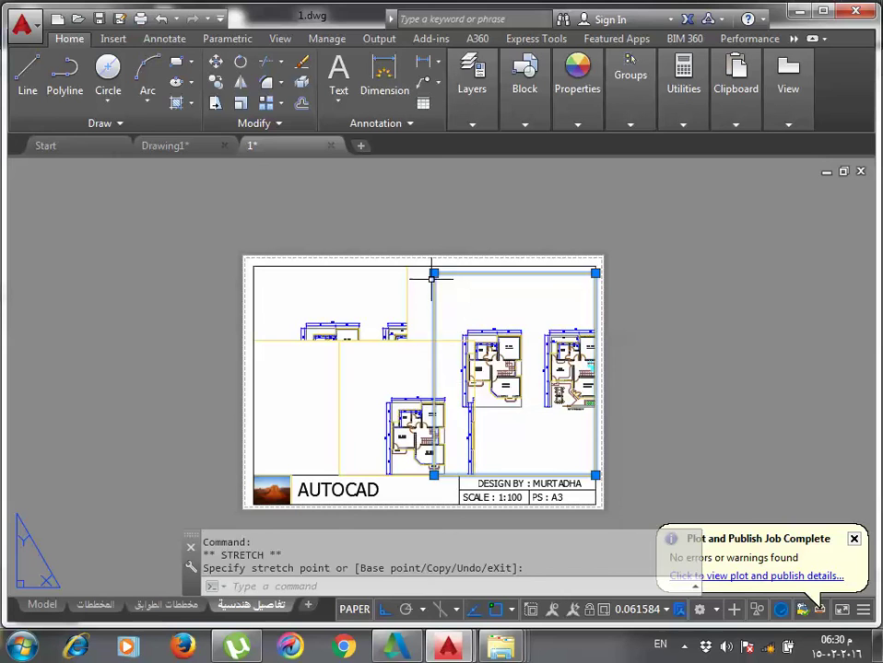
pyautogui.click(434, 274)
pyautogui.press('Escape')
pyautogui.press('Escape')
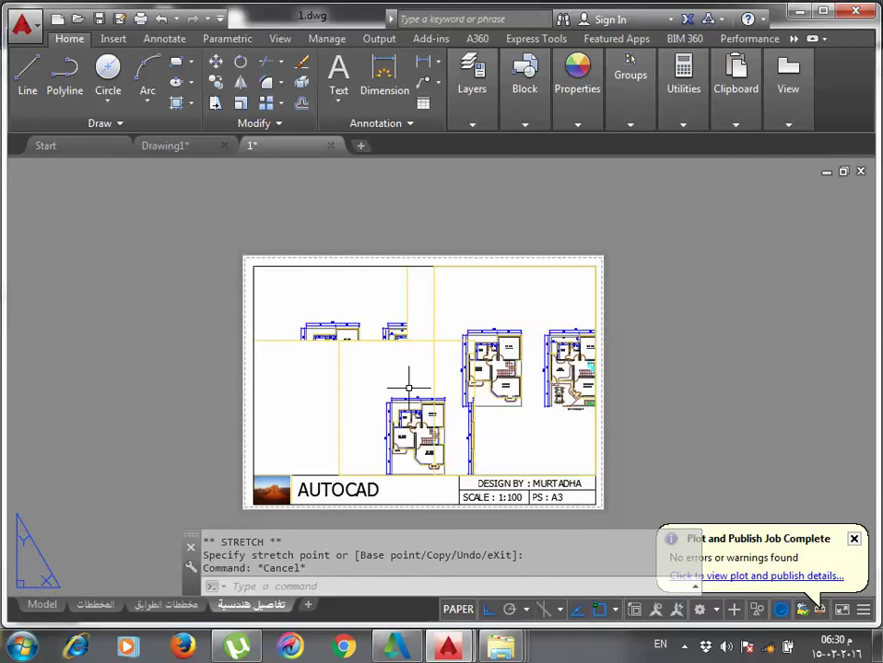
# Stretch the lower viewport from the sheet's left edge to the middle divider and raise its top.
pyautogui.click(408, 388)
pyautogui.click(347, 424)
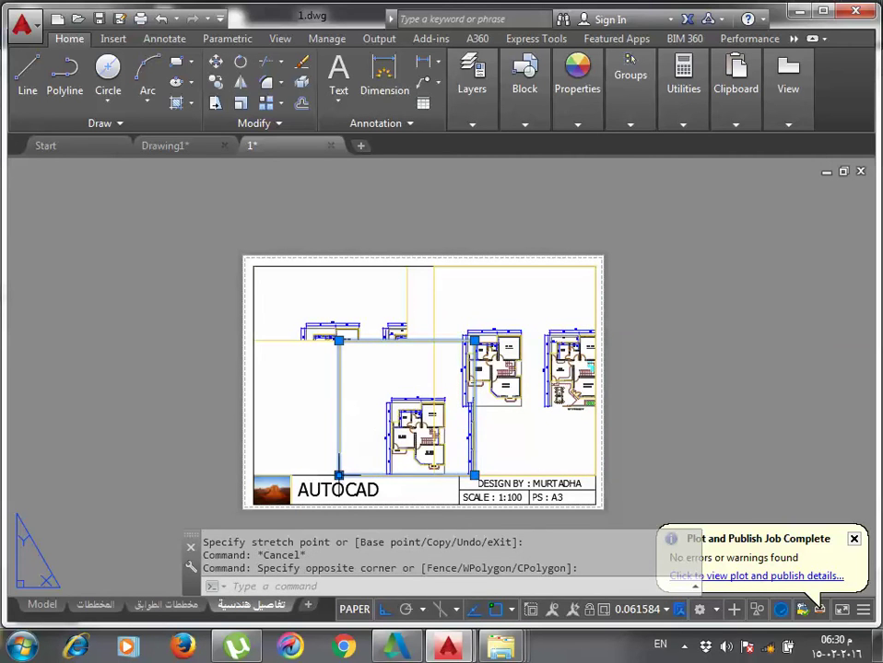
pyautogui.click(339, 477)
pyautogui.click(254, 476)
pyautogui.click(474, 477)
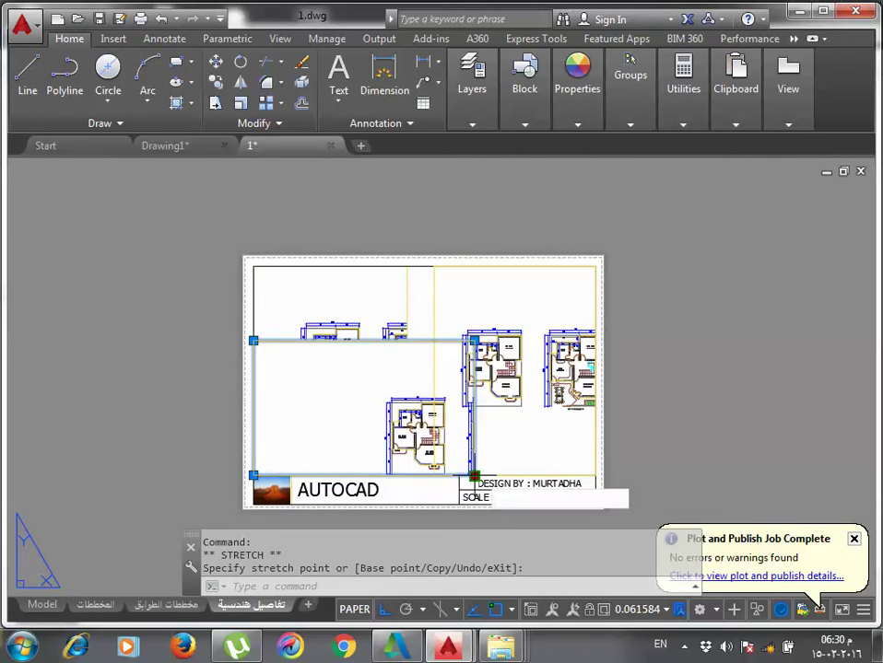
pyautogui.click(434, 477)
pyautogui.click(434, 341)
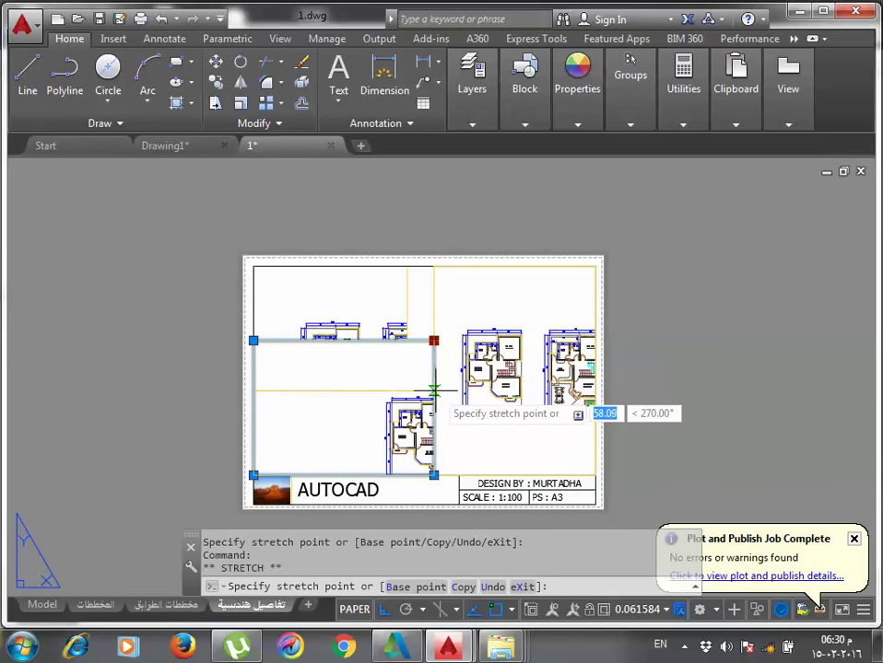
pyautogui.click(434, 367)
pyautogui.press('Escape')
# Extend the upper-left viewport down to meet the lower viewport.
pyautogui.click(378, 327)
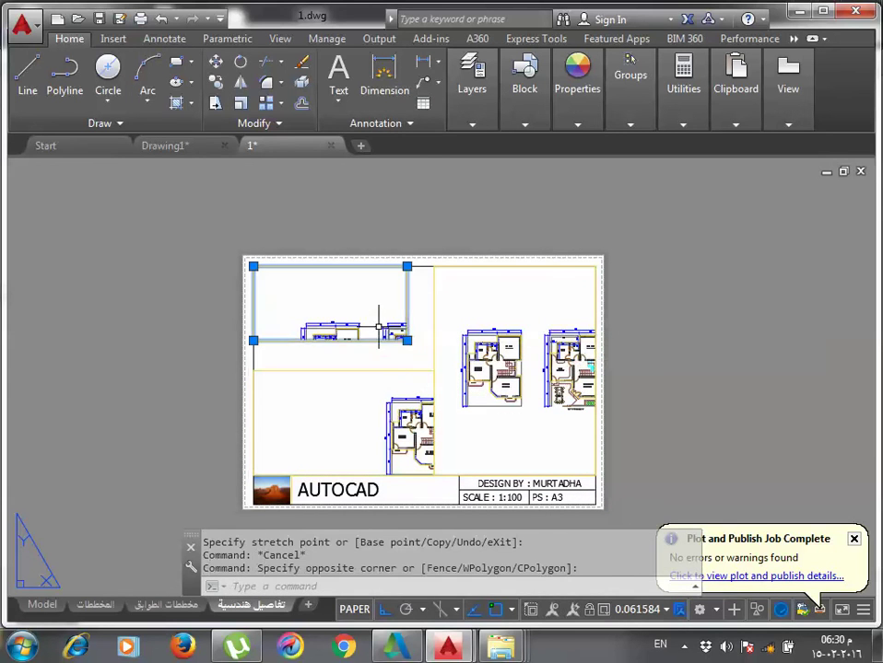
pyautogui.click(403, 339)
pyautogui.click(407, 341)
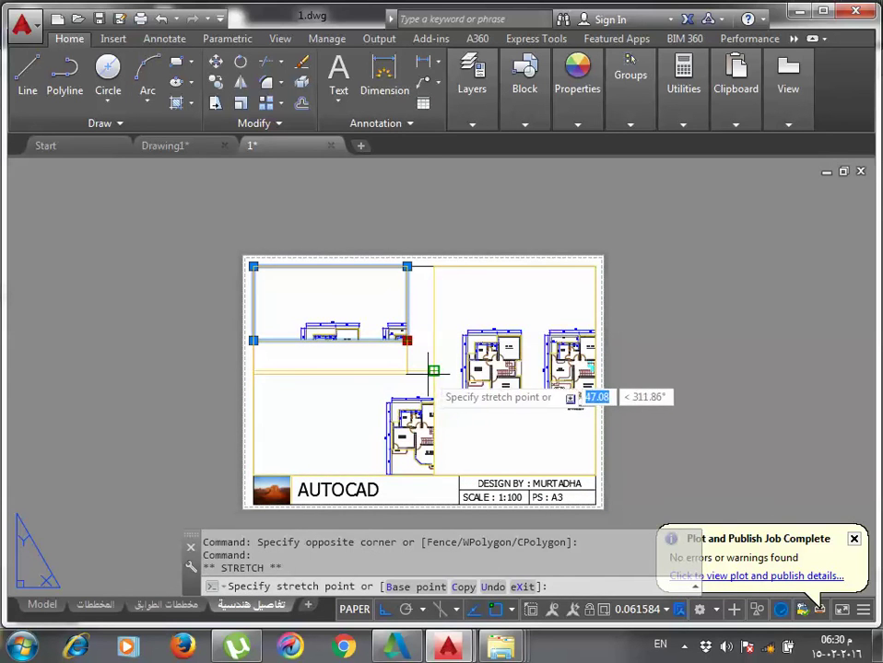
pyautogui.click(434, 371)
pyautogui.press('Escape')
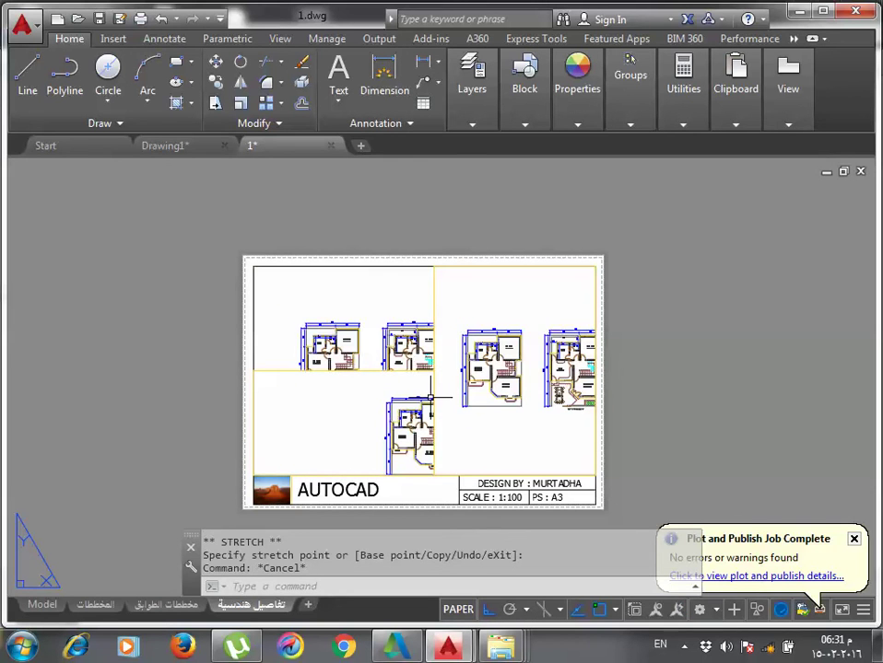
# Activate the viewports in turn and clear the stray selections.
pyautogui.doubleClick(339, 318)
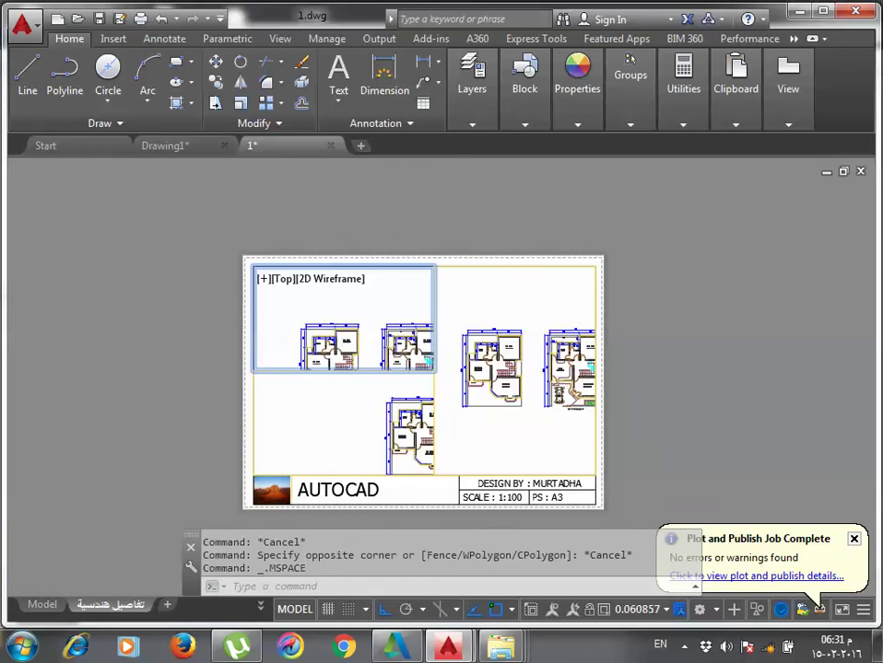
pyautogui.scroll(-5, 341, 324)
pyautogui.click(321, 404)
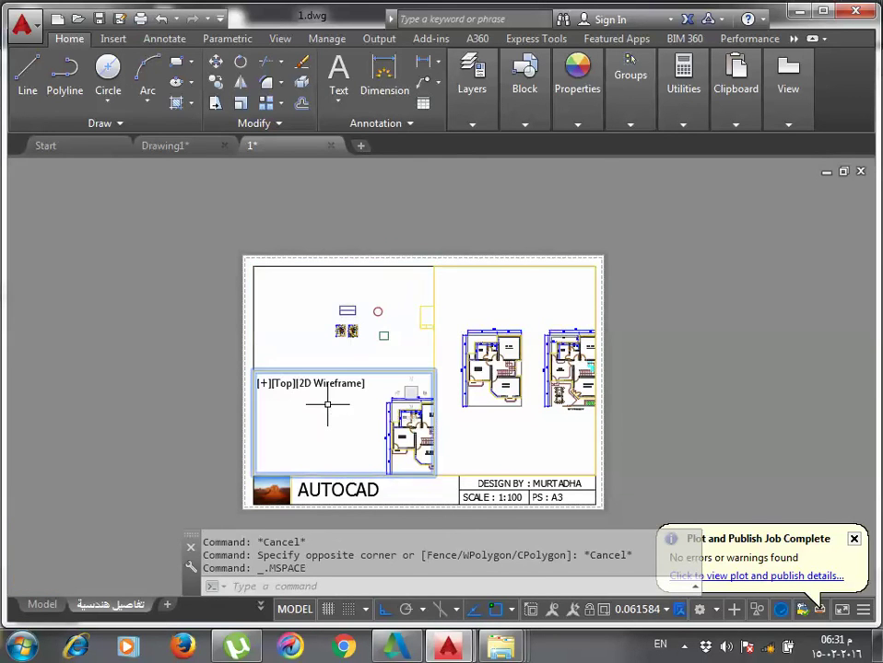
pyautogui.click(324, 403)
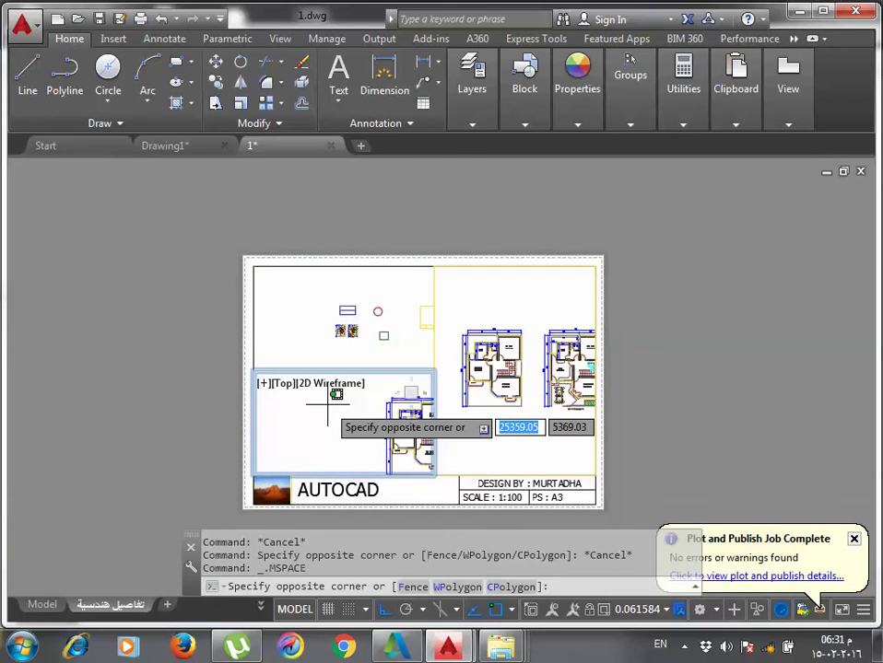
pyautogui.click(542, 437)
pyautogui.click(540, 444)
pyautogui.scroll(-4, 540, 444)
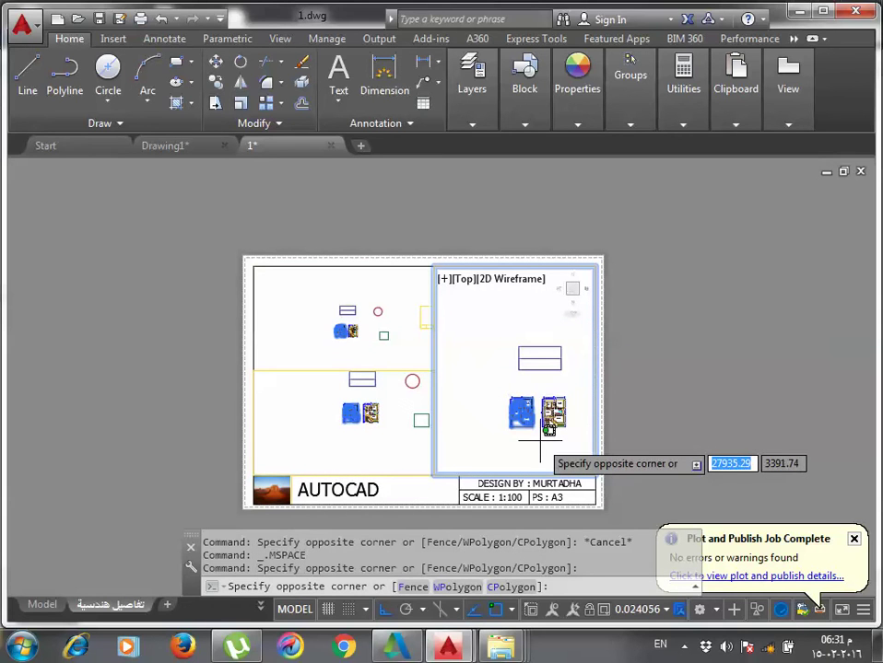
pyautogui.press('Escape')
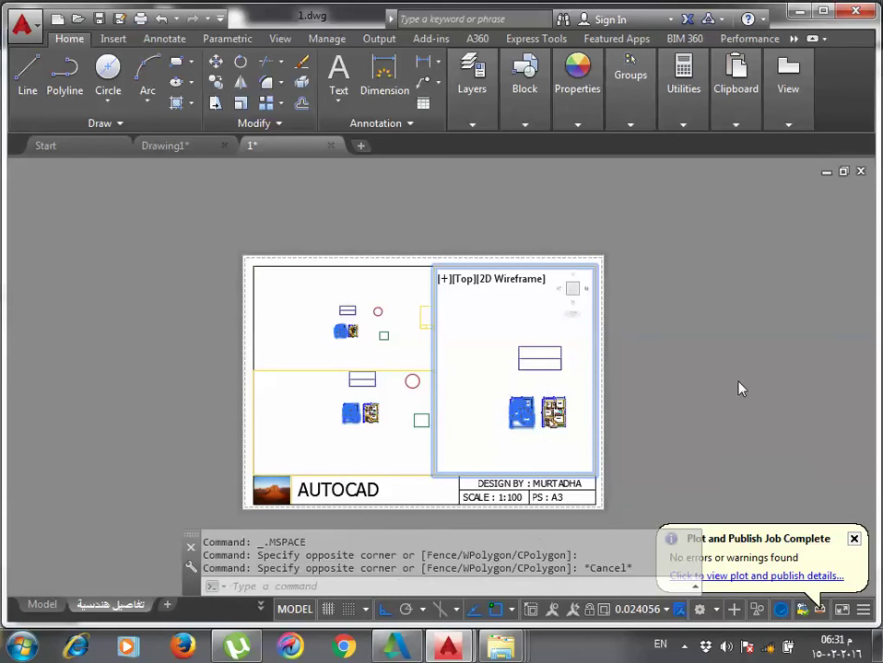
pyautogui.click(390, 426)
pyautogui.press('Escape')
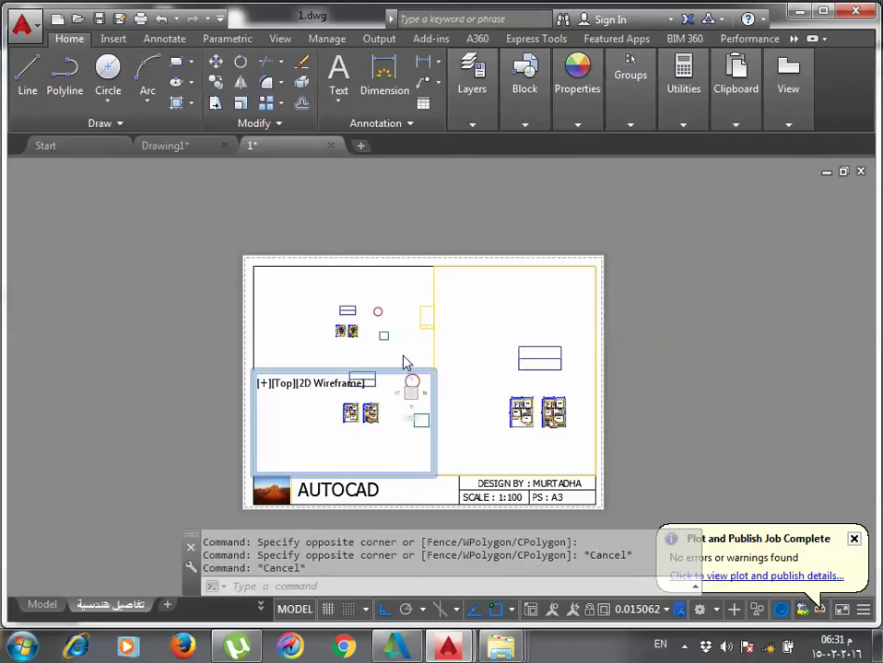
pyautogui.press('Escape')
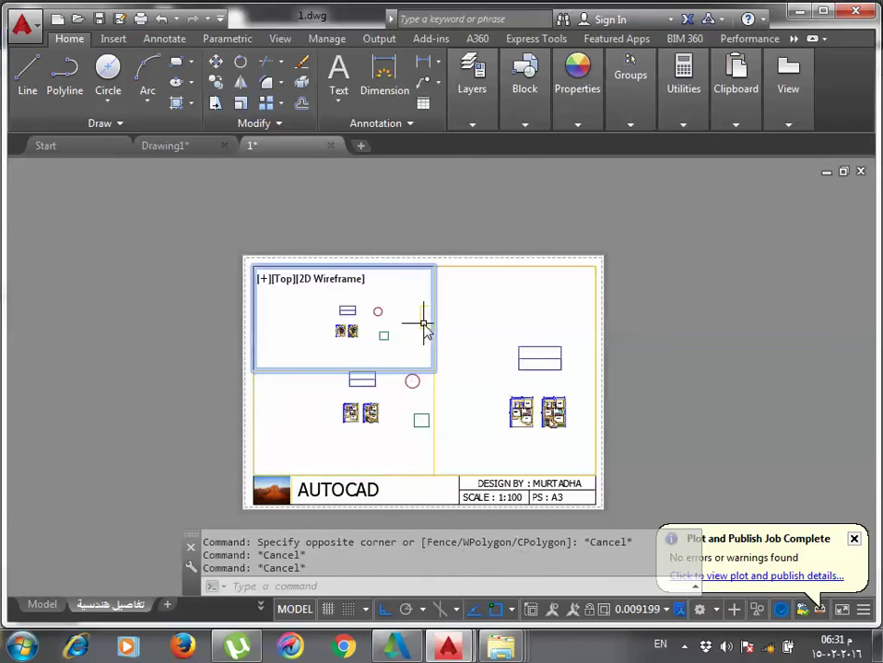
# Zoom and pan the upper-left viewport to centre the red circle.
pyautogui.click(417, 330)
pyautogui.press('Escape')
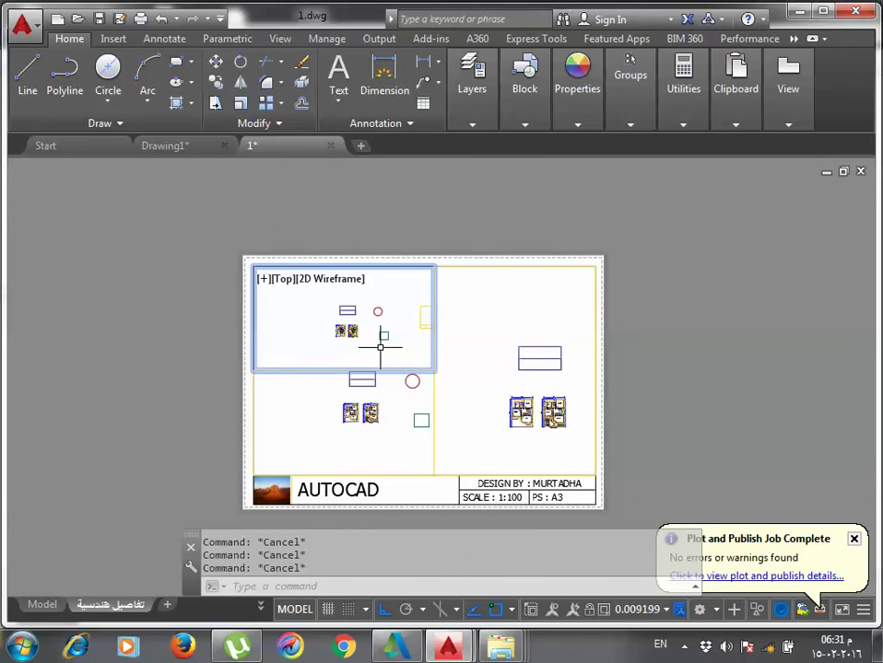
pyautogui.click(416, 301)
pyautogui.scroll(2, 377, 294)
pyautogui.click(366, 296)
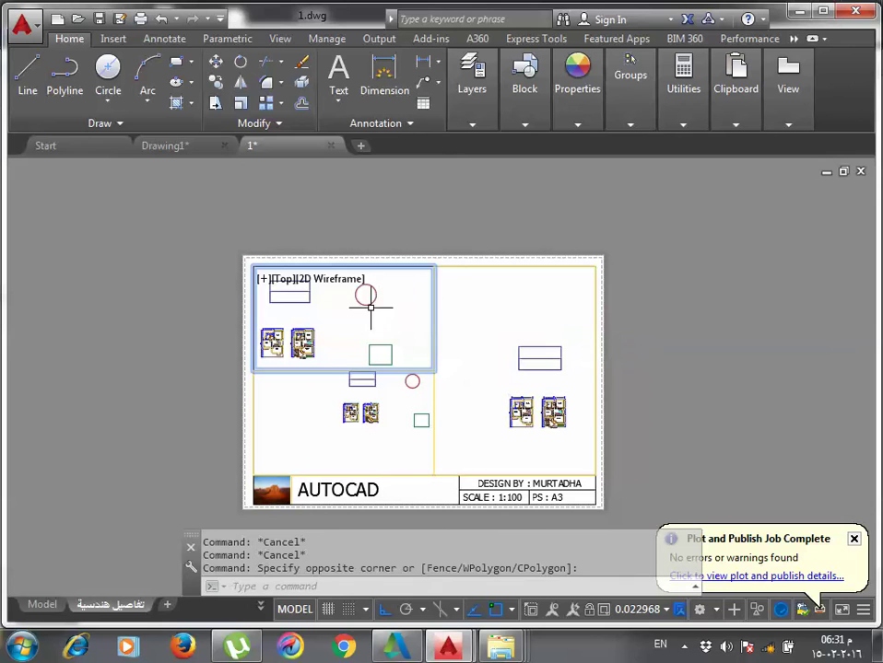
pyautogui.scroll(2, 366, 300)
pyautogui.moveTo(366, 298); pyautogui.dragTo(343, 326, button='middle')
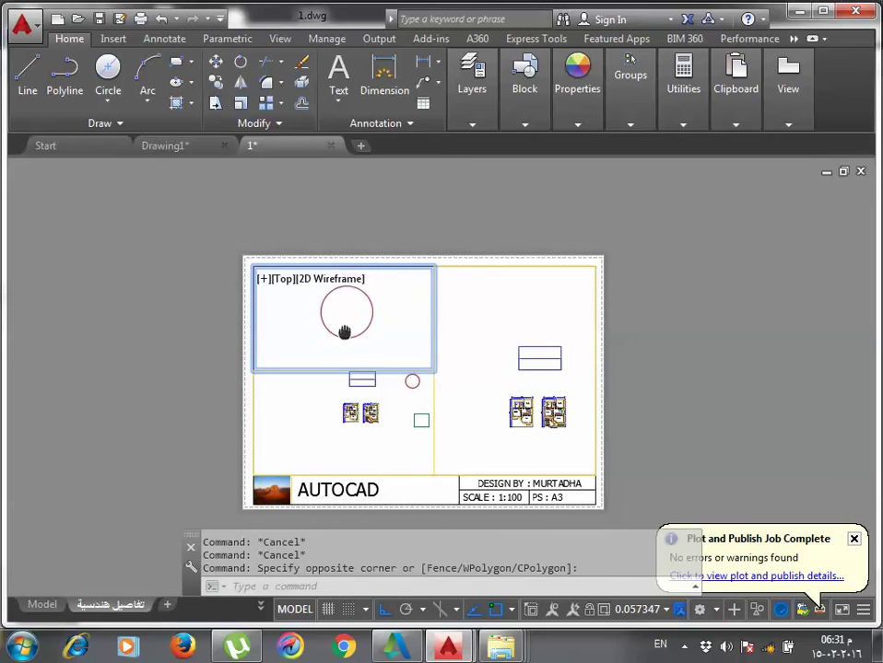
# Zoom and pan the right viewport to centre the green square.
pyautogui.click(483, 339)
pyautogui.click(491, 356)
pyautogui.scroll(-3, 492, 359)
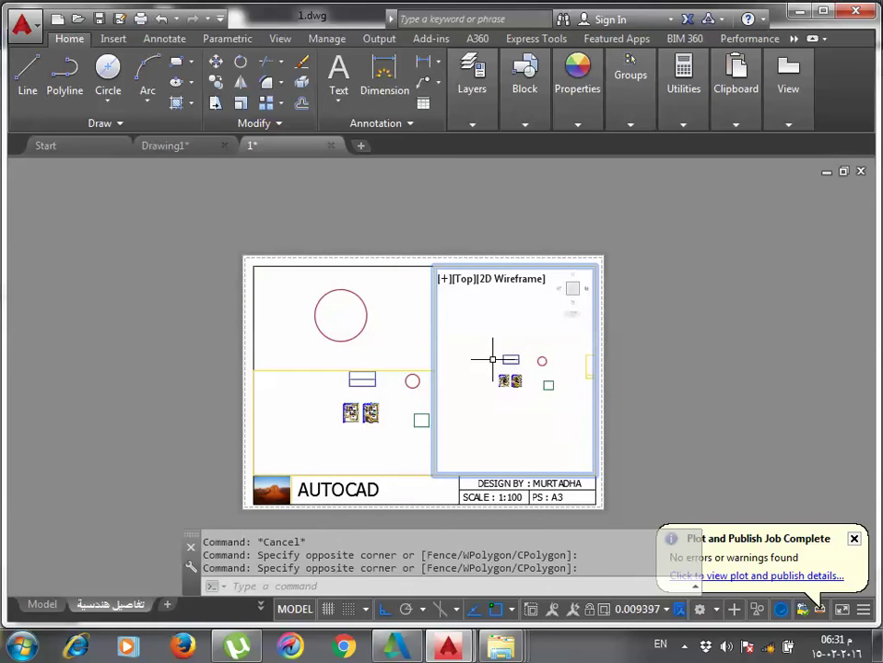
pyautogui.scroll(2, 532, 366)
pyautogui.scroll(2, 486, 387)
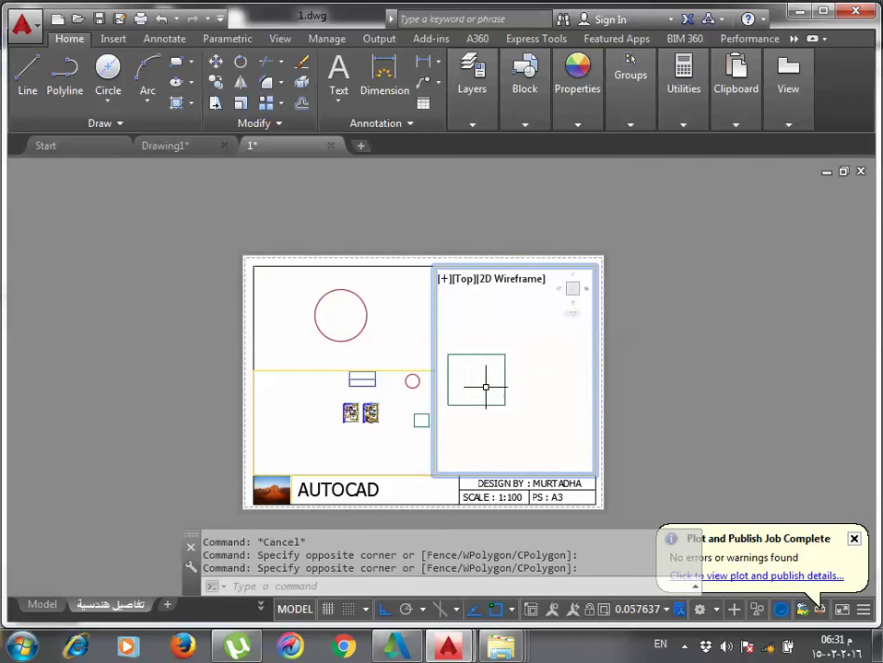
pyautogui.scroll(1, 490, 387)
pyautogui.moveTo(490, 387)
pyautogui.mouseDown(button='middle')
pyautogui.moveTo(573, 401)
pyautogui.moveTo(533, 380)
pyautogui.mouseUp(button='middle')
pyautogui.scroll(-1, 561, 404)
# Frame the divided rectangle in the lower-left viewport, then return to paper space.
pyautogui.click(390, 443)
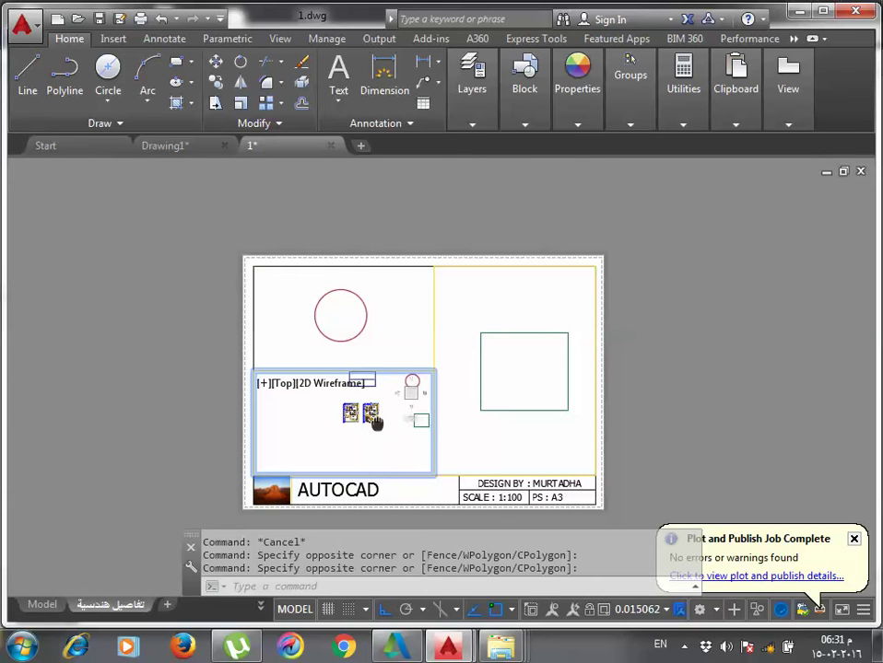
pyautogui.moveTo(378, 421); pyautogui.dragTo(365, 460, button='middle')
pyautogui.scroll(1, 368, 451)
pyautogui.scroll(1, 368, 443)
pyautogui.scroll(1, 369, 449)
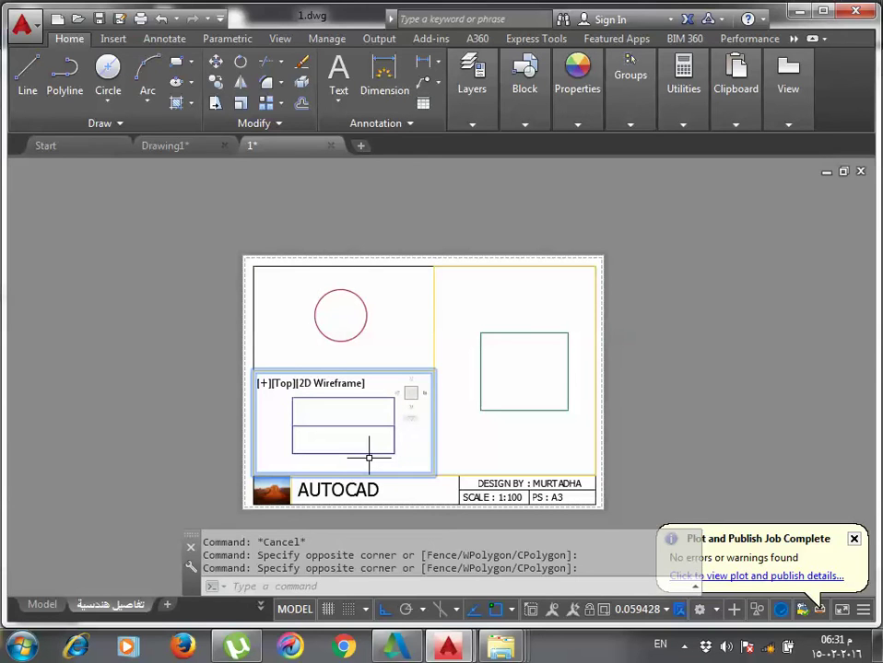
pyautogui.doubleClick(604, 482)
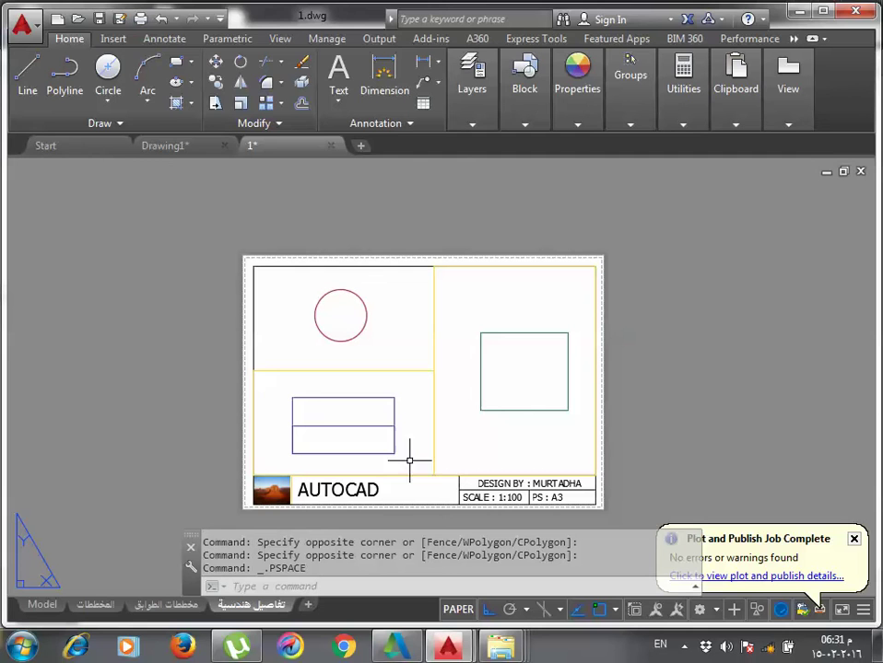
pyautogui.click(254, 390)
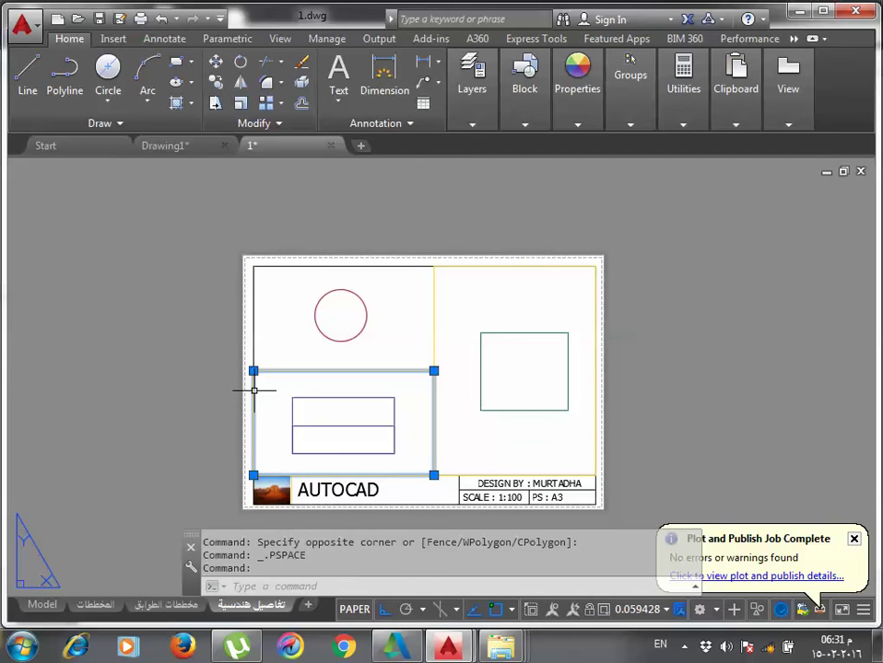
# Set the lower-left viewport to 1:20, lock its display, and delete the sheet-sized viewport.
pyautogui.rightClick(254, 391)
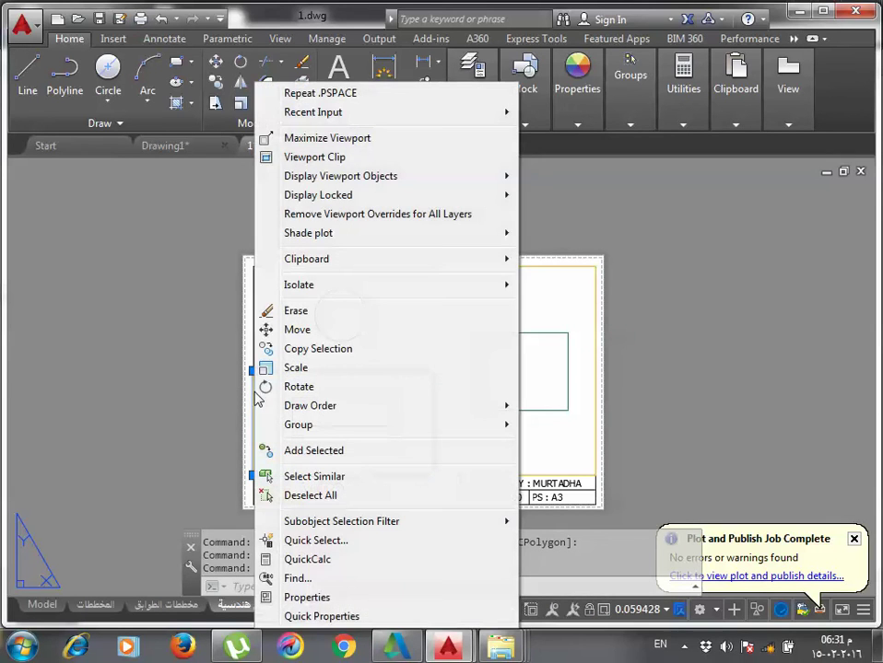
pyautogui.click(307, 597)
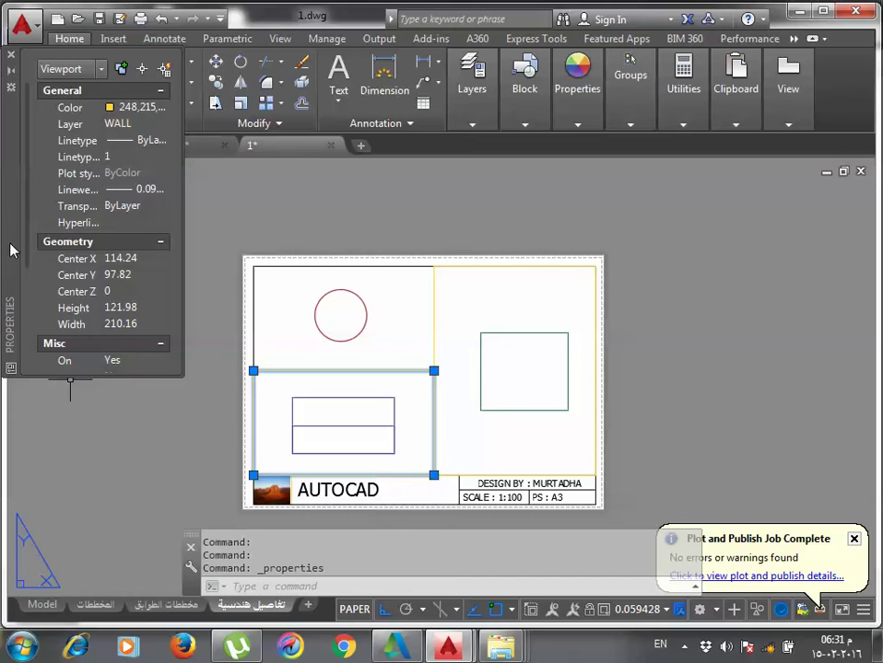
pyautogui.scroll(-5, 19, 304)
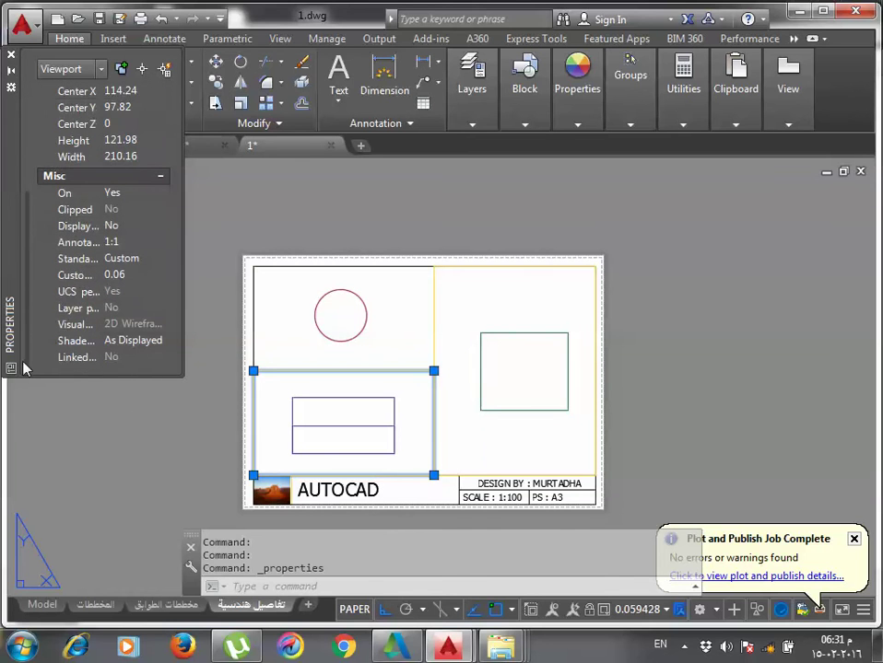
pyautogui.click(138, 276)
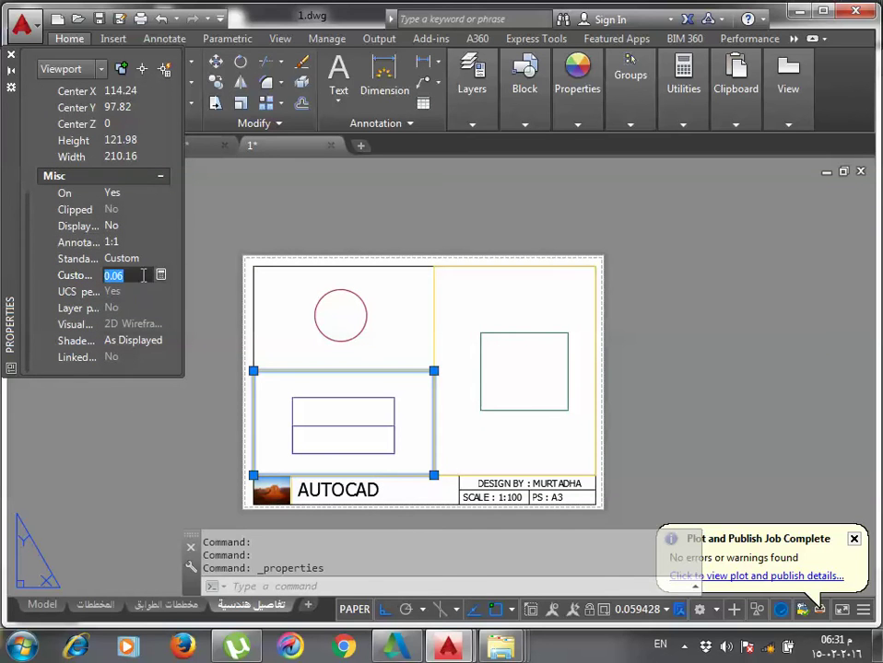
pyautogui.click(145, 257)
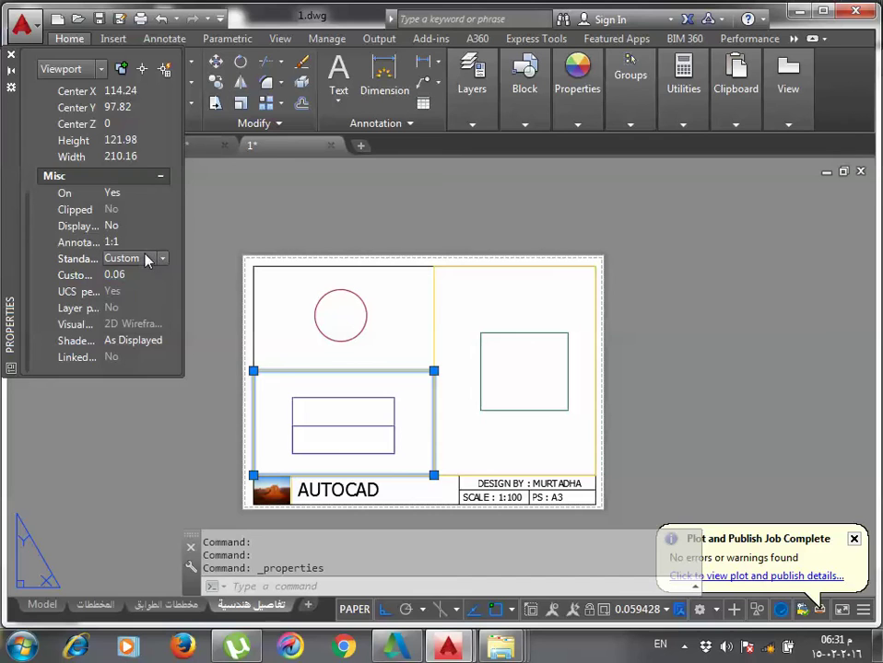
pyautogui.click(160, 258)
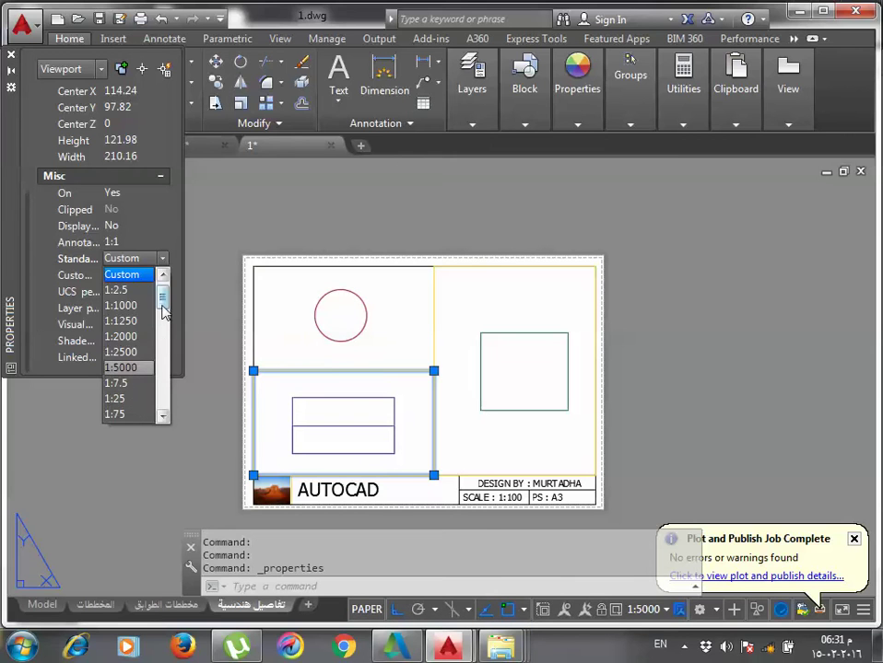
pyautogui.moveTo(163, 296)
pyautogui.mouseDown()
pyautogui.moveTo(162, 369)
pyautogui.moveTo(163, 339)
pyautogui.mouseUp()
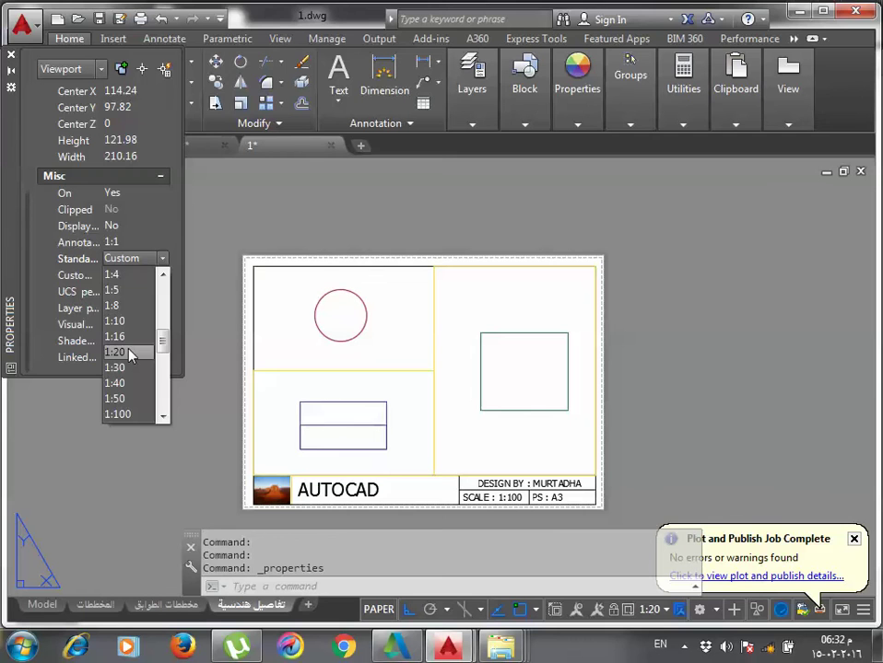
pyautogui.click(131, 356)
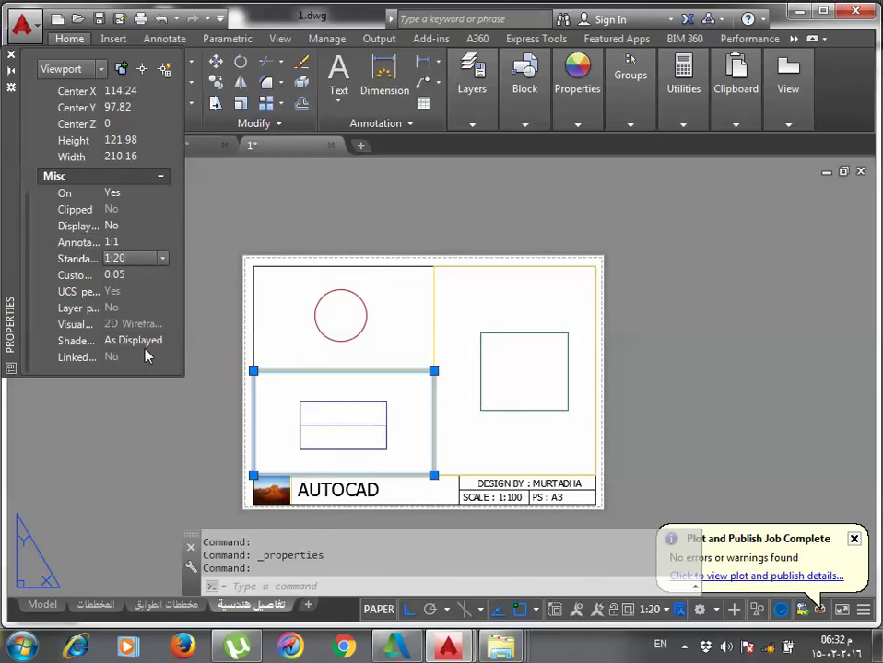
pyautogui.rightClick(254, 396)
pyautogui.moveTo(316, 195)
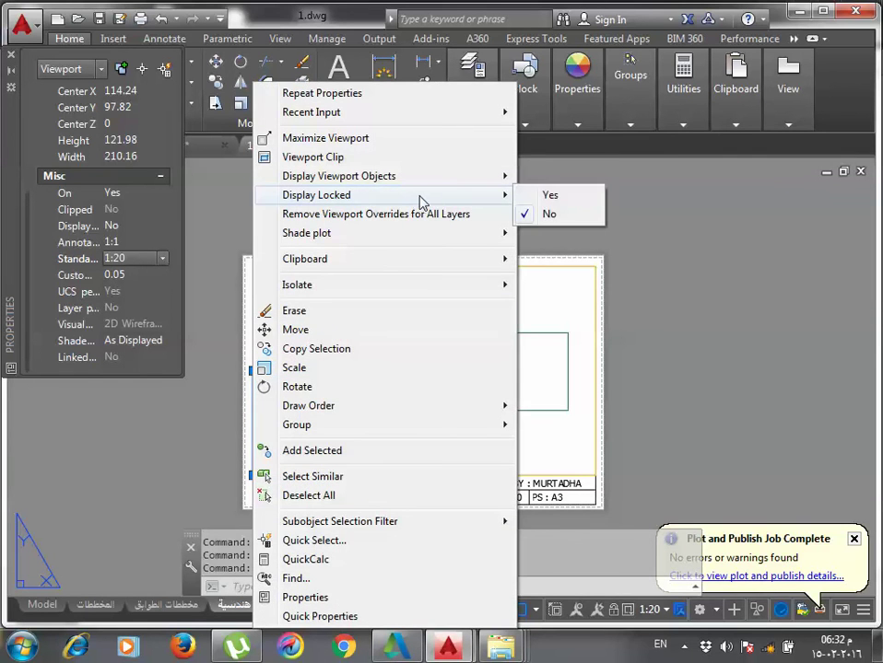
pyautogui.click(530, 194)
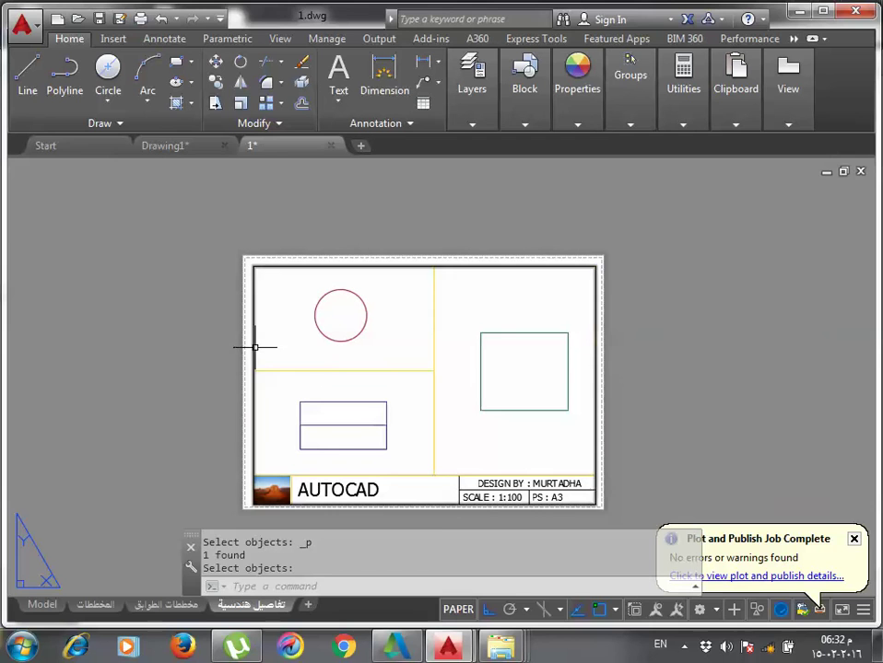
pyautogui.press('Return')
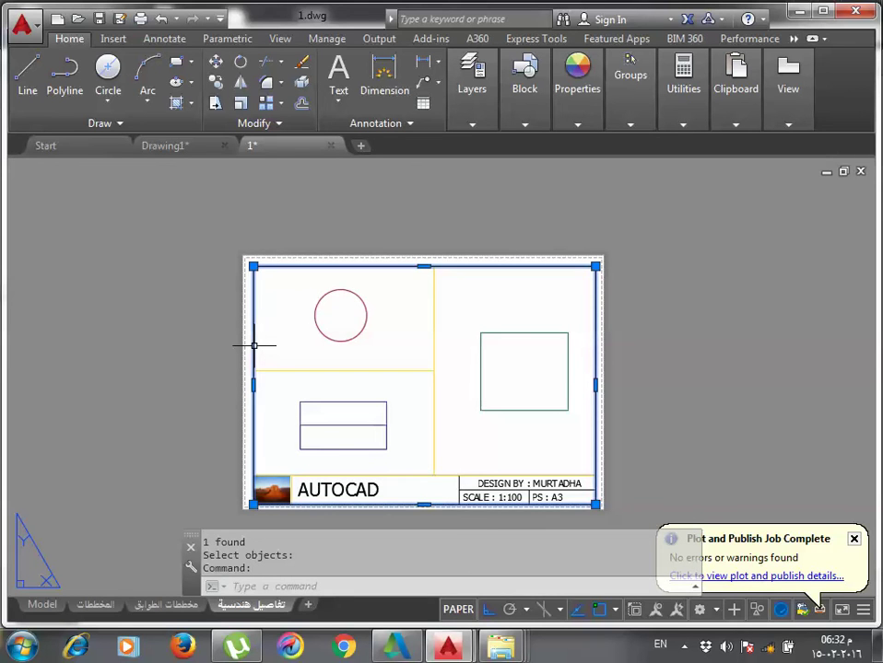
pyautogui.press('Delete')
# Set the red-circle viewport to standard scale 1:25 and lock its display.
pyautogui.click(254, 346)
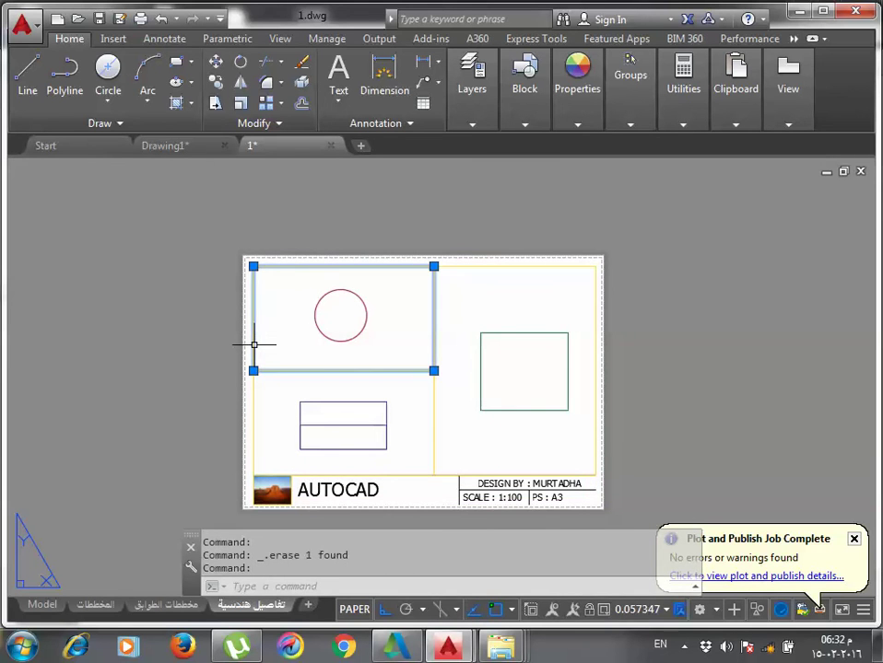
pyautogui.moveTo(255, 346)
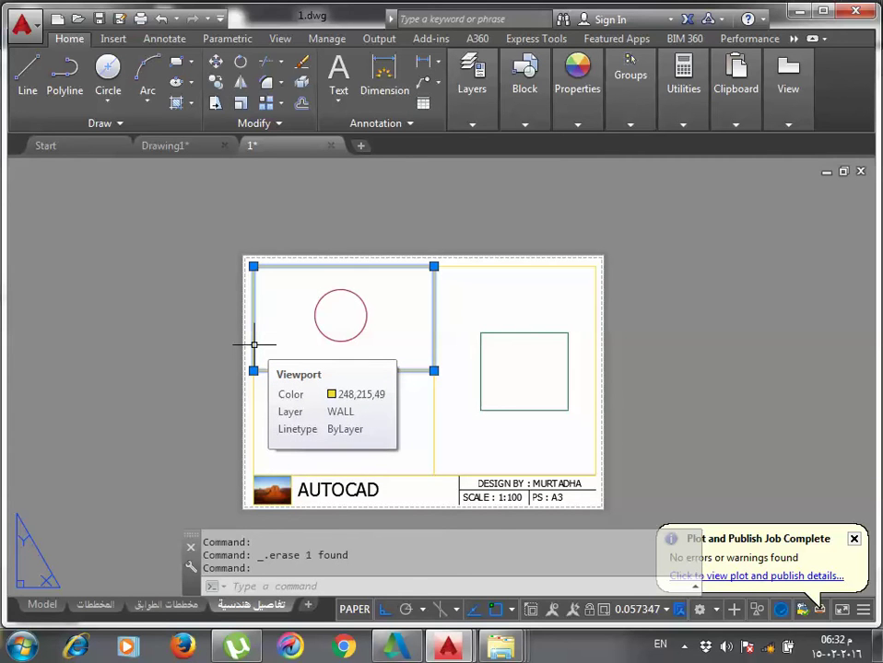
pyautogui.rightClick(254, 345)
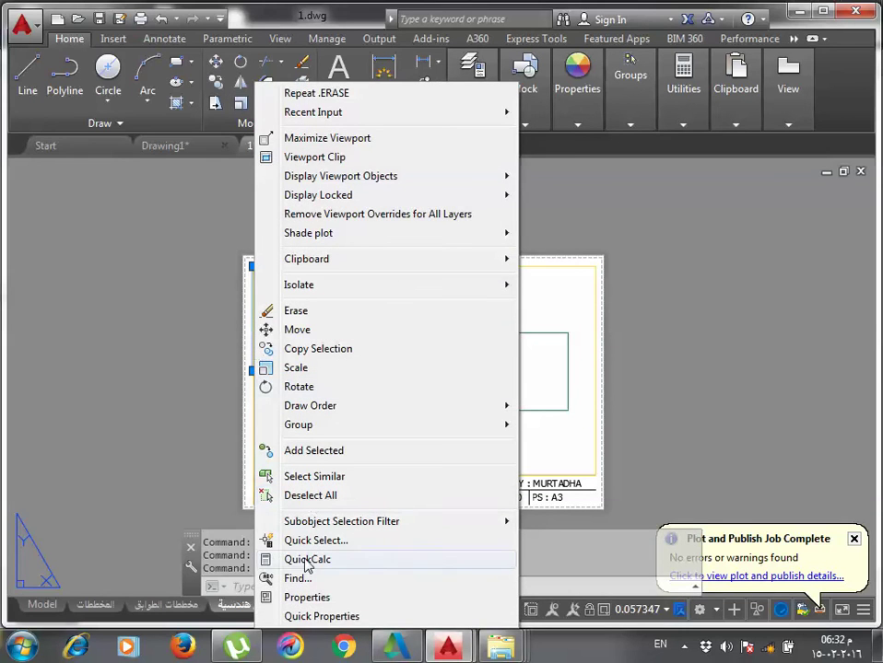
pyautogui.click(306, 598)
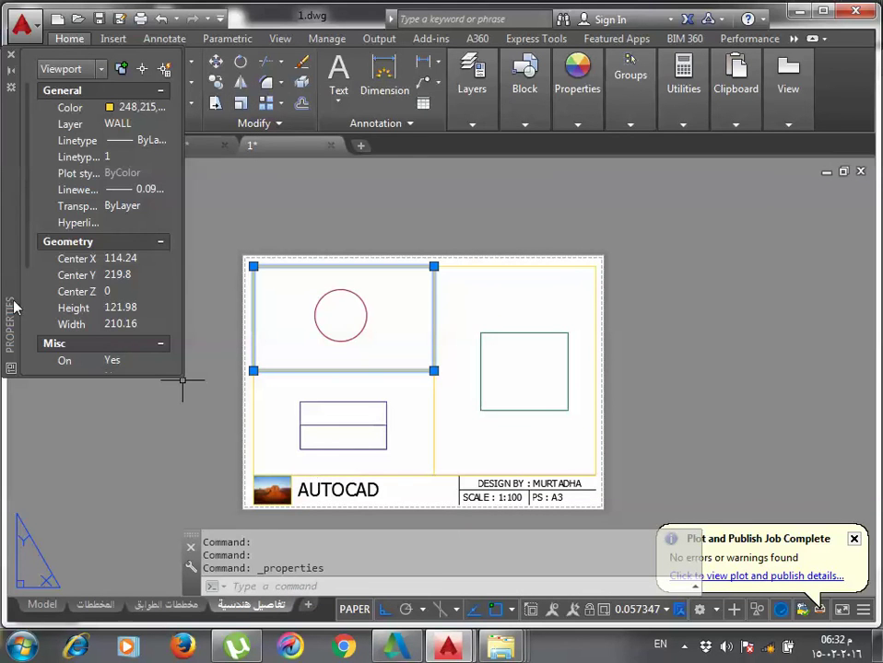
pyautogui.scroll(-3, 26, 245)
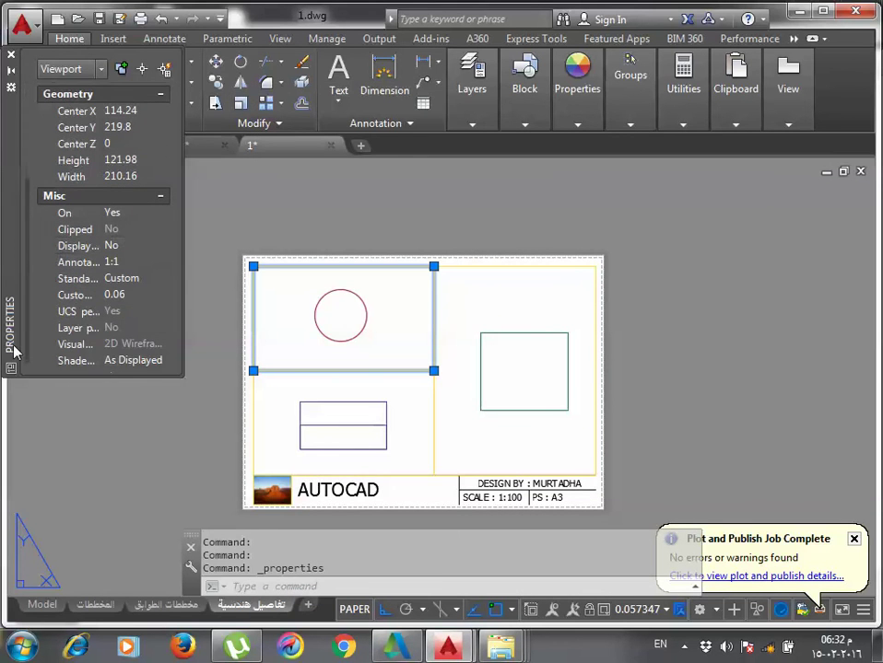
pyautogui.click(162, 295)
pyautogui.click(161, 278)
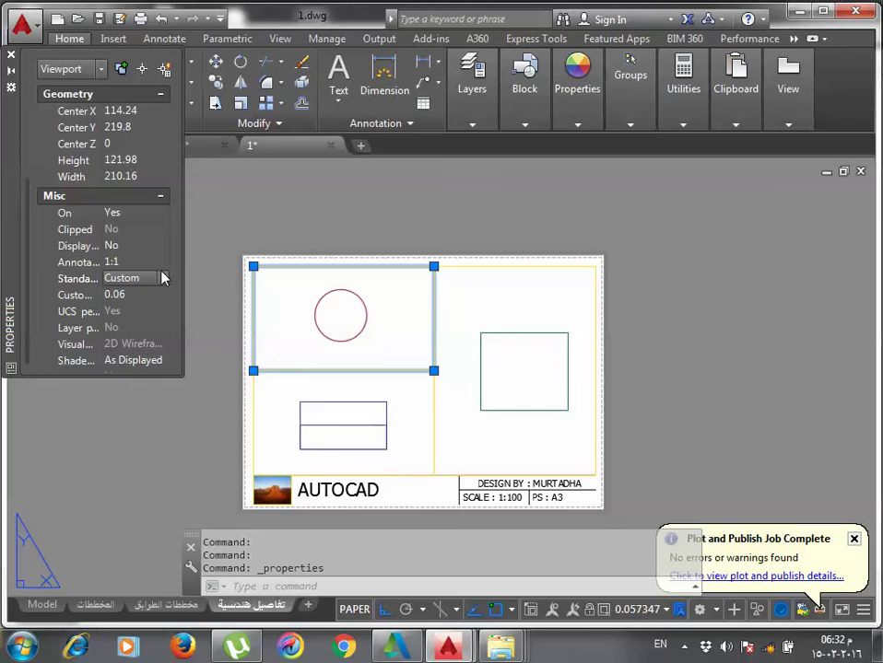
pyautogui.click(162, 278)
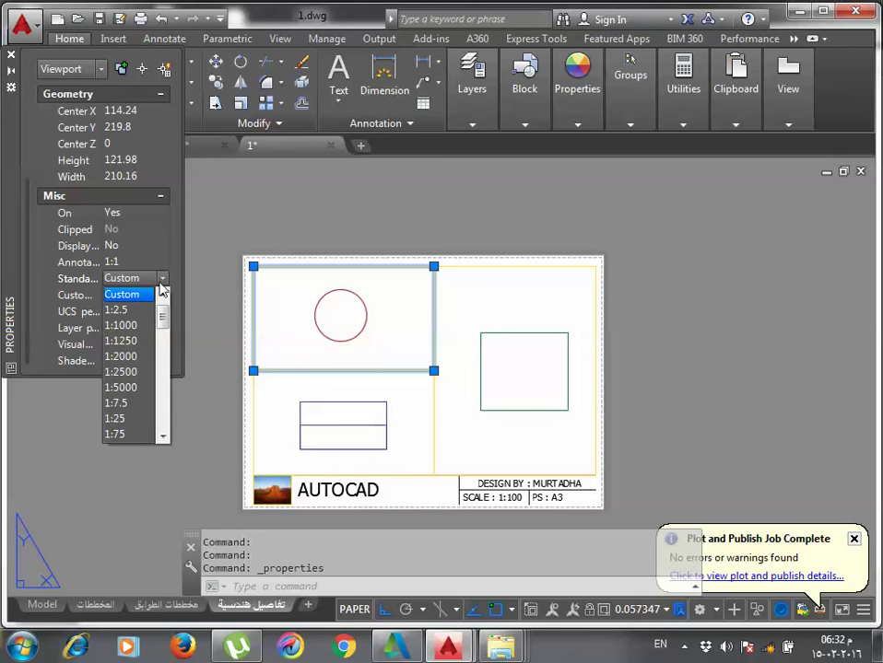
pyautogui.click(126, 420)
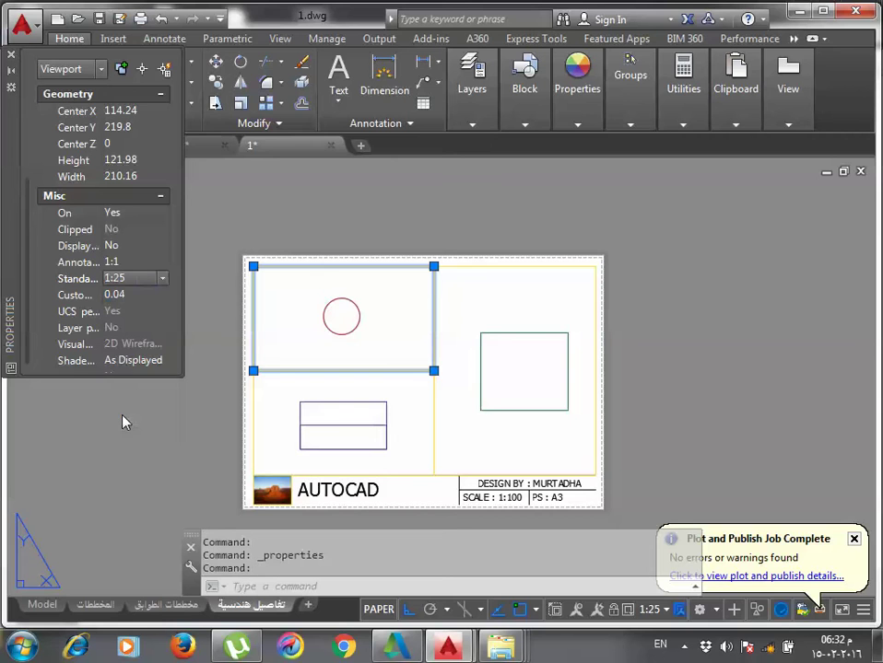
pyautogui.rightClick(438, 302)
pyautogui.moveTo(497, 195)
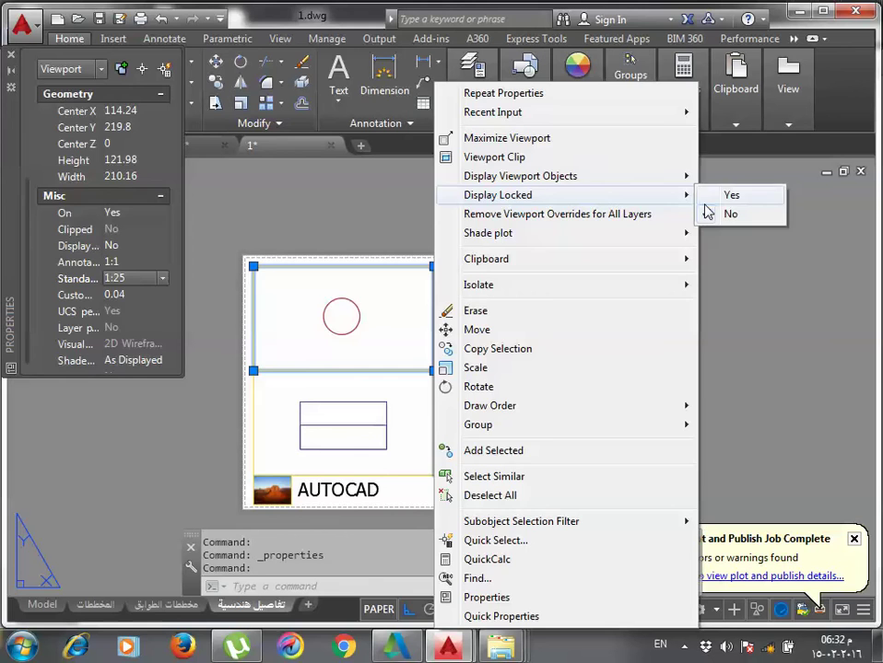
pyautogui.click(728, 195)
pyautogui.click(11, 54)
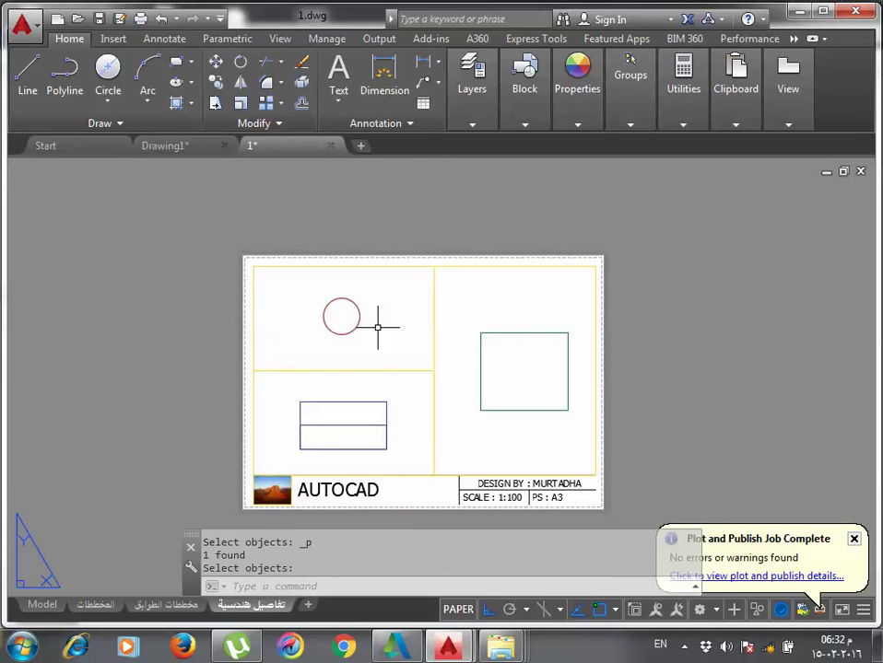
# Give the green-square viewport a 1:10 standard scale and lock its display.
pyautogui.click(462, 372)
pyautogui.click(475, 379)
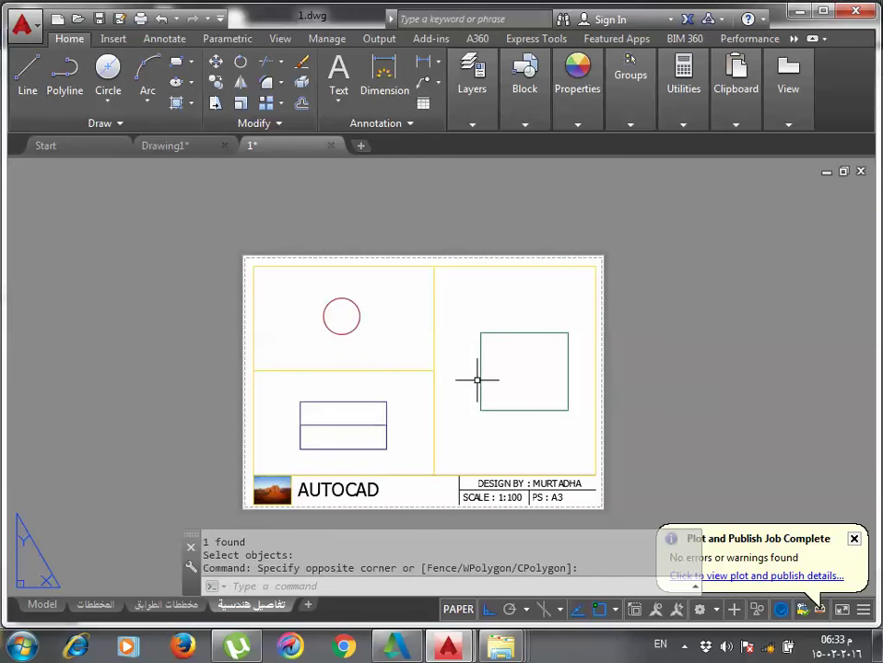
pyautogui.click(593, 424)
pyautogui.rightClick(593, 424)
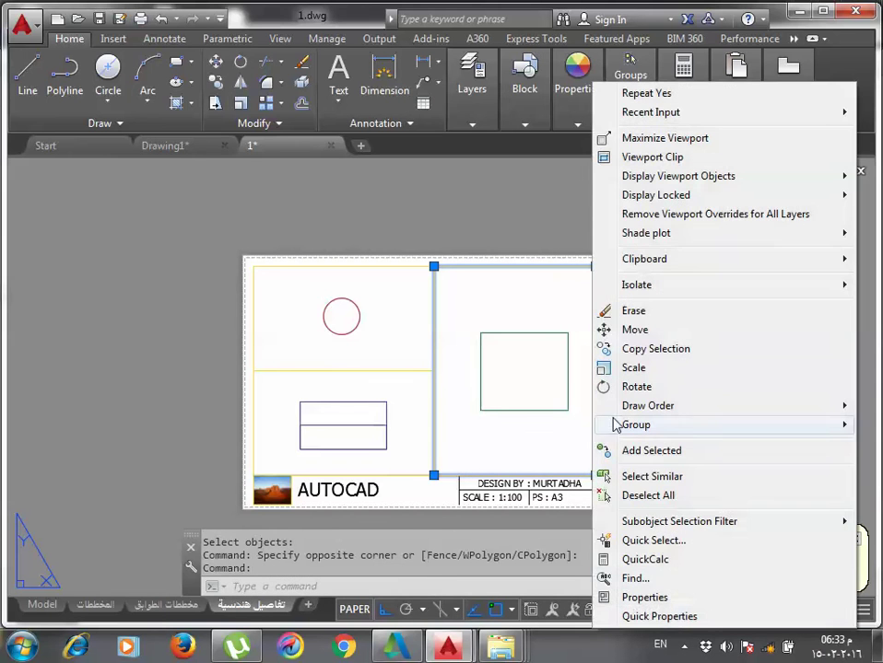
pyautogui.click(664, 600)
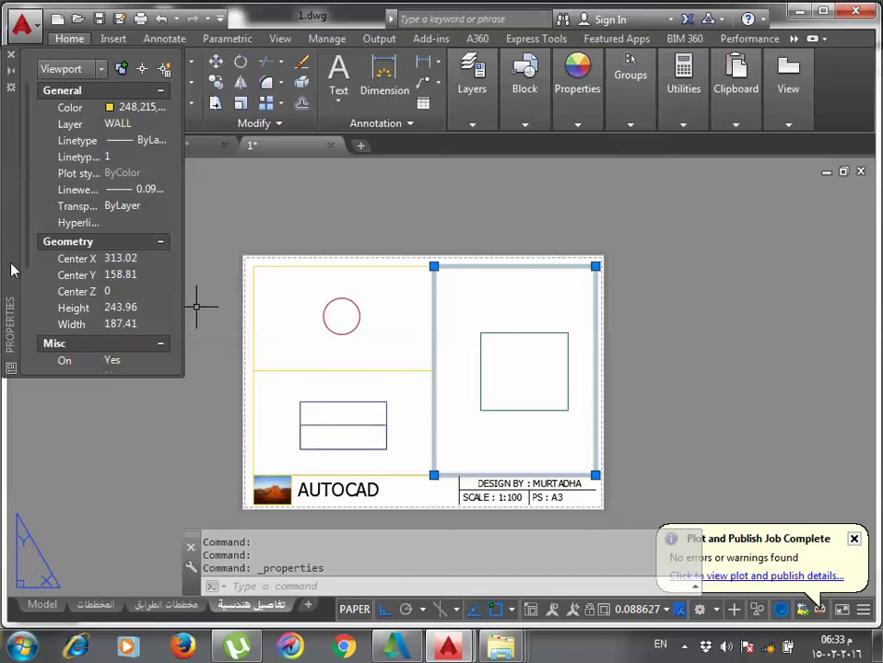
pyautogui.scroll(-3, 28, 256)
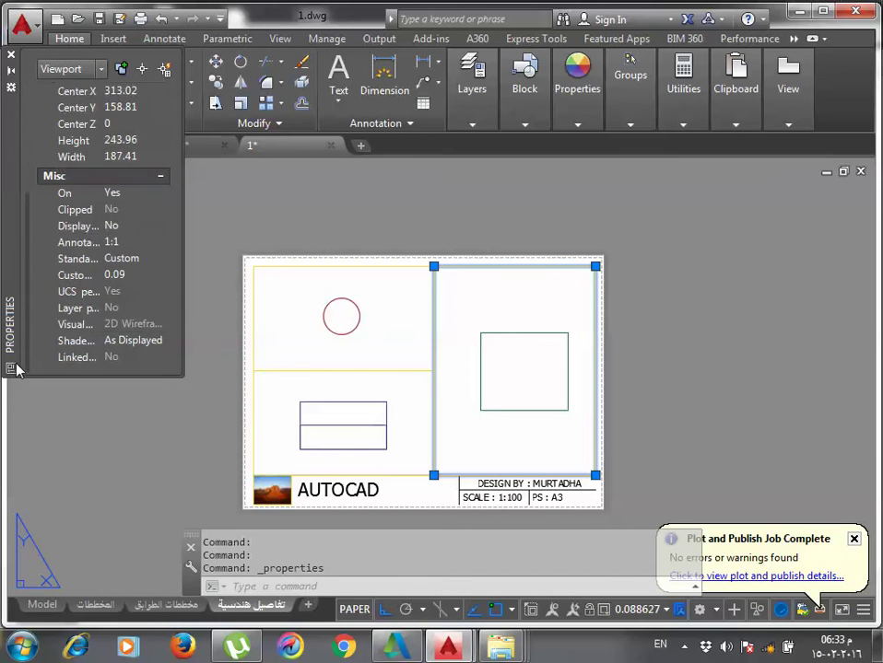
pyautogui.click(138, 258)
pyautogui.click(162, 259)
pyautogui.click(162, 264)
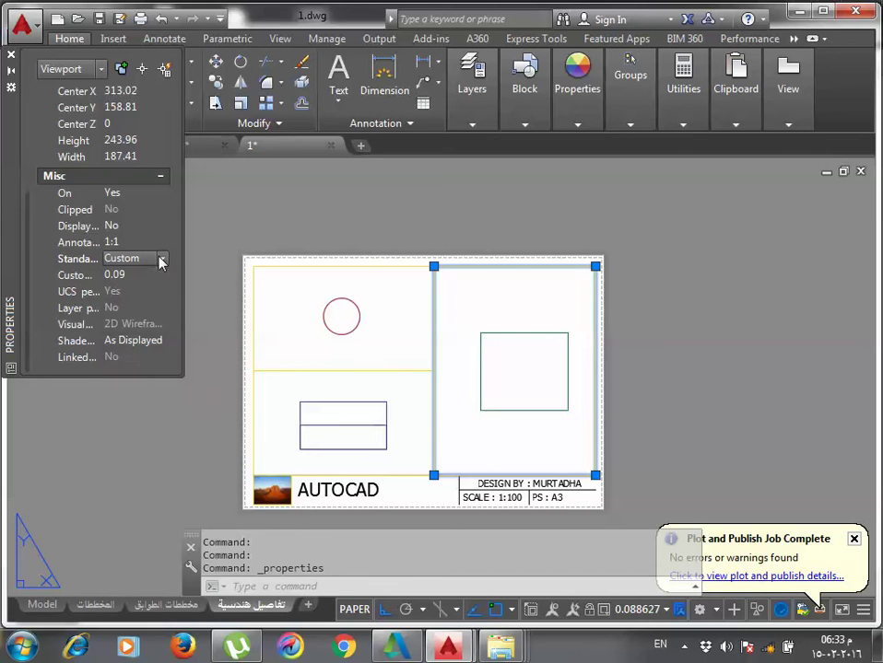
pyautogui.click(162, 259)
pyautogui.scroll(-2, 158, 313)
pyautogui.scroll(-1, 159, 329)
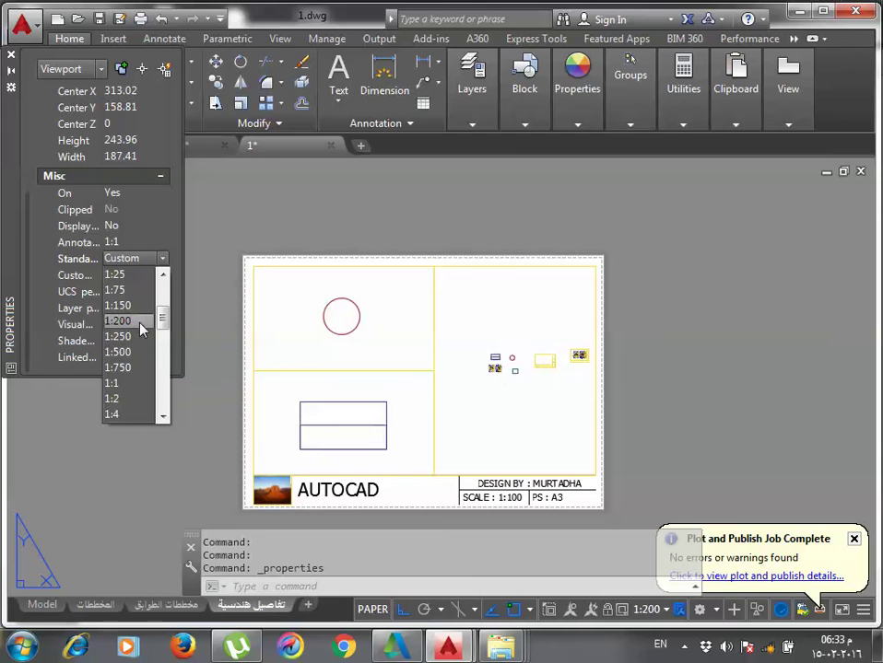
pyautogui.scroll(-2, 120, 406)
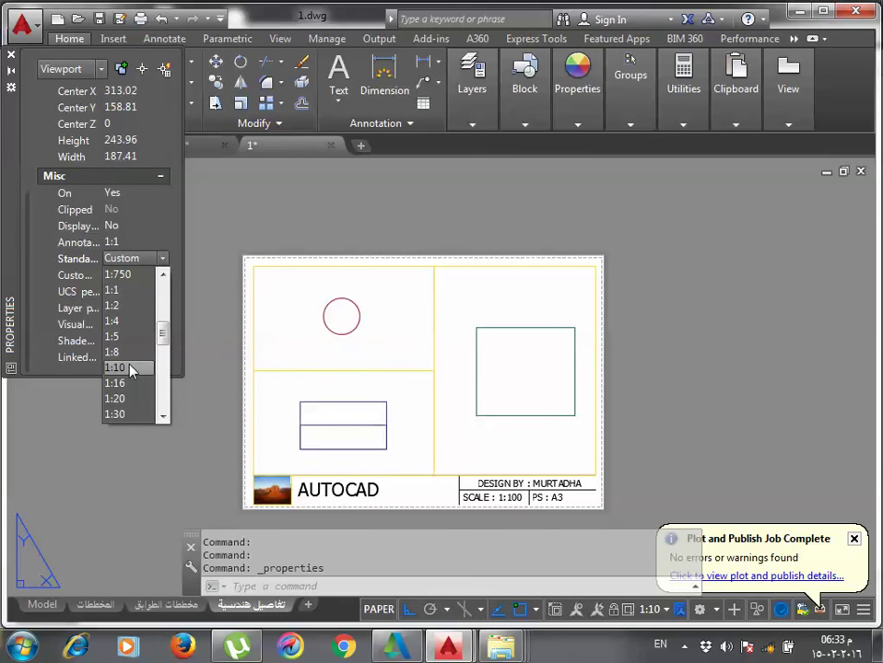
pyautogui.click(131, 369)
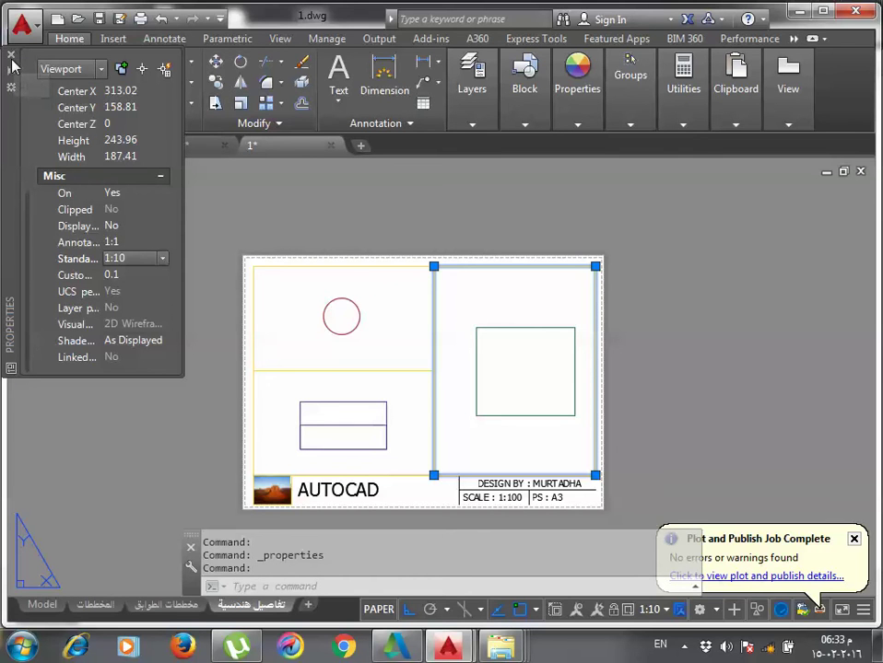
pyautogui.rightClick(591, 353)
pyautogui.moveTo(655, 196)
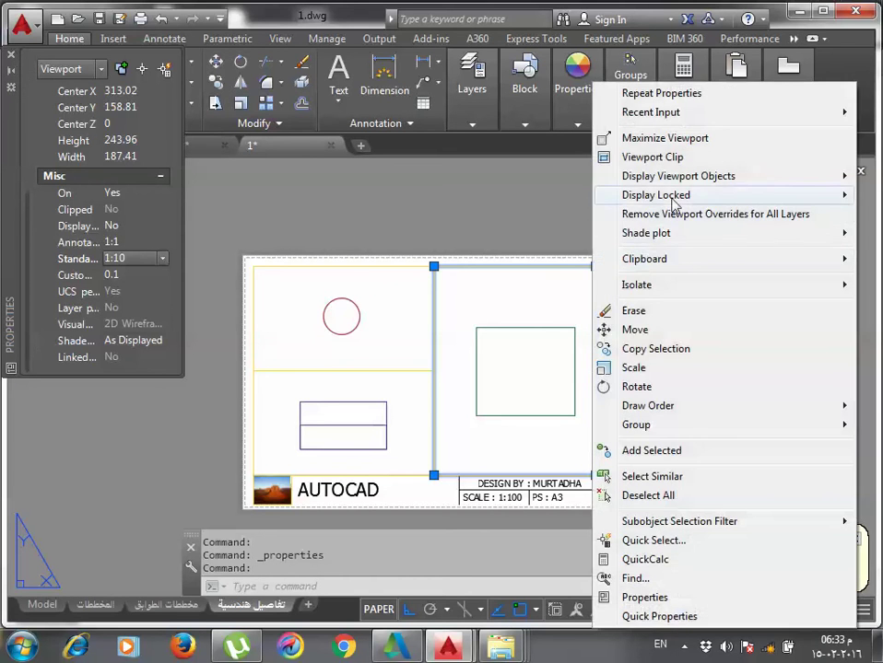
pyautogui.click(540, 195)
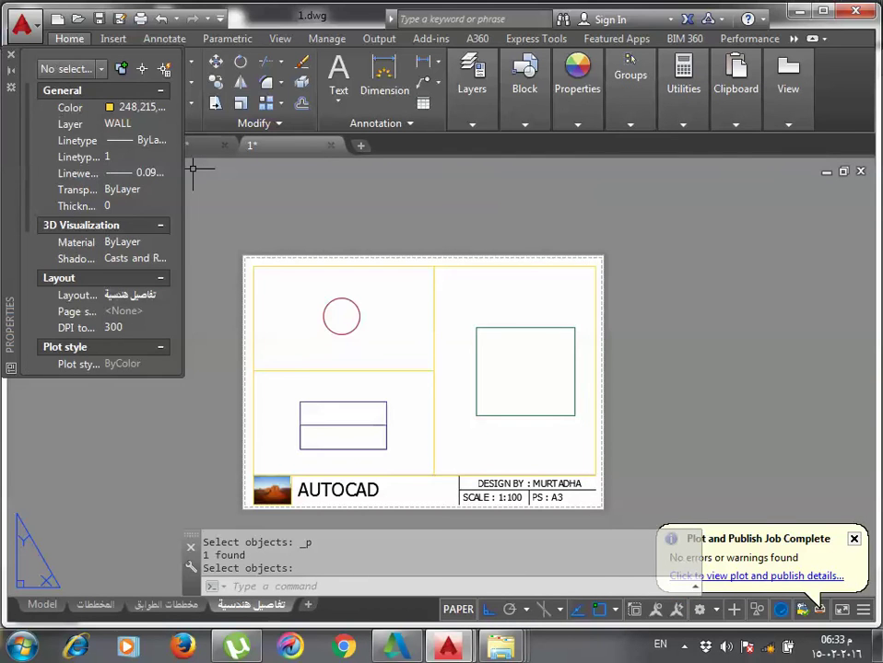
# Close the Properties panel, pan the sheet, and switch to model space.
pyautogui.click(11, 55)
pyautogui.moveTo(677, 412); pyautogui.dragTo(603, 371, button='middle')
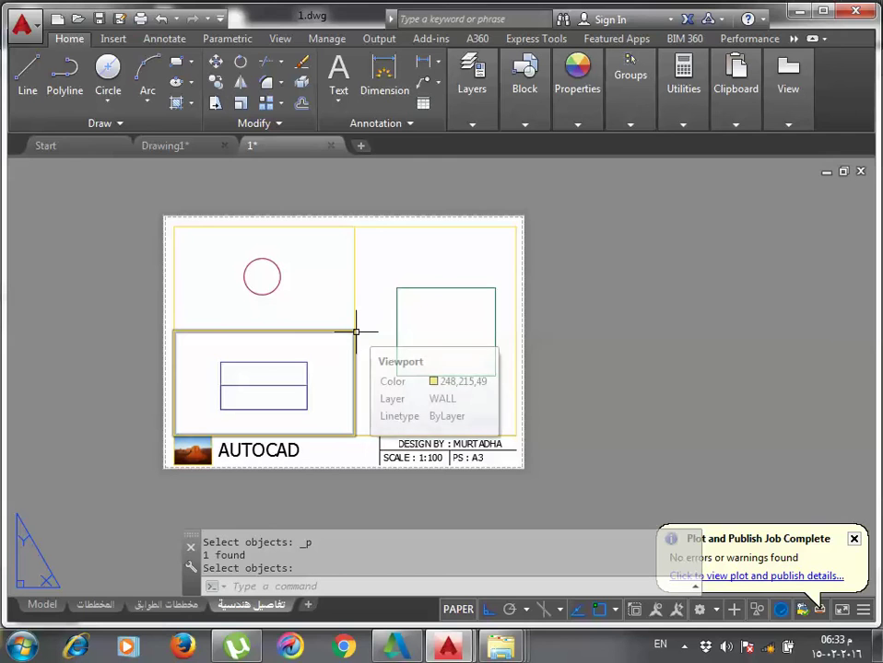
pyautogui.moveTo(355, 331)
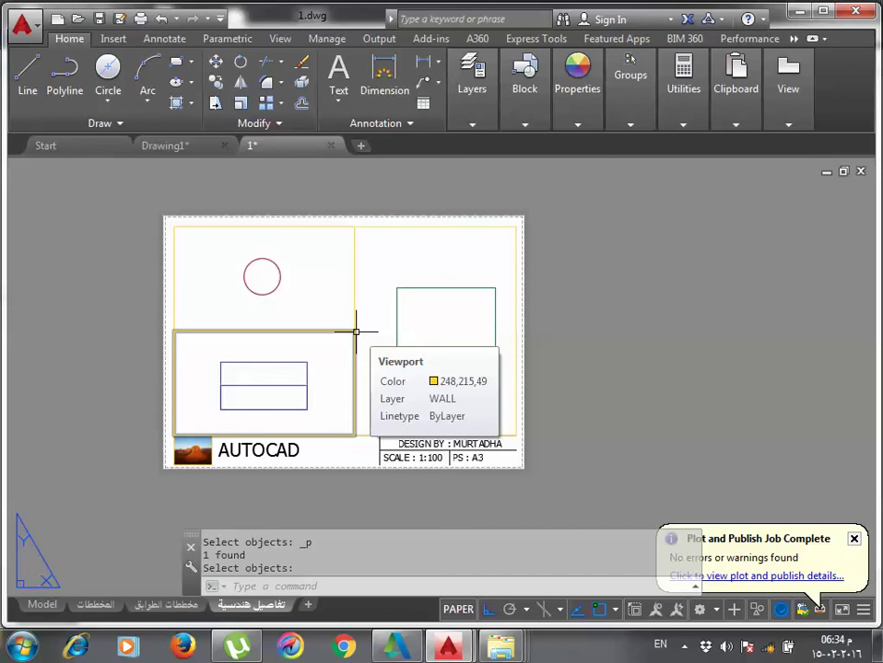
pyautogui.click(43, 605)
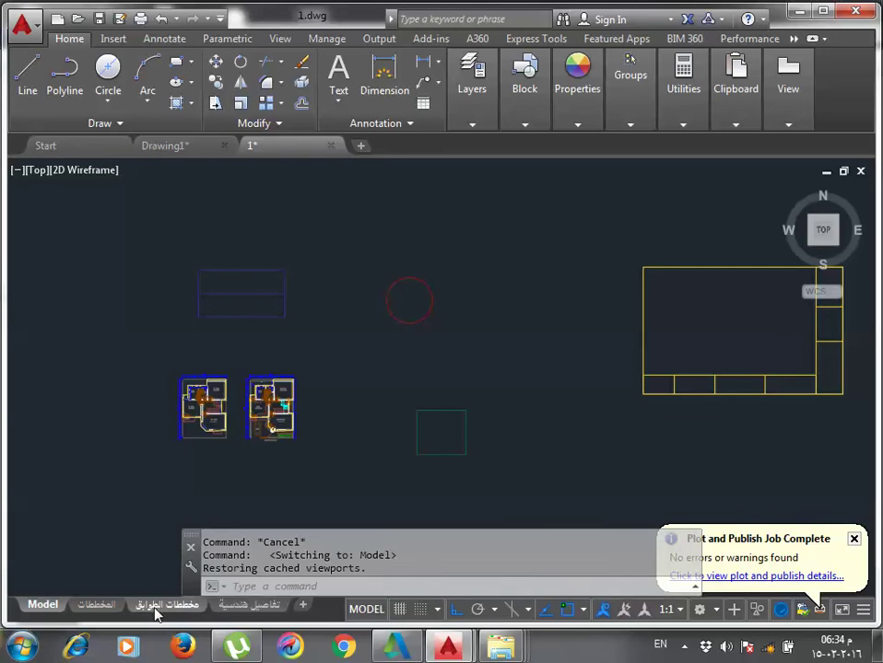
# Browse the Model, مخططات الطوابق and المخططات tabs, ending on تفاصيل هندسية.
pyautogui.click(226, 607)
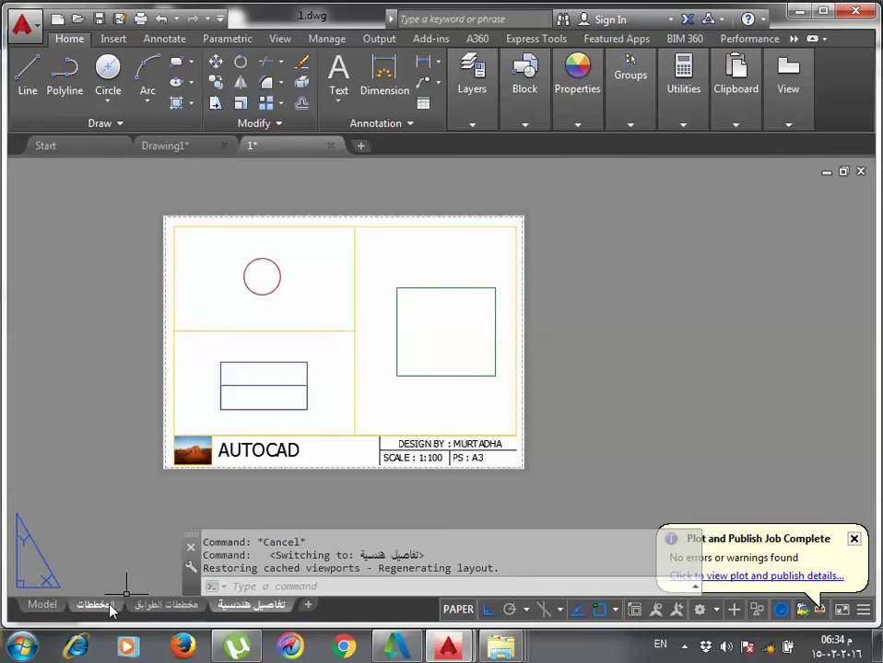
pyautogui.click(43, 605)
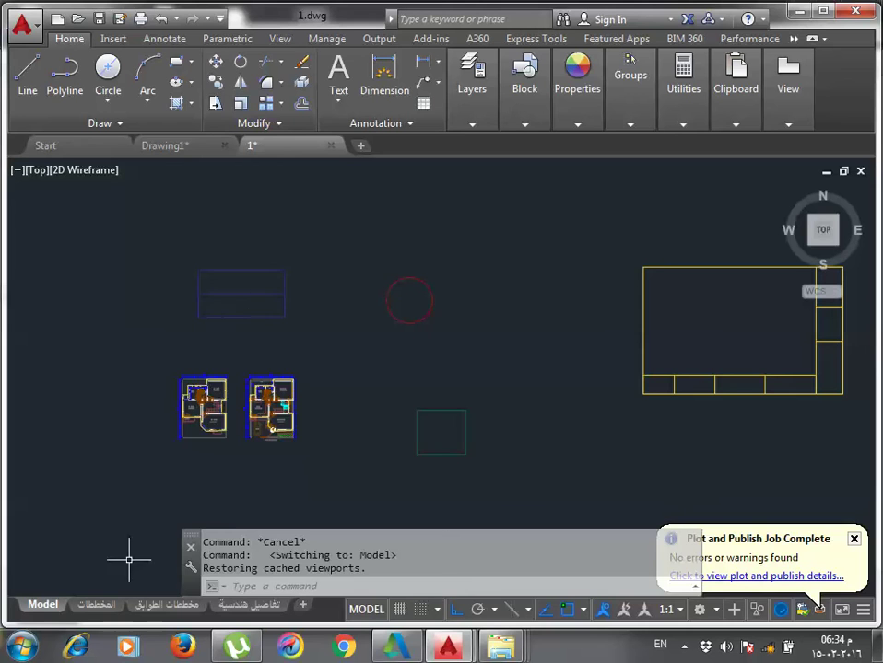
pyautogui.click(235, 605)
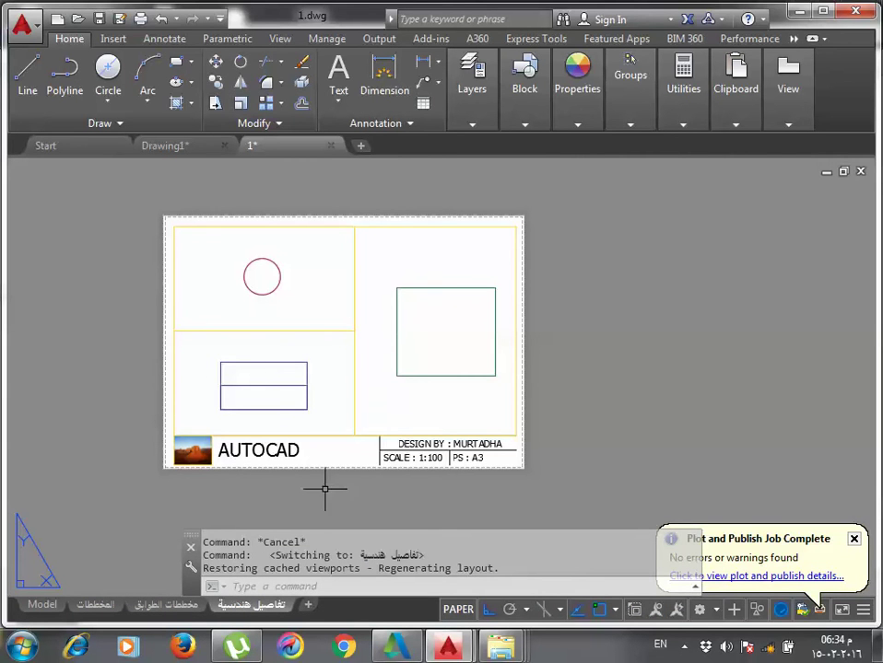
pyautogui.click(170, 605)
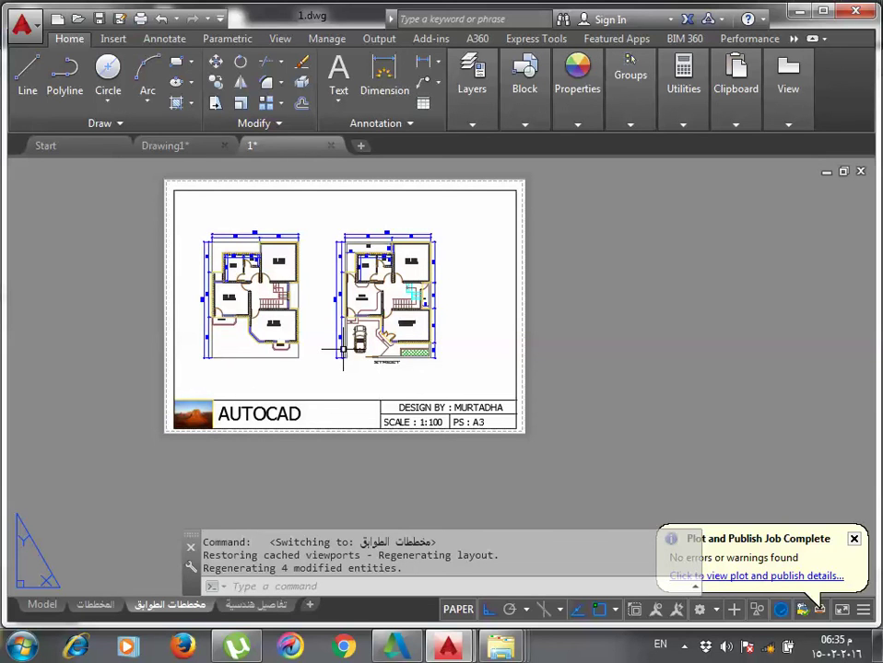
pyautogui.click(106, 607)
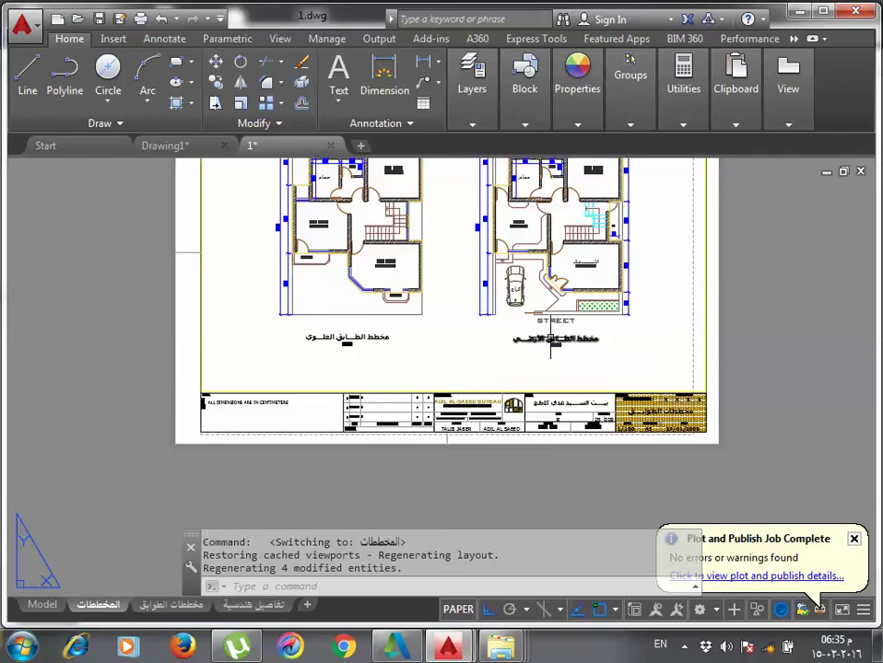
pyautogui.scroll(8, 551, 345)
pyautogui.scroll(-4, 553, 350)
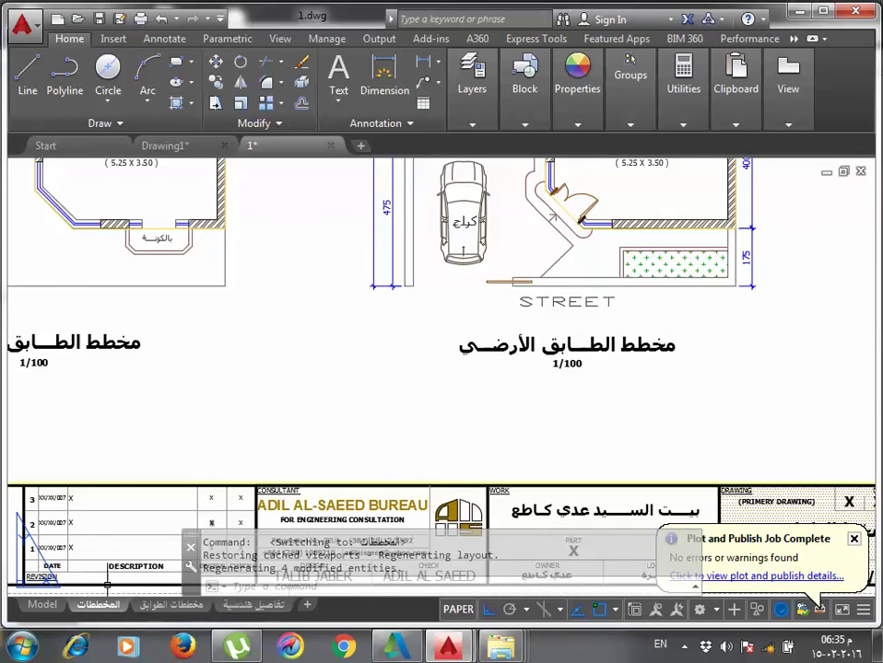
pyautogui.click(252, 605)
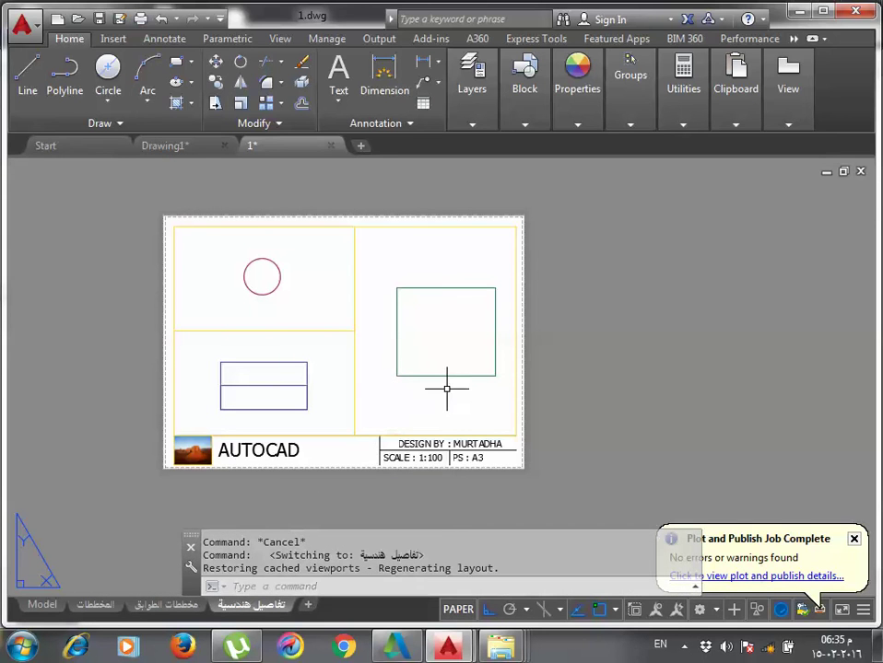
# Add a single-line text label 'D 1 : 1:100' near the green square.
pyautogui.write('DT')
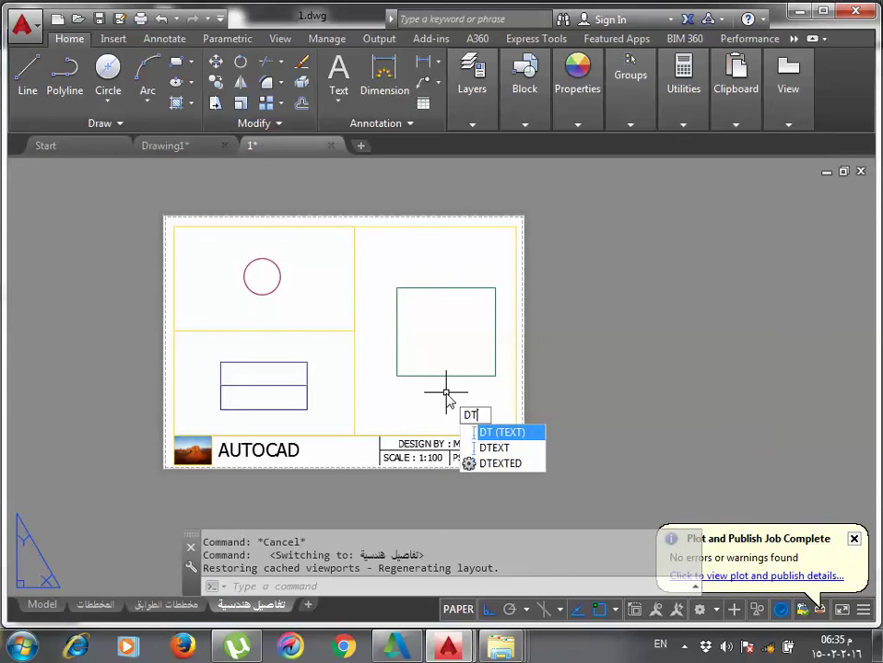
pyautogui.press('Return')
pyautogui.scroll(5, 437, 402)
pyautogui.click(436, 402)
pyautogui.click(437, 401)
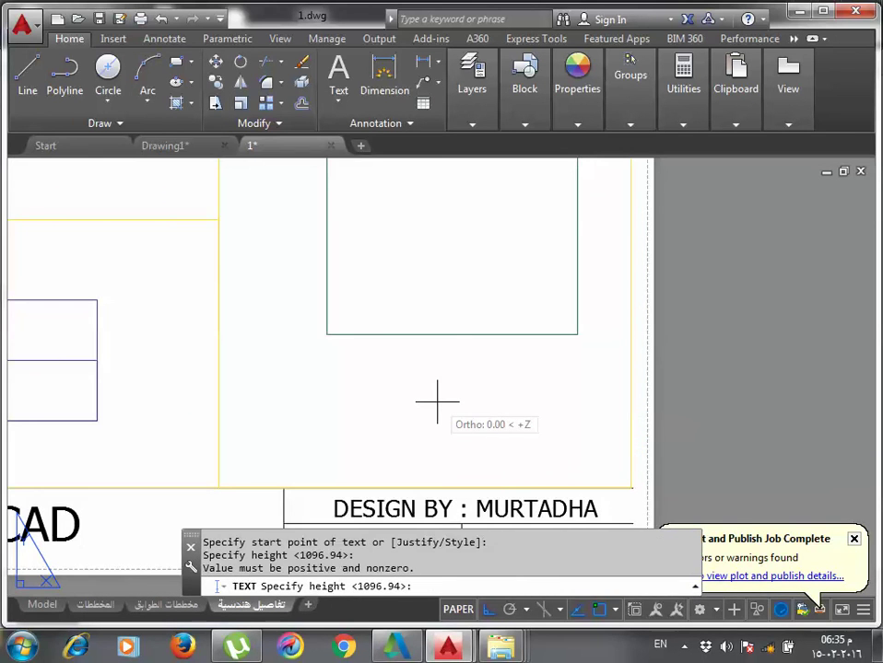
pyautogui.click(437, 402)
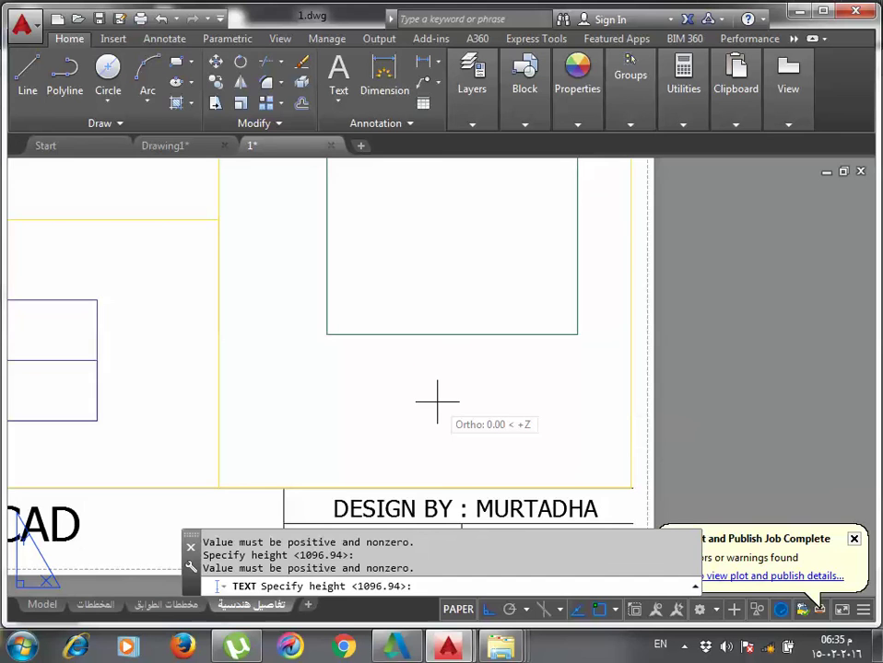
pyautogui.click(535, 424)
pyautogui.press('Return')
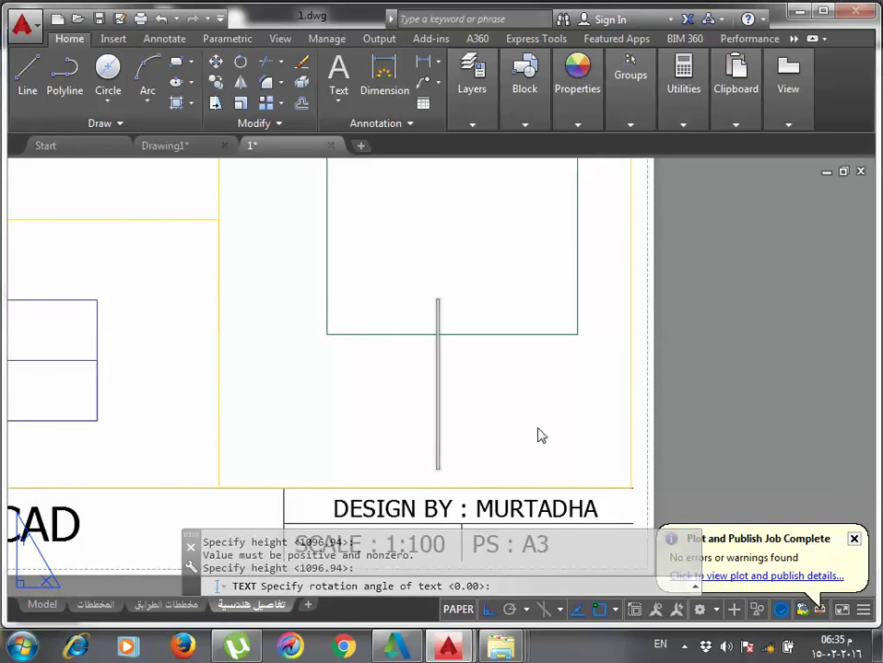
pyautogui.write('d')
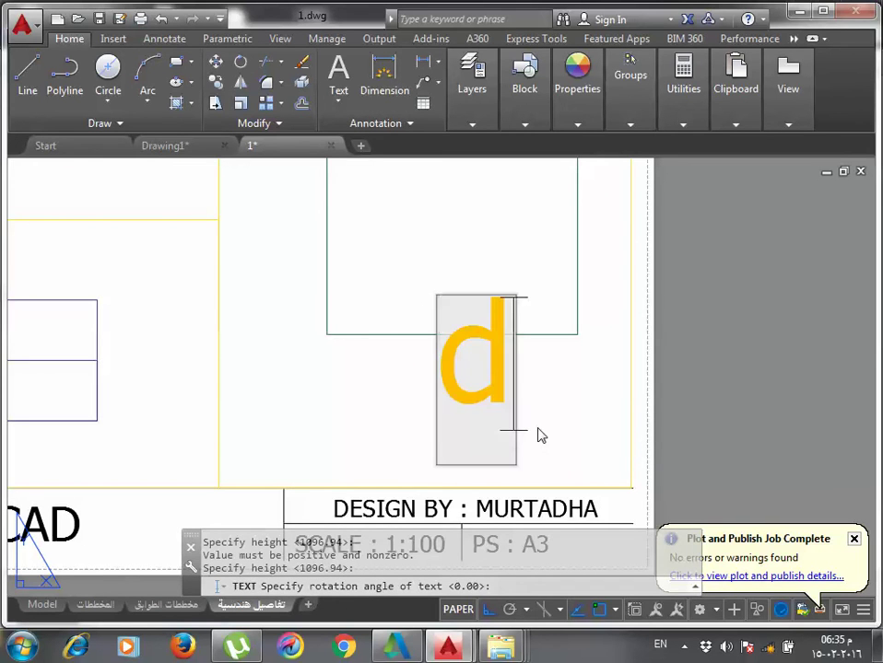
pyautogui.press('BackSpace')
pyautogui.write('D ')
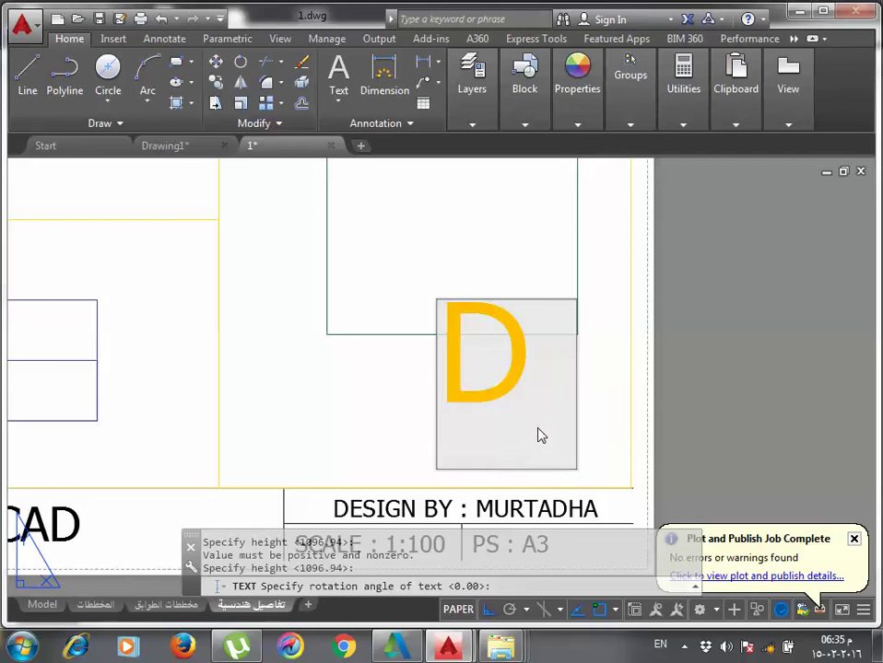
pyautogui.write('1 : 1')
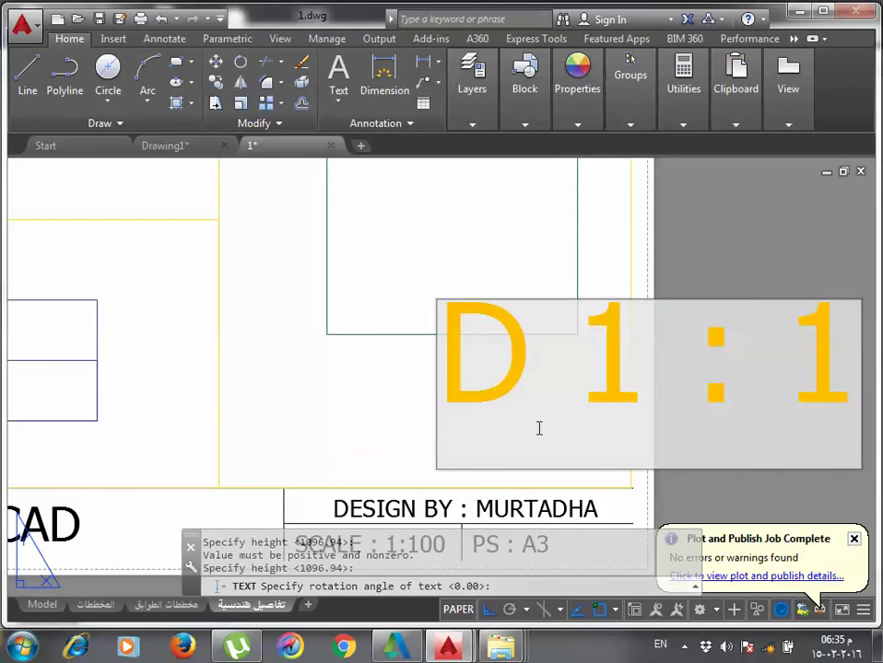
pyautogui.write(':100')
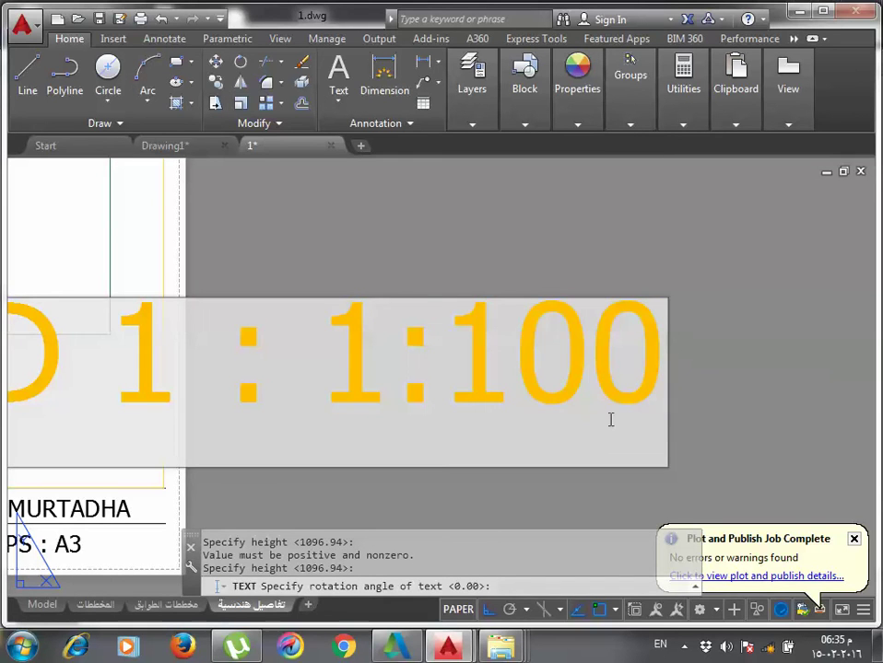
pyautogui.hotkey('ctrl', 'a')
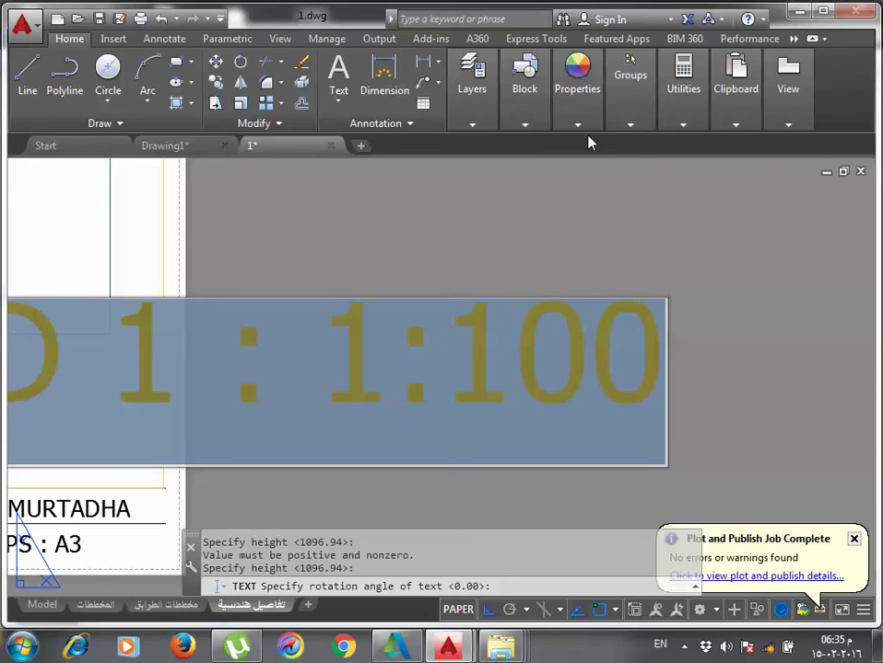
pyautogui.click(718, 379)
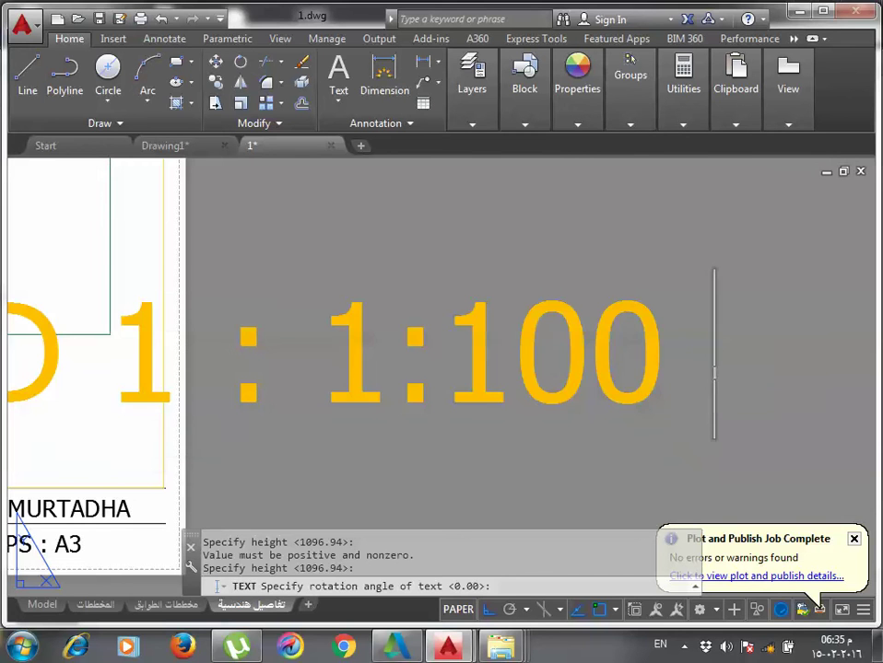
pyautogui.press('Return')
# Shrink the label with SCALE using the Reference option.
pyautogui.scroll(-6, 562, 366)
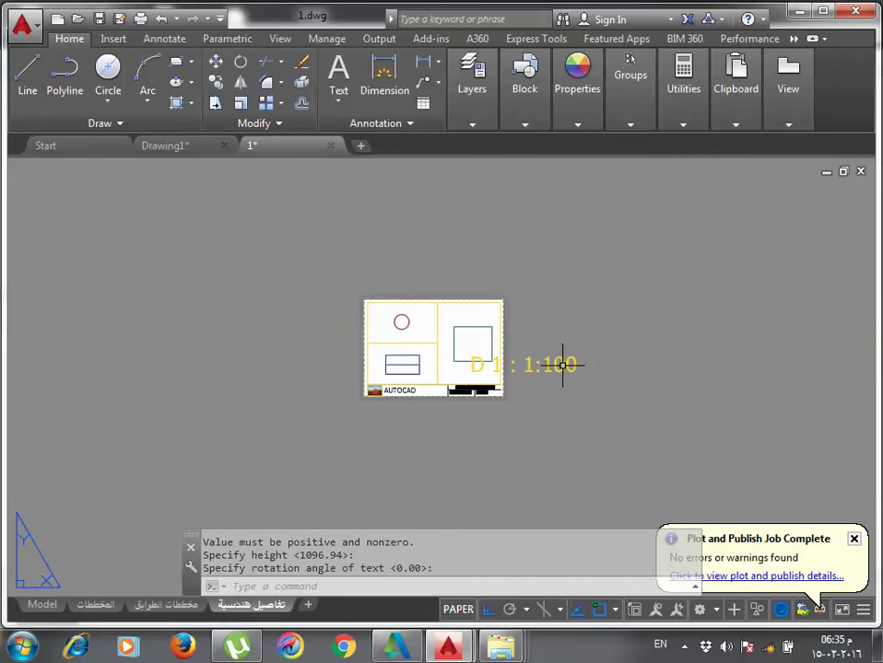
pyautogui.click(555, 360)
pyautogui.scroll(6, 543, 364)
pyautogui.scroll(-3, 419, 381)
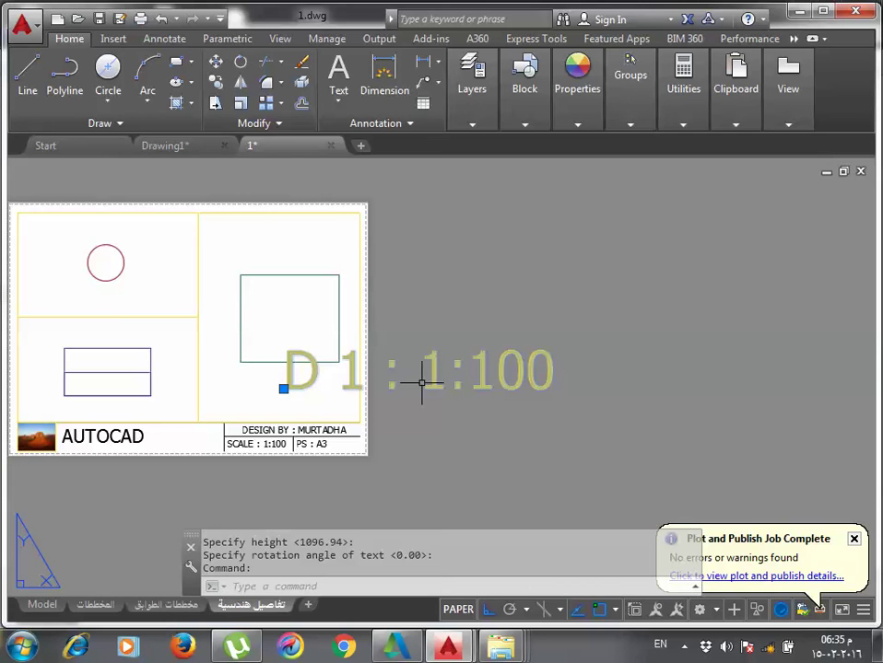
pyautogui.write('SC')
pyautogui.press('Return')
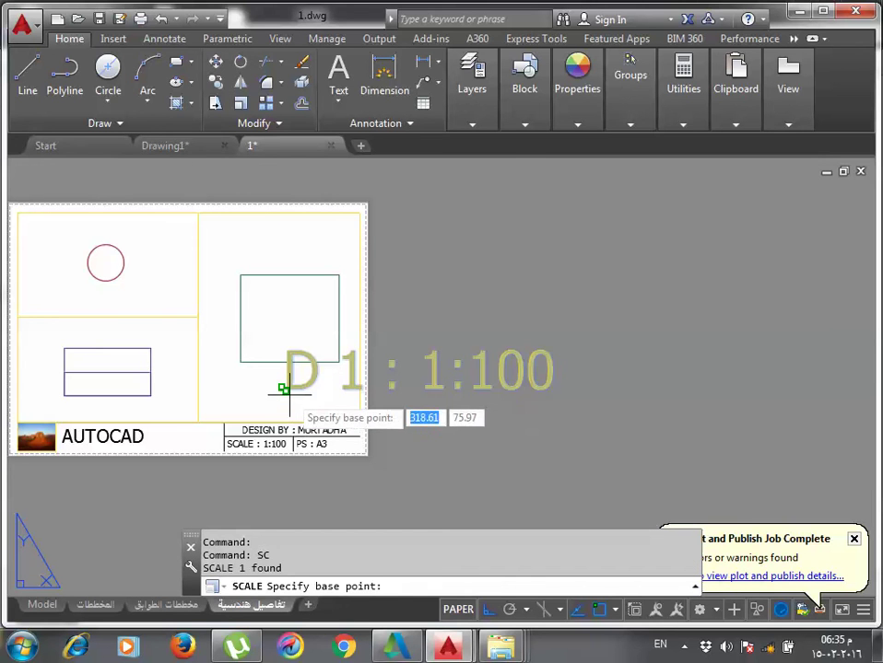
pyautogui.click(283, 389)
pyautogui.write('R')
pyautogui.press('Return')
pyautogui.click(283, 389)
pyautogui.click(533, 390)
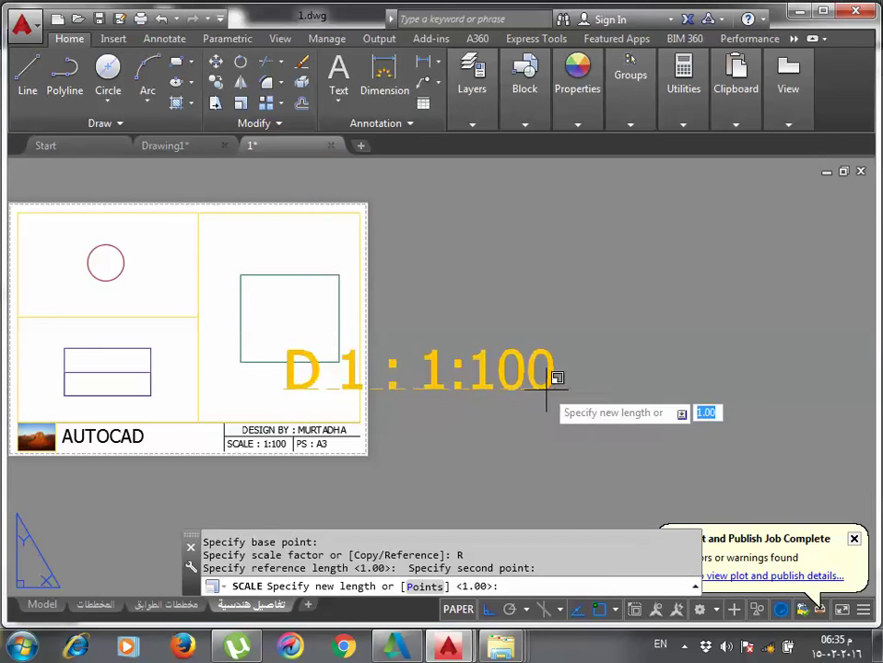
pyautogui.scroll(5, 305, 381)
pyautogui.click(429, 433)
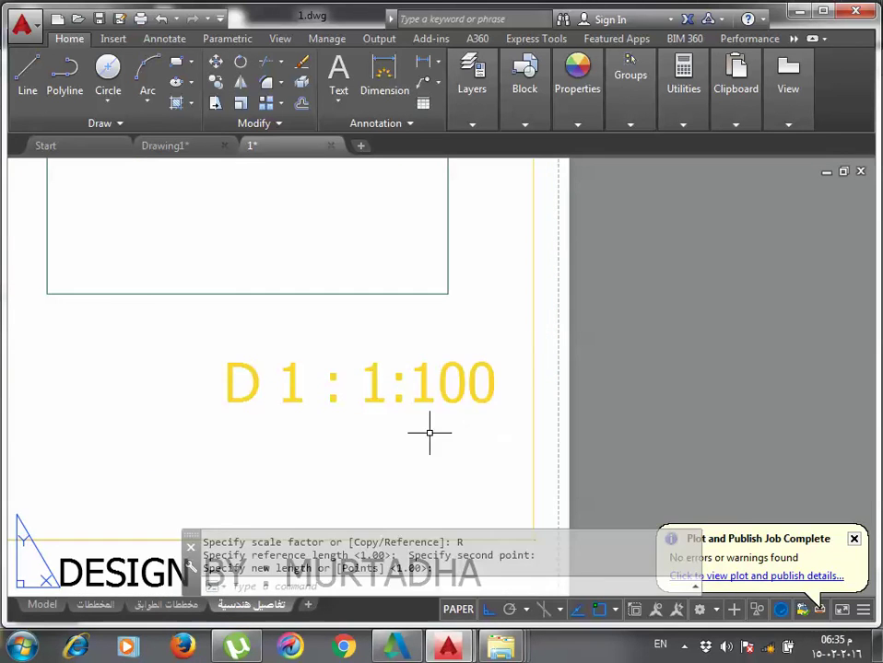
# Move the resized label to just below the green square.
pyautogui.scroll(-5, 404, 392)
pyautogui.click(403, 391)
pyautogui.write('M')
pyautogui.press('Return')
pyautogui.click(406, 391)
pyautogui.scroll(3, 387, 381)
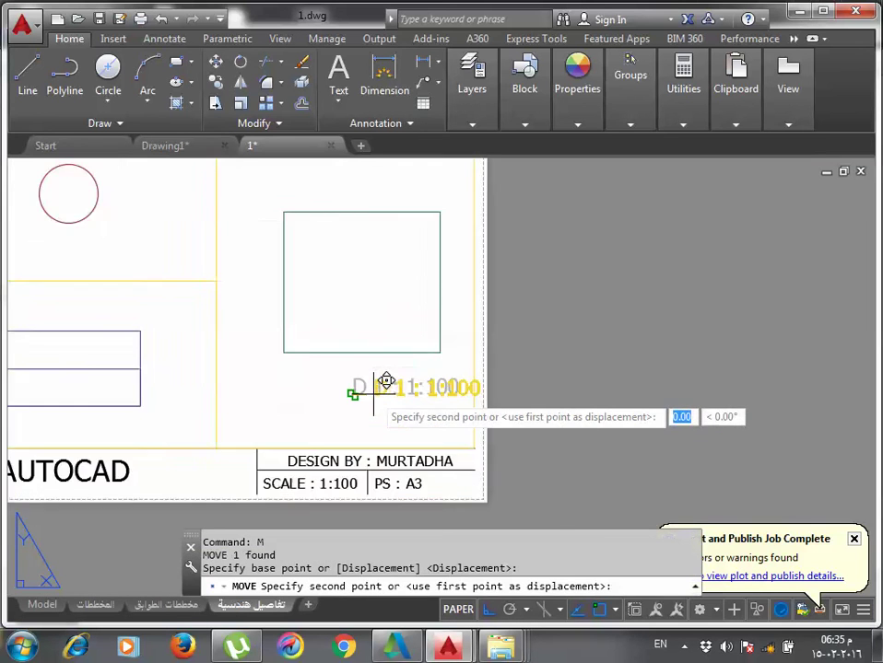
pyautogui.scroll(2, 277, 364)
pyautogui.click(323, 379)
# Set the label's colour to 100,33,101 in Properties.
pyautogui.click(329, 368)
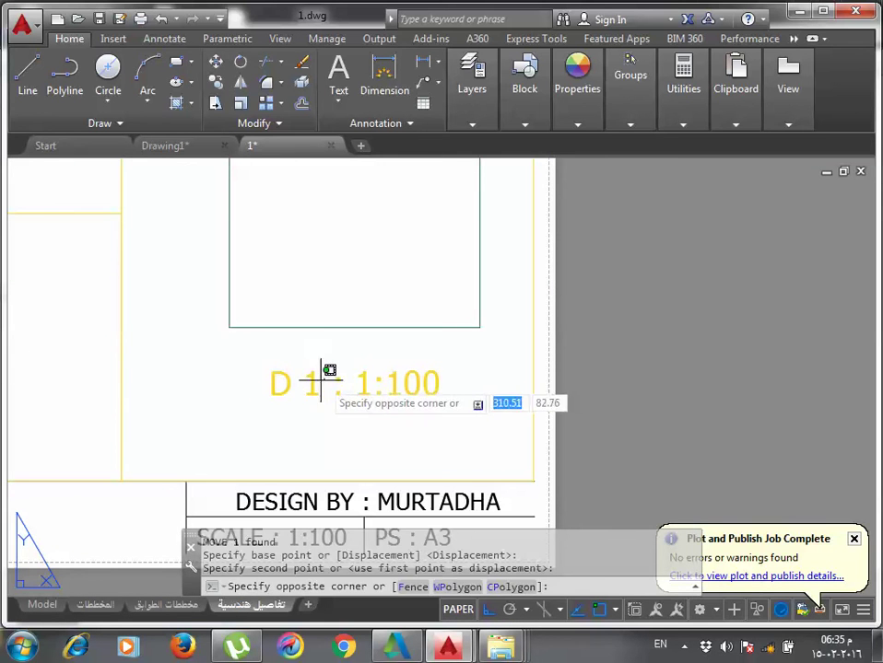
pyautogui.click(310, 379)
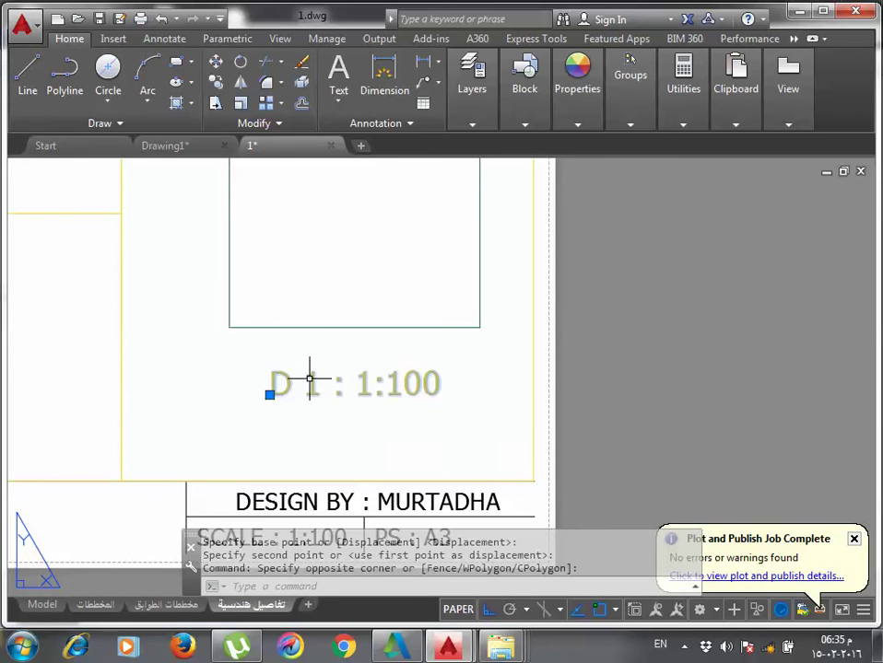
pyautogui.click(577, 123)
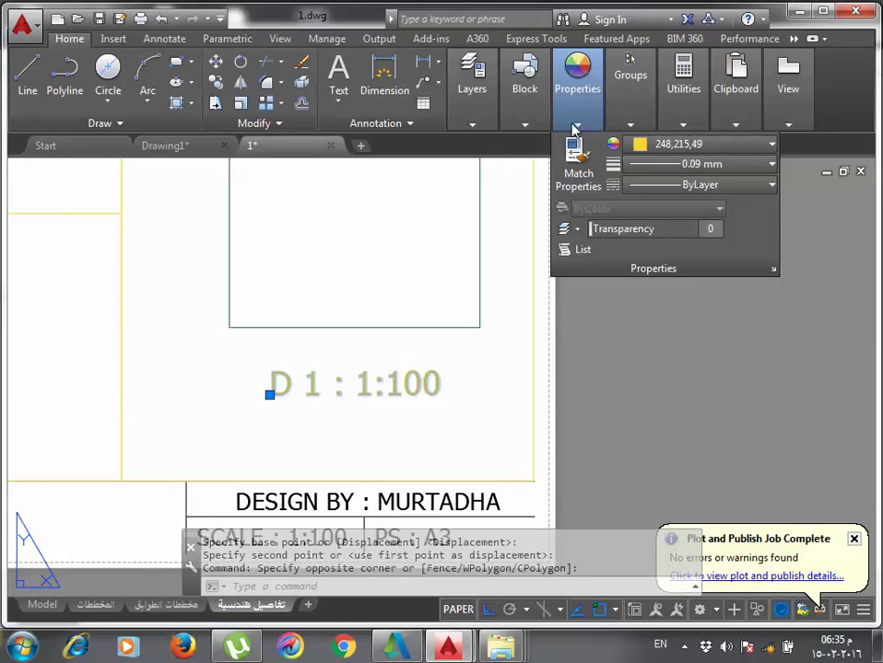
pyautogui.click(644, 145)
# Copy the scale label to new positions under the circle and under the rectangle.
pyautogui.click(704, 211)
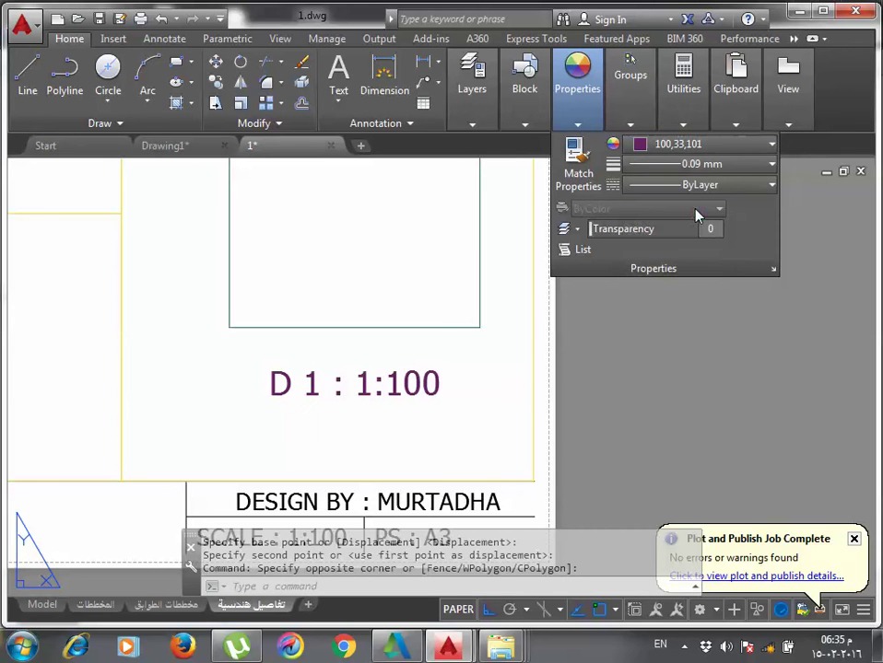
pyautogui.scroll(-5, 516, 369)
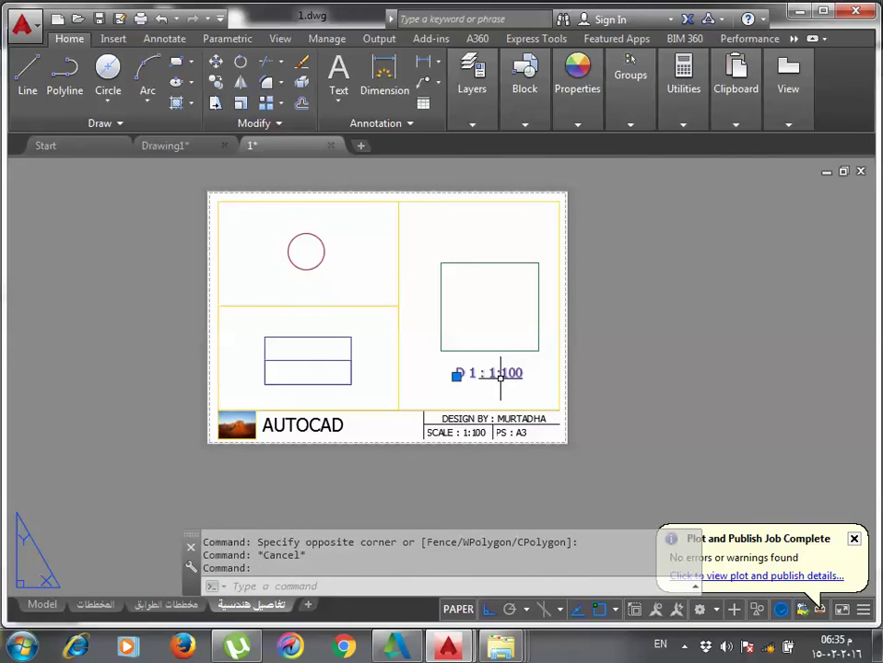
pyautogui.write('Co')
pyautogui.press('Return')
pyautogui.click(470, 364)
pyautogui.scroll(2, 309, 304)
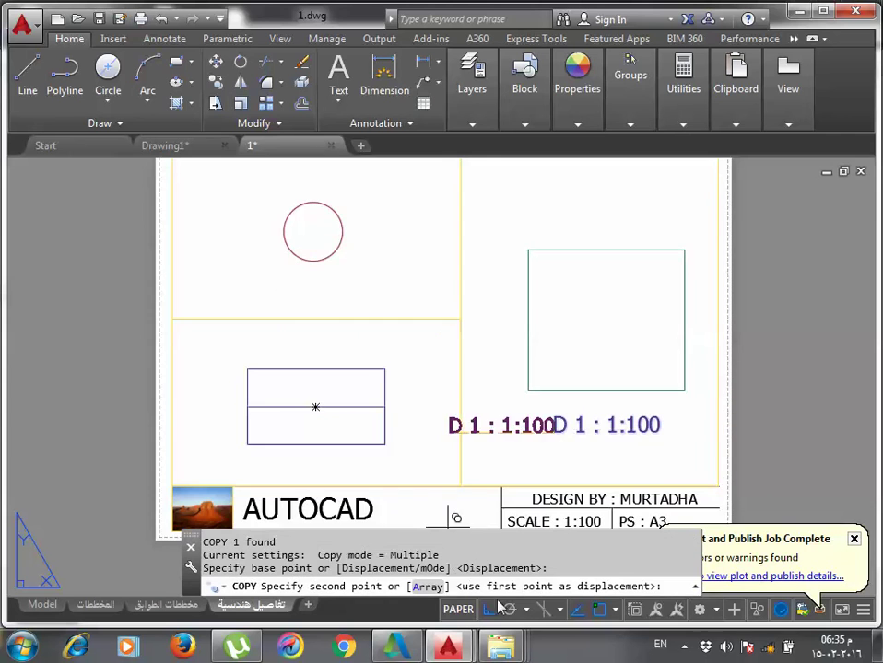
pyautogui.click(262, 286)
pyautogui.moveTo(263, 286); pyautogui.dragTo(281, 221, button='middle')
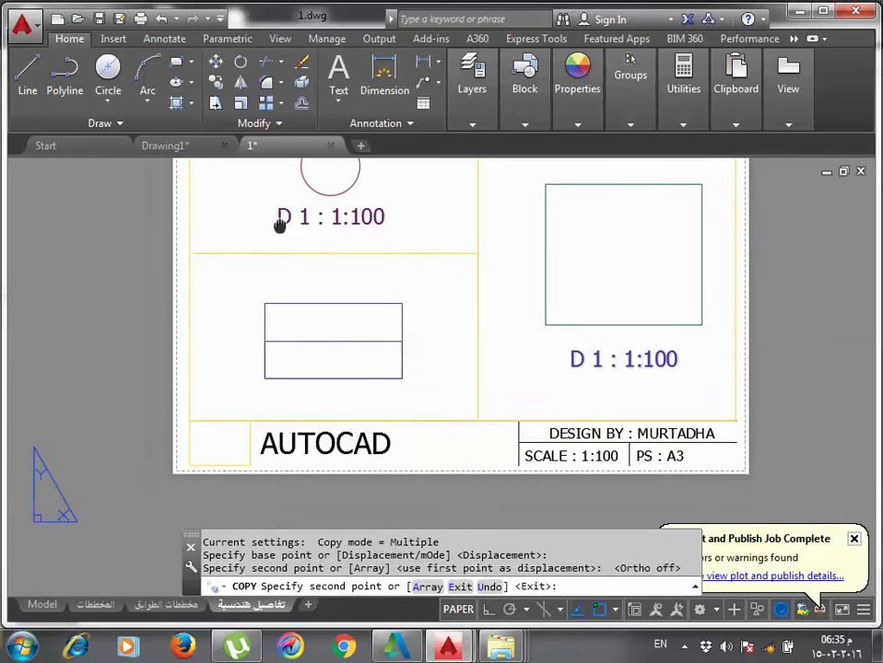
pyautogui.click(271, 409)
pyautogui.press('Escape')
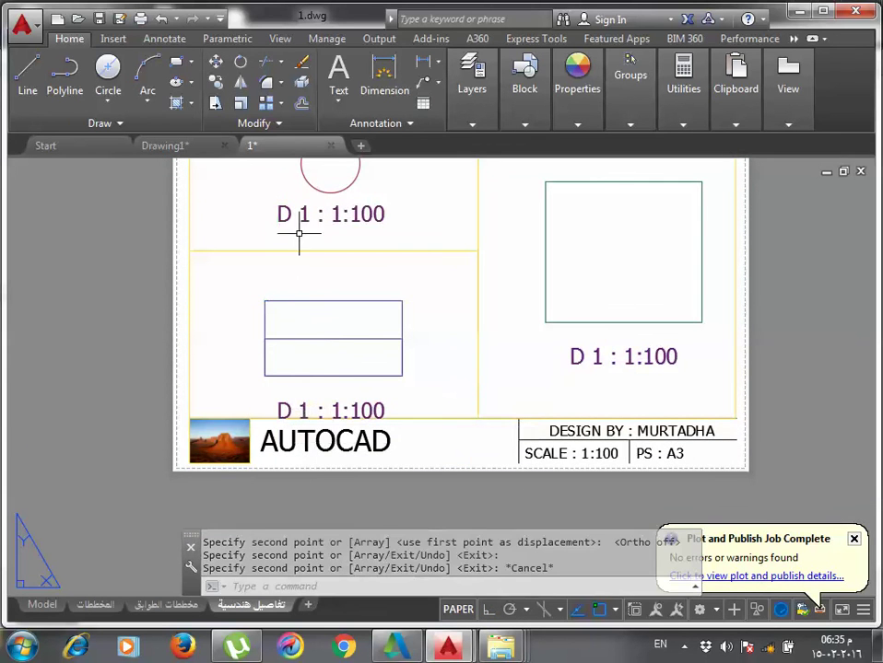
# Edit the copy under the circle to read D 2 : 1:250.
pyautogui.doubleClick(305, 219)
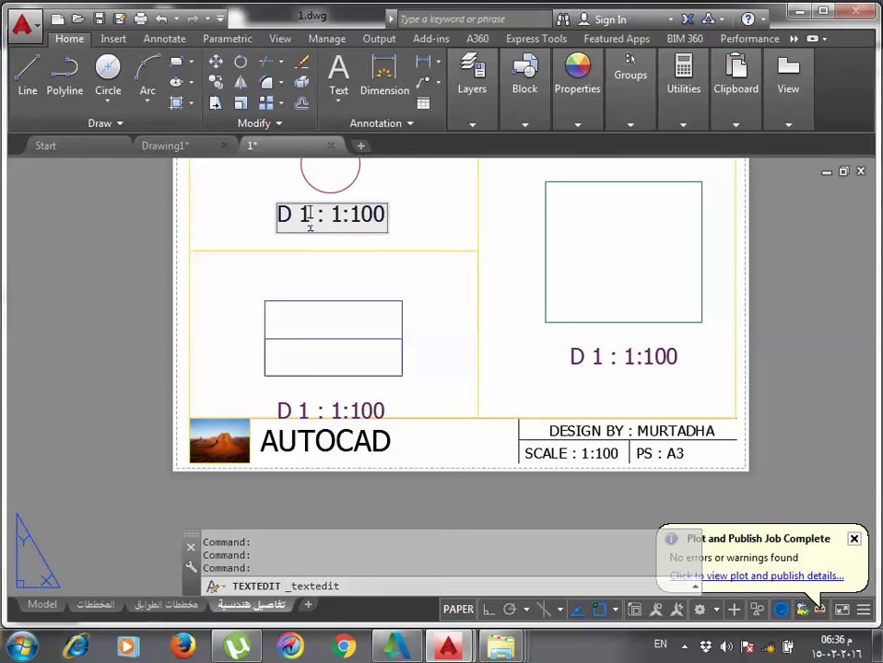
pyautogui.write('2')
pyautogui.click(376, 220)
pyautogui.write('25')
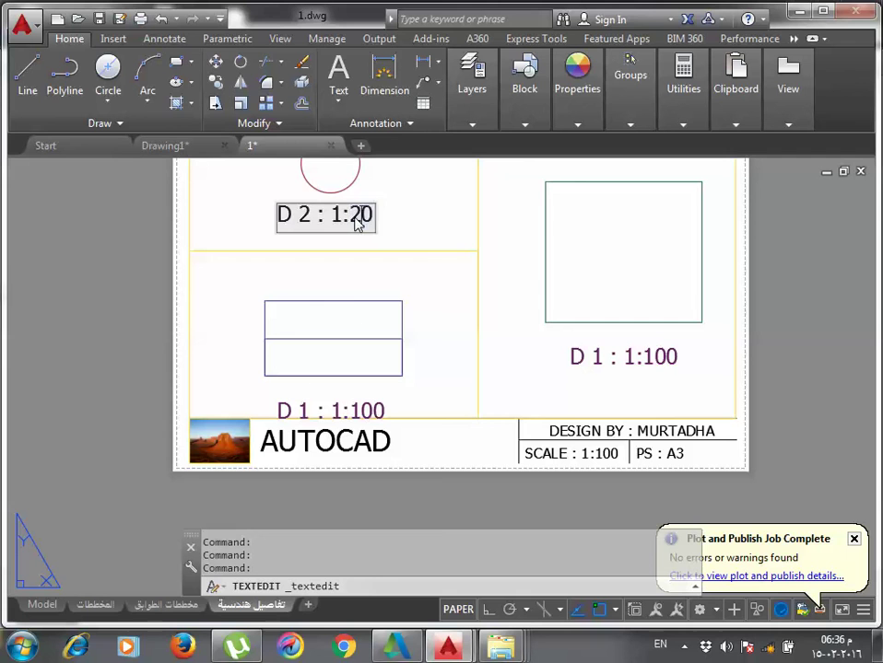
pyautogui.write('0')
pyautogui.click(349, 426)
# Move the label under the rectangle slightly upward.
pyautogui.click(345, 412)
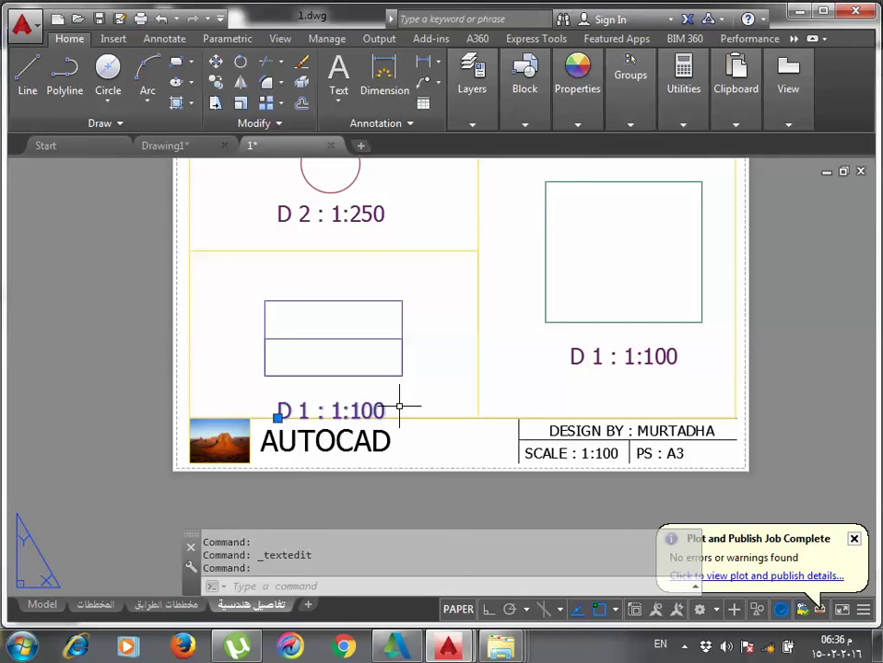
pyautogui.write('m')
pyautogui.press('Return')
pyautogui.click(423, 406)
pyautogui.click(420, 390)
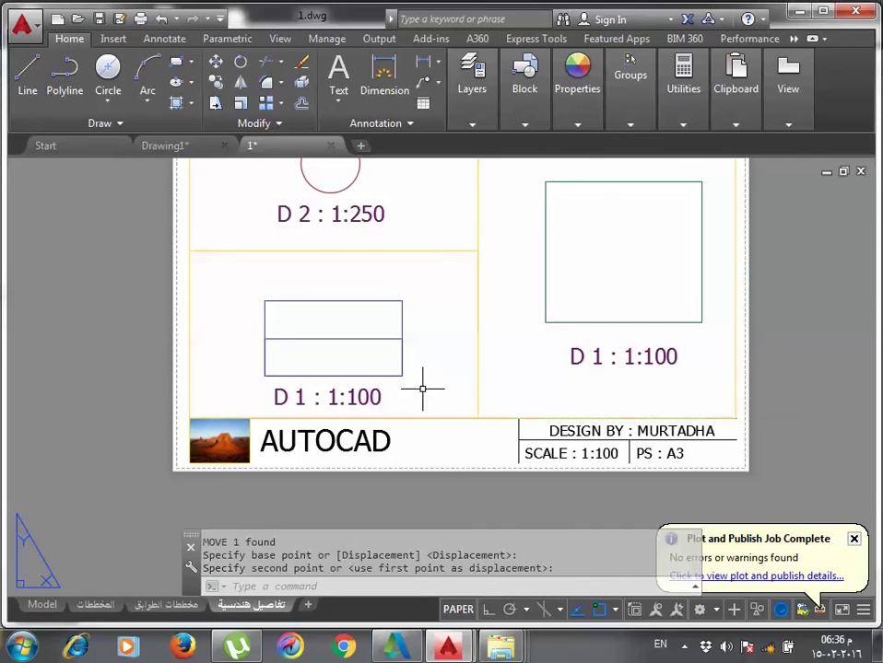
# Edit the label under the rectangle to read D 3 : 1:200.
pyautogui.doubleClick(359, 403)
pyautogui.moveTo(380, 398); pyautogui.dragTo(349, 399)
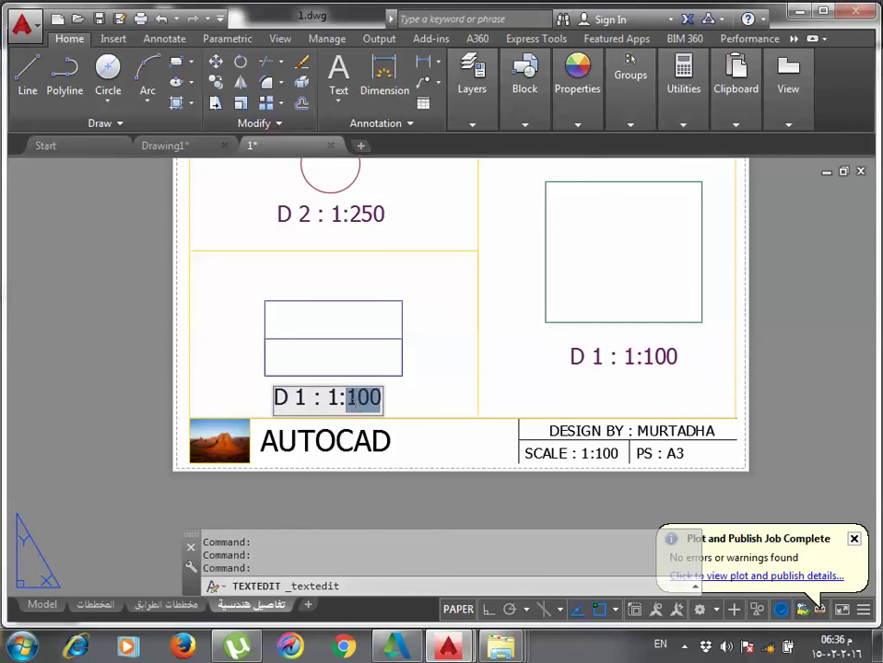
pyautogui.click(358, 397)
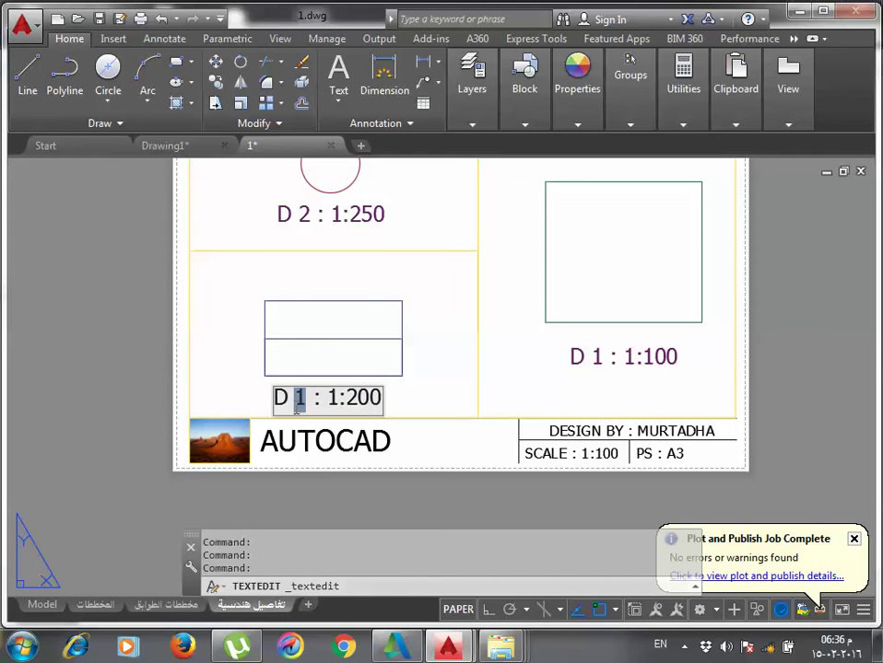
pyautogui.write('3')
pyautogui.click(737, 411)
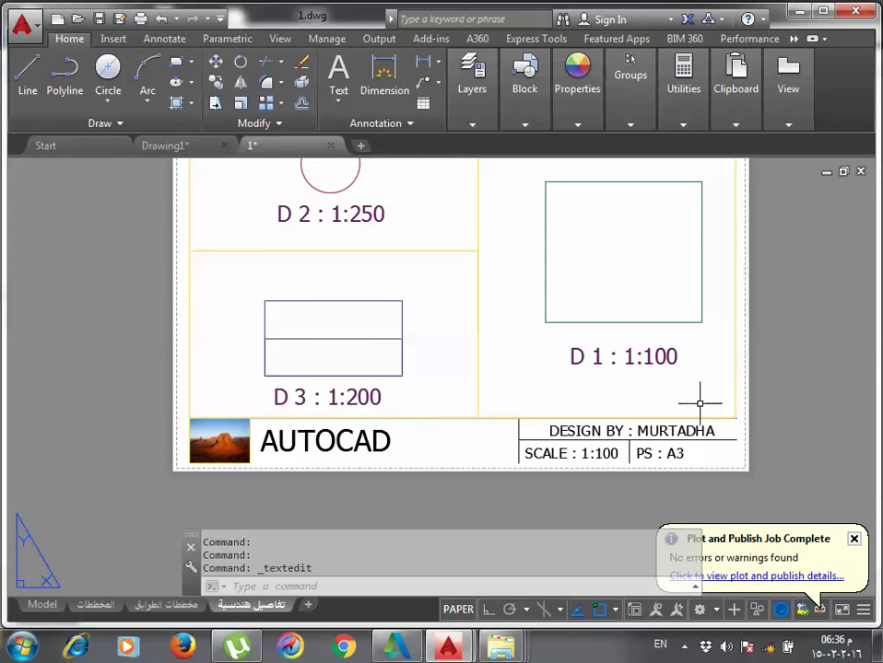
pyautogui.moveTo(699, 403)
pyautogui.mouseDown(button='middle')
pyautogui.moveTo(626, 414)
pyautogui.moveTo(591, 435)
pyautogui.mouseUp(button='middle')
pyautogui.scroll(-2, 620, 419)
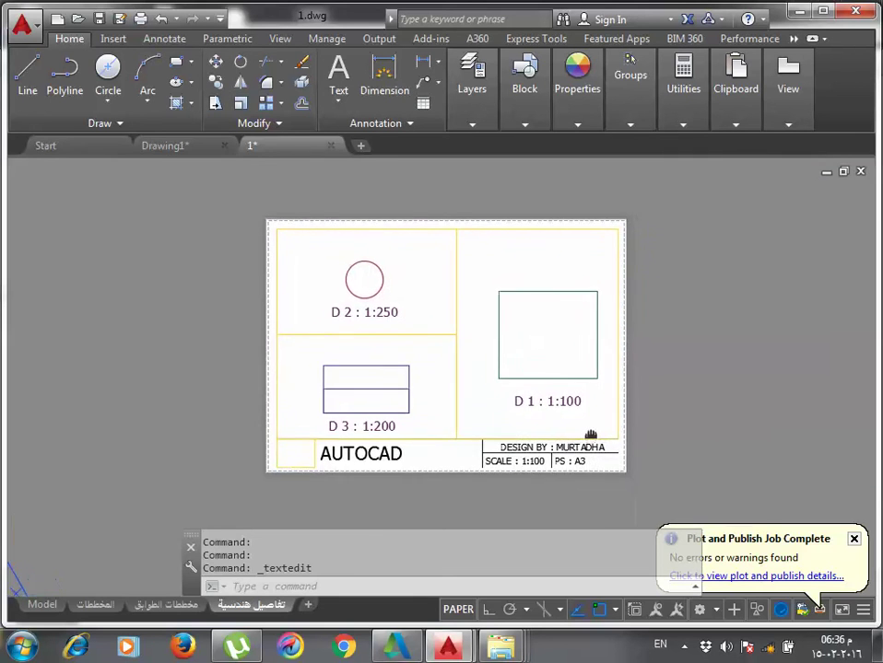
# Look through the المخططات, مخططات الطوابق and تفاصيل هندسية sheets, ending on المخططات.
pyautogui.click(96, 605)
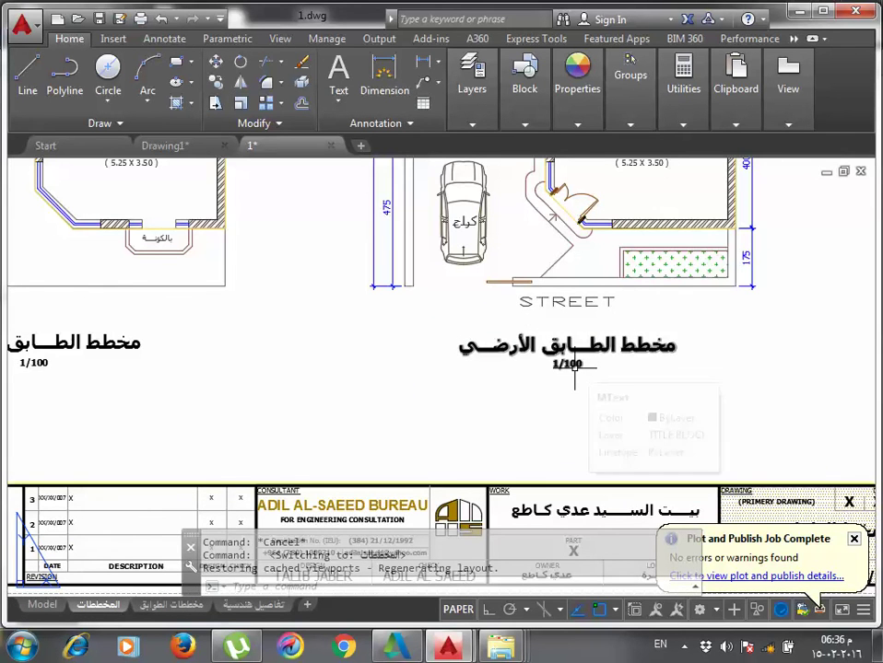
pyautogui.scroll(-3, 578, 378)
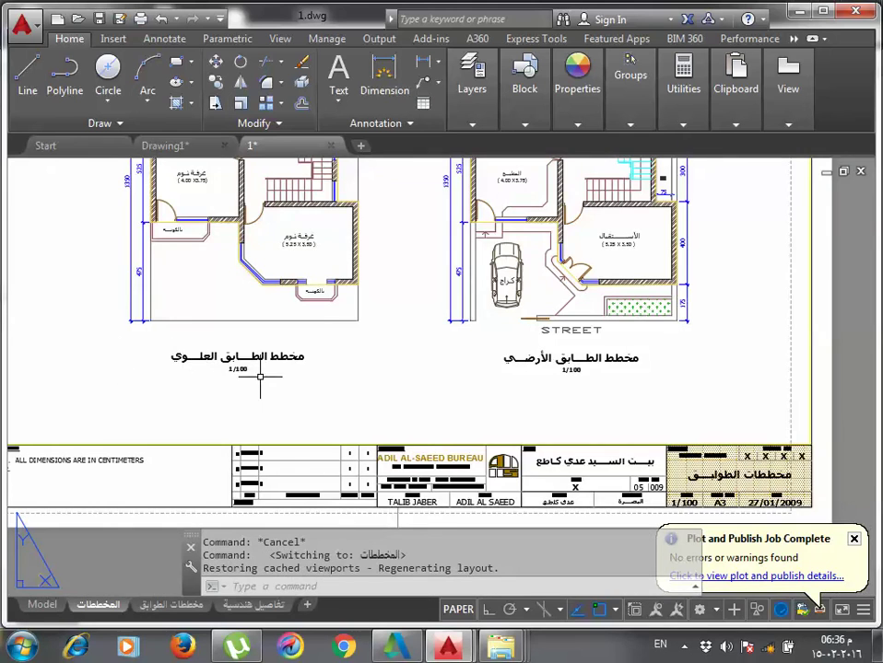
pyautogui.scroll(4, 244, 374)
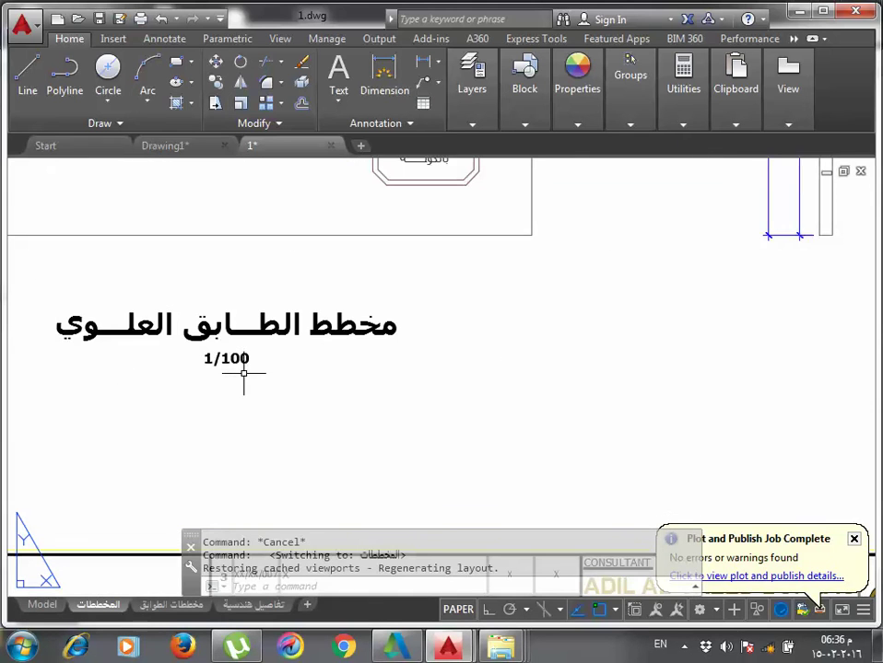
pyautogui.click(170, 606)
pyautogui.click(258, 609)
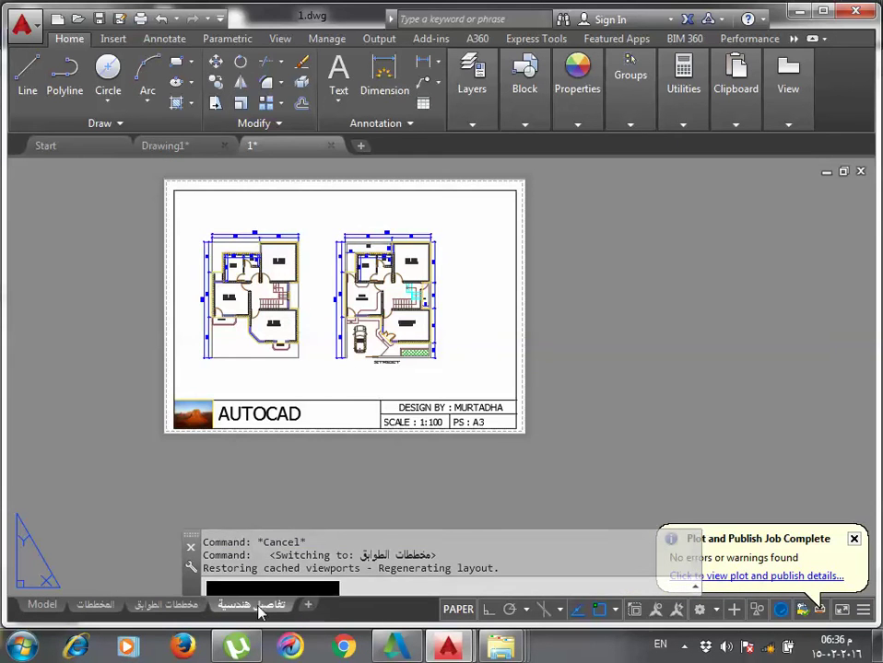
pyautogui.scroll(2, 527, 430)
pyautogui.click(96, 605)
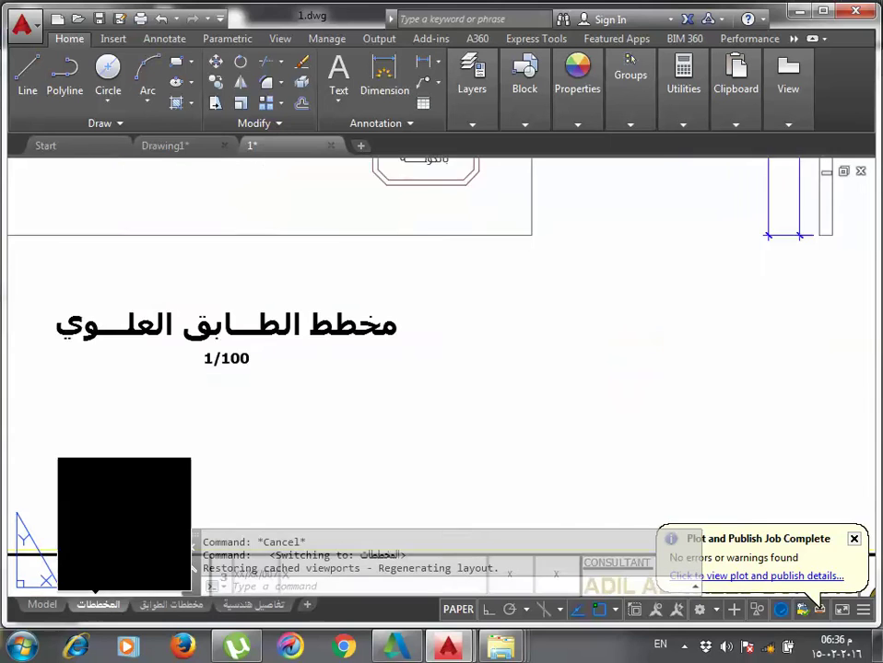
pyautogui.scroll(-2, 429, 420)
pyautogui.scroll(-3, 431, 424)
# Select the two floor-plan title texts on المخططات and copy them.
pyautogui.click(356, 427)
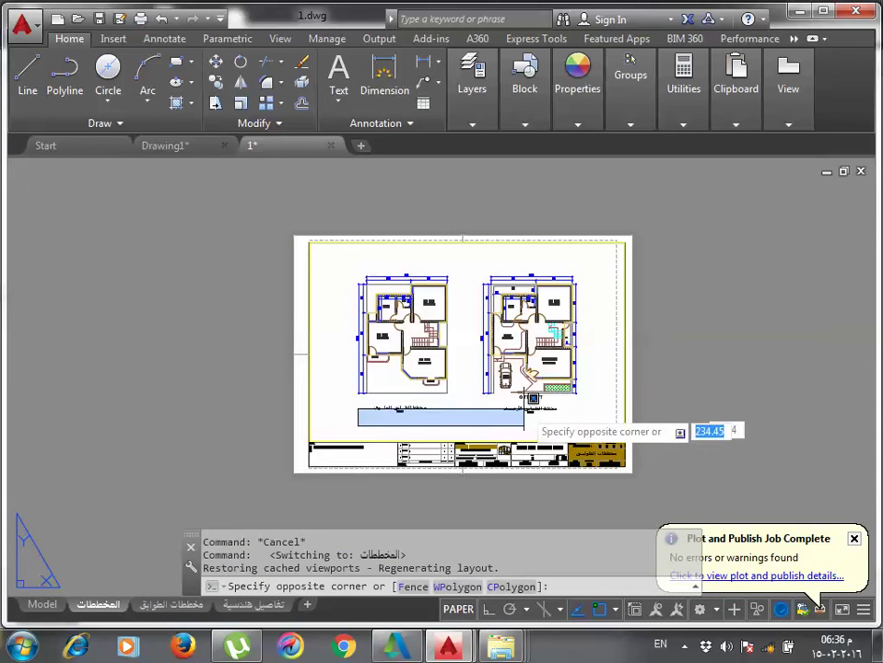
pyautogui.click(571, 386)
pyautogui.rightClick(537, 403)
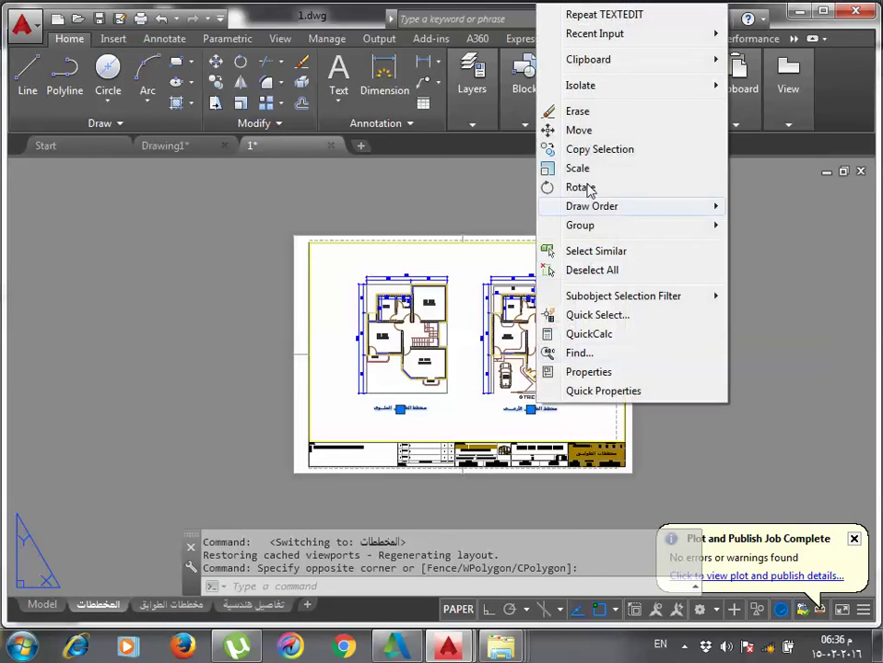
pyautogui.click(777, 356)
pyautogui.click(767, 328)
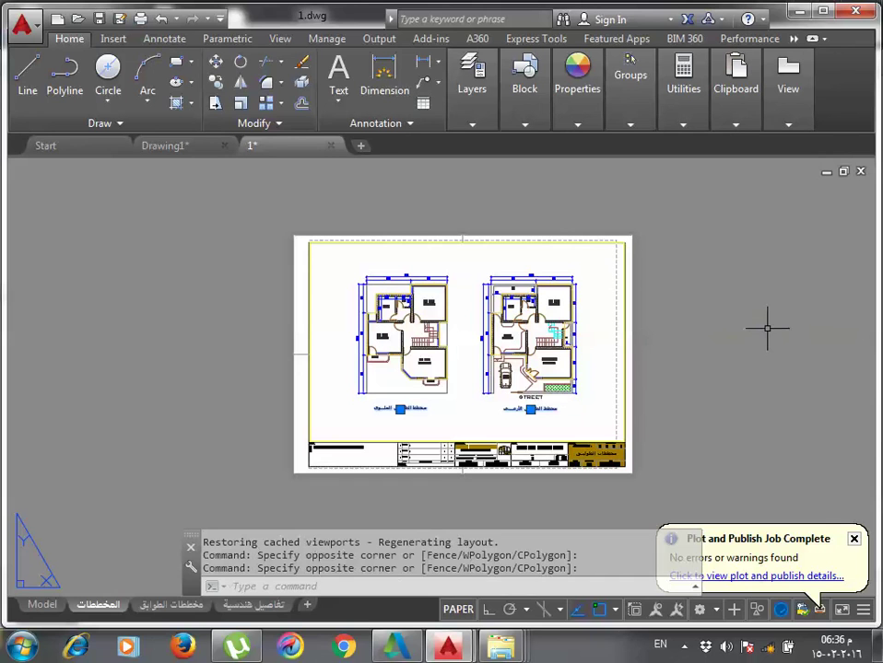
pyautogui.hotkey('ctrl', 'c')
# Try pasting the two titles on the مخططات الطوابق sheet, cancelling and repositioning the view.
pyautogui.click(166, 605)
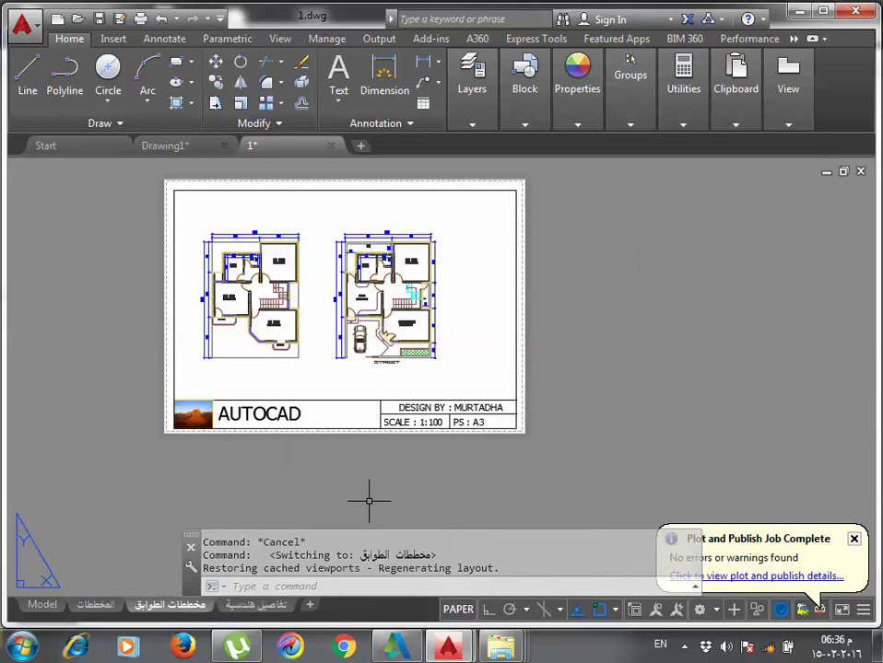
pyautogui.hotkey('ctrl', 'v')
pyautogui.scroll(3, 276, 424)
pyautogui.scroll(2, 216, 380)
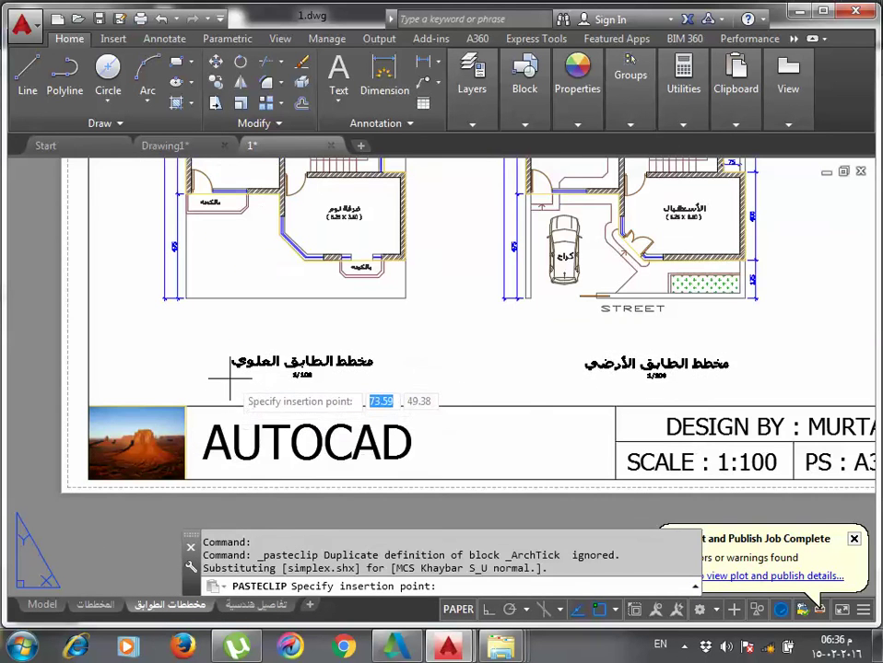
pyautogui.press('Escape')
pyautogui.scroll(-2, 221, 358)
pyautogui.scroll(-2, 258, 374)
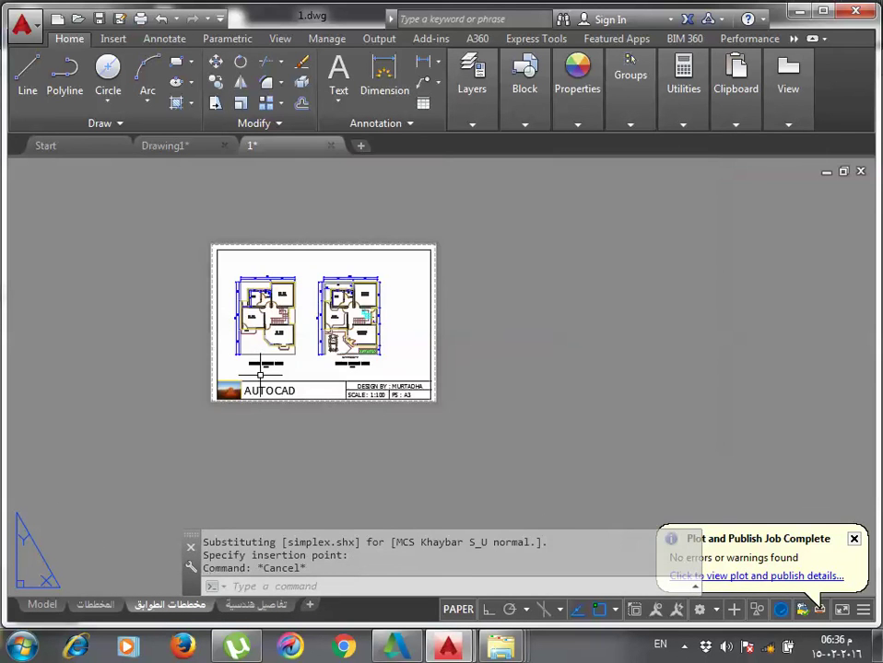
pyautogui.scroll(1, 260, 375)
pyautogui.moveTo(260, 375); pyautogui.dragTo(280, 392, button='middle')
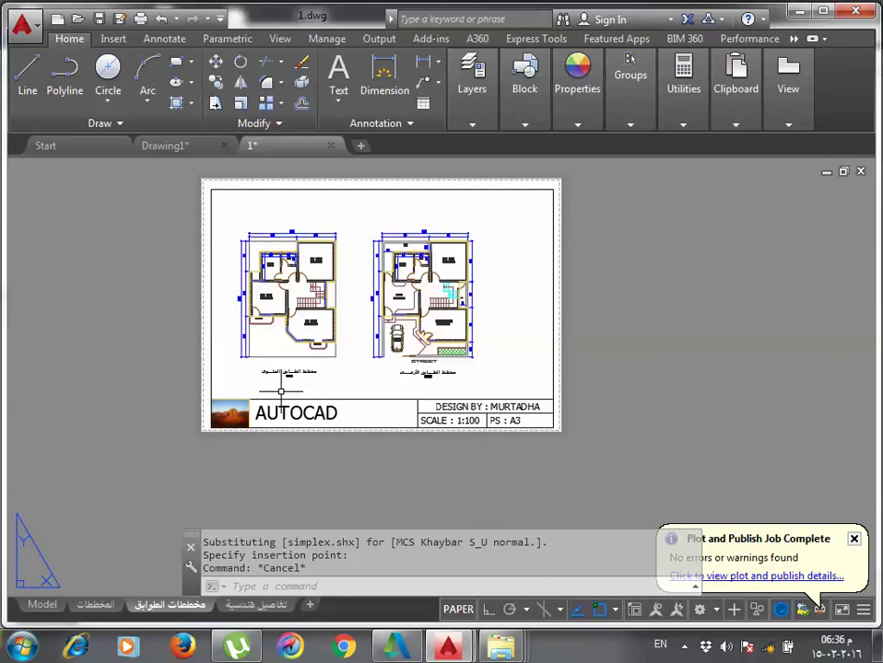
# Paste the two copied titles again above the floor plans.
pyautogui.scroll(2, 441, 382)
pyautogui.click(476, 365)
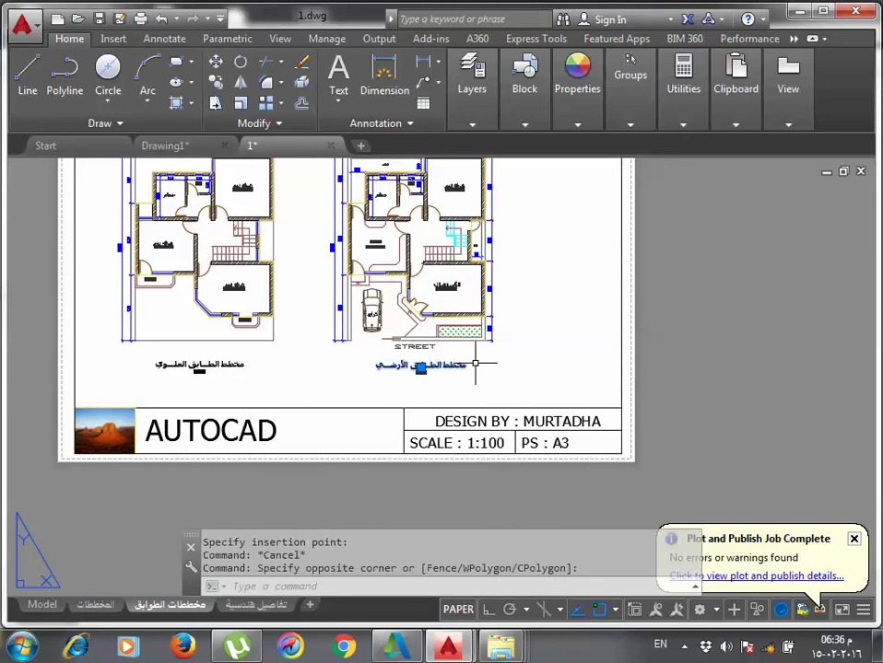
pyautogui.hotkey('ctrl', 'v')
pyautogui.scroll(-5, 437, 355)
pyautogui.scroll(5, 341, 285)
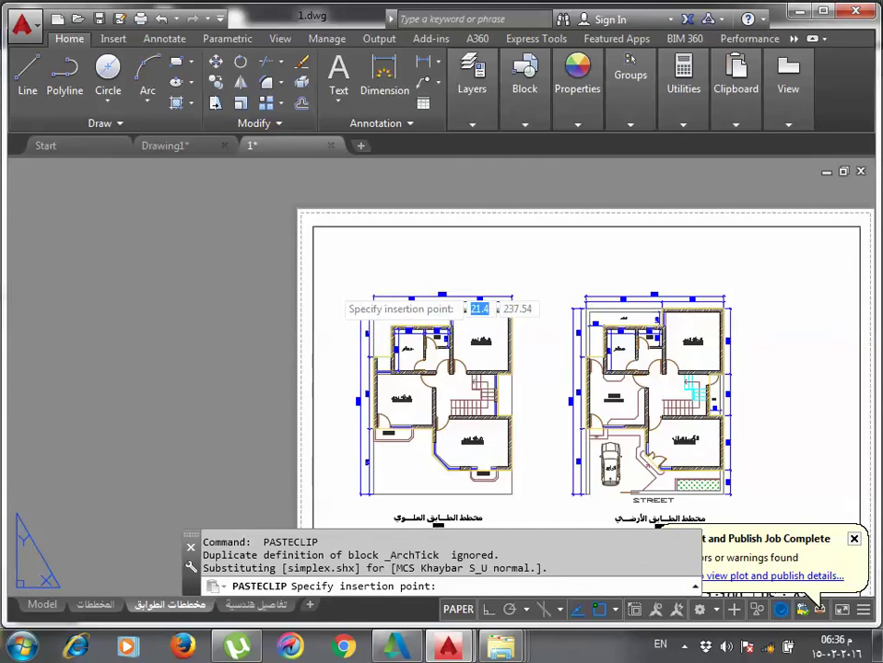
pyautogui.press('Escape')
pyautogui.scroll(-3, 420, 320)
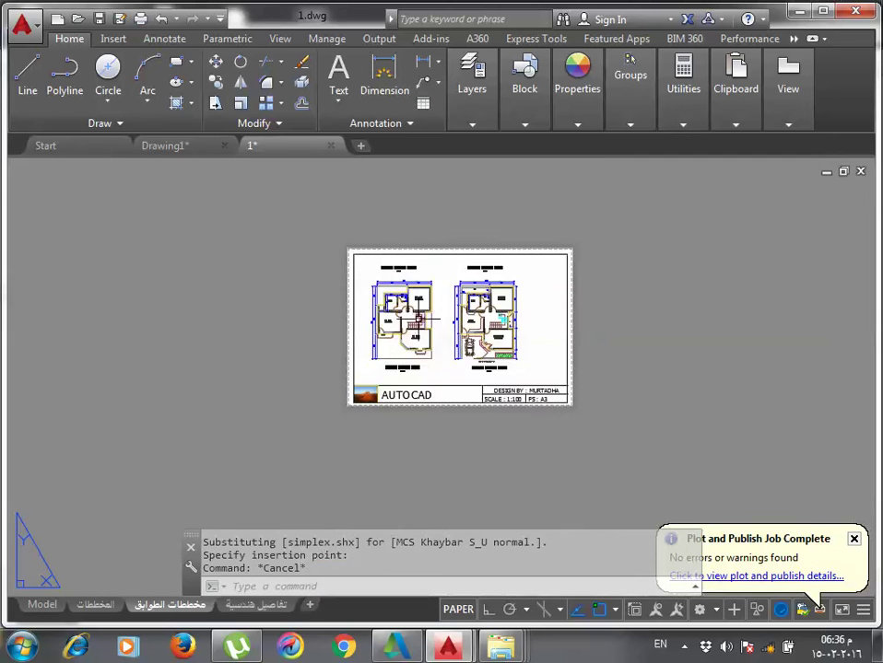
pyautogui.scroll(4, 419, 320)
# Erase the two old titles beneath the floor plans.
pyautogui.click(560, 467)
pyautogui.click(384, 433)
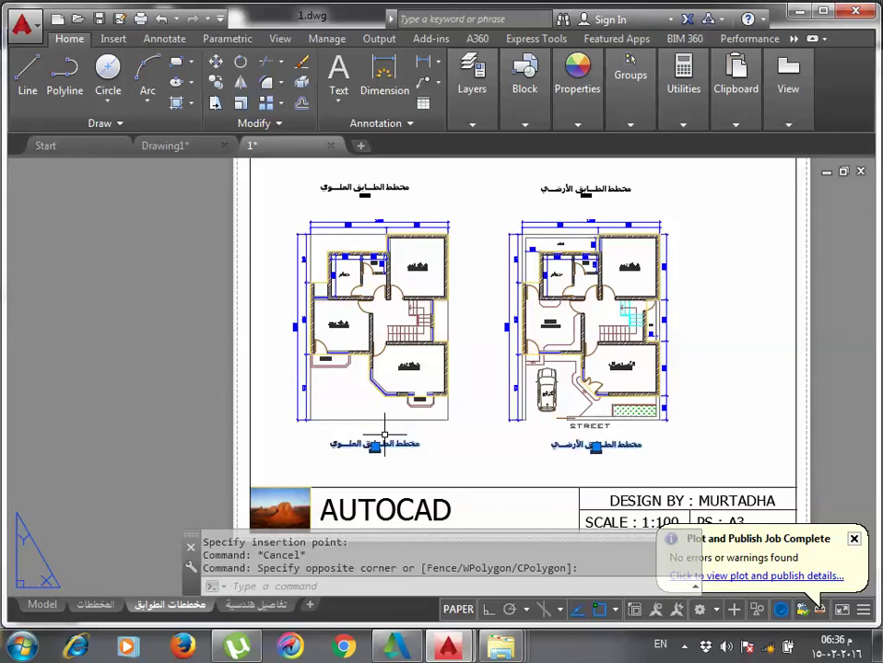
pyautogui.press('Delete')
pyautogui.scroll(-2, 384, 433)
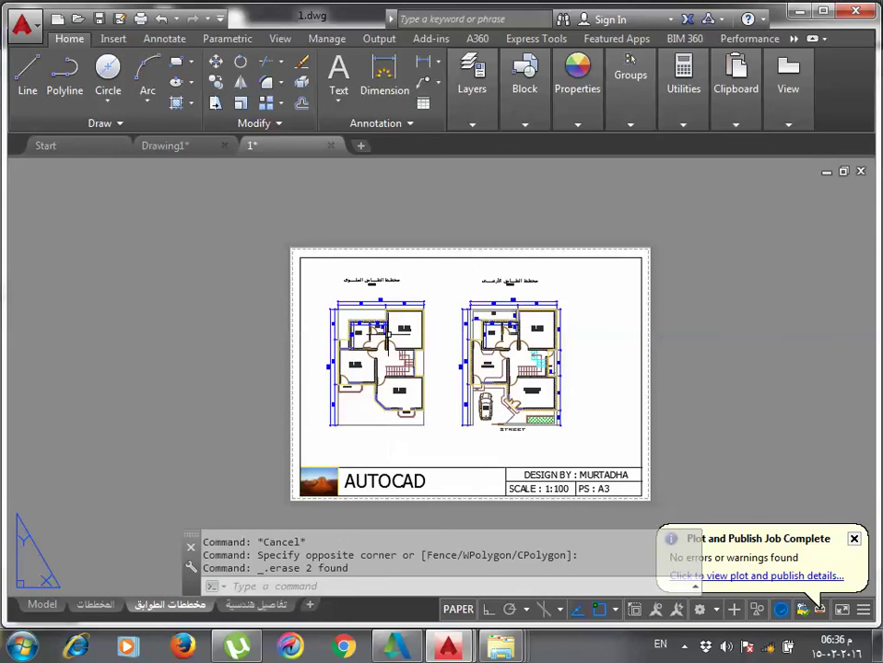
pyautogui.moveTo(558, 364)
pyautogui.mouseDown(button='middle')
pyautogui.moveTo(516, 368)
pyautogui.moveTo(483, 357)
pyautogui.mouseUp(button='middle')
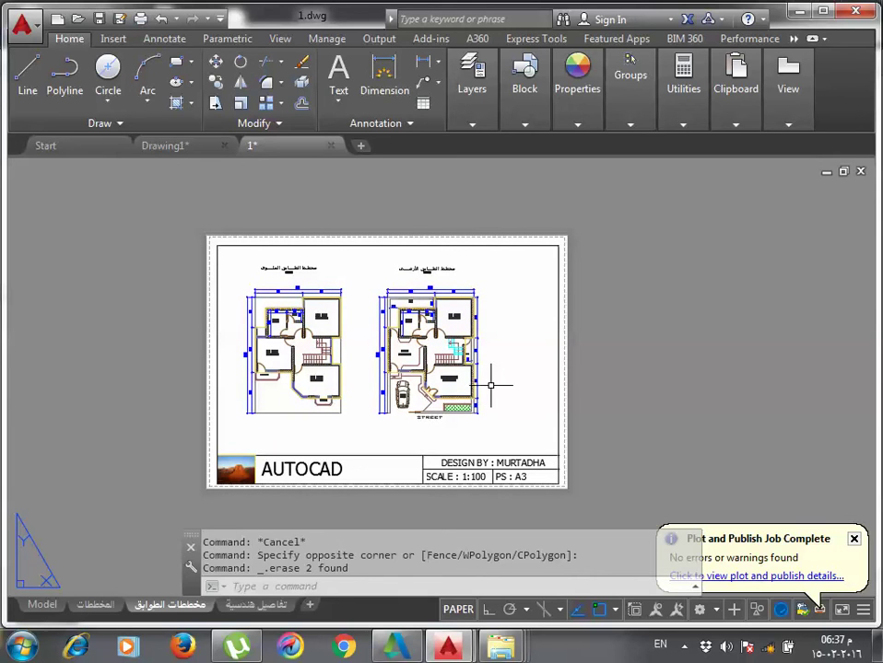
# Paste the tulip picture beside the ground-floor plan at default scale and rotation.
pyautogui.hotkey('ctrl', 'v')
pyautogui.scroll(4, 517, 335)
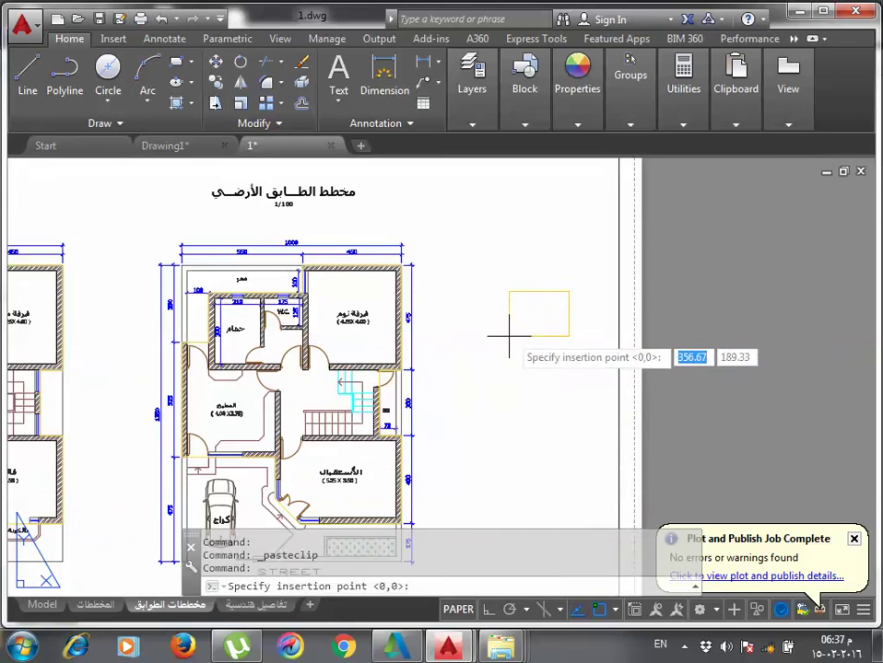
pyautogui.click(451, 410)
pyautogui.press('Return')
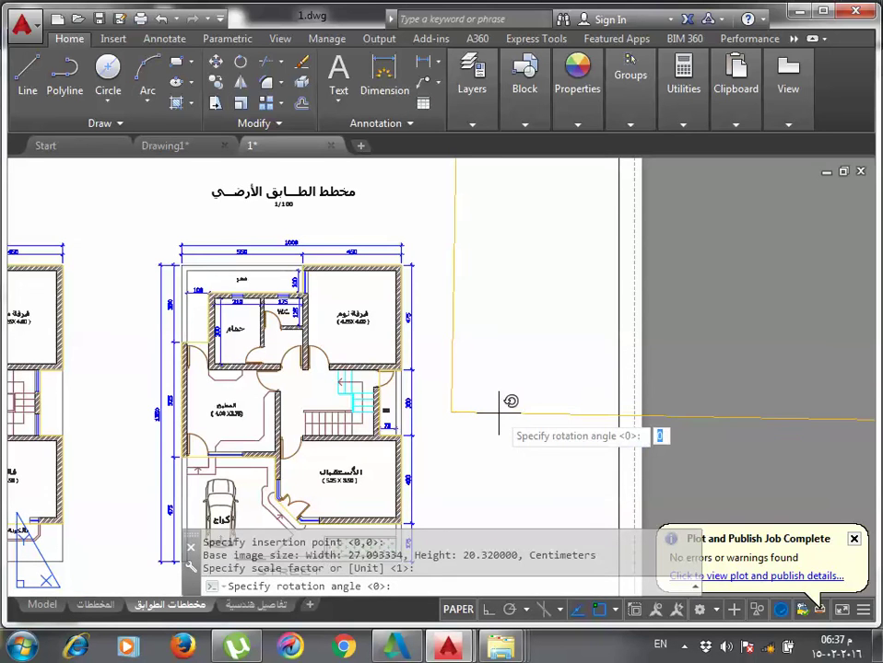
pyautogui.press('Return')
pyautogui.scroll(-6, 497, 409)
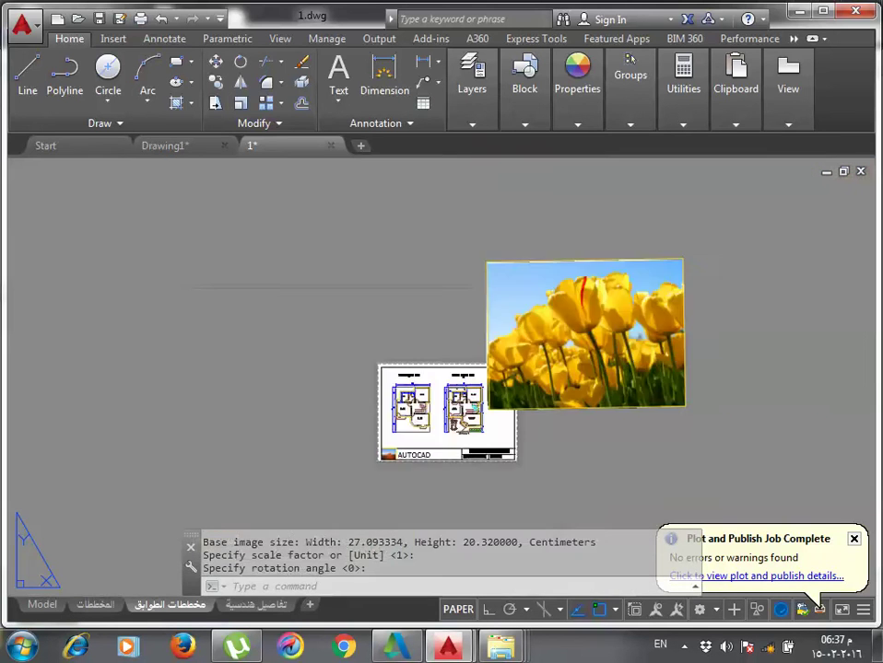
# Shrink the tulip picture with SCALE using the Reference option.
pyautogui.click(584, 410)
pyautogui.scroll(6, 572, 415)
pyautogui.scroll(-4, 562, 419)
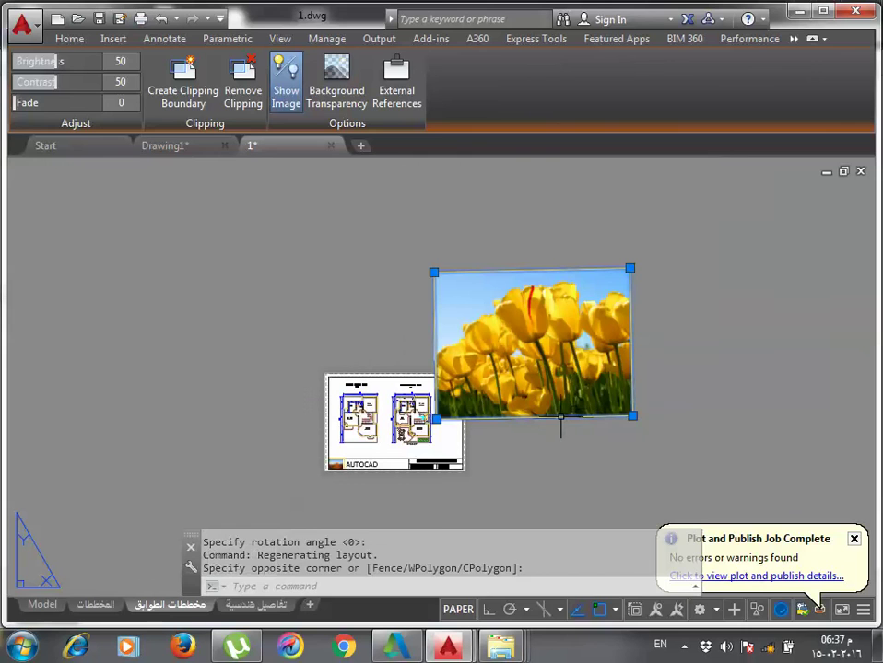
pyautogui.write('sc')
pyautogui.press('Return')
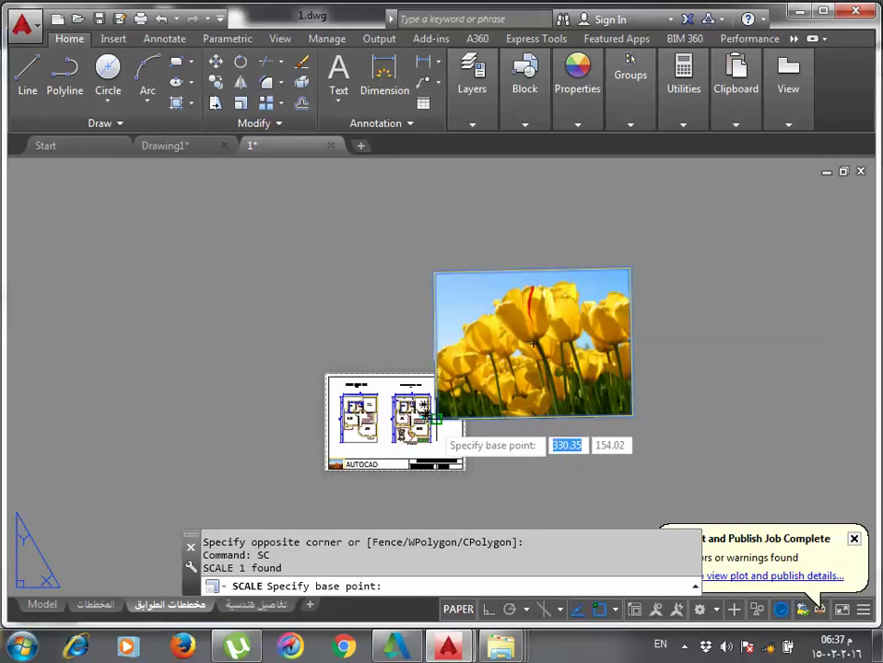
pyautogui.click(435, 417)
pyautogui.write('r')
pyautogui.press('Return')
pyautogui.click(435, 417)
pyautogui.click(645, 414)
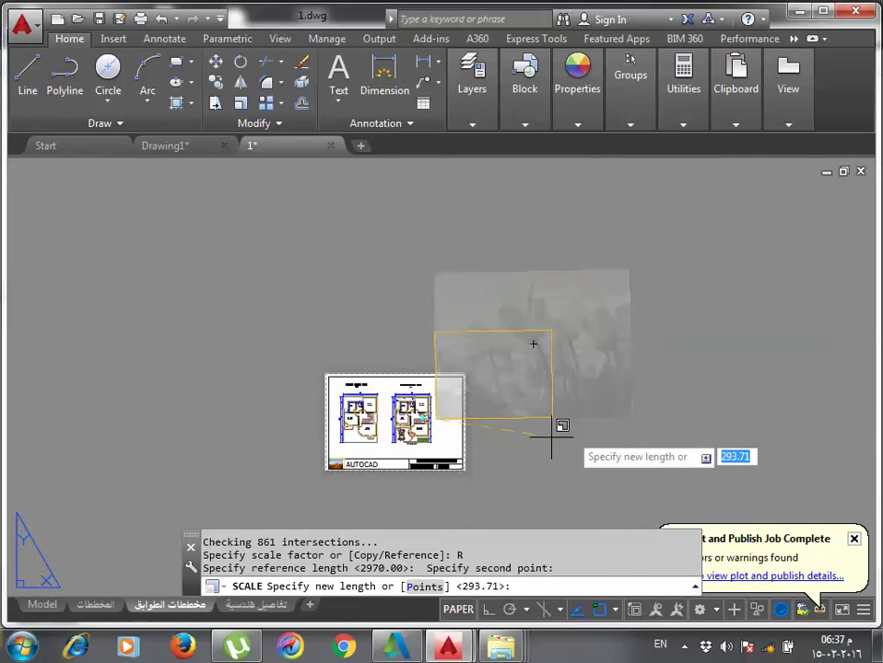
pyautogui.scroll(3, 455, 429)
pyautogui.click(429, 404)
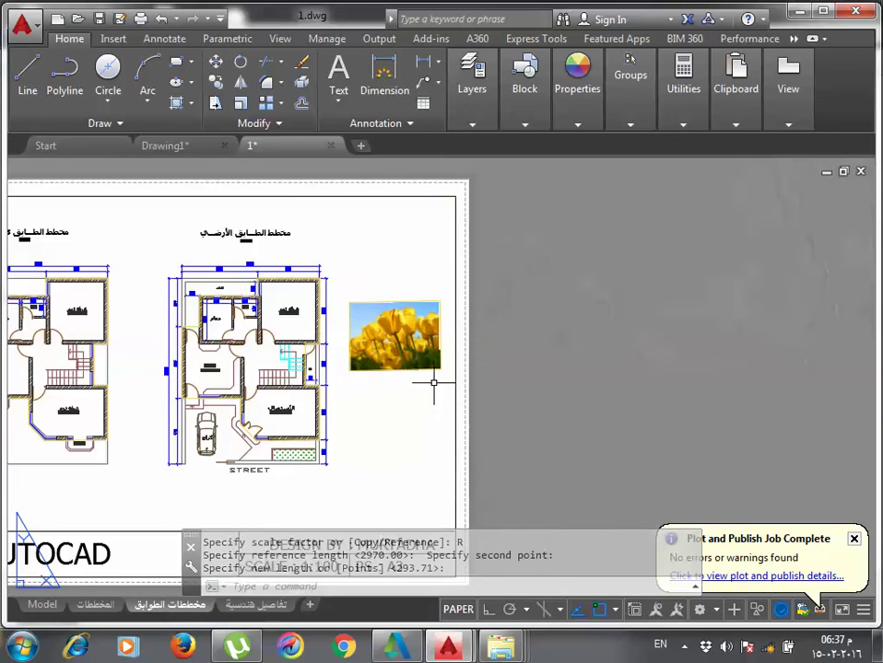
# Move the tulip picture down to the lower-right area just above the title block.
pyautogui.click(433, 387)
pyautogui.click(426, 358)
pyautogui.scroll(-1, 450, 349)
pyautogui.scroll(1, 509, 354)
pyautogui.write('m')
pyautogui.press('Return')
pyautogui.click(515, 343)
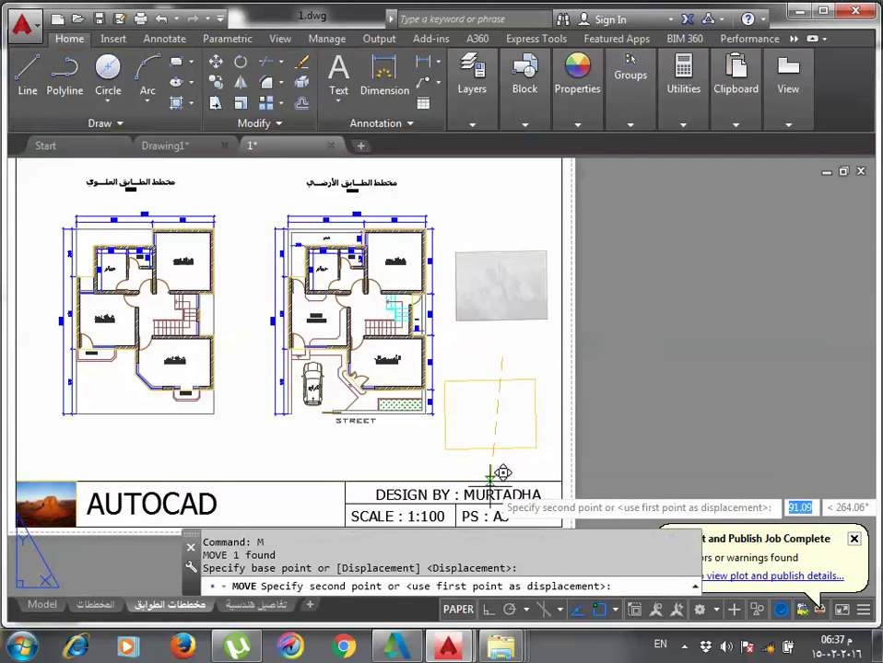
pyautogui.click(516, 487)
pyautogui.press('Escape')
pyautogui.scroll(3, 512, 410)
pyautogui.scroll(-5, 513, 410)
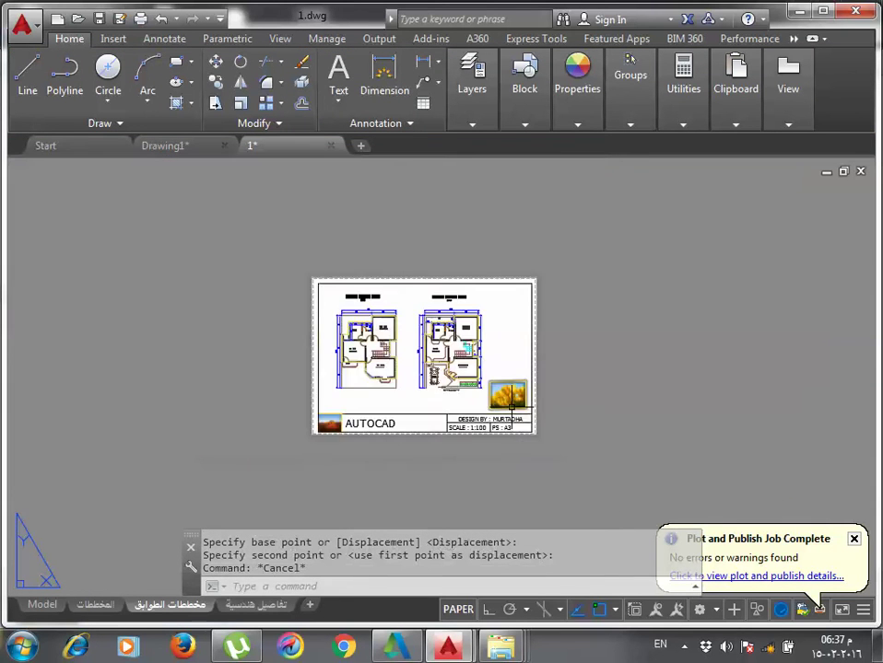
pyautogui.scroll(4, 513, 409)
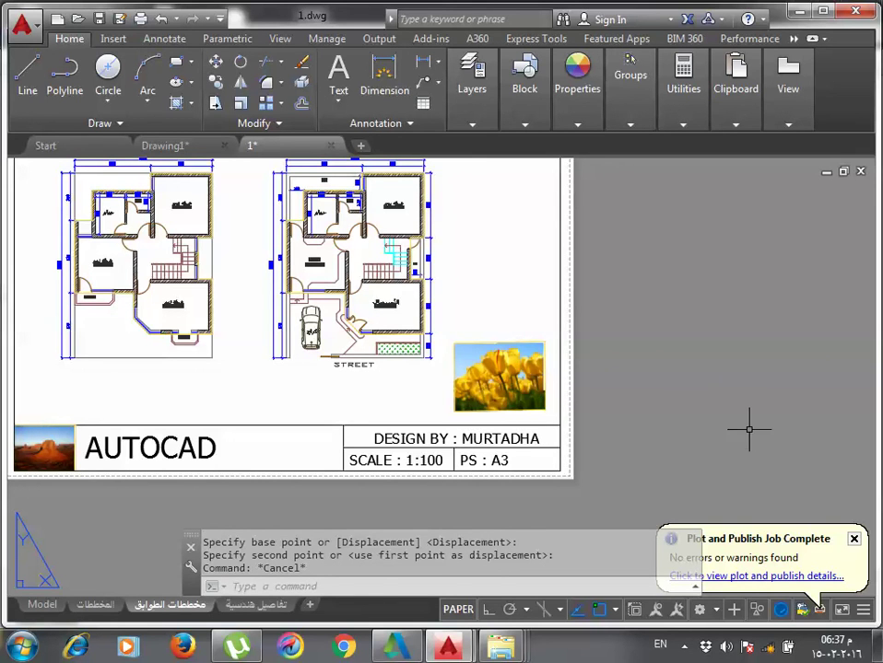
pyautogui.scroll(-4, 748, 429)
pyautogui.scroll(4, 748, 428)
pyautogui.scroll(3, 667, 414)
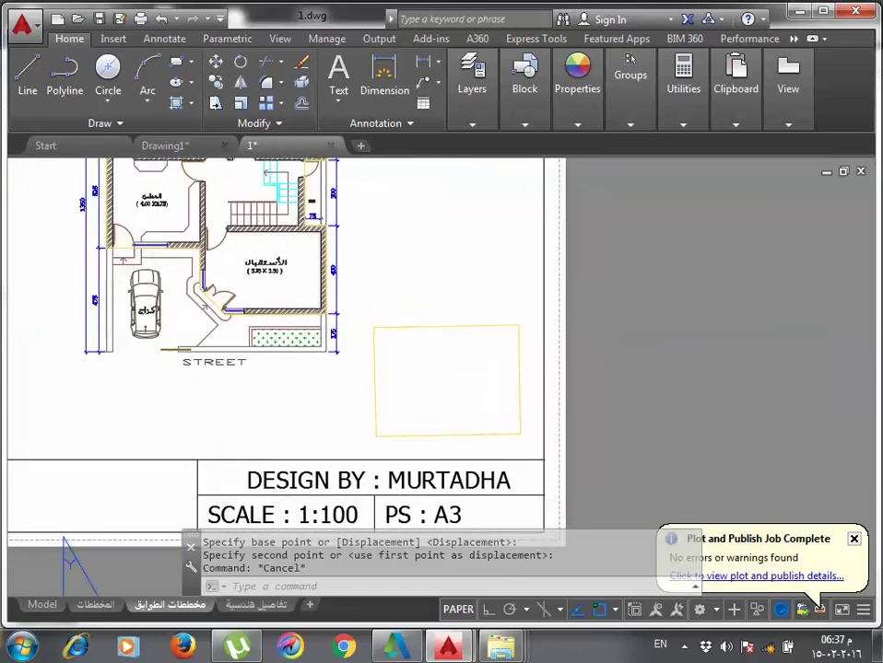
pyautogui.scroll(-5, 737, 447)
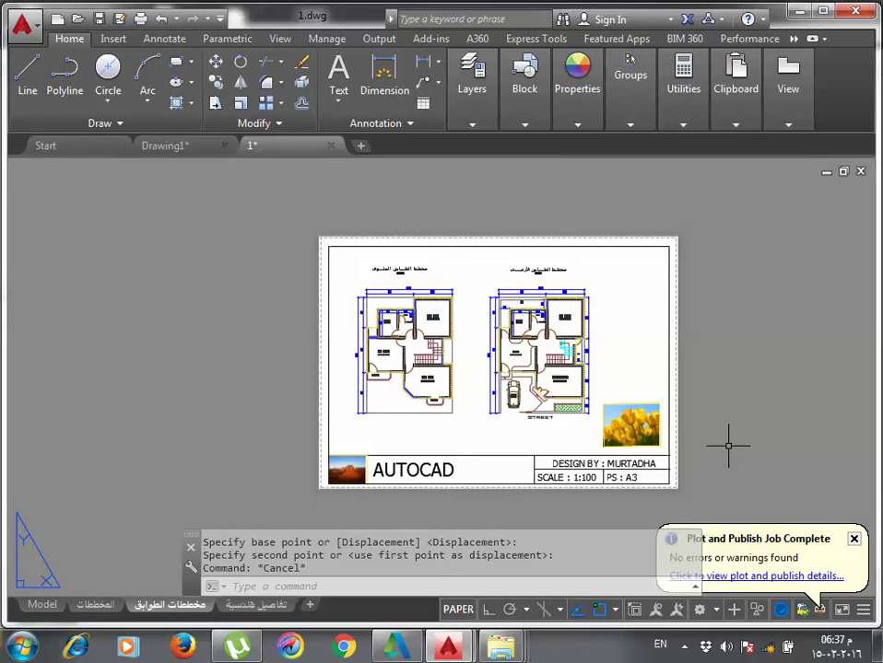
pyautogui.moveTo(256, 604)
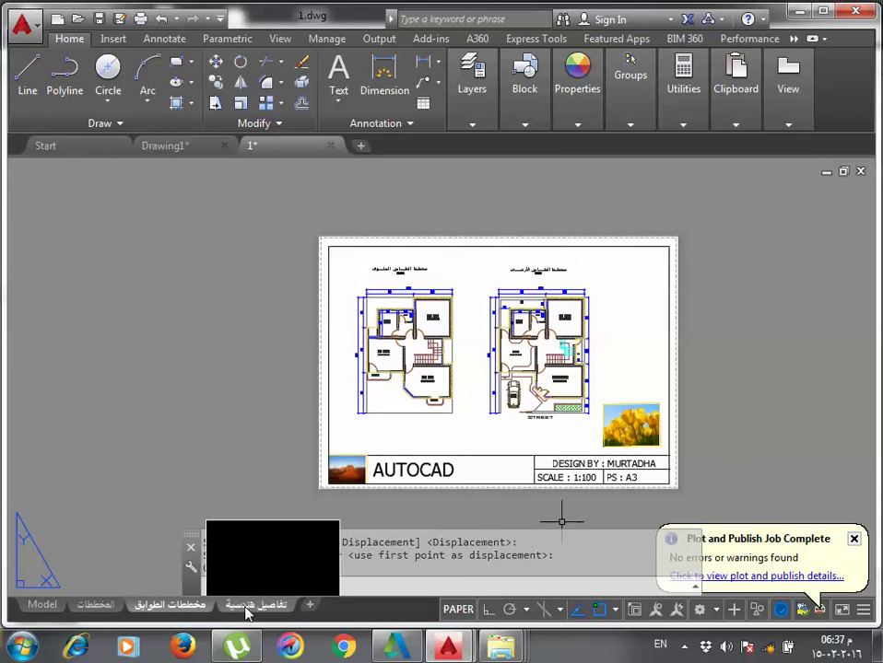
pyautogui.scroll(2, 247, 599)
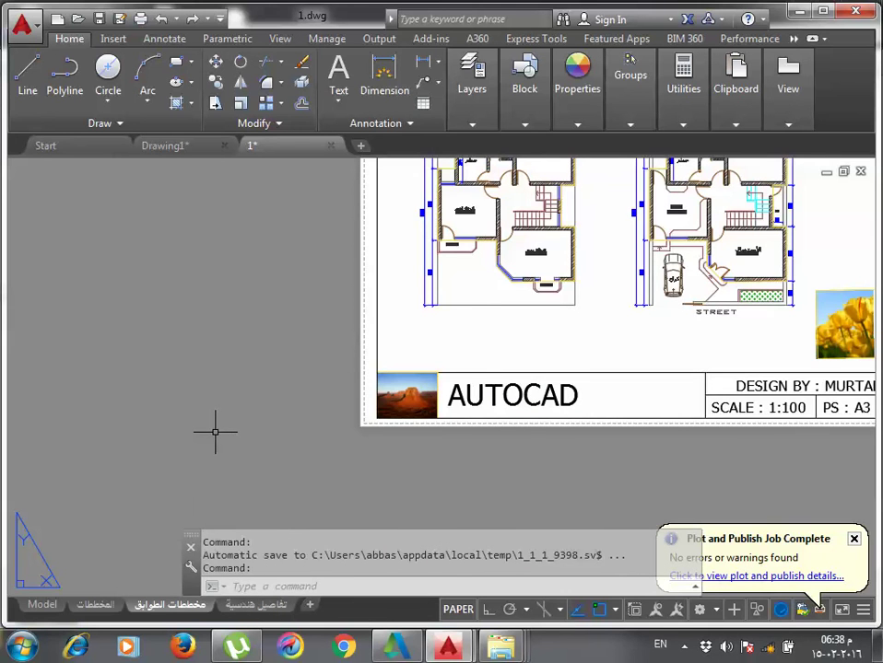
pyautogui.scroll(-3, 215, 432)
pyautogui.scroll(-2, 184, 433)
pyautogui.scroll(4, 338, 365)
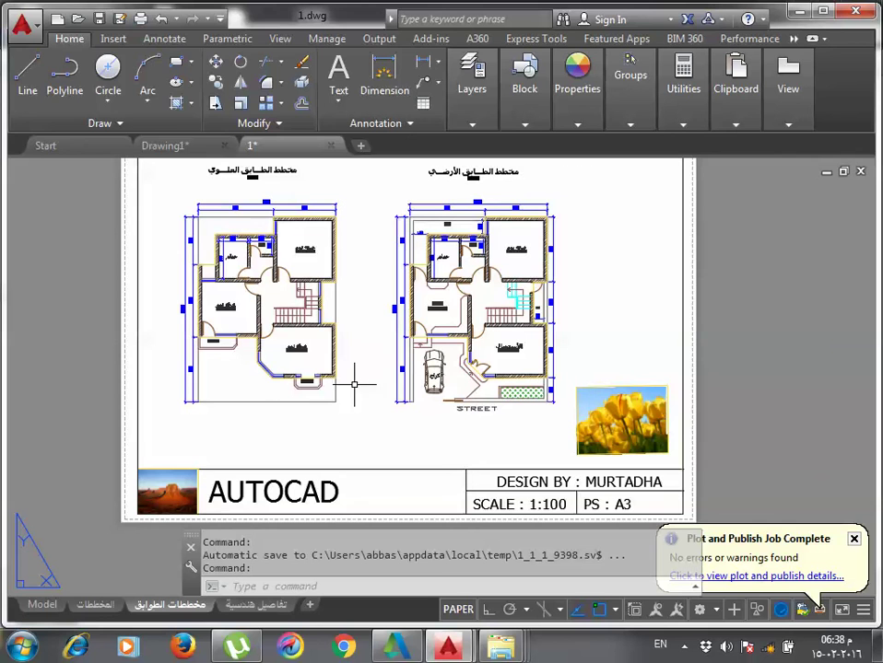
# Save the drawing as a new house-plan DWG in the Desktop's محاضرة ٨ folder.
pyautogui.click(13, 28)
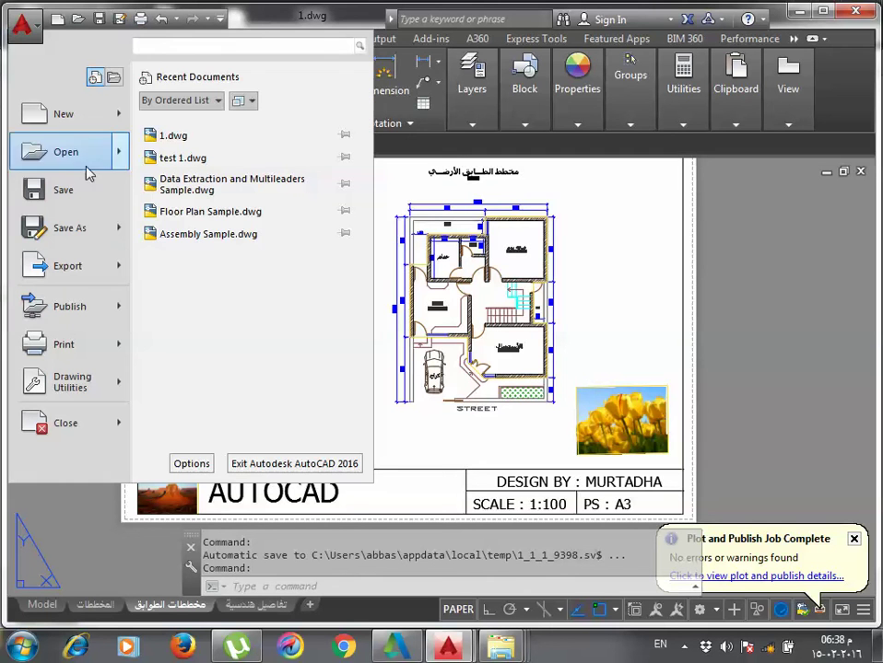
pyautogui.click(79, 230)
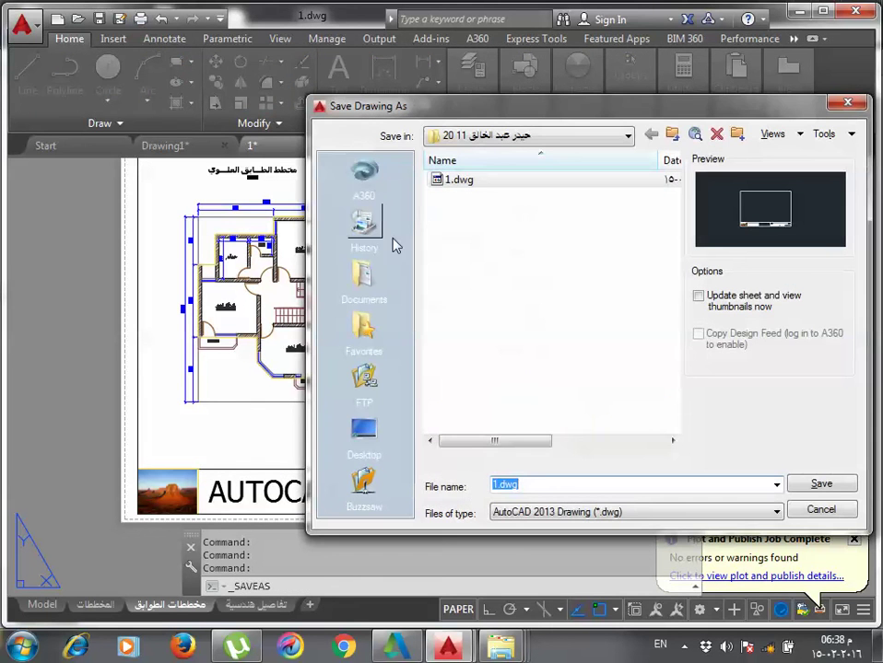
pyautogui.click(364, 433)
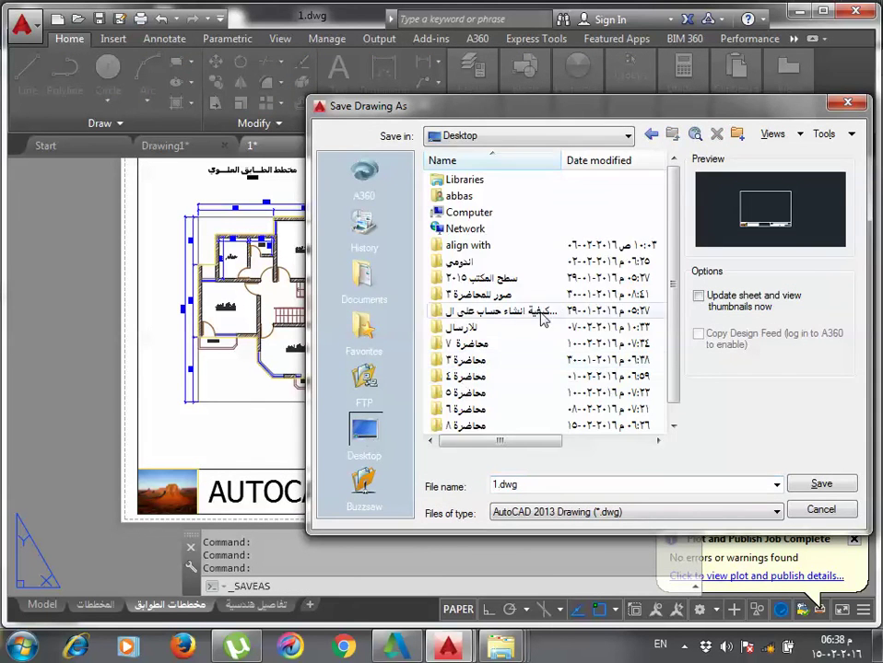
pyautogui.doubleClick(498, 425)
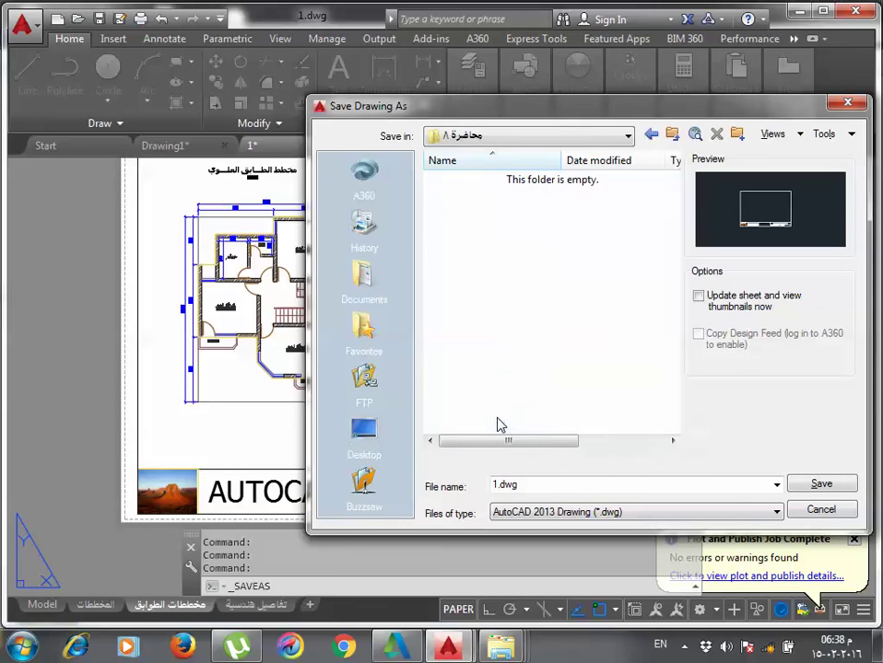
pyautogui.hotkey('alt', 'shift')
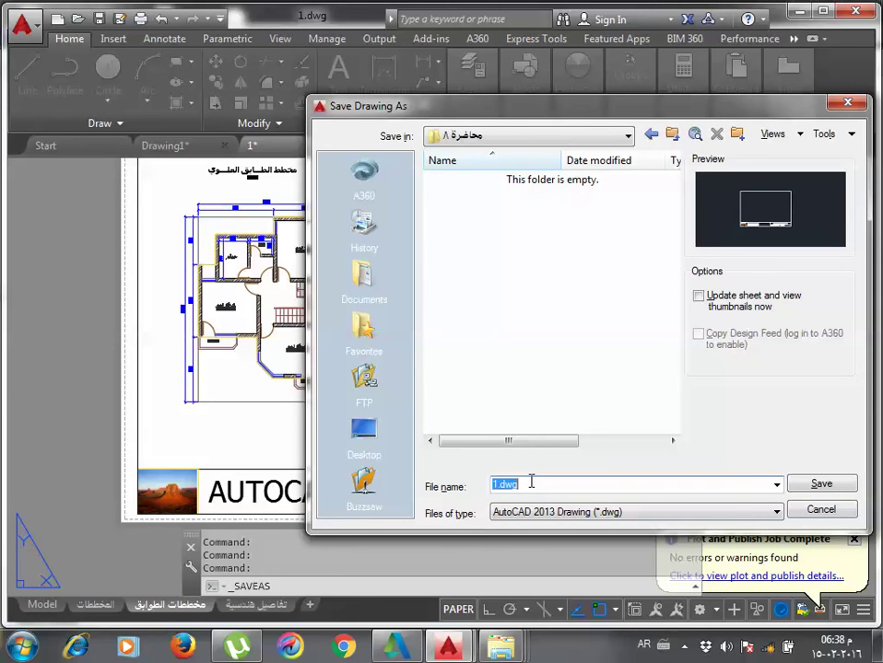
pyautogui.write('مخطط')
pyautogui.write(' دار سكن')
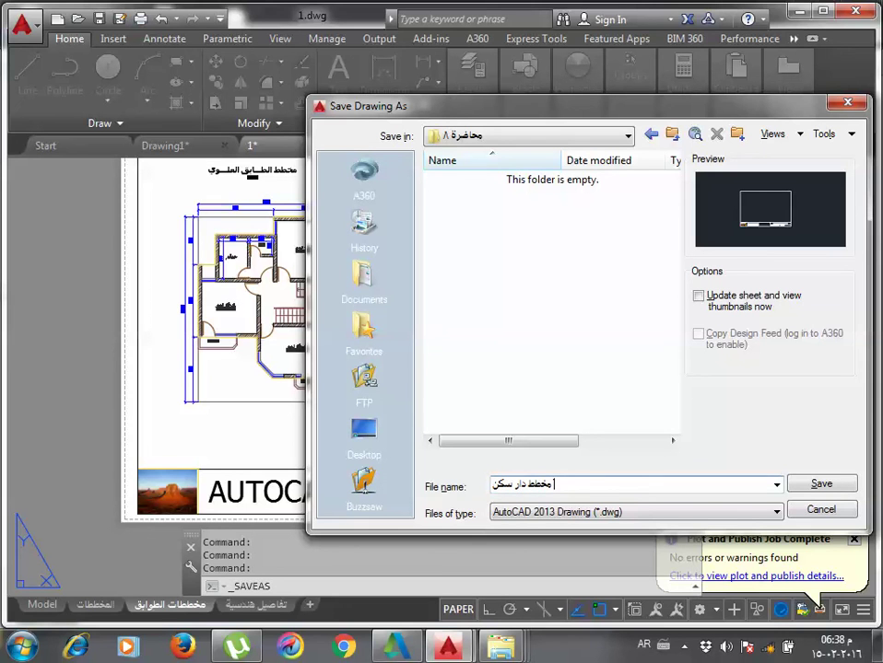
pyautogui.write(' حس')
pyautogui.write('ين')
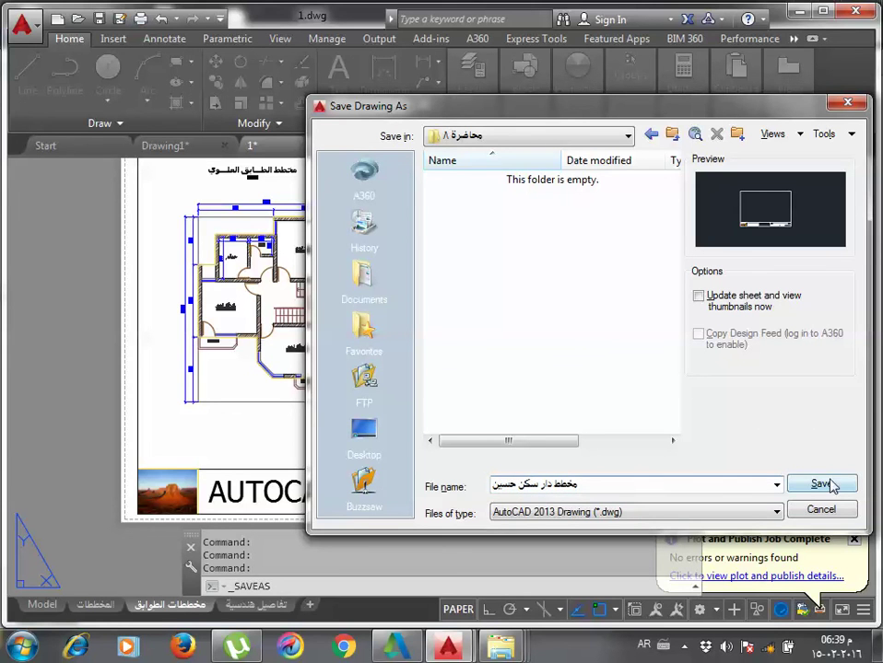
pyautogui.click(820, 485)
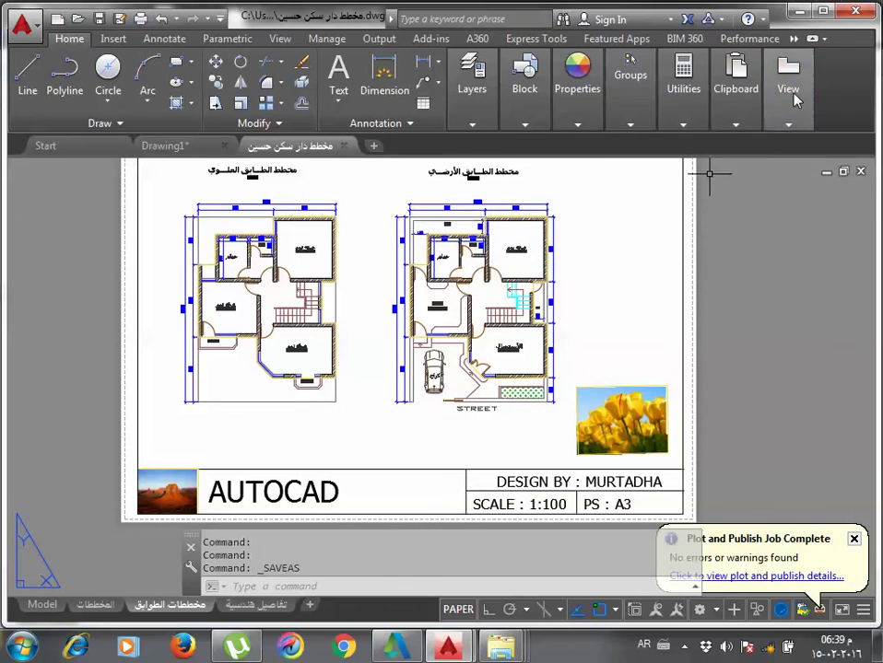
# Quit AutoCAD without saving the blank Drawing1.dwg.
pyautogui.click(798, 92)
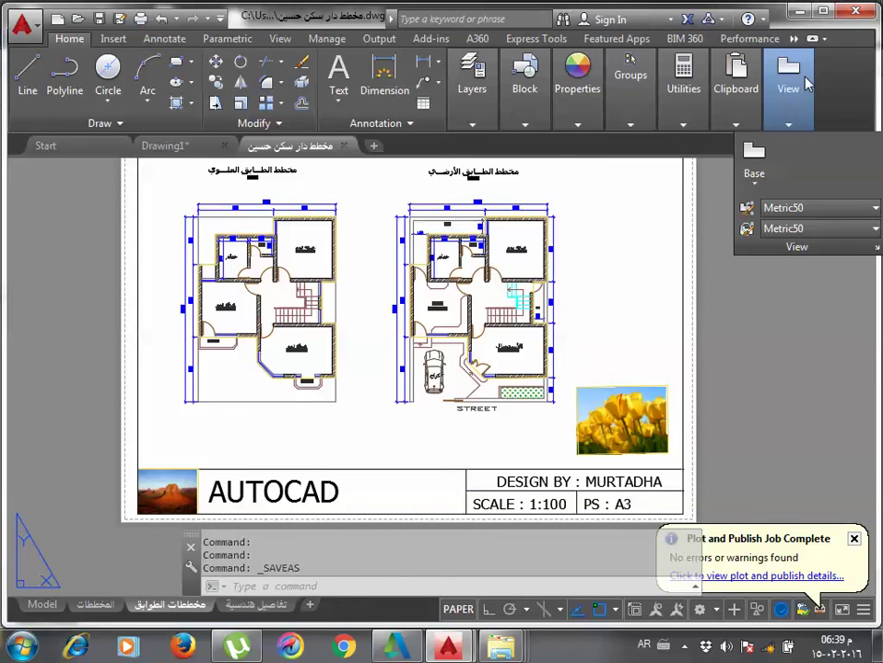
pyautogui.hotkey('ctrl', 'q')
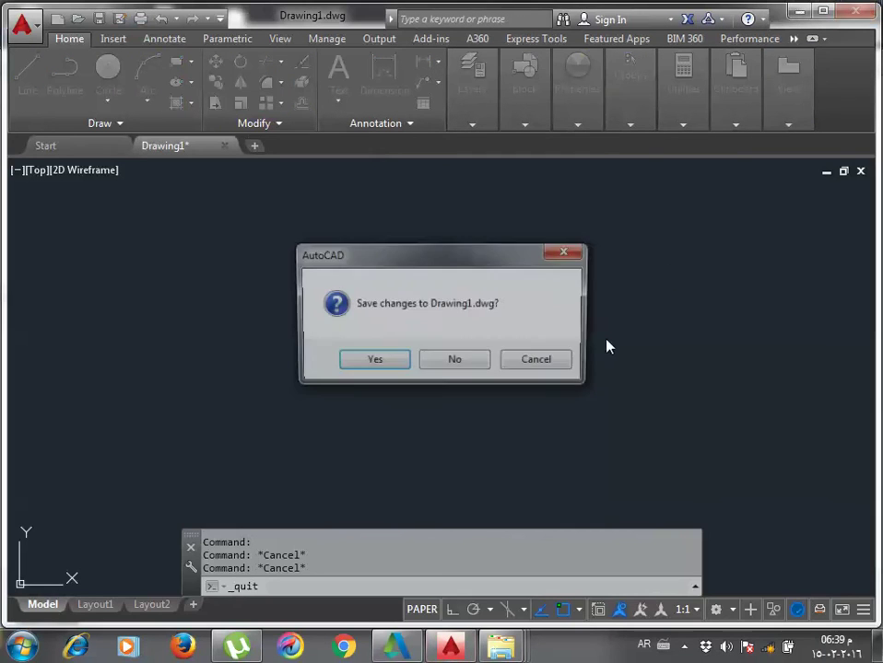
pyautogui.click(479, 362)
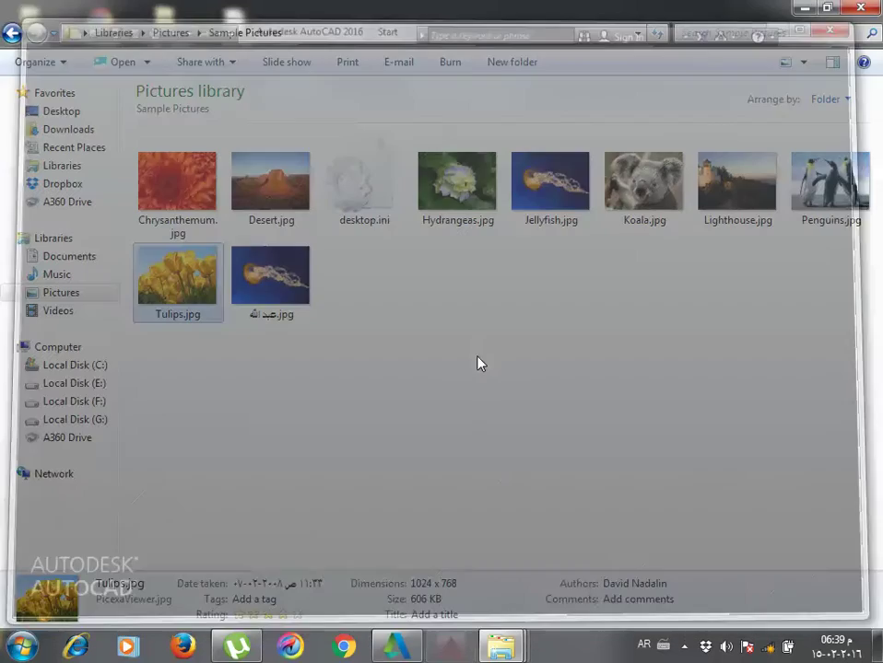
# Duplicate the saved house-plan DWG inside the محاضرة ٨ folder.
pyautogui.click(473, 358)
pyautogui.press('super+d')
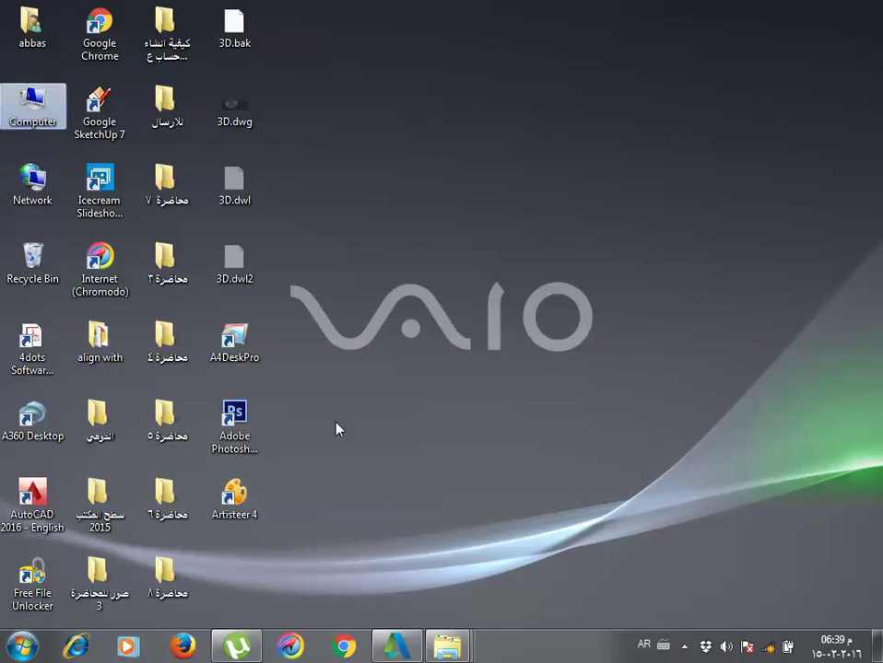
pyautogui.doubleClick(166, 573)
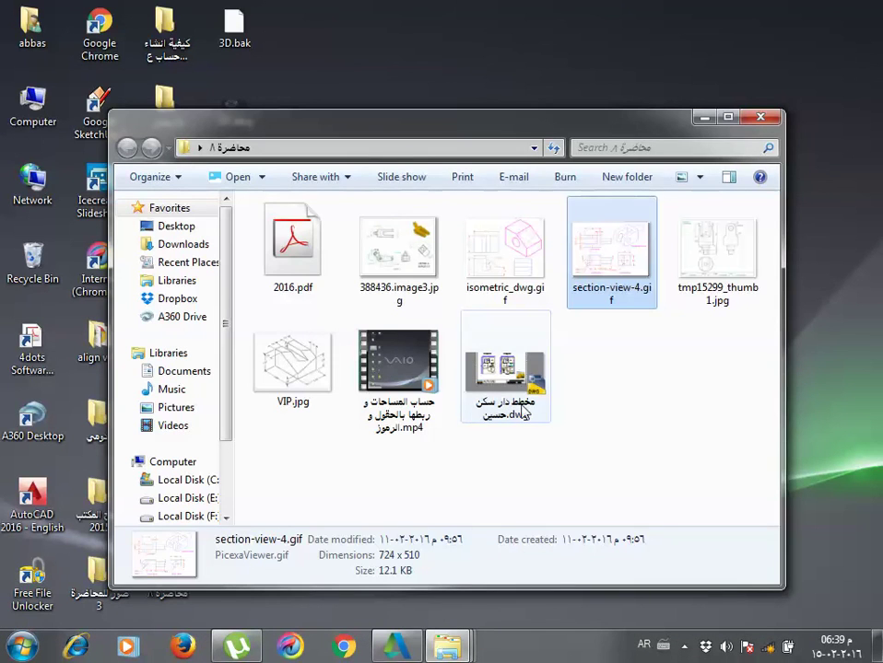
pyautogui.click(524, 410)
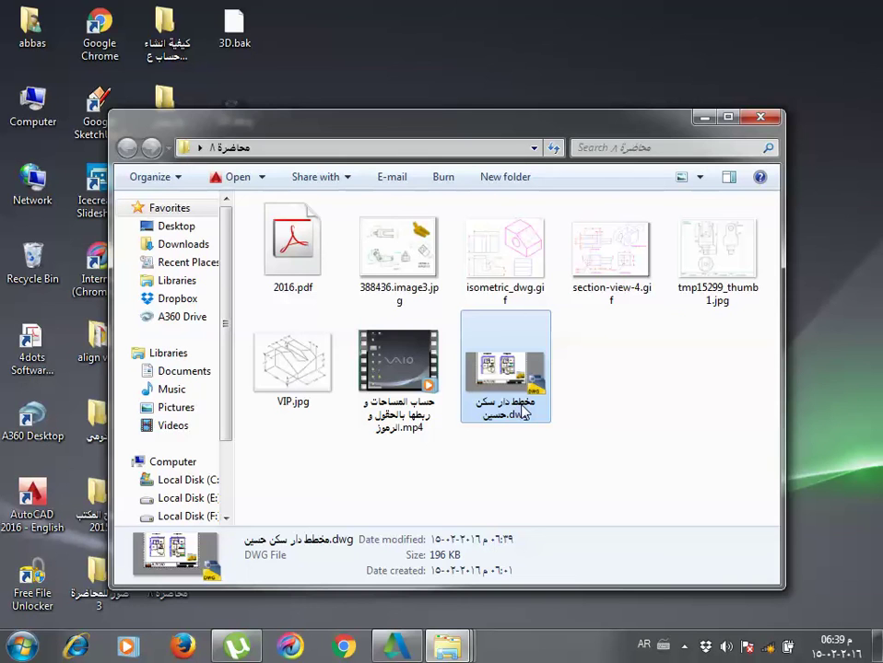
pyautogui.hotkey('ctrl', 'c')
pyautogui.hotkey('ctrl', 'v')
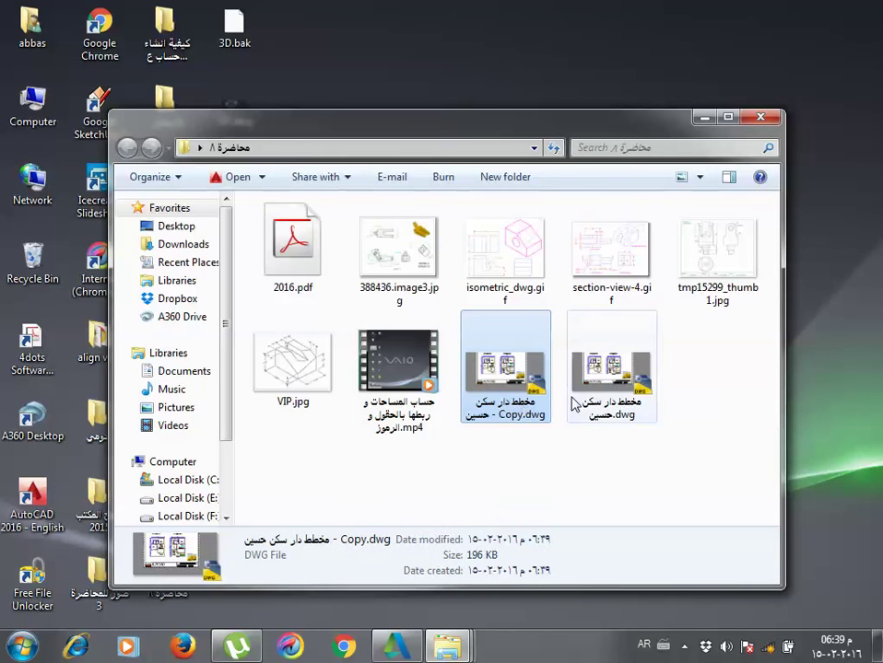
# Rename the duplicate to a new house-plan name and open it in AutoCAD.
pyautogui.rightClick(523, 407)
pyautogui.click(589, 595)
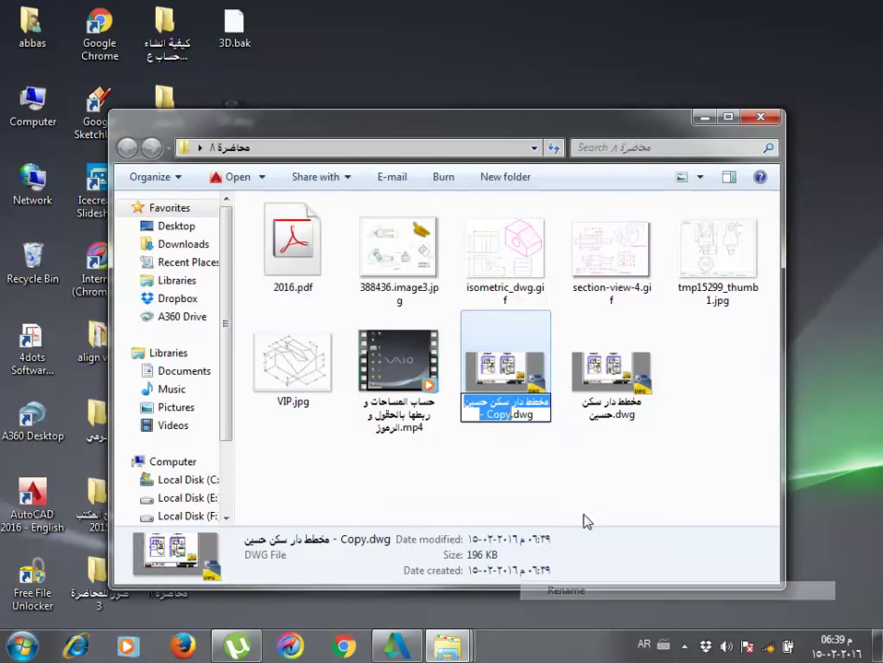
pyautogui.write('ام')
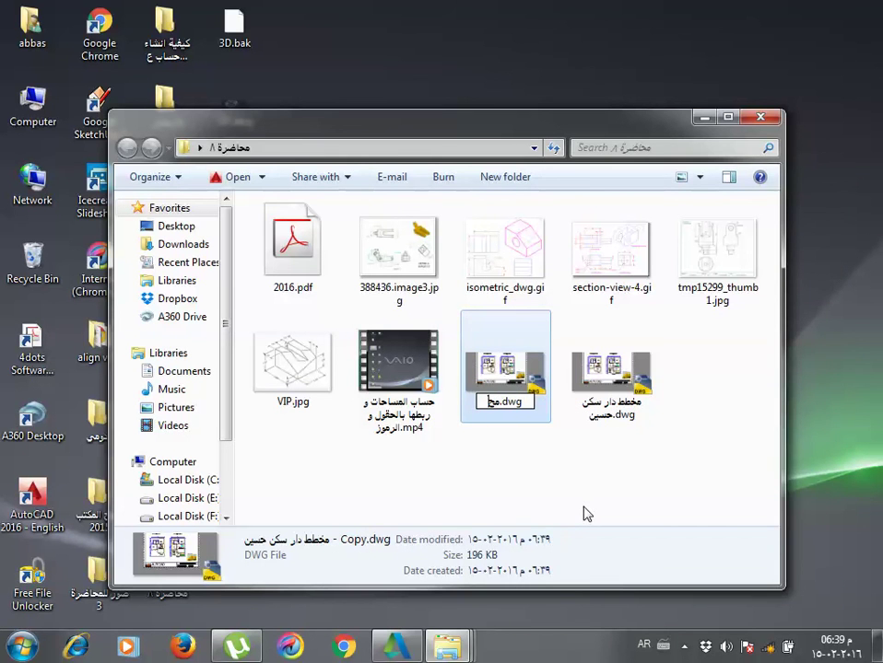
pyautogui.press('BackSpace')
pyautogui.write('مخطط')
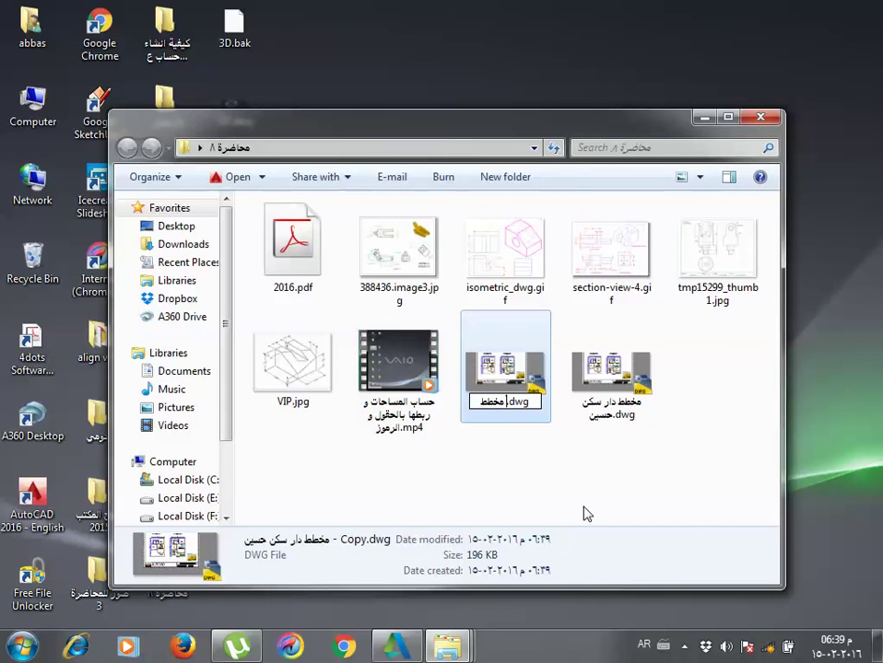
pyautogui.write(' دار سكن')
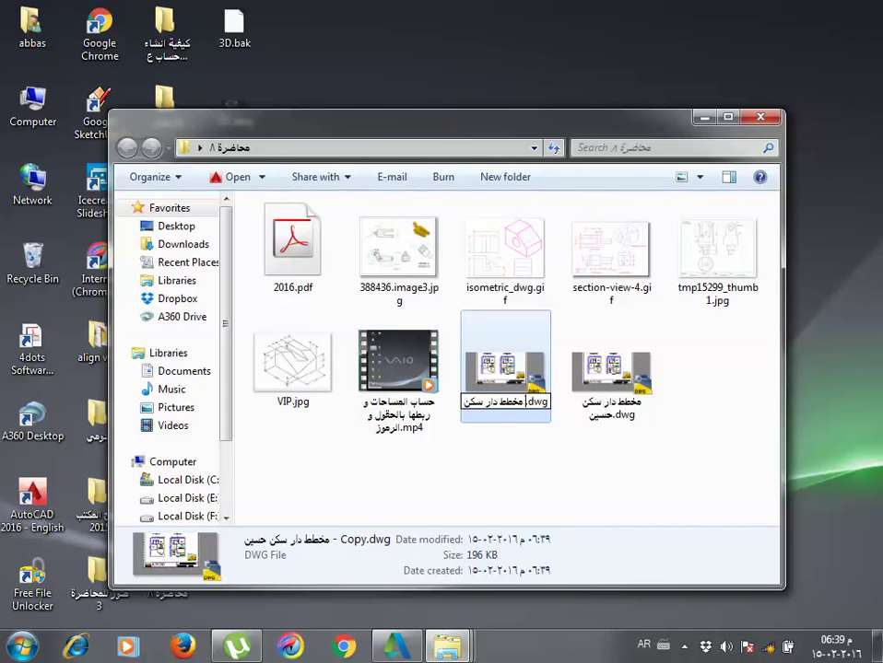
pyautogui.write(' محمد')
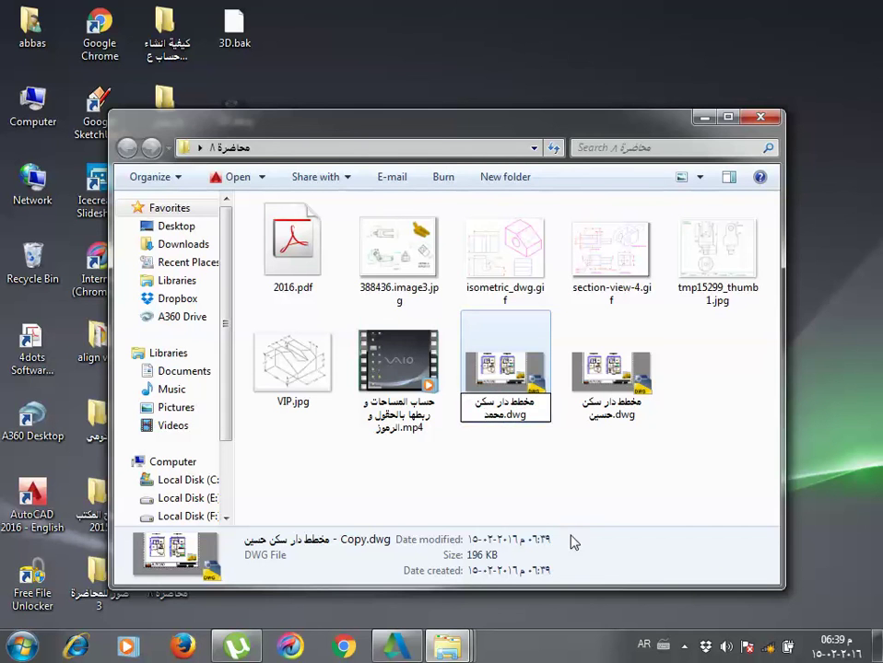
pyautogui.click(550, 495)
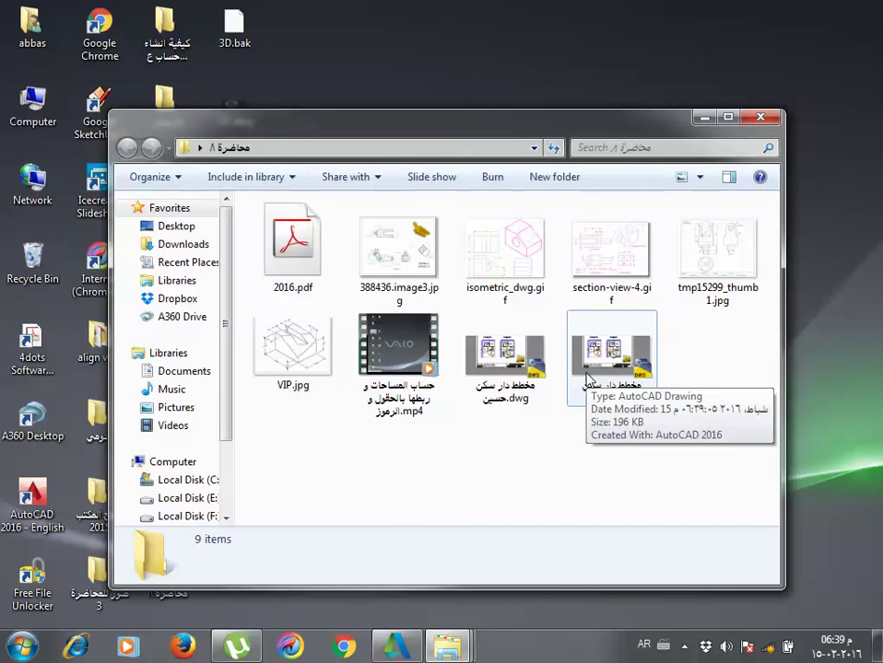
pyautogui.doubleClick(588, 378)
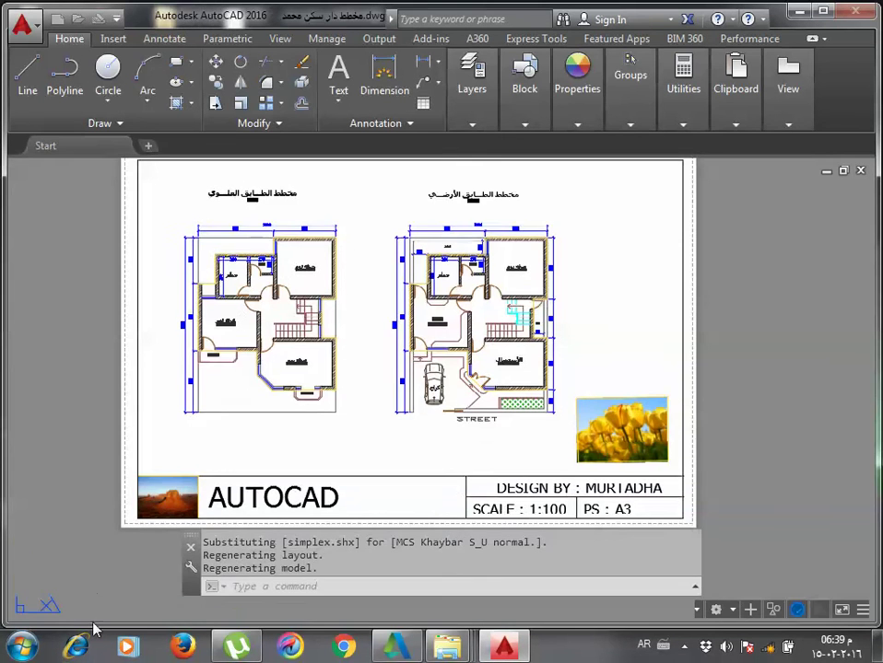
# Erase all 931 objects from model space using a crossing selection.
pyautogui.click(54, 593)
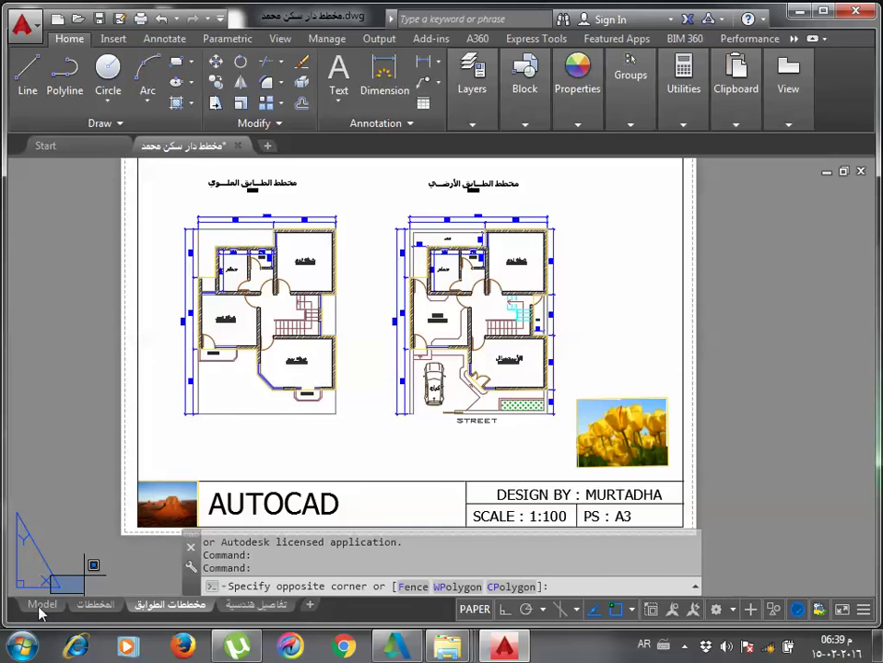
pyautogui.click(46, 613)
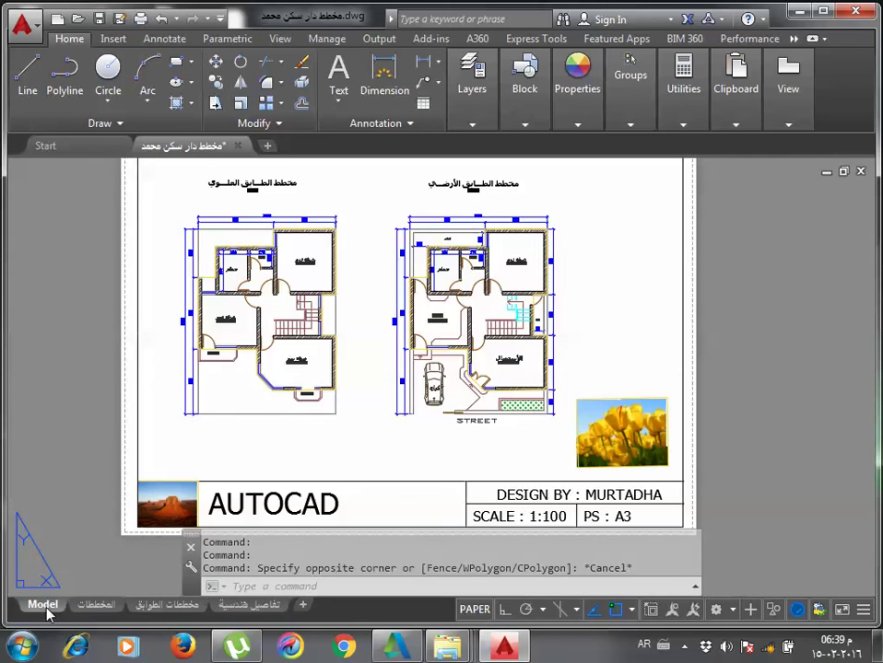
pyautogui.scroll(-3, 282, 345)
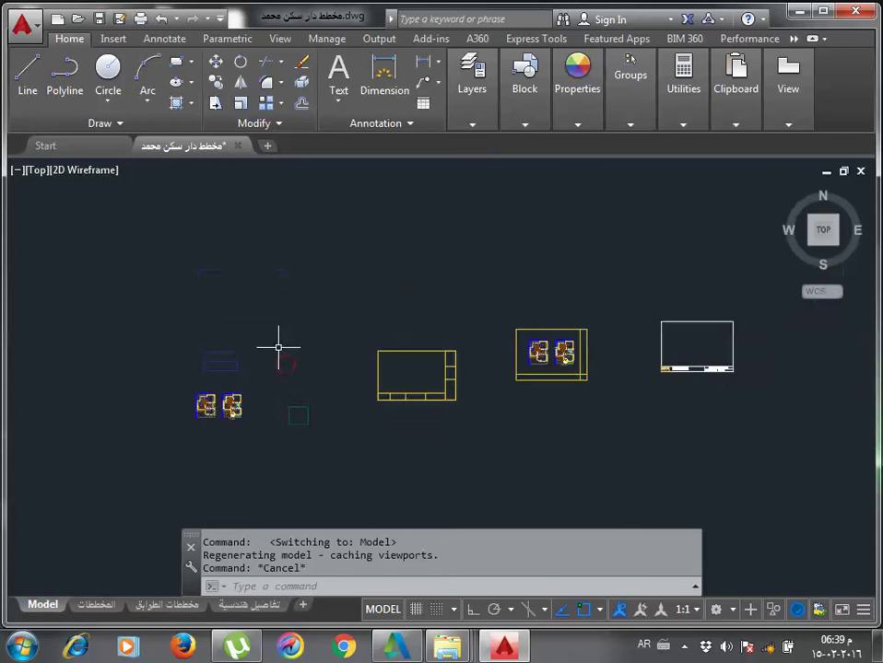
pyautogui.scroll(-2, 447, 385)
pyautogui.click(599, 449)
pyautogui.click(360, 367)
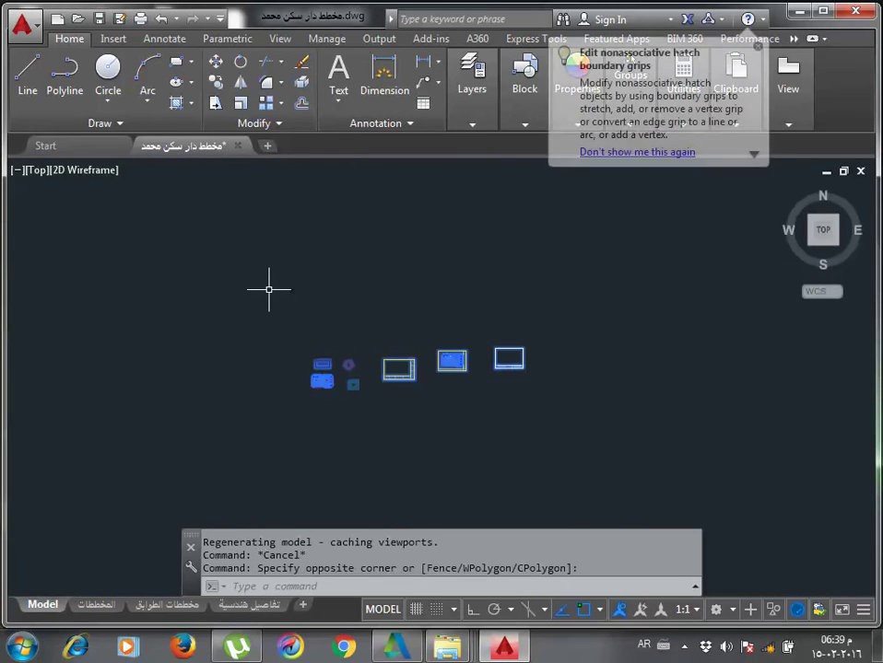
pyautogui.press('Delete')
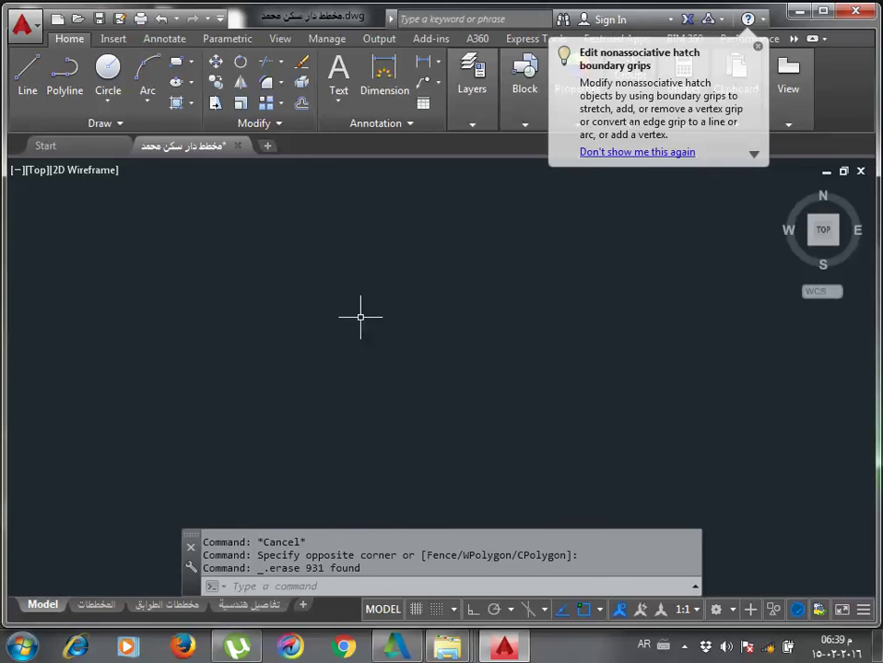
# Switch the keyboard to English and draw a tall rectangle with RECTANG.
pyautogui.write('قنز')
pyautogui.press('Return')
pyautogui.press('Escape')
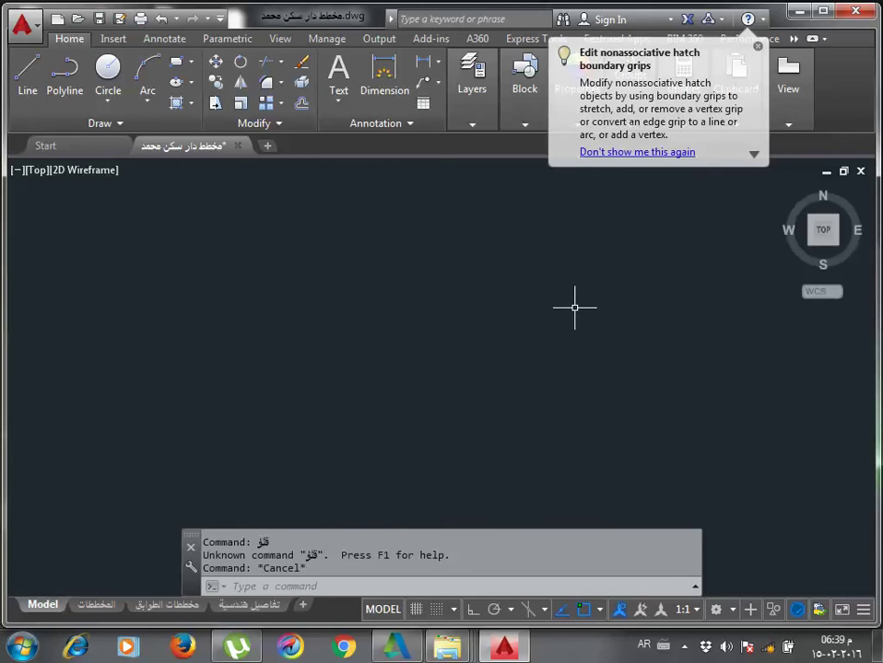
pyautogui.hotkey('alt', 'shift')
pyautogui.write('rec')
pyautogui.press('Return')
pyautogui.click(298, 251)
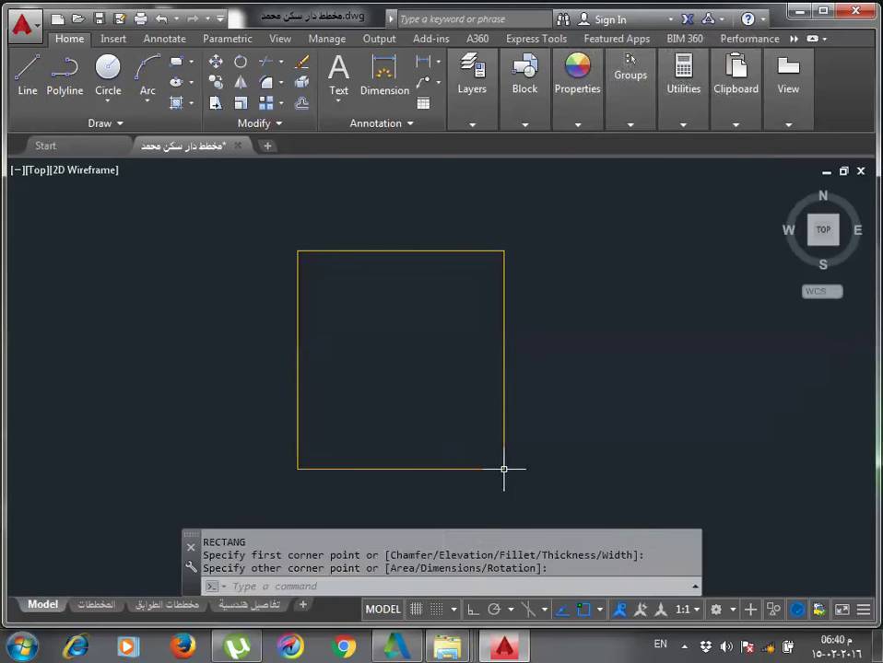
pyautogui.click(504, 469)
pyautogui.press('Escape')
# Draw a wide rectangle crossing the tall one and return to the مخططات الطوابق layout.
pyautogui.press('Return')
pyautogui.click(256, 329)
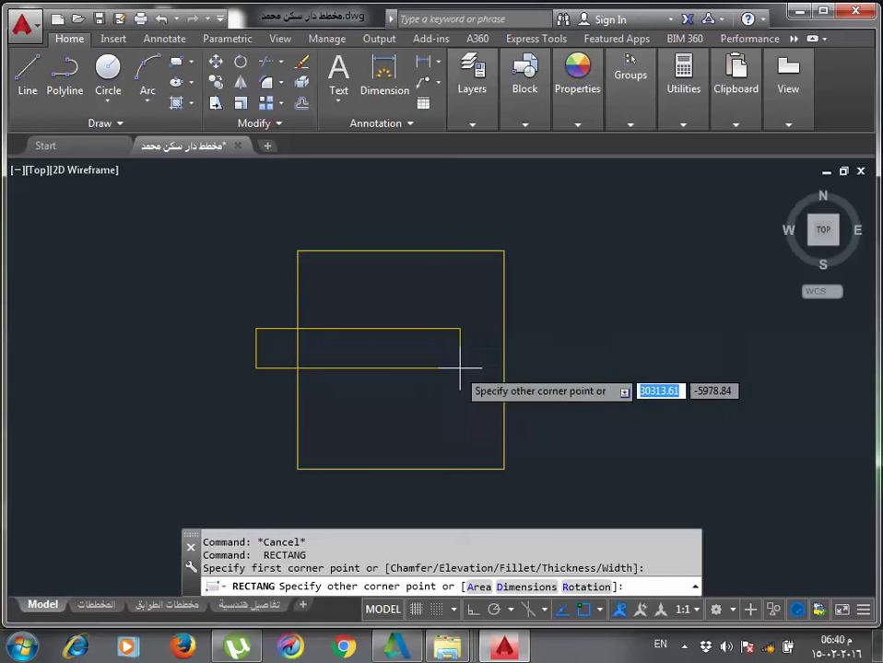
pyautogui.click(578, 394)
pyautogui.press('Escape')
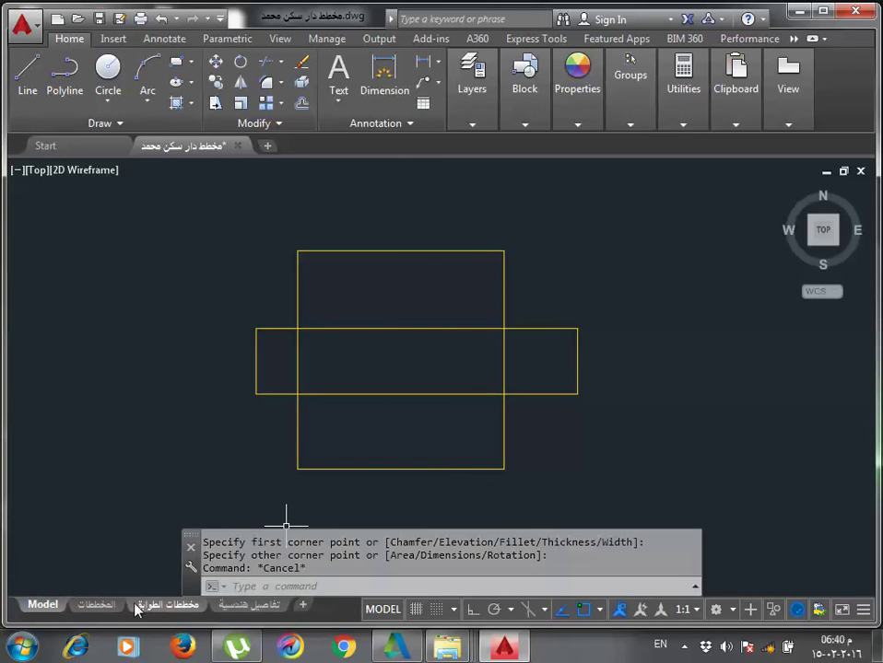
pyautogui.click(135, 608)
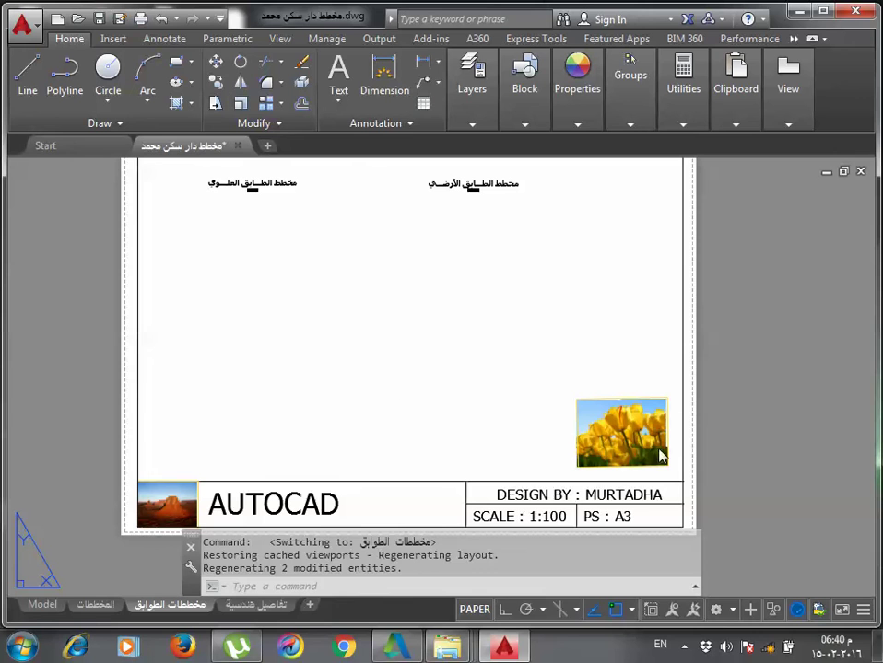
# Delete one layout viewport and maximize the remaining viewport.
pyautogui.doubleClick(680, 426)
pyautogui.press('Escape')
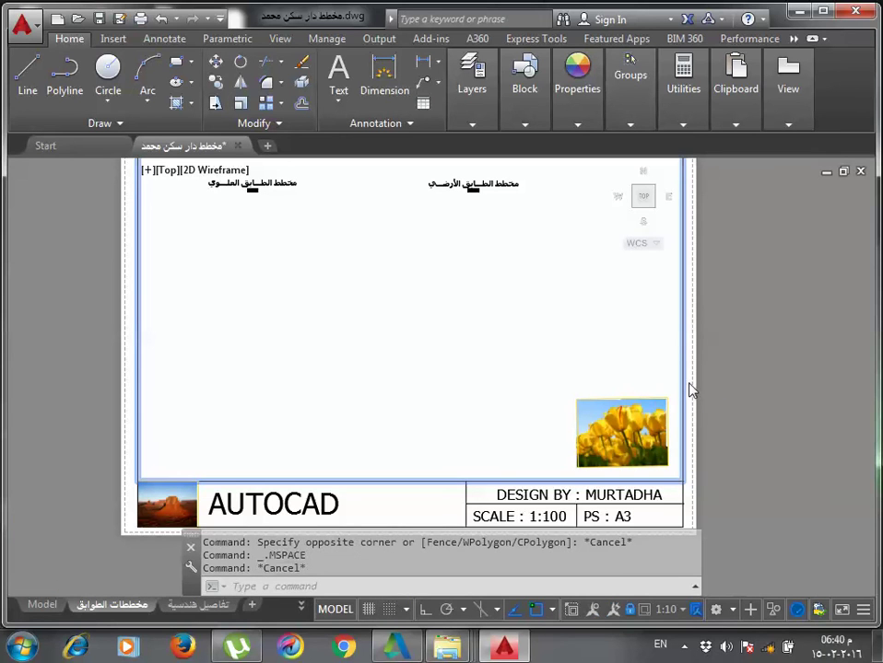
pyautogui.doubleClick(693, 422)
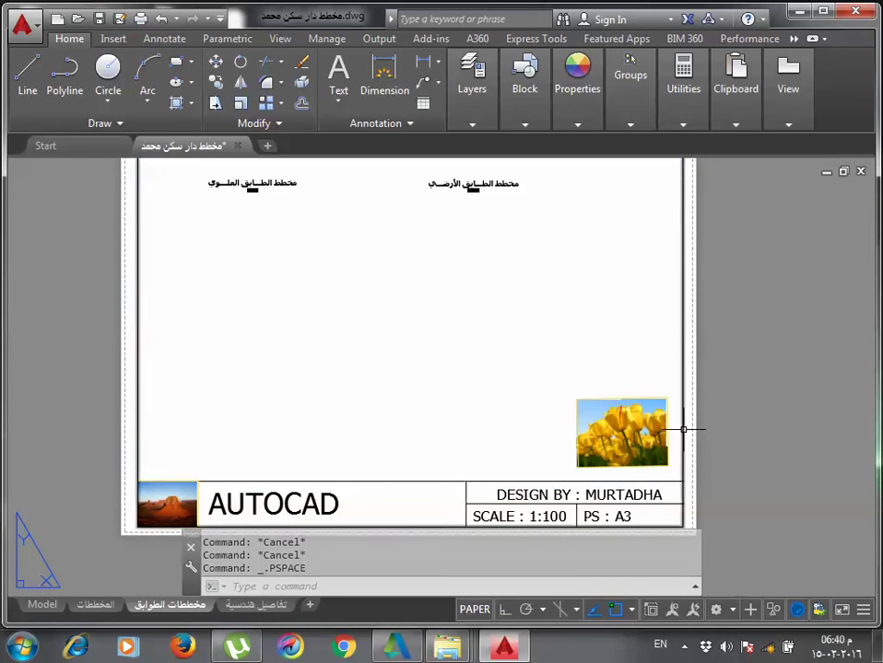
pyautogui.click(682, 429)
pyautogui.press('Delete')
pyautogui.click(683, 429)
pyautogui.doubleClick(683, 429)
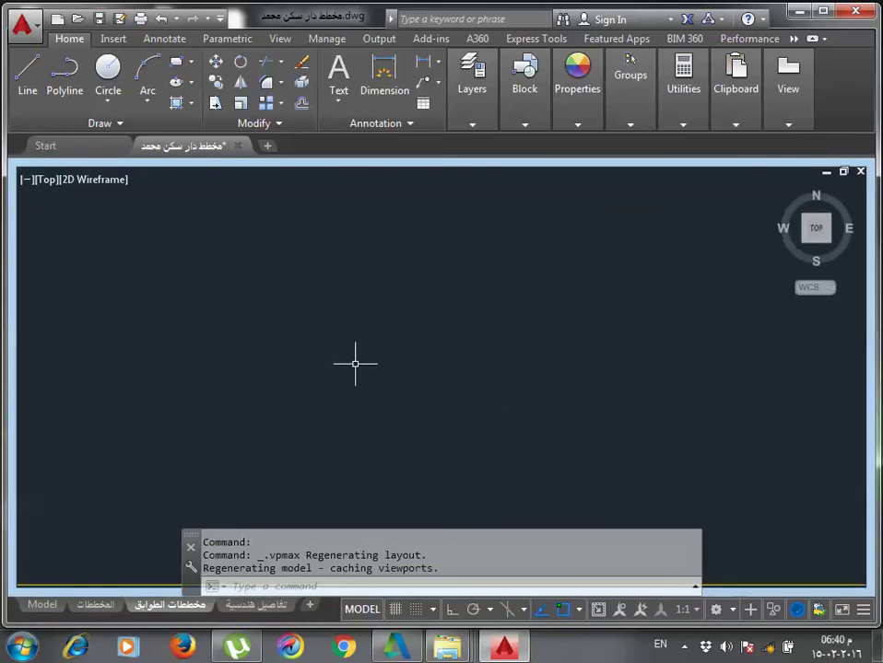
# Back on the مخططات الطوابق sheet, set the viewport's Display Locked to No.
pyautogui.click(104, 606)
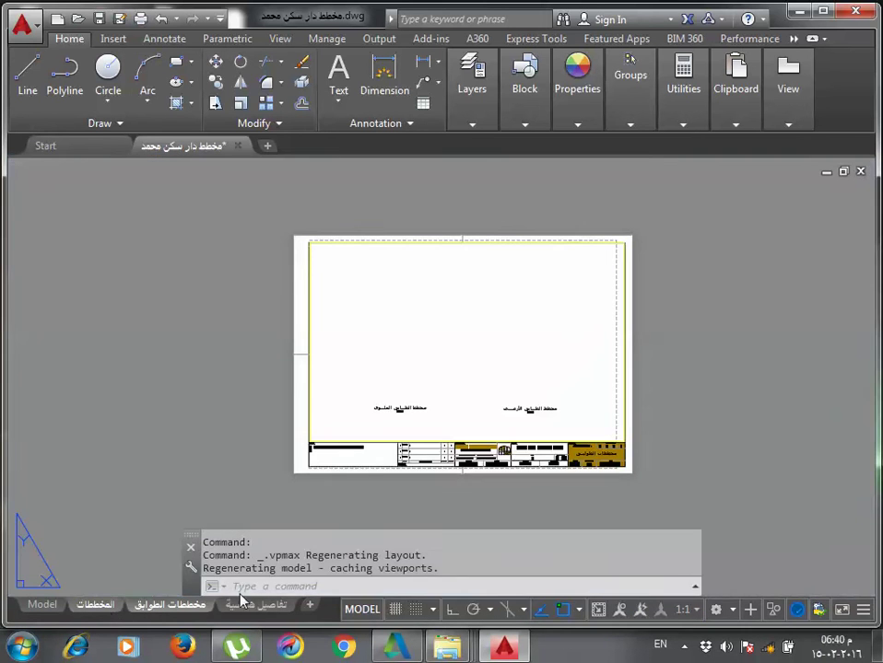
pyautogui.click(189, 606)
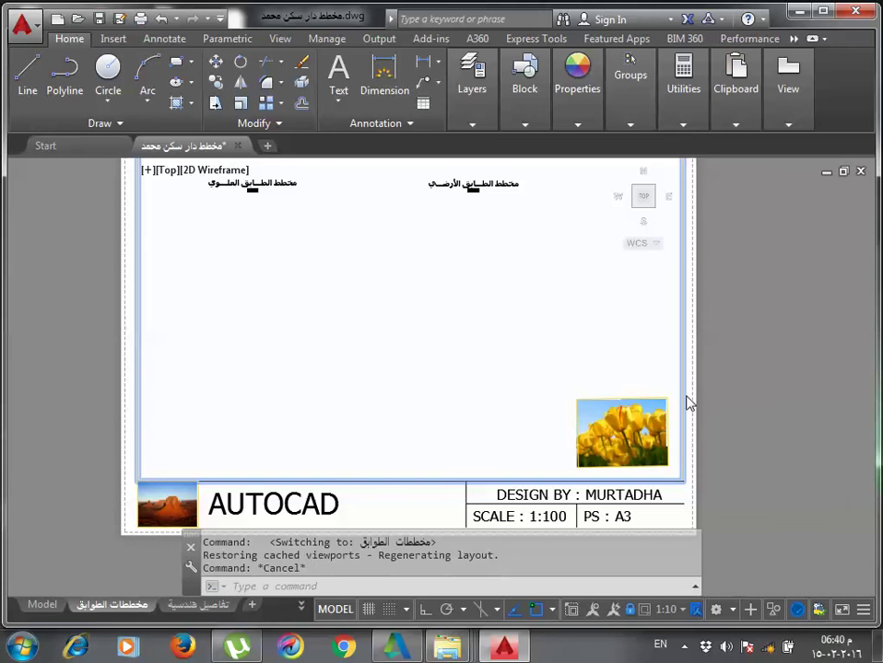
pyautogui.click(473, 359)
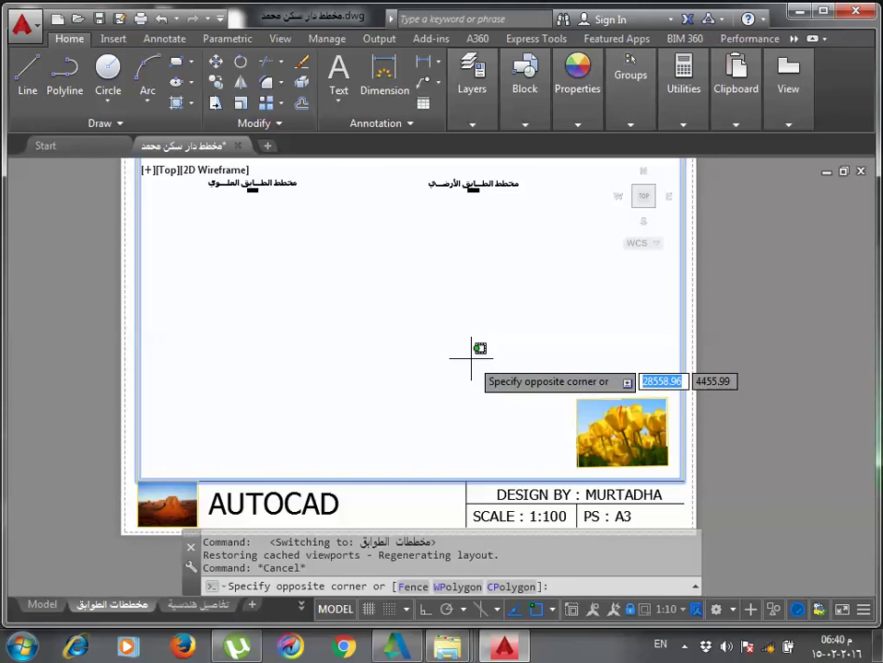
pyautogui.scroll(-4, 473, 355)
pyautogui.scroll(2, 471, 358)
pyautogui.press('Escape')
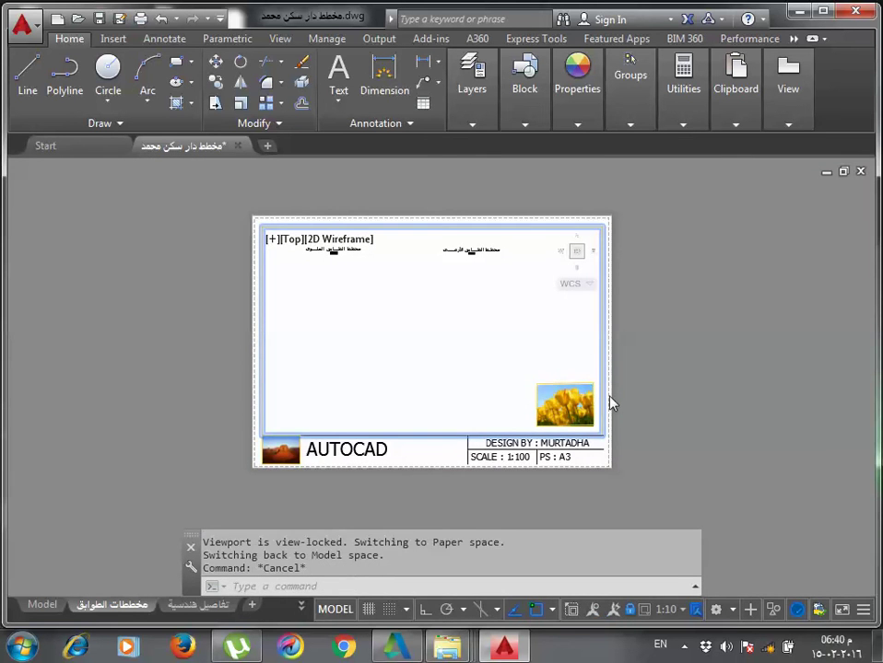
pyautogui.doubleClick(608, 402)
pyautogui.click(606, 394)
pyautogui.rightClick(602, 387)
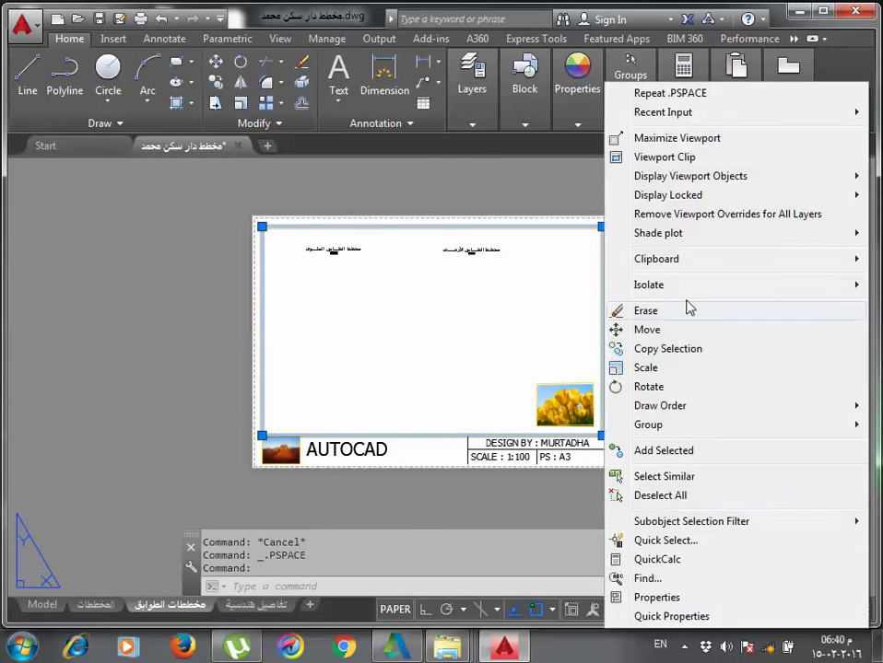
pyautogui.click(544, 195)
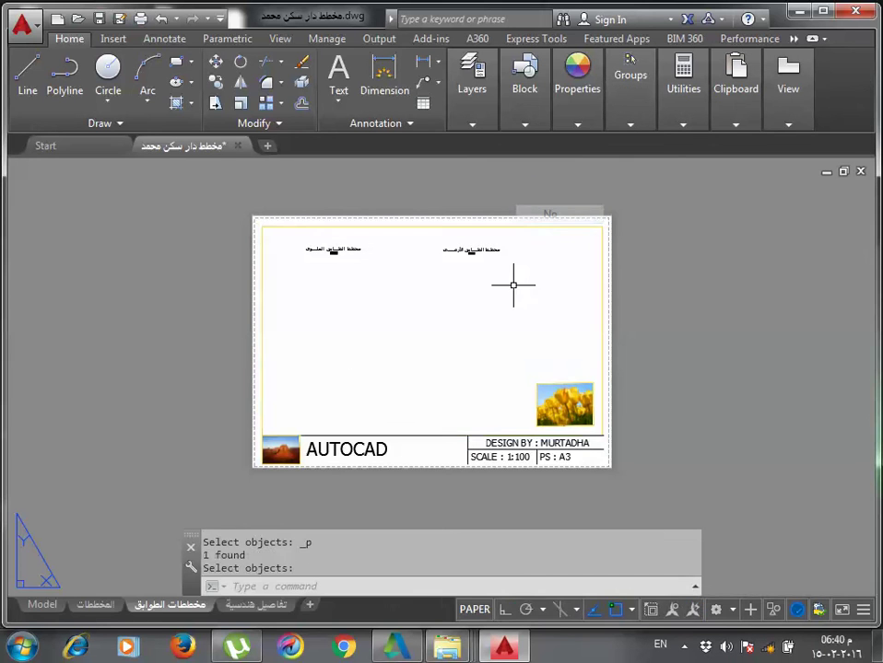
# Zoom the viewport to extents so both rectangles show.
pyautogui.doubleClick(500, 300)
pyautogui.scroll(-1, 457, 319)
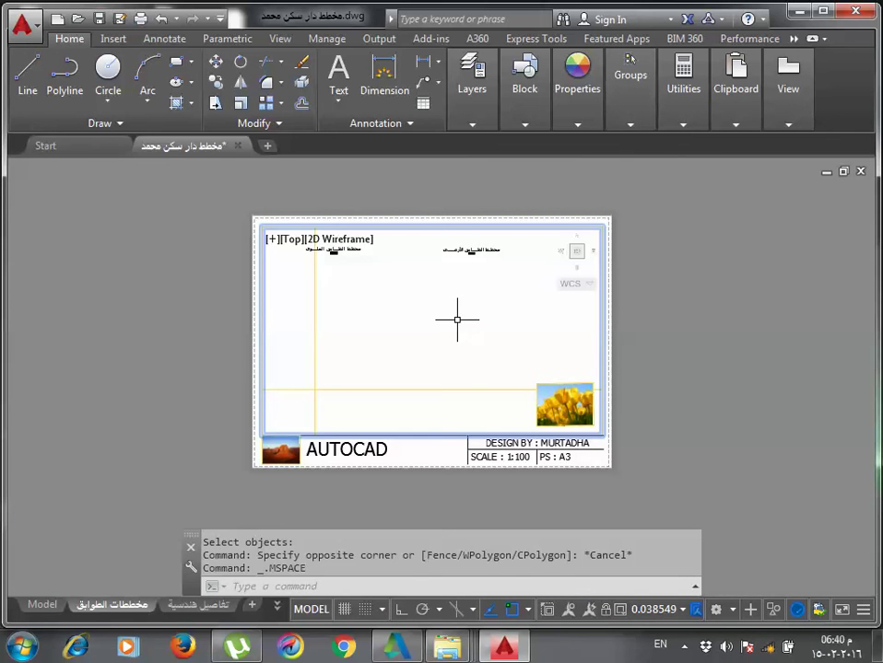
pyautogui.write('z')
pyautogui.press('Return')
pyautogui.write('e')
pyautogui.press('Return')
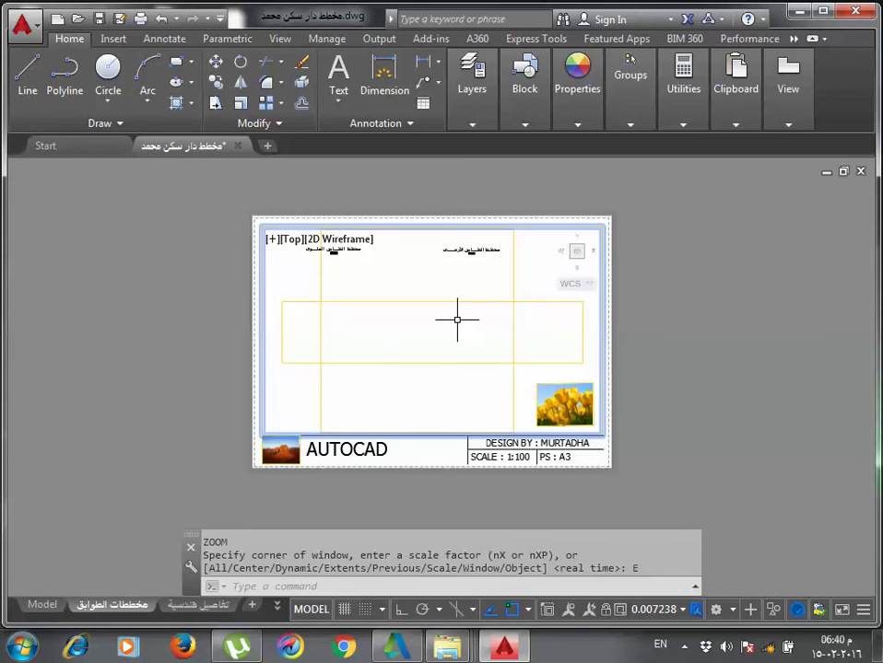
# In model space, color both rectangles dark red.
pyautogui.click(43, 614)
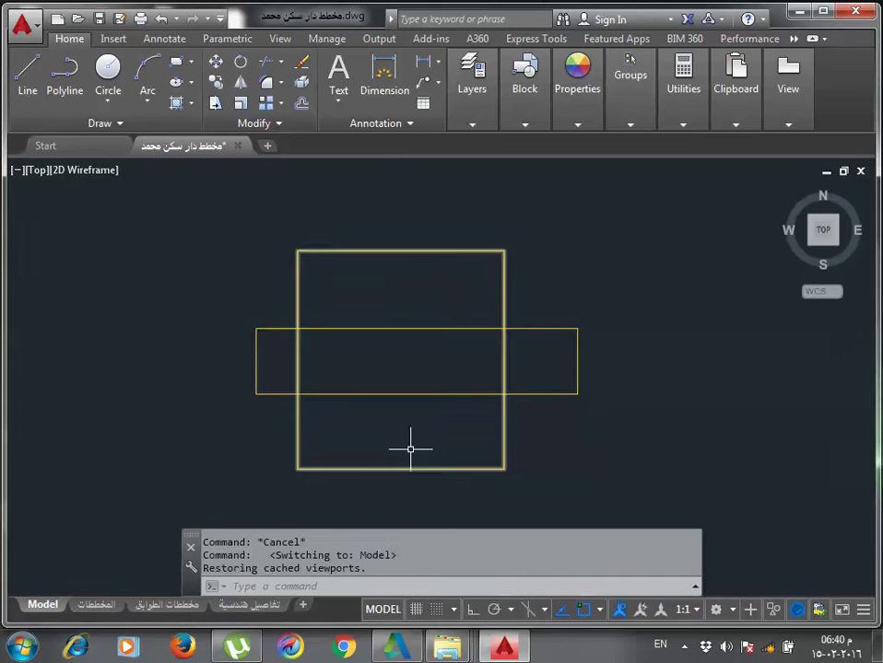
pyautogui.click(660, 476)
pyautogui.click(232, 267)
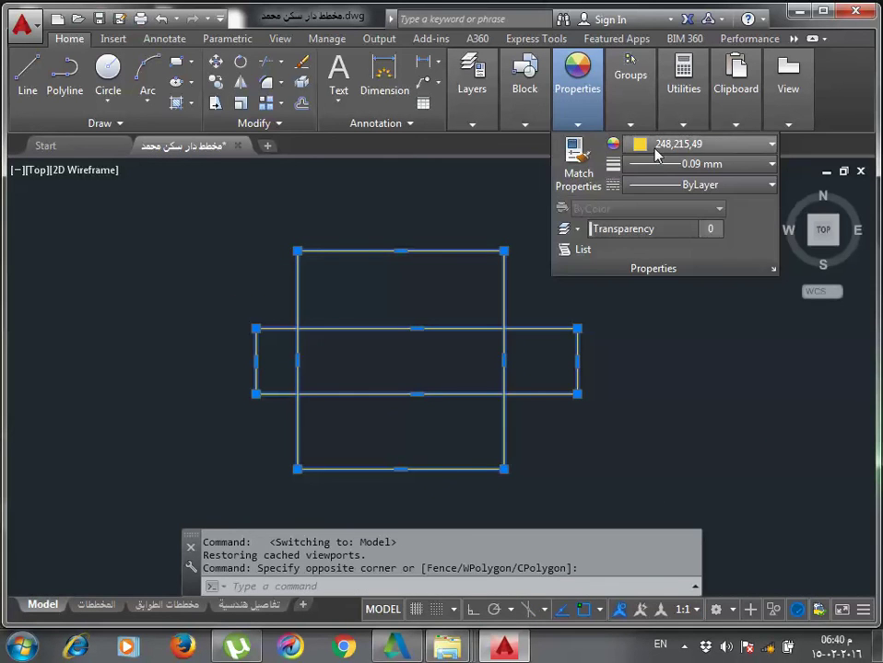
pyautogui.click(656, 145)
pyautogui.click(686, 209)
pyautogui.click(695, 365)
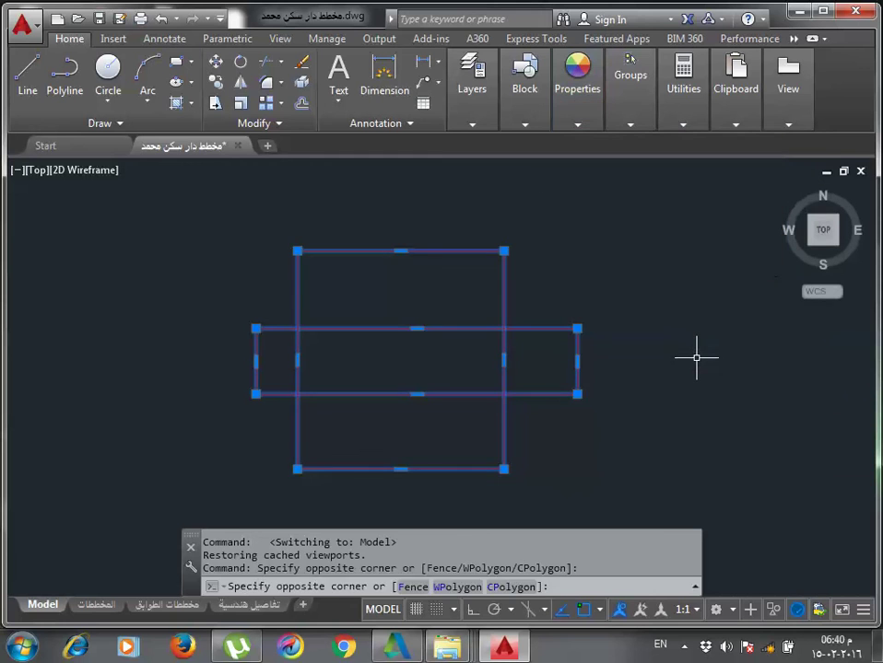
pyautogui.press('Escape')
pyautogui.press('Escape')
# Recolor both rectangles white and return to the مخططات الطوابق layout.
pyautogui.click(650, 413)
pyautogui.moveTo(576, 79)
pyautogui.click(377, 318)
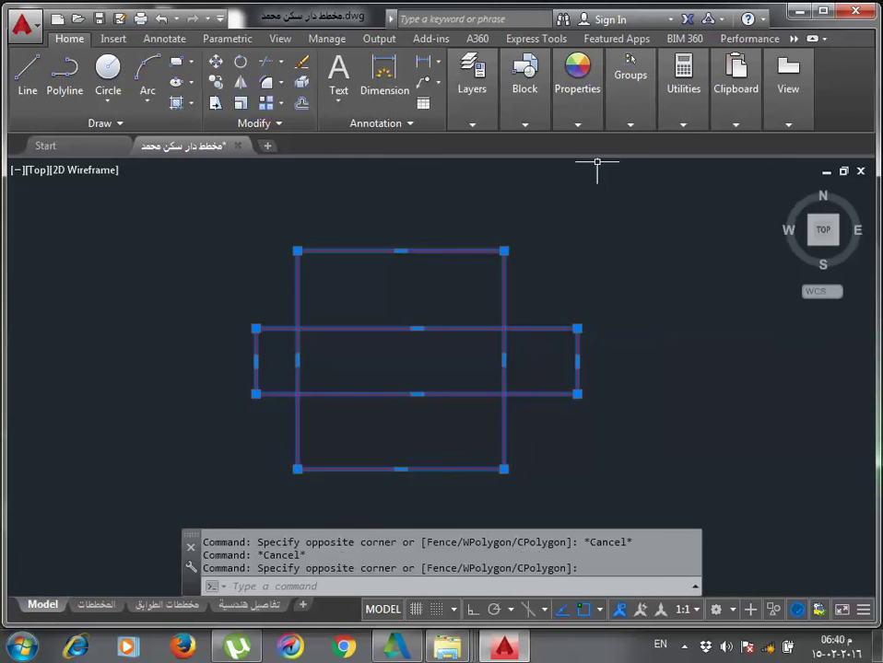
pyautogui.click(656, 144)
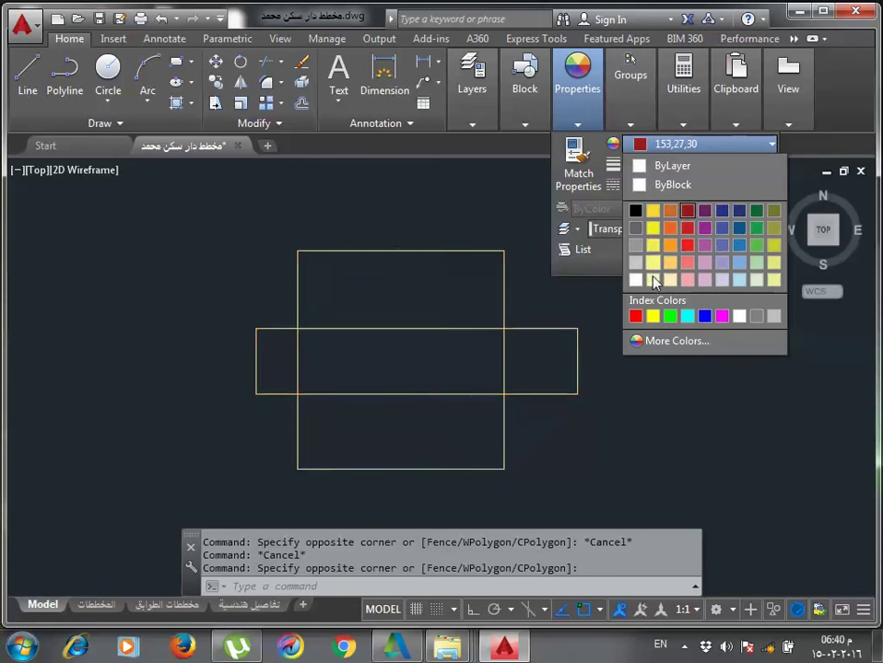
pyautogui.click(737, 316)
pyautogui.press('Escape')
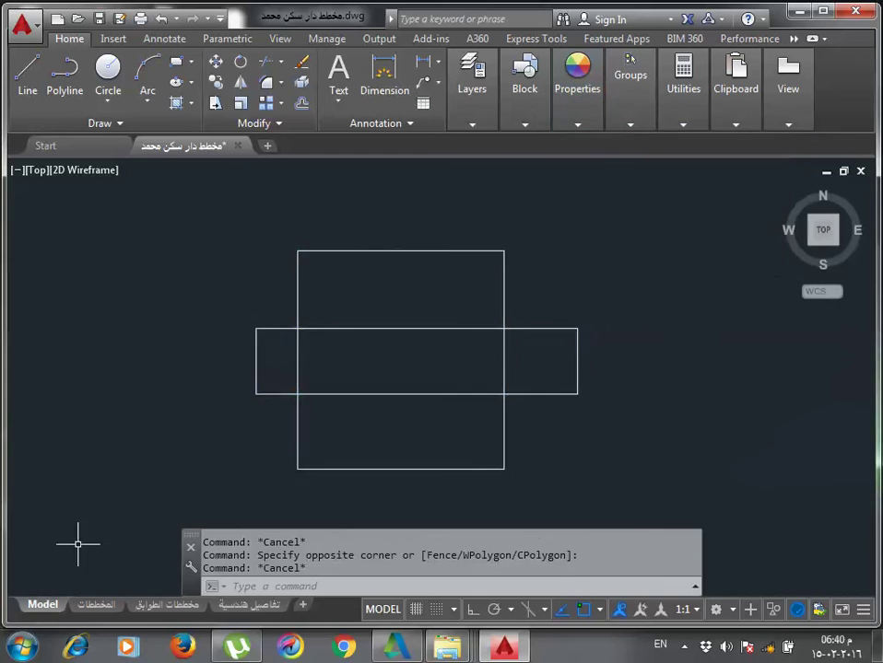
pyautogui.click(166, 606)
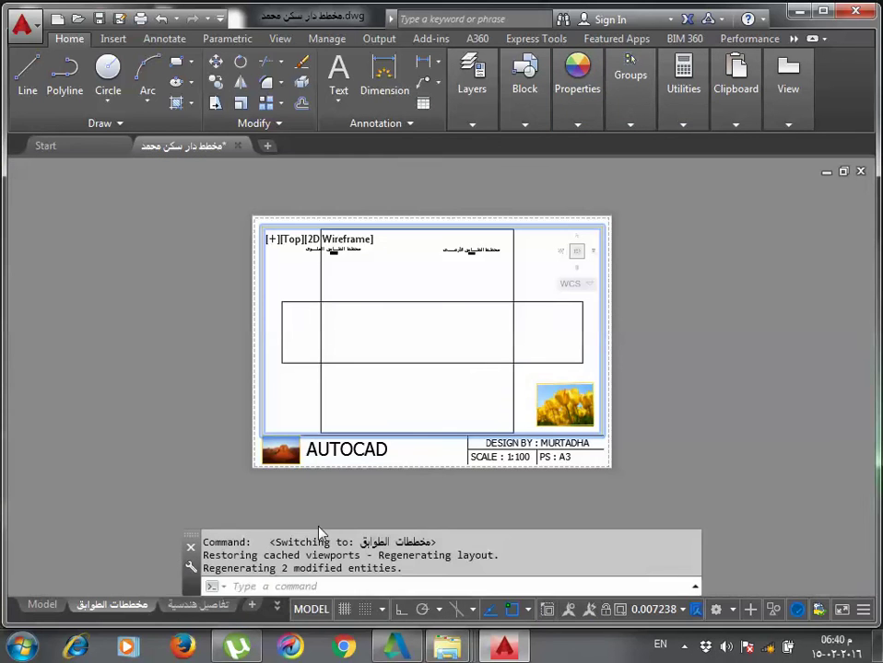
# Zoom in on the rectangles inside the viewport, then return to paper space and pan the sheet.
pyautogui.click(489, 350)
pyautogui.press('Escape')
pyautogui.press('Escape')
pyautogui.press('Escape')
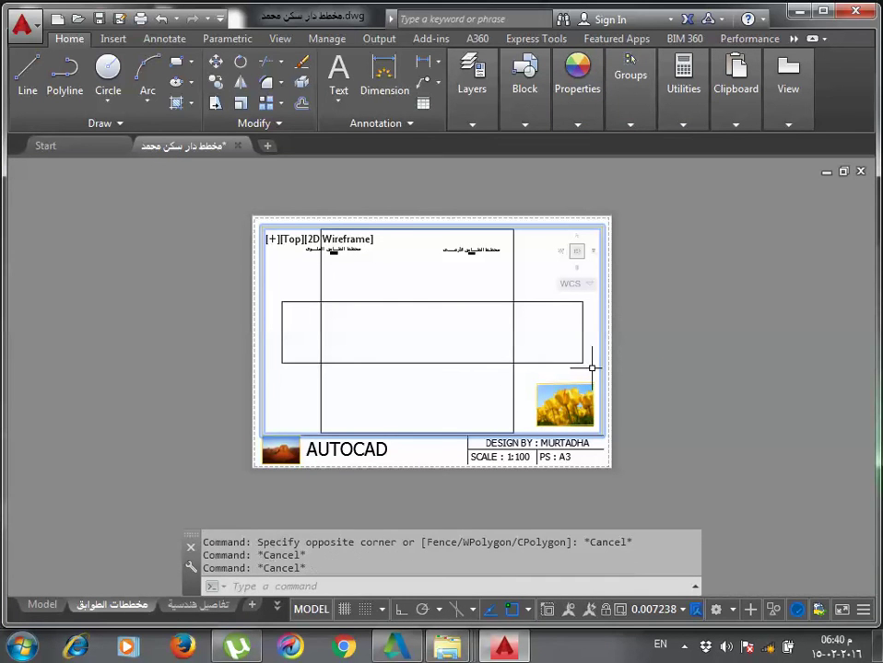
pyautogui.scroll(3, 562, 456)
pyautogui.doubleClick(612, 456)
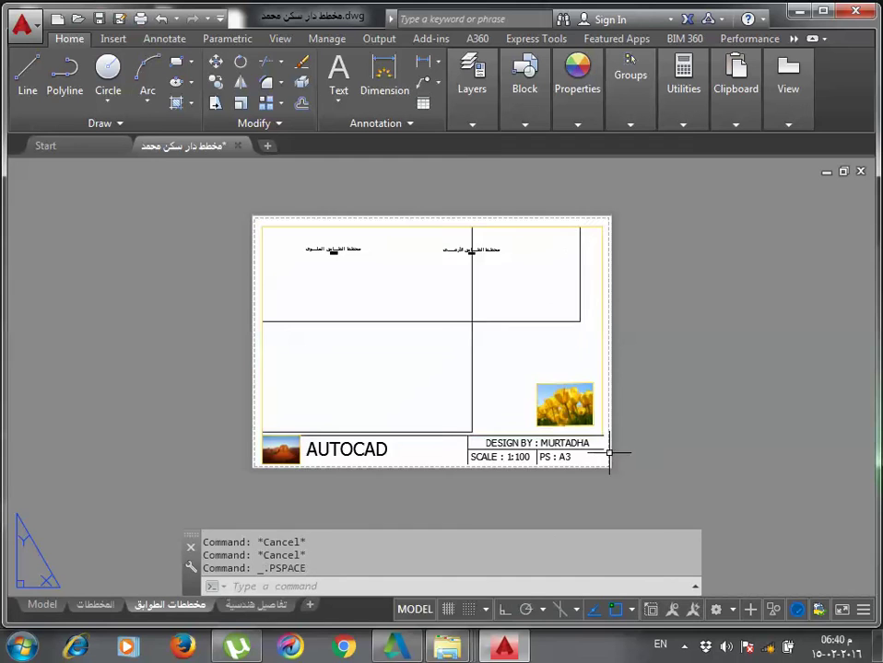
pyautogui.scroll(6, 599, 459)
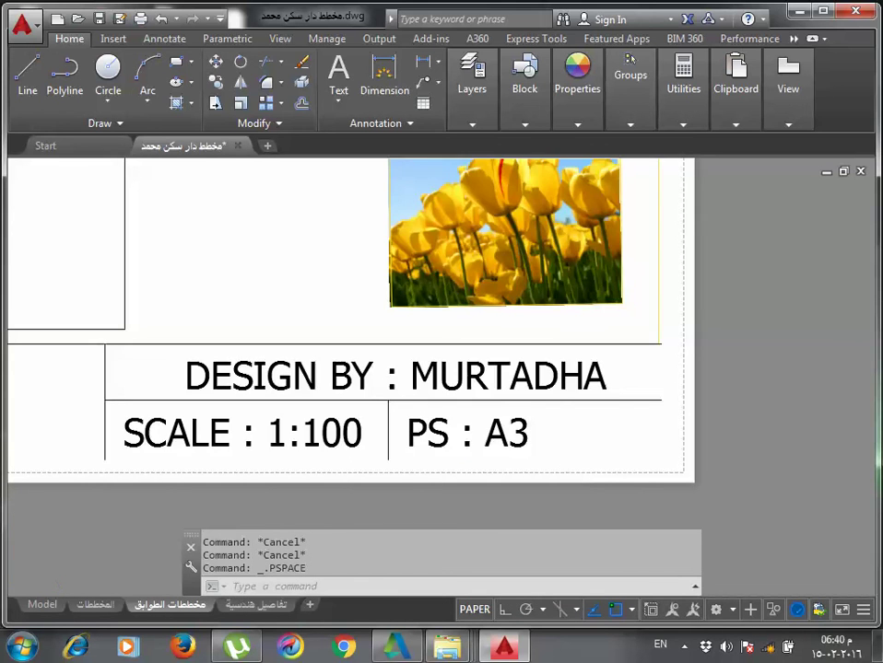
pyautogui.scroll(-4, 583, 467)
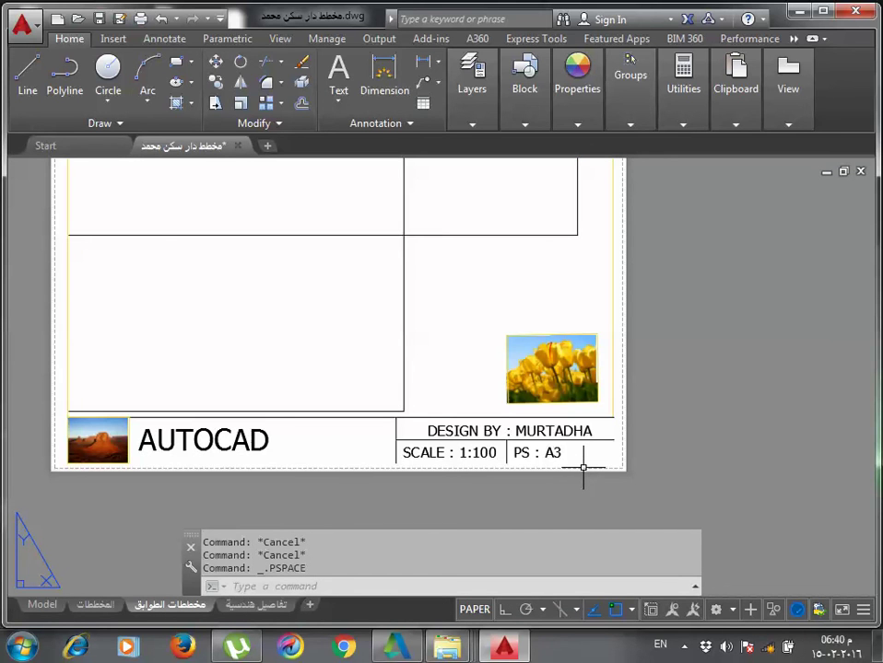
pyautogui.moveTo(583, 467); pyautogui.dragTo(578, 475, button='middle')
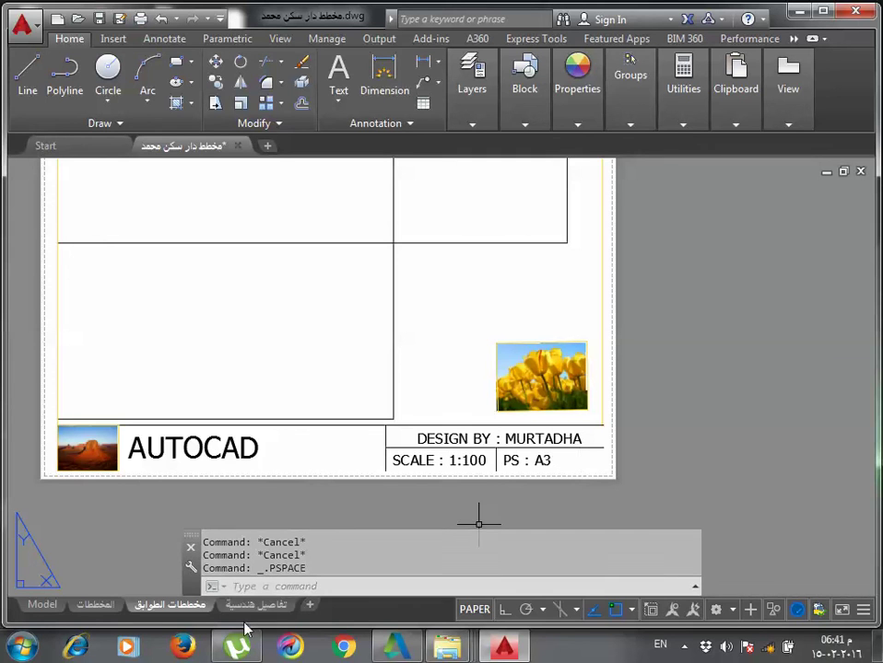
# Set the مخططات الطوابق page setup paper size to A2 (420.16 × 594.08 mm).
pyautogui.rightClick(197, 605)
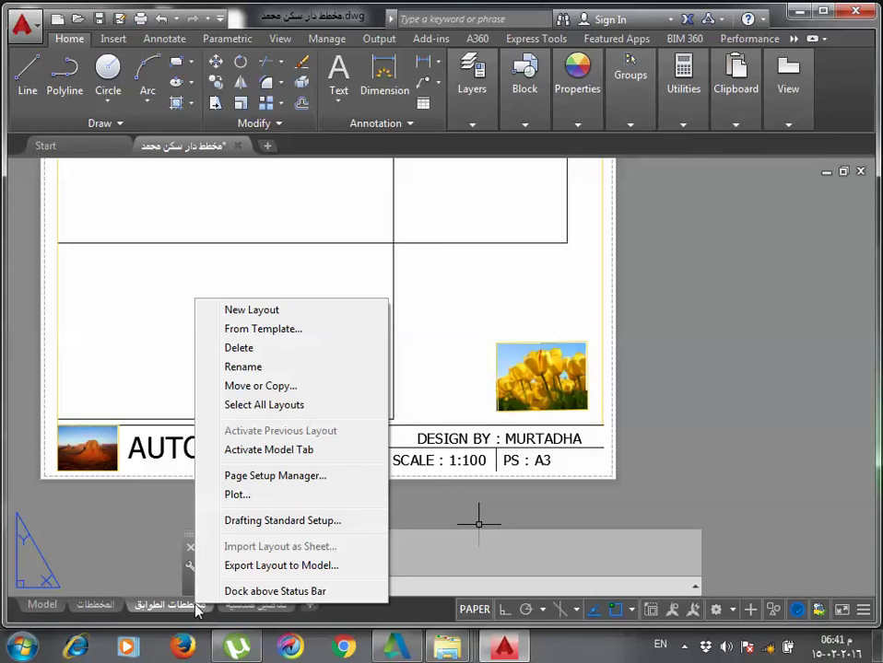
pyautogui.rightClick(196, 610)
pyautogui.click(263, 475)
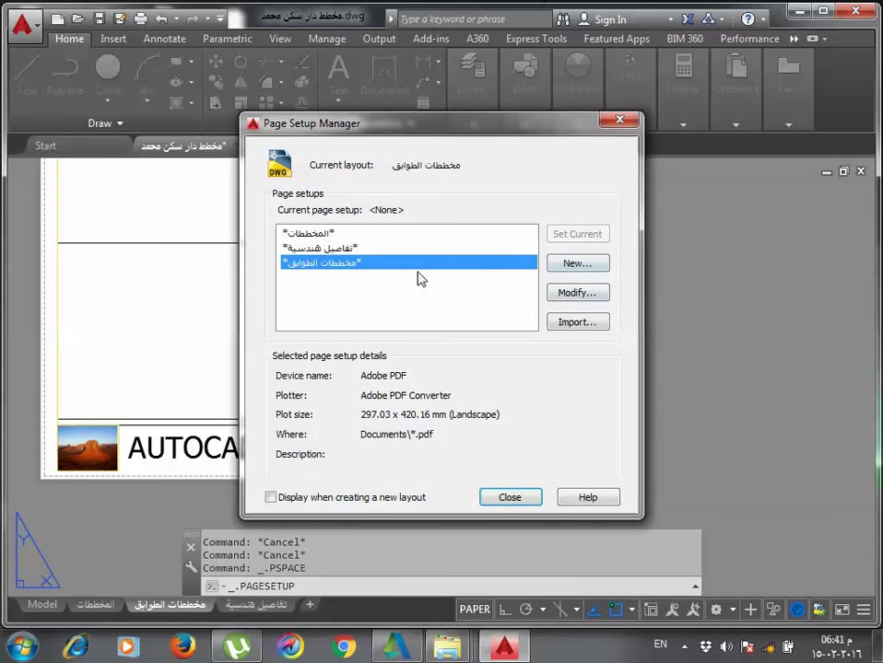
pyautogui.click(576, 292)
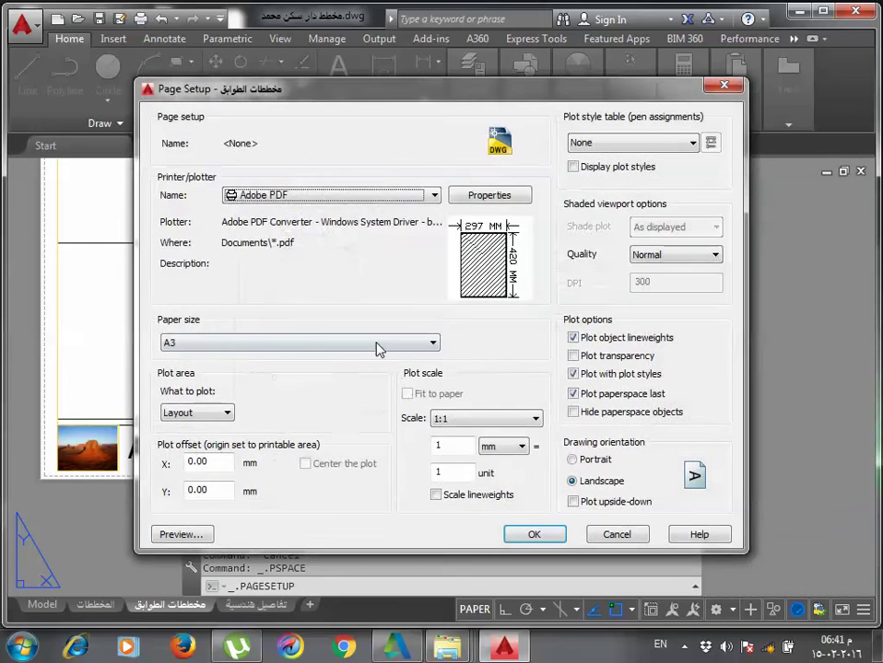
pyautogui.click(376, 344)
pyautogui.click(266, 262)
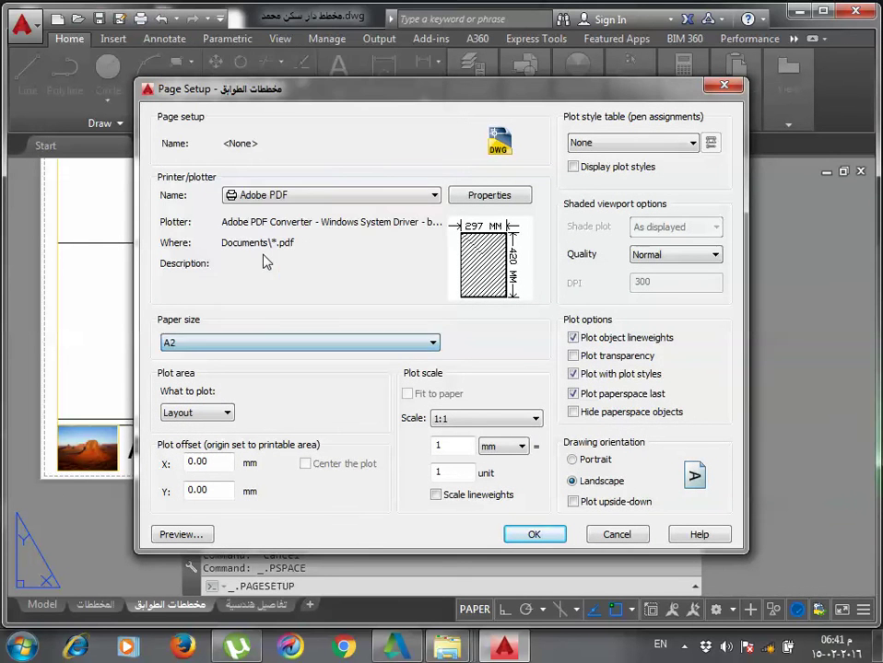
pyautogui.click(531, 535)
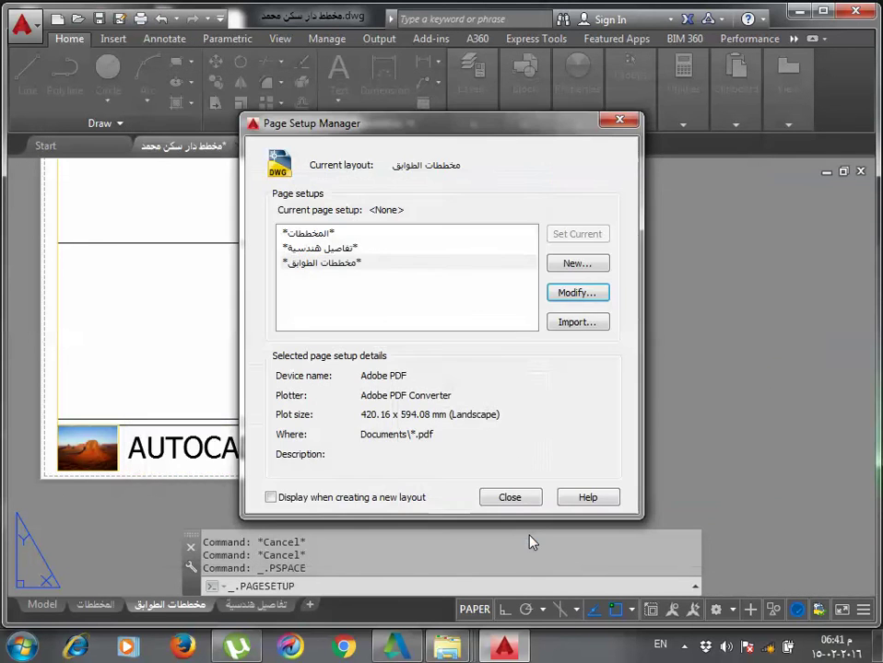
pyautogui.click(512, 500)
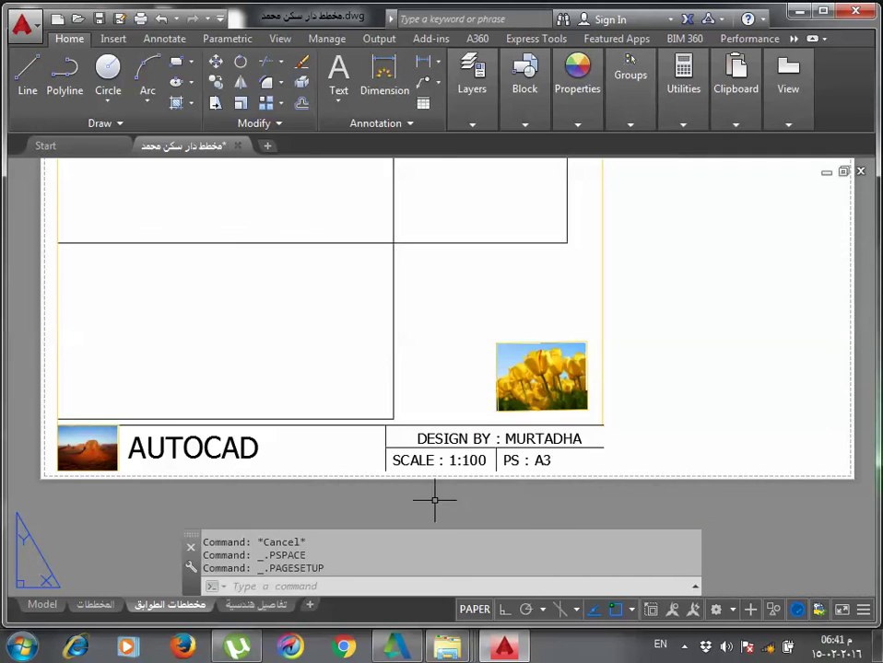
pyautogui.scroll(-4, 358, 500)
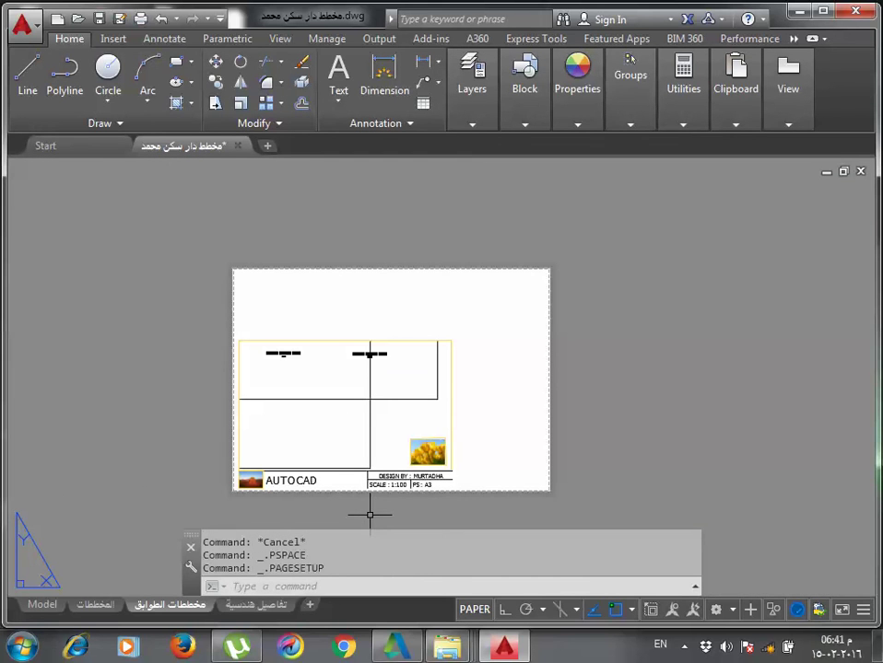
# Scale the title block and viewport by reference to the A2 sheet's full height, then view المخططات.
pyautogui.click(210, 522)
pyautogui.click(477, 319)
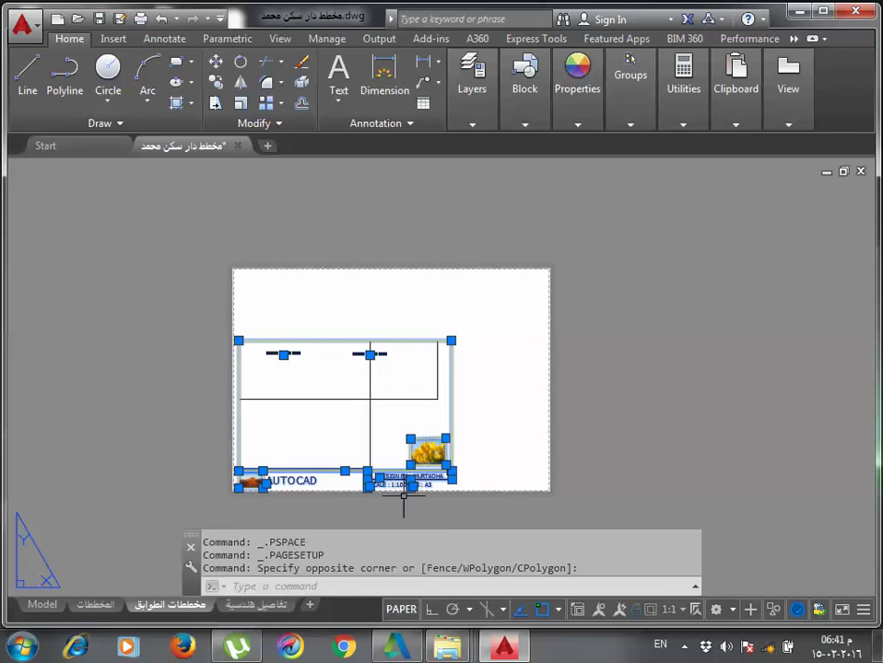
pyautogui.write('sc')
pyautogui.press('Return')
pyautogui.click(239, 489)
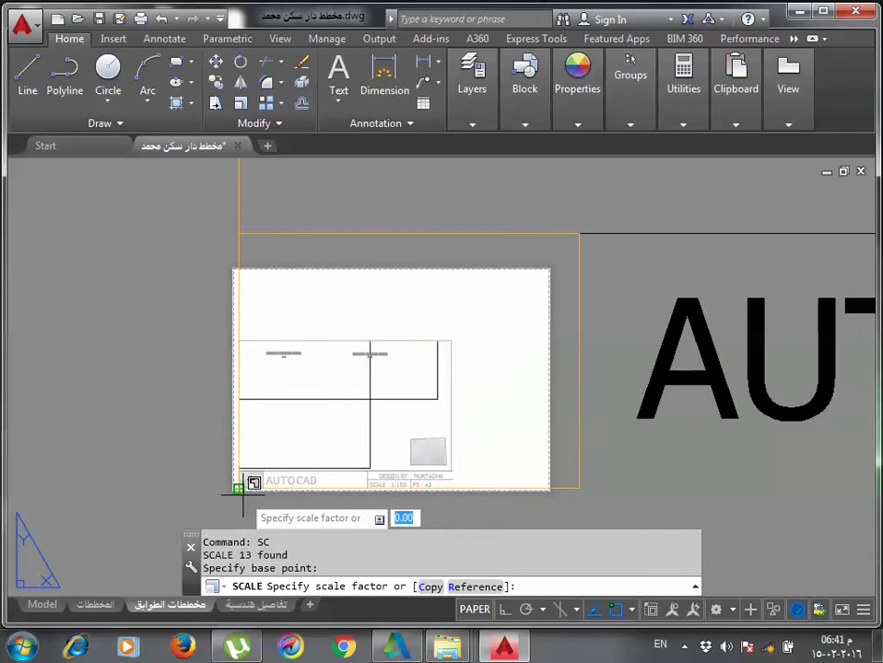
pyautogui.write('r')
pyautogui.press('Return')
pyautogui.click(239, 489)
pyautogui.click(238, 341)
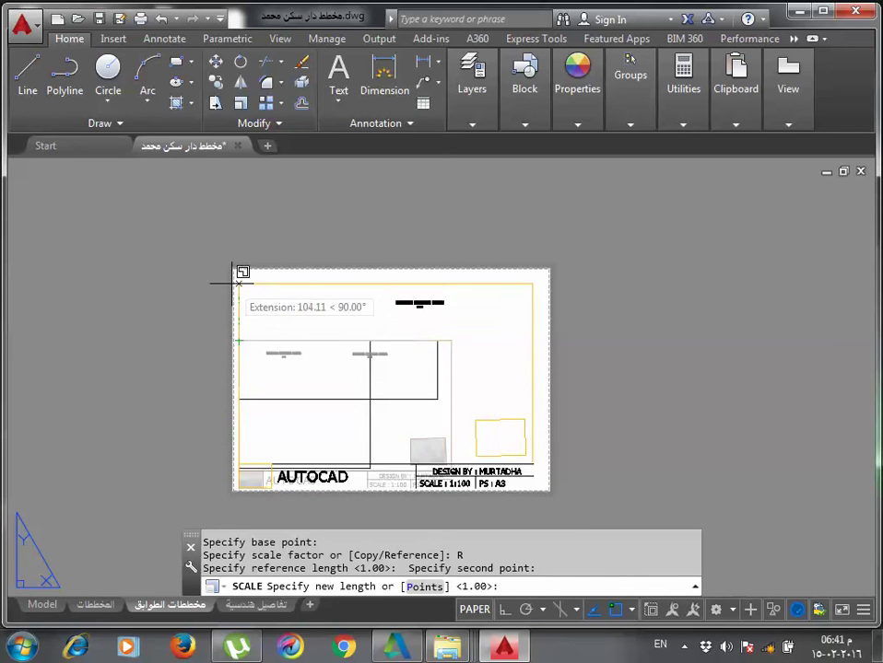
pyautogui.click(244, 261)
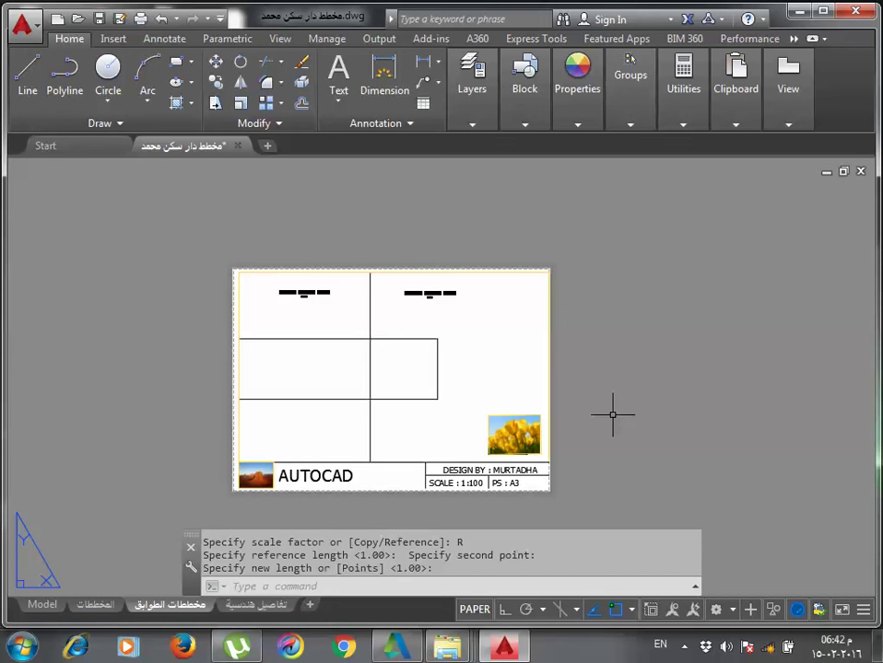
pyautogui.click(99, 605)
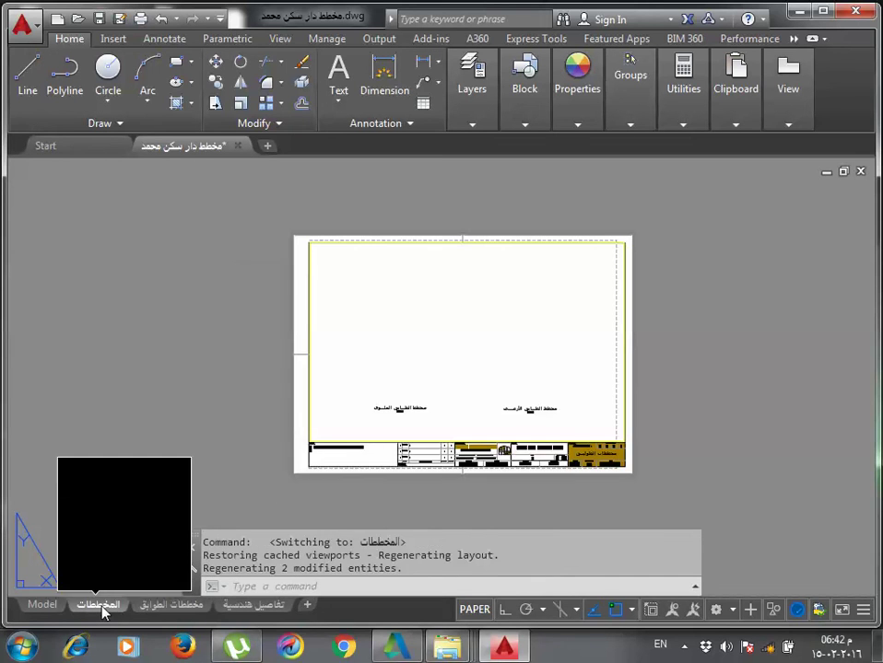
# In model space, write the multiline text طالب below the rectangles.
pyautogui.click(247, 606)
pyautogui.click(175, 605)
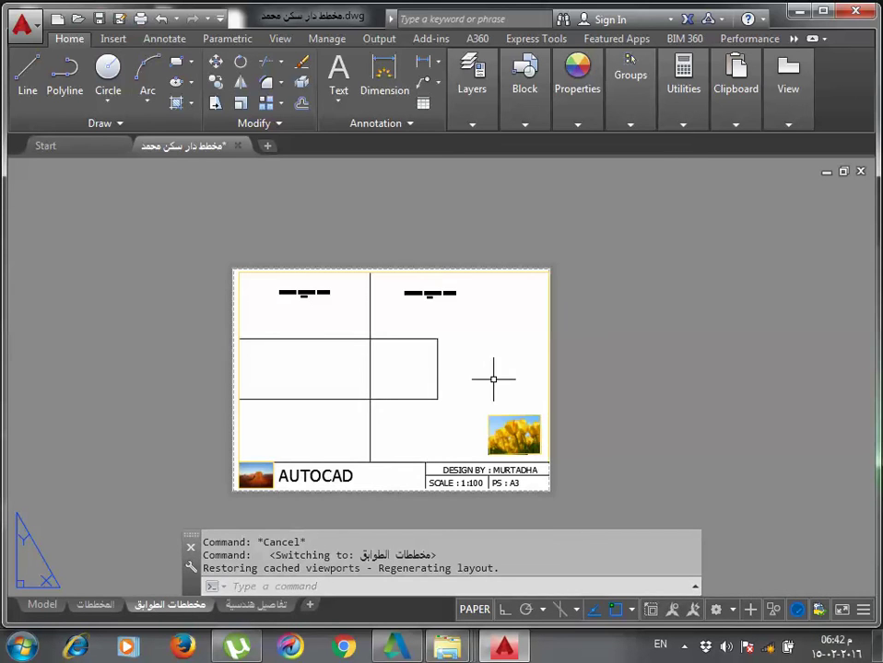
pyautogui.click(42, 605)
pyautogui.moveTo(433, 437)
pyautogui.mouseDown(button='middle')
pyautogui.moveTo(455, 394)
pyautogui.moveTo(452, 376)
pyautogui.mouseUp(button='middle')
pyautogui.press('Escape')
pyautogui.write('T')
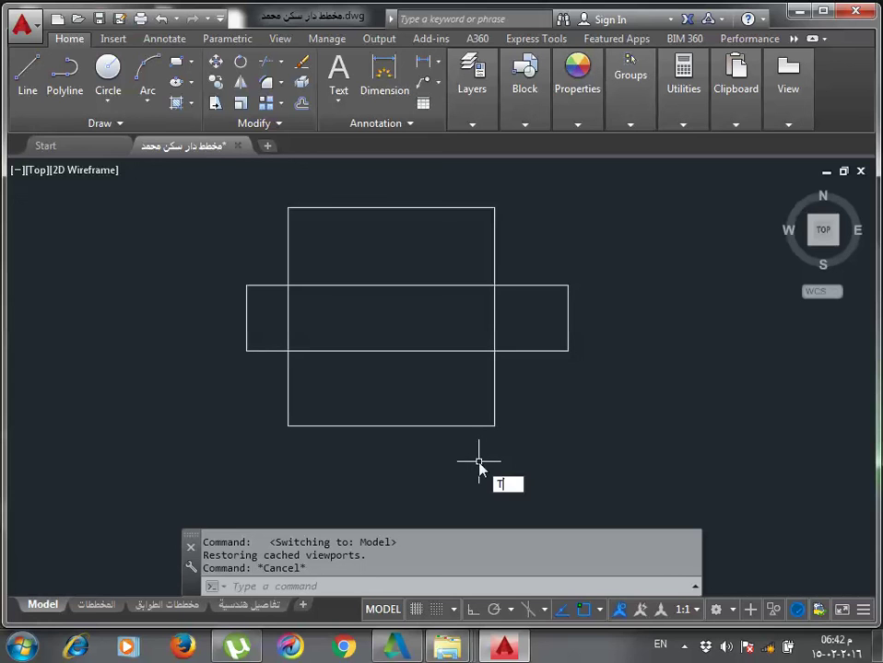
pyautogui.press('Return')
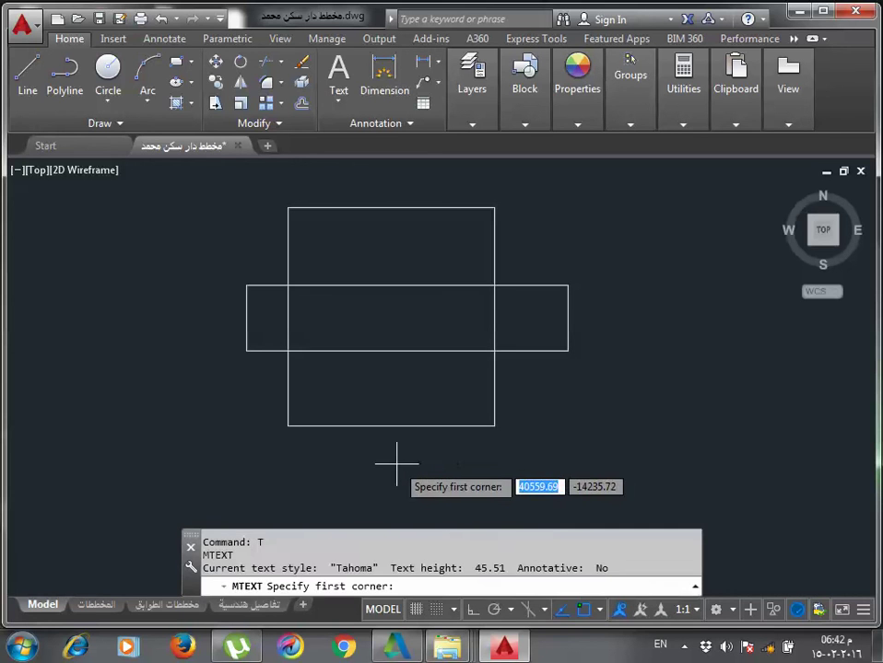
pyautogui.click(397, 463)
pyautogui.click(521, 495)
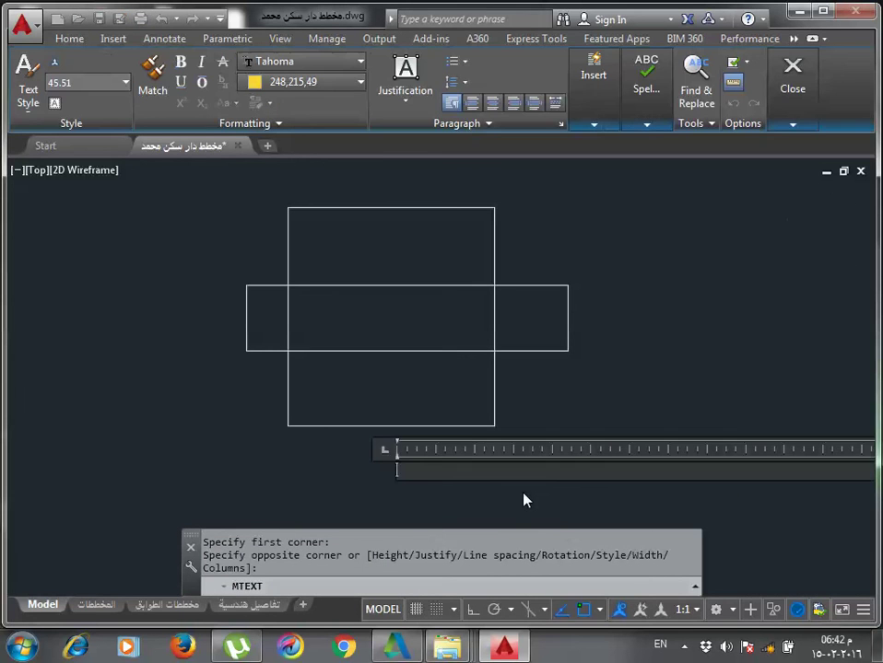
pyautogui.hotkey('alt', 'shift')
pyautogui.write('طالب')
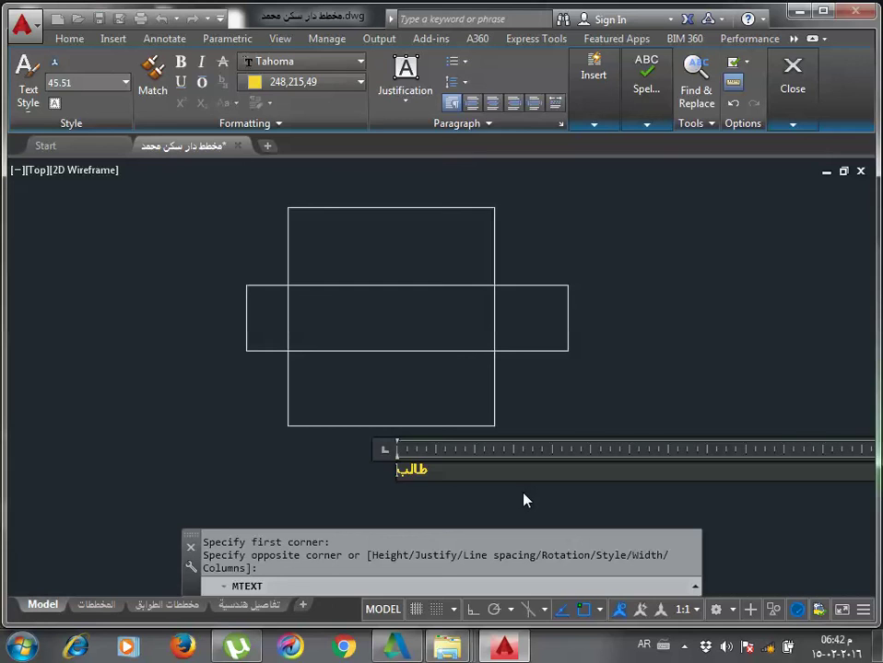
pyautogui.press('Escape')
pyautogui.hotkey('alt', 'shift')
# Scale the tiny طالب label up by a factor of 10.
pyautogui.scroll(-3, 511, 443)
pyautogui.scroll(-2, 510, 448)
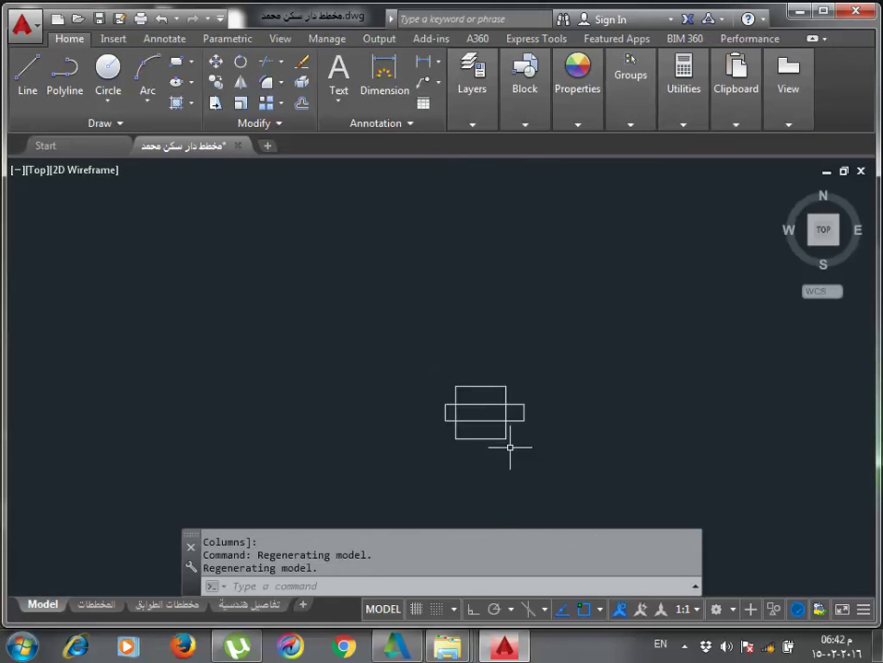
pyautogui.scroll(5, 526, 474)
pyautogui.click(521, 461)
pyautogui.click(169, 262)
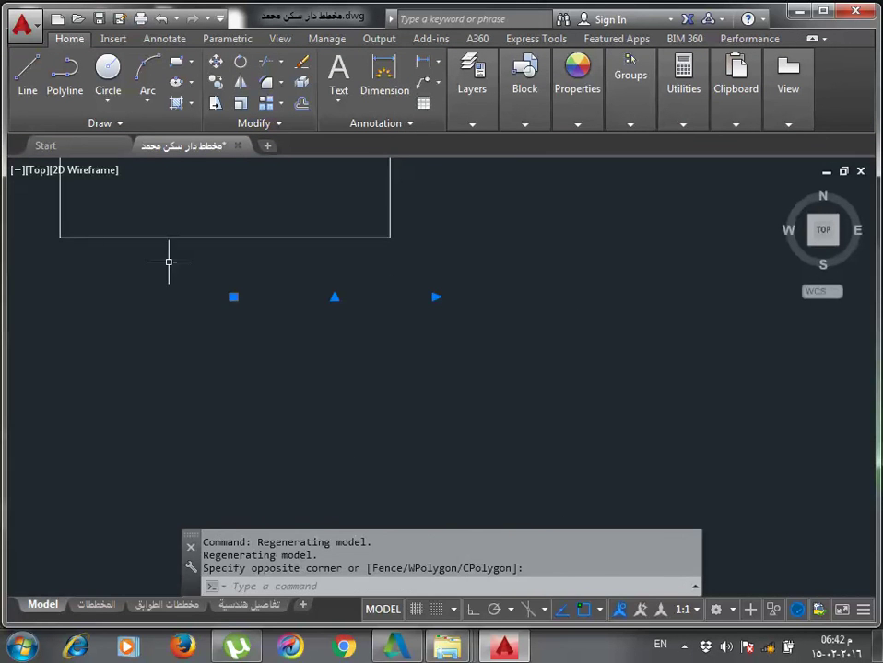
pyautogui.write('sc')
pyautogui.press('Return')
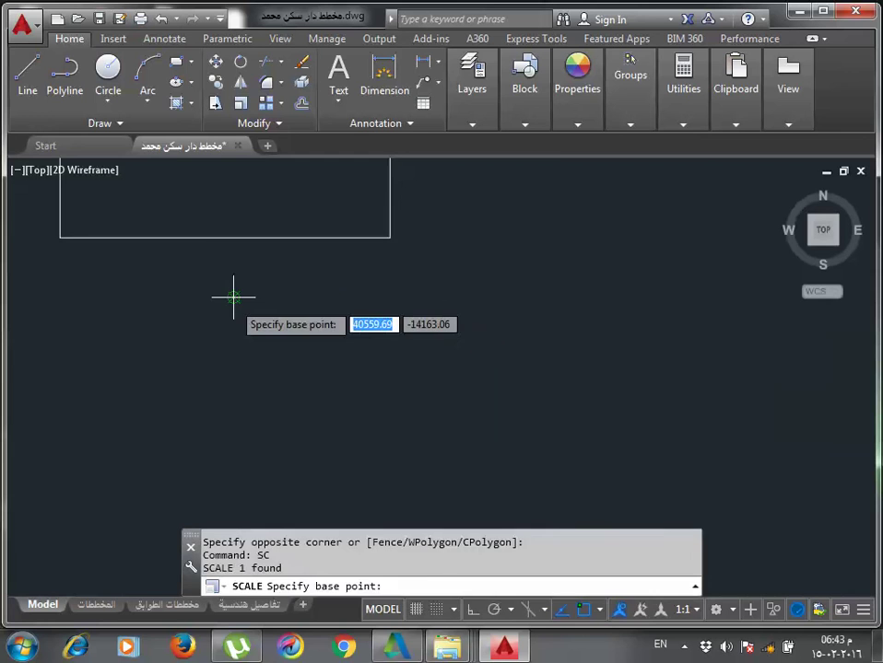
pyautogui.click(233, 296)
pyautogui.write('10')
pyautogui.press('Return')
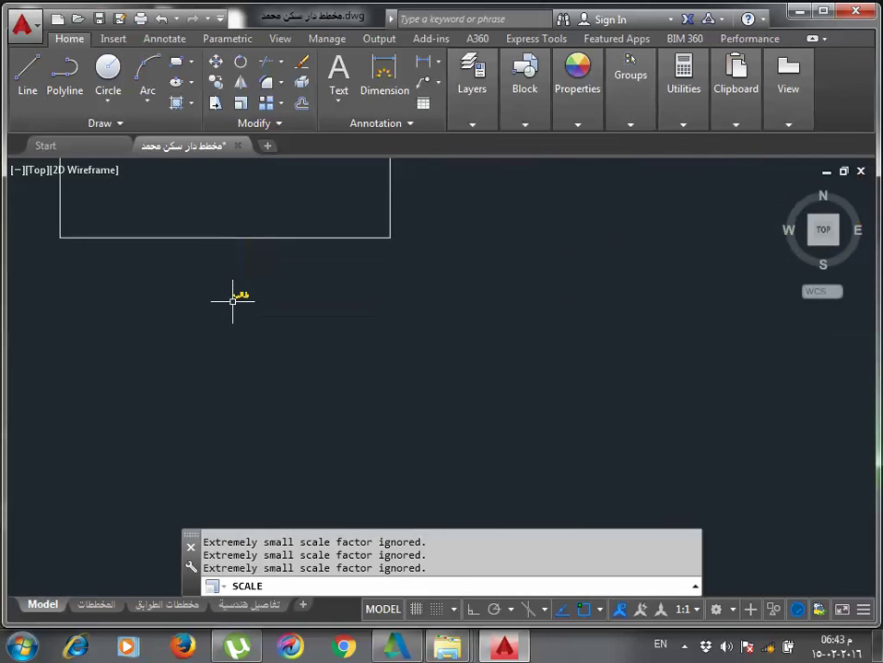
# Scale the طالب label up again by a factor of 20.
pyautogui.click(223, 291)
pyautogui.click(228, 291)
pyautogui.write('sc')
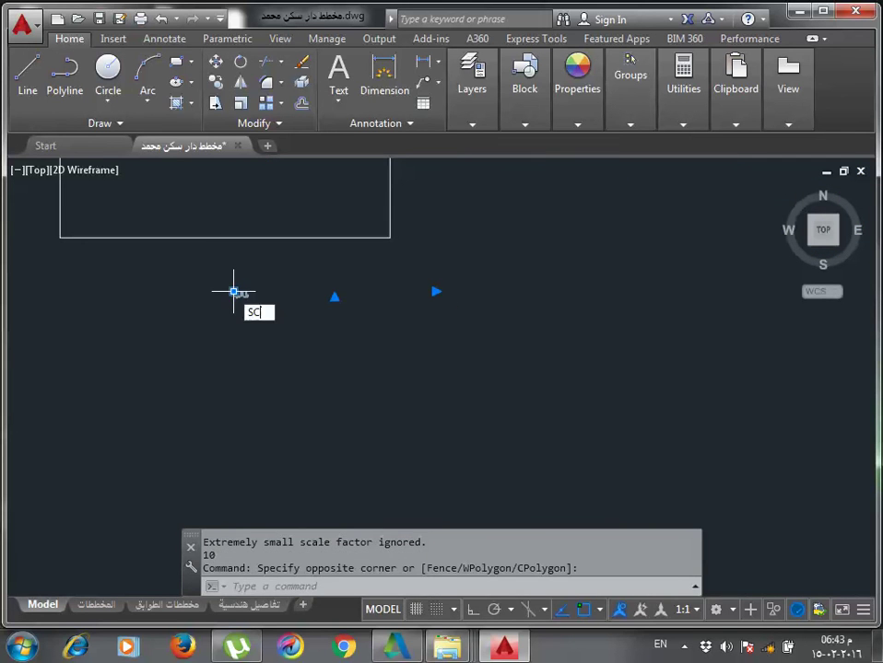
pyautogui.press('Return')
pyautogui.click(230, 292)
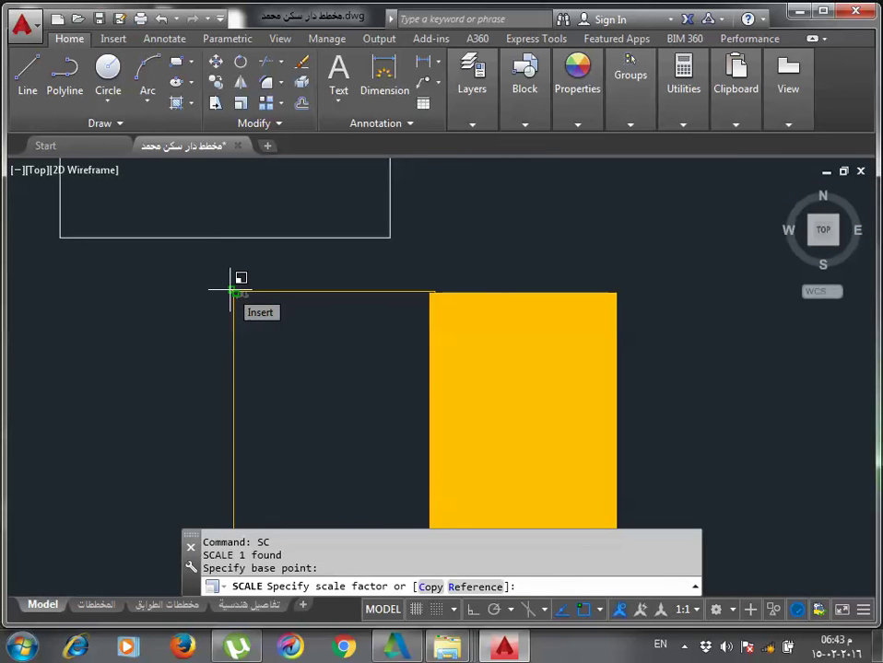
pyautogui.write('20')
pyautogui.press('Return')
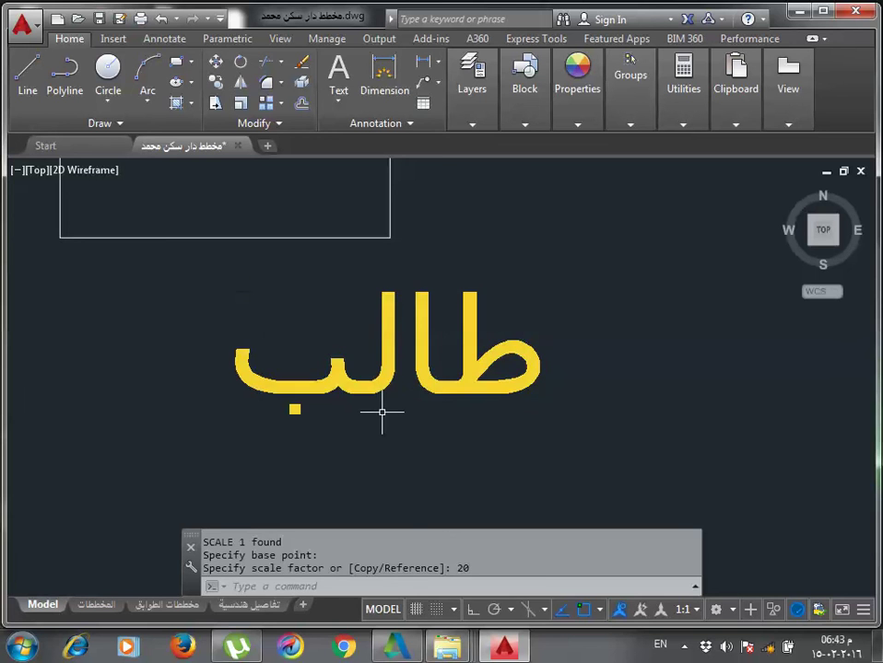
# Attempt to move the label left, cancel, and bring the label and rectangles into view.
pyautogui.click(384, 409)
pyautogui.click(325, 384)
pyautogui.write('m')
pyautogui.press('Return')
pyautogui.click(435, 428)
pyautogui.click(246, 413)
pyautogui.press('Escape')
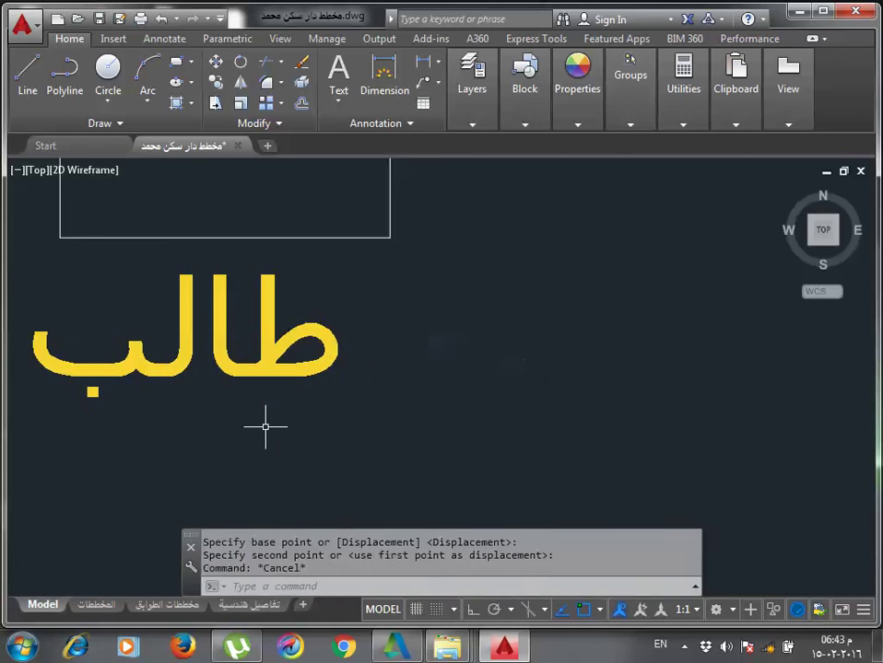
pyautogui.moveTo(266, 423); pyautogui.dragTo(395, 509, button='middle')
# Move the طالب label so it sits centred beneath the rectangles.
pyautogui.click(417, 493)
pyautogui.click(354, 414)
pyautogui.press('Return')
pyautogui.click(557, 441)
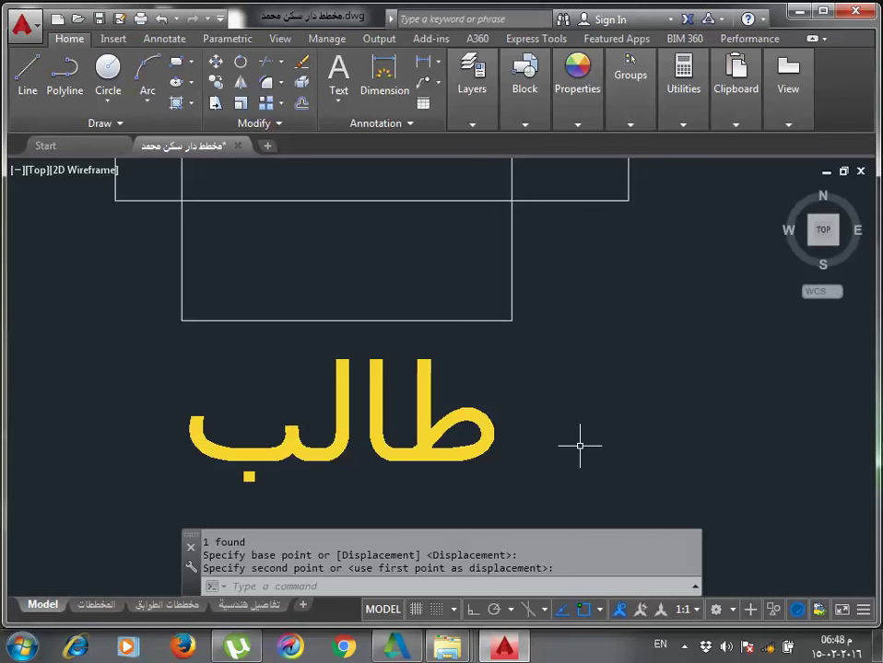
pyautogui.scroll(-5, 582, 405)
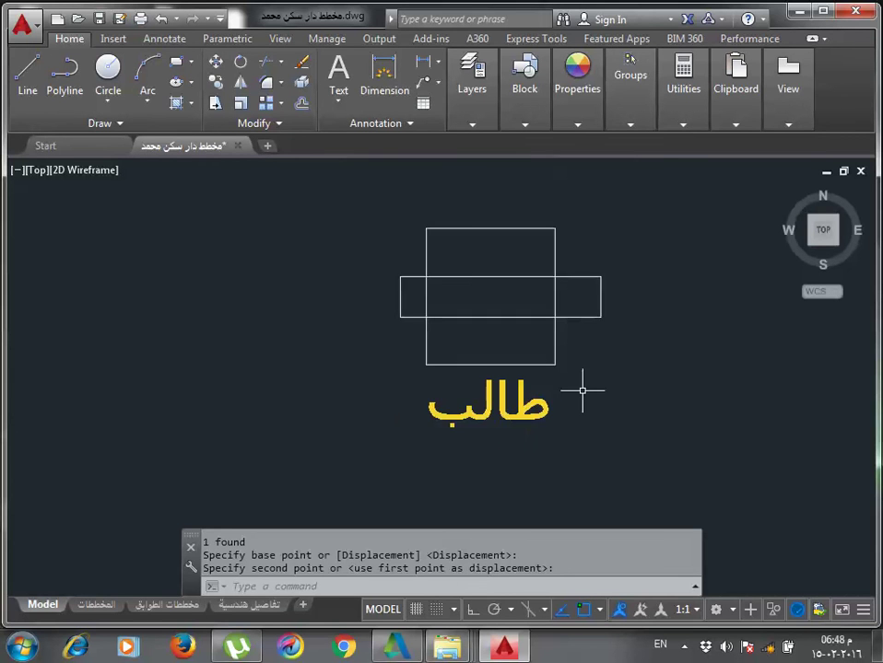
pyautogui.scroll(1, 490, 426)
pyautogui.click(360, 516)
# Make the طالب label red (205,32,39) and return to the مخططات الطوابق layout.
pyautogui.click(498, 461)
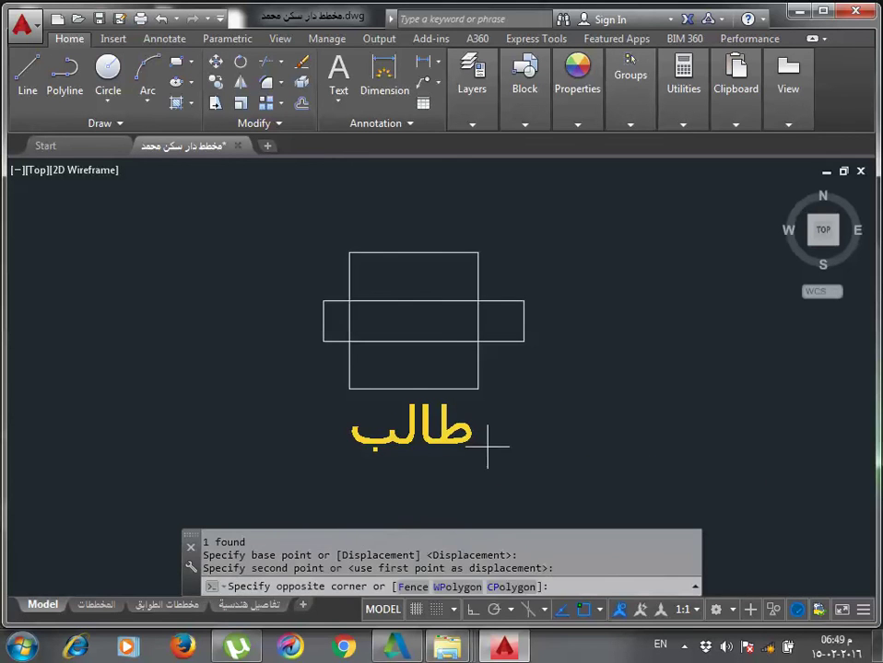
pyautogui.click(459, 400)
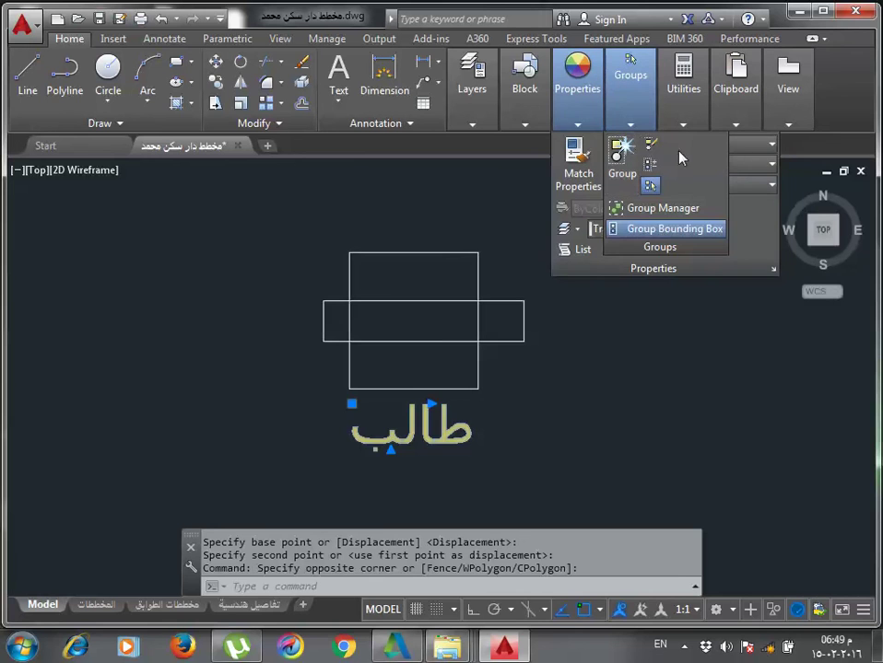
pyautogui.click(737, 144)
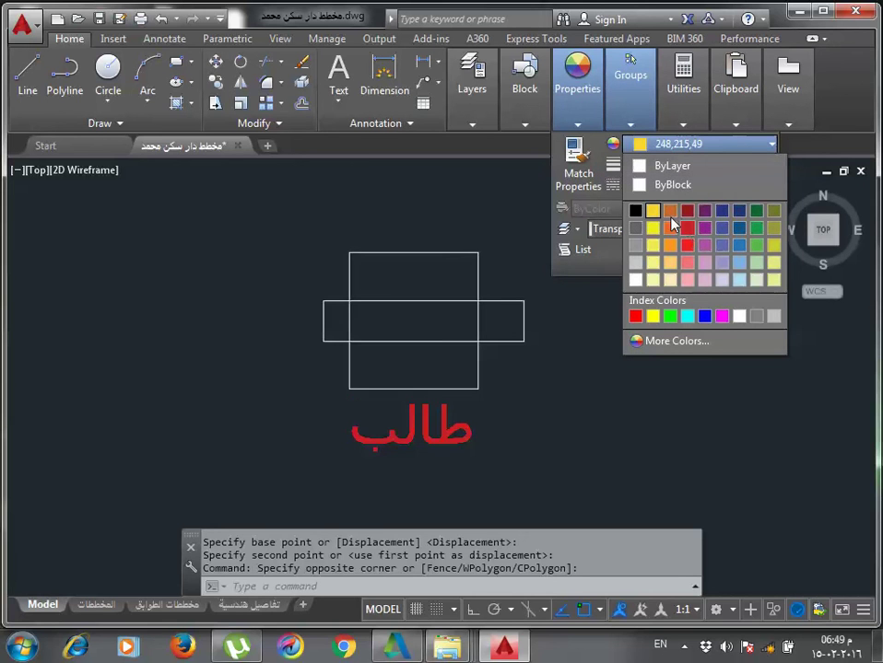
pyautogui.click(689, 242)
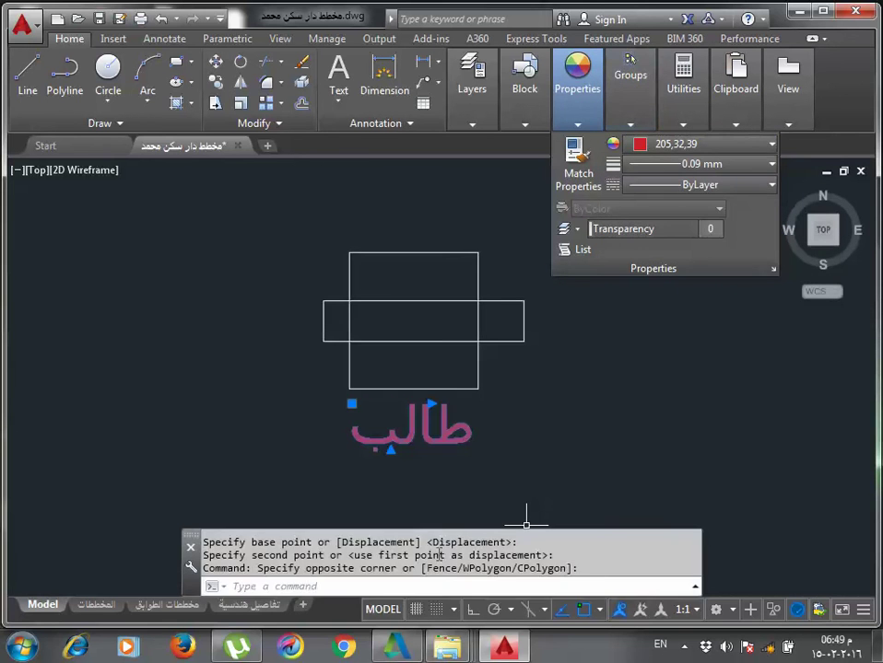
pyautogui.press('Escape')
pyautogui.click(189, 604)
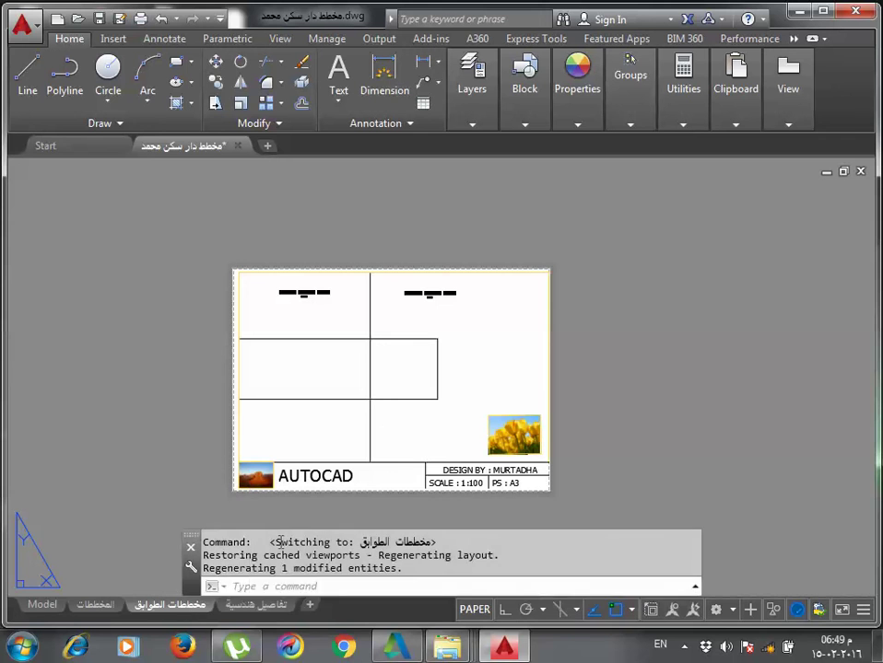
# Inside the مخططات الطوابق viewport, zoom to frame the crossed rectangles and red طالب label.
pyautogui.doubleClick(403, 420)
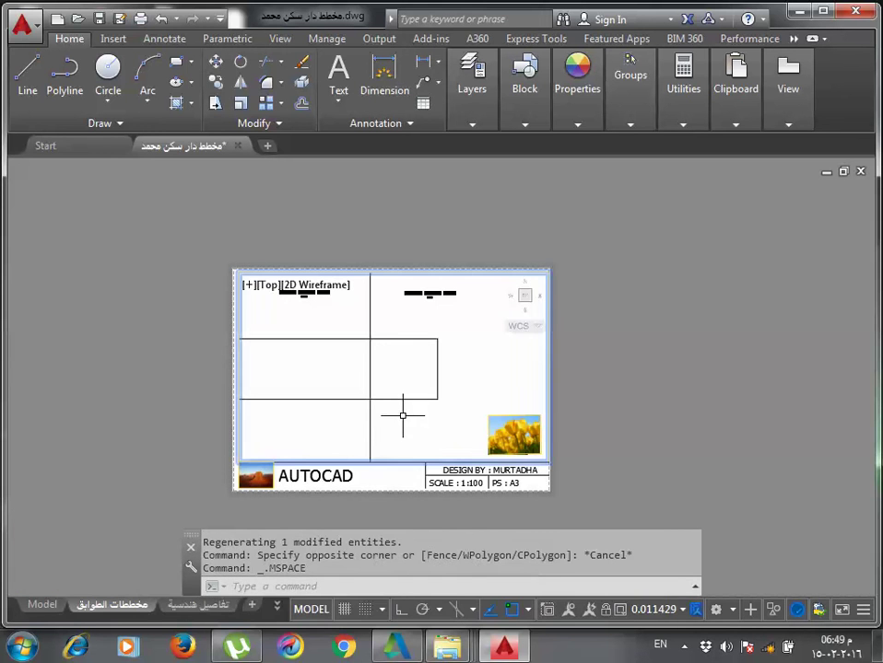
pyautogui.click(201, 606)
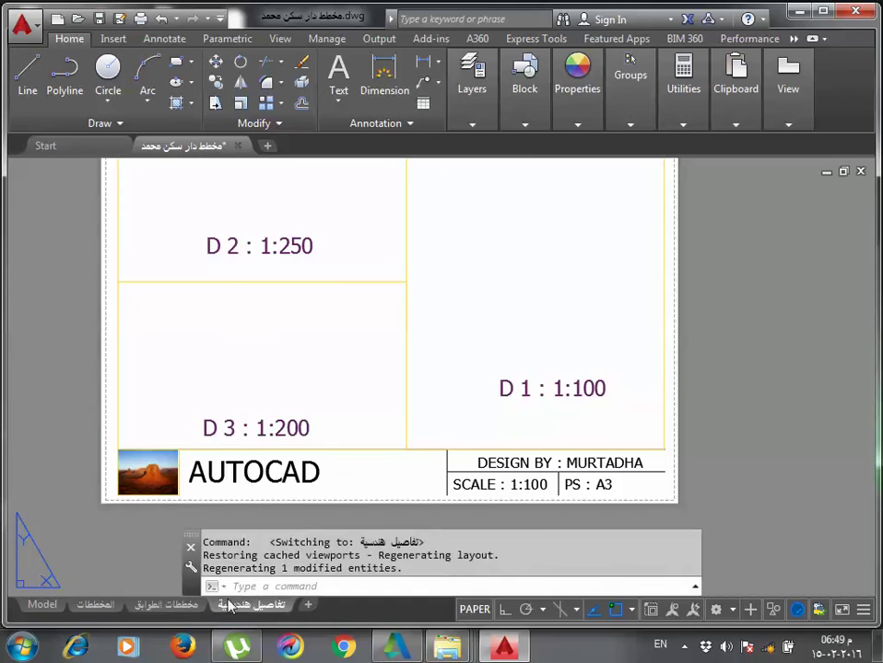
pyautogui.click(166, 605)
pyautogui.click(454, 360)
pyautogui.scroll(-4, 456, 364)
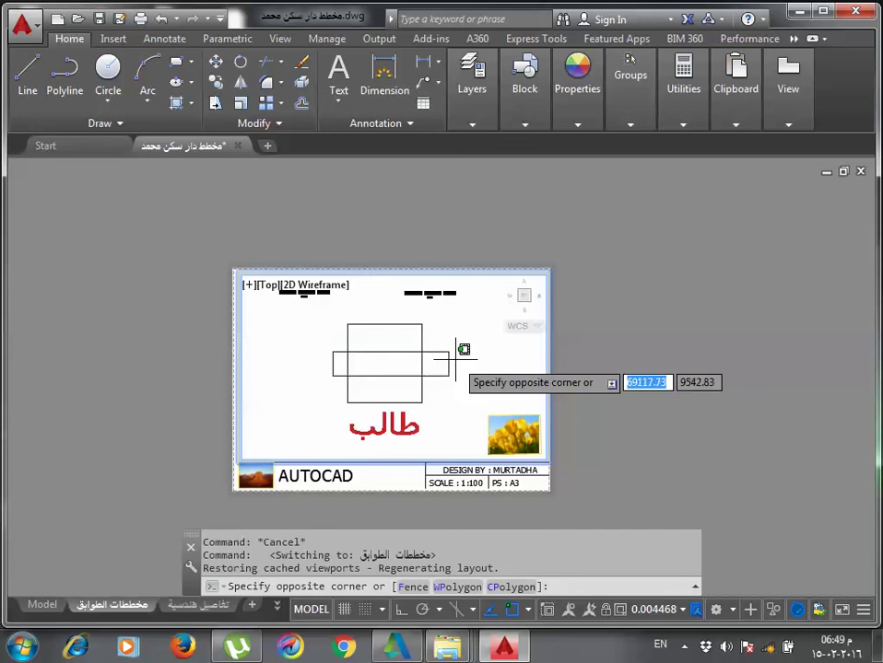
pyautogui.scroll(1, 440, 373)
pyautogui.scroll(1, 451, 375)
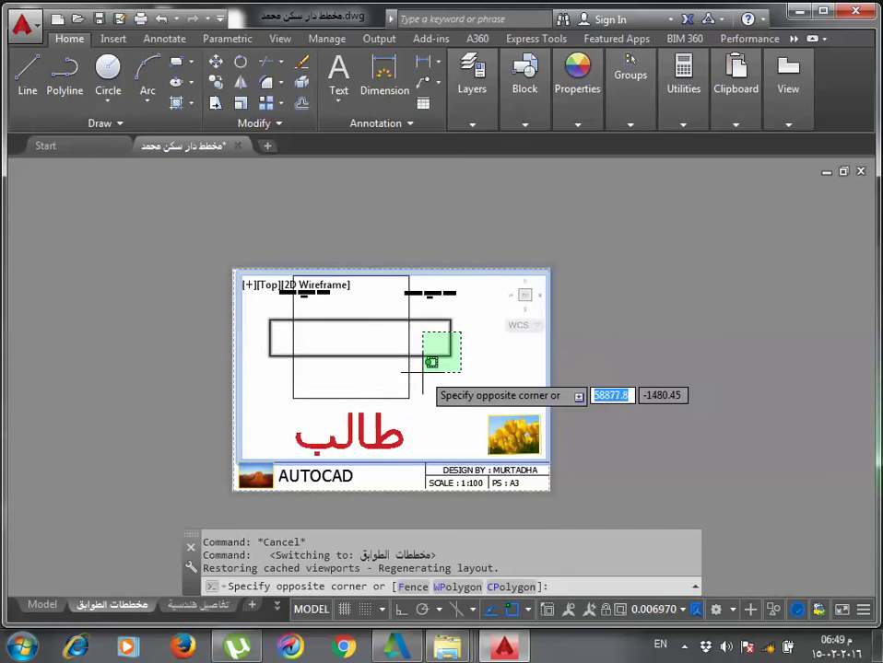
pyautogui.scroll(-1, 446, 386)
pyautogui.scroll(1, 446, 386)
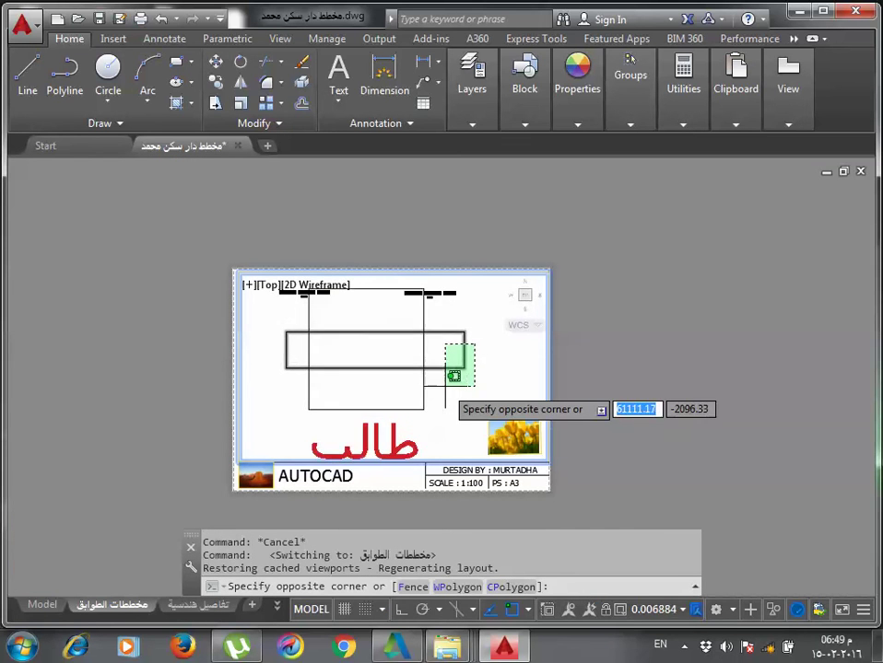
pyautogui.scroll(-1, 446, 386)
pyautogui.press('Escape')
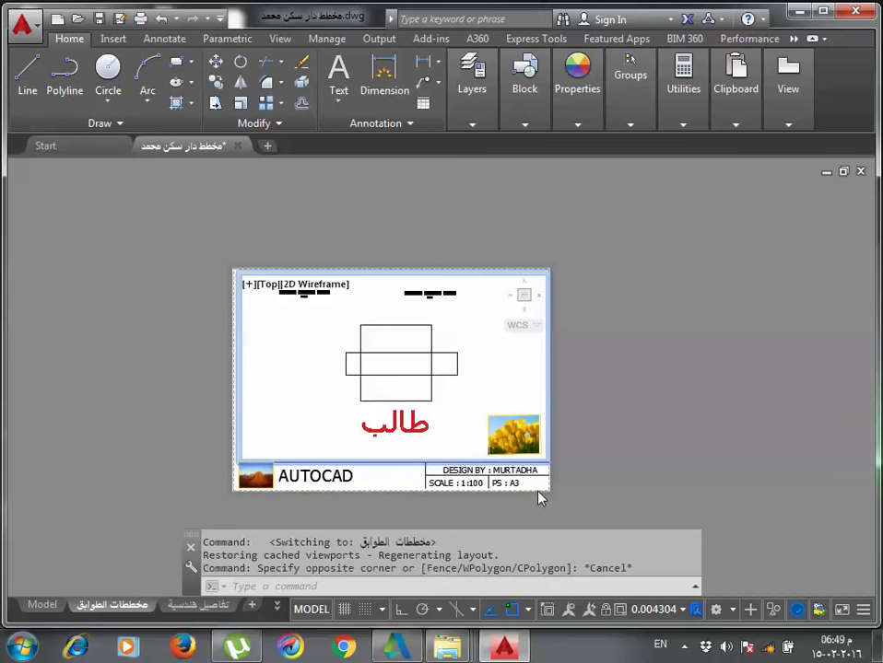
# Return to paper space and pan the sheet to show the label and title block.
pyautogui.doubleClick(536, 487)
pyautogui.scroll(1, 430, 291)
pyautogui.scroll(3, 436, 296)
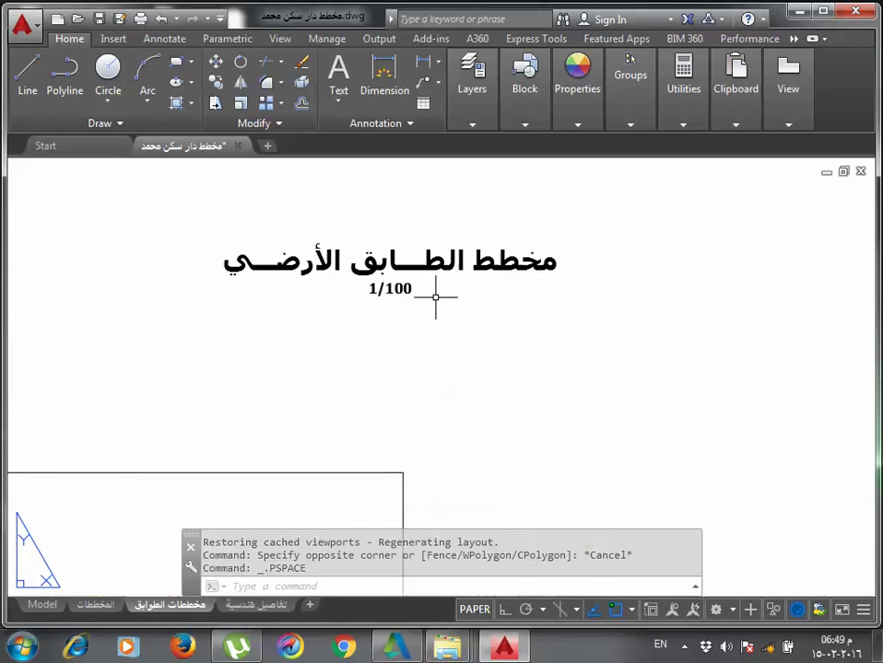
pyautogui.scroll(-2, 418, 259)
pyautogui.moveTo(386, 433); pyautogui.dragTo(410, 201, button='middle')
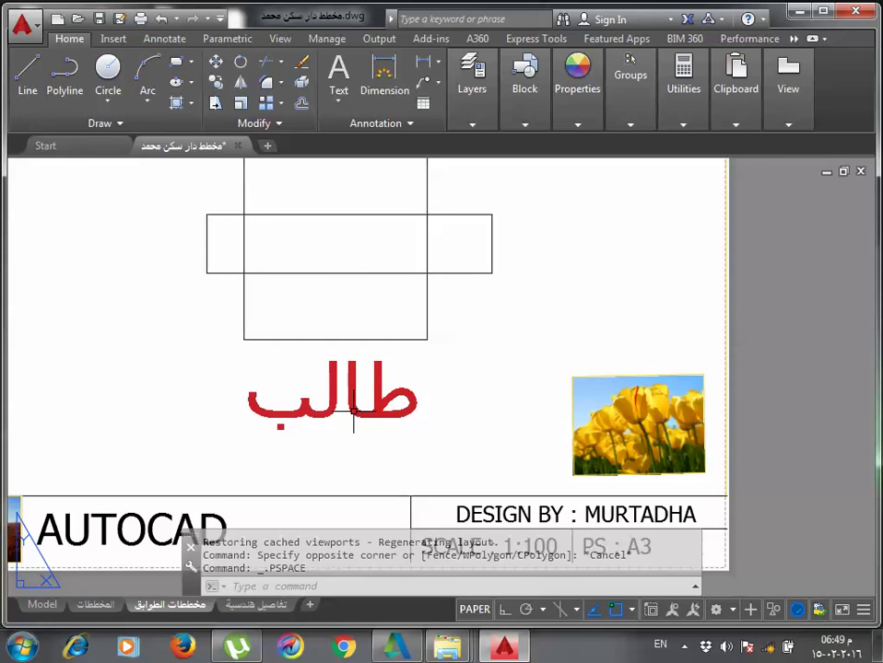
pyautogui.scroll(-4, 352, 415)
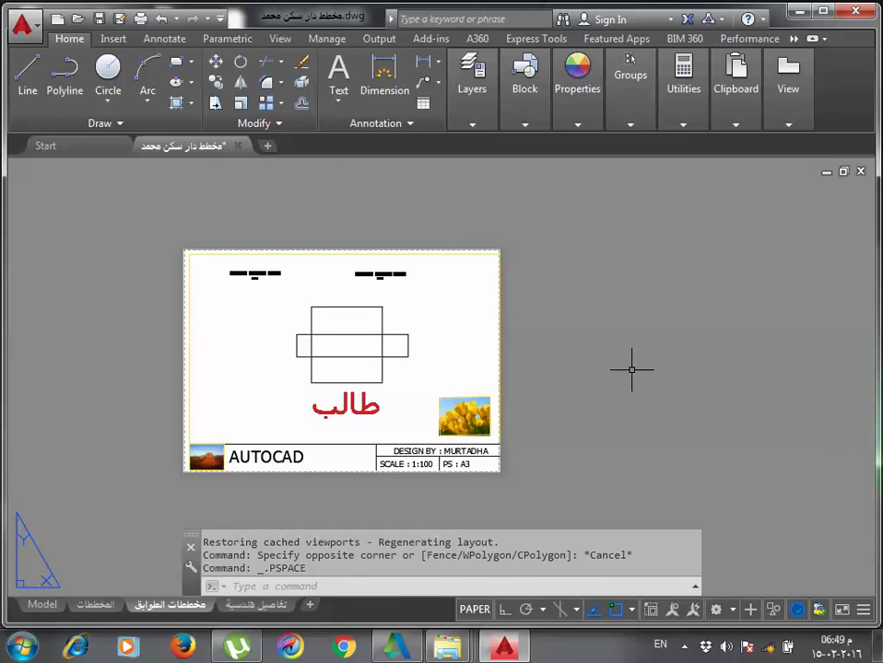
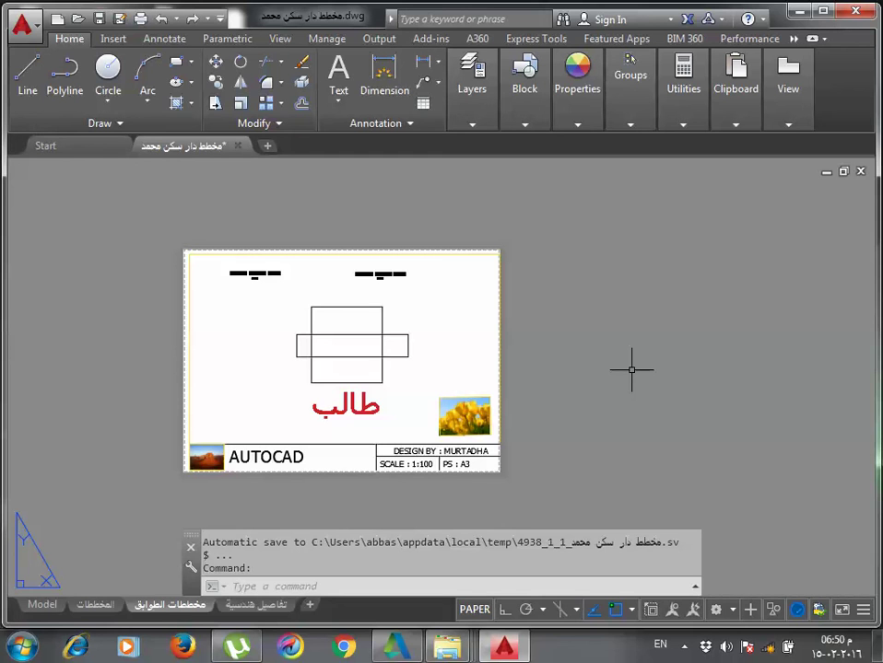
# Inspect the Arabic word طالب in model space, then open Plot for the floor plans layout.
pyautogui.click(42, 608)
pyautogui.doubleClick(462, 451)
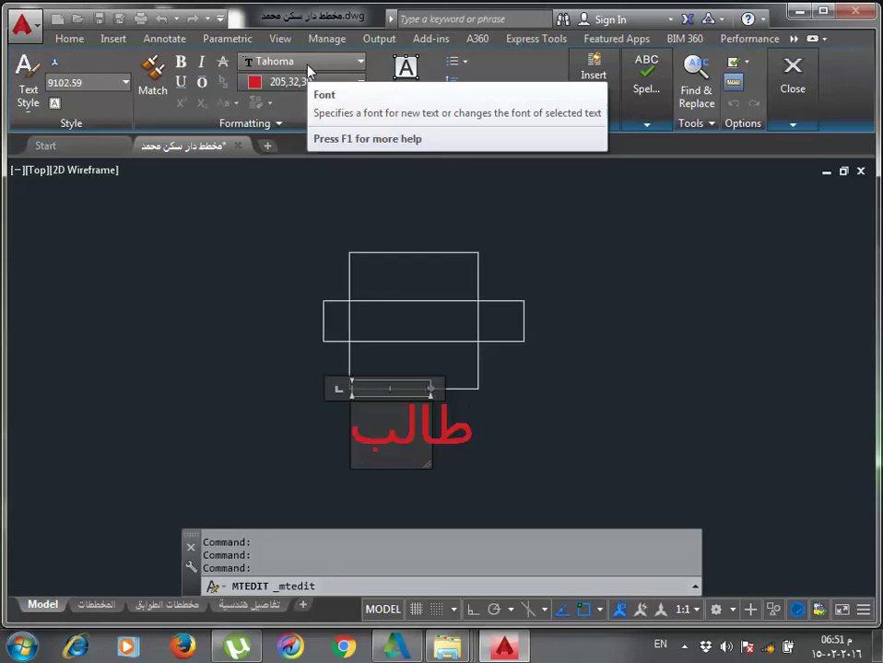
pyautogui.click(538, 465)
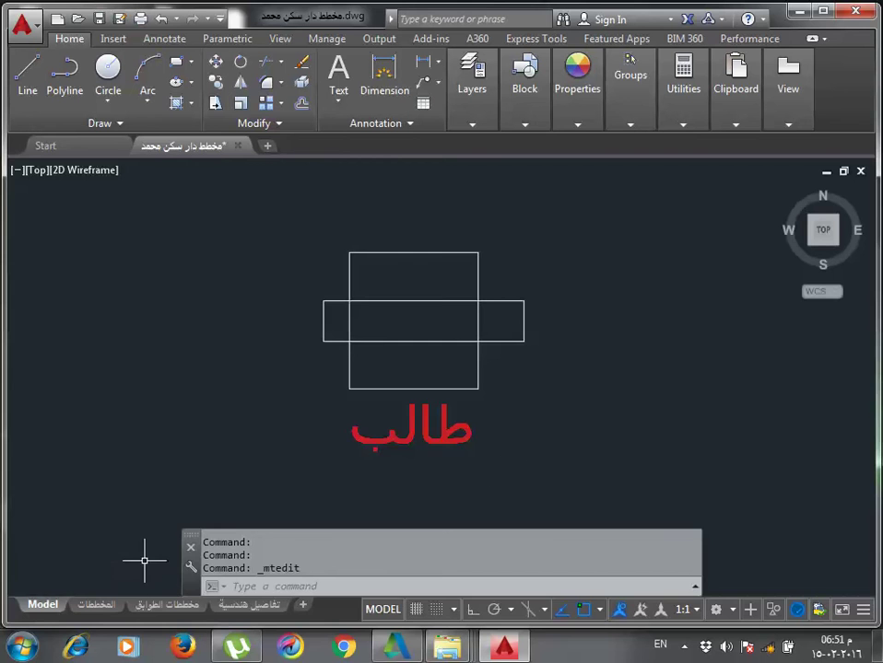
pyautogui.click(170, 604)
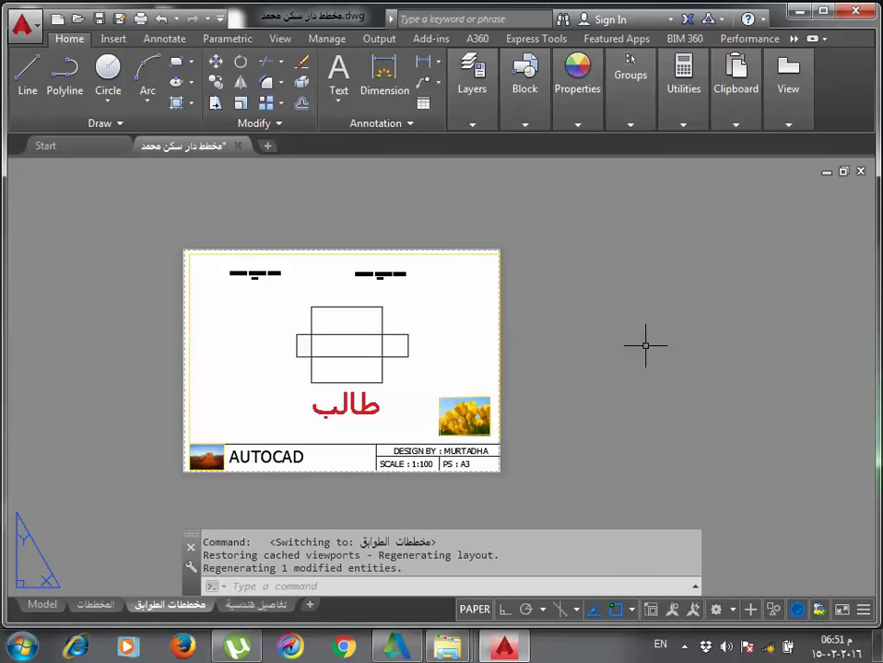
pyautogui.hotkey('ctrl', 'p')
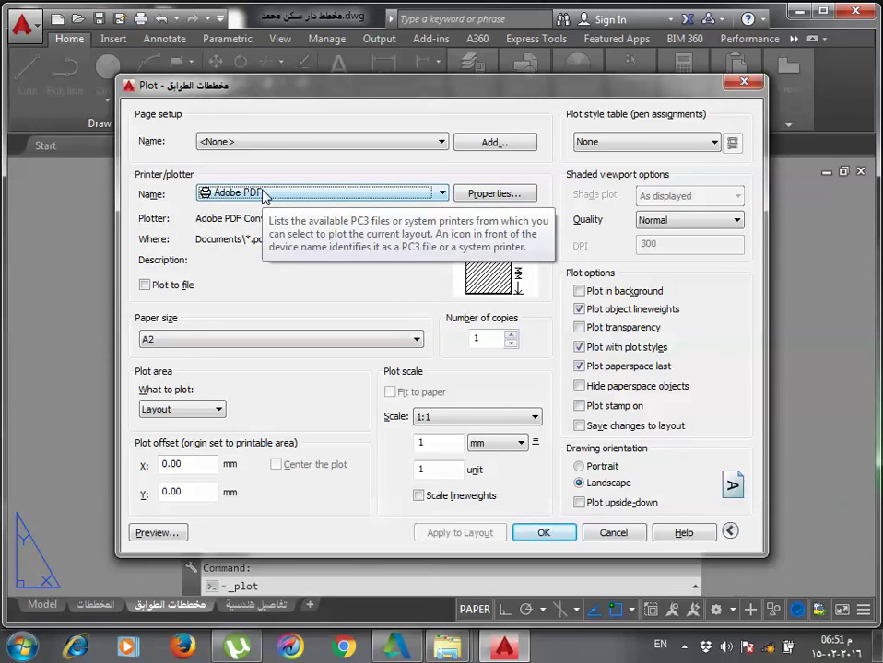
# Set the Adobe PDF plotter to output TrueType as text and save it to Adobe PDF.pc3.
pyautogui.click(464, 193)
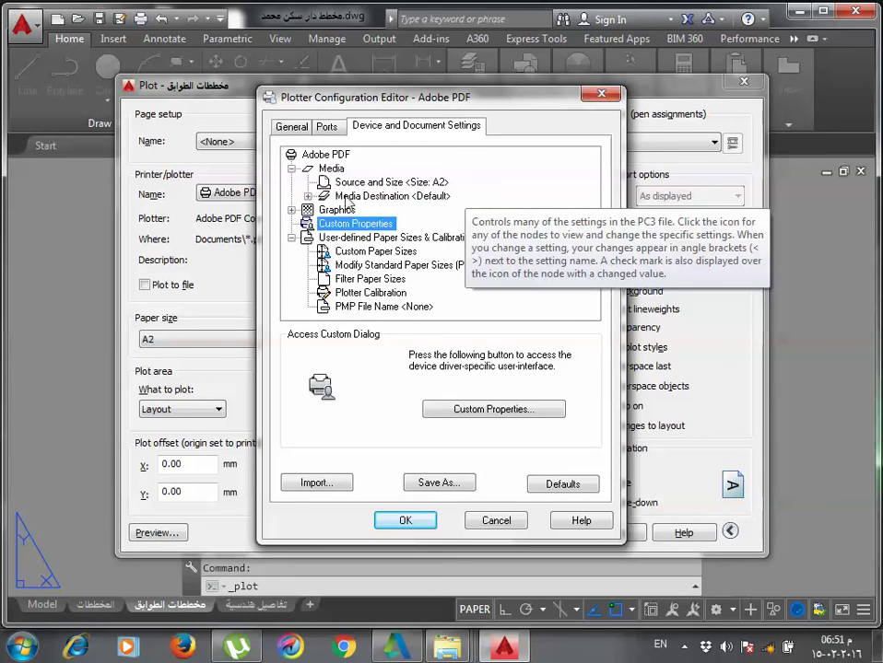
pyautogui.click(292, 211)
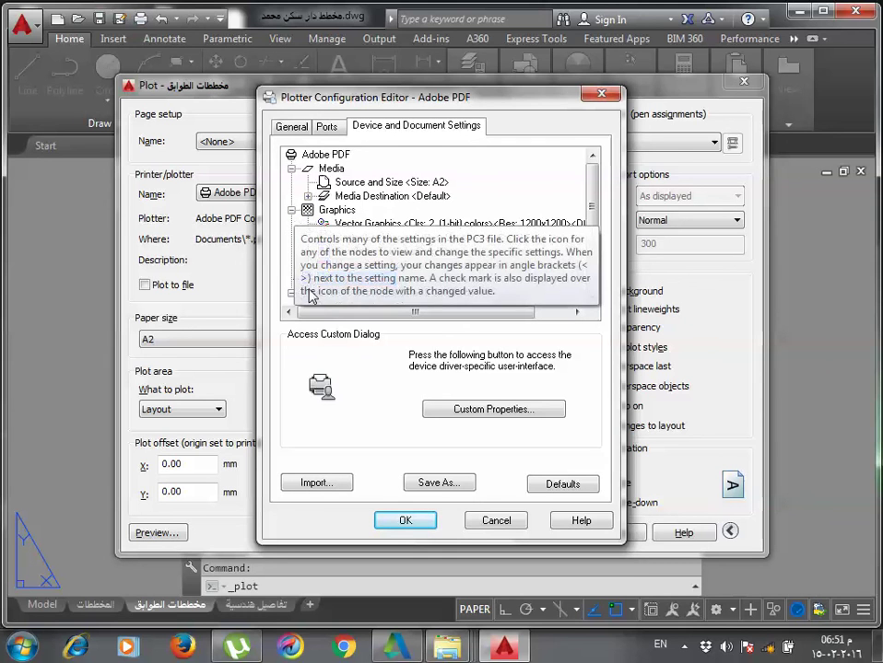
pyautogui.click(388, 252)
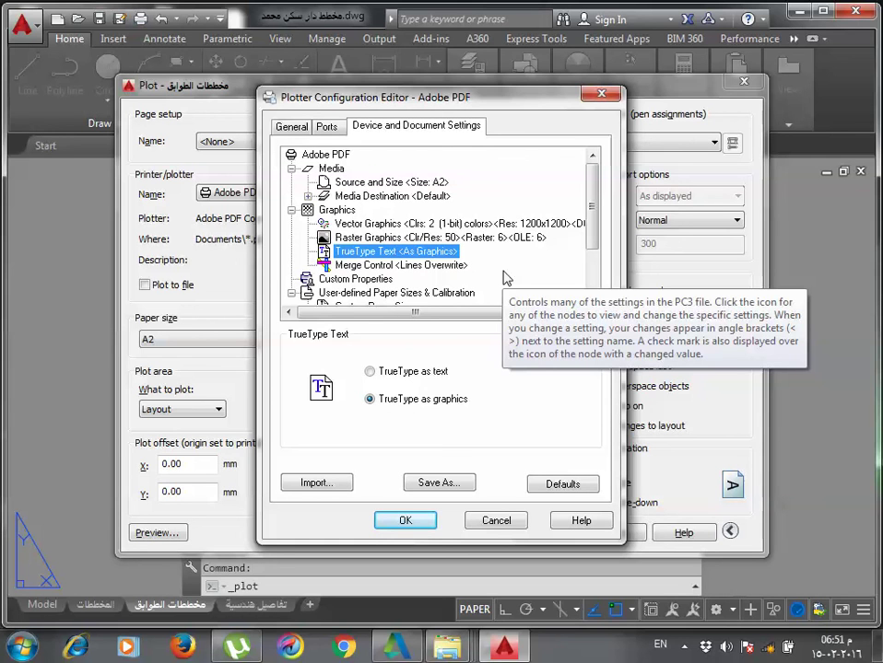
pyautogui.click(429, 373)
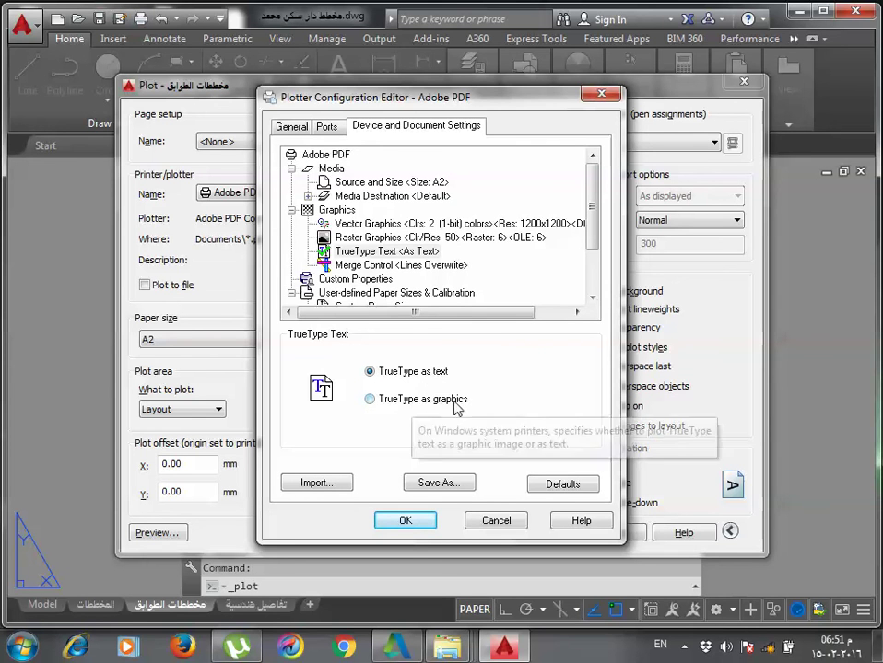
pyautogui.click(405, 522)
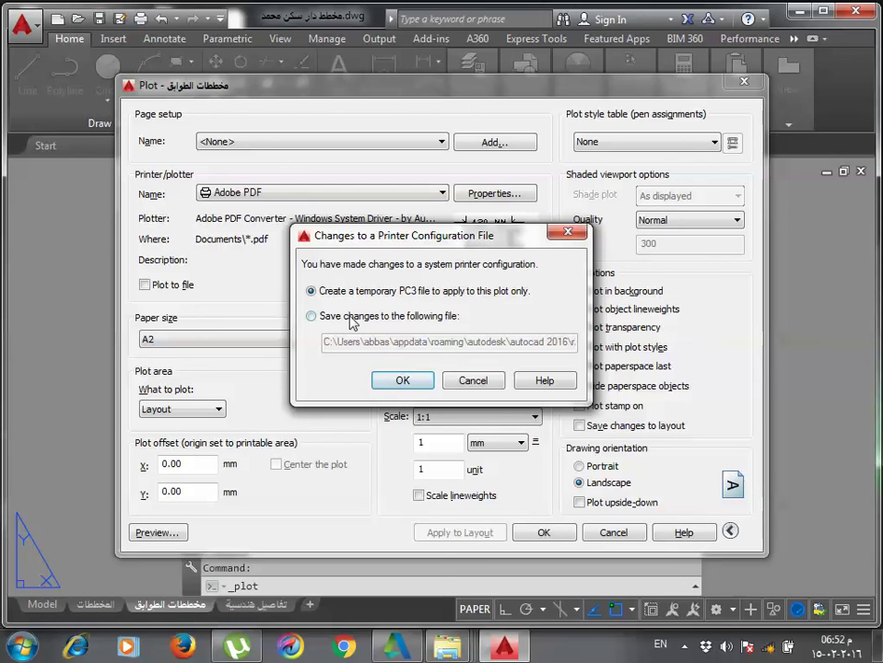
pyautogui.click(352, 318)
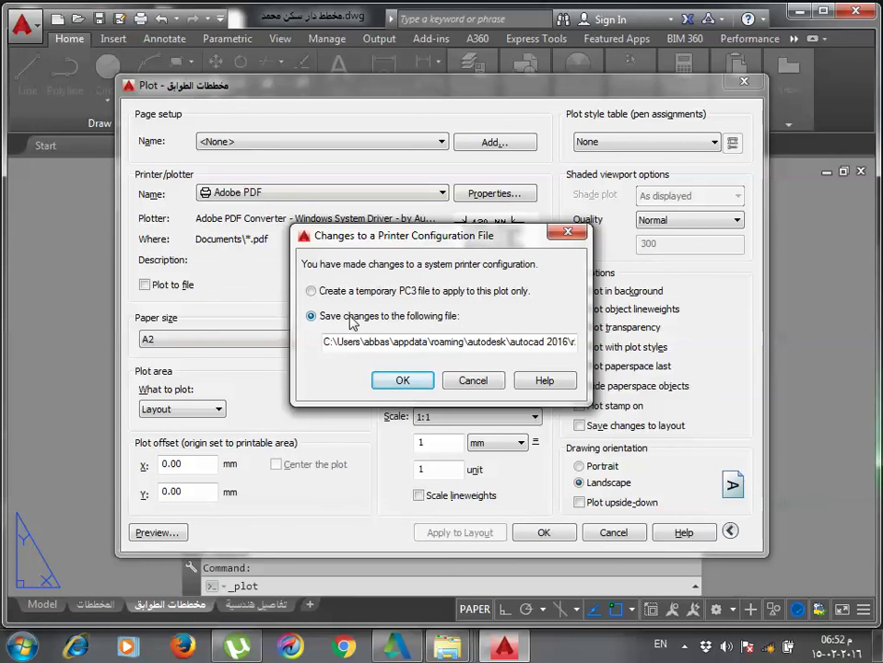
pyautogui.click(402, 381)
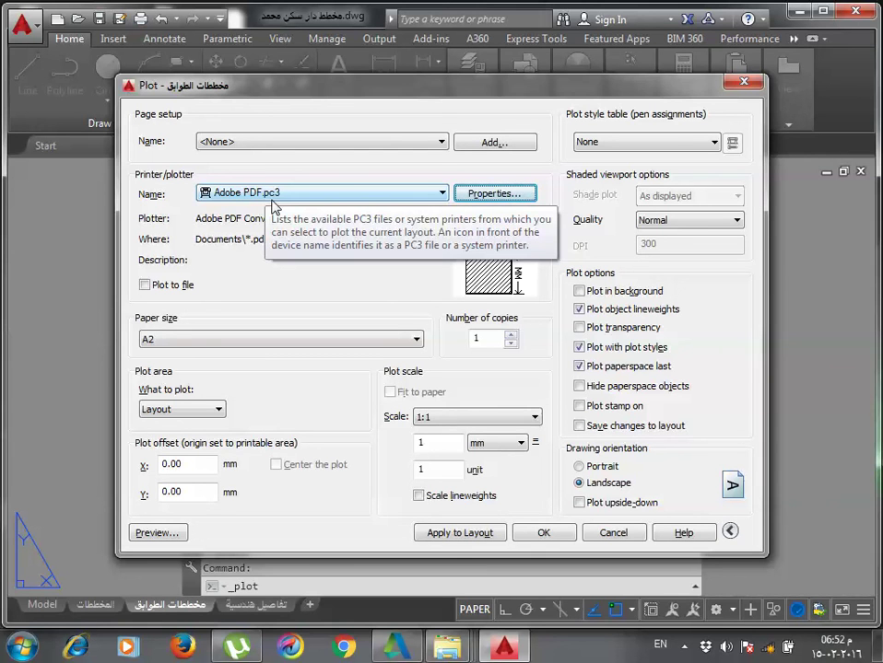
# Switch Adobe PDF.pc3 back to TrueType as graphics and save the change to file.
pyautogui.click(462, 193)
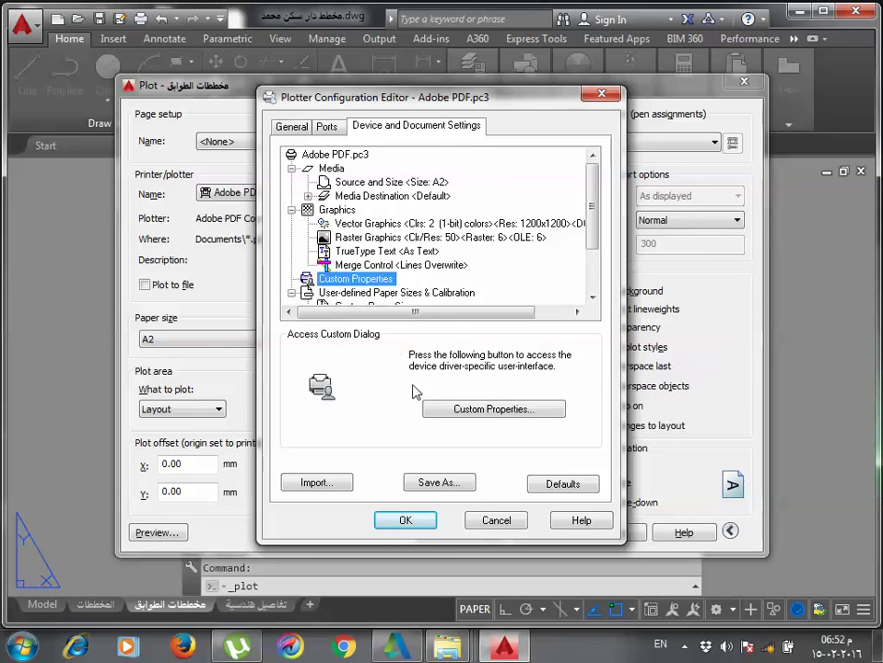
pyautogui.click(383, 251)
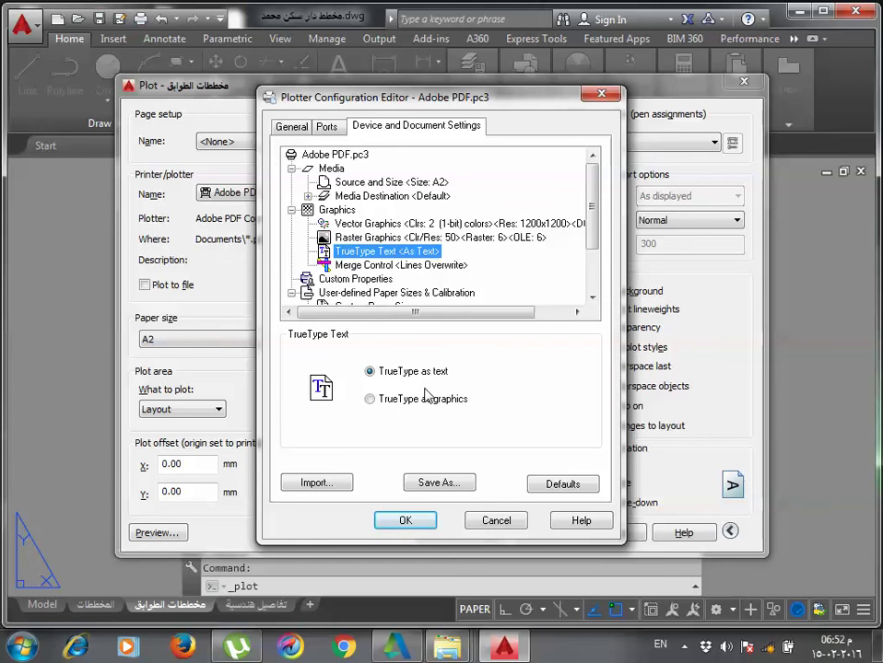
pyautogui.click(369, 399)
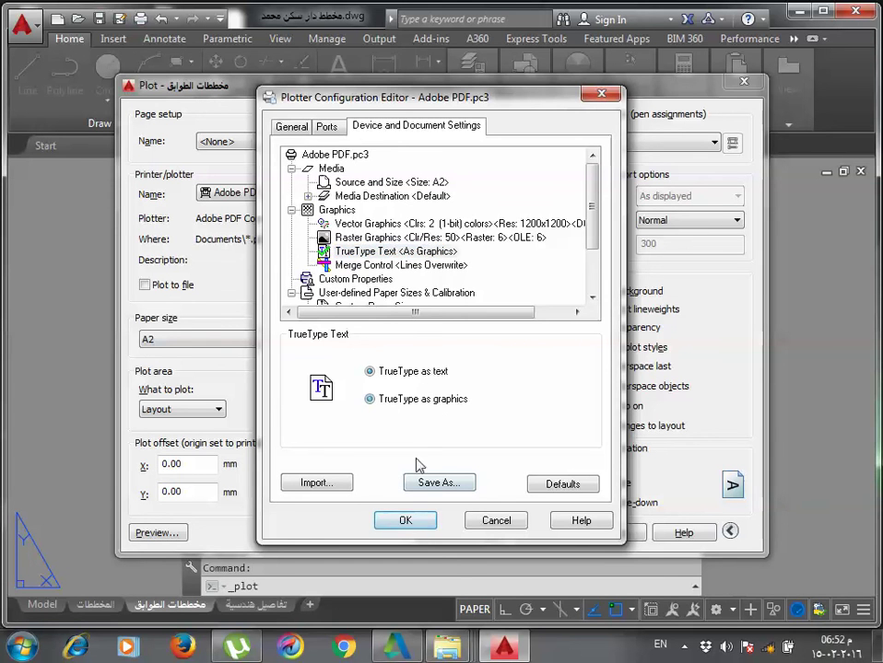
pyautogui.click(405, 521)
pyautogui.click(313, 316)
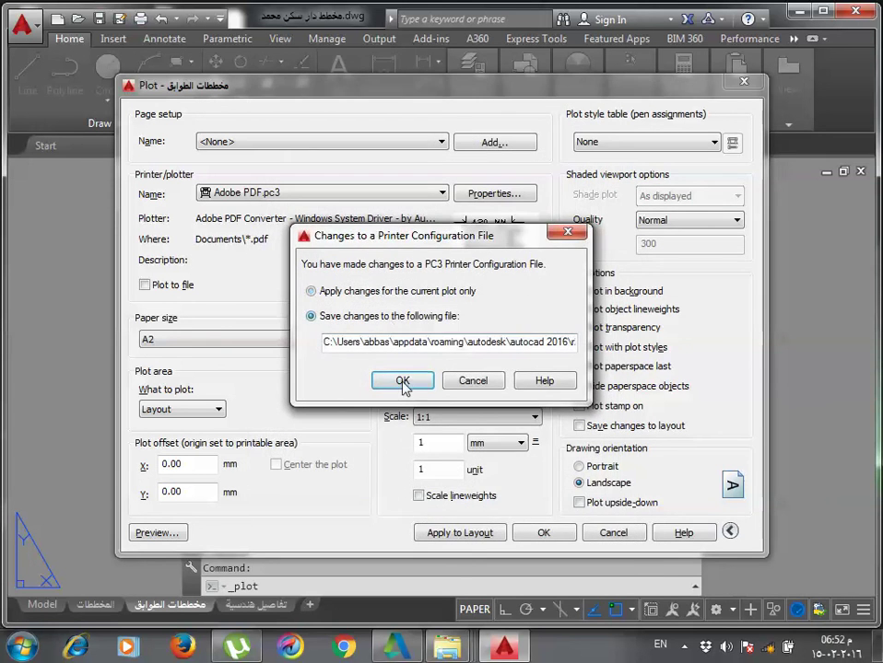
pyautogui.click(403, 380)
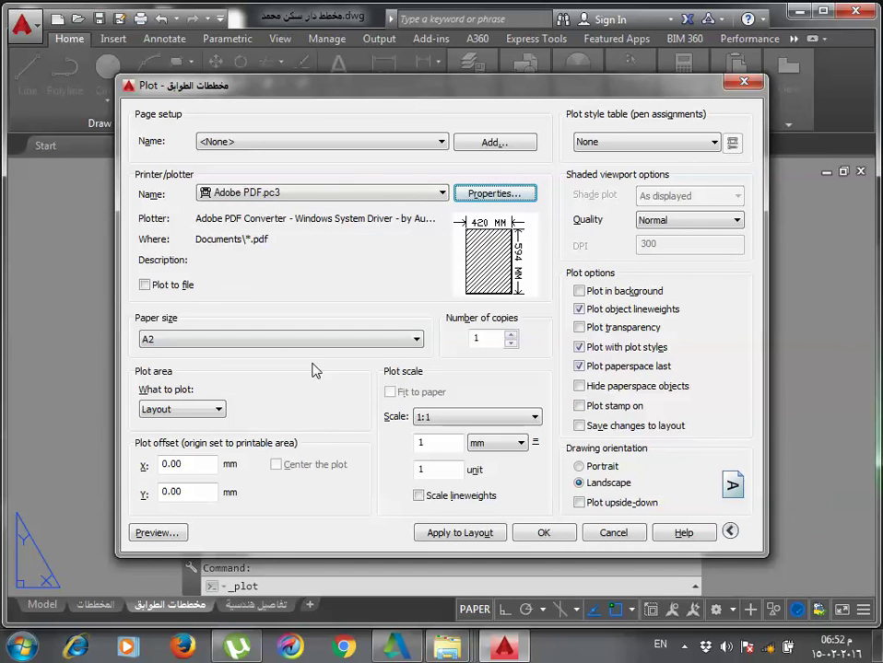
# Reopen the plotter's TrueType text settings and start a Save As copy of the configuration.
pyautogui.click(518, 195)
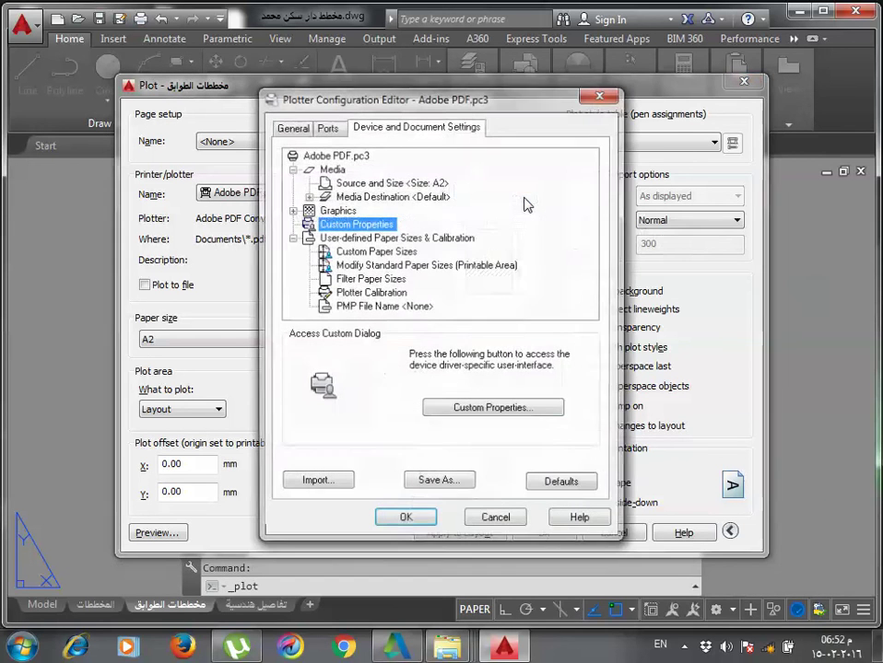
pyautogui.click(291, 210)
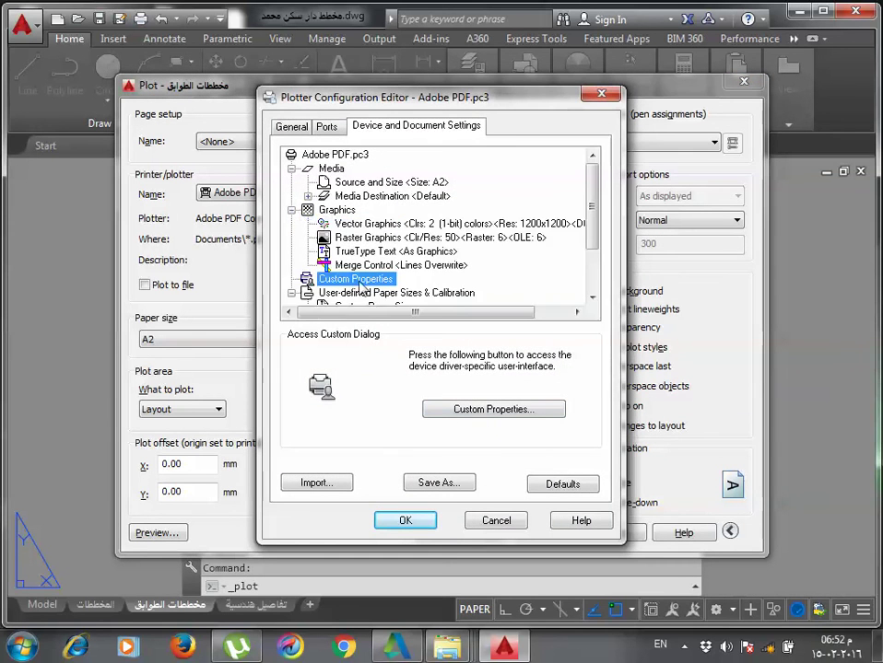
pyautogui.click(367, 253)
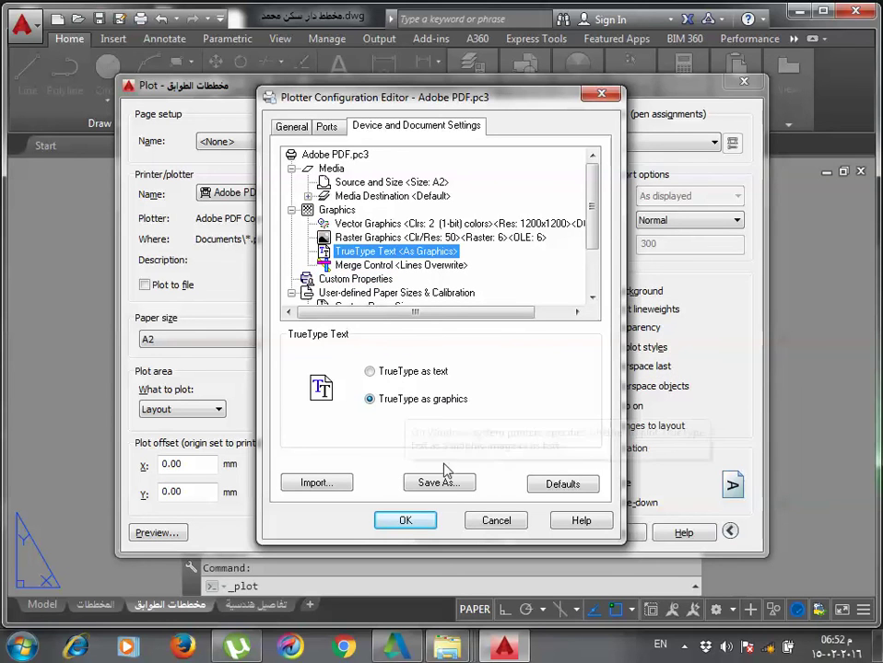
pyautogui.click(427, 480)
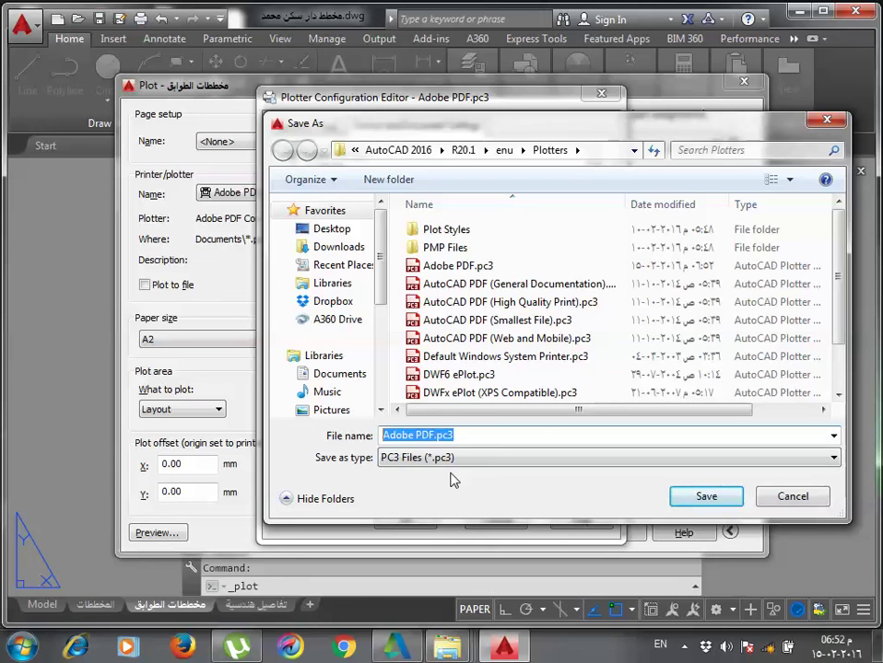
# Cancel the copy, then set the plotter's TrueType text option to TrueType as text.
pyautogui.click(785, 499)
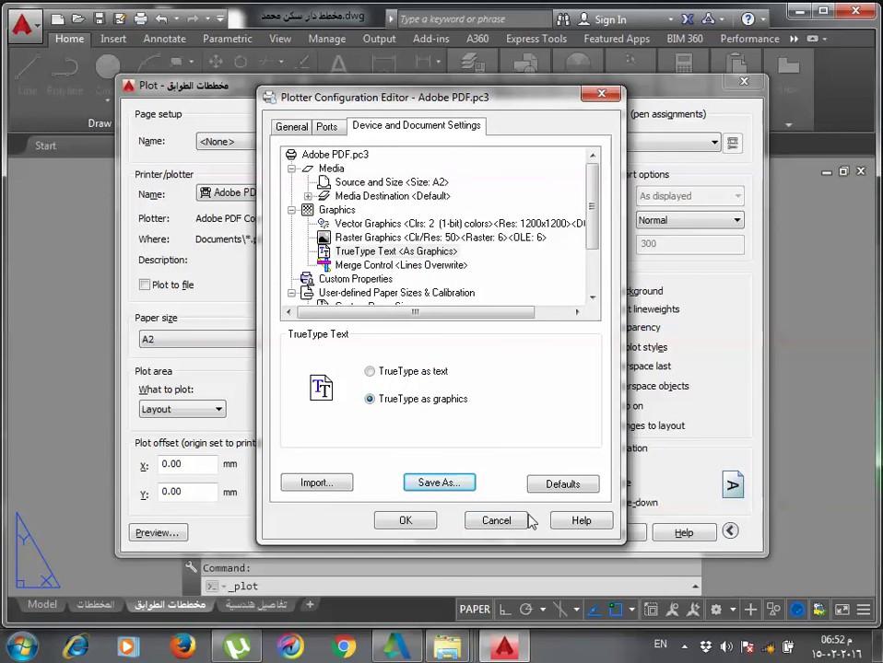
pyautogui.click(503, 519)
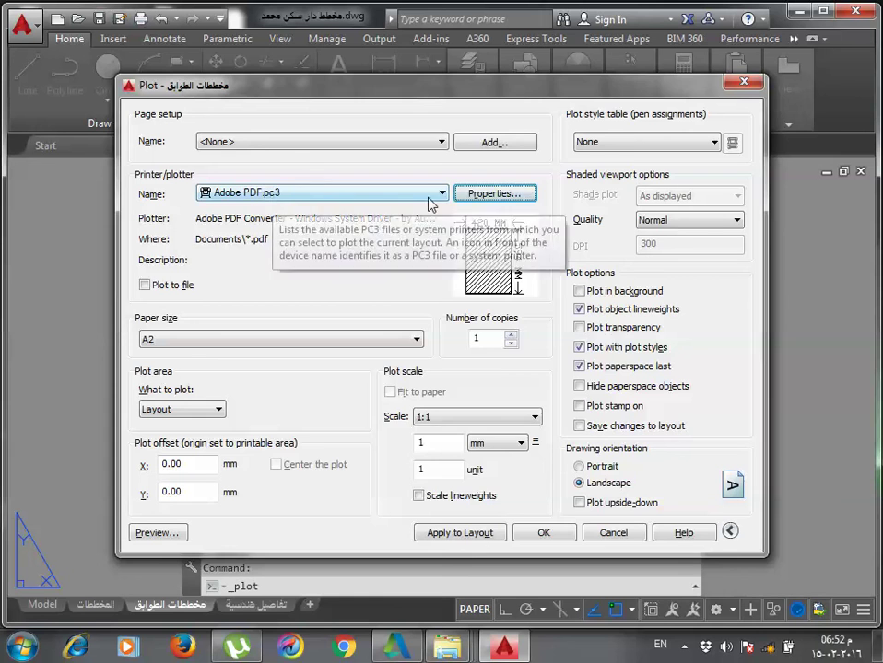
pyautogui.click(480, 196)
pyautogui.click(291, 210)
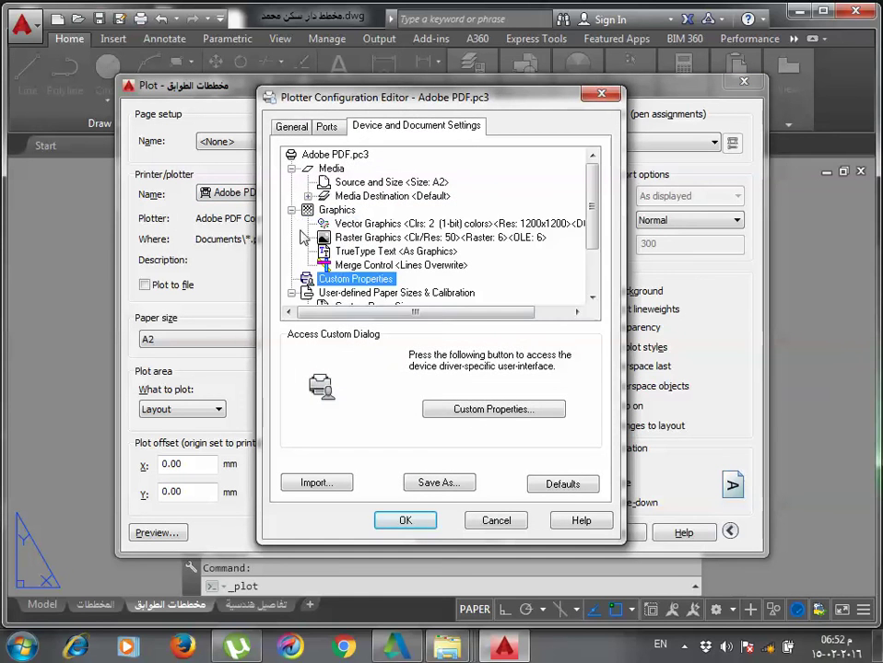
pyautogui.click(351, 252)
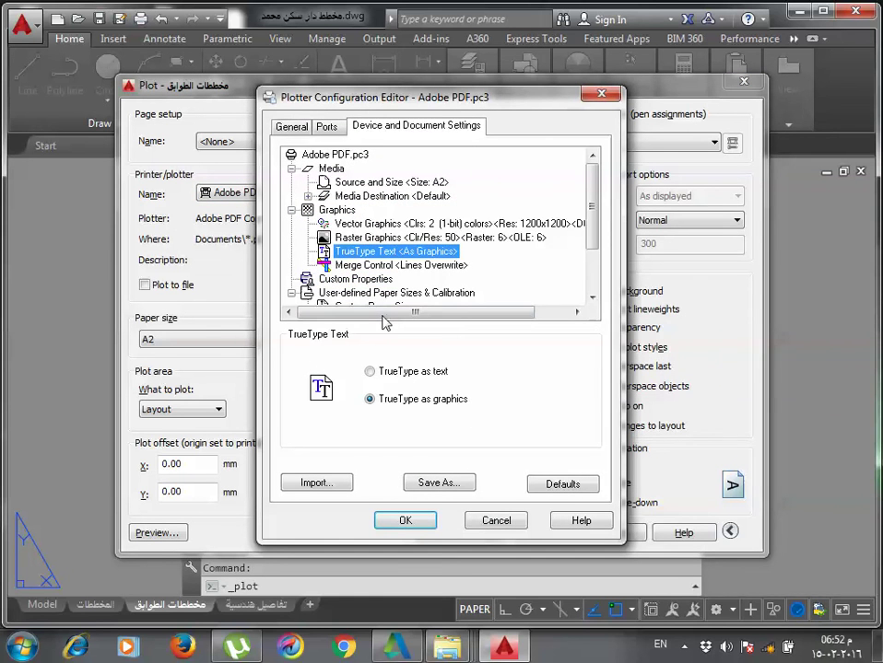
pyautogui.click(403, 373)
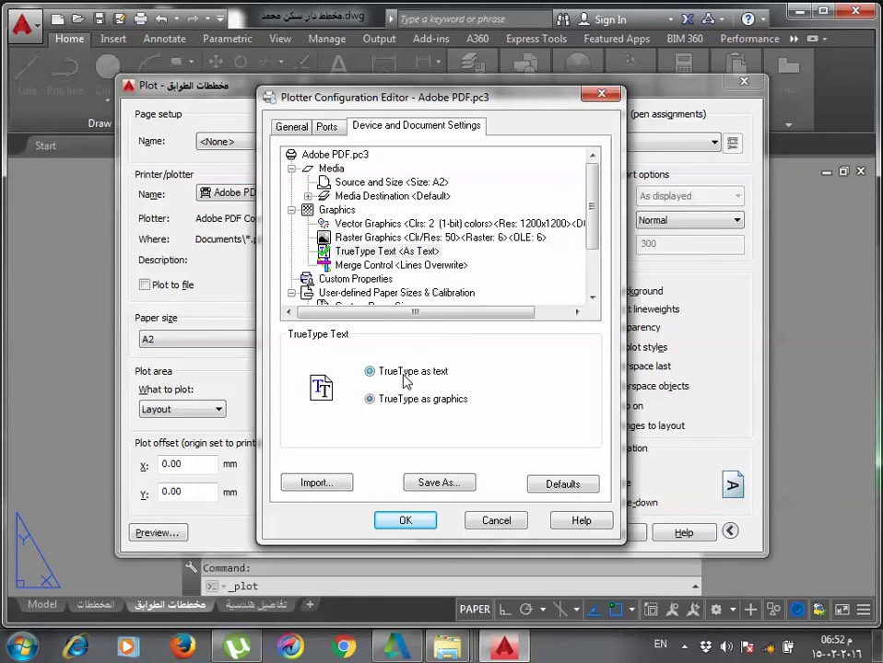
# Save the configuration as ARABIC PDF A3.pc3 and apply the changes to file.
pyautogui.click(420, 486)
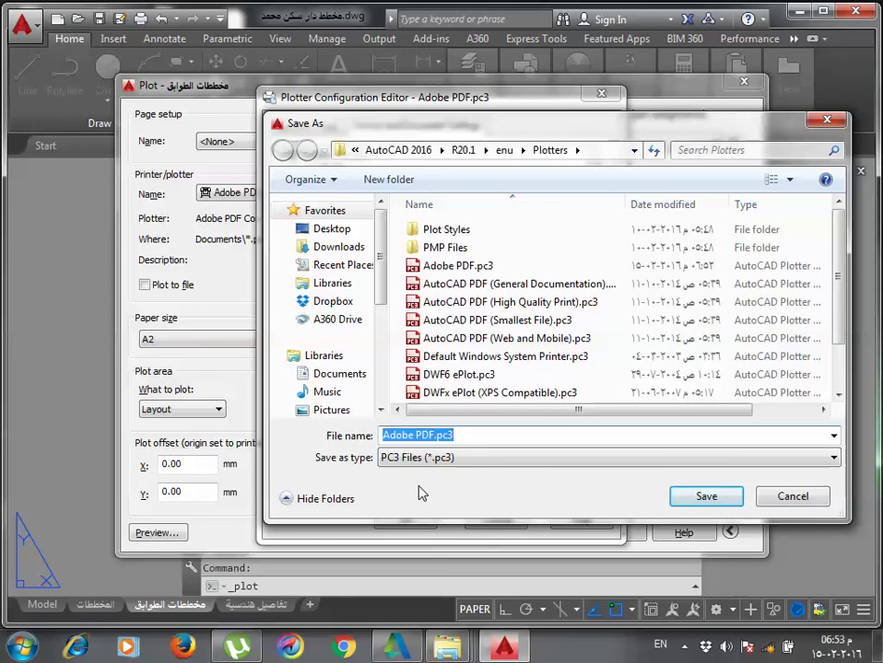
pyautogui.hotkey('alt', 'shift')
pyautogui.write('شلر')
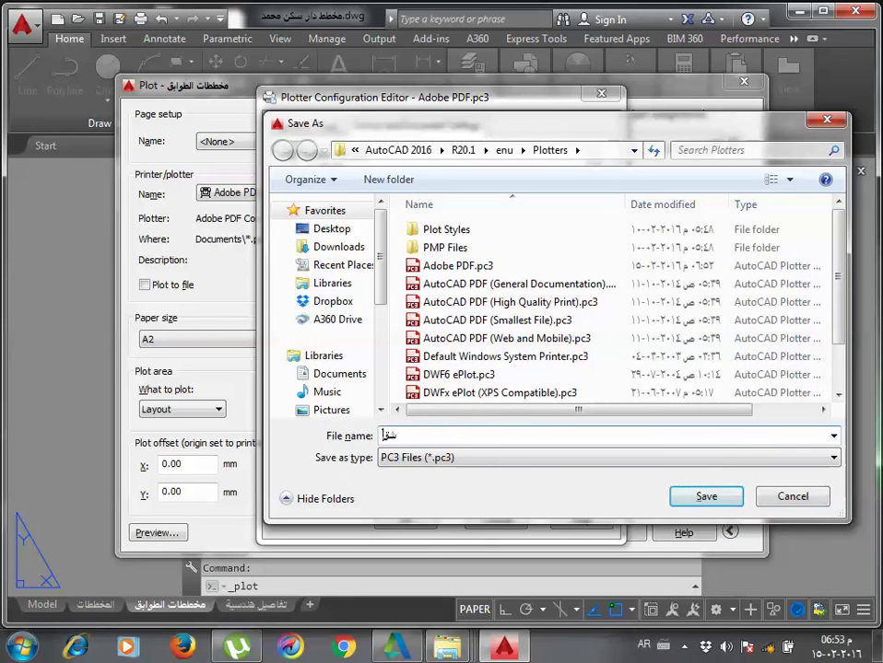
pyautogui.press('BackSpace')
pyautogui.press('BackSpace')
pyautogui.press('BackSpace')
pyautogui.hotkey('alt', 'shift')
pyautogui.write('A')
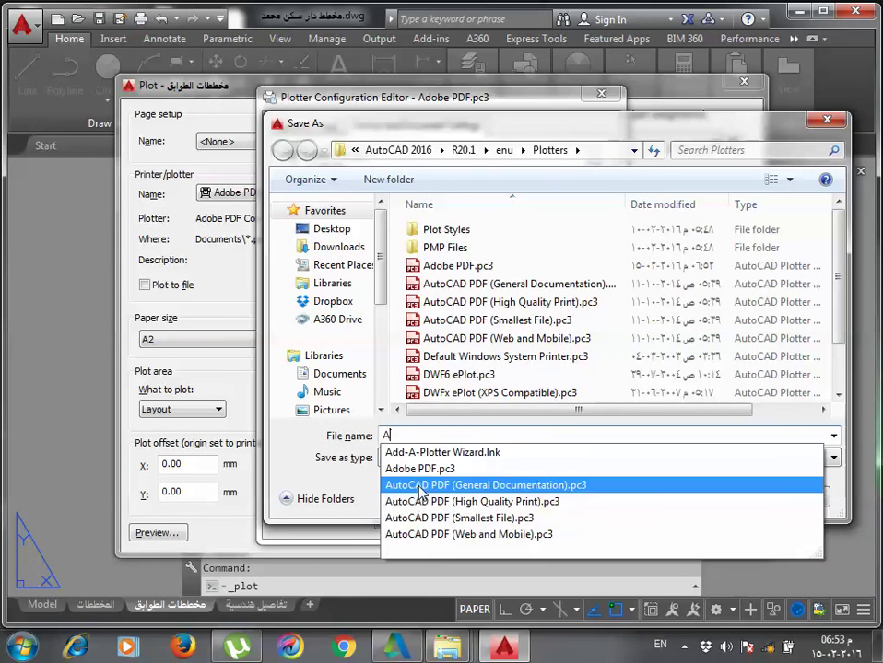
pyautogui.write('RAB')
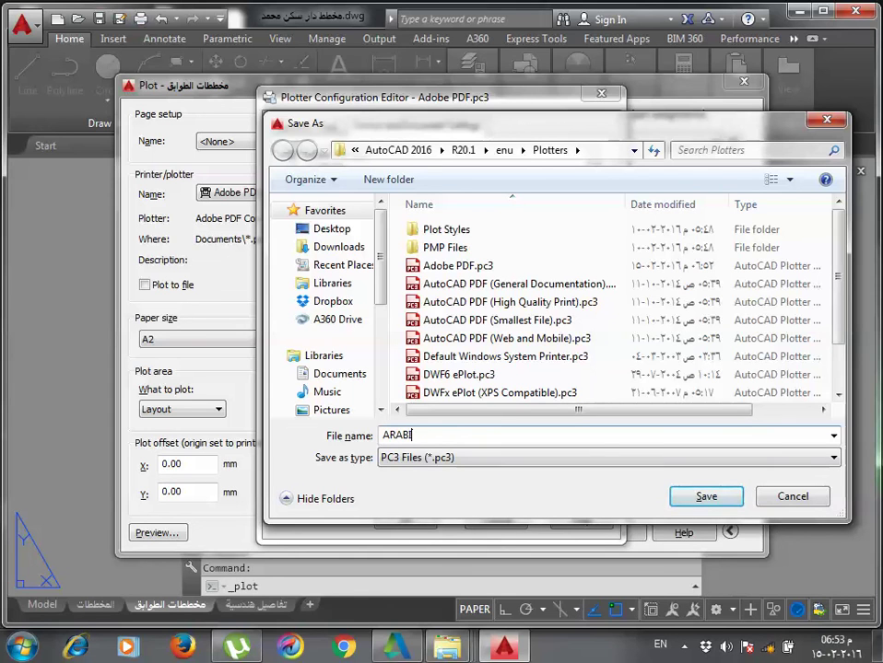
pyautogui.write('IC PDF A')
pyautogui.write('3')
pyautogui.click(704, 497)
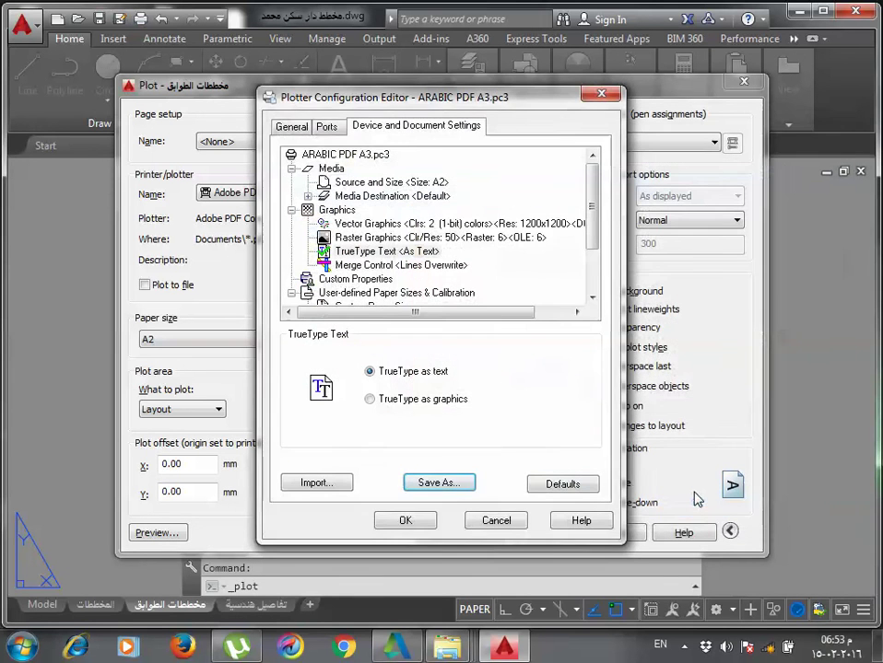
pyautogui.click(406, 522)
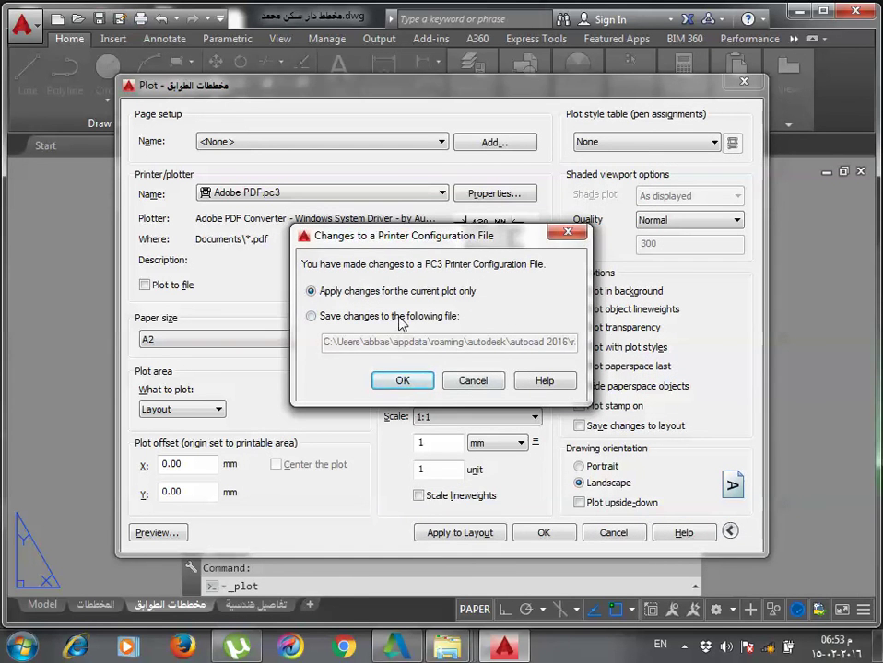
pyautogui.click(400, 317)
pyautogui.click(403, 381)
pyautogui.click(400, 195)
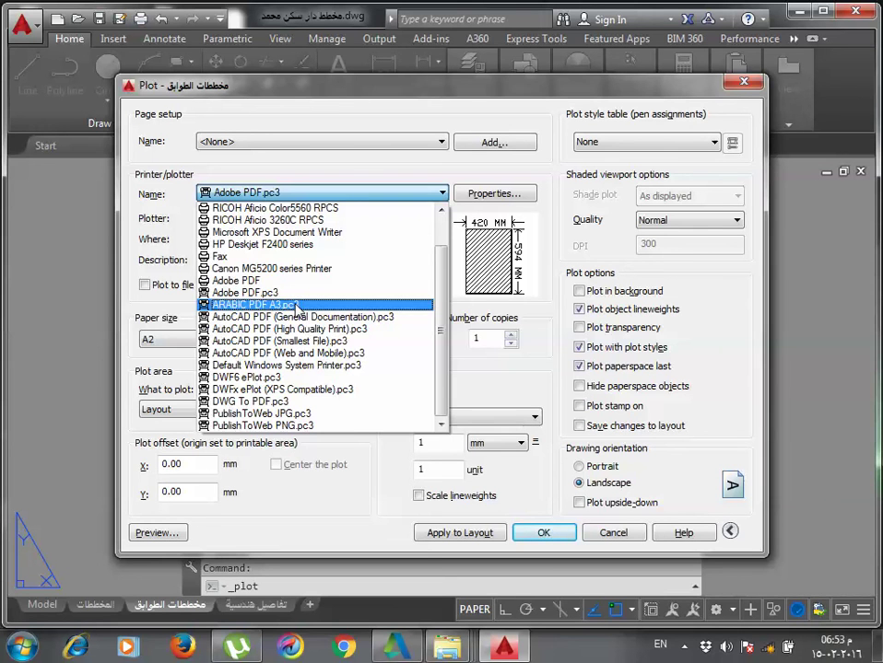
# Plot the layout through ARABIC PDF A3.pc3, previewing it, and save as 2017.pdf.
pyautogui.click(296, 307)
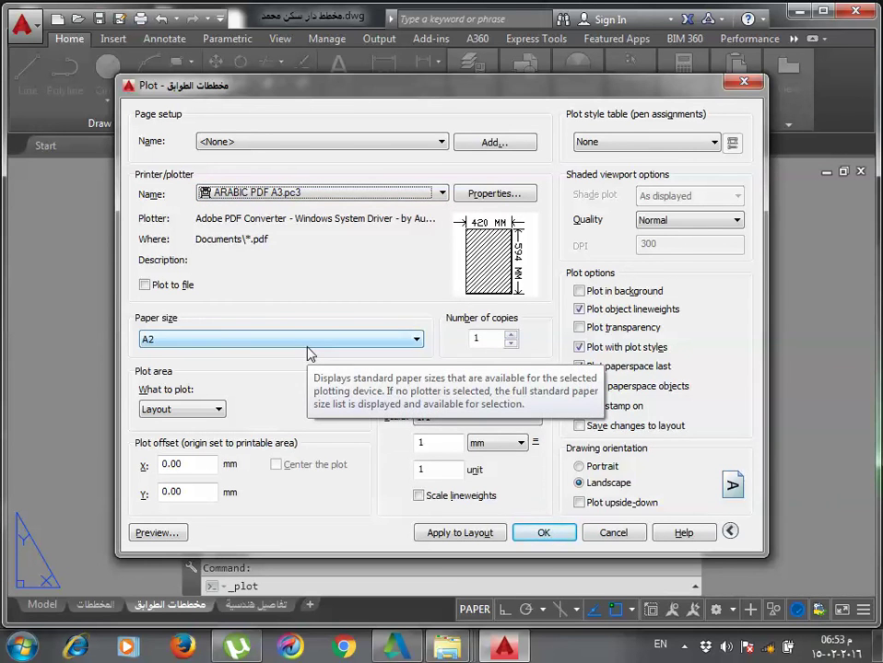
pyautogui.click(178, 533)
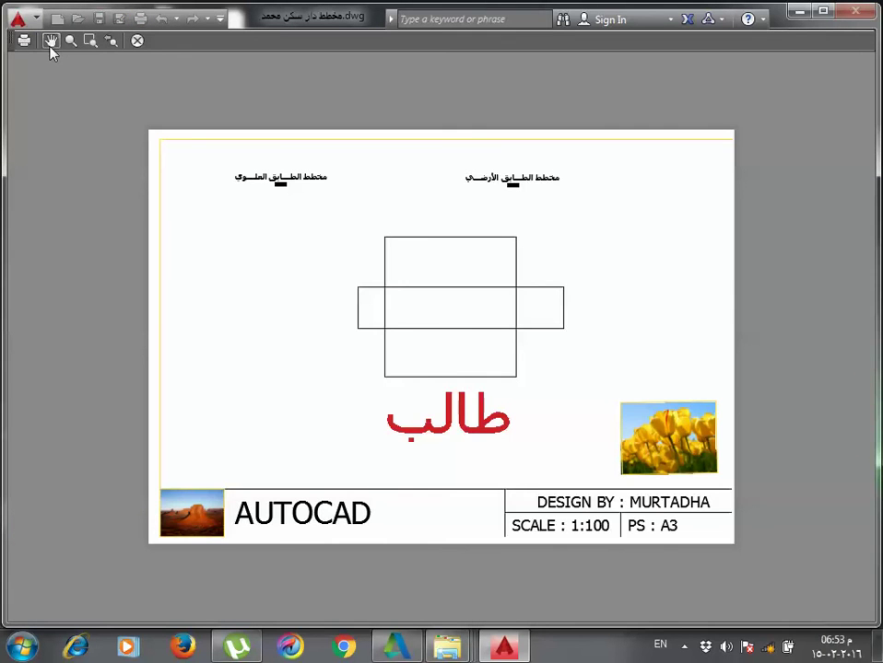
pyautogui.click(25, 41)
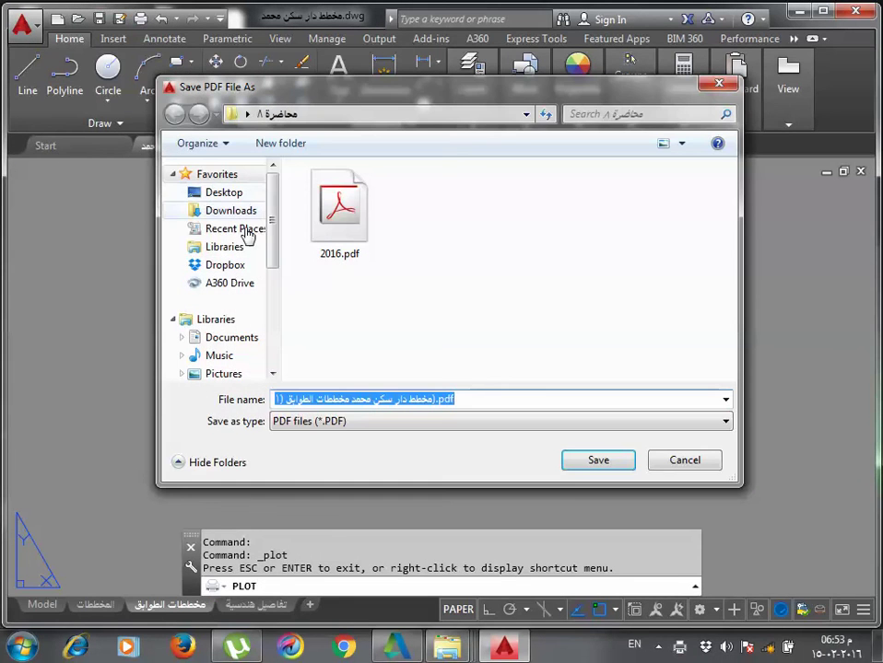
pyautogui.write('201')
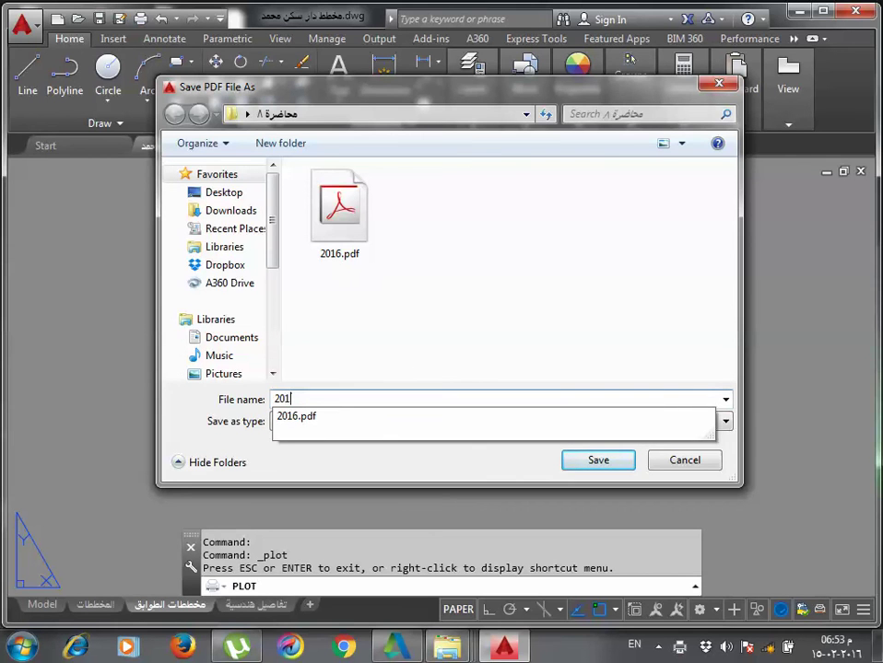
pyautogui.write('7')
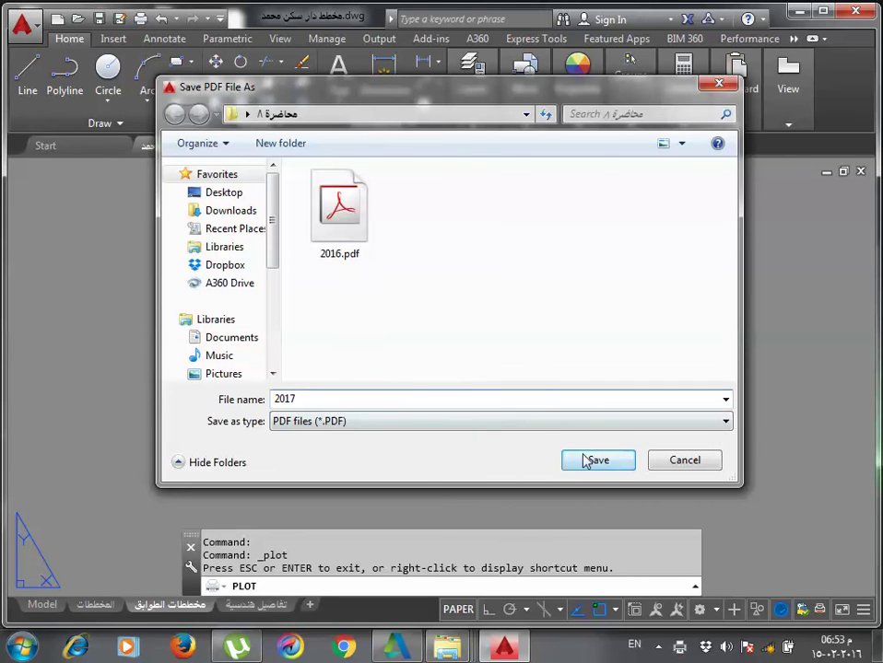
pyautogui.click(590, 460)
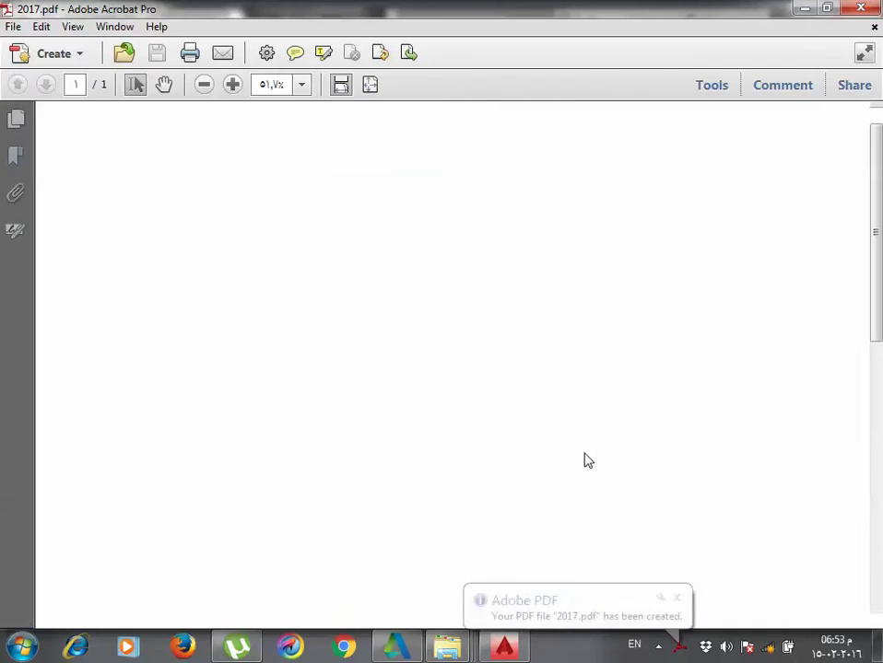
# Scroll through 2017.pdf in Acrobat to check the plotted Arabic word طالب.
pyautogui.scroll(-1, 525, 393)
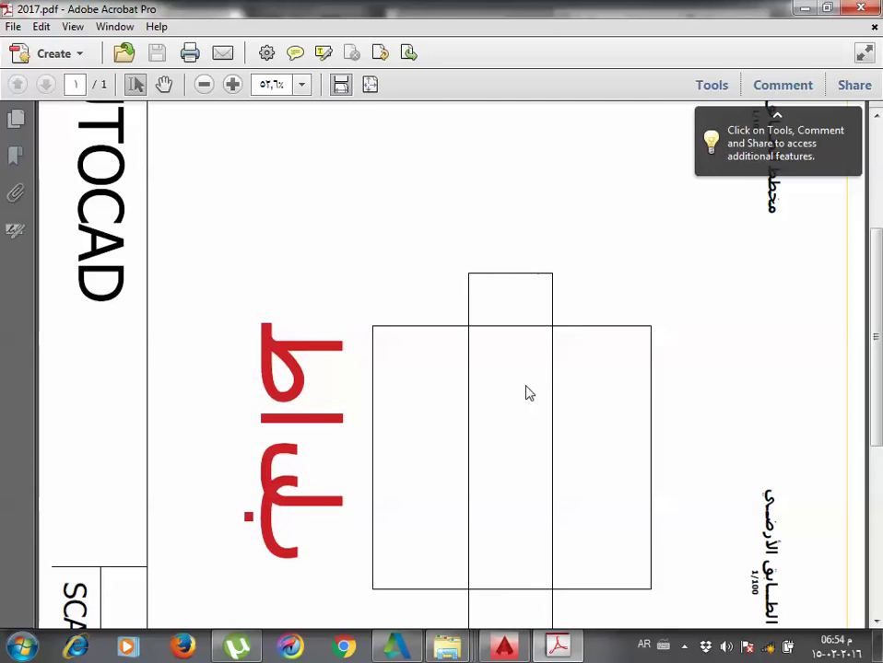
pyautogui.scroll(-1, 529, 393)
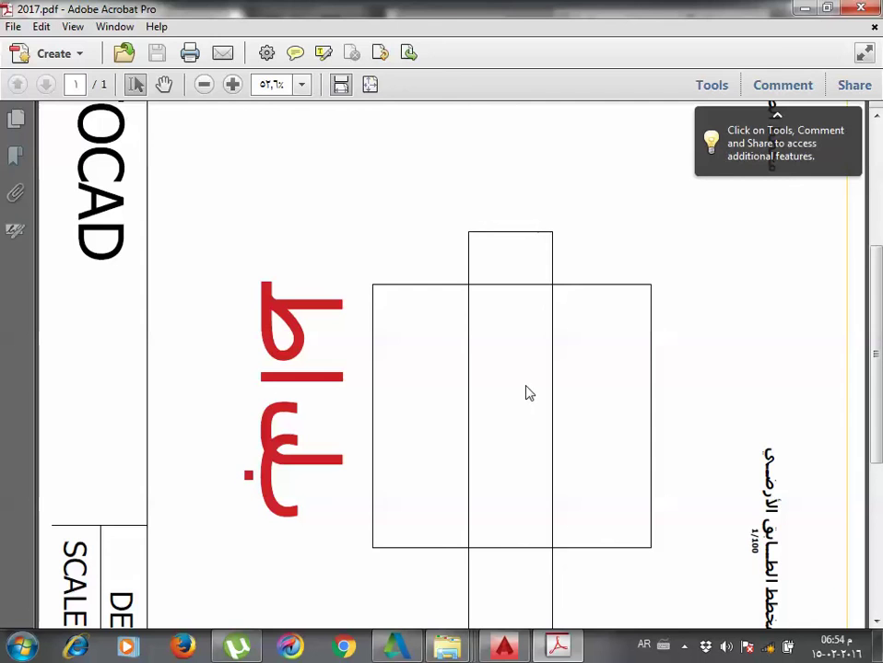
# Close Acrobat, then plot with ARABIC PDF A3.pc3 and check its TrueType text setting.
pyautogui.hotkey('alt', 'F4')
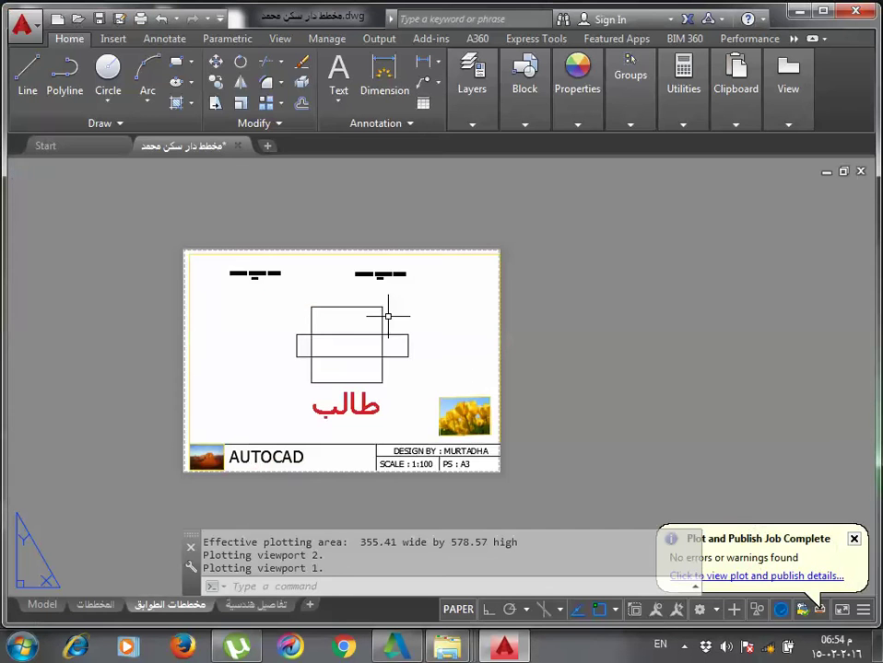
pyautogui.hotkey('ctrl', 'p')
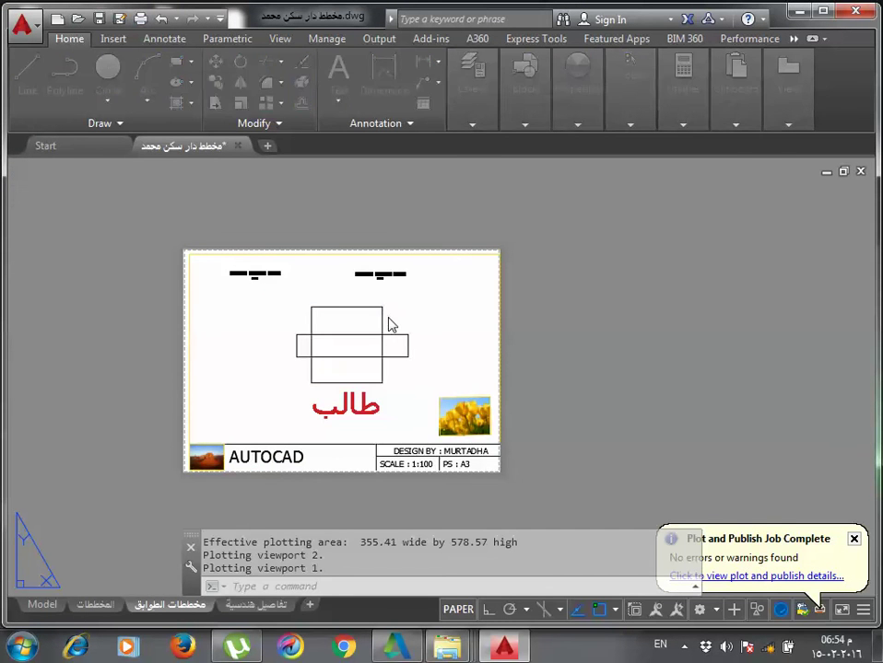
pyautogui.click(299, 194)
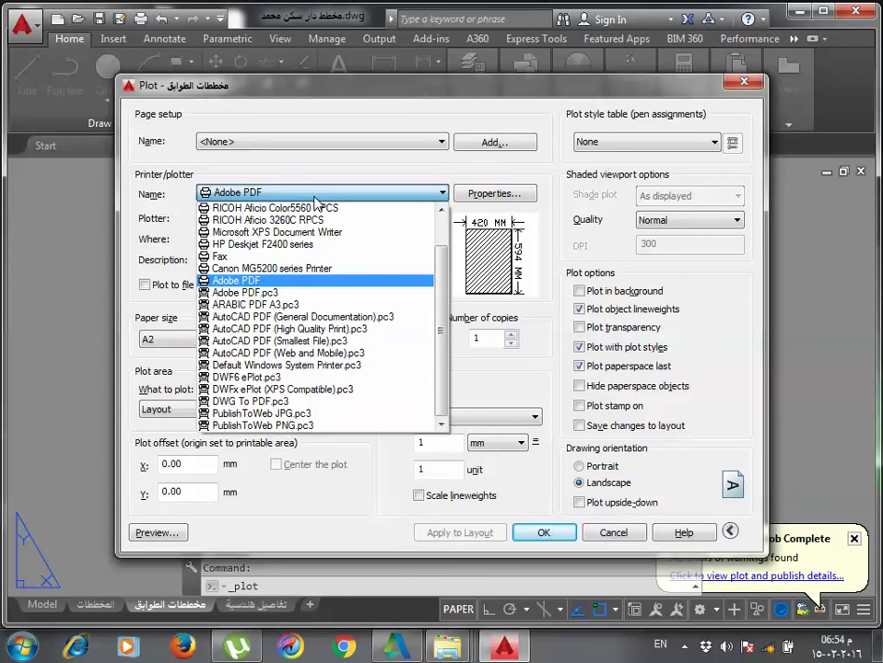
pyautogui.click(217, 233)
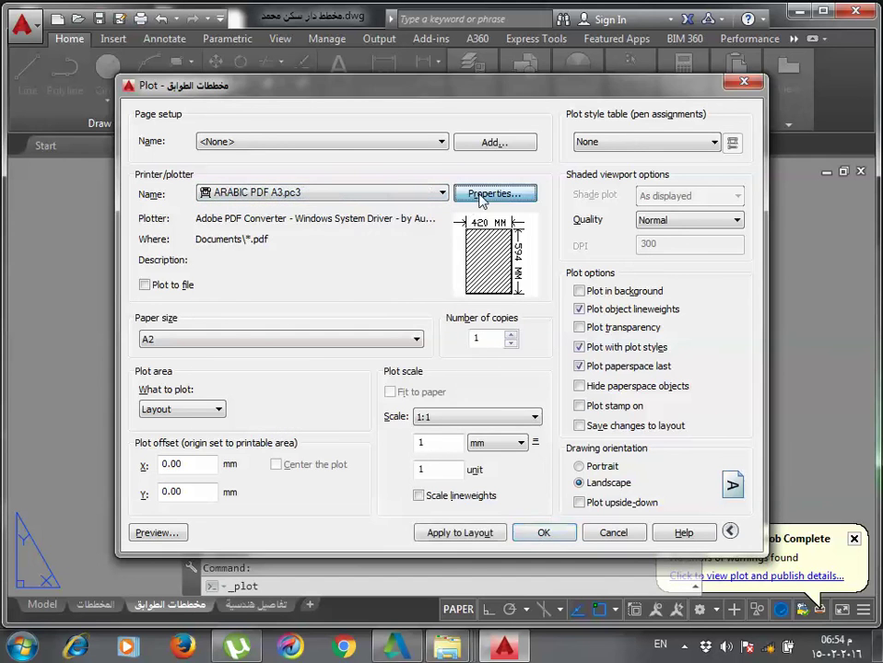
pyautogui.click(481, 194)
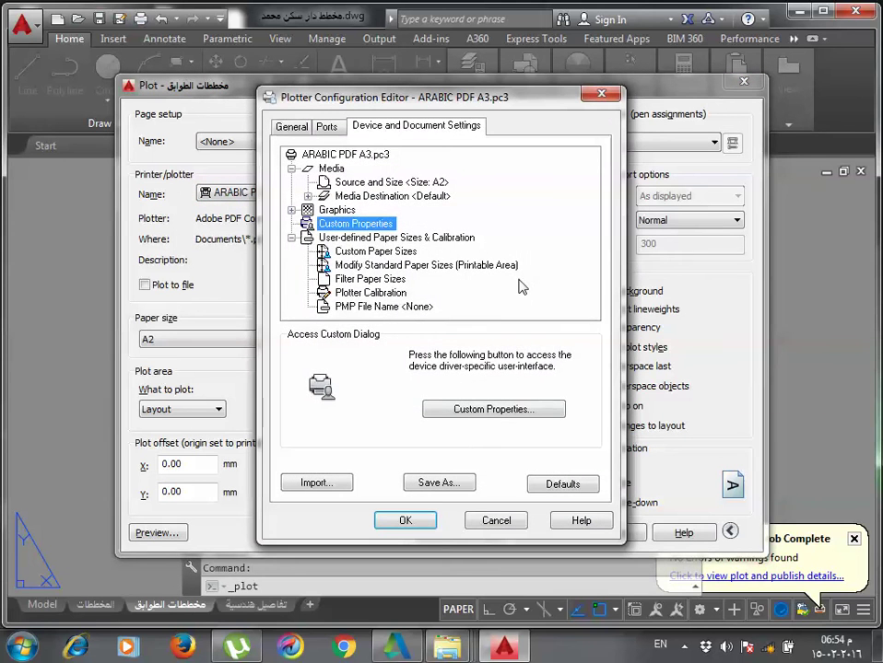
pyautogui.click(291, 210)
pyautogui.click(364, 252)
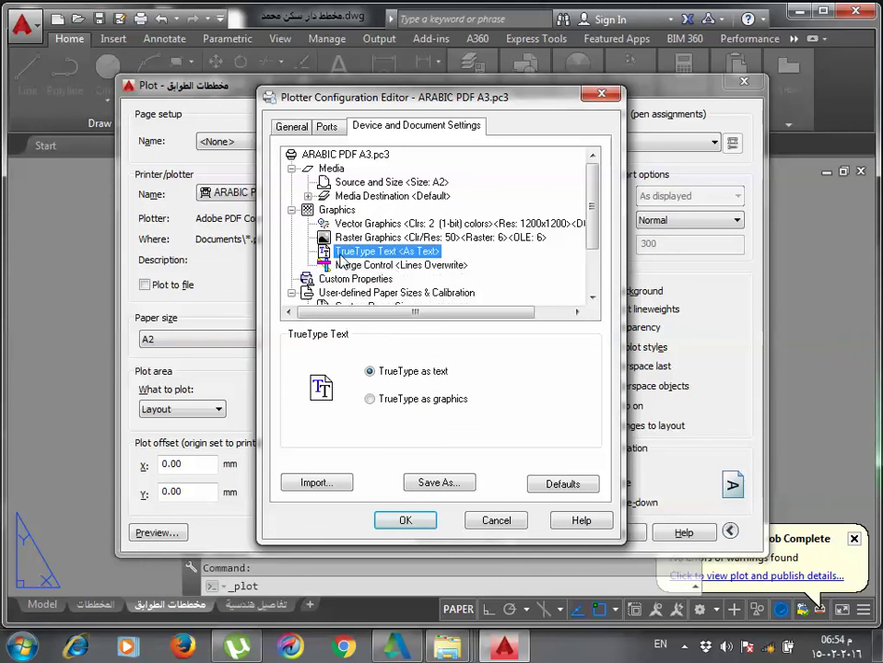
pyautogui.click(383, 403)
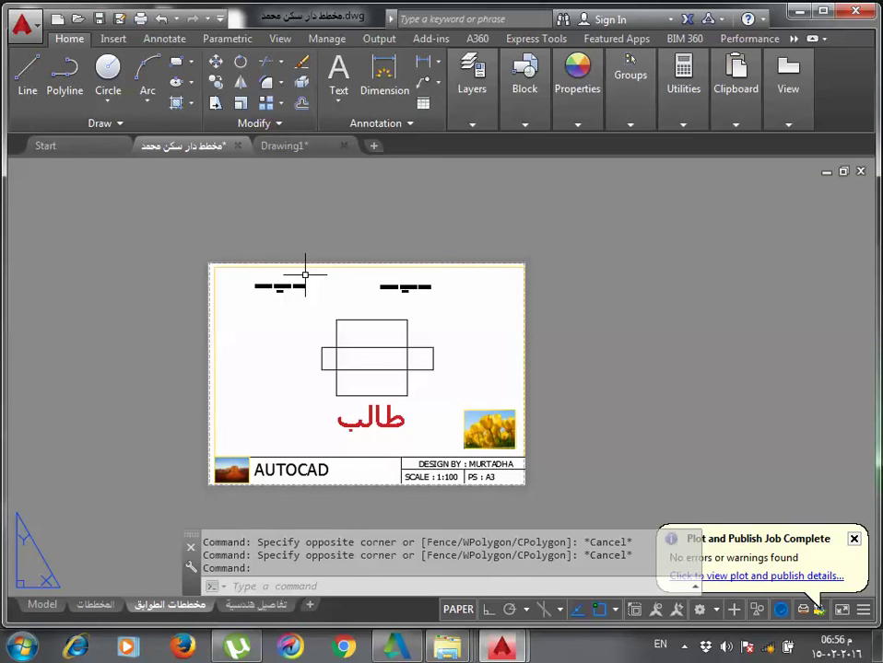
# Reselect ARABIC PDF A3.pc3 in a fresh Plot dialog and confirm TrueType as text.
pyautogui.hotkey('ctrl', 'p')
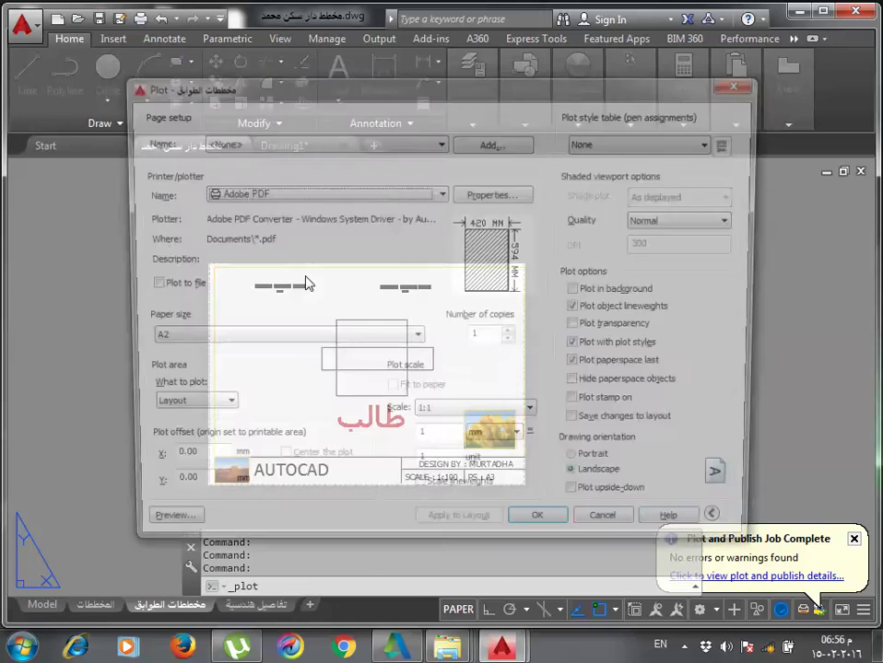
pyautogui.click(468, 194)
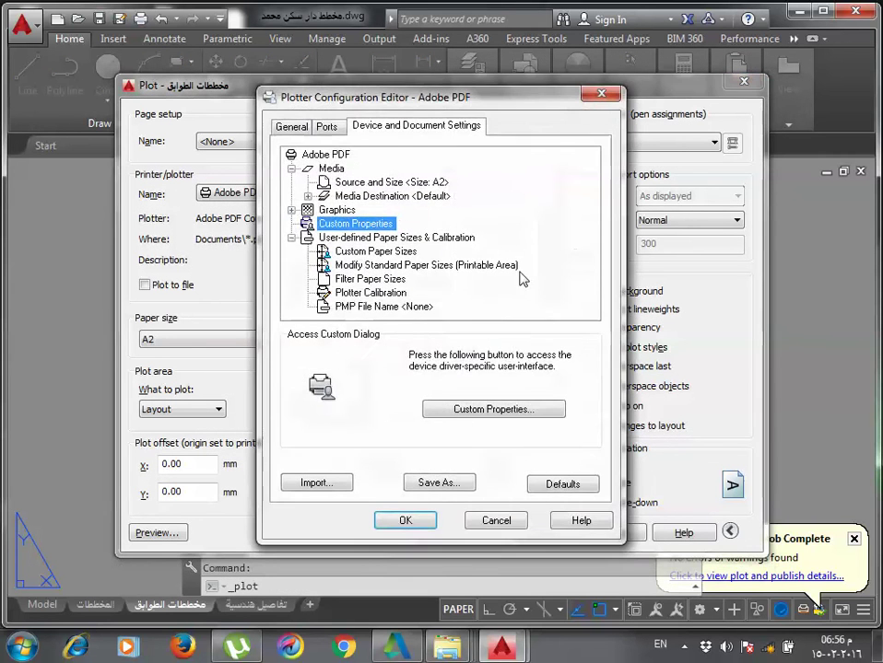
pyautogui.press('Escape')
pyautogui.click(351, 198)
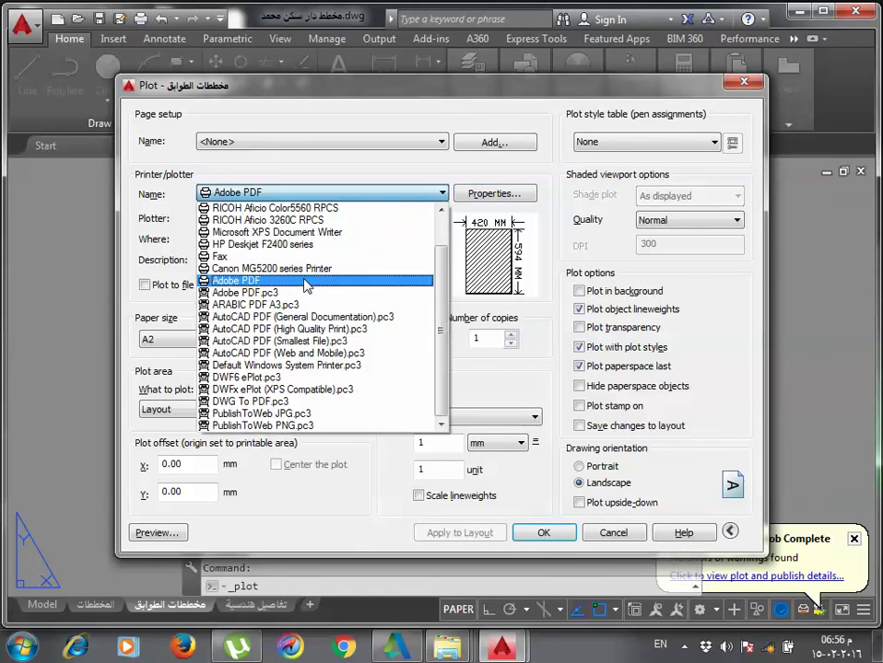
pyautogui.click(295, 305)
pyautogui.click(468, 199)
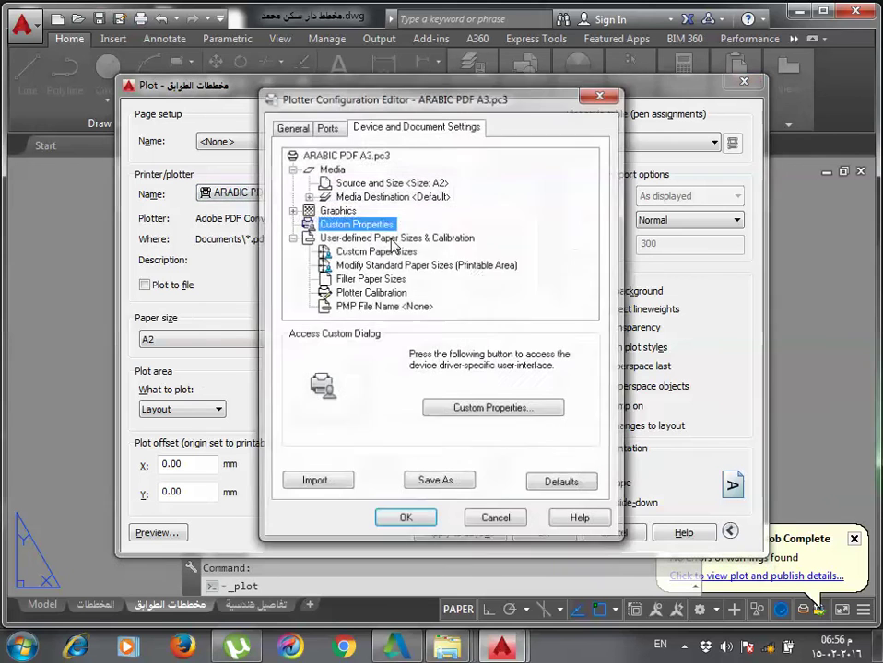
pyautogui.click(292, 210)
pyautogui.click(324, 251)
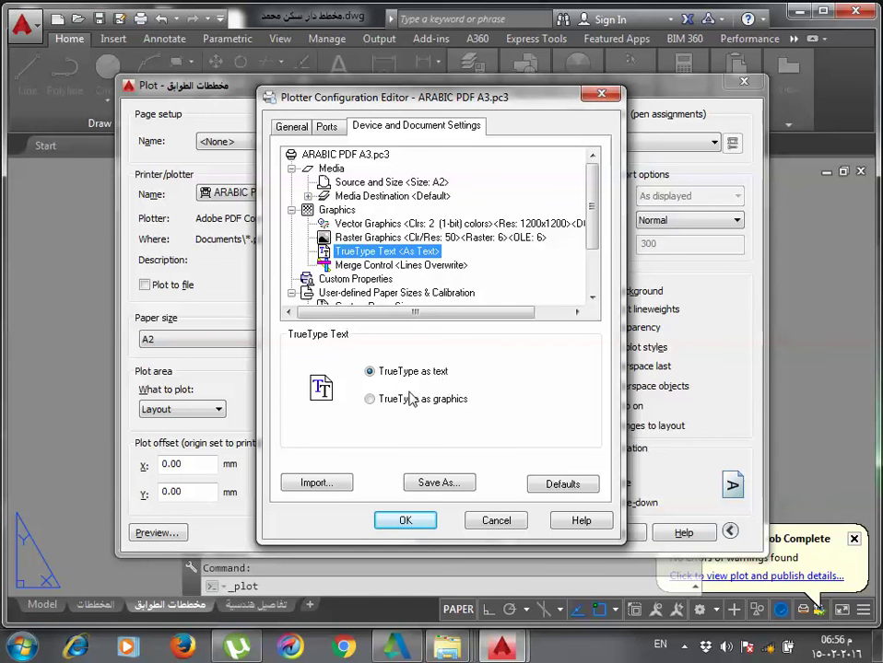
pyautogui.click(405, 521)
# Preview and re-plot to 2017.pdf, overwriting the old file, then close Acrobat.
pyautogui.click(183, 538)
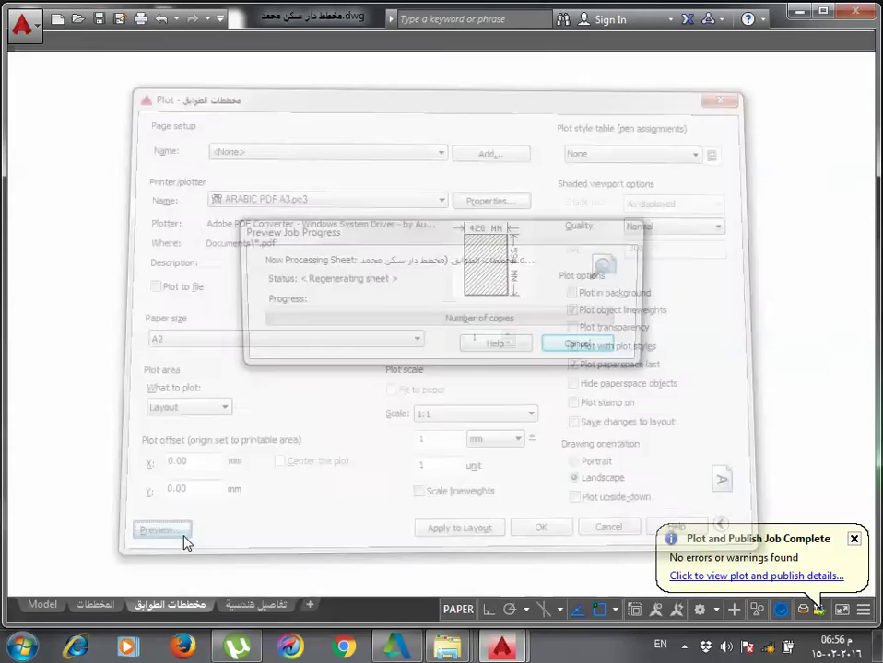
pyautogui.click(24, 41)
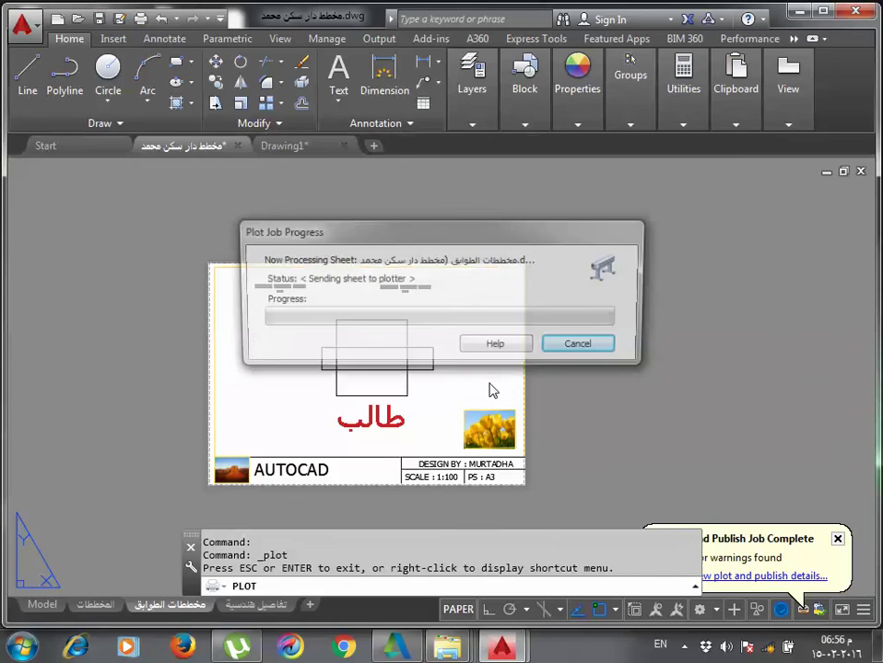
pyautogui.click(449, 212)
pyautogui.click(589, 470)
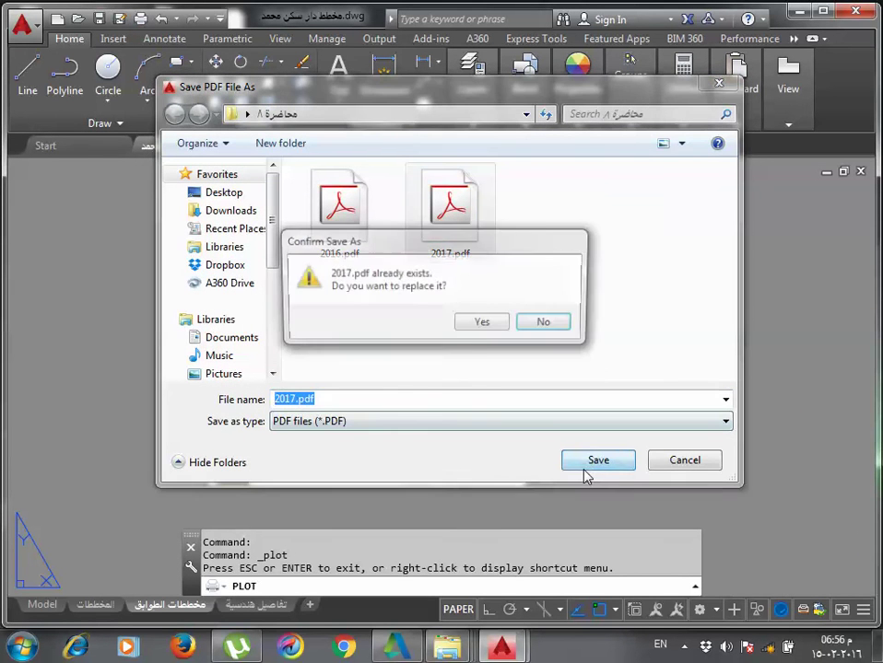
pyautogui.click(481, 329)
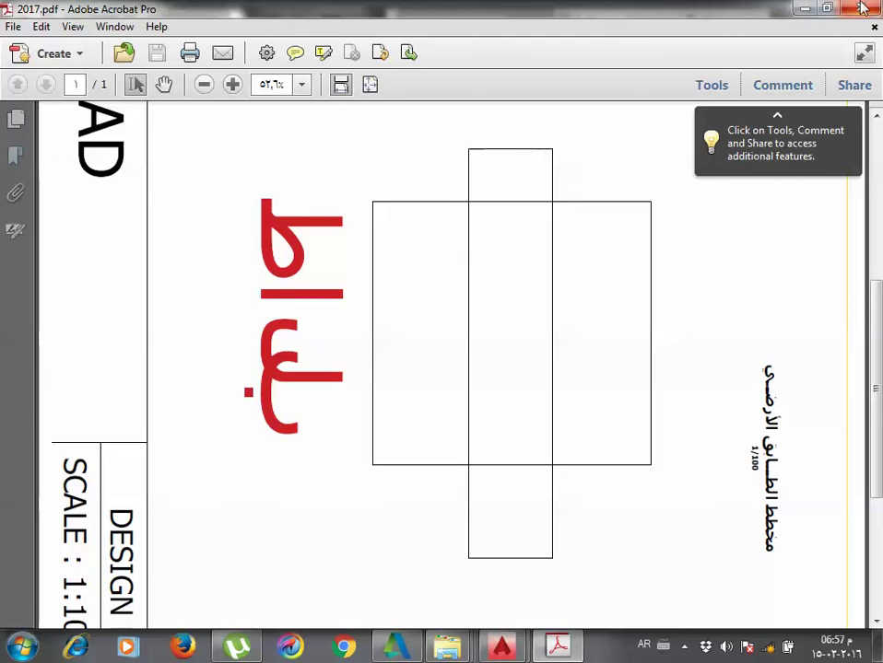
pyautogui.hotkey('alt', 'F4')
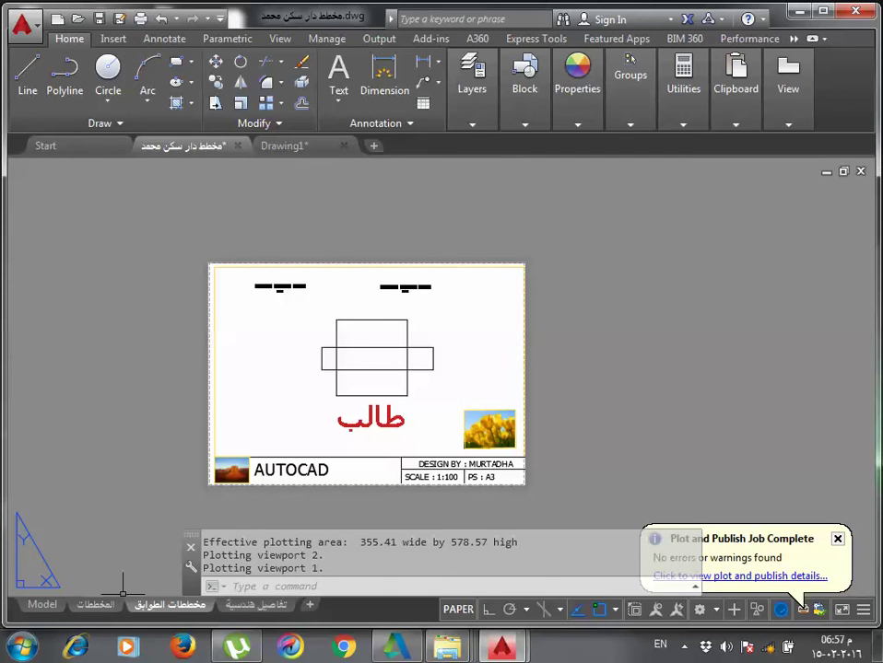
# Switch to Drawing1's model space and zoom around the Arabic word.
pyautogui.click(41, 584)
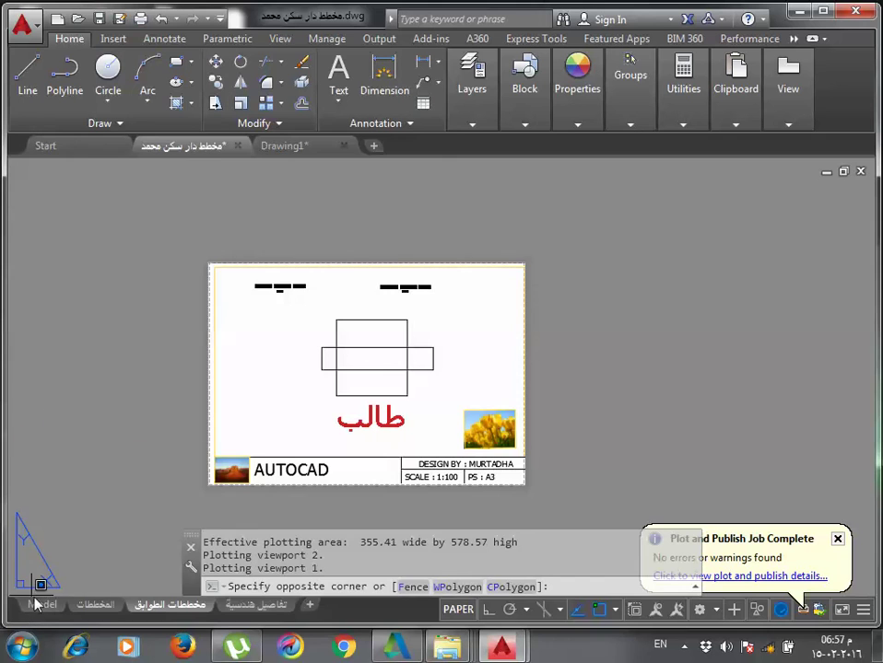
pyautogui.click(298, 145)
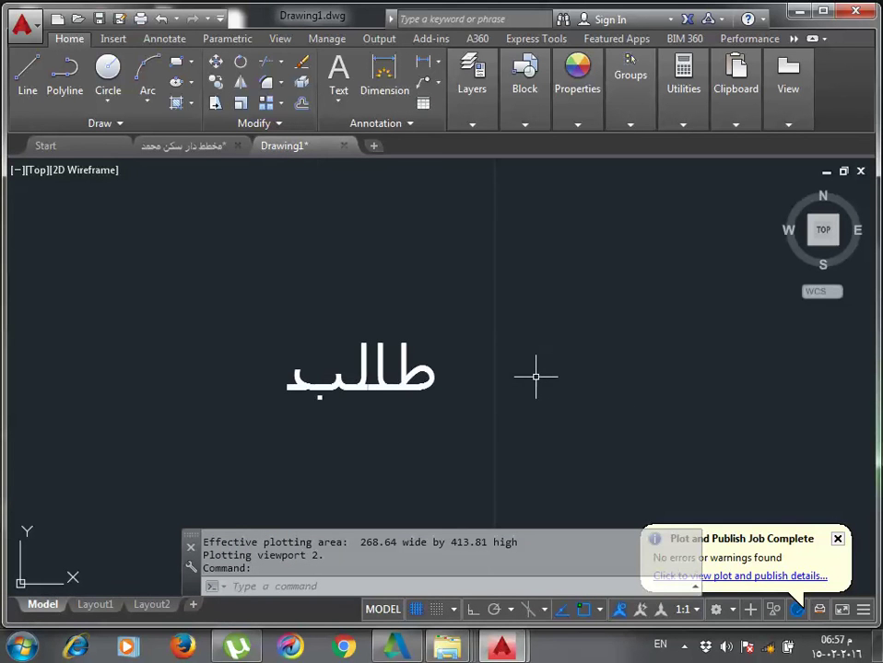
pyautogui.scroll(2, 418, 464)
pyautogui.scroll(-2, 444, 388)
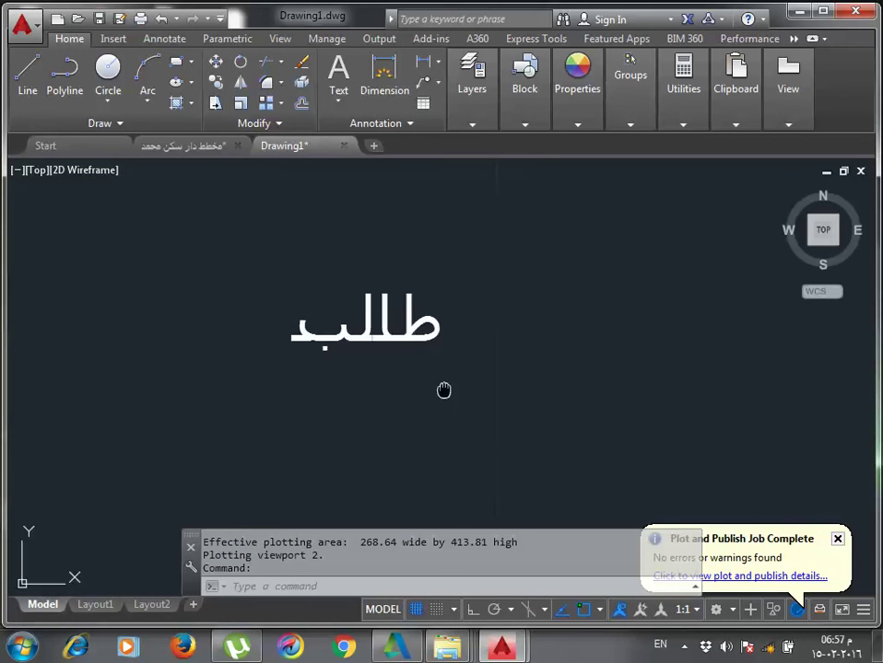
pyautogui.scroll(2, 432, 430)
# Draw a rectangle above the word طالب with REC and pan the view down.
pyautogui.write('rec')
pyautogui.press('Return')
pyautogui.click(189, 192)
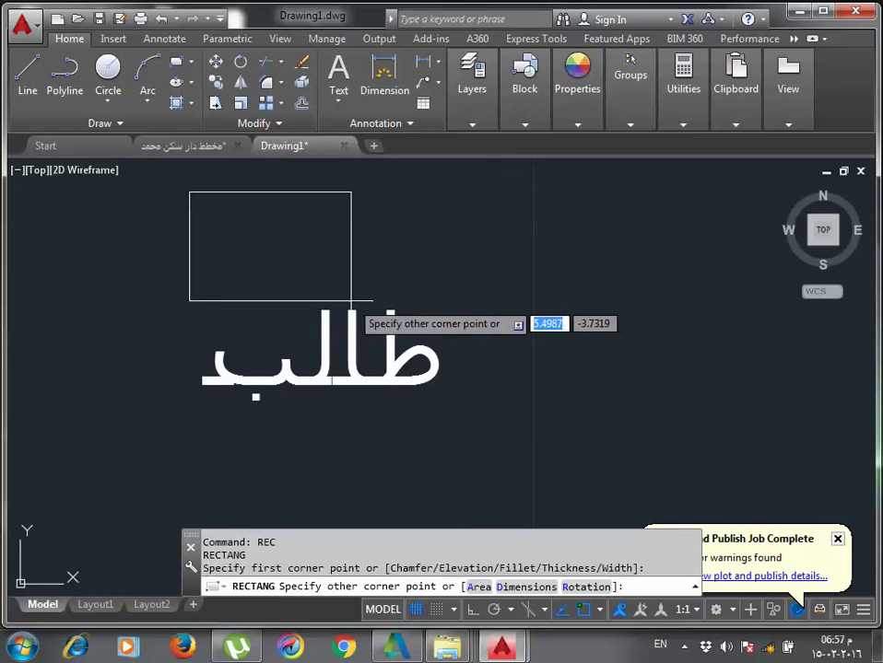
pyautogui.click(475, 287)
pyautogui.press('Escape')
pyautogui.moveTo(457, 299); pyautogui.dragTo(466, 372, button='middle')
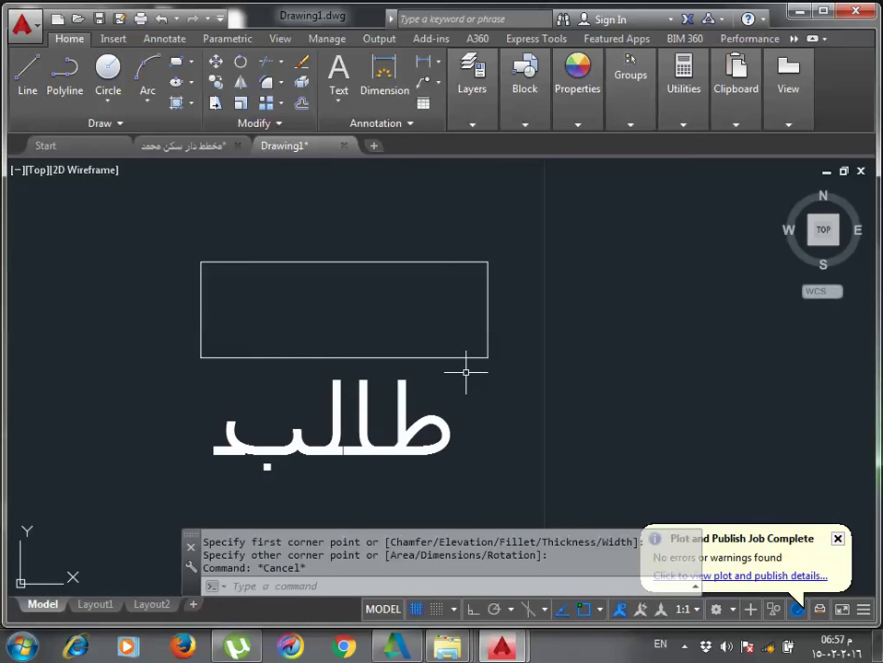
pyautogui.hotkey('ctrl', 'p')
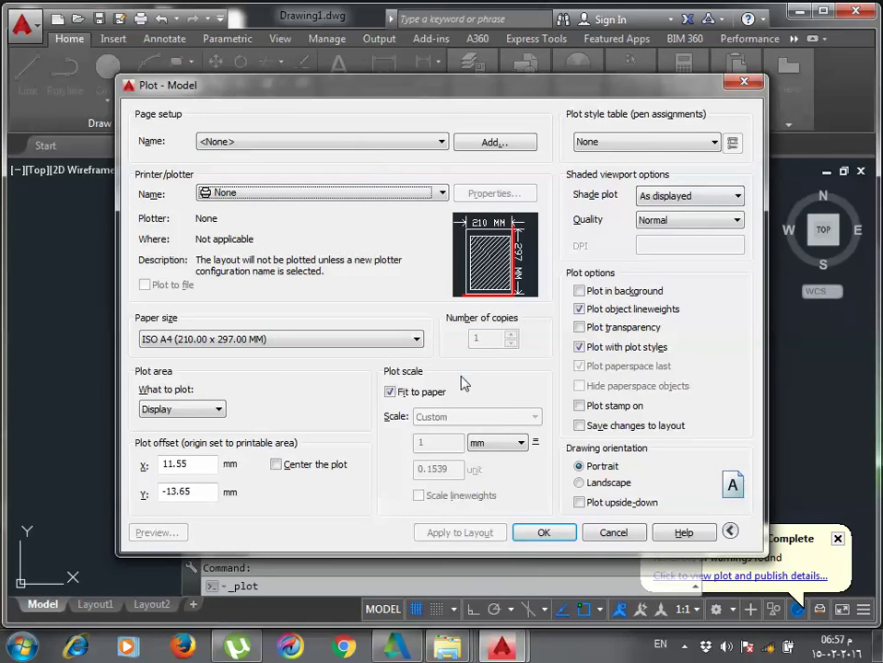
# Reuse the previous plot settings and window the Arabic word and its frame as plot area.
pyautogui.click(376, 143)
pyautogui.click(369, 170)
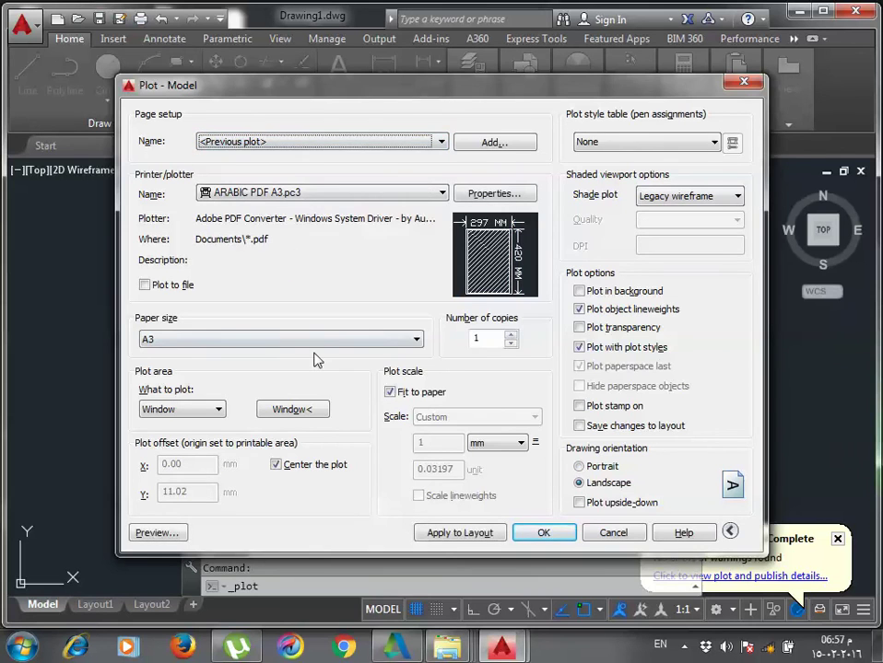
pyautogui.click(302, 417)
pyautogui.click(143, 228)
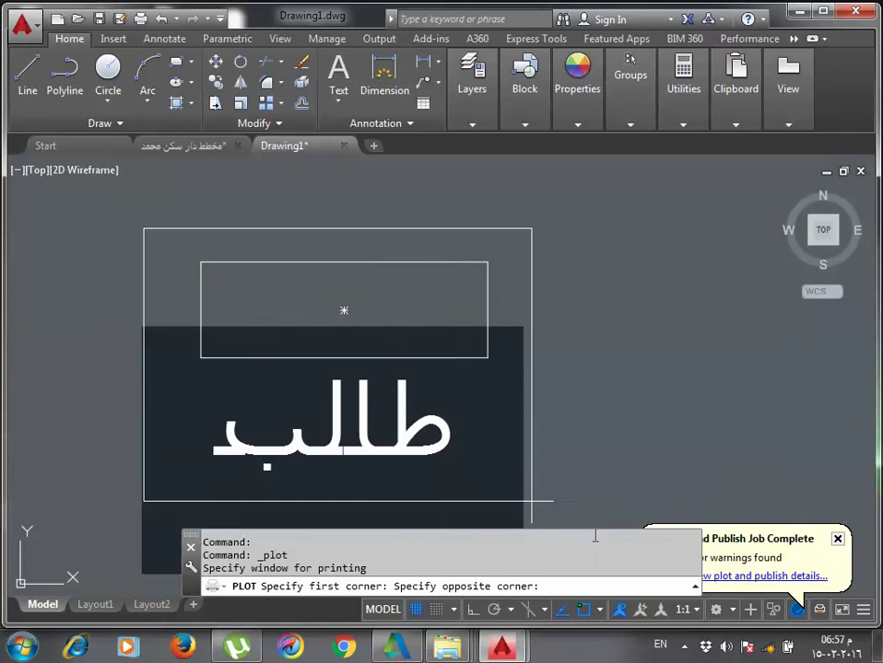
pyautogui.click(579, 499)
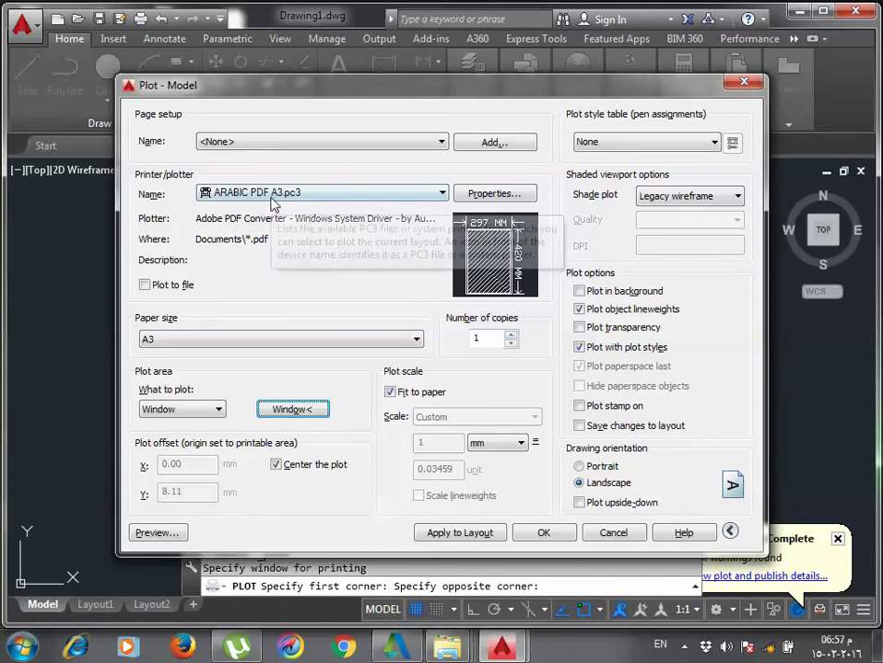
# Verify the TrueType text setting, preview, and save the plot as AR.pdf.
pyautogui.click(493, 194)
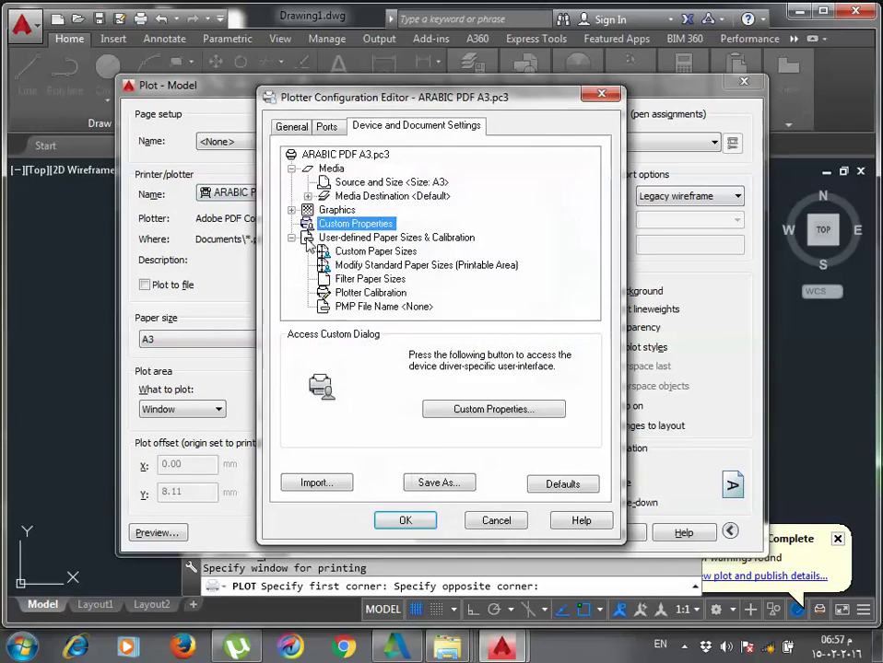
pyautogui.click(291, 210)
pyautogui.click(387, 251)
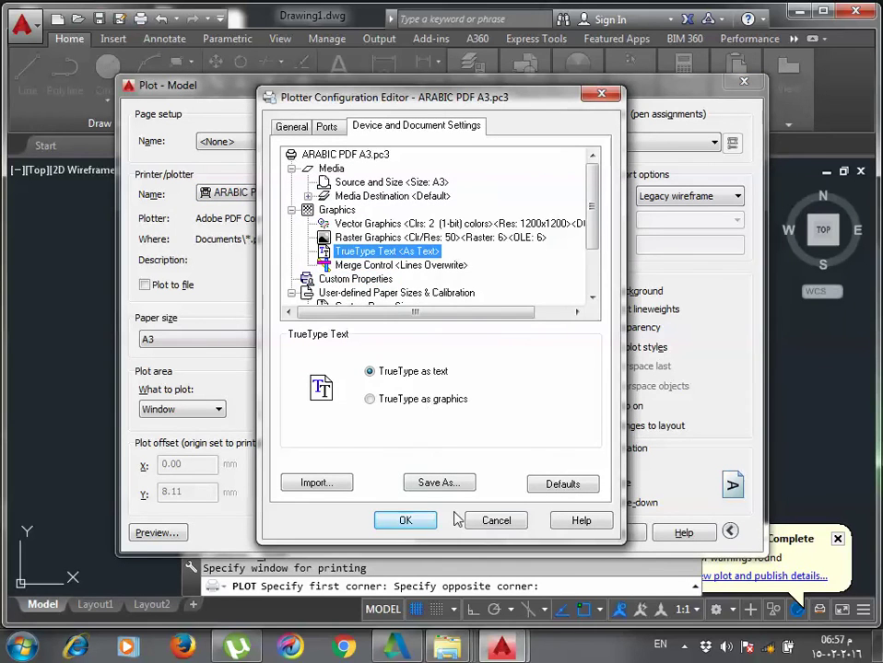
pyautogui.click(405, 520)
pyautogui.click(171, 532)
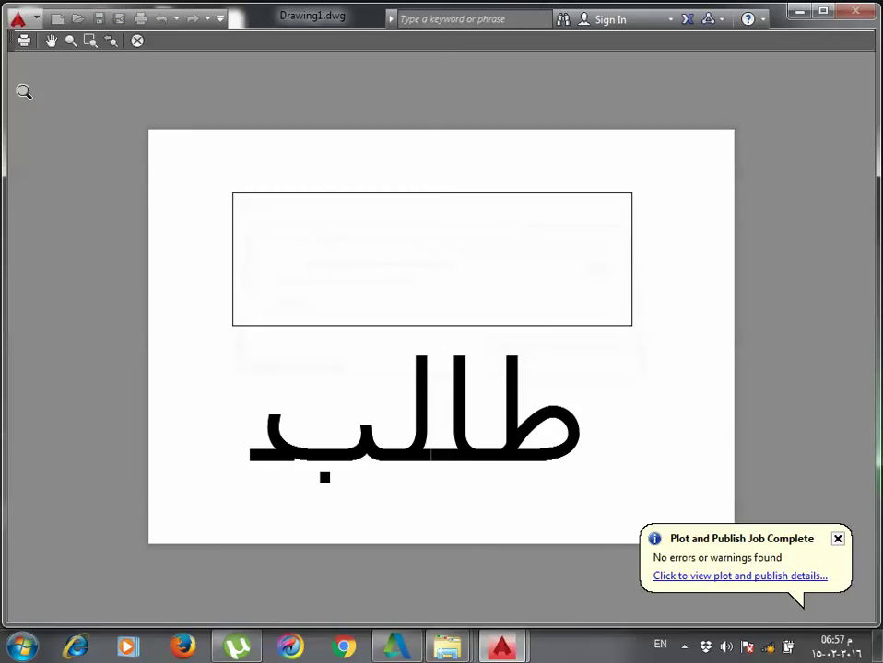
pyautogui.click(23, 42)
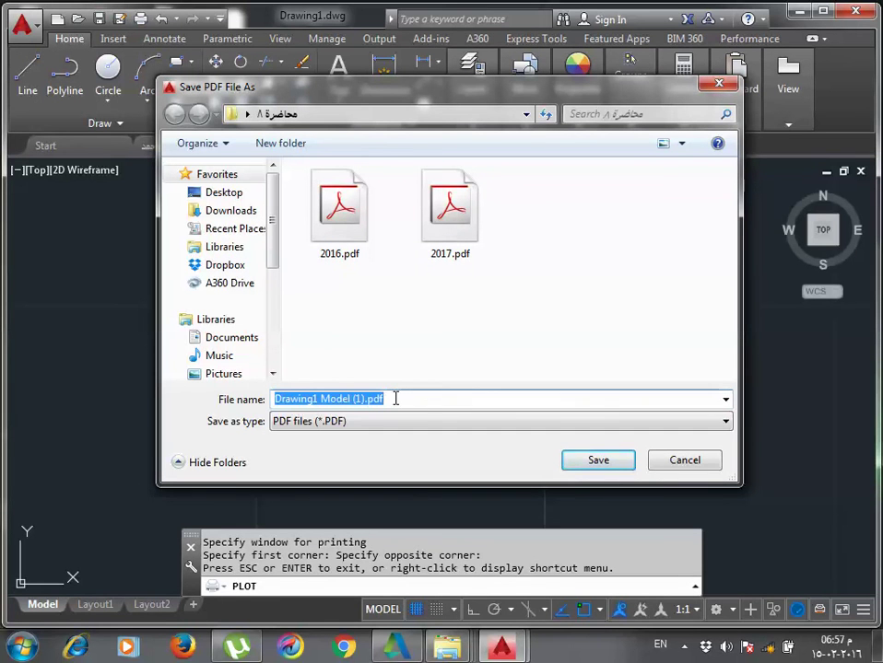
pyautogui.write('ARC')
pyautogui.press('BackSpace')
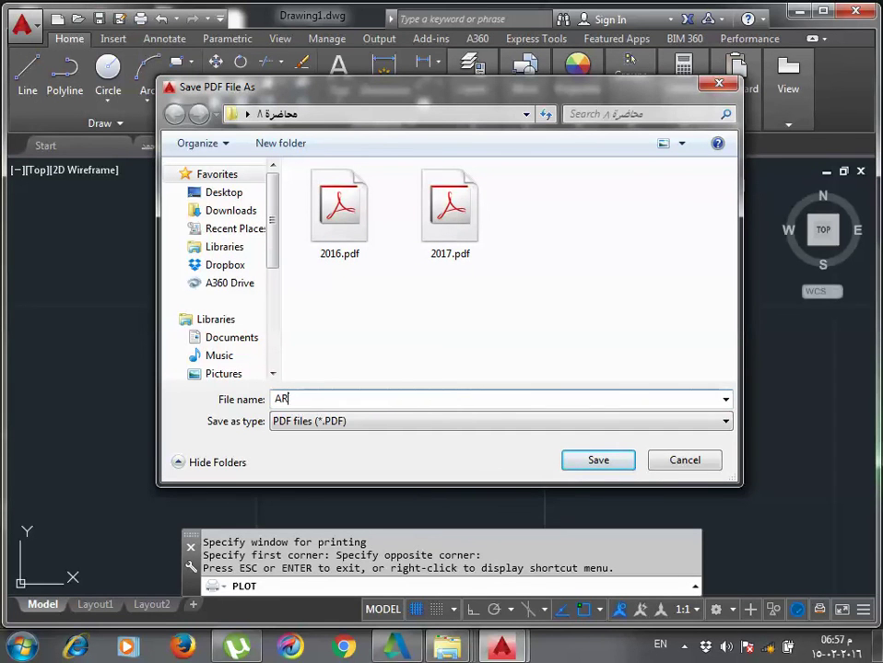
pyautogui.press('Return')
pyautogui.scroll(-5, 398, 406)
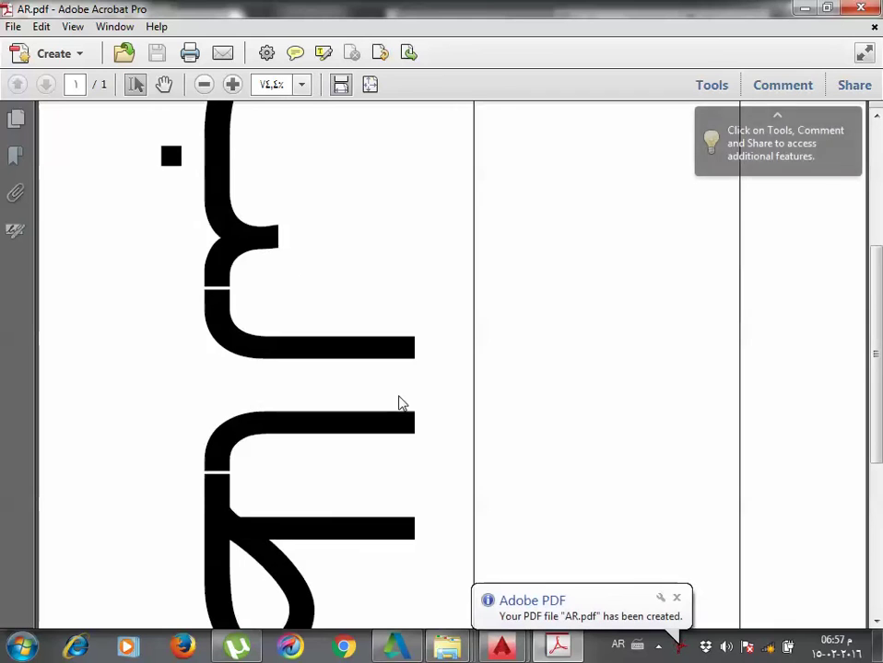
pyautogui.scroll(-2, 400, 405)
pyautogui.scroll(-2, 400, 404)
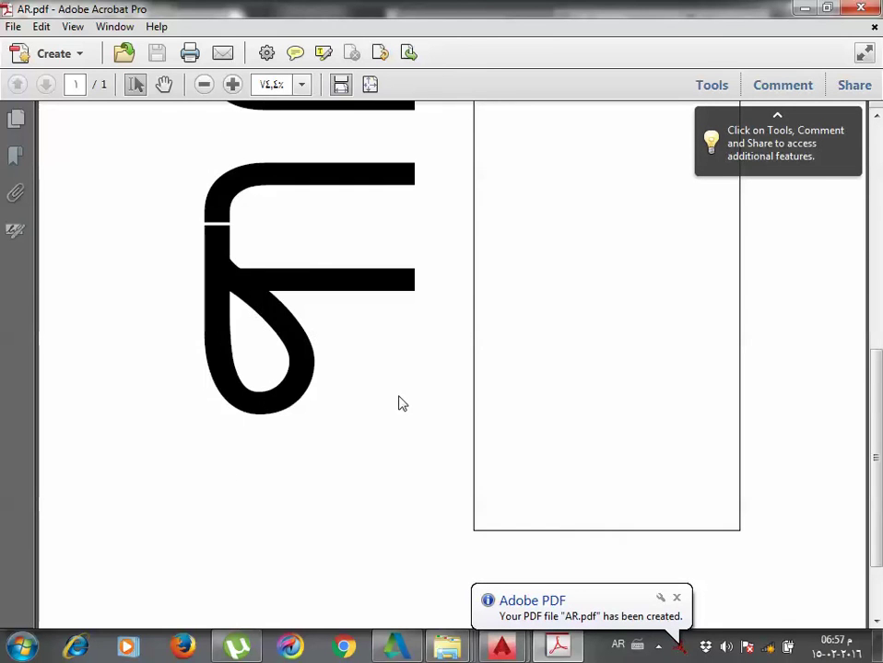
pyautogui.scroll(5, 400, 404)
pyautogui.scroll(2, 399, 404)
pyautogui.scroll(2, 400, 403)
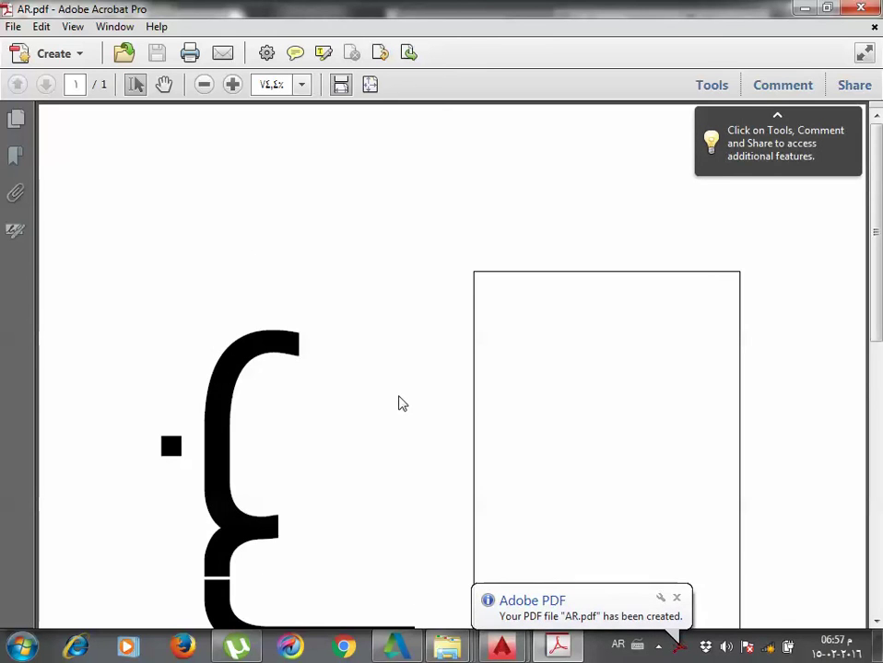
pyautogui.scroll(-5, 400, 404)
pyautogui.scroll(-5, 400, 404)
pyautogui.scroll(-1, 400, 404)
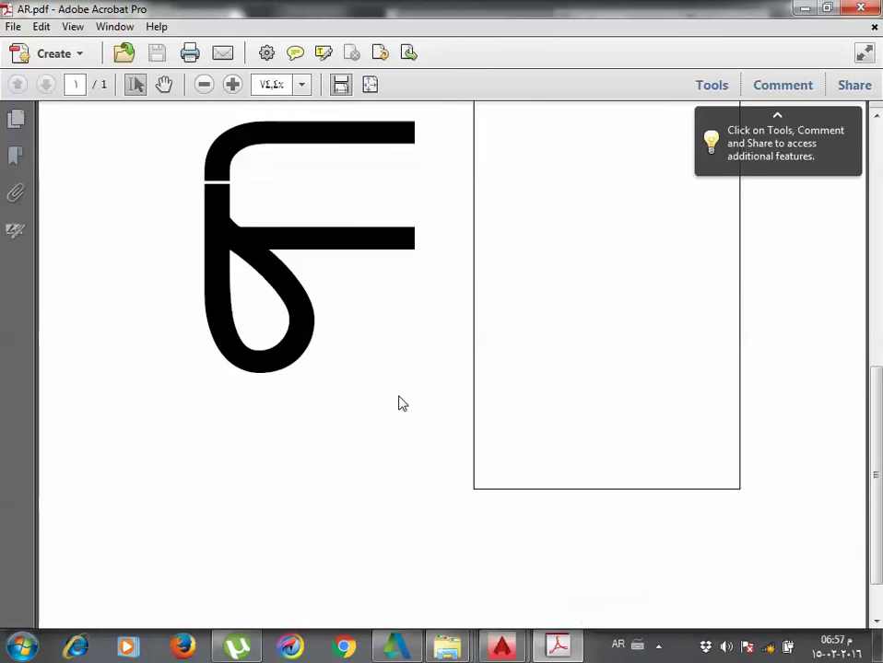
pyautogui.scroll(-1, 400, 404)
pyautogui.scroll(7, 400, 403)
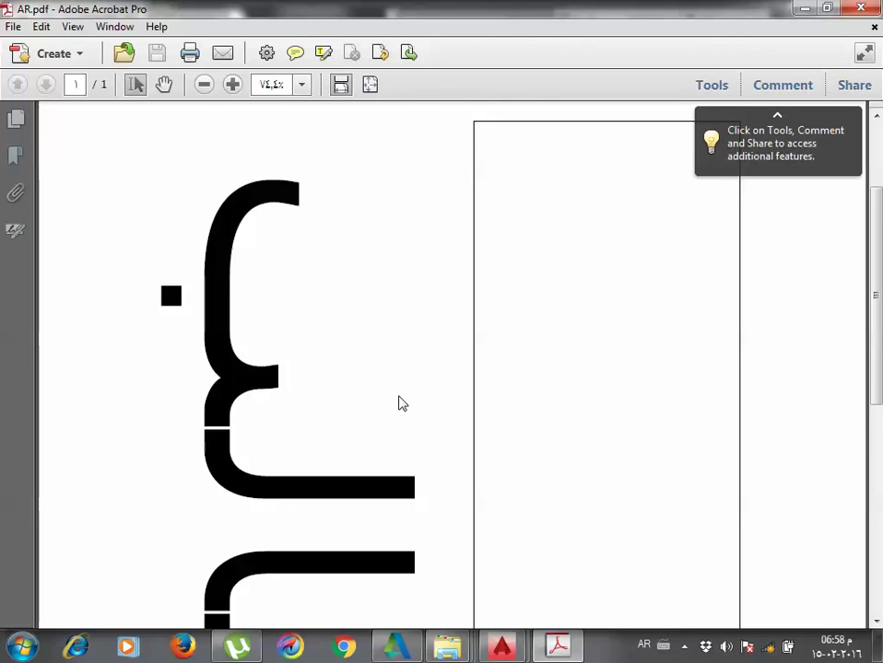
pyautogui.moveTo(502, 648)
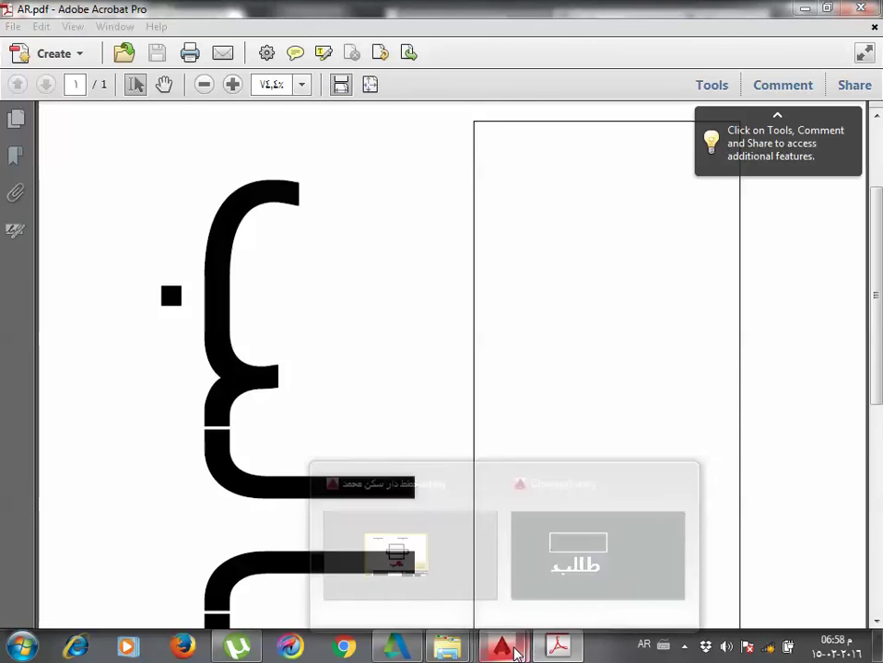
# Close the plot preview, check the المخططات layout, then show model space with the red طالب.
pyautogui.click(389, 577)
pyautogui.press('Escape')
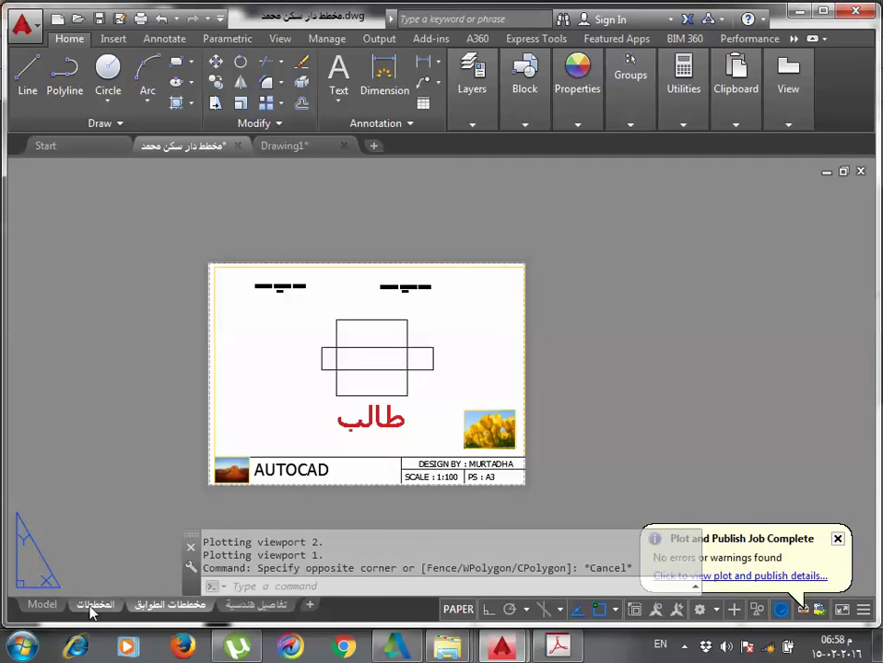
pyautogui.click(92, 607)
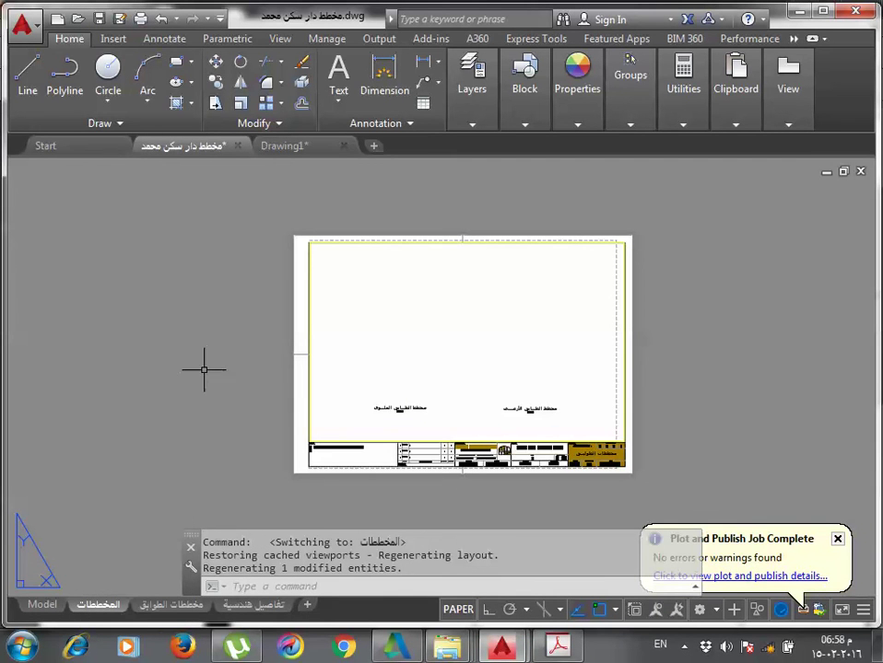
pyautogui.scroll(2, 534, 429)
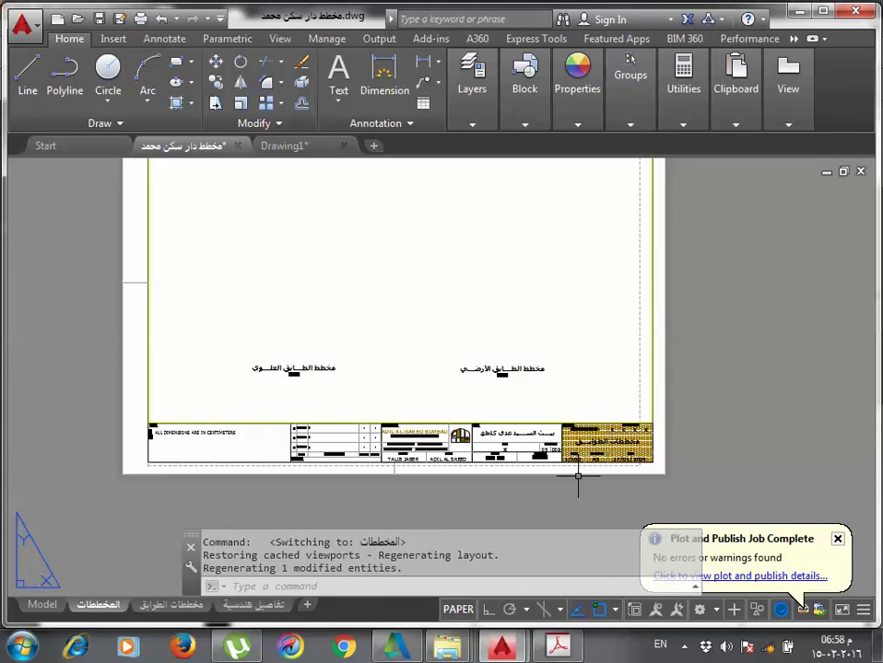
pyautogui.scroll(1, 564, 467)
pyautogui.scroll(5, 521, 478)
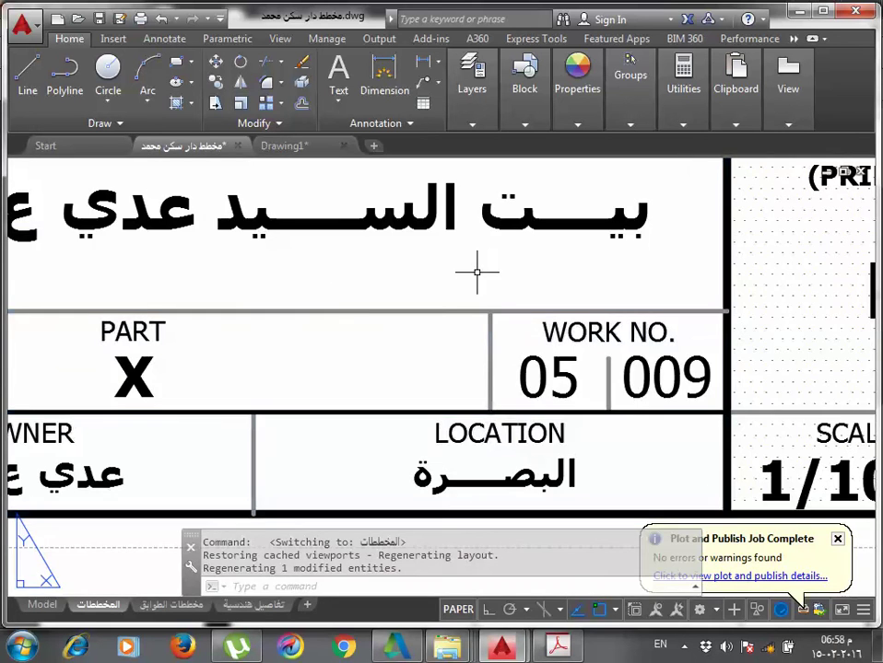
pyautogui.scroll(-8, 470, 387)
pyautogui.scroll(-2, 456, 442)
pyautogui.click(43, 605)
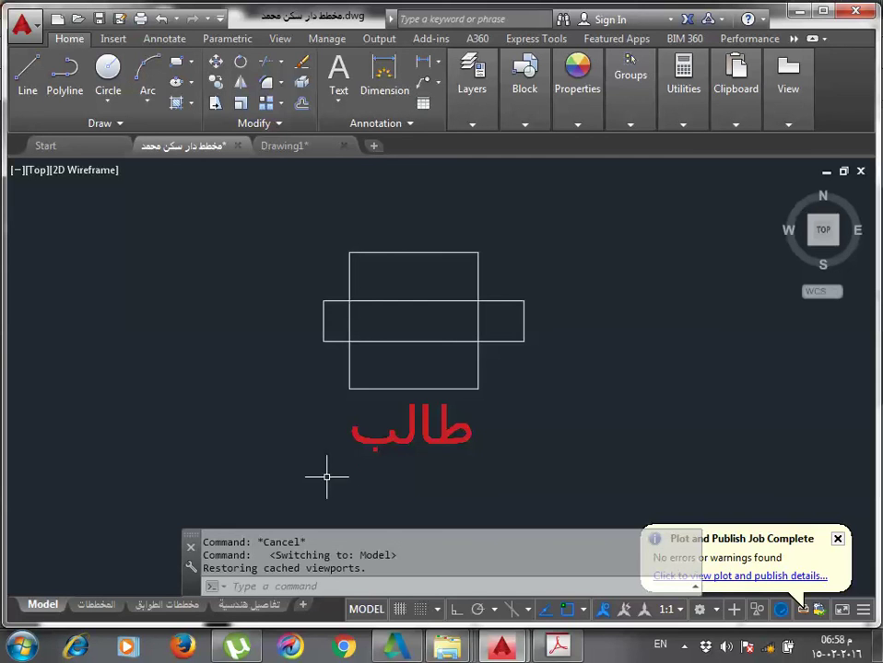
# Switch to Drawing1 and locate the existing Arabic text.
pyautogui.moveTo(323, 470)
pyautogui.mouseDown(button='middle')
pyautogui.moveTo(291, 463)
pyautogui.moveTo(237, 381)
pyautogui.mouseUp(button='middle')
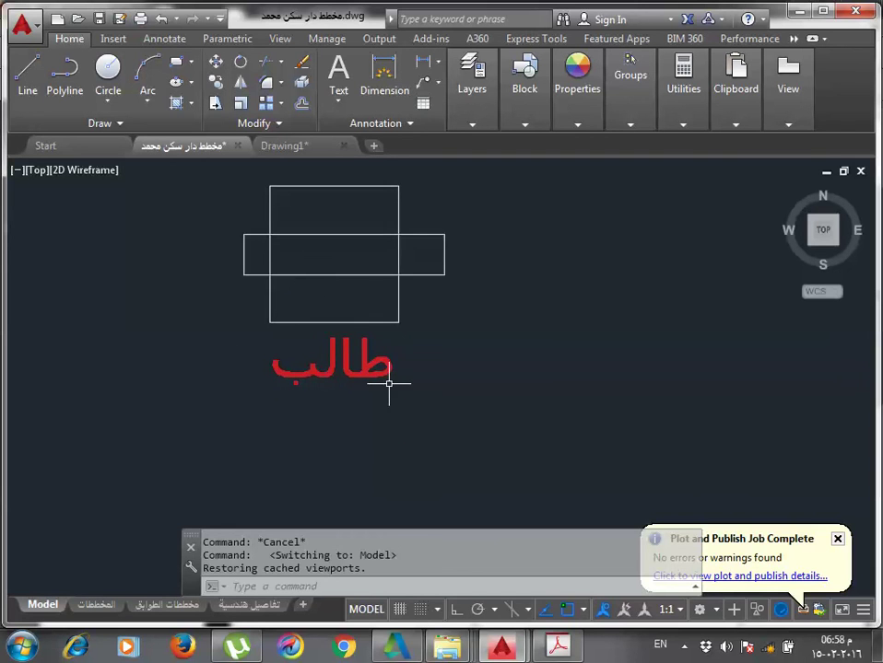
pyautogui.click(303, 148)
pyautogui.scroll(-3, 276, 267)
pyautogui.scroll(-3, 281, 281)
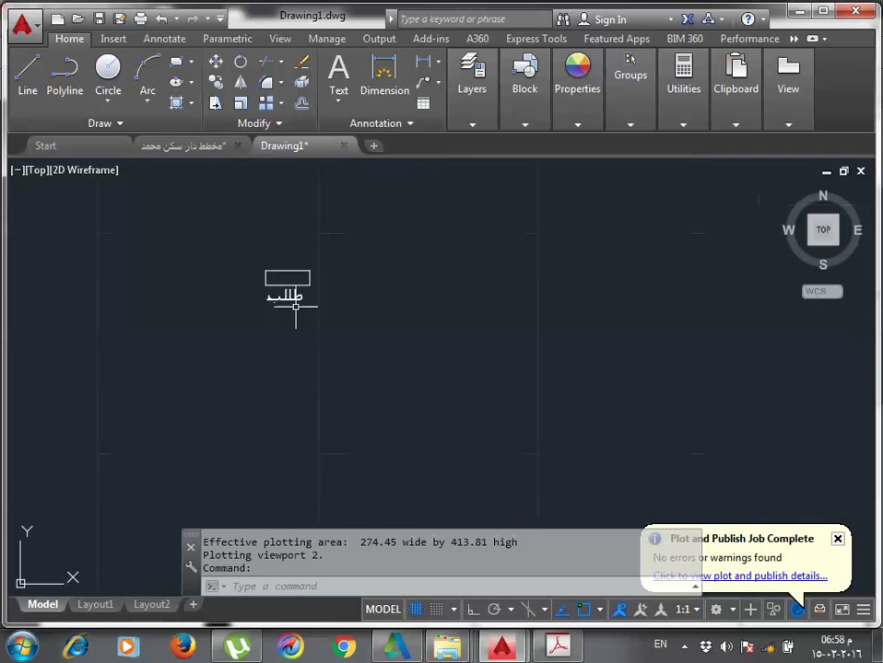
pyautogui.scroll(5, 295, 308)
pyautogui.scroll(-1, 325, 339)
pyautogui.click(388, 392)
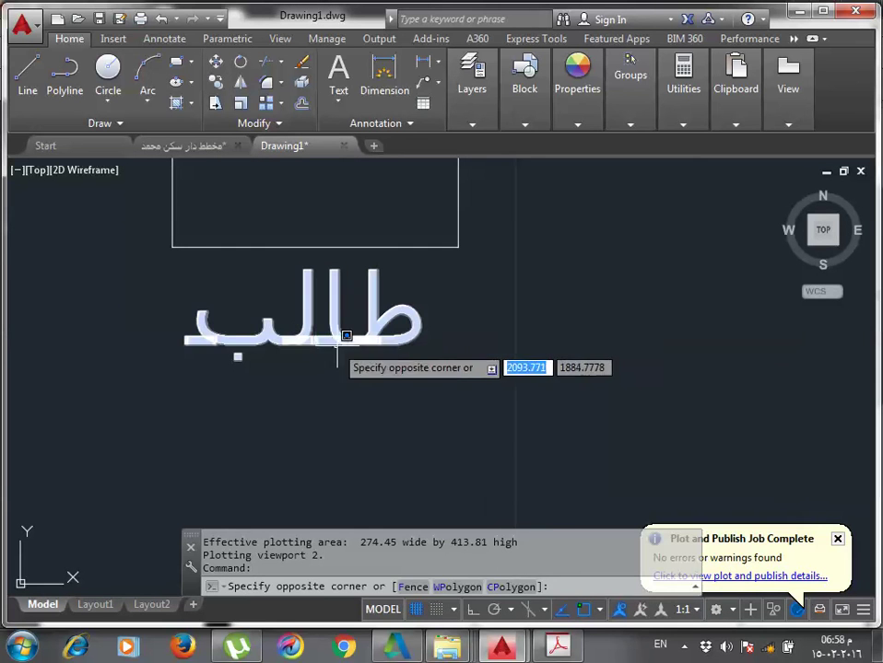
pyautogui.press('Escape')
# Create a new Arial multiline text reading طالب beside the first word.
pyautogui.write('T')
pyautogui.press('Return')
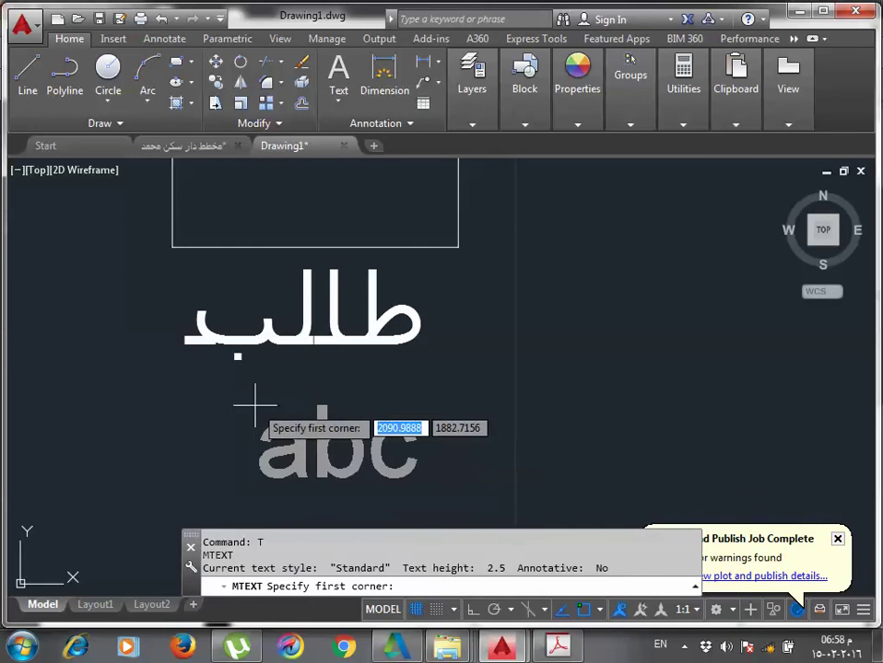
pyautogui.click(244, 404)
pyautogui.click(401, 472)
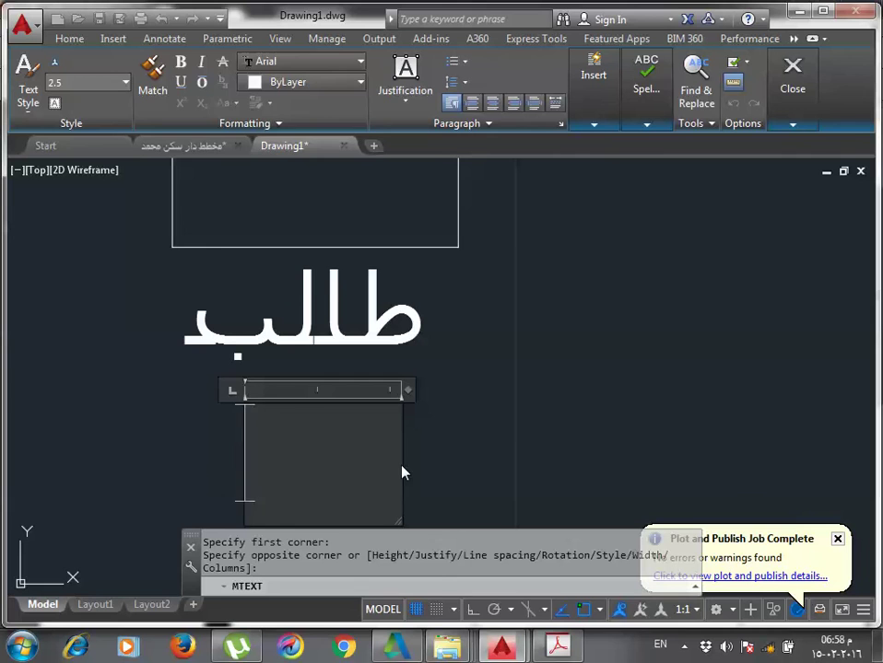
pyautogui.click(299, 66)
pyautogui.click(299, 66)
pyautogui.hotkey('alt', 'shift')
pyautogui.write('طا')
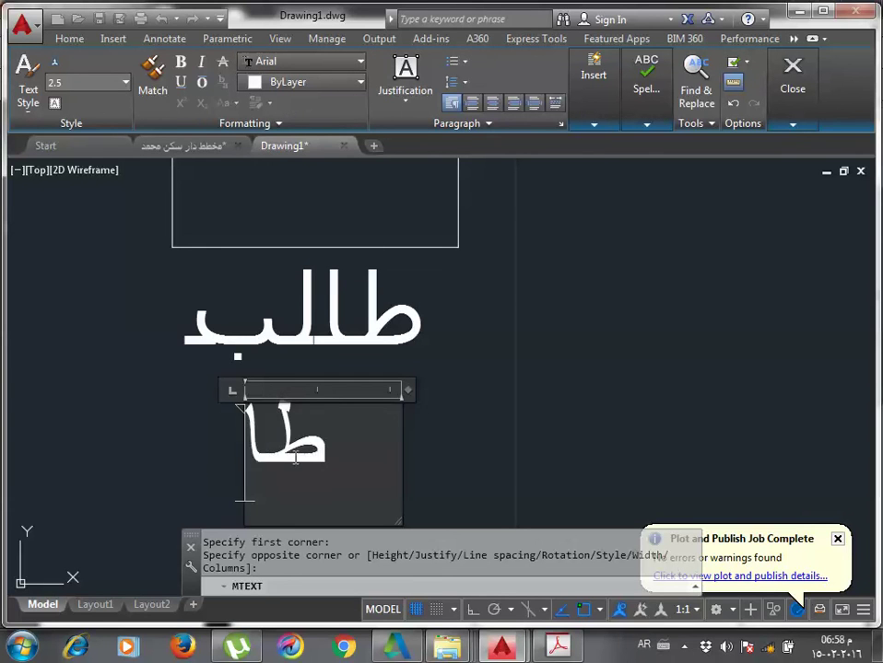
pyautogui.write('لبي')
pyautogui.press('BackSpace')
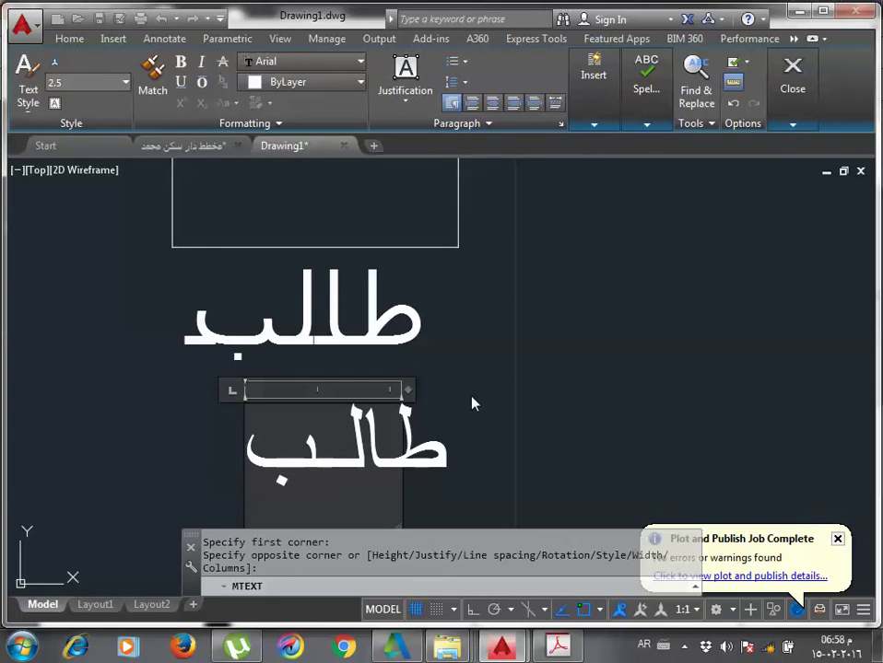
pyautogui.click(664, 399)
# Select the new طالب text and start moving it below the first word.
pyautogui.scroll(1, 552, 387)
pyautogui.click(384, 352)
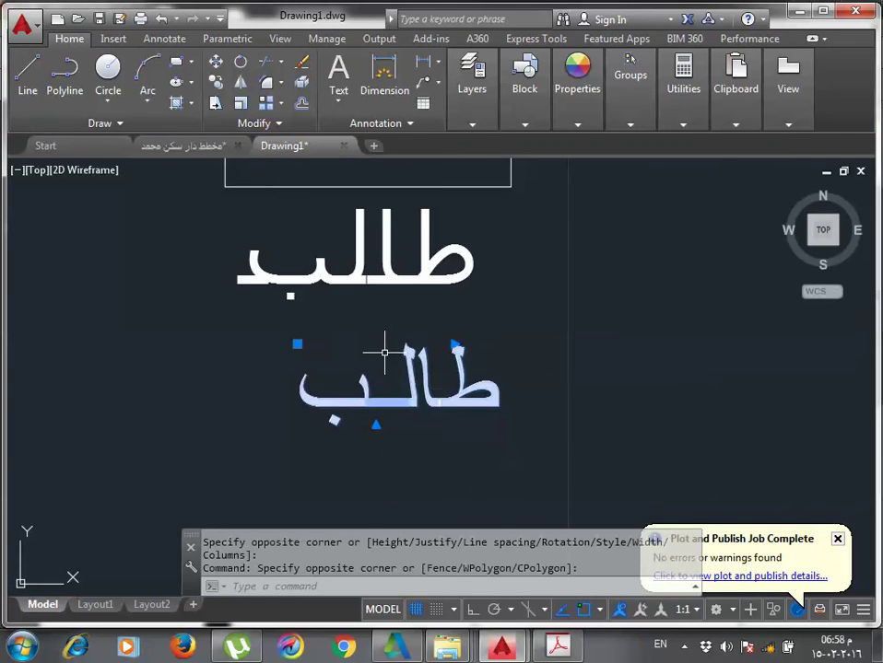
pyautogui.write('m')
pyautogui.press('Return')
pyautogui.click(689, 391)
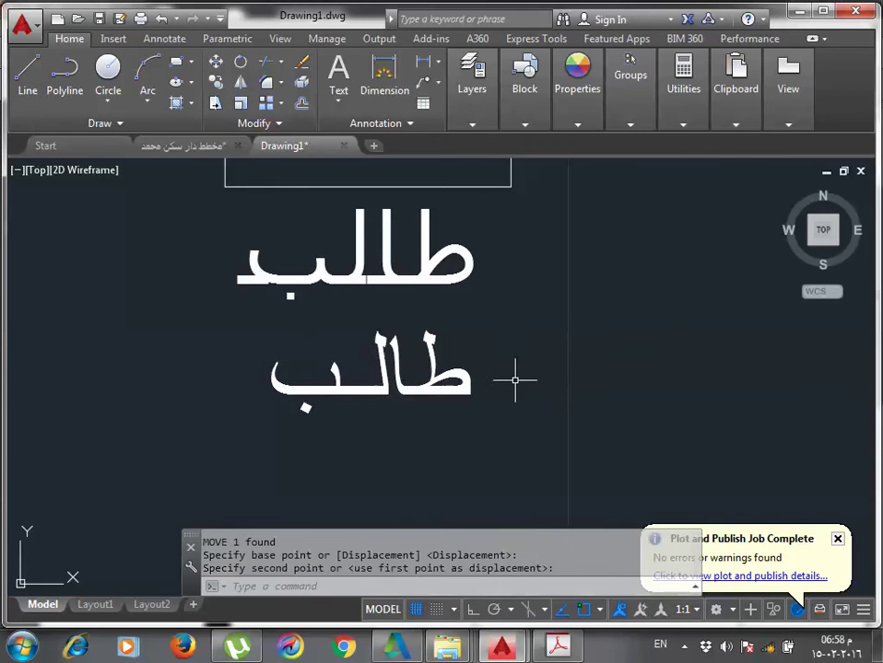
pyautogui.scroll(-1, 504, 401)
pyautogui.scroll(-3, 504, 401)
# Place the second طالب below the first, then plot a window around both with previous settings.
pyautogui.click(504, 401)
pyautogui.hotkey('ctrl', 'p')
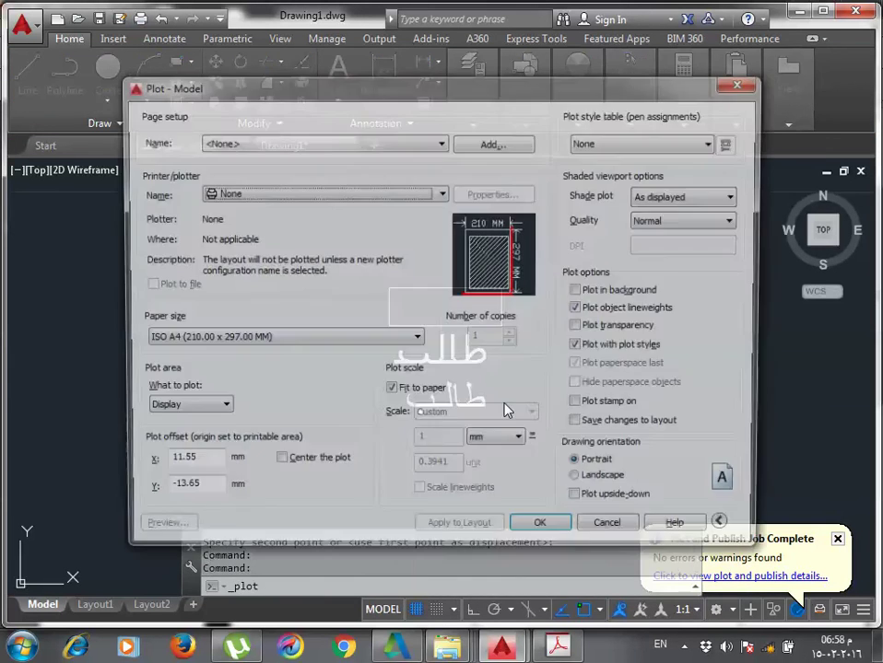
pyautogui.click(277, 142)
pyautogui.click(278, 169)
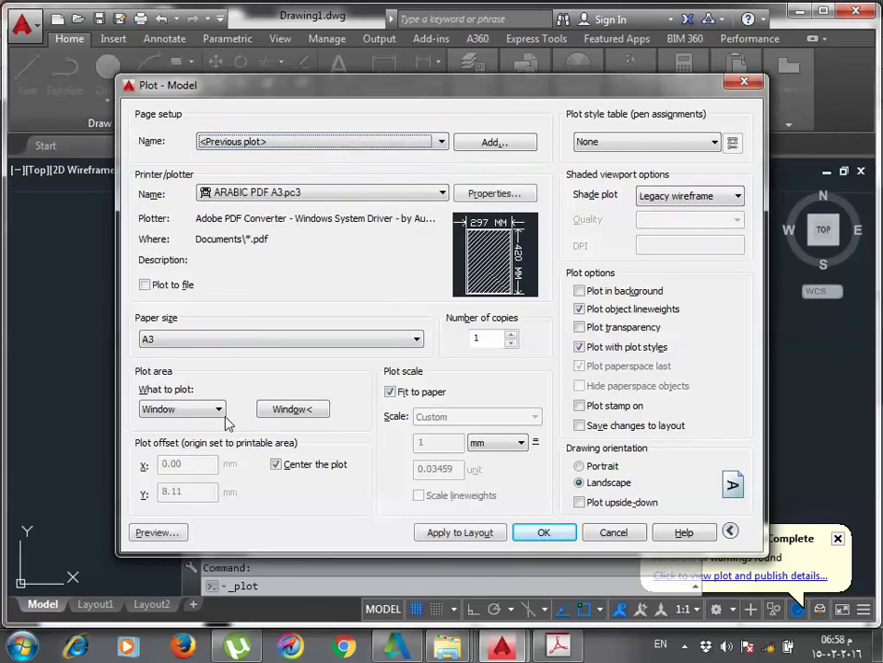
pyautogui.click(276, 414)
pyautogui.click(335, 270)
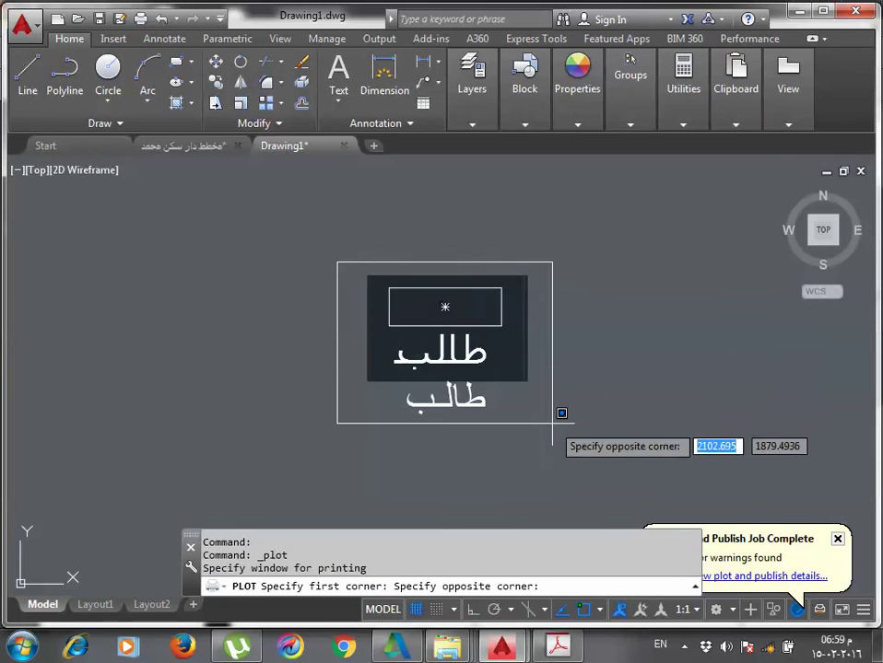
pyautogui.click(563, 412)
# Preview the plot and save it as the PDF AR2.
pyautogui.click(175, 536)
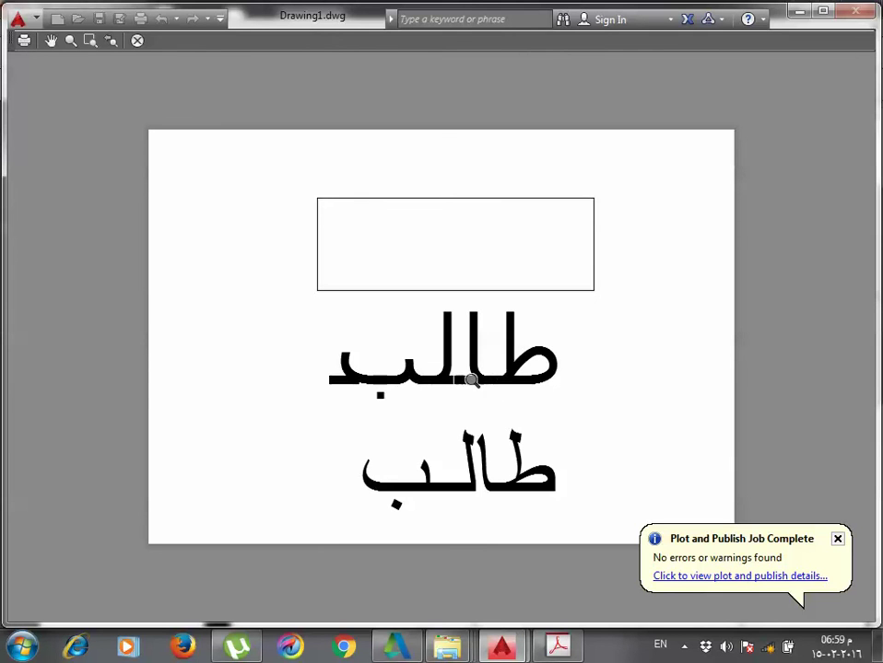
pyautogui.click(24, 40)
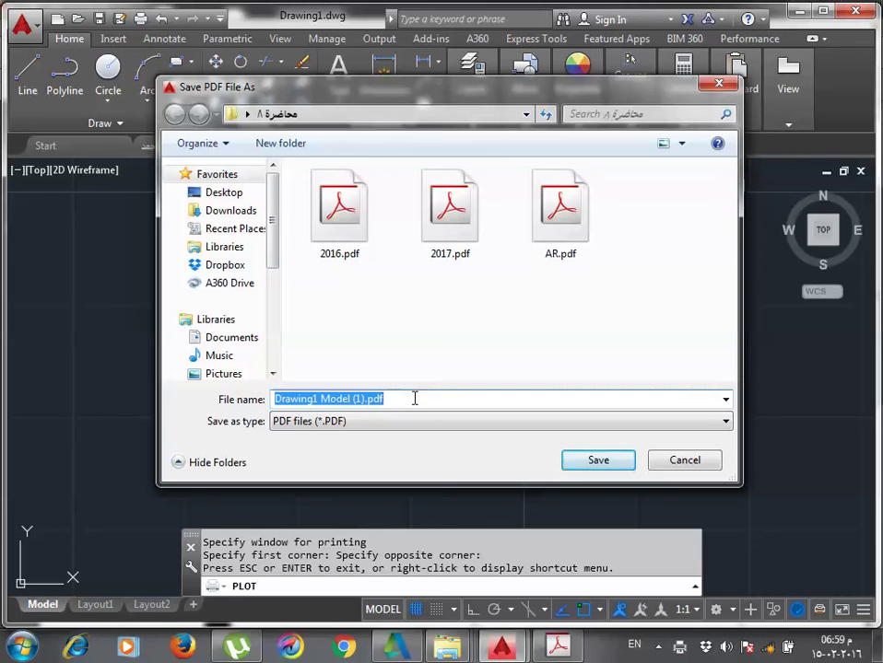
pyautogui.write('AR')
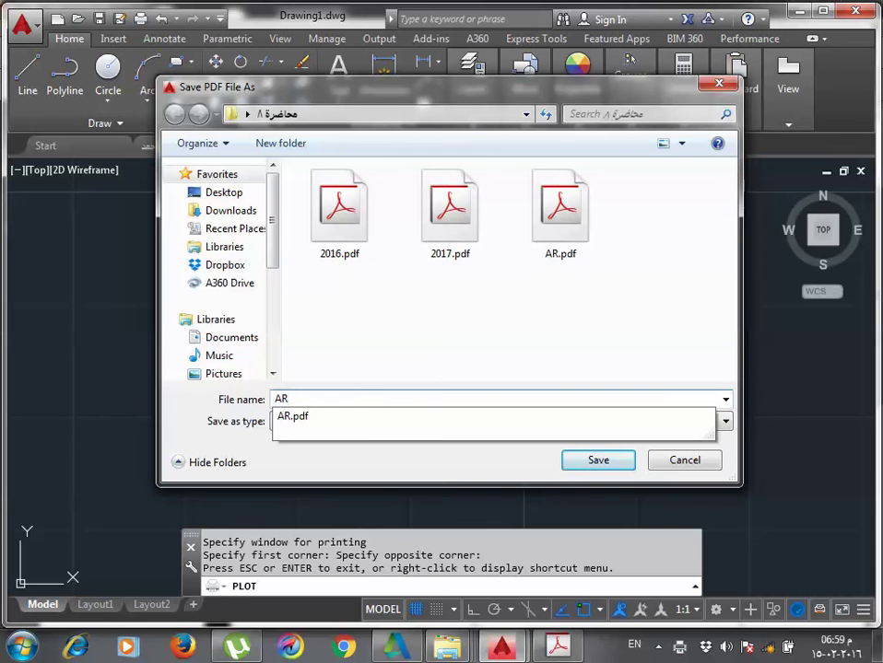
pyautogui.write('2')
pyautogui.click(578, 457)
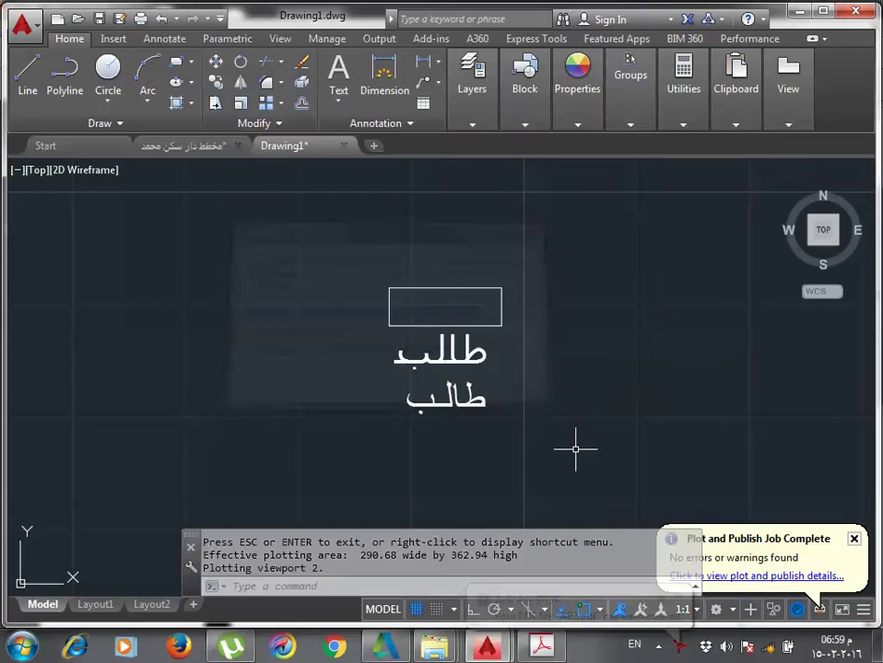
pyautogui.scroll(-5, 509, 406)
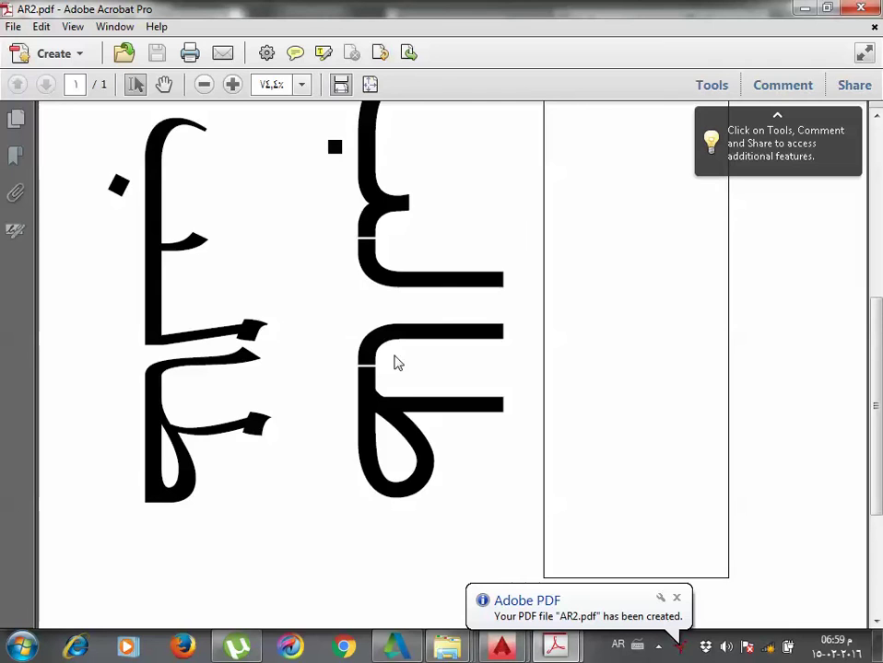
pyautogui.scroll(-3, 395, 363)
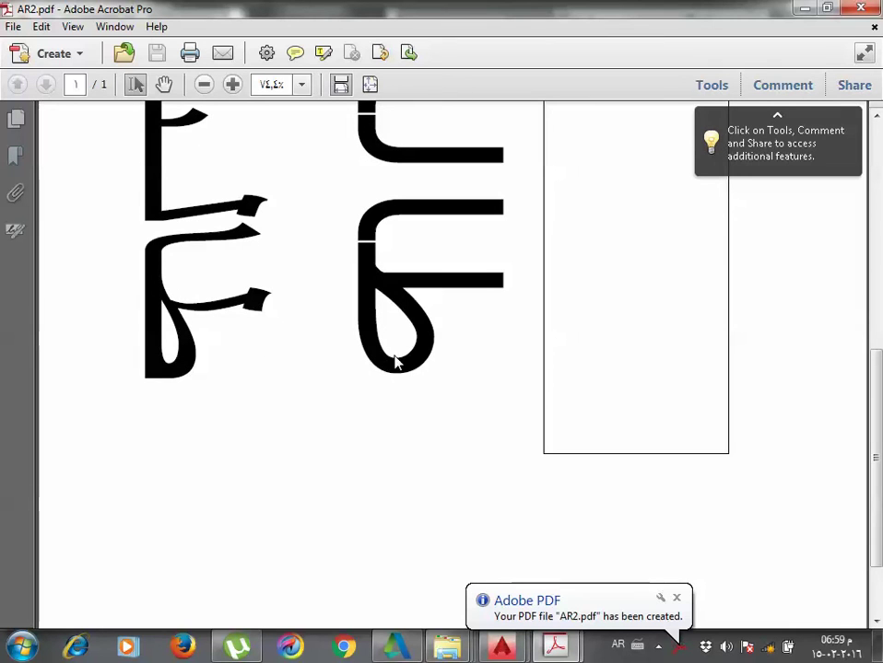
pyautogui.scroll(3, 394, 362)
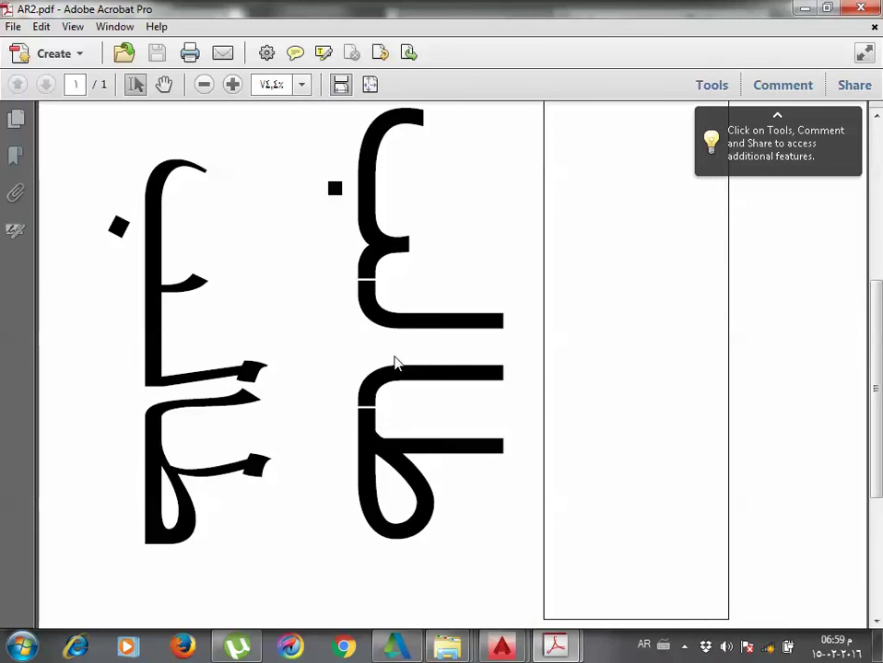
pyautogui.scroll(-2, 394, 362)
pyautogui.scroll(-1, 394, 362)
pyautogui.scroll(2, 394, 364)
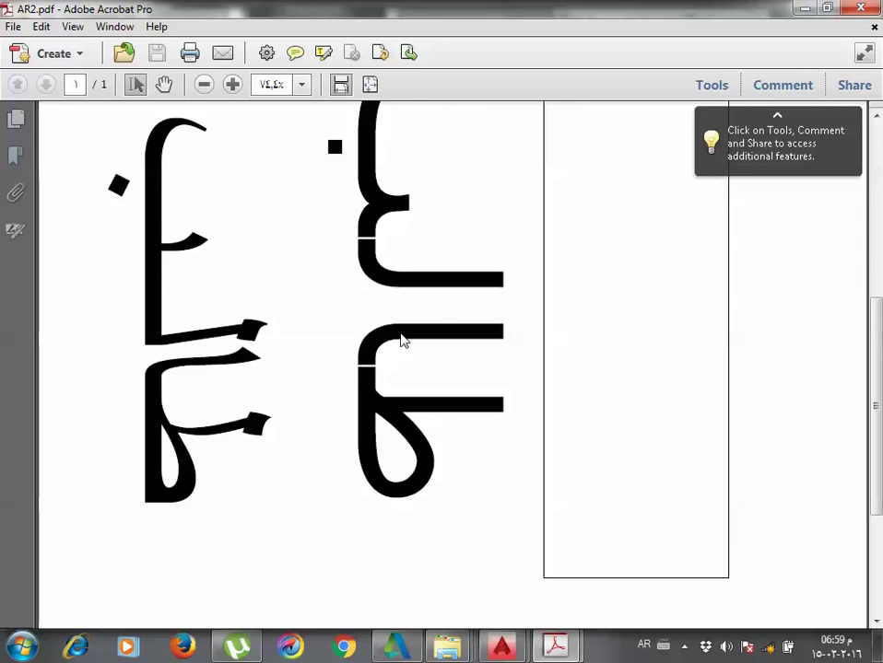
pyautogui.click(507, 649)
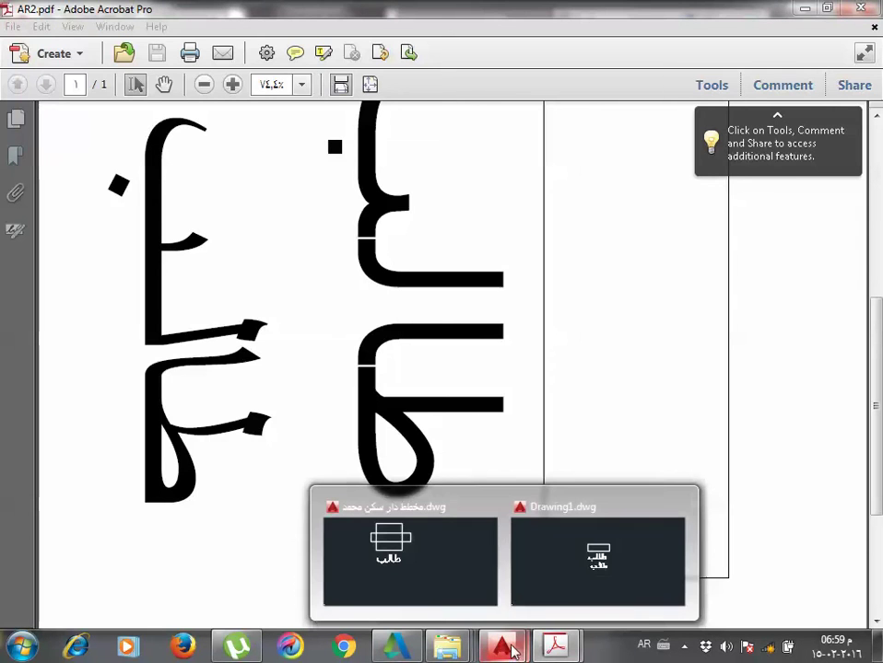
# Back in Drawing1, draw a new multiline text box and pick the romanc font.
pyautogui.click(542, 581)
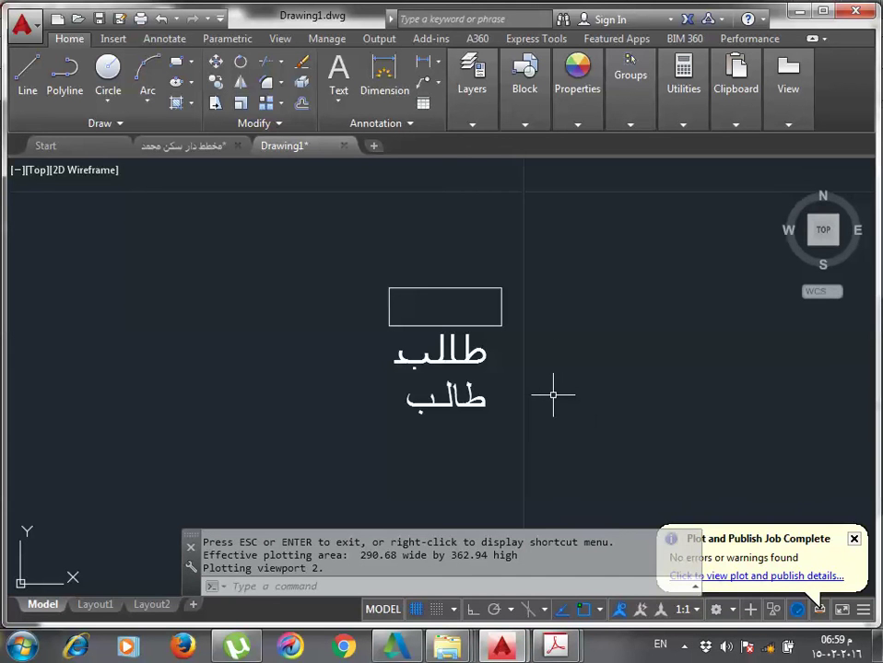
pyautogui.write('t')
pyautogui.press('Return')
pyautogui.click(406, 415)
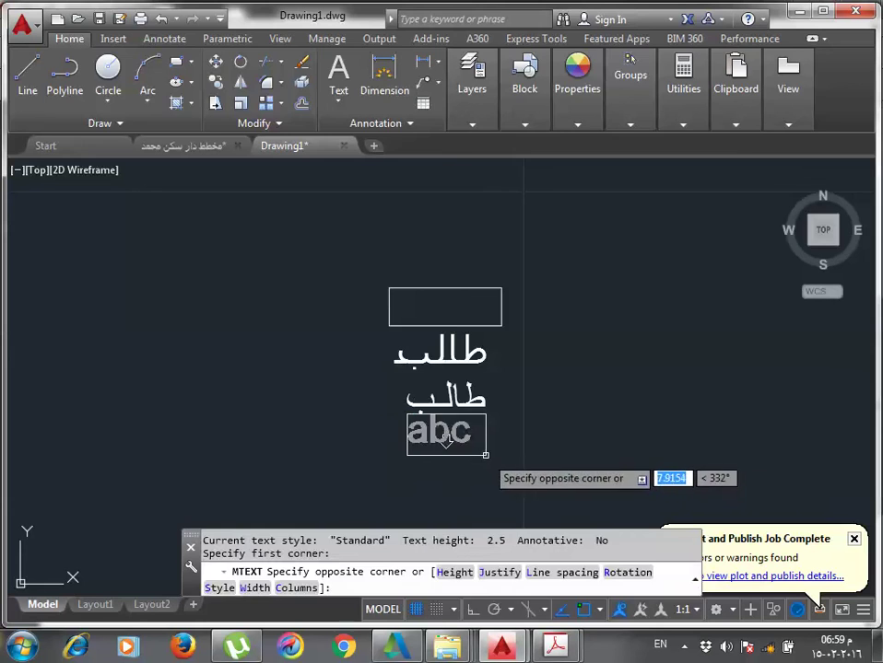
pyautogui.click(488, 458)
pyautogui.click(258, 62)
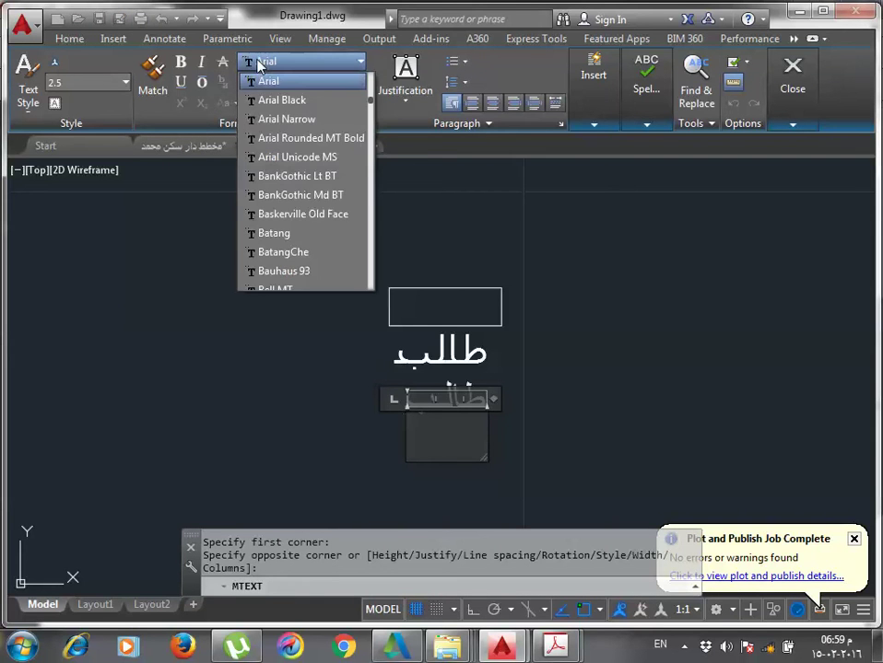
pyautogui.scroll(-20, 276, 147)
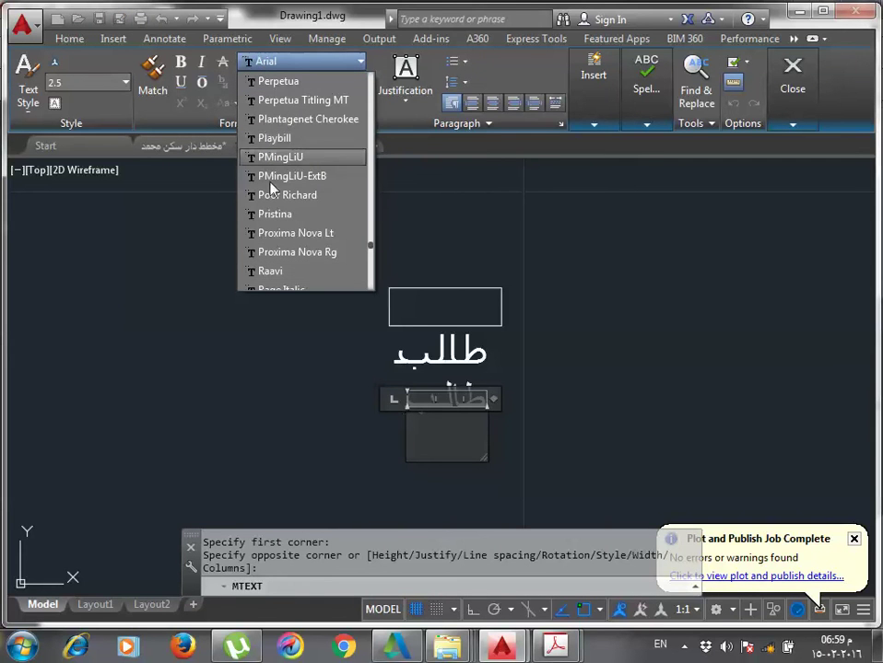
pyautogui.scroll(-2, 290, 252)
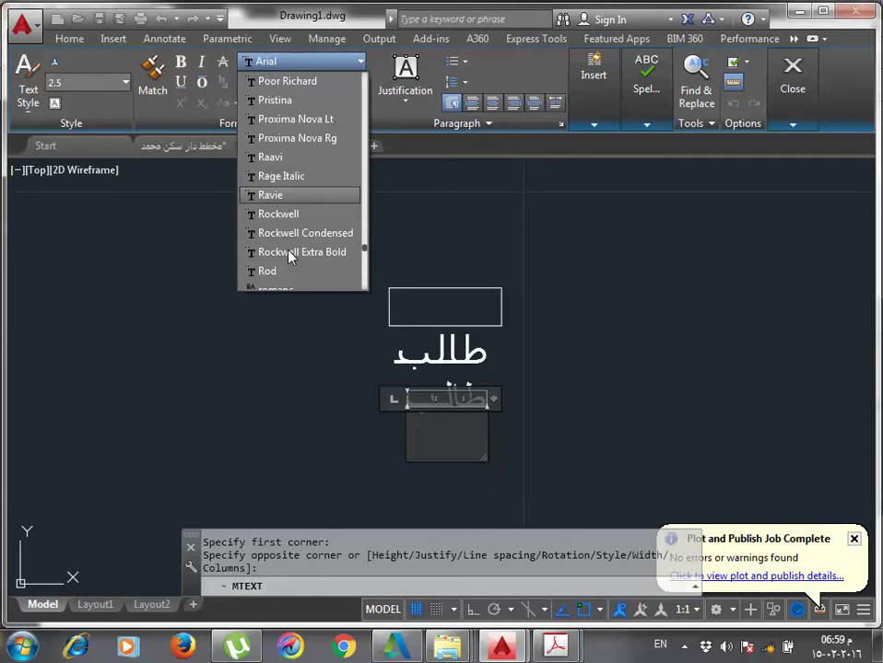
pyautogui.scroll(-2, 290, 255)
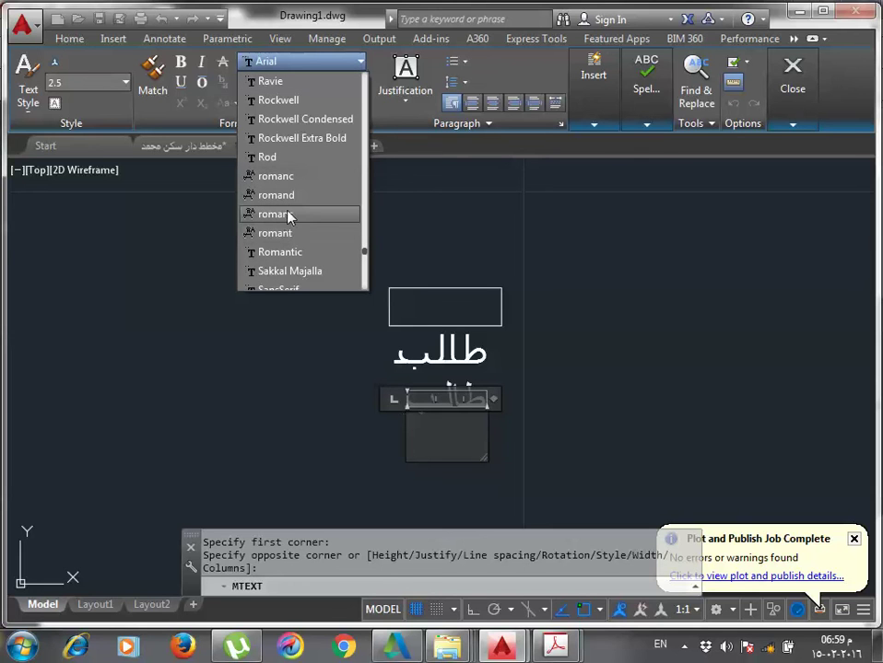
pyautogui.click(276, 176)
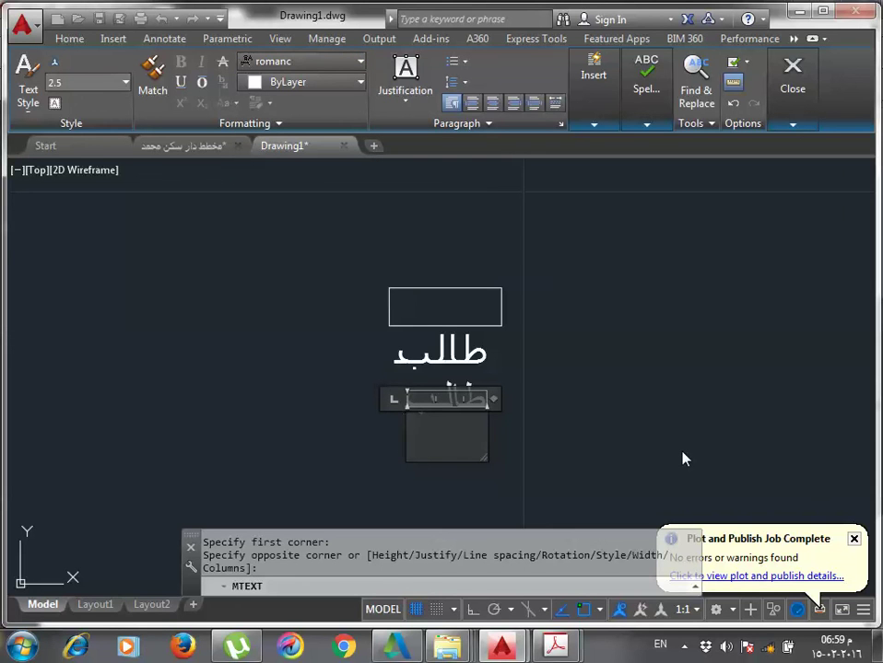
# Type طالب, apply romanc to the selected word, and close the editor.
pyautogui.hotkey('alt', 'shift')
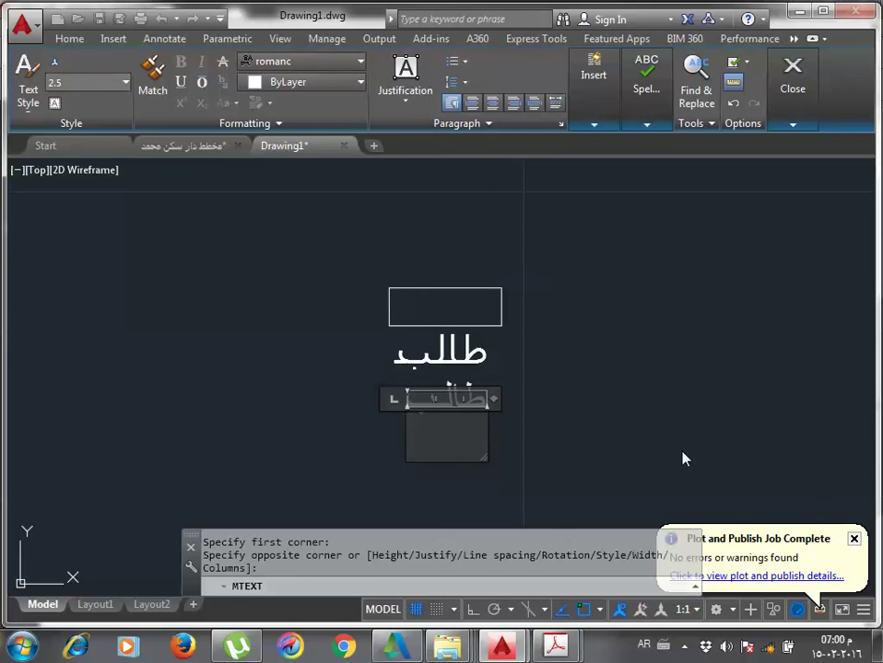
pyautogui.write('طالب')
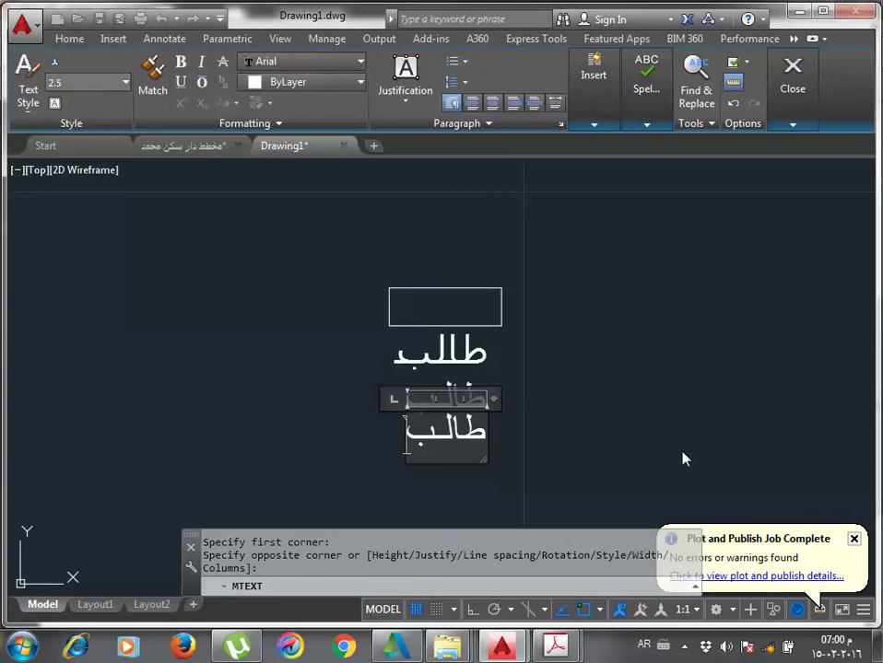
pyautogui.hotkey('ctrl', 'a')
pyautogui.click(304, 61)
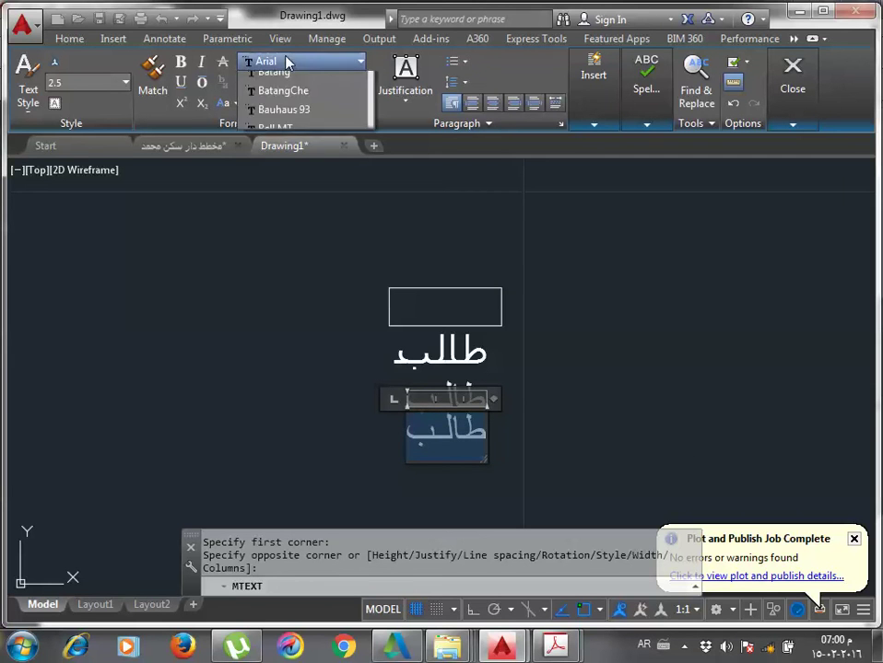
pyautogui.scroll(-3, 281, 194)
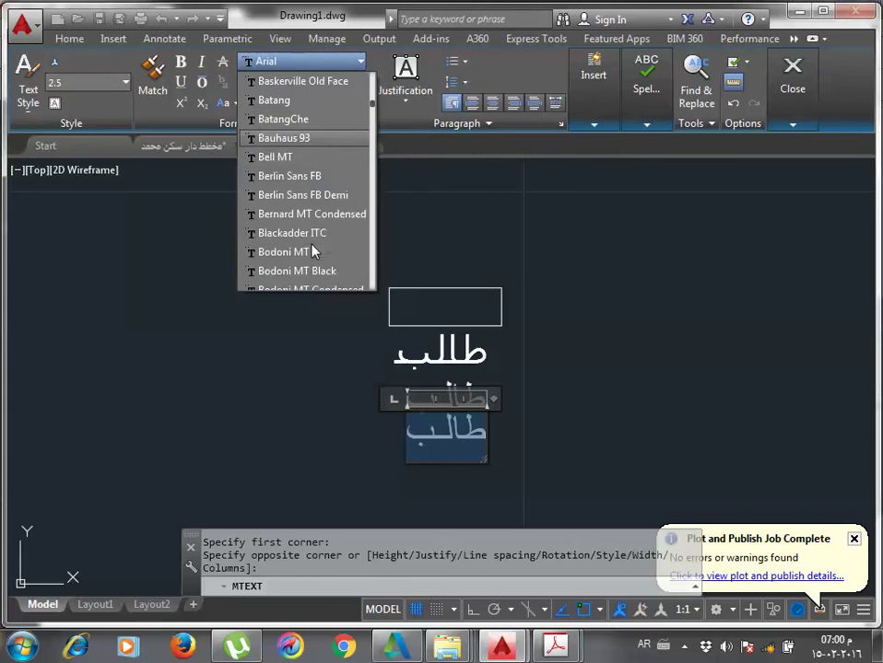
pyautogui.scroll(-4, 304, 231)
pyautogui.scroll(-5, 313, 250)
pyautogui.scroll(-2, 312, 249)
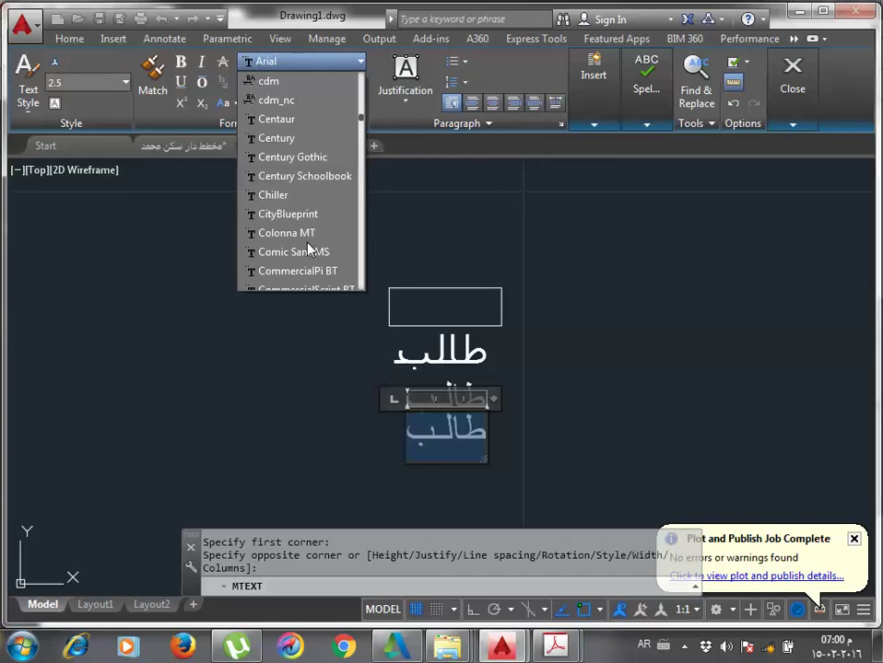
pyautogui.press('r')
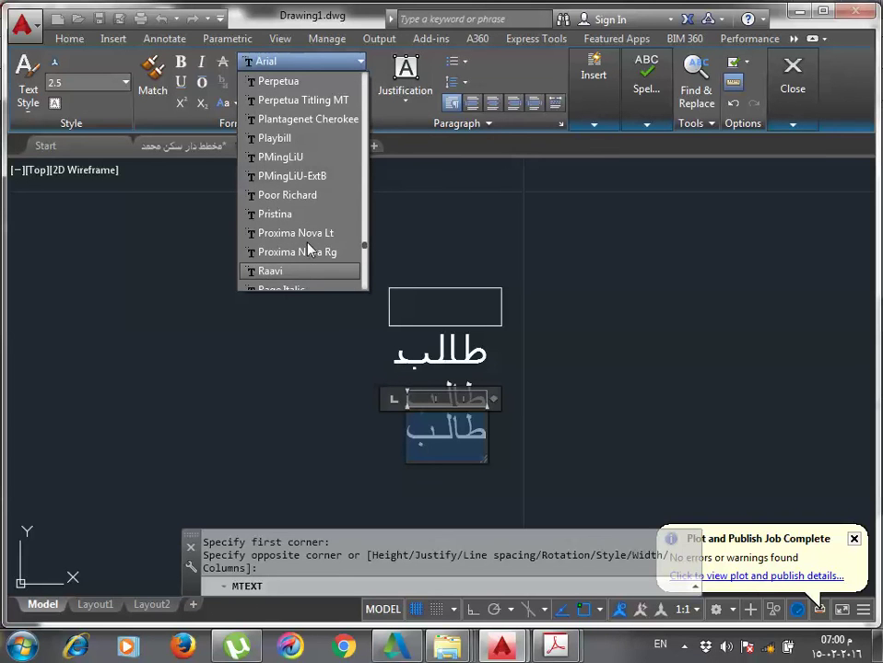
pyautogui.press('Down')
pyautogui.press('Down')
pyautogui.press('Down')
pyautogui.press('Down')
pyautogui.press('Down')
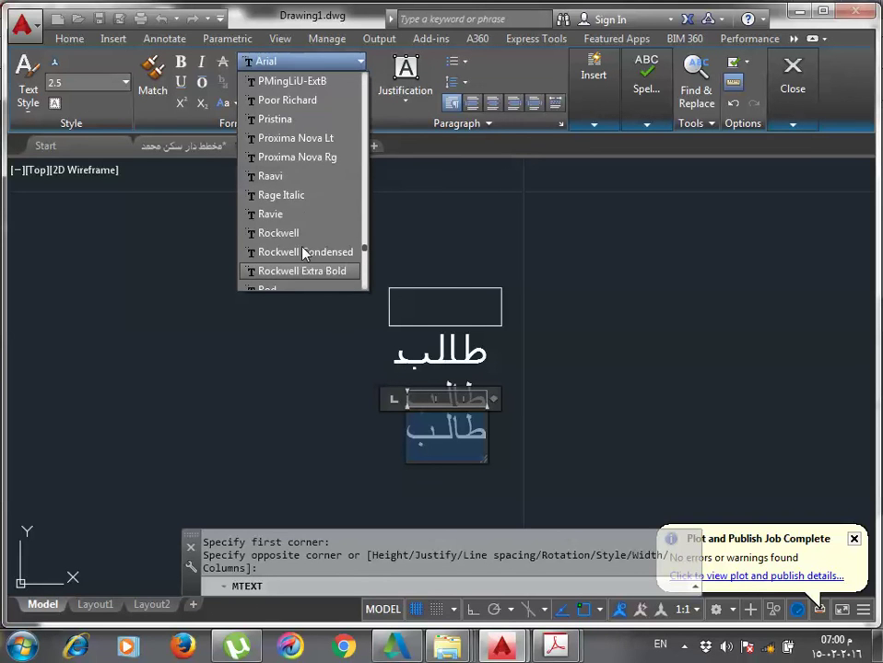
pyautogui.press('Down')
pyautogui.press('Down')
pyautogui.click(296, 271)
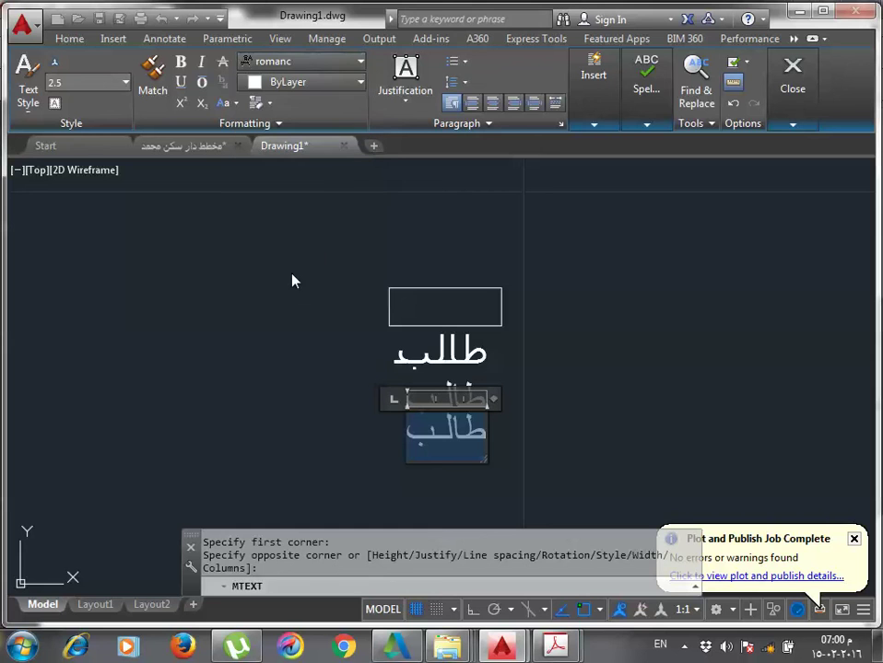
pyautogui.click(365, 458)
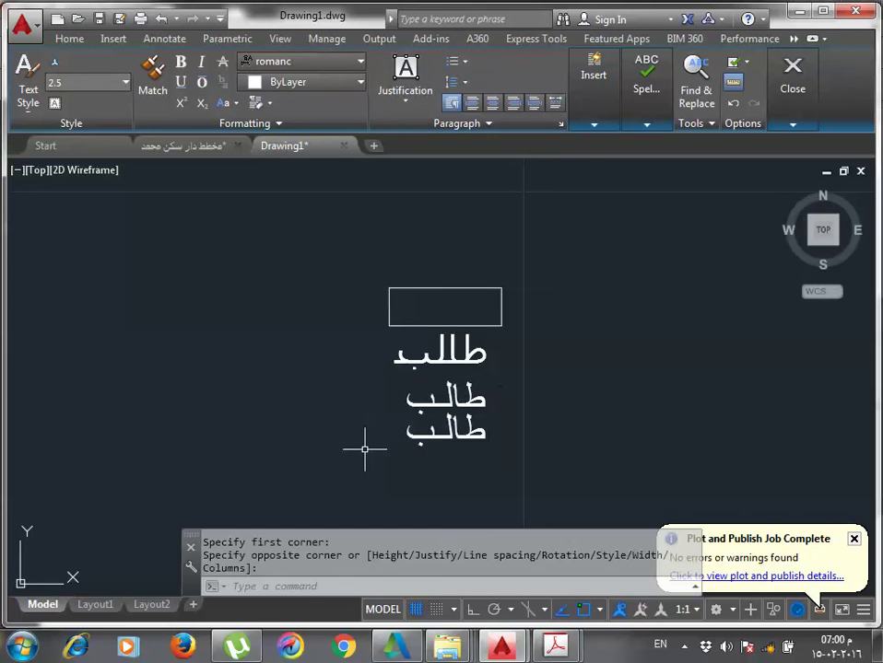
# Clear stray selection windows, then reopen and close the lowest Arabic text.
pyautogui.click(456, 423)
pyautogui.click(455, 423)
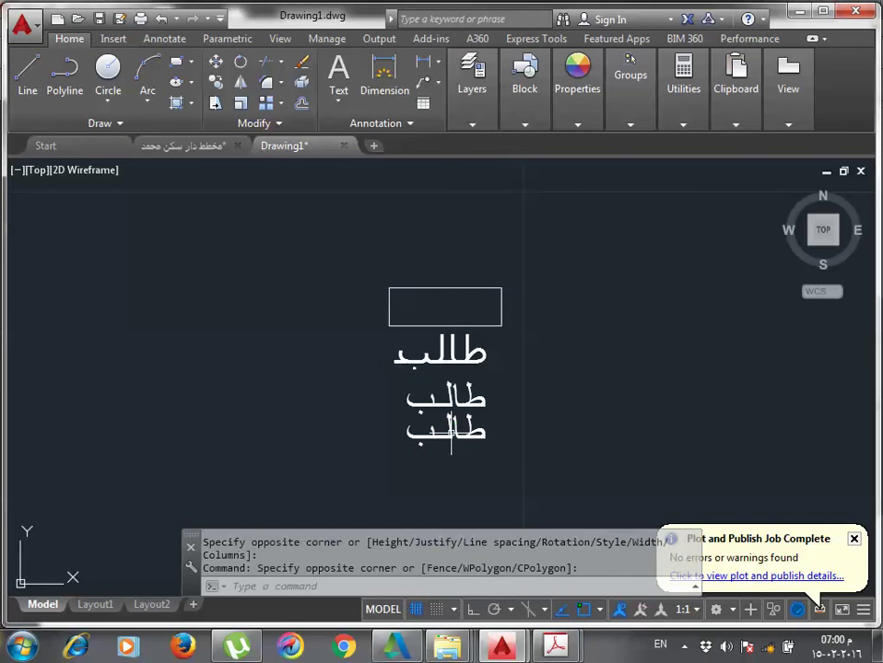
pyautogui.press('Escape')
pyautogui.click(455, 423)
pyautogui.press('Escape')
pyautogui.press('Escape')
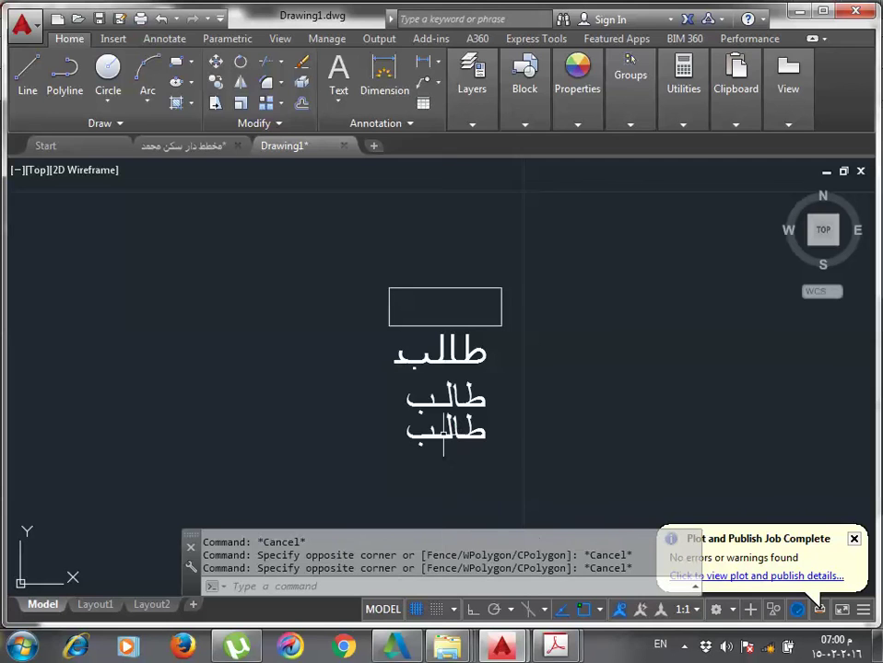
pyautogui.press('Escape')
pyautogui.doubleClick(439, 442)
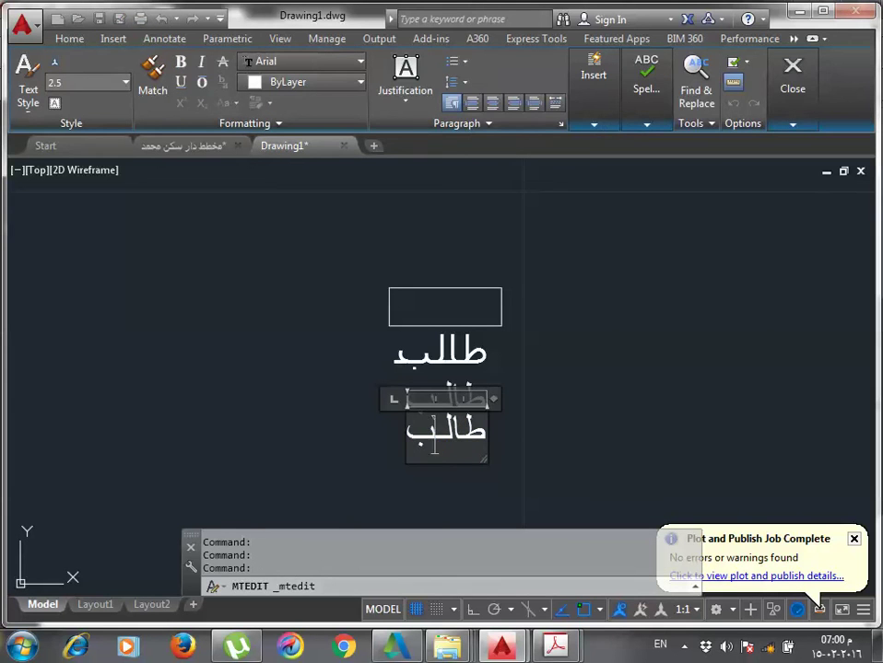
pyautogui.click(452, 470)
# Start another multiline text box below and set its font to romanc.
pyautogui.write('T')
pyautogui.press('Return')
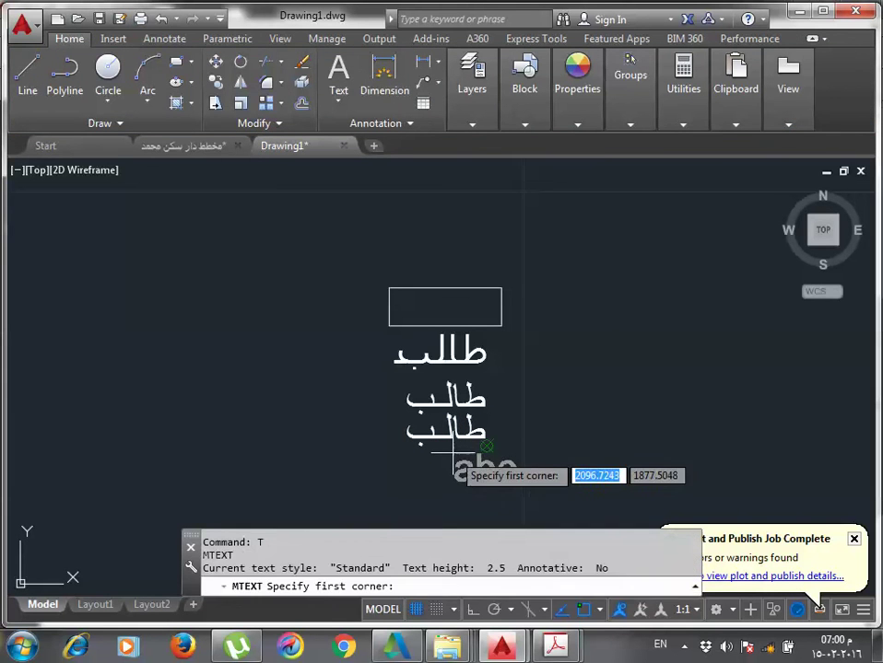
pyautogui.click(461, 465)
pyautogui.click(591, 502)
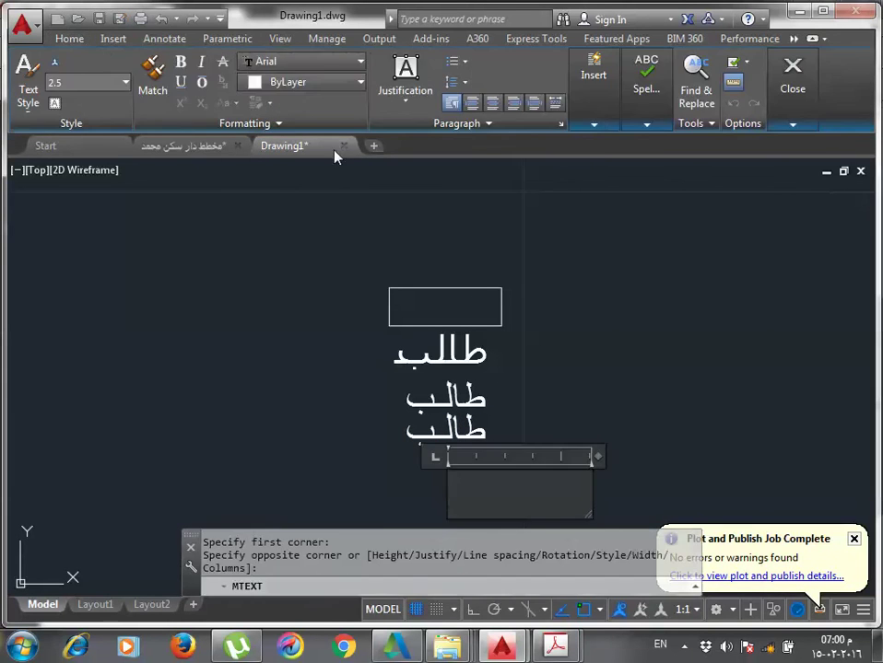
pyautogui.click(361, 61)
pyautogui.scroll(-15, 330, 161)
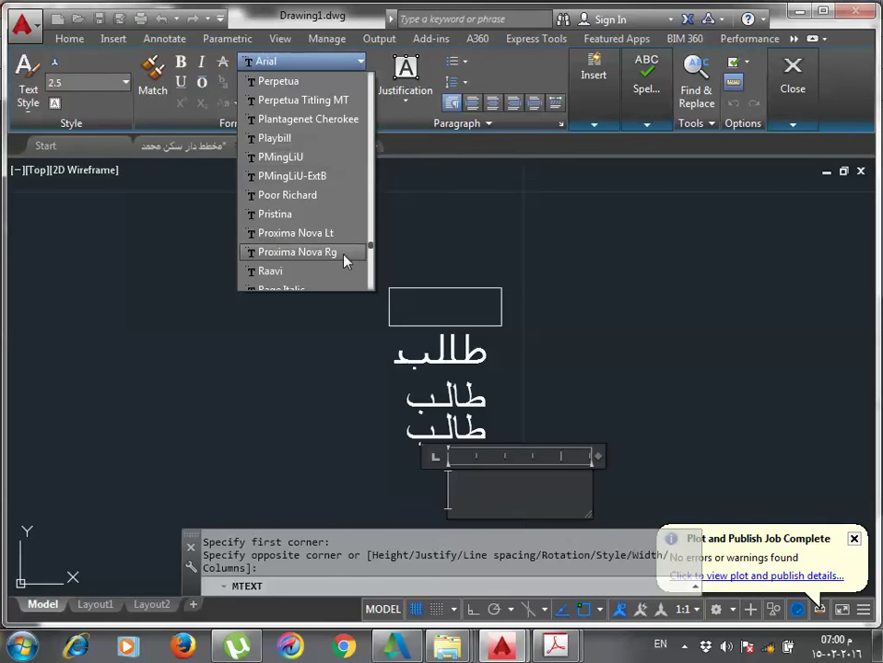
pyautogui.moveTo(370, 253)
pyautogui.mouseDown()
pyautogui.moveTo(373, 267)
pyautogui.moveTo(370, 237)
pyautogui.mouseUp()
pyautogui.scroll(-10, 341, 241)
pyautogui.press('Down')
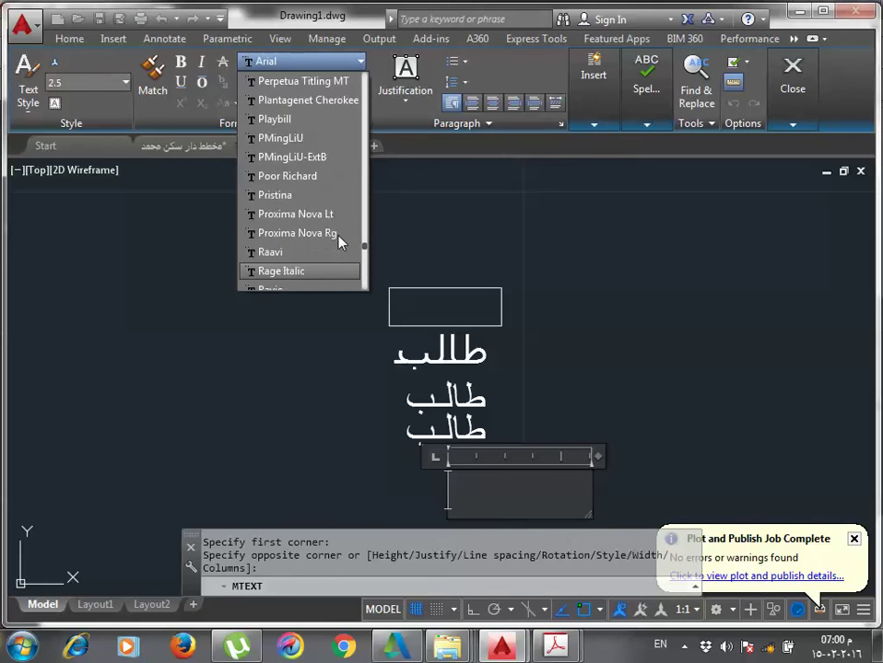
pyautogui.press('Down')
pyautogui.press('Down')
pyautogui.press('Down')
pyautogui.press('Down')
pyautogui.press('Down')
pyautogui.press('Down')
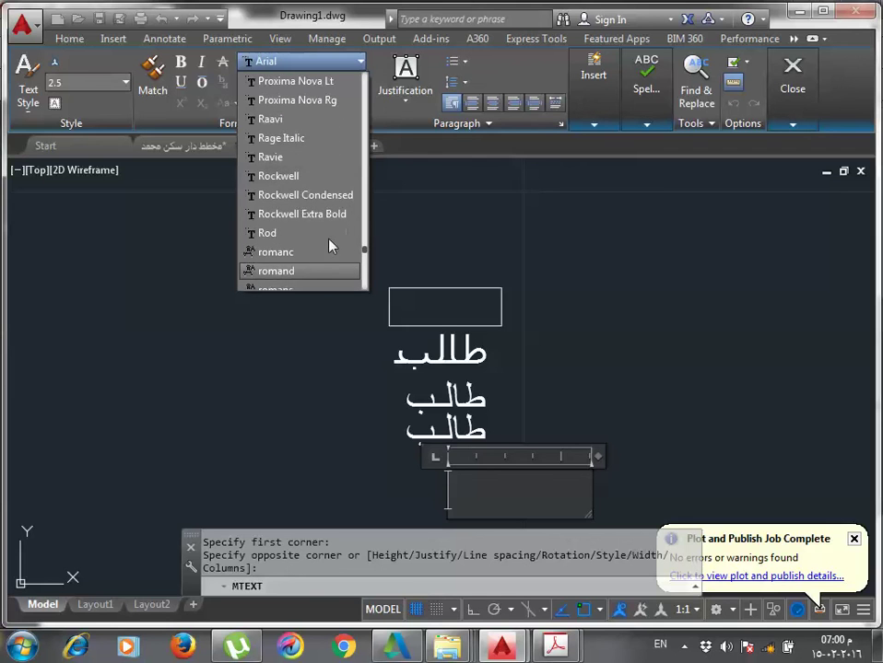
pyautogui.click(332, 251)
# Type ffff, then switch to Arabic input and type طالب in romanc.
pyautogui.write('f')
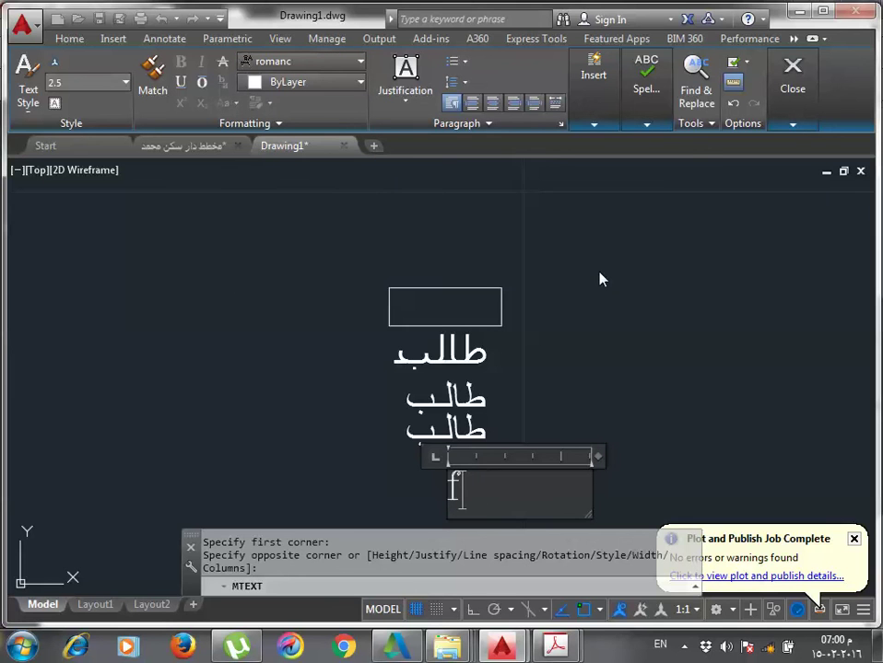
pyautogui.write('fff')
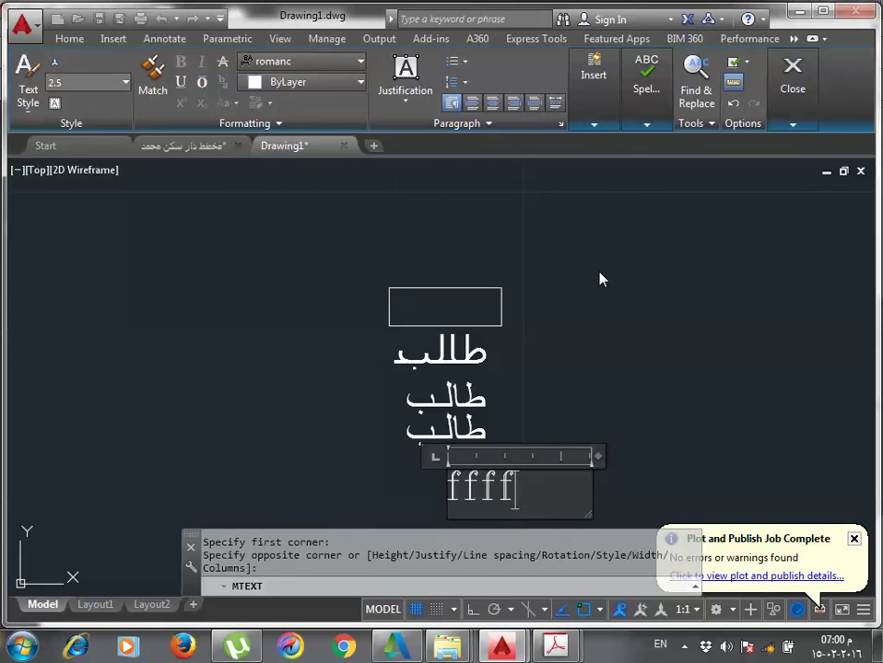
pyautogui.hotkey('alt', 'shift')
pyautogui.write('اب')
pyautogui.press('BackSpace')
pyautogui.press('BackSpace')
pyautogui.write('ط')
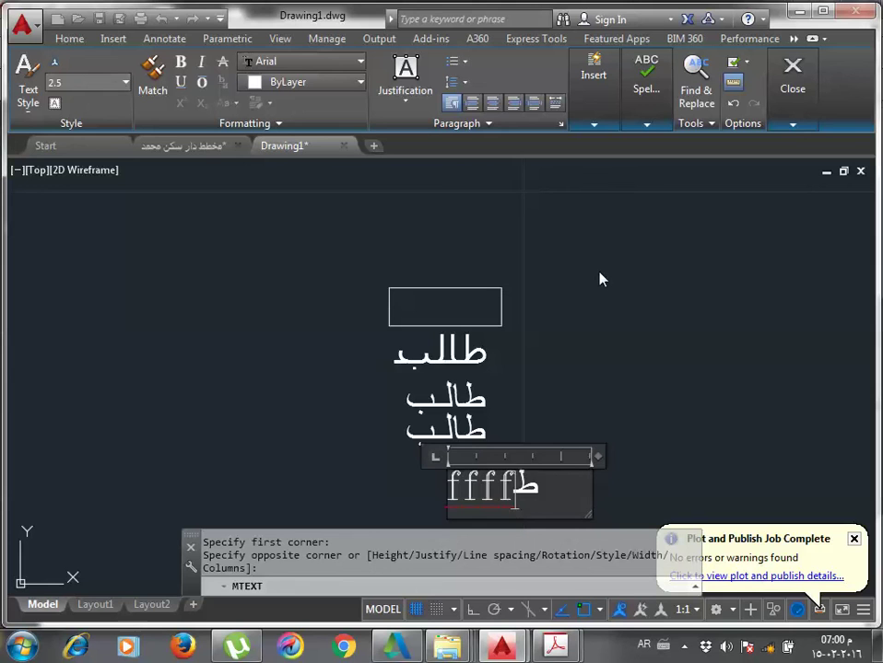
pyautogui.write('الب')
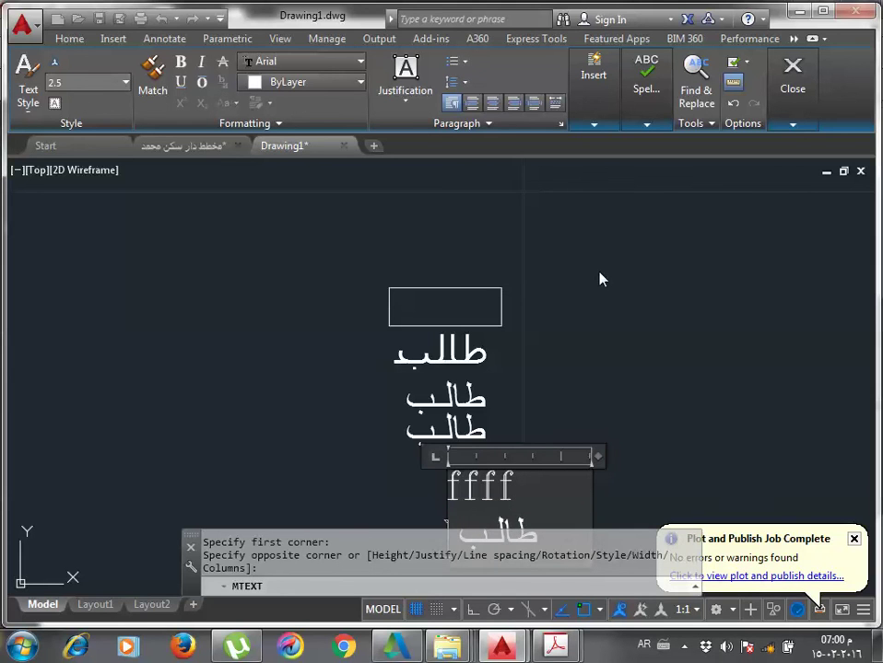
pyautogui.scroll(-2, 599, 279)
# Select the f characters and the Arabic word, then delete the طالب line.
pyautogui.hotkey('ctrl', 'a')
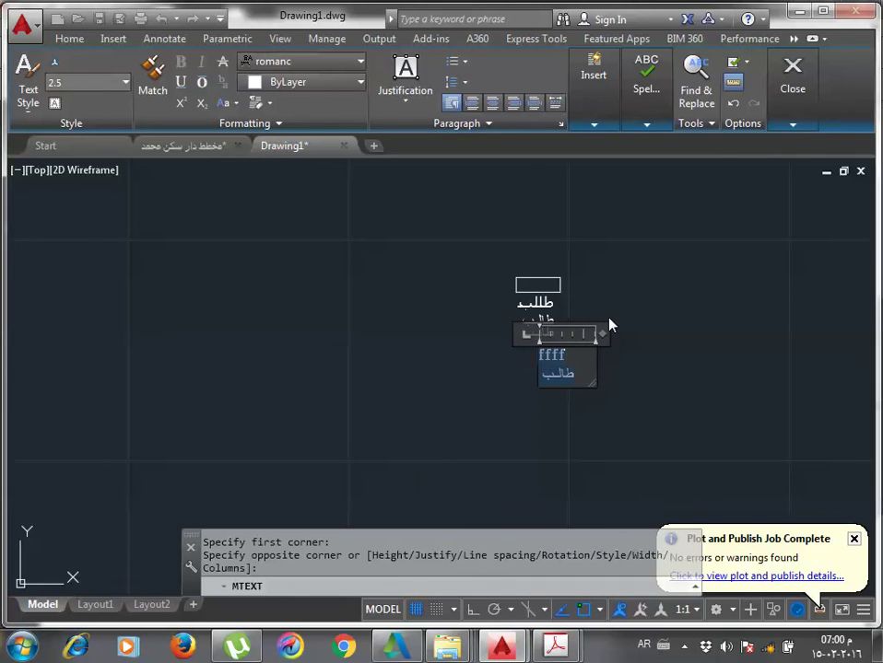
pyautogui.click(575, 362)
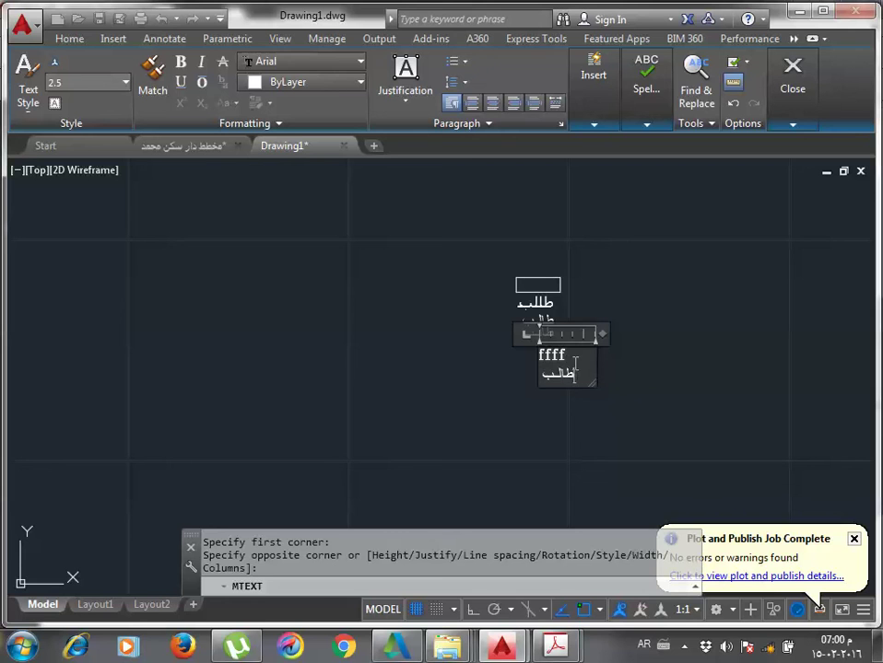
pyautogui.scroll(3, 575, 362)
pyautogui.scroll(3, 567, 350)
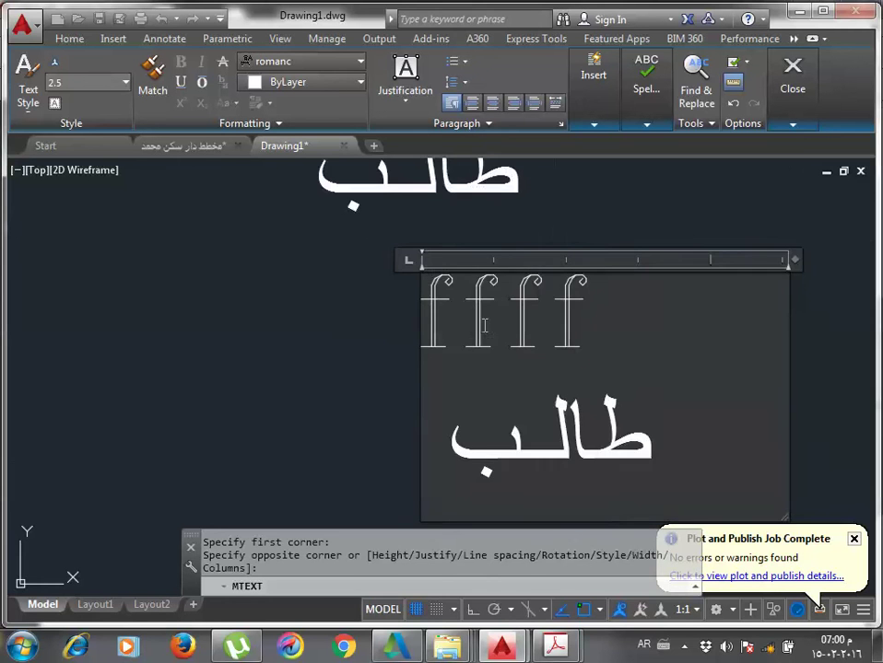
pyautogui.scroll(2, 557, 335)
pyautogui.moveTo(545, 327); pyautogui.dragTo(287, 266)
pyautogui.scroll(-2, 404, 306)
pyautogui.scroll(-3, 354, 276)
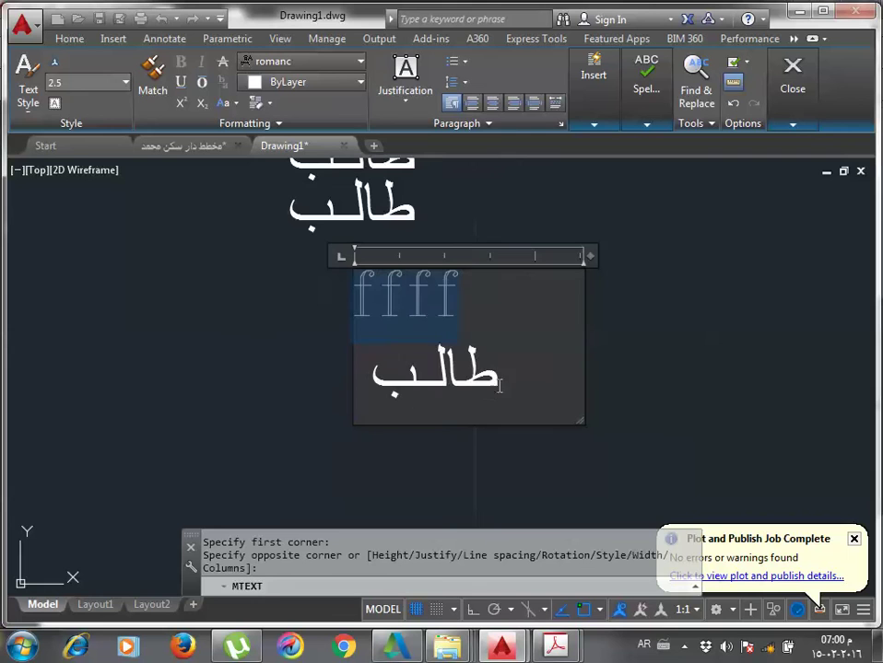
pyautogui.moveTo(497, 384)
pyautogui.mouseDown()
pyautogui.moveTo(401, 361)
pyautogui.moveTo(355, 367)
pyautogui.moveTo(401, 360)
pyautogui.moveTo(481, 369)
pyautogui.mouseUp()
pyautogui.click(500, 370)
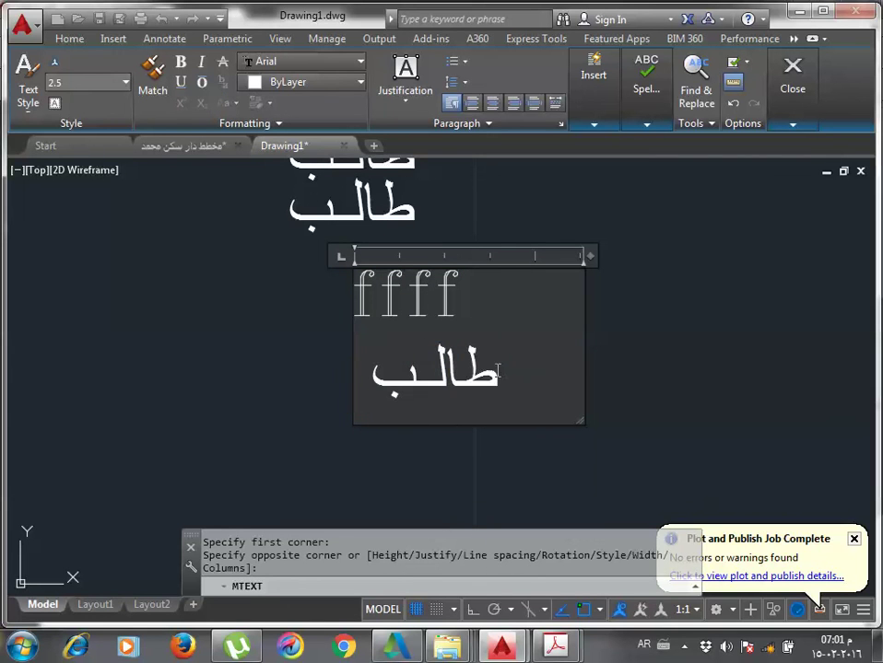
pyautogui.press('BackSpace')
pyautogui.press('BackSpace')
pyautogui.press('BackSpace')
pyautogui.press('BackSpace')
pyautogui.press('BackSpace')
pyautogui.press('BackSpace')
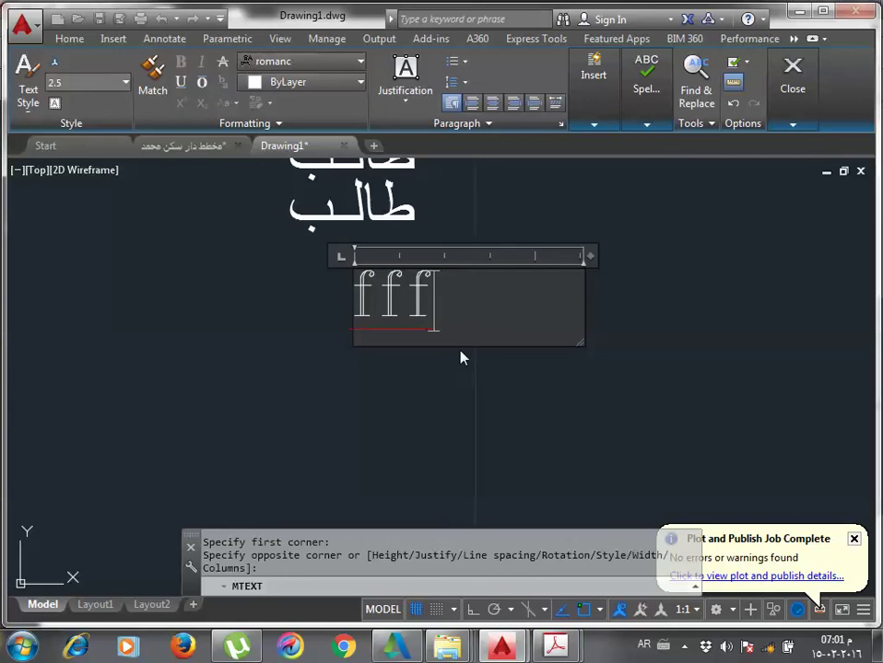
pyautogui.press('BackSpace')
pyautogui.press('BackSpace')
pyautogui.press('BackSpace')
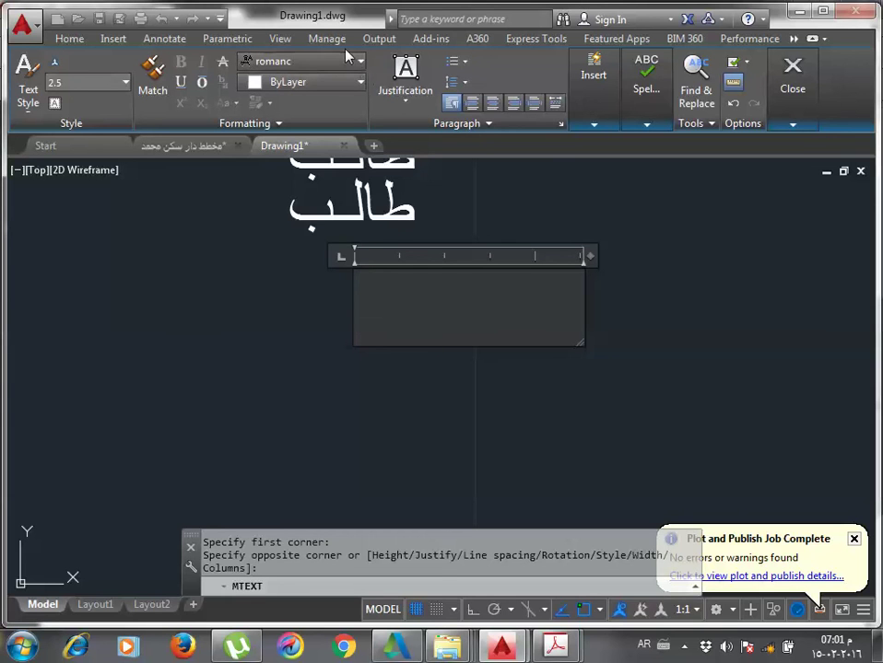
# Set the font to Technic and type Arabic text, which comes out garbled.
pyautogui.click(341, 61)
pyautogui.scroll(-1, 288, 248)
pyautogui.scroll(-1, 287, 252)
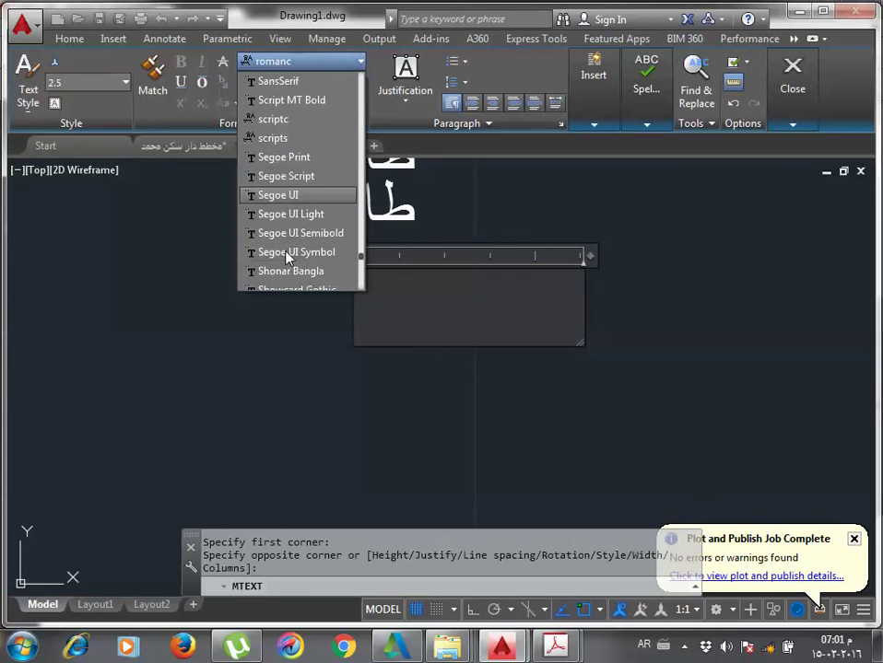
pyautogui.scroll(-3, 291, 230)
pyautogui.scroll(-4, 296, 231)
pyautogui.scroll(-8, 297, 233)
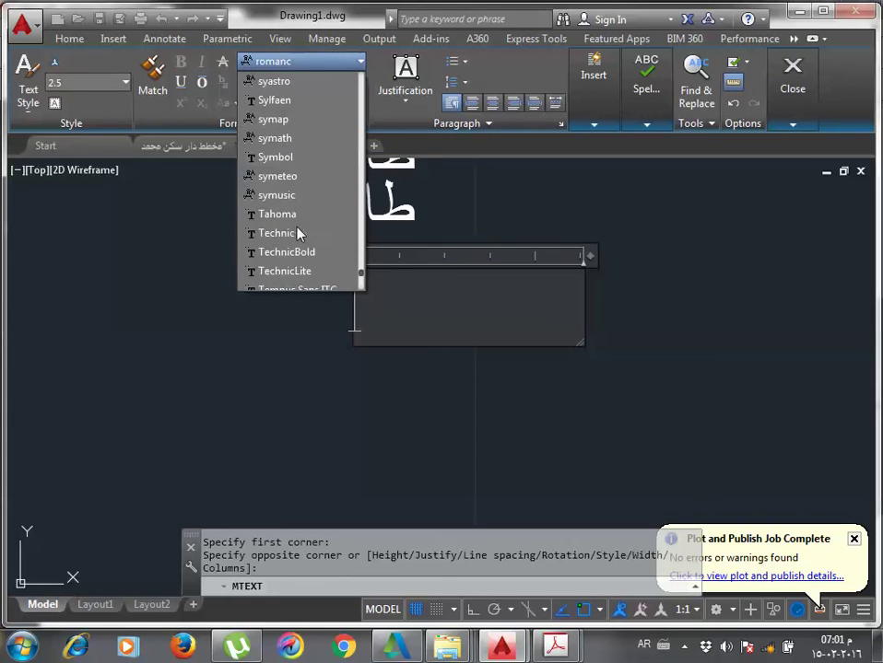
pyautogui.click(298, 233)
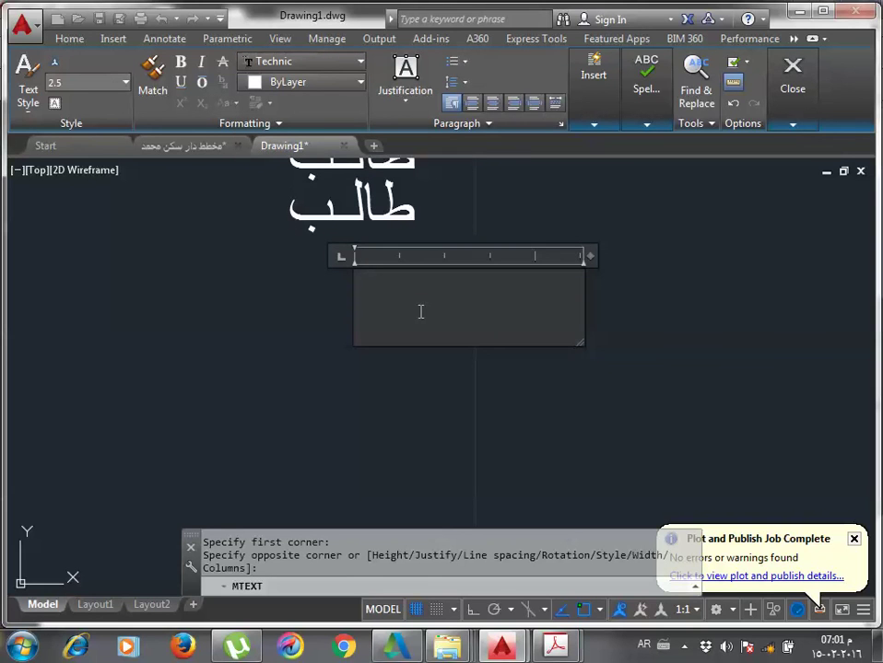
pyautogui.write('íÈÈÈÈÈ')
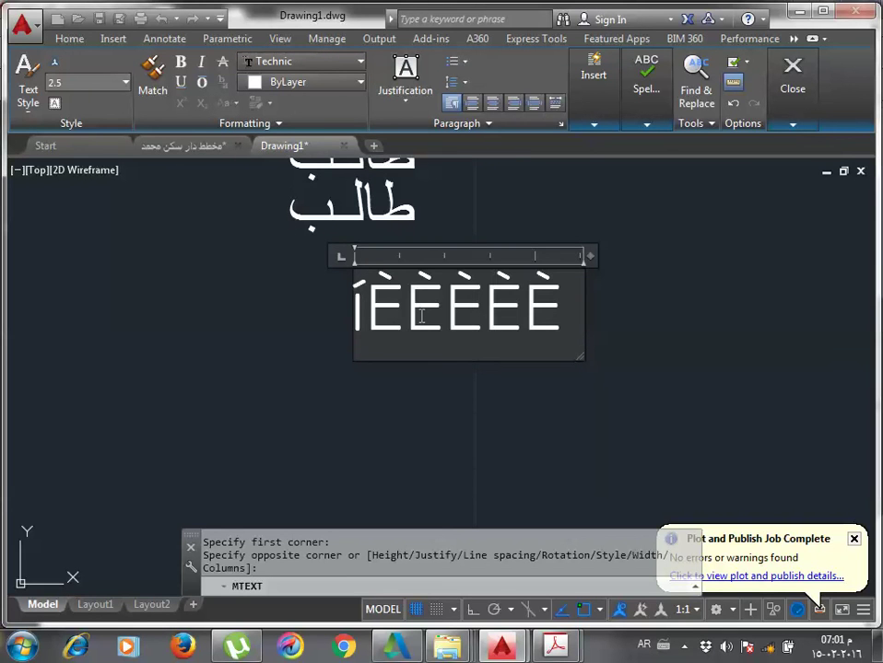
pyautogui.write('ÓÔ')
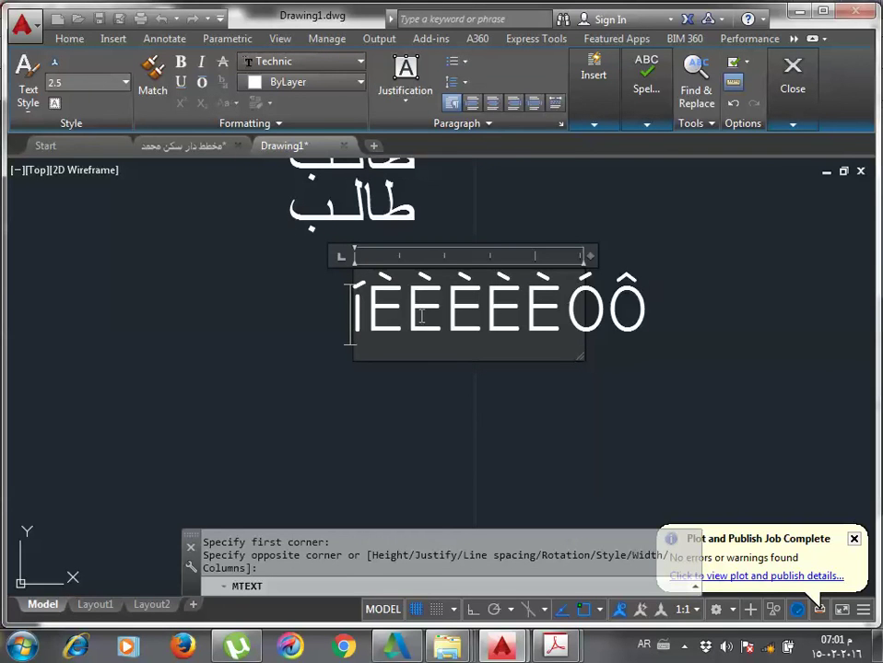
pyautogui.write('ÈÔÓÈÔÓ')
pyautogui.scroll(2, 372, 355)
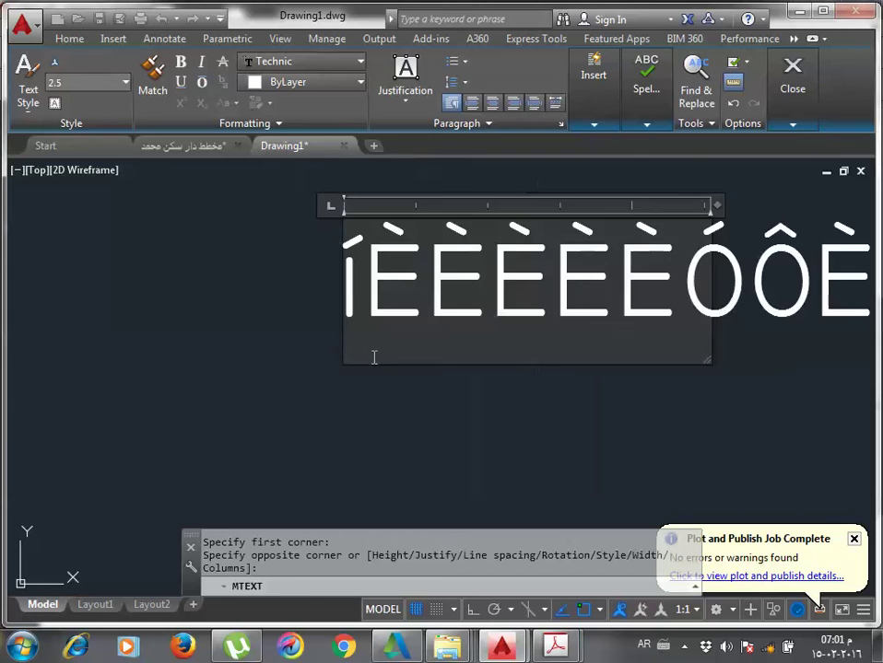
pyautogui.scroll(5, 372, 356)
pyautogui.scroll(-5, 372, 355)
pyautogui.scroll(-6, 375, 359)
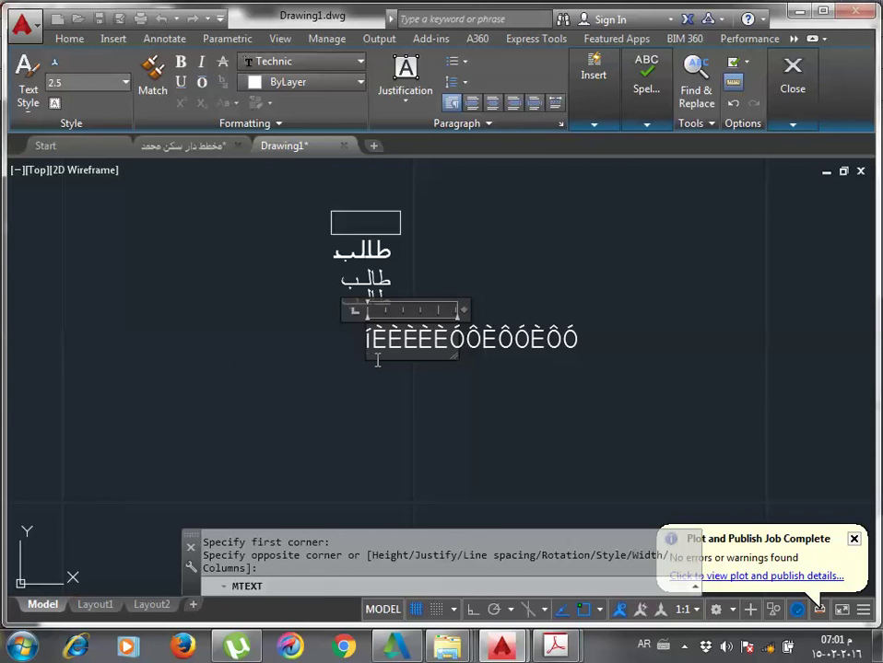
# Recheck the font list, then exit the editor and decline saving the changes.
pyautogui.click(292, 64)
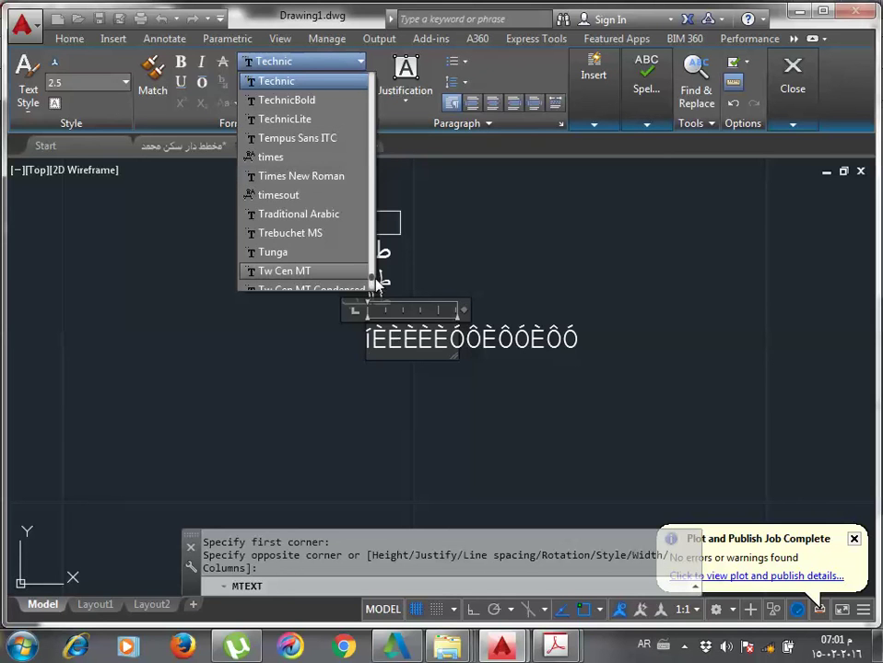
pyautogui.scroll(15, 374, 112)
pyautogui.scroll(5, 374, 112)
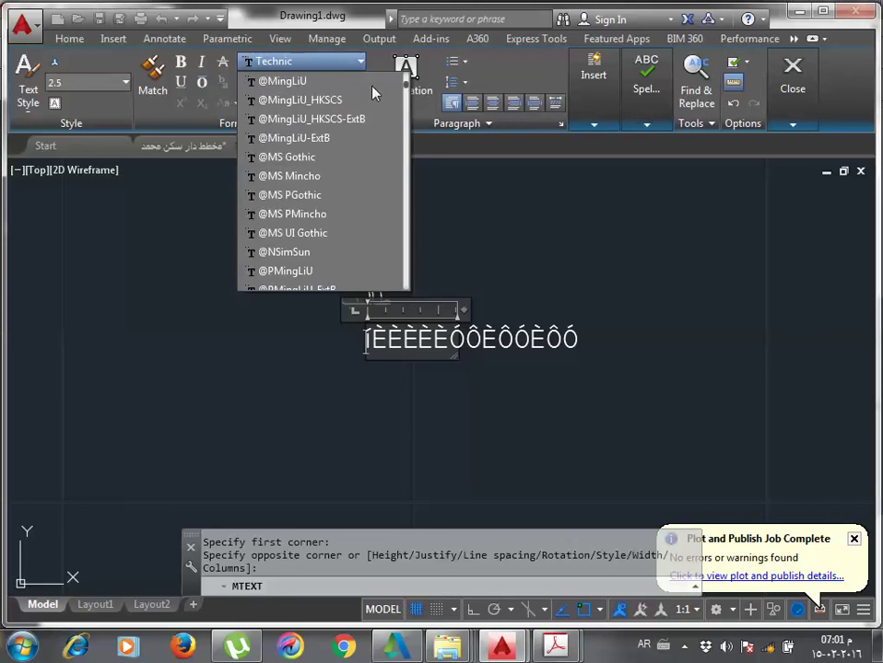
pyautogui.click(469, 232)
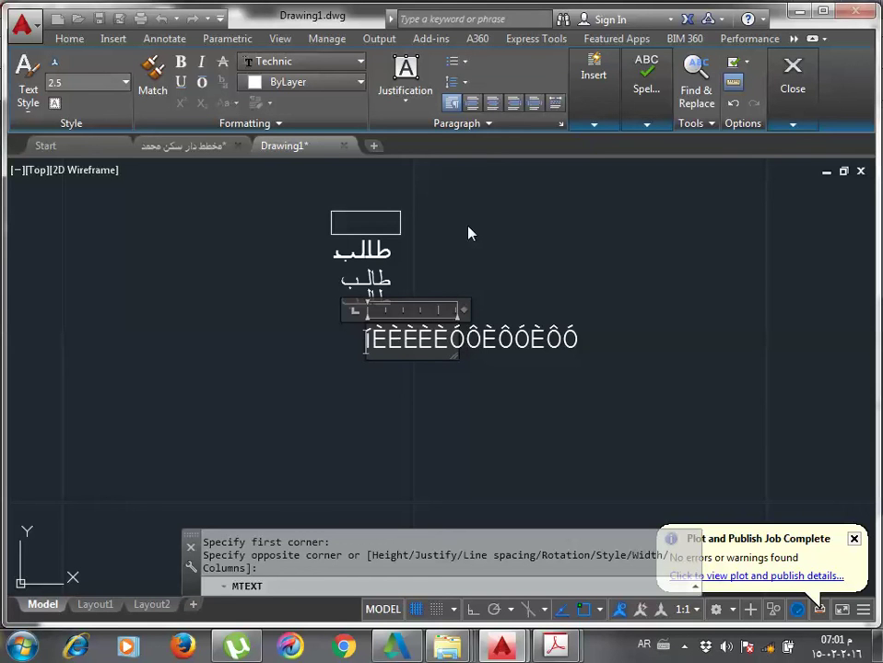
pyautogui.press('Escape')
pyautogui.press('Escape')
pyautogui.press('Escape')
pyautogui.press('Tab')
pyautogui.press('Return')
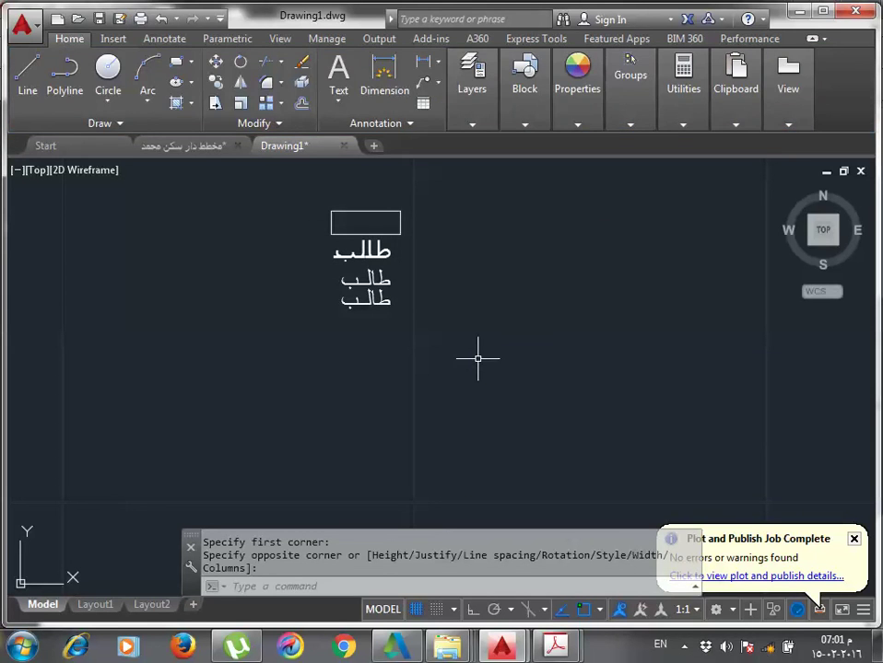
pyautogui.moveTo(477, 358); pyautogui.dragTo(515, 420, button='middle')
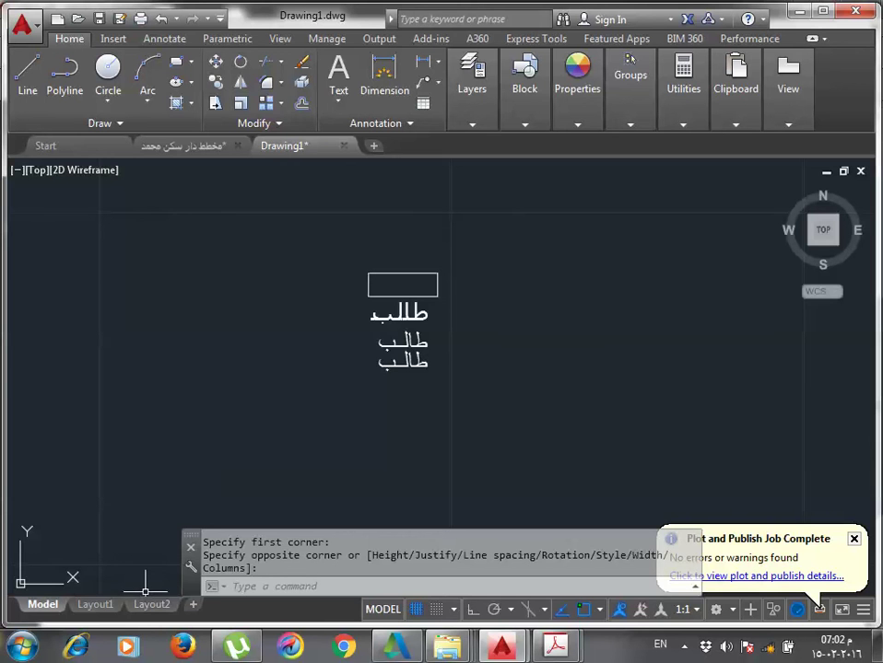
# View the floor plan's three sheet layouts, return to zoomed-out model space, then bring up AR.pdf.
pyautogui.click(183, 146)
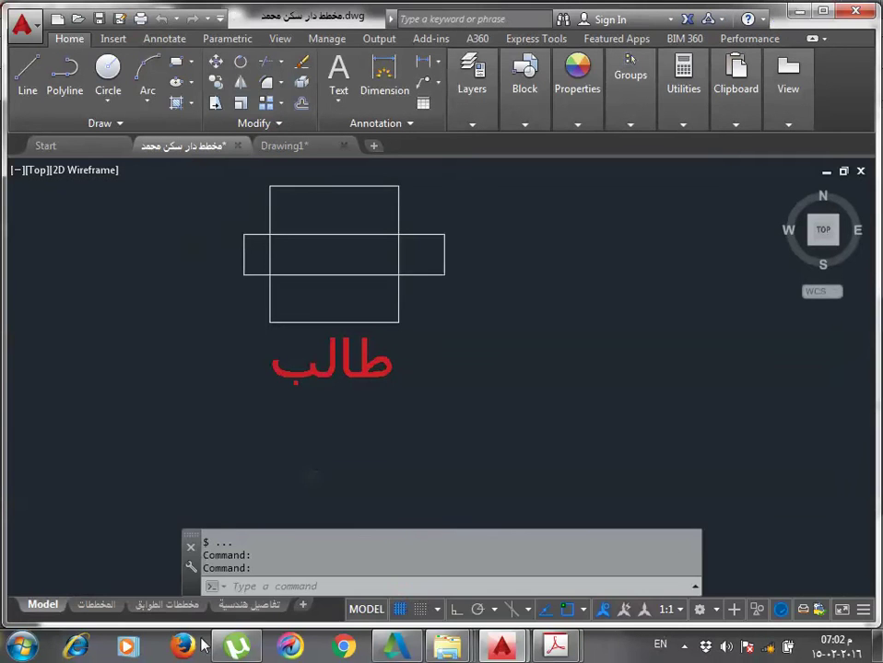
pyautogui.click(170, 604)
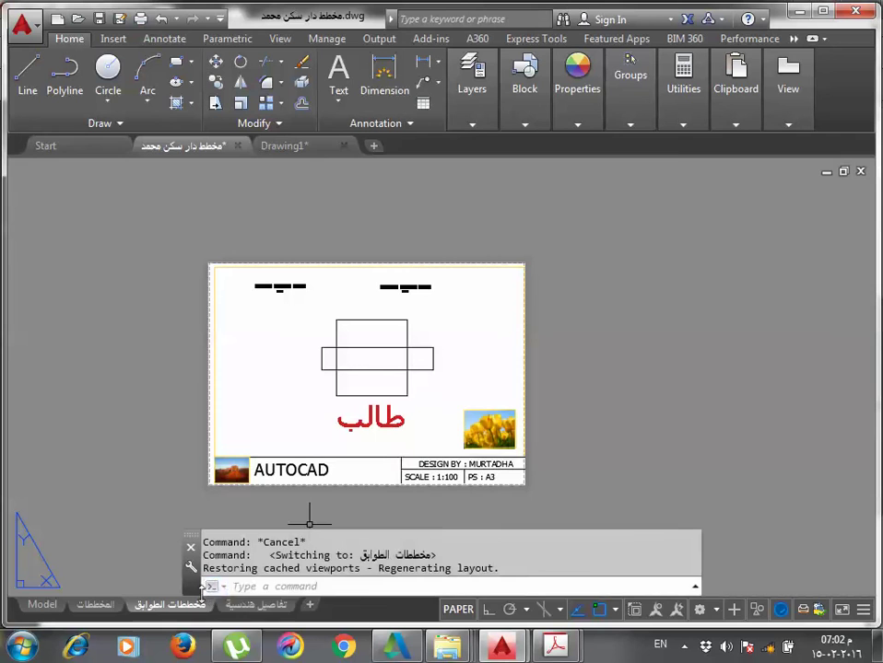
pyautogui.click(249, 605)
pyautogui.click(97, 605)
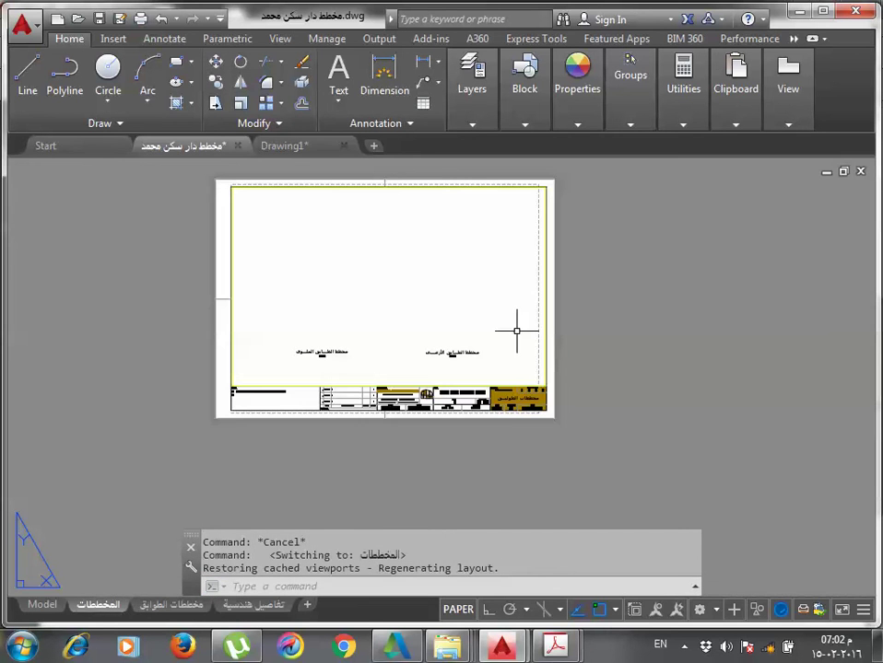
pyautogui.click(37, 606)
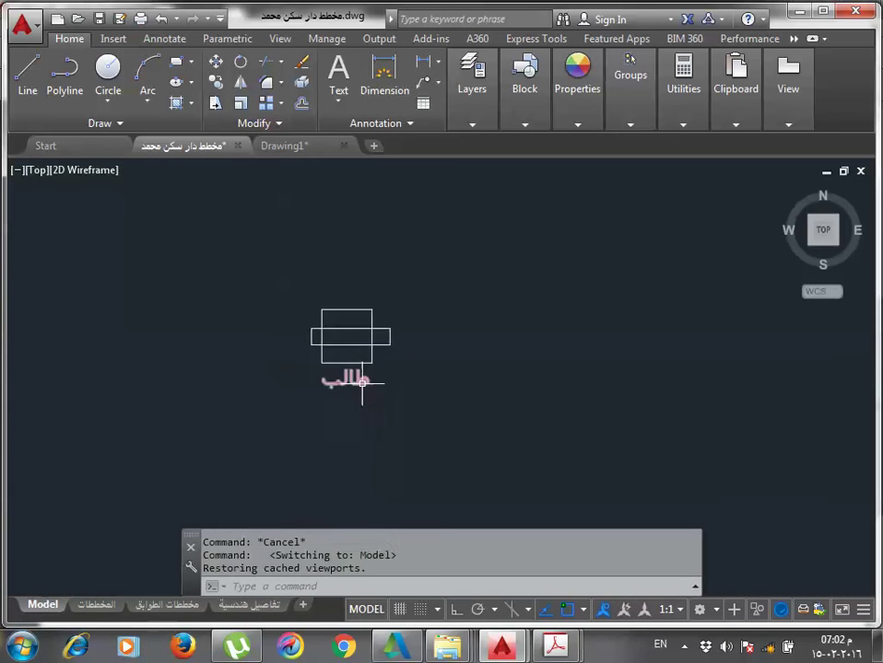
pyautogui.scroll(-10, 388, 345)
pyautogui.moveTo(476, 362); pyautogui.dragTo(459, 367, button='middle')
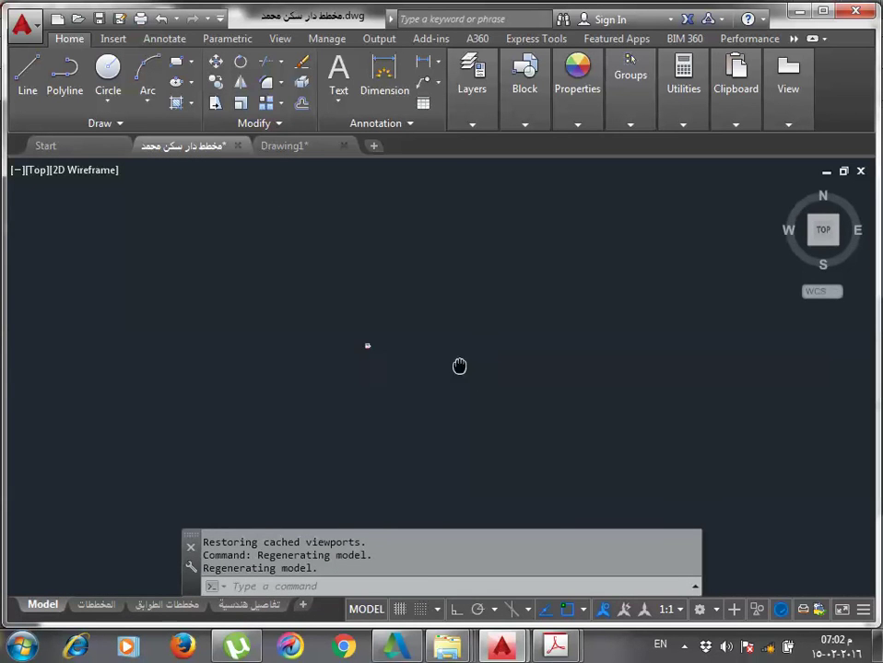
pyautogui.click(800, 9)
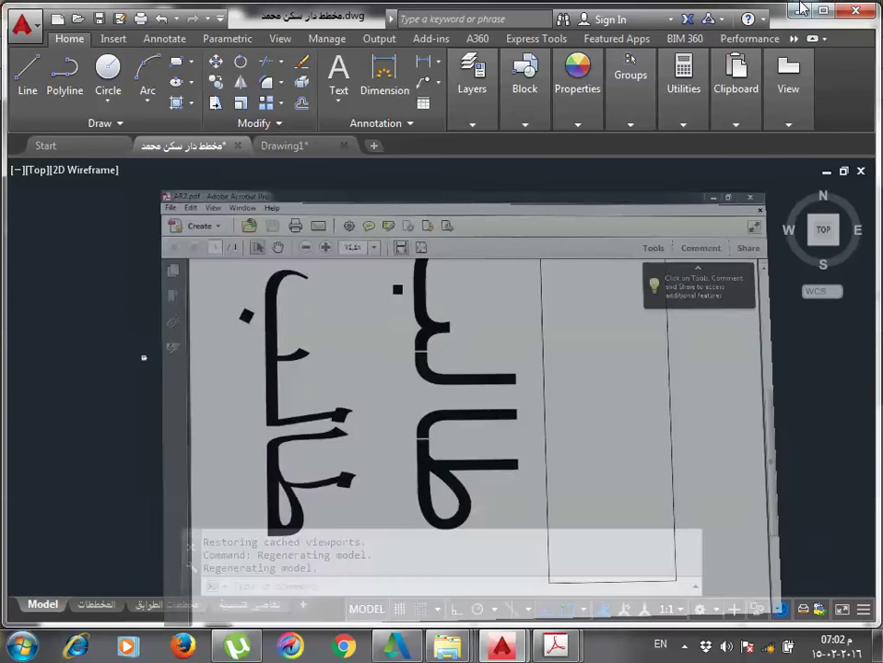